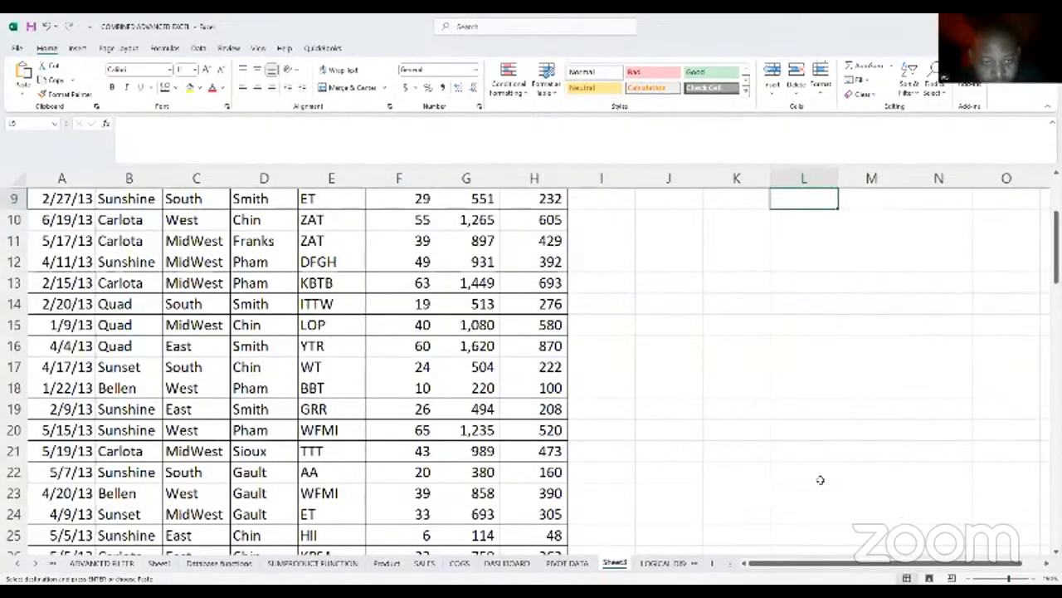
Enter the note "upper , proper text" in cell J3 beside the sales data
{"action": "scroll", "coordinate": [617, 306], "scroll_direction": "up", "scroll_amount": 3}
{"action": "left_click", "coordinate": [681, 240]}
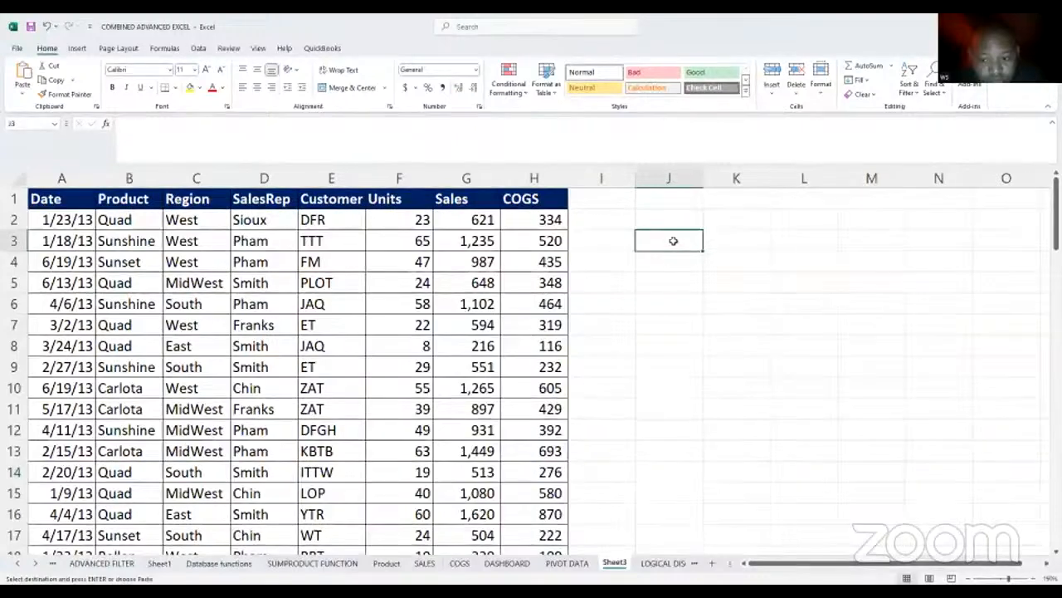
{"action": "type", "text": "up"}
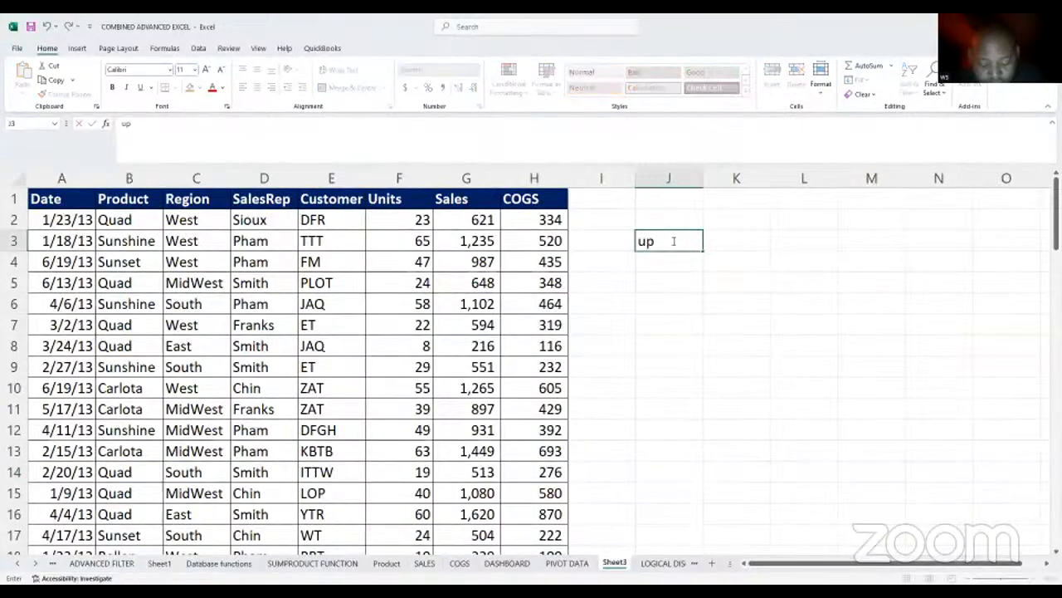
{"action": "type", "text": "per"}
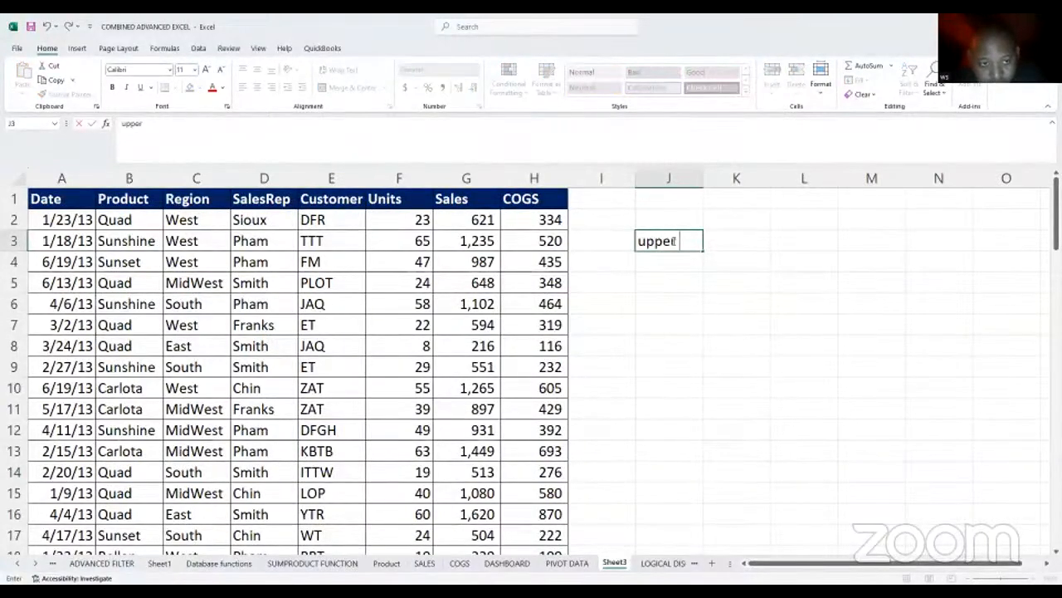
{"action": "type", "text": " , pr"}
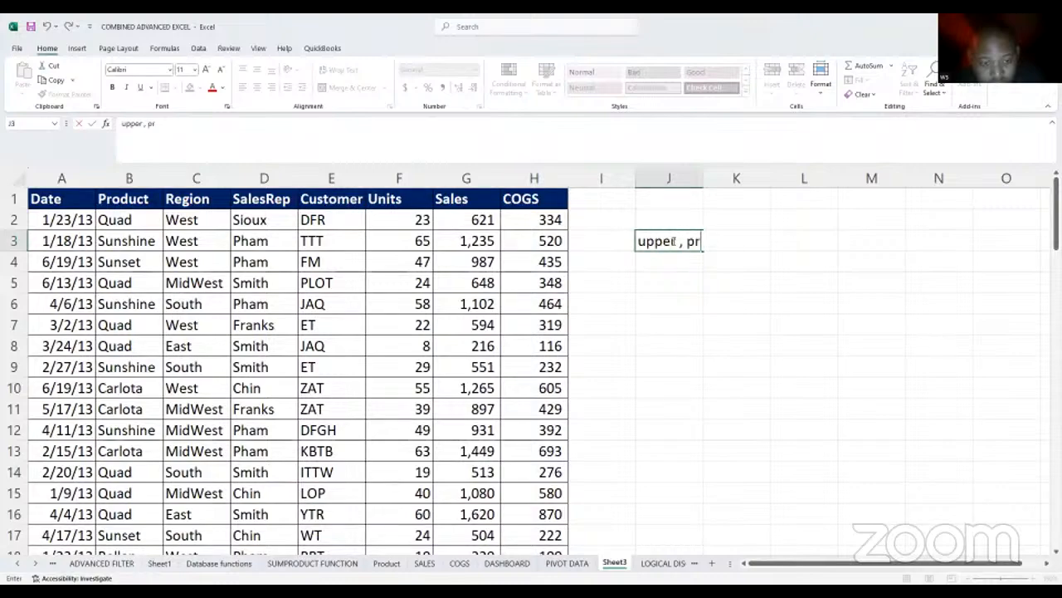
{"action": "type", "text": "oper "}
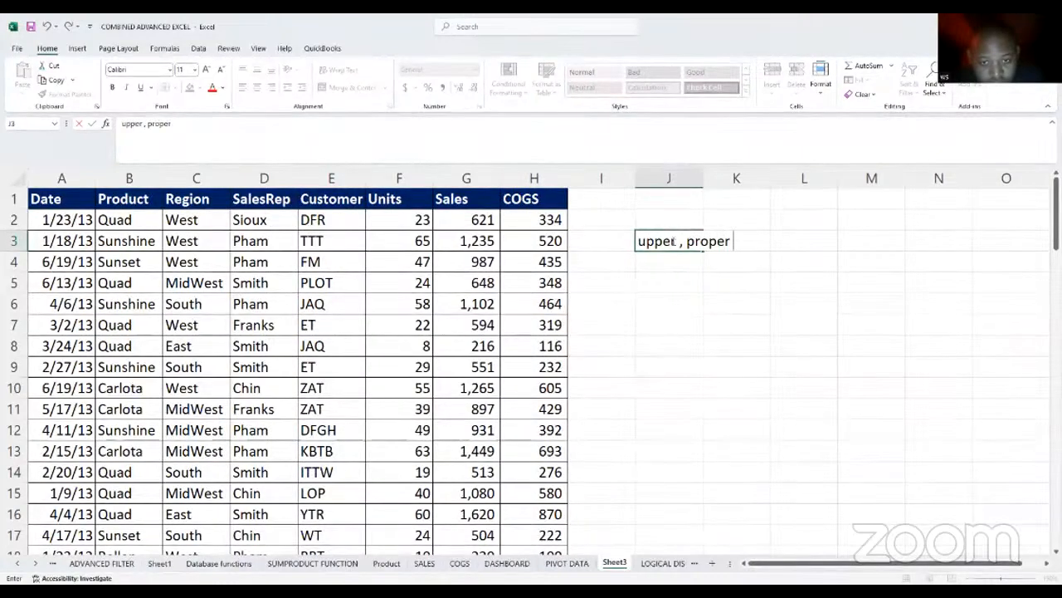
{"action": "type", "text": "text"}
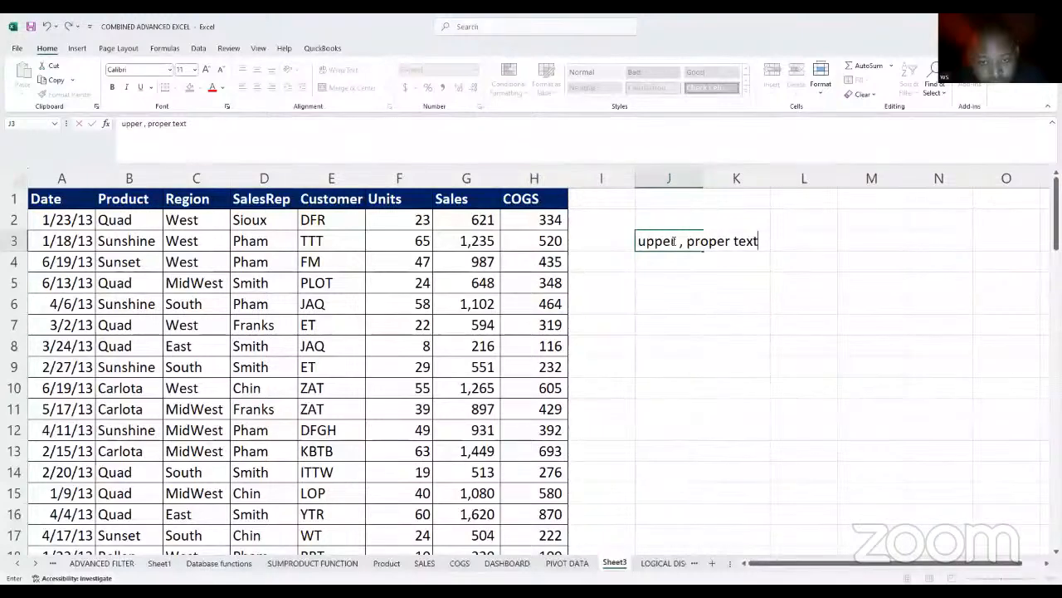
{"action": "left_click", "coordinate": [801, 304]}
{"action": "left_click", "coordinate": [657, 249]}
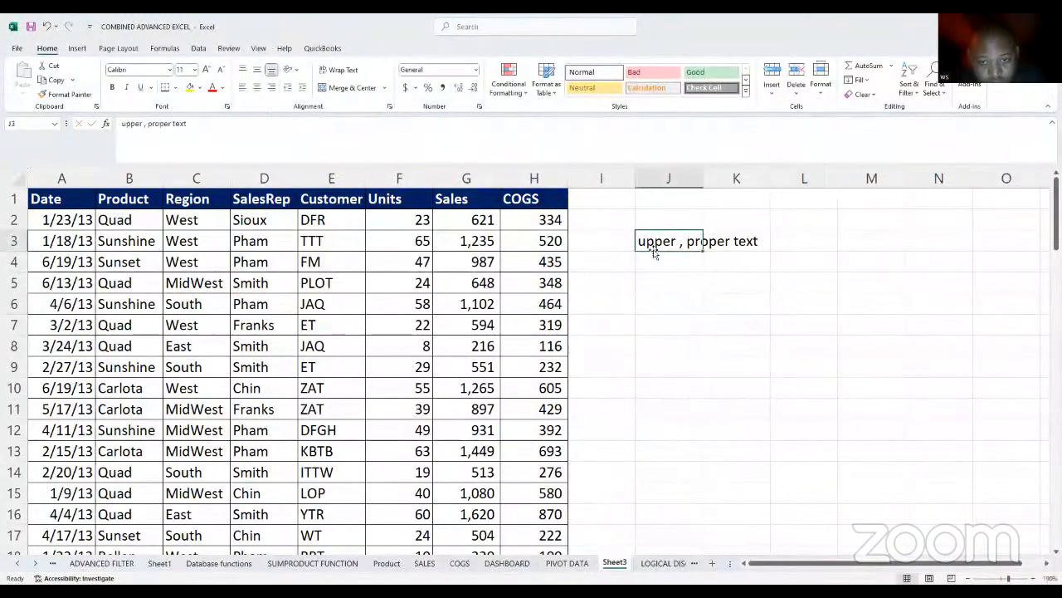
{"action": "left_click", "coordinate": [735, 305]}
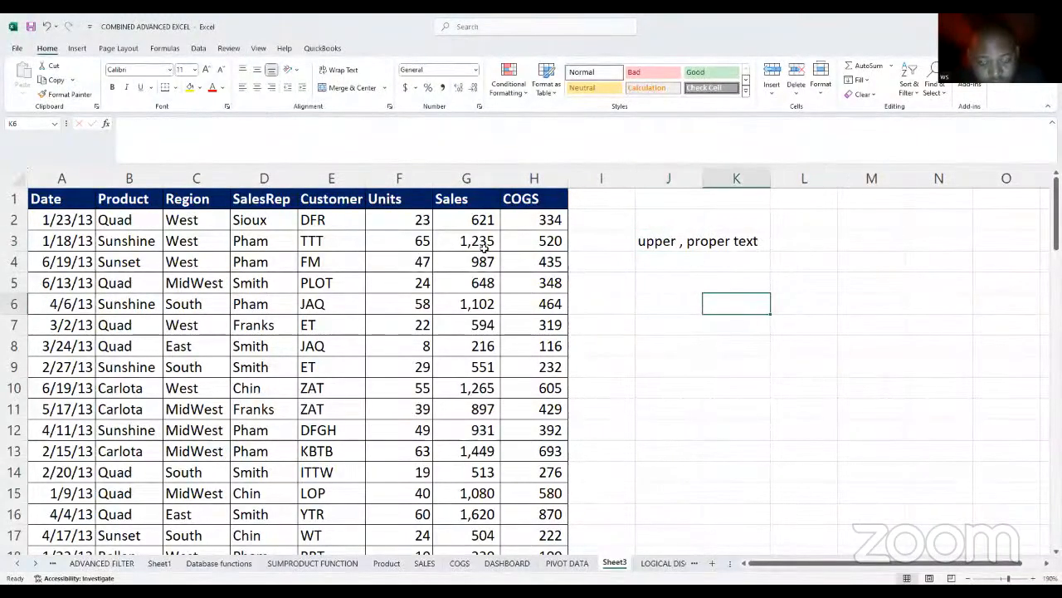
{"action": "left_click", "coordinate": [652, 325]}
{"action": "left_click_drag", "start_coordinate": [662, 239], "coordinate": [688, 367]}
{"action": "left_click", "coordinate": [774, 360]}
{"action": "left_click", "coordinate": [721, 300]}
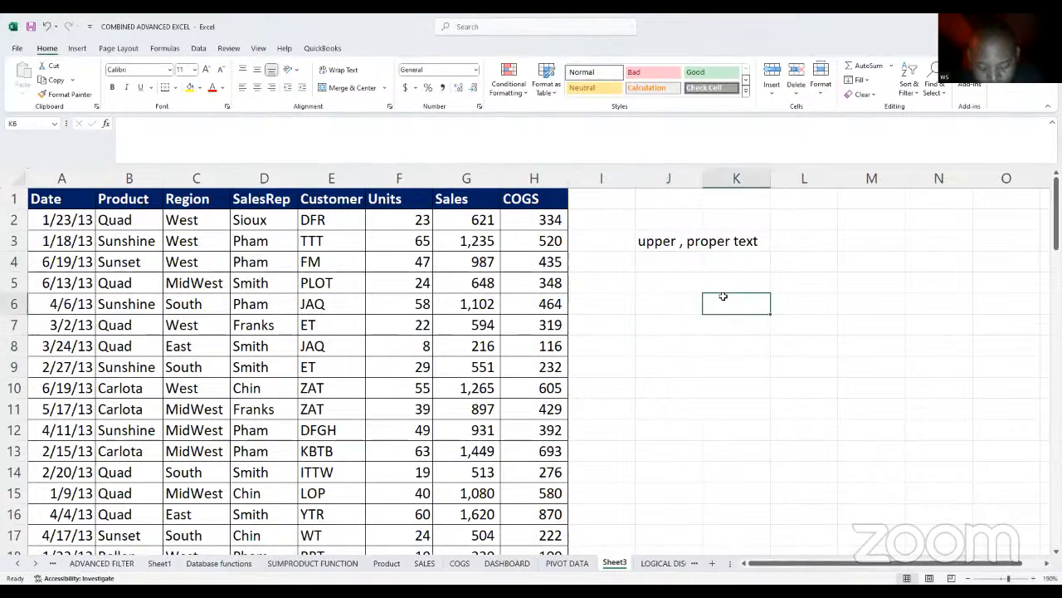
{"action": "left_click", "coordinate": [730, 321]}
{"action": "left_click", "coordinate": [778, 320]}
{"action": "left_click", "coordinate": [694, 301]}
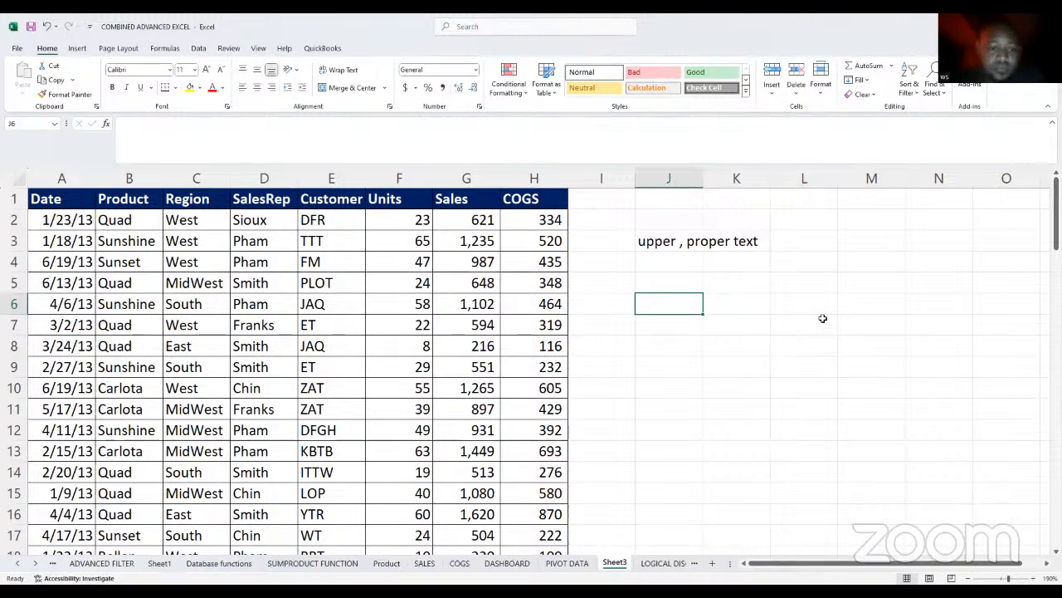
{"action": "left_click_drag", "start_coordinate": [658, 237], "coordinate": [726, 255]}
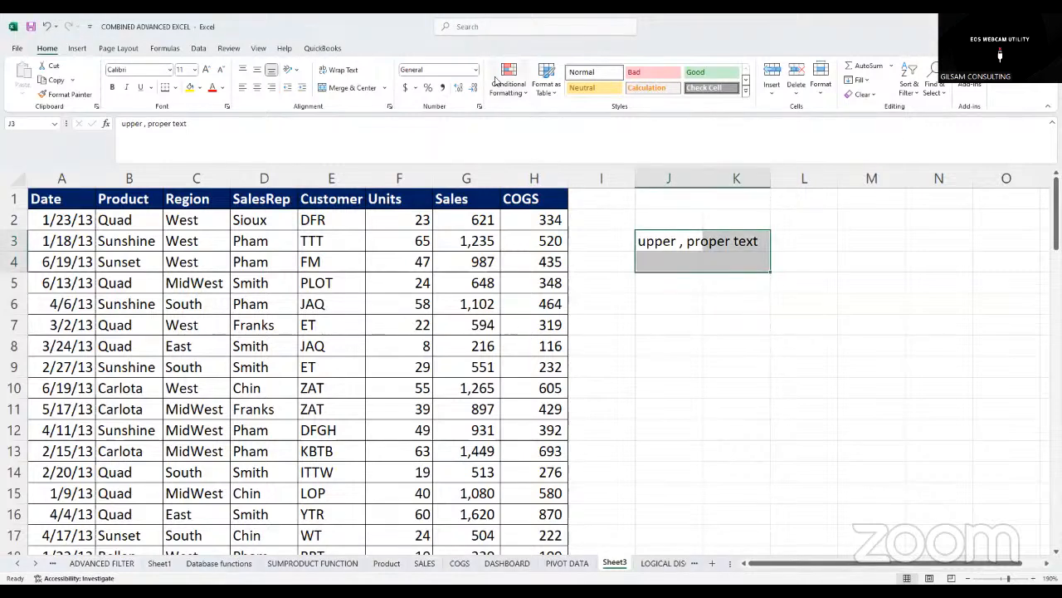
{"action": "left_click", "coordinate": [704, 324]}
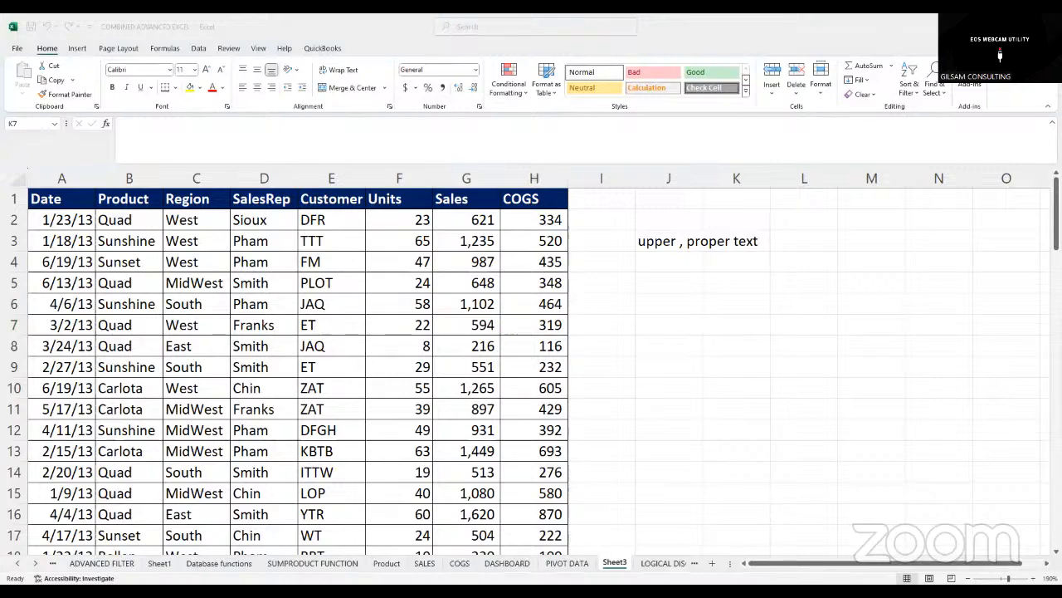
{"action": "scroll", "coordinate": [845, 393], "scroll_direction": "up", "scroll_amount": 4}
{"action": "left_click", "coordinate": [805, 393]}
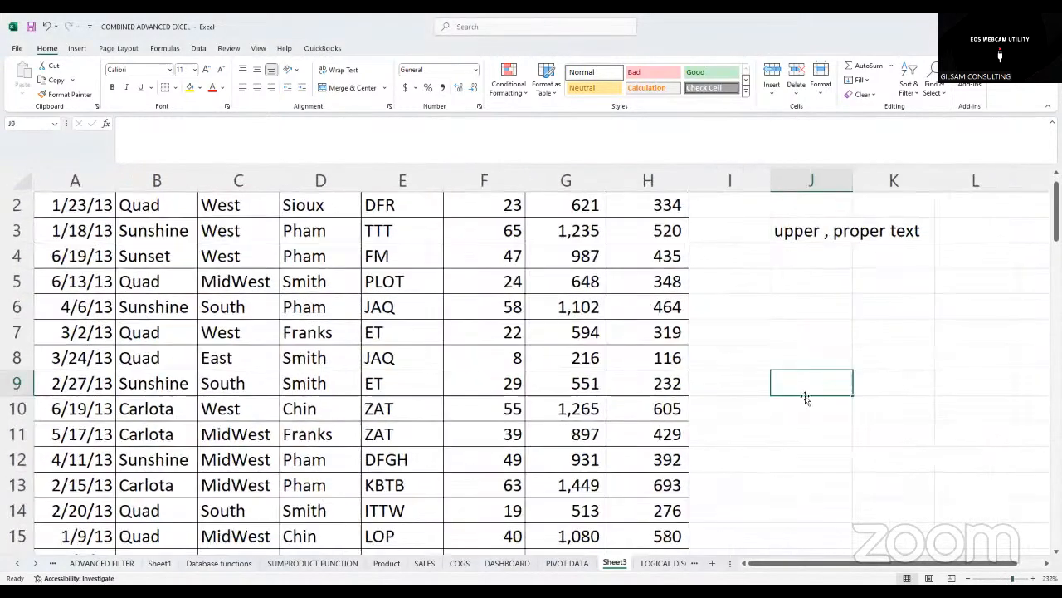
{"action": "scroll", "coordinate": [805, 398], "scroll_direction": "up", "scroll_amount": 1}
{"action": "left_click", "coordinate": [762, 352]}
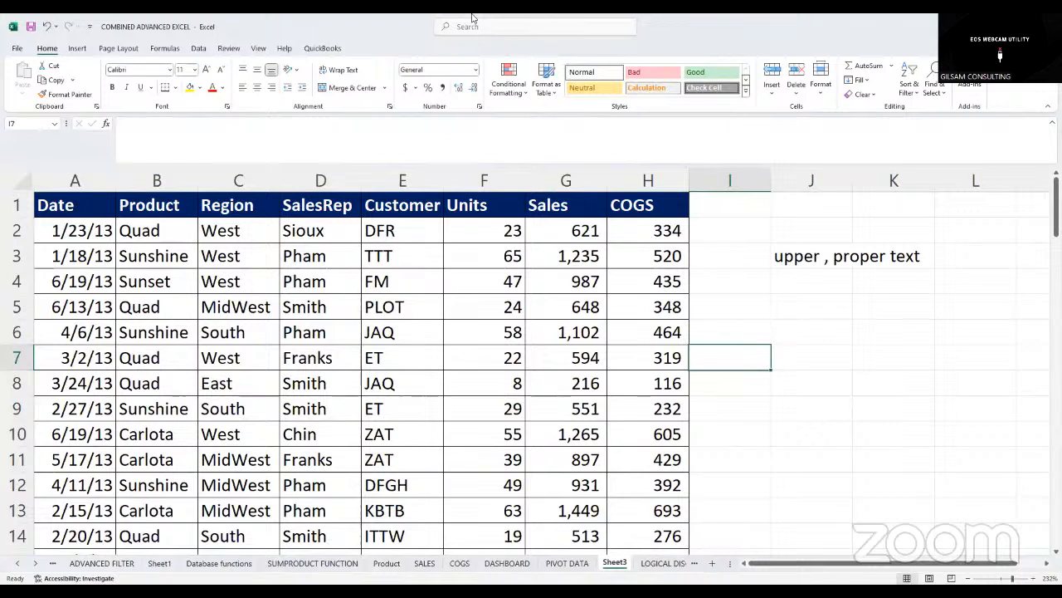
{"action": "left_click", "coordinate": [777, 280]}
{"action": "left_click", "coordinate": [726, 240]}
{"action": "left_click", "coordinate": [744, 360]}
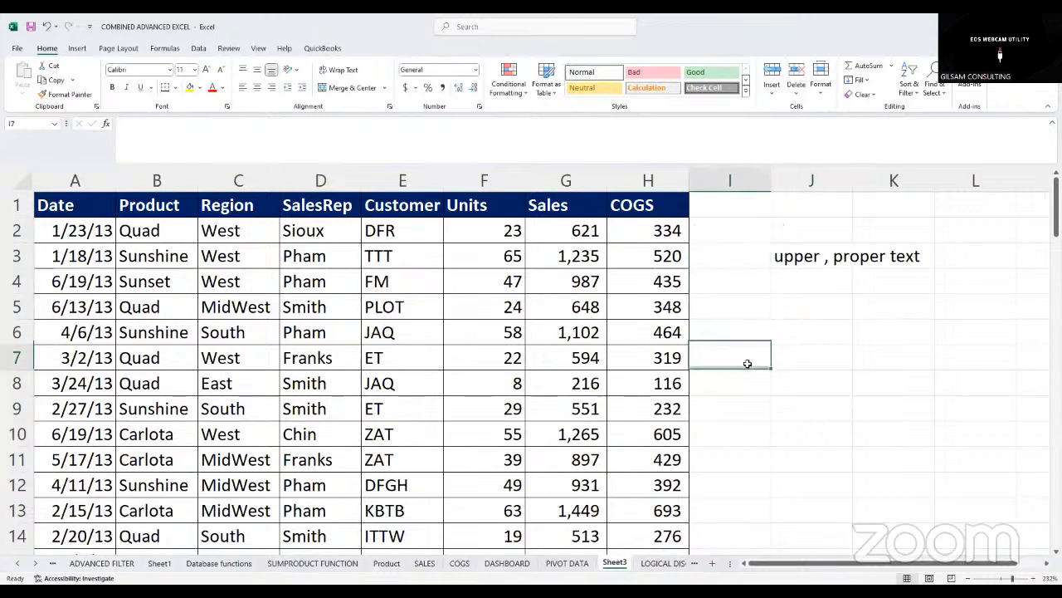
{"action": "left_click", "coordinate": [717, 234]}
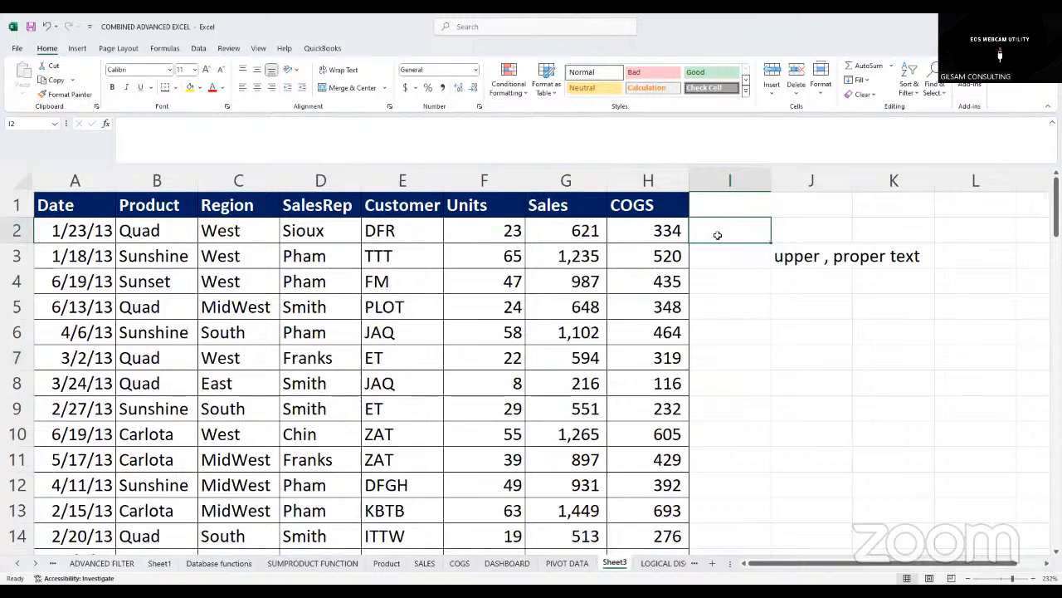
{"action": "left_click", "coordinate": [240, 232]}
{"action": "left_click_drag", "start_coordinate": [262, 309], "coordinate": [241, 411]}
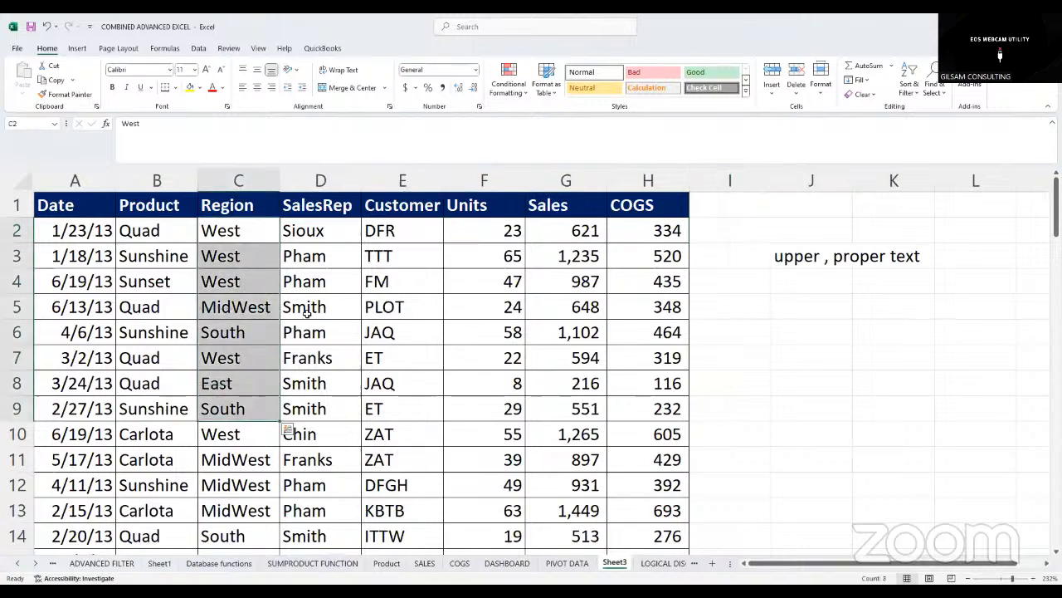
{"action": "left_click_drag", "start_coordinate": [309, 234], "coordinate": [309, 358]}
Enter a LOWER formula in cell I2 that converts the region in C2 to lowercase
{"action": "left_click", "coordinate": [730, 229]}
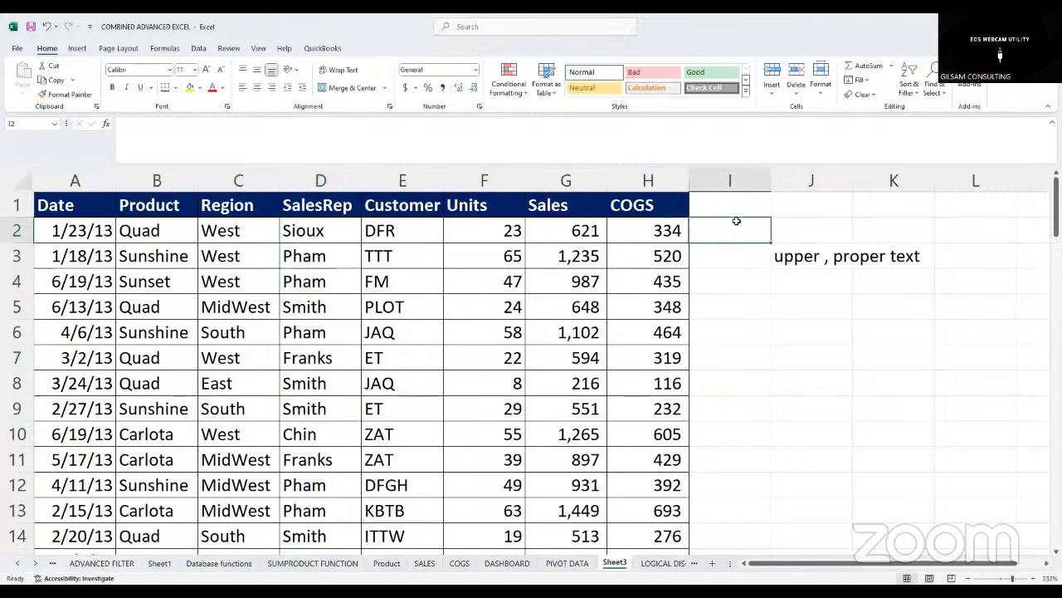
{"action": "type", "text": "="}
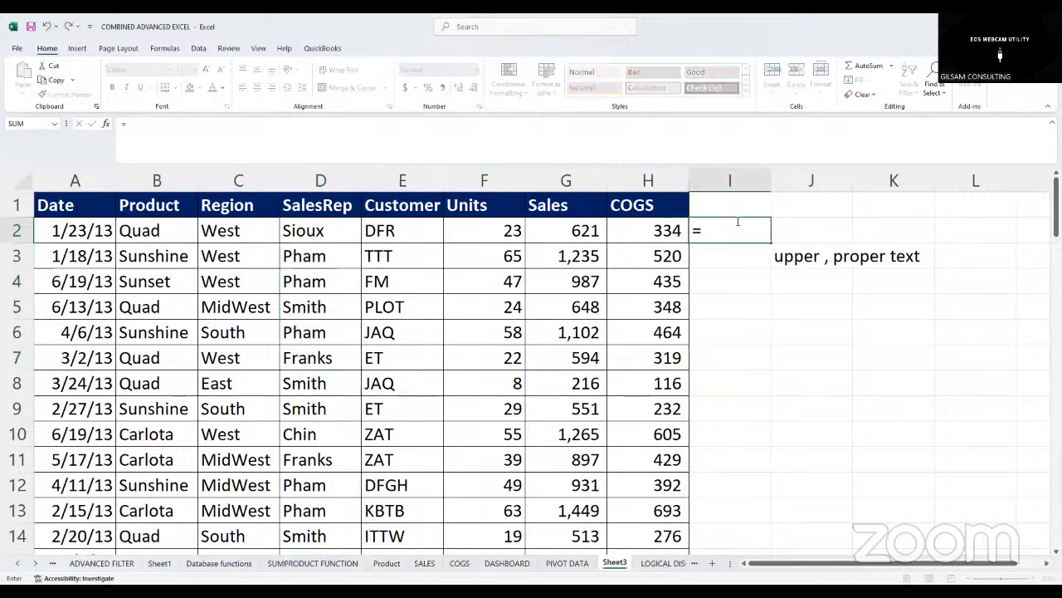
{"action": "type", "text": "lower"}
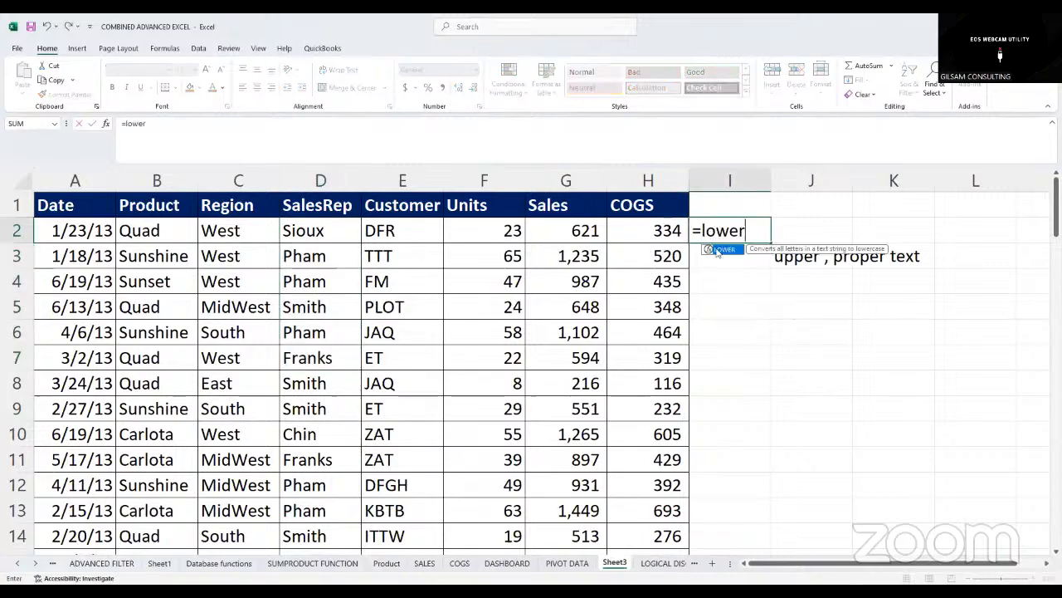
{"action": "double_click", "coordinate": [723, 251]}
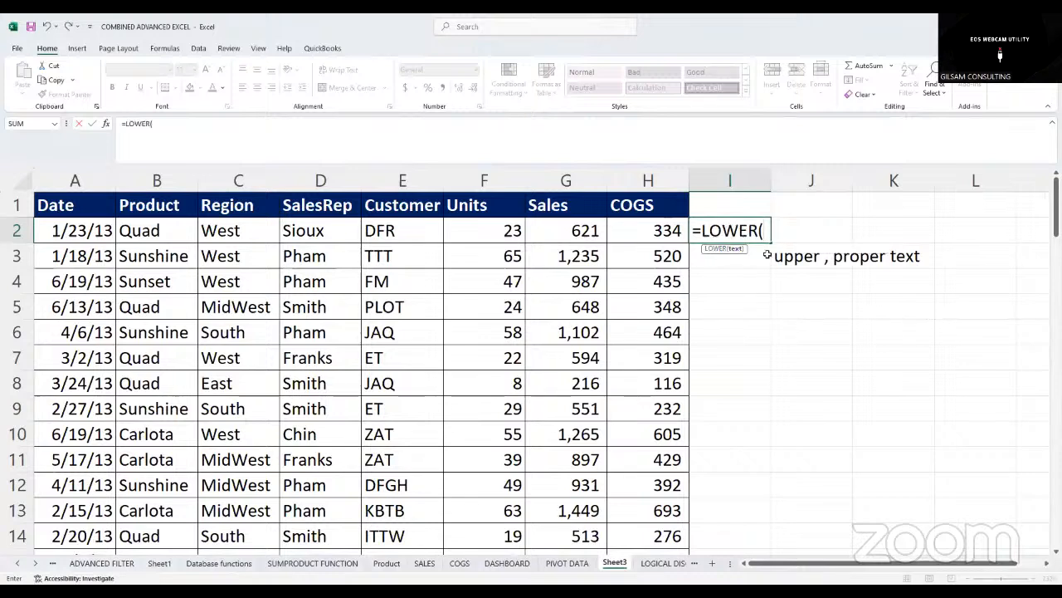
{"action": "left_click", "coordinate": [243, 235]}
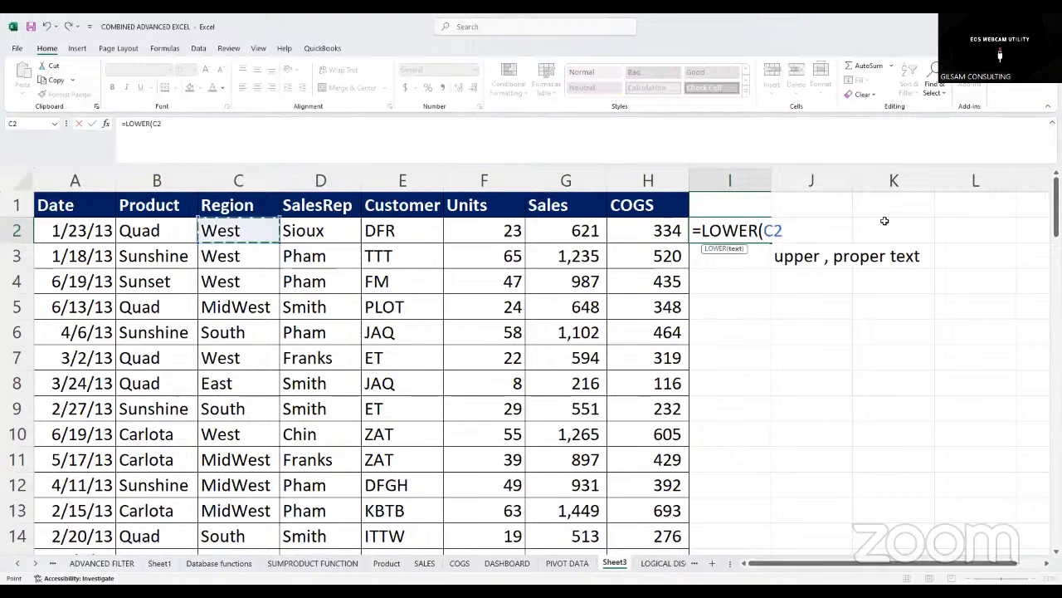
{"action": "key", "text": "Return"}
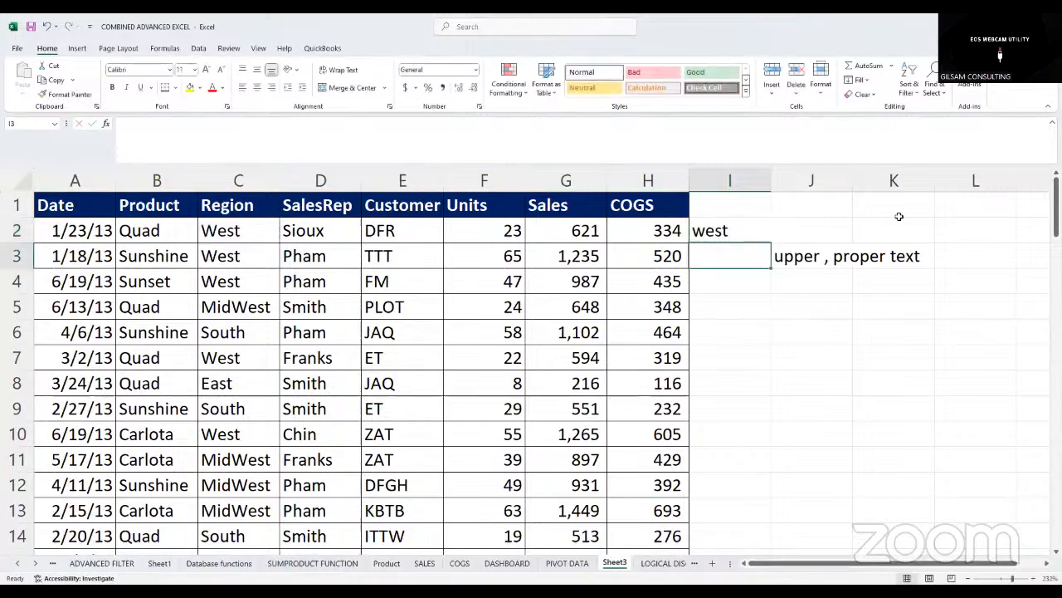
Fill the LOWER formula from I2 down to the last data row and widen column I slightly
{"action": "left_click", "coordinate": [751, 230]}
{"action": "double_click", "coordinate": [771, 241]}
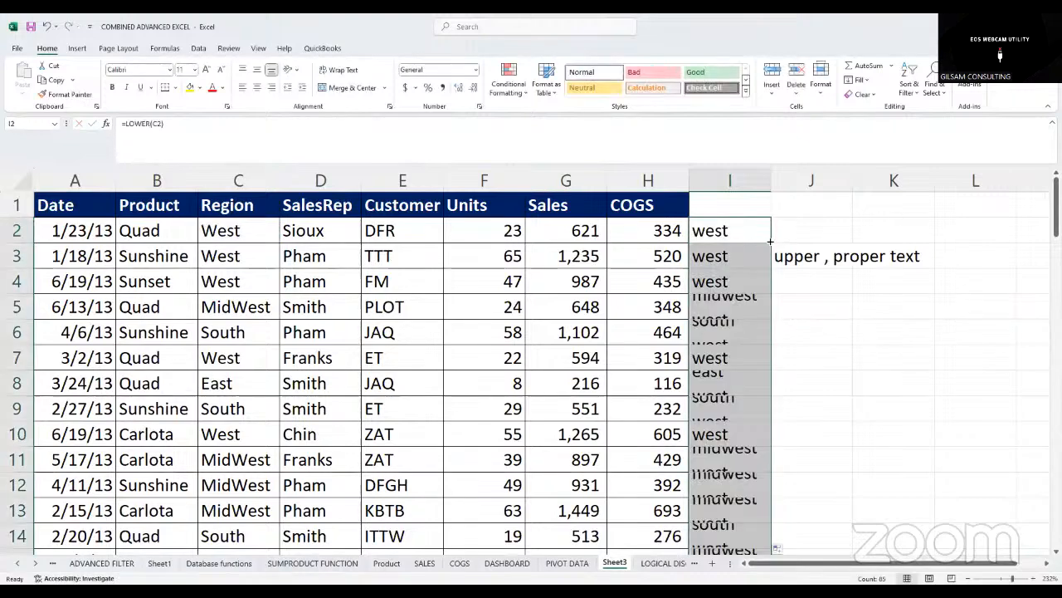
{"action": "scroll", "coordinate": [755, 215], "scroll_direction": "down", "scroll_amount": 4}
{"action": "scroll", "coordinate": [760, 200], "scroll_direction": "up", "scroll_amount": 4}
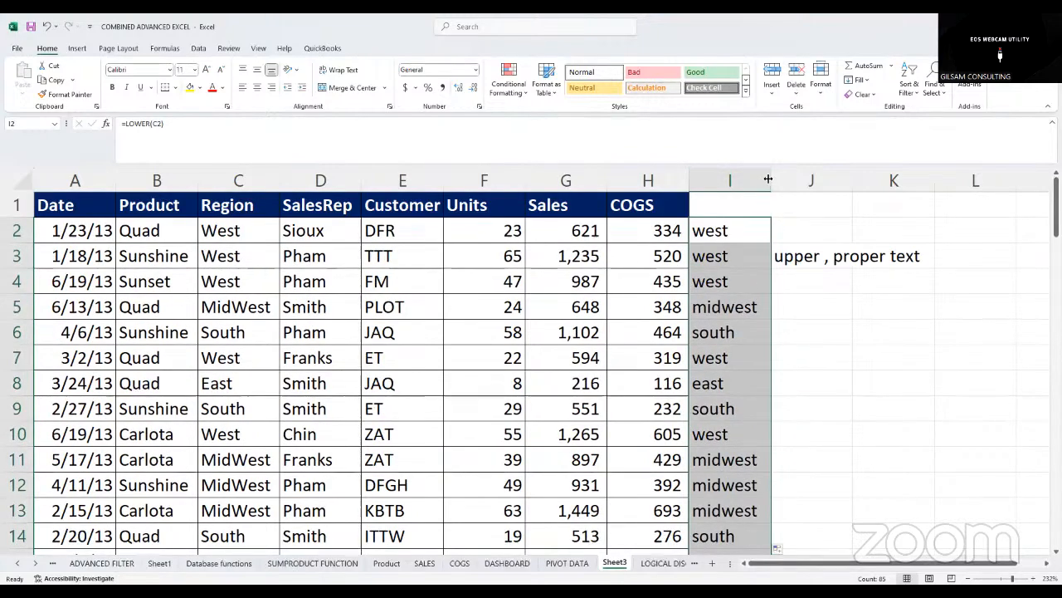
{"action": "left_click_drag", "start_coordinate": [771, 180], "coordinate": [797, 180]}
{"action": "left_click", "coordinate": [759, 235]}
{"action": "left_click_drag", "start_coordinate": [751, 232], "coordinate": [752, 327]}
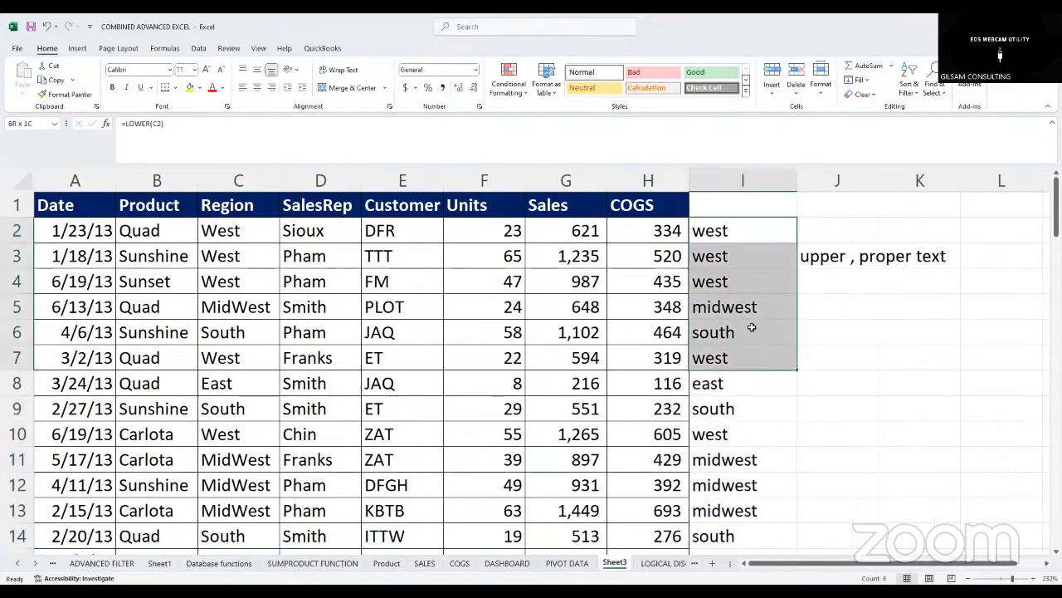
Enter the header "lower cases" in cell I1 above the lowercase regions
{"action": "left_click", "coordinate": [727, 205]}
{"action": "type", "text": "lowwer"}
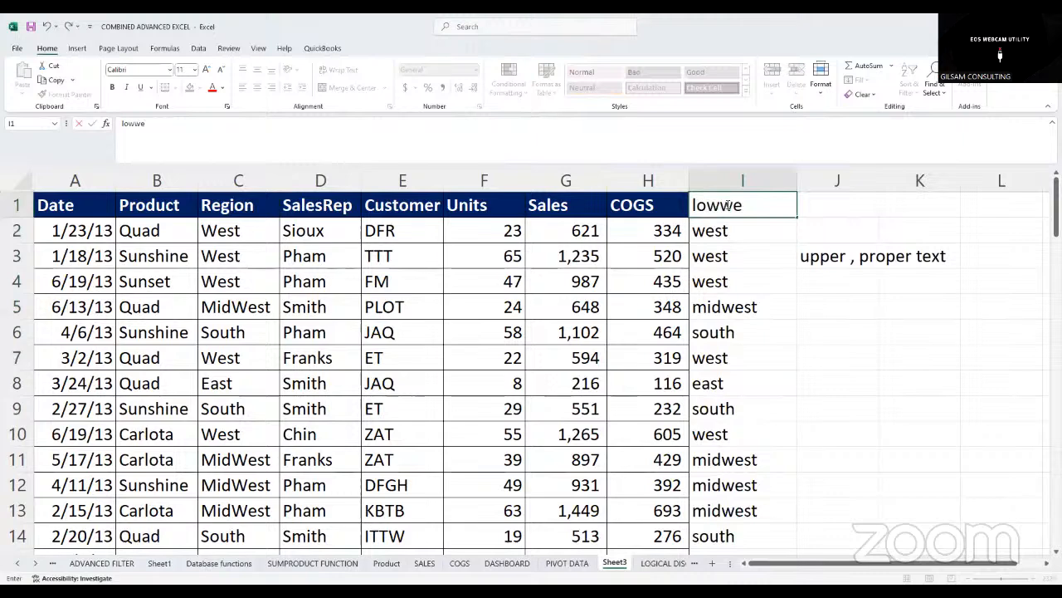
{"action": "key", "text": "BackSpace"}
{"action": "key", "text": "BackSpace"}
{"action": "type", "text": "er cases"}
{"action": "key", "text": "Tab"}
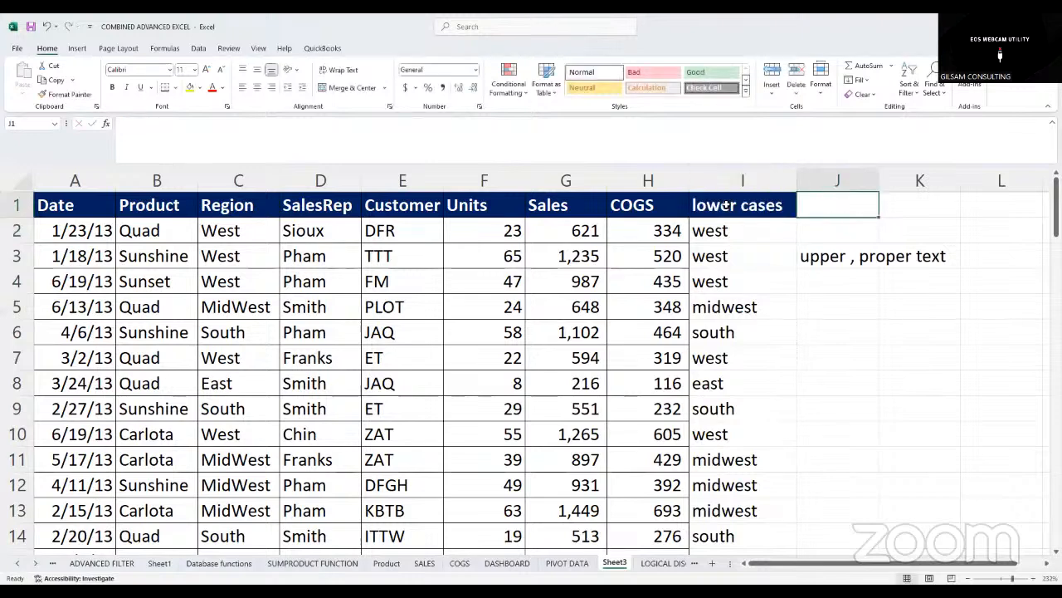
Insert a new column after the "lower cases" column and give it the header "Upper case" in J1
{"action": "left_click", "coordinate": [818, 175]}
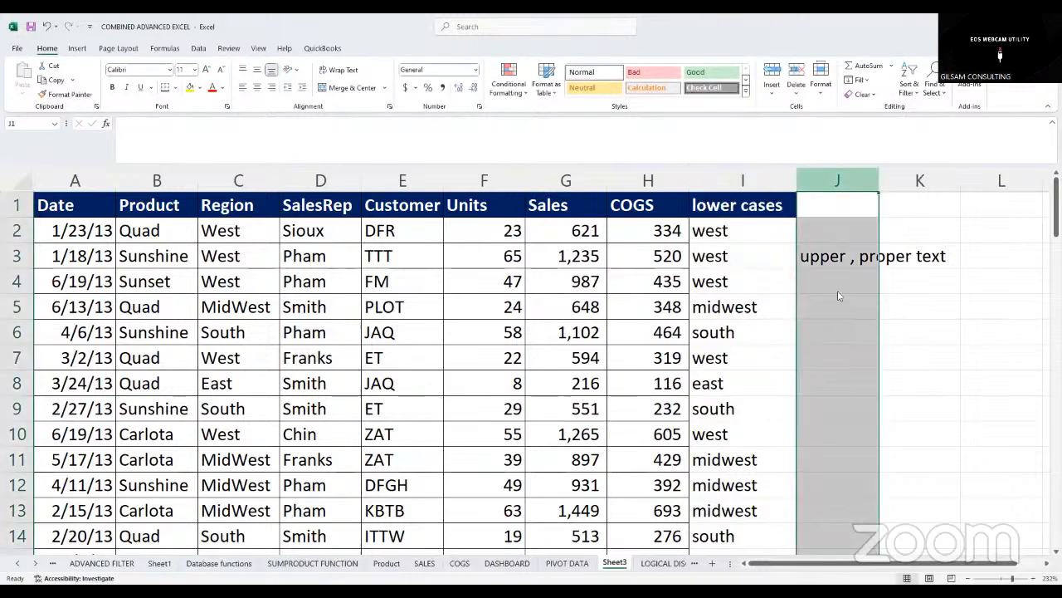
{"action": "key", "text": "ctrl+plus"}
{"action": "left_click", "coordinate": [821, 209]}
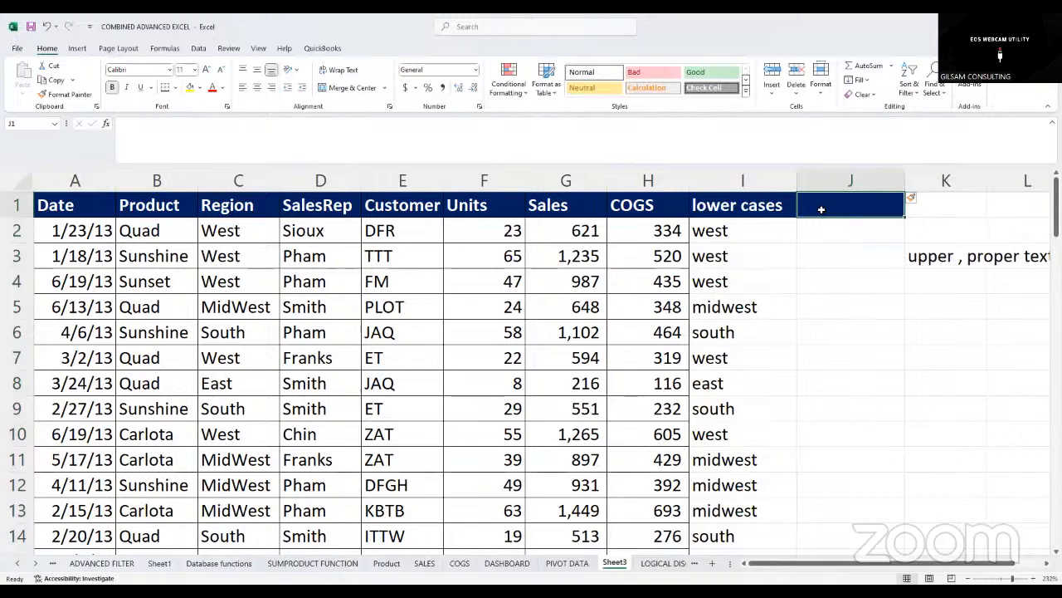
{"action": "type", "text": "Upper c"}
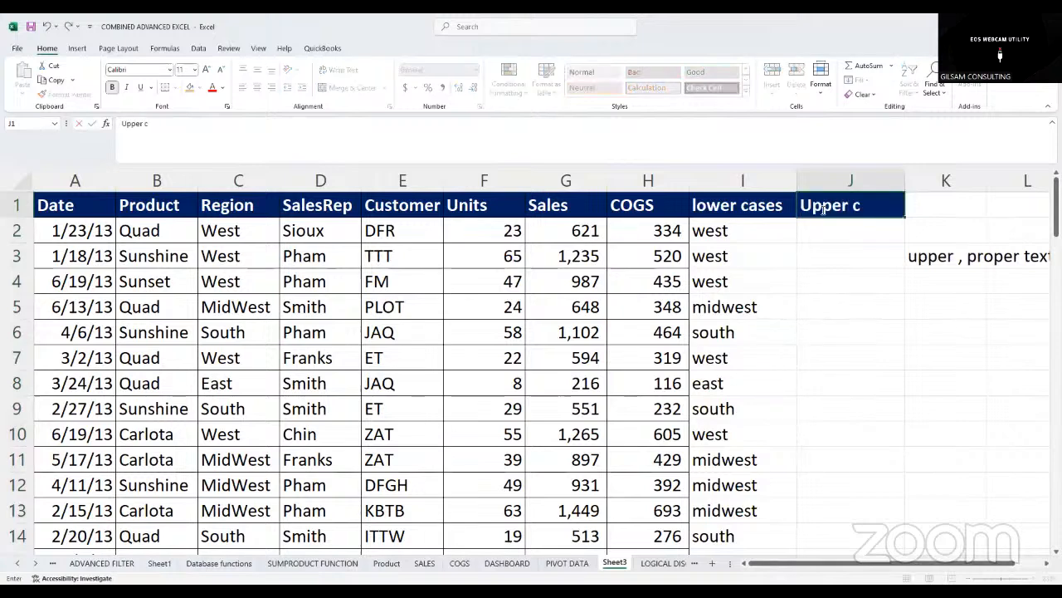
{"action": "type", "text": "ase"}
{"action": "left_click", "coordinate": [824, 235]}
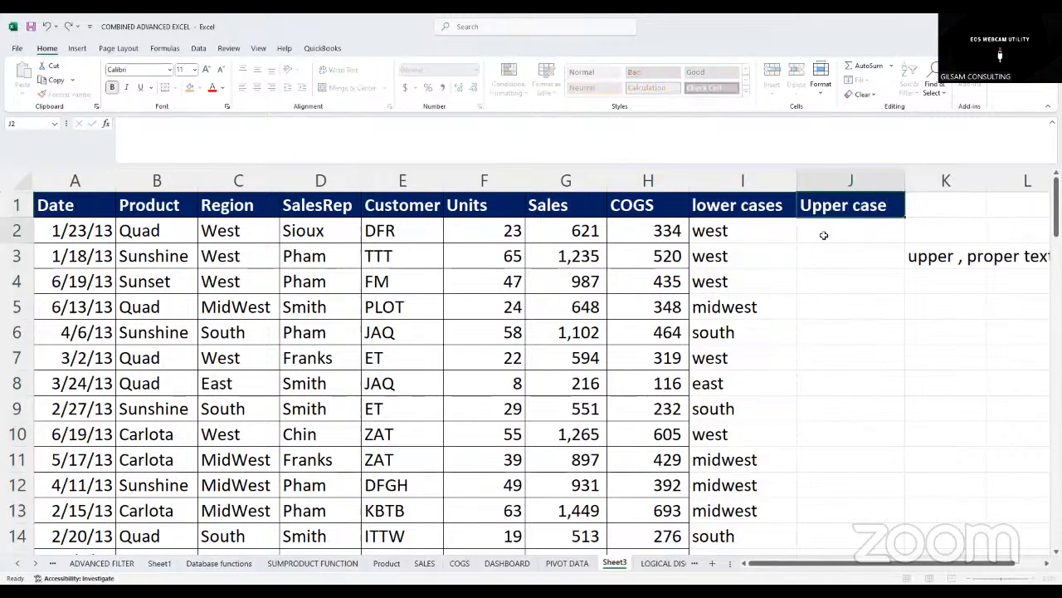
Enter an UPPER formula in J2 that converts the region in C2, and fill it down to the last data row
{"action": "type", "text": "="}
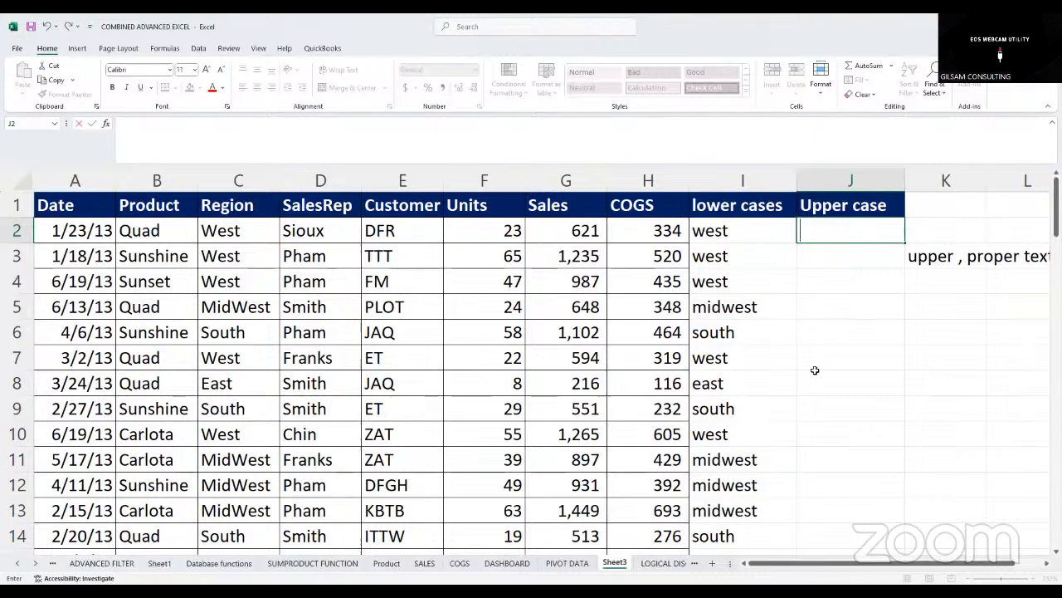
{"action": "left_click", "coordinate": [821, 403]}
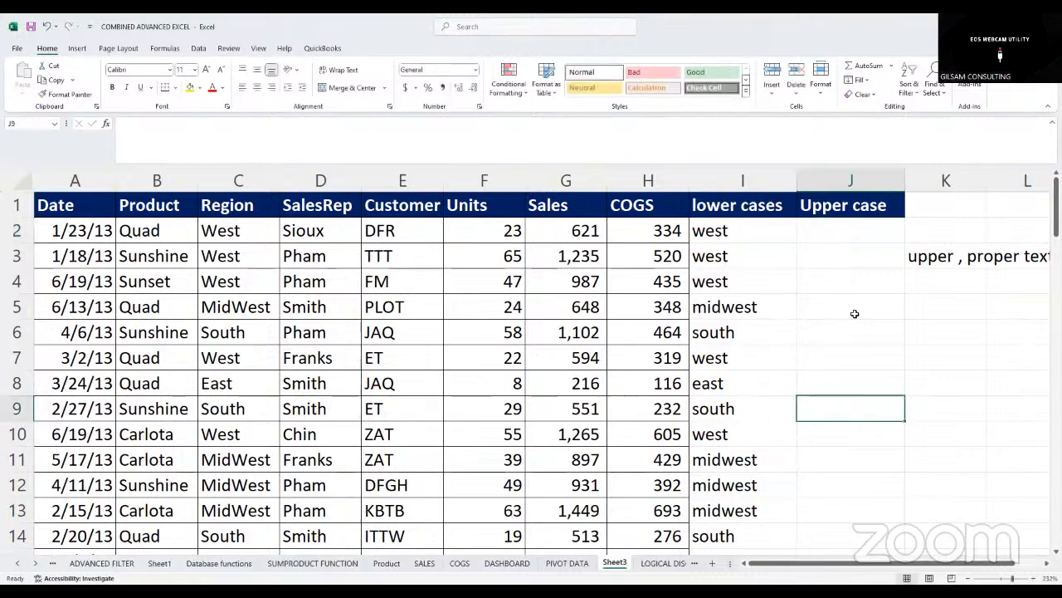
{"action": "left_click", "coordinate": [807, 228]}
{"action": "type", "text": "="}
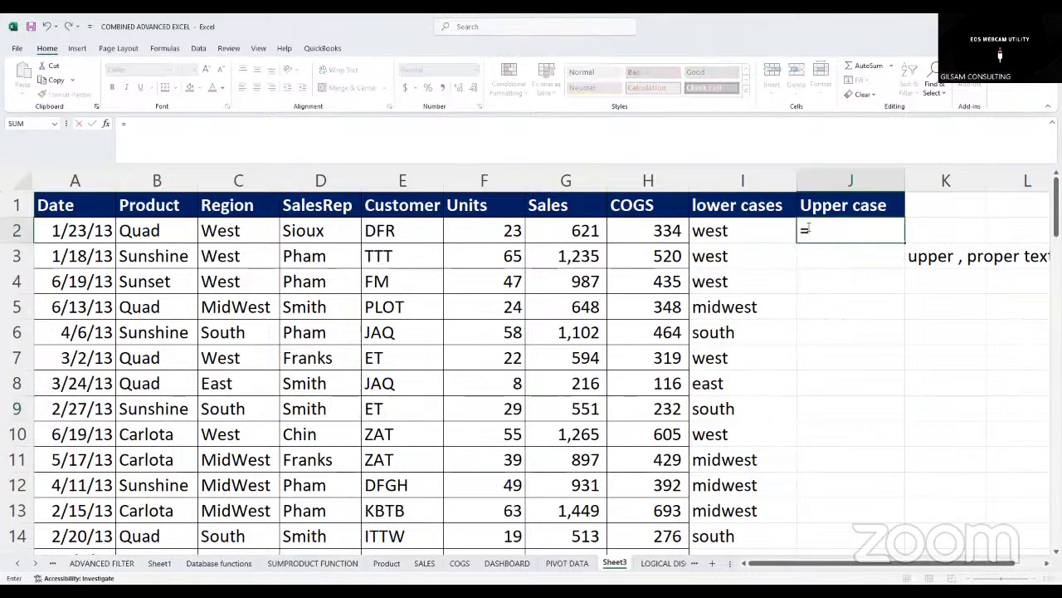
{"action": "type", "text": "up"}
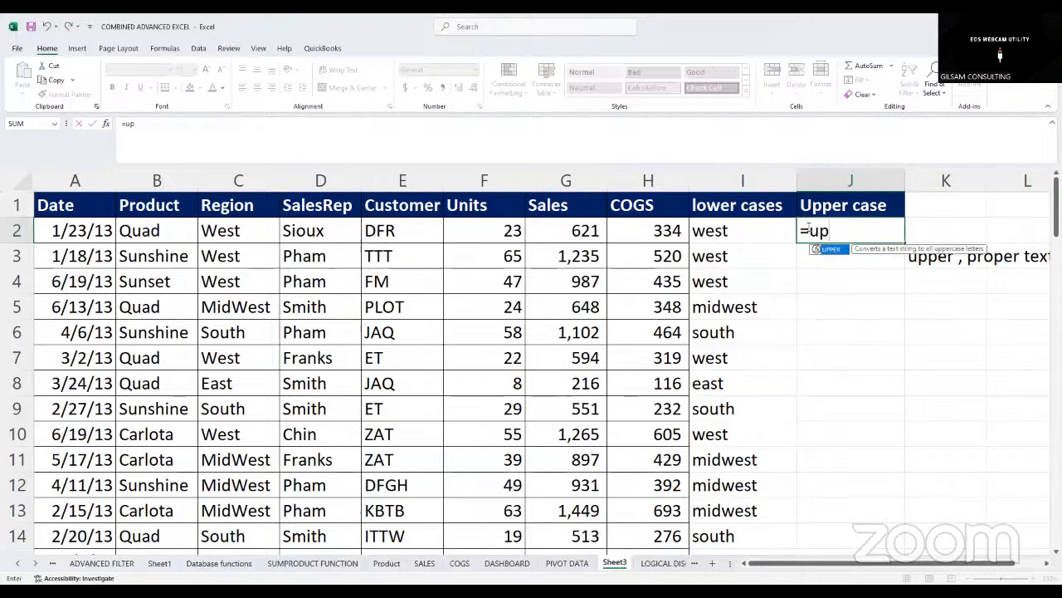
{"action": "double_click", "coordinate": [831, 249]}
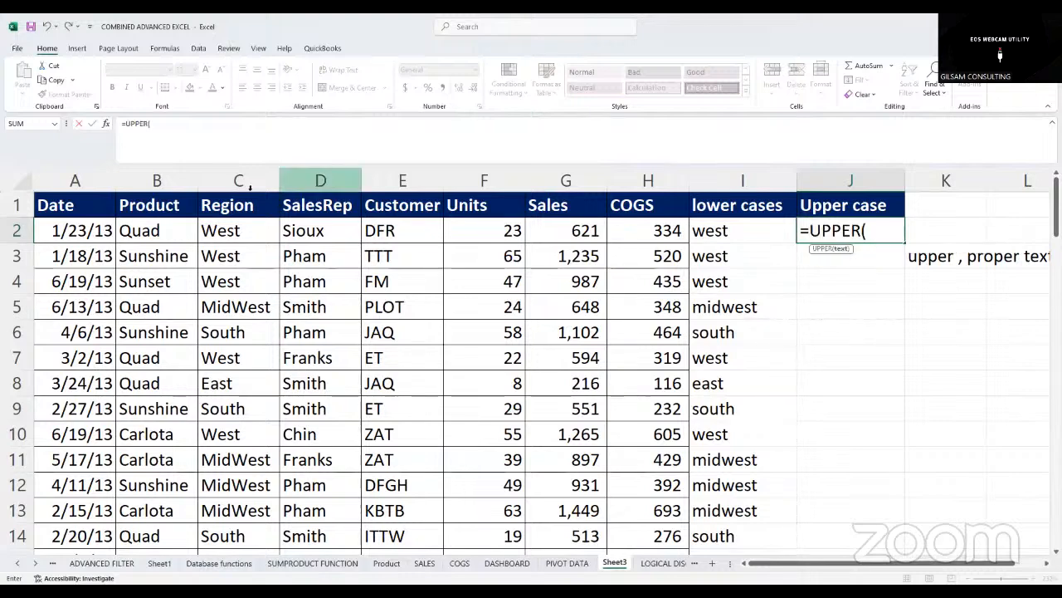
{"action": "left_click", "coordinate": [260, 232]}
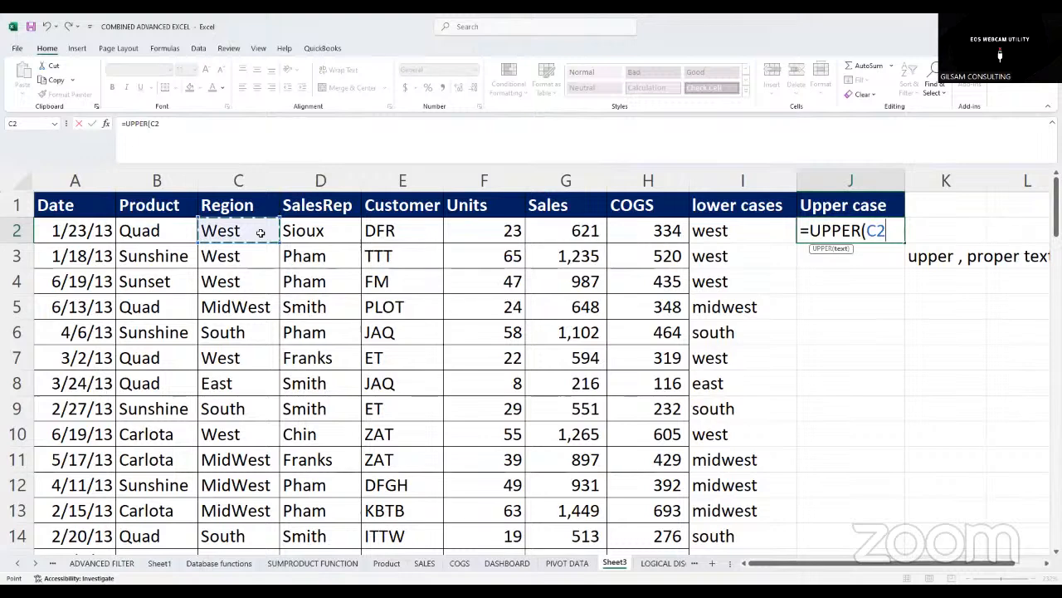
{"action": "key", "text": "Return"}
{"action": "left_click", "coordinate": [855, 239]}
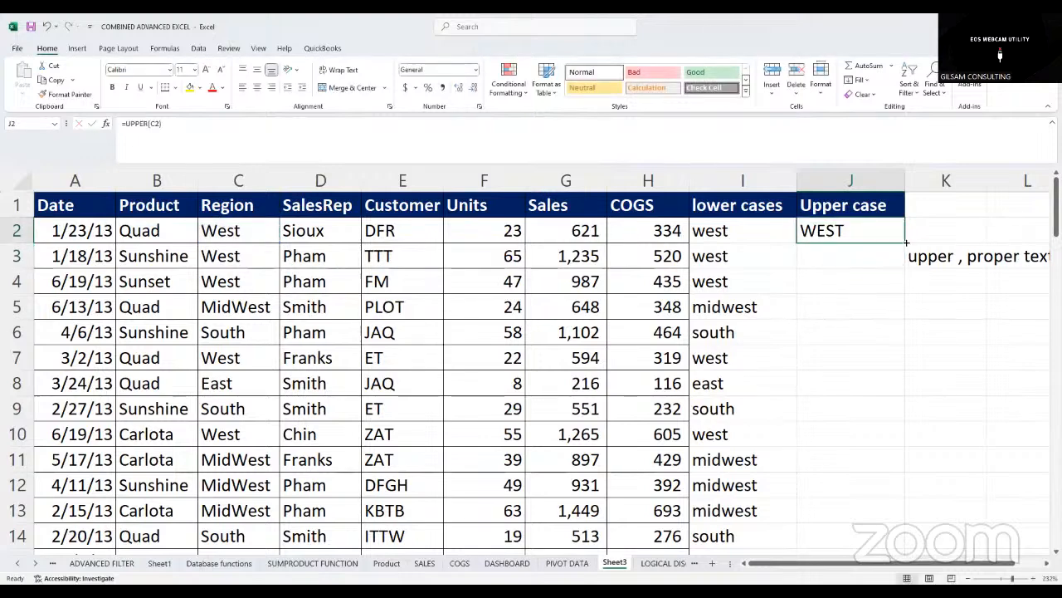
{"action": "double_click", "coordinate": [918, 246]}
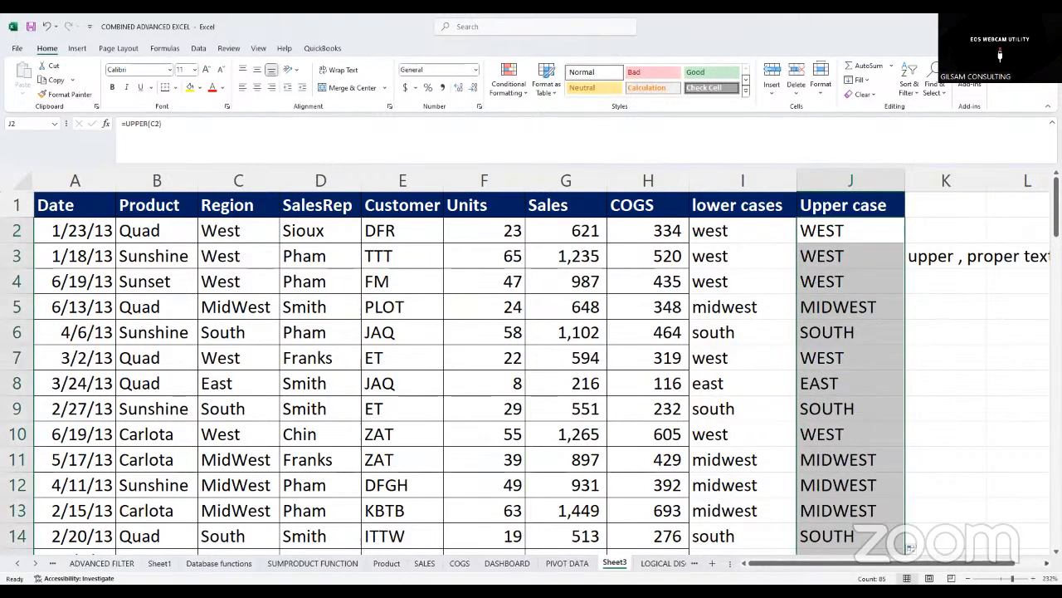
Insert a new column K after the "Upper case" column, ahead of the "upper , proper text" note
{"action": "left_click", "coordinate": [1046, 563]}
{"action": "left_click", "coordinate": [1046, 564]}
{"action": "left_click", "coordinate": [771, 181]}
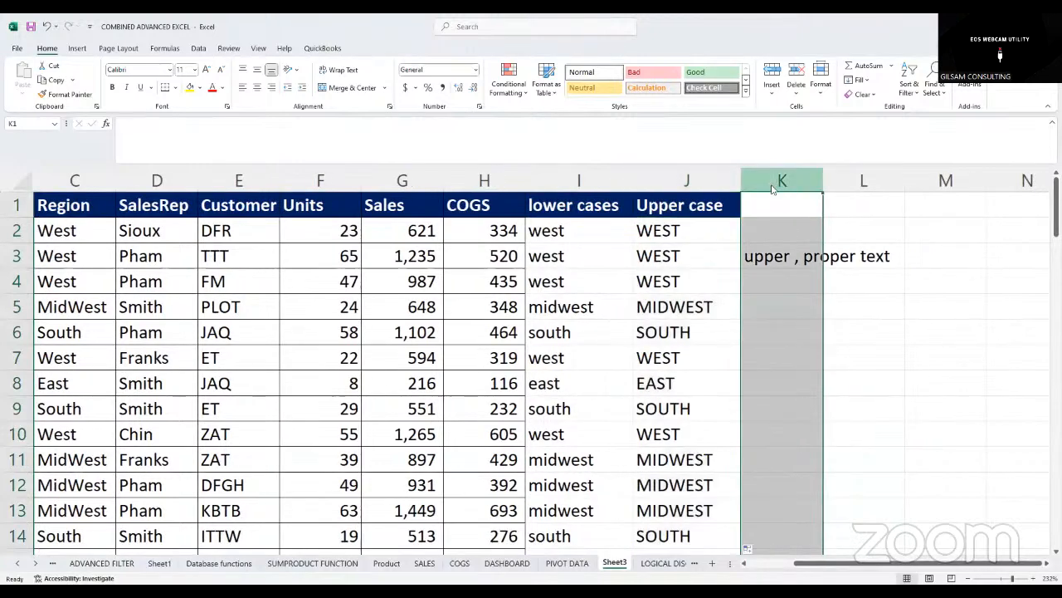
{"action": "left_click", "coordinate": [798, 297]}
{"action": "left_click", "coordinate": [682, 232]}
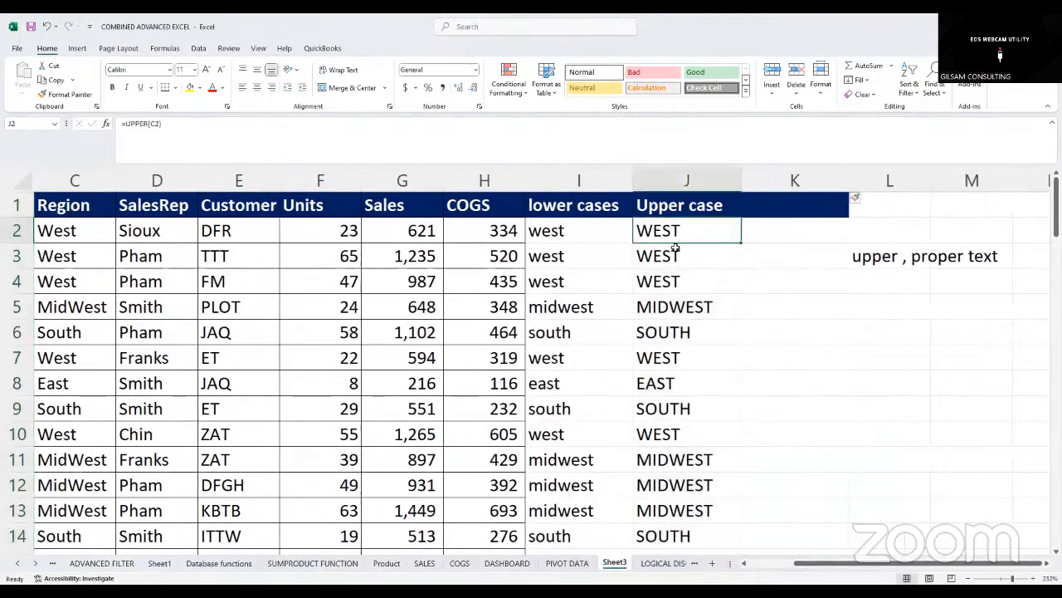
{"action": "left_click", "coordinate": [678, 304]}
{"action": "left_click", "coordinate": [669, 235]}
Enter a PROPER formula in K2 that converts the uppercase region in J2 to proper case
{"action": "left_click", "coordinate": [782, 238]}
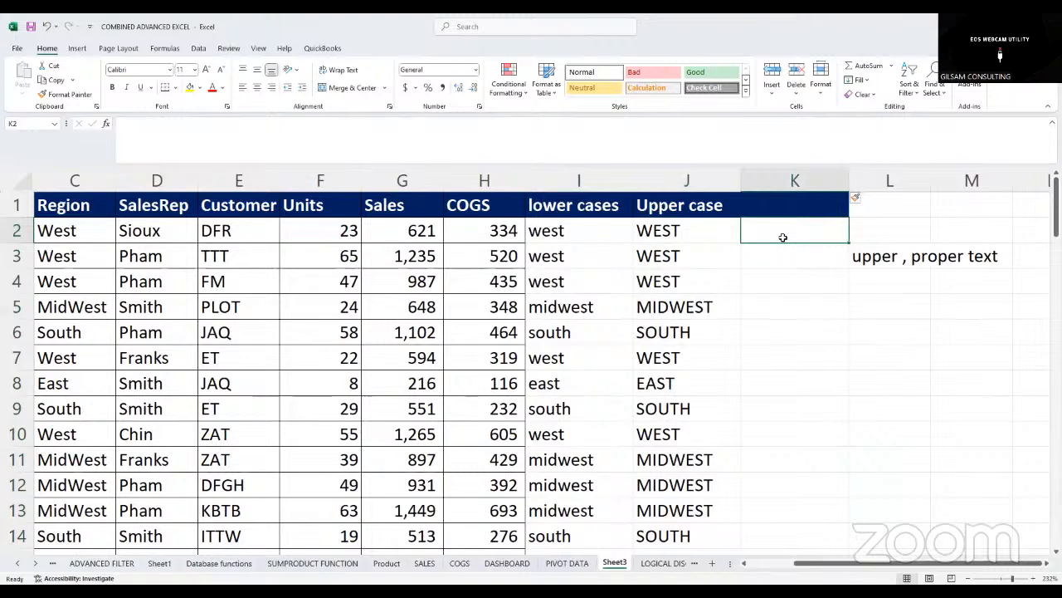
{"action": "type", "text": "=p"}
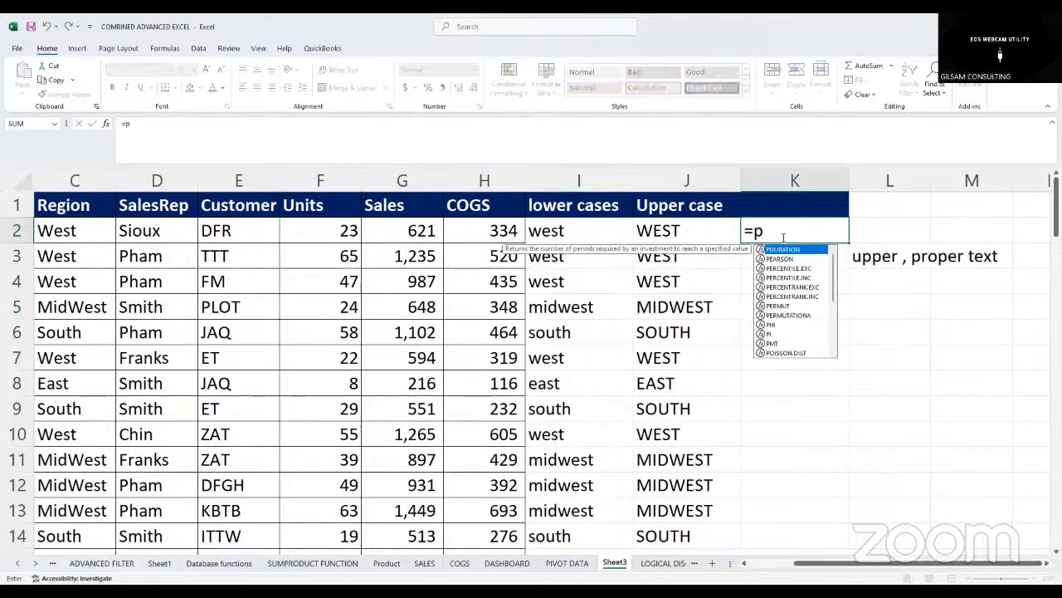
{"action": "type", "text": "r"}
{"action": "key", "text": "Down"}
{"action": "key", "text": "Down"}
{"action": "key", "text": "Down"}
{"action": "key", "text": "Down"}
{"action": "key", "text": "Down"}
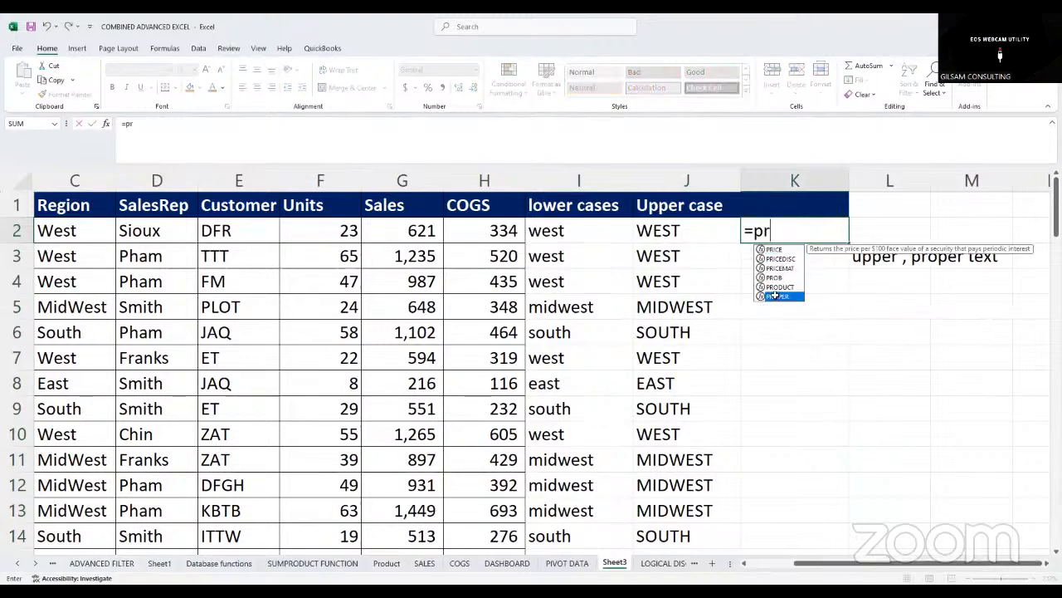
{"action": "key", "text": "Tab"}
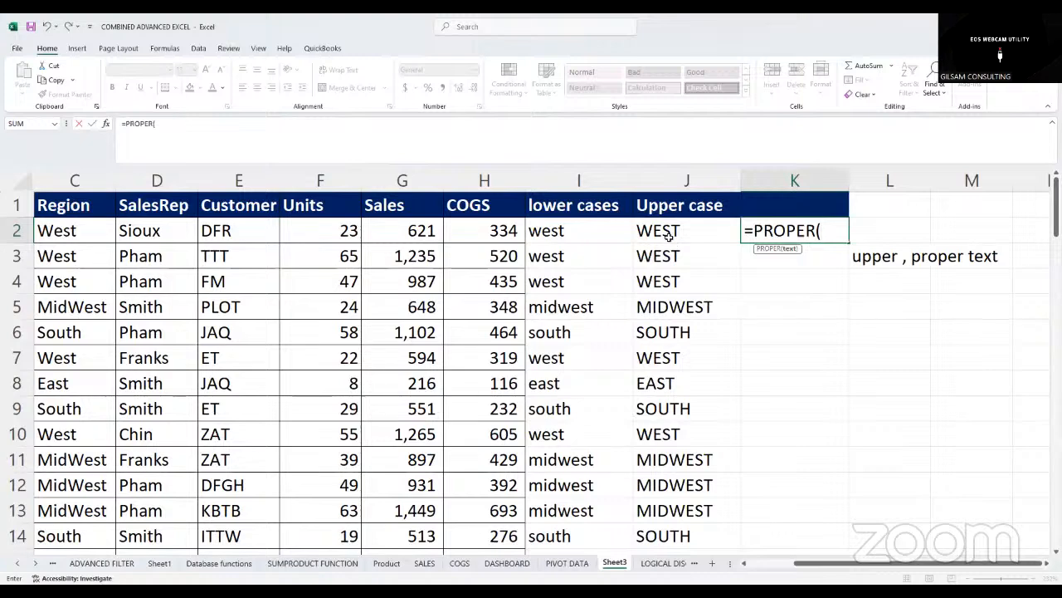
{"action": "left_click", "coordinate": [669, 236]}
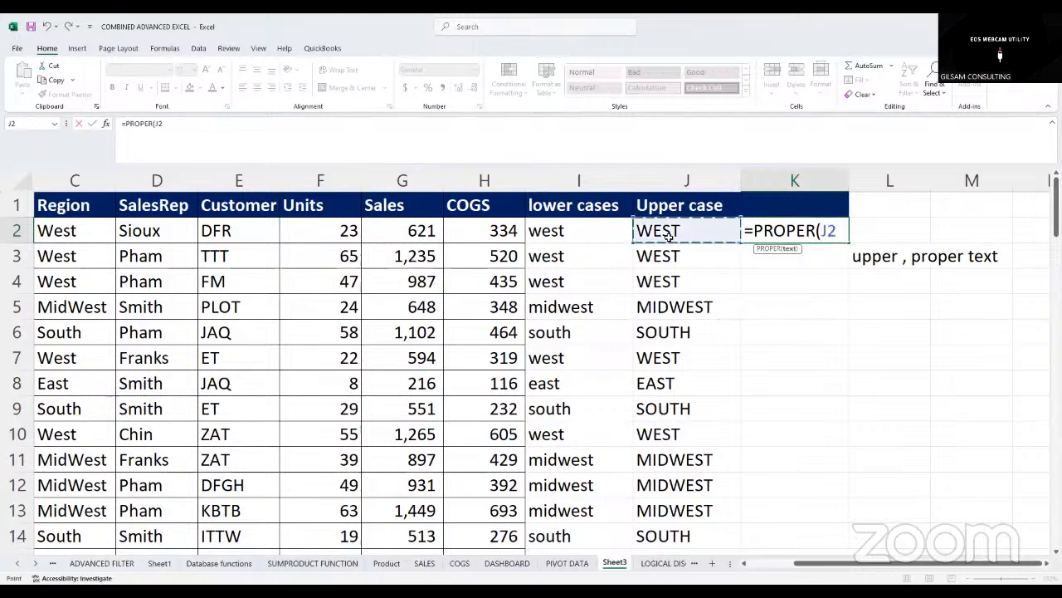
{"action": "key", "text": "Return"}
Fill the PROPER formula from K2 down to the last data row
{"action": "left_click", "coordinate": [796, 231]}
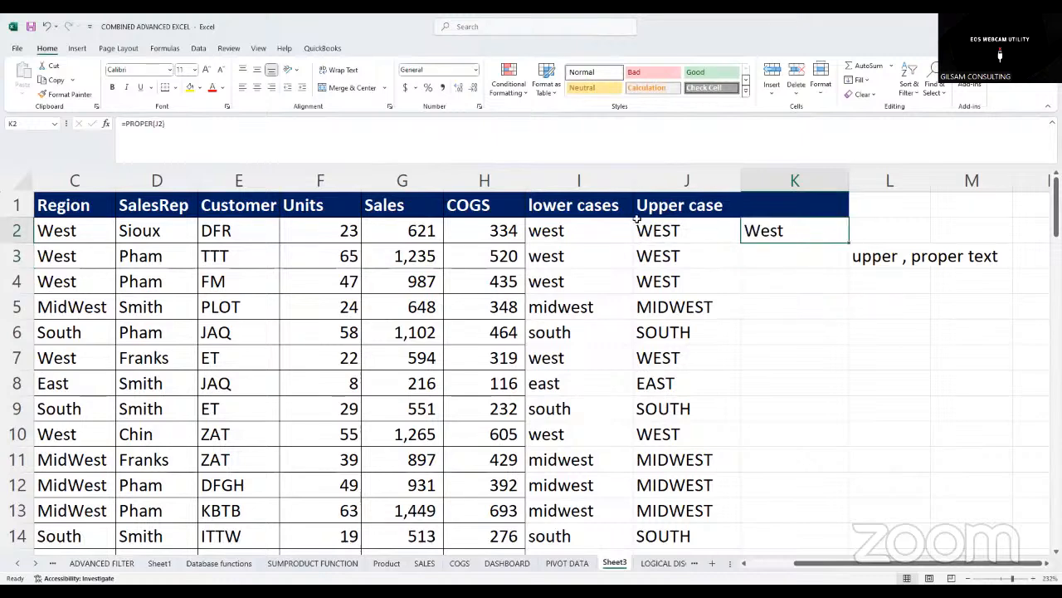
{"action": "left_click_drag", "start_coordinate": [656, 232], "coordinate": [657, 282]}
{"action": "left_click", "coordinate": [817, 241]}
{"action": "double_click", "coordinate": [848, 242]}
{"action": "left_click", "coordinate": [786, 309]}
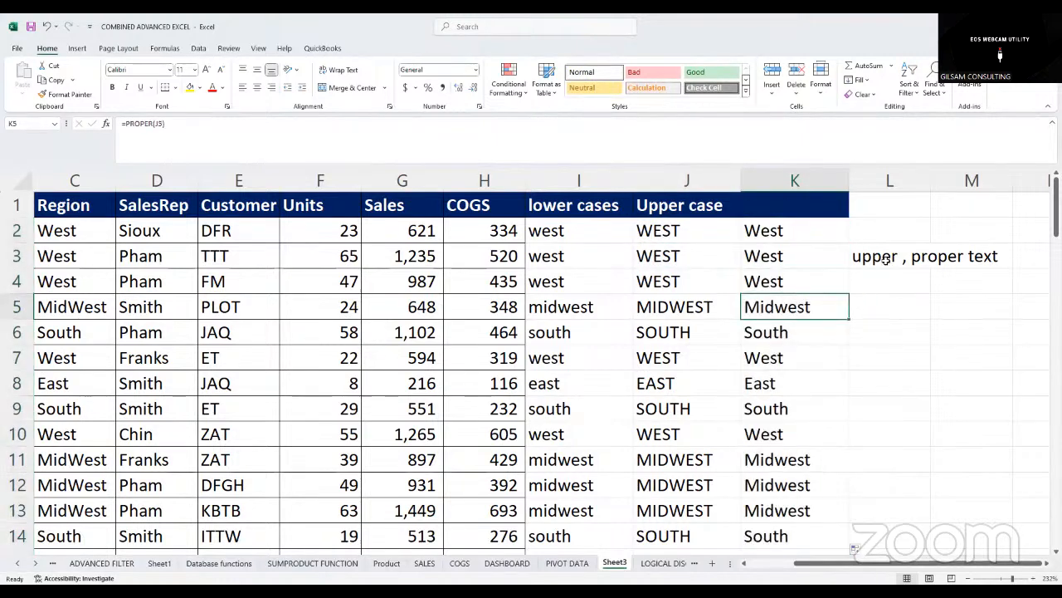
Enter the header "Upper case" in cell K1 above the proper-case regions
{"action": "left_click_drag", "start_coordinate": [879, 258], "coordinate": [967, 258]}
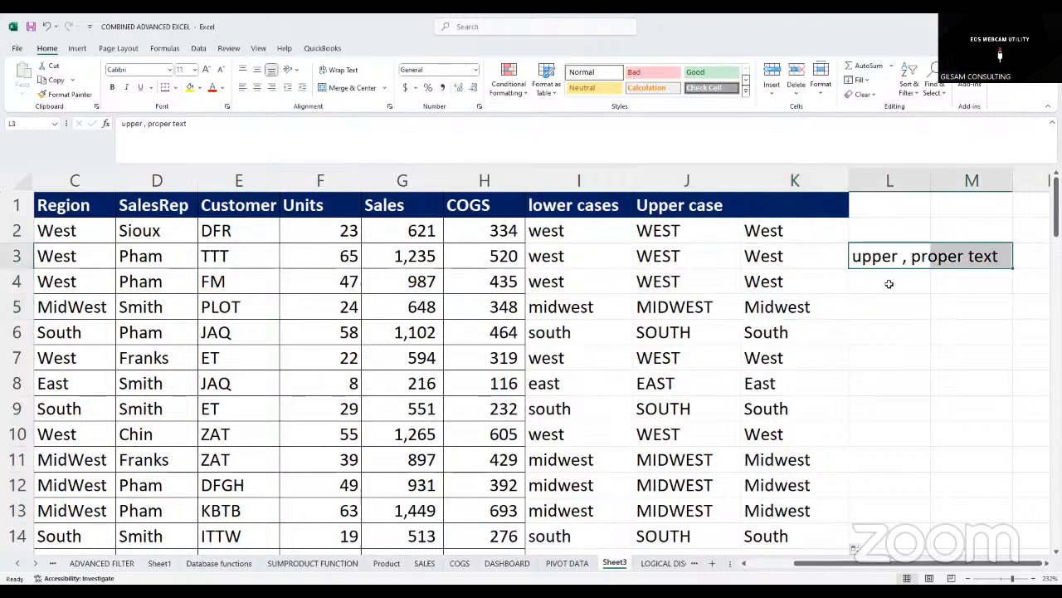
{"action": "left_click", "coordinate": [889, 285]}
{"action": "left_click", "coordinate": [771, 205]}
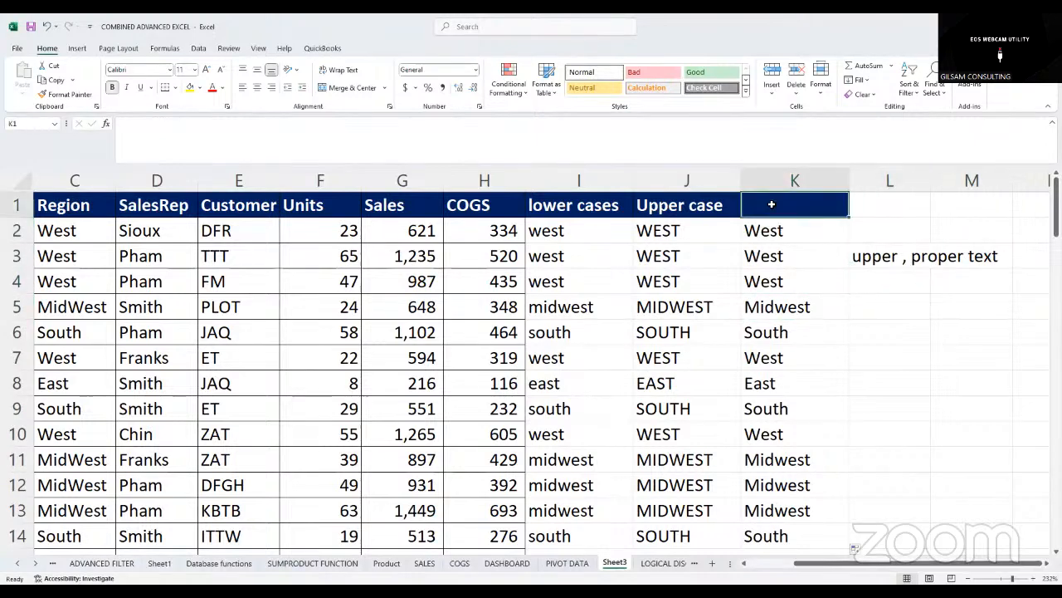
{"action": "type", "text": "u[p"}
{"action": "key", "text": "BackSpace"}
{"action": "key", "text": "BackSpace"}
{"action": "key", "text": "BackSpace"}
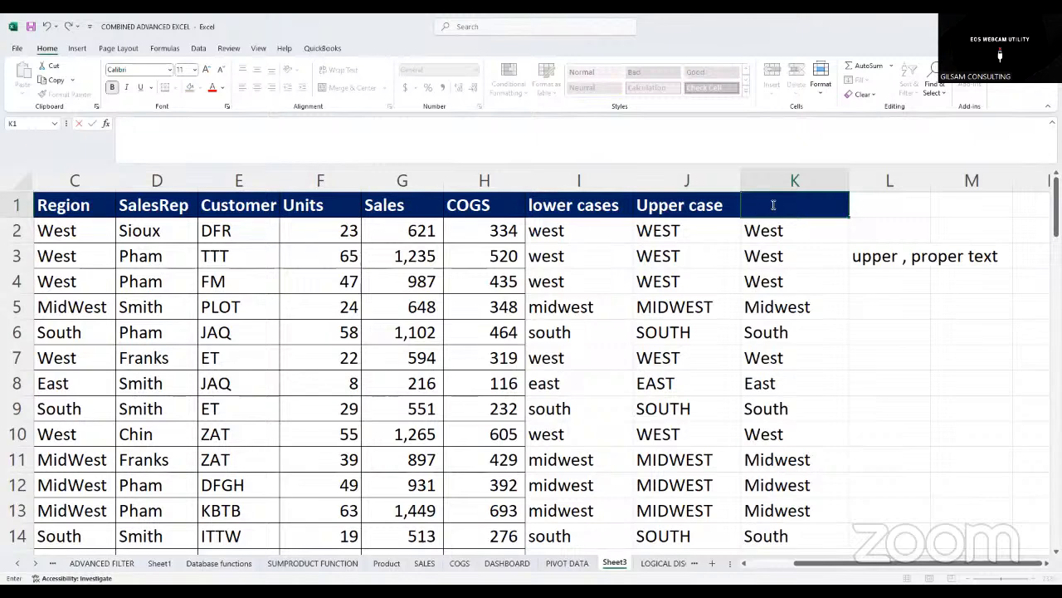
{"action": "type", "text": "Upper v"}
{"action": "key", "text": "BackSpace"}
{"action": "type", "text": "c"}
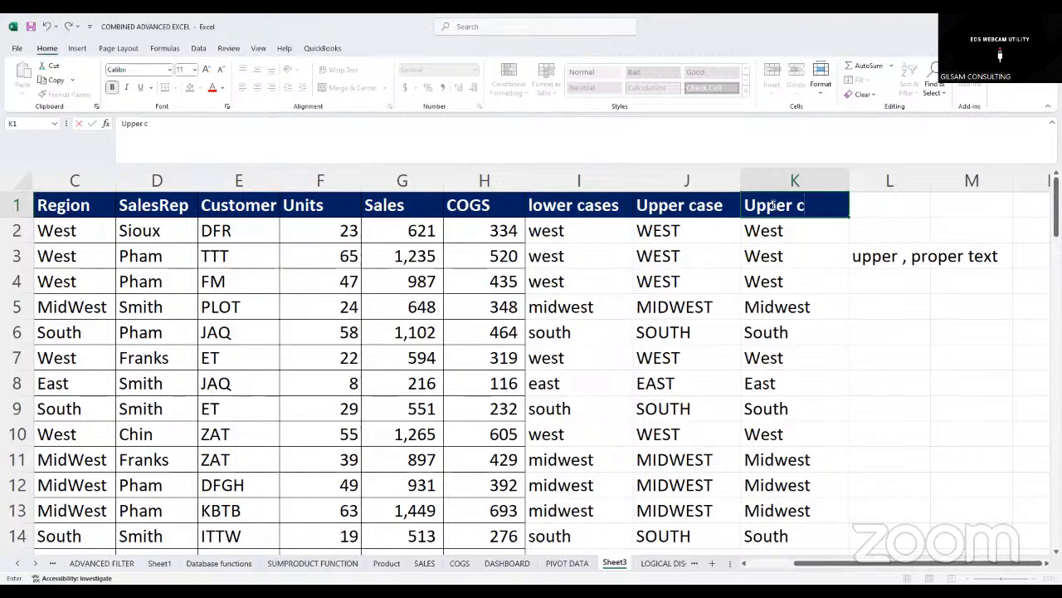
{"action": "type", "text": "ase"}
{"action": "left_click", "coordinate": [896, 326]}
Enter the note "concatenate" in cell L5, below the "upper , proper text" note
{"action": "left_click", "coordinate": [896, 300]}
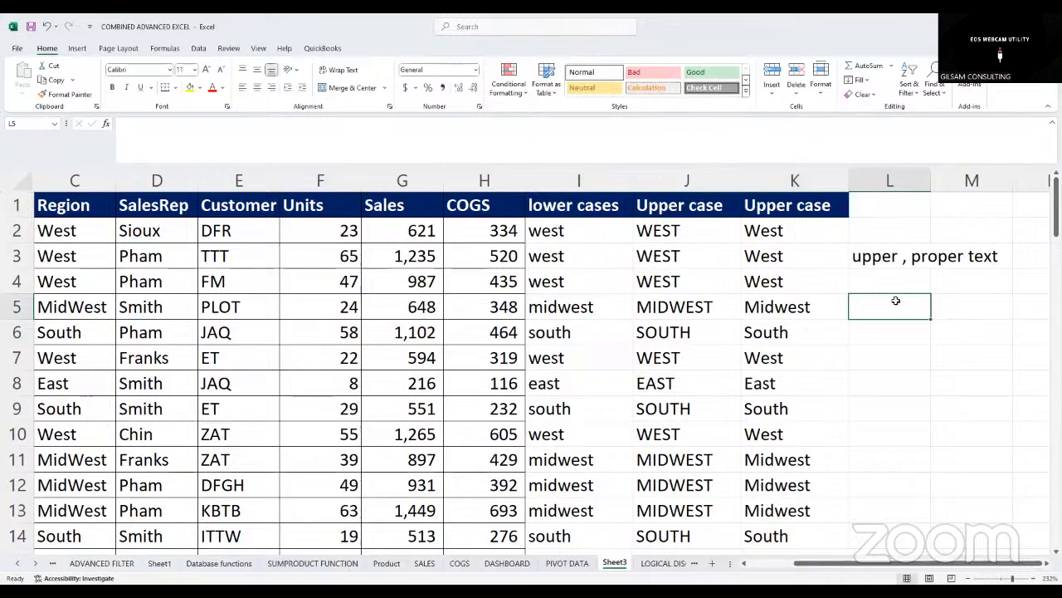
{"action": "type", "text": "con"}
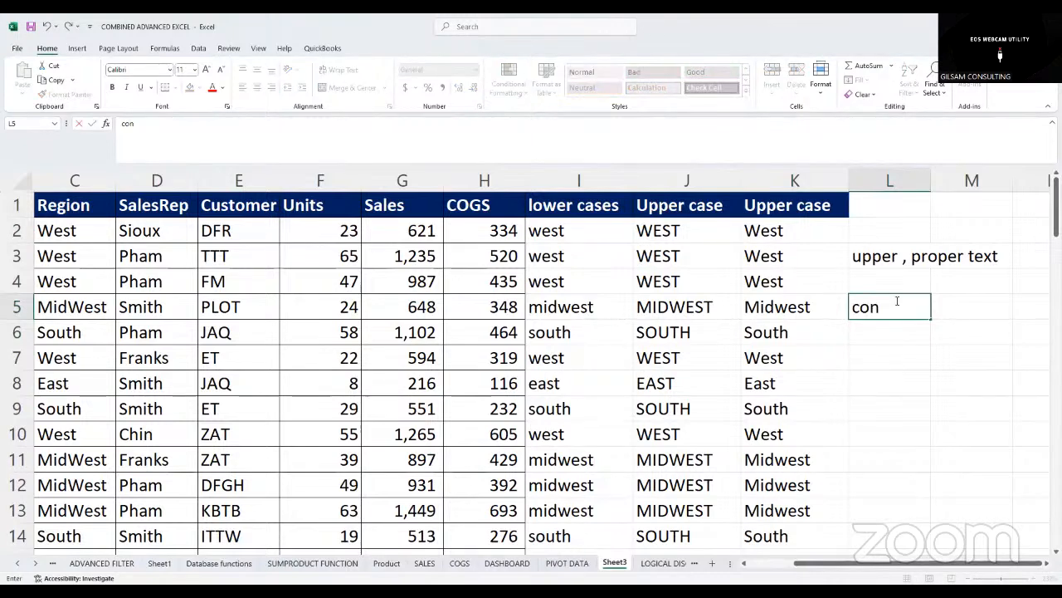
{"action": "type", "text": "catenate"}
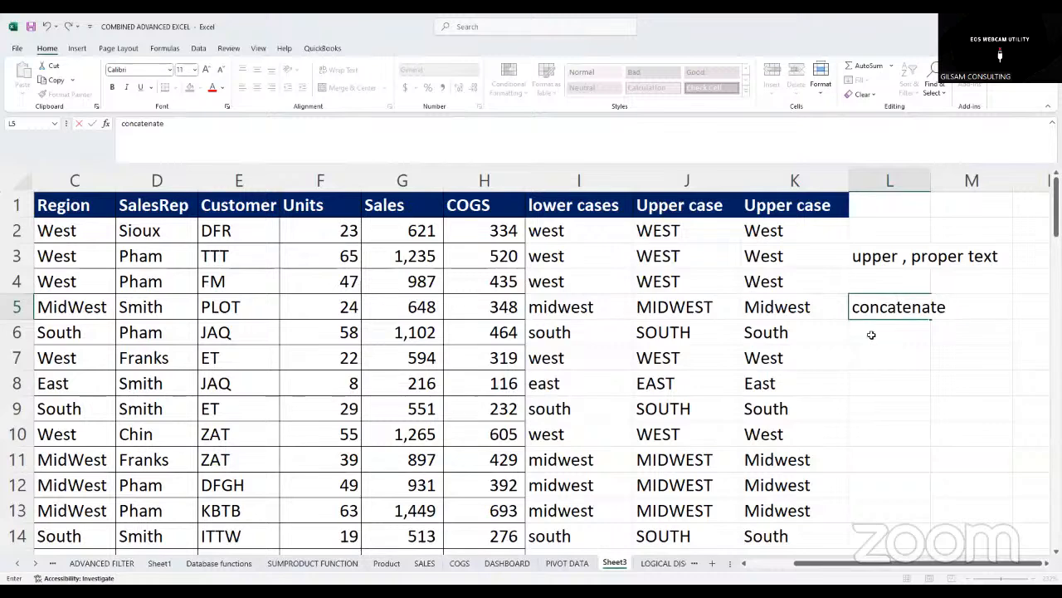
{"action": "key", "text": "Return"}
{"action": "left_click", "coordinate": [863, 304]}
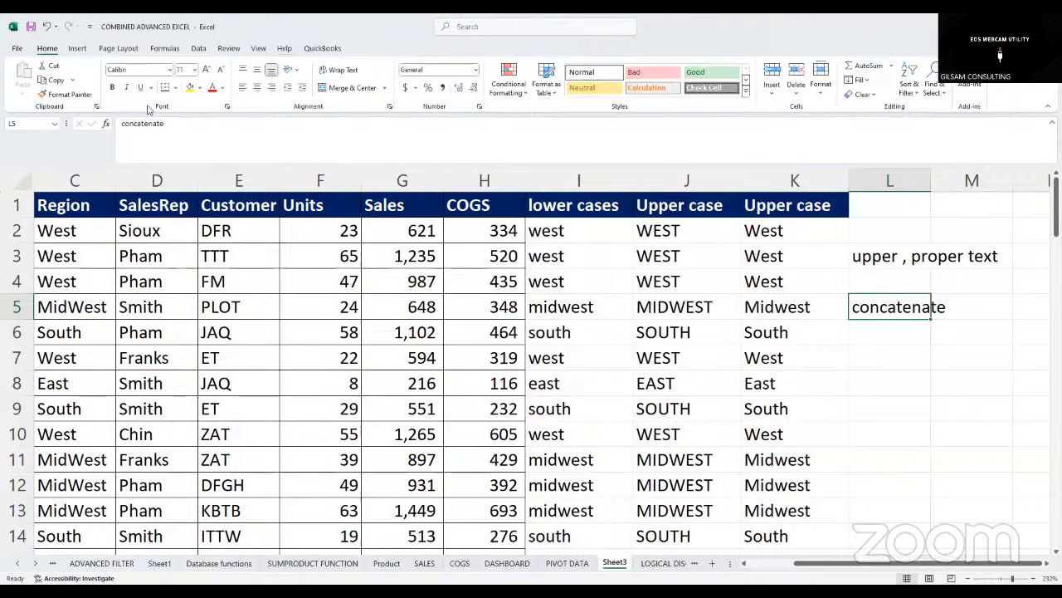
Widen column L so that the "concatenate" note fits inside its cell
{"action": "left_click", "coordinate": [934, 375]}
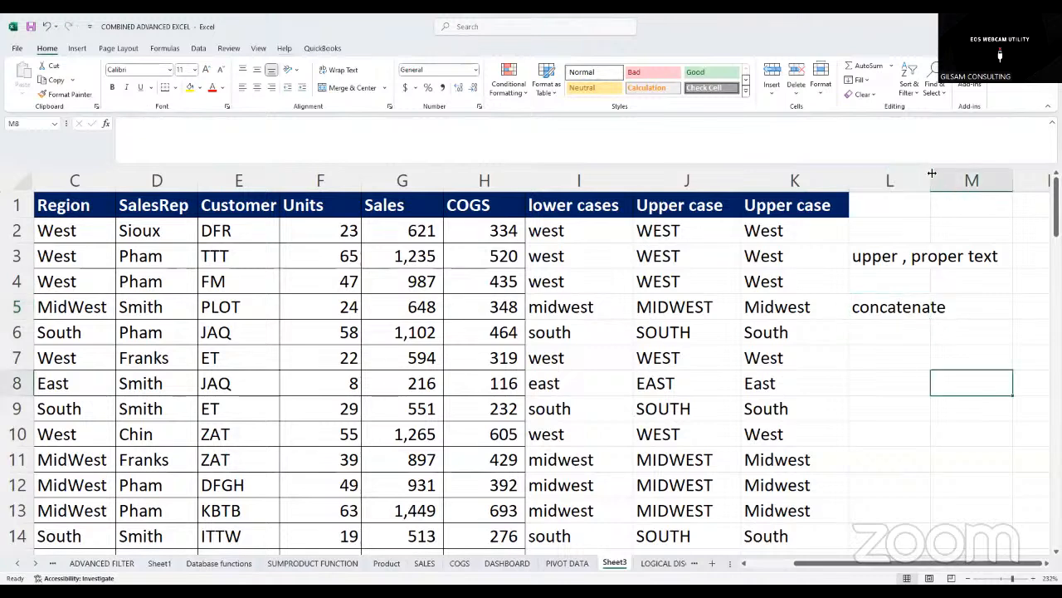
{"action": "left_click_drag", "start_coordinate": [932, 173], "coordinate": [983, 175]}
{"action": "left_click", "coordinate": [913, 357]}
{"action": "left_click", "coordinate": [911, 380]}
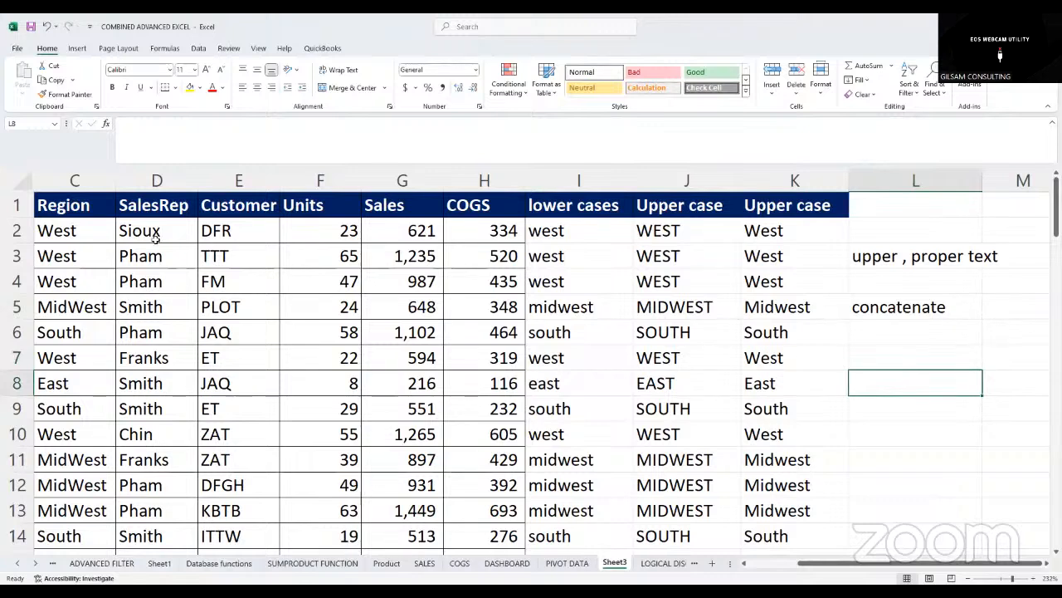
{"action": "left_click_drag", "start_coordinate": [237, 180], "coordinate": [161, 180]}
{"action": "left_click", "coordinate": [161, 180]}
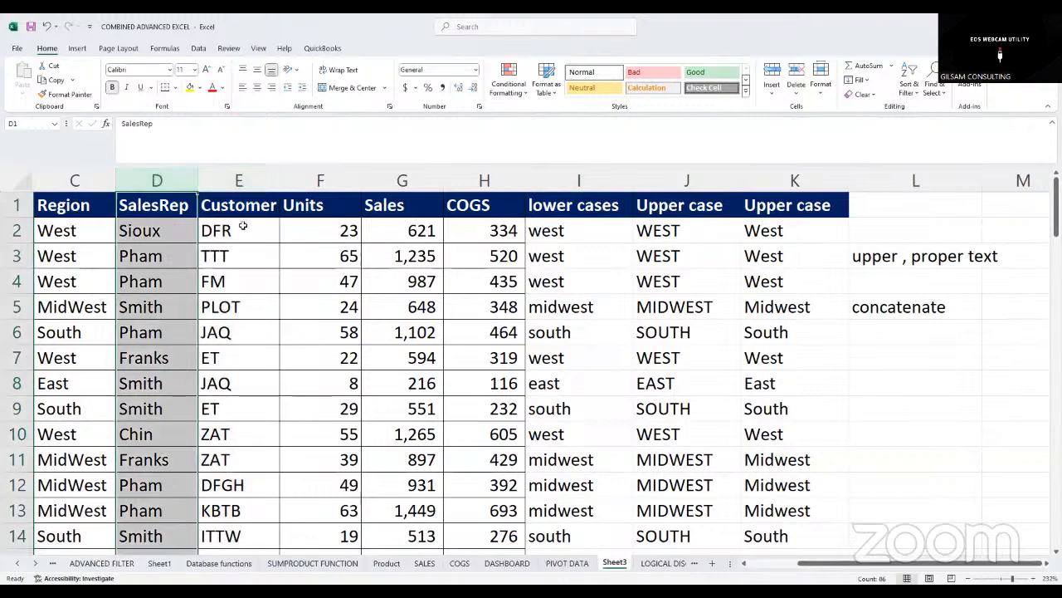
{"action": "left_click", "coordinate": [900, 308]}
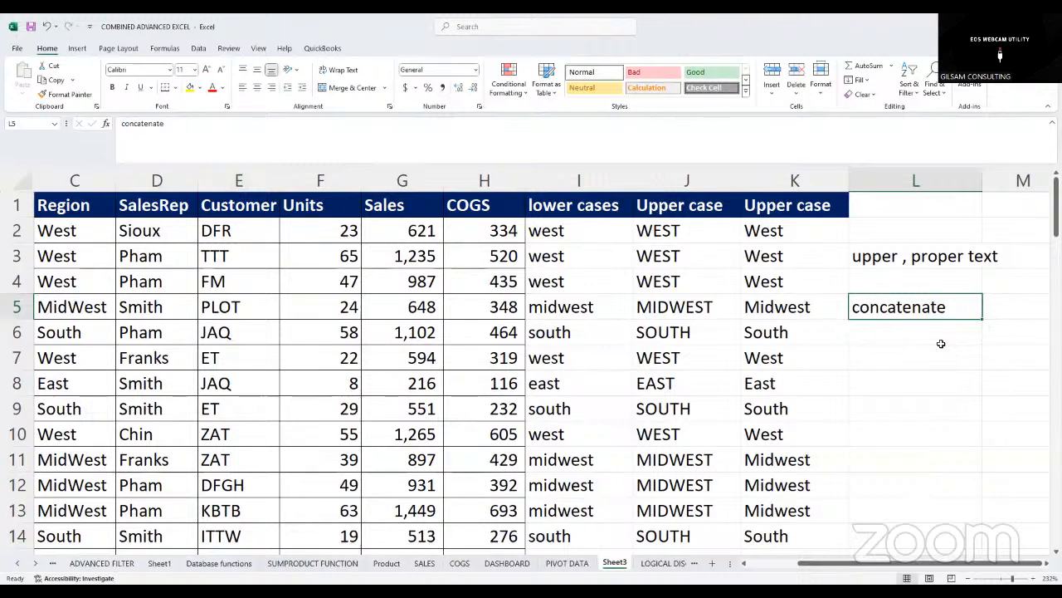
Insert a new column L between the proper-case regions and the column of notes
{"action": "left_click", "coordinate": [885, 181]}
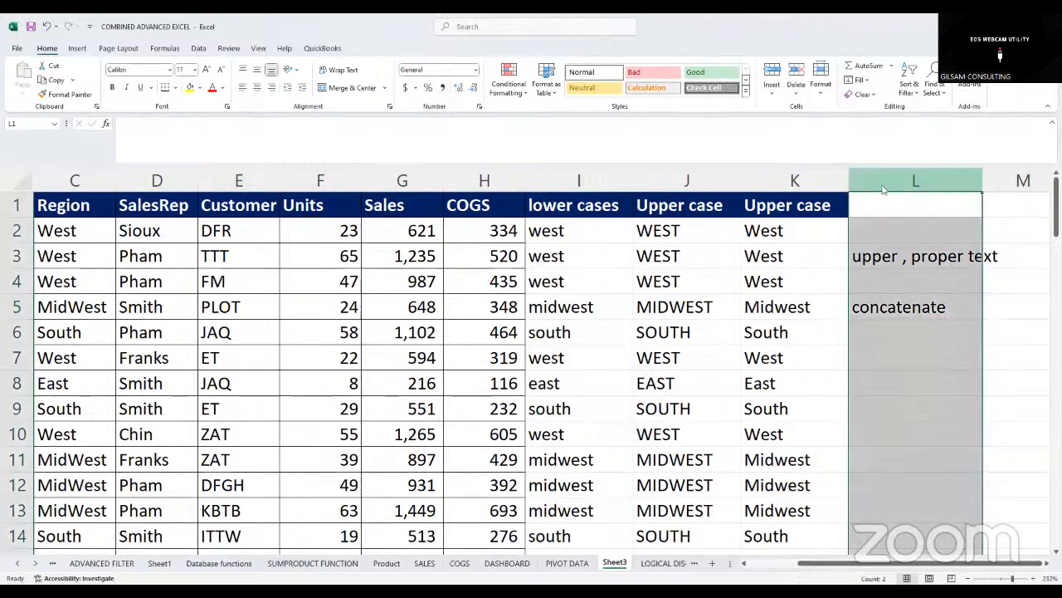
{"action": "key", "text": "ctrl+shift+equal"}
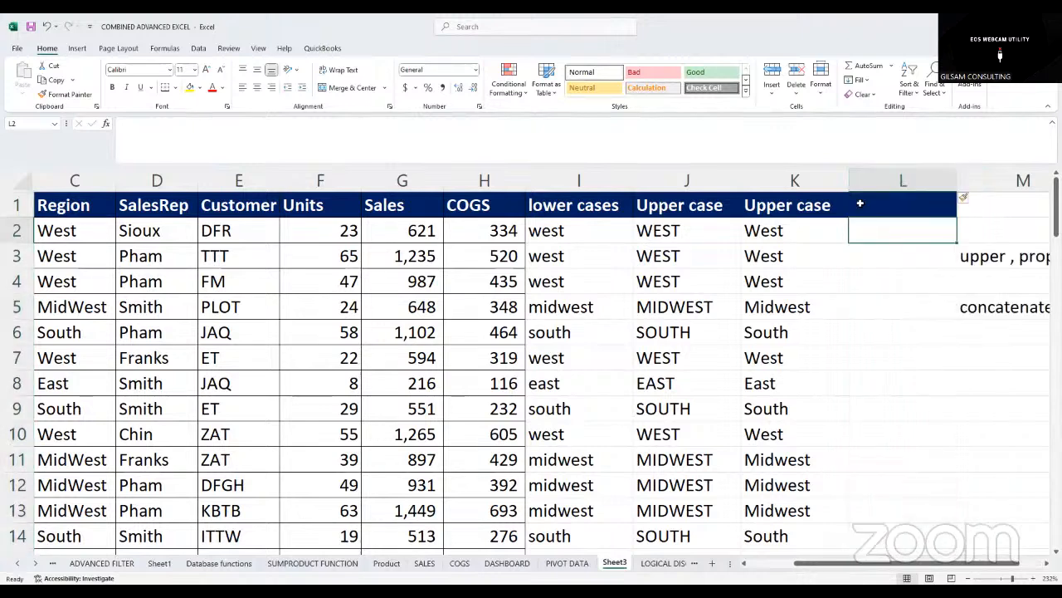
{"action": "left_click", "coordinate": [859, 205]}
Enter the formula =D2&E2 in cell L2 to join the first row's sales rep and customer
{"action": "left_click", "coordinate": [141, 234]}
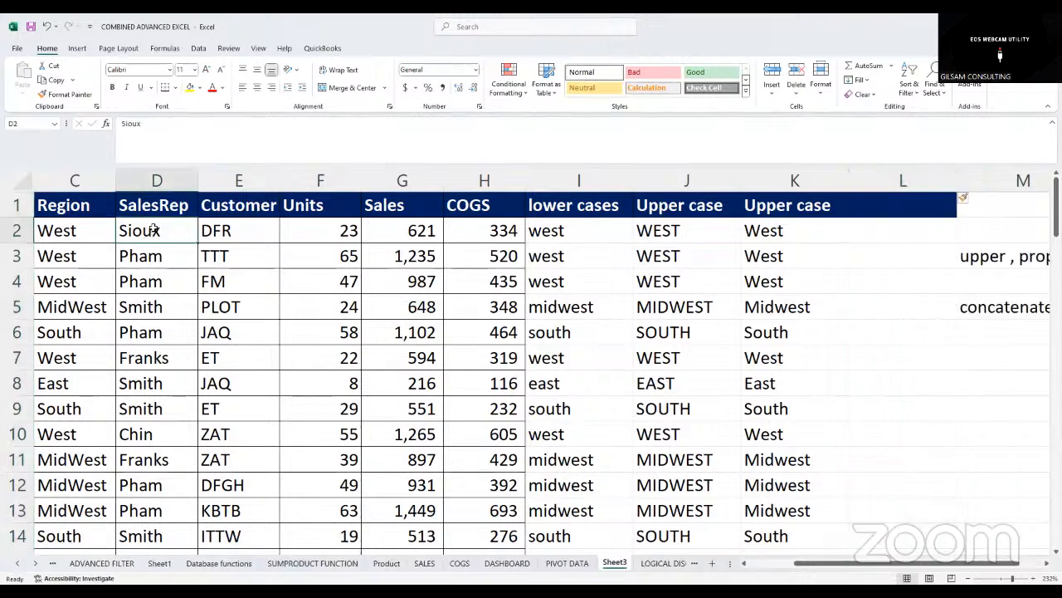
{"action": "left_click", "coordinate": [244, 234]}
{"action": "left_click", "coordinate": [850, 238]}
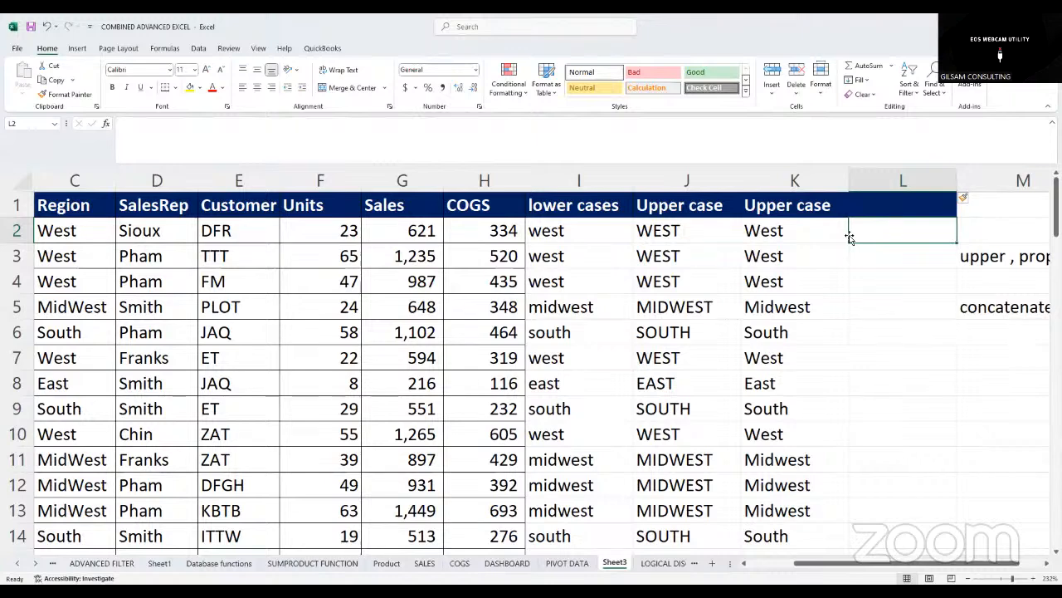
{"action": "type", "text": "="}
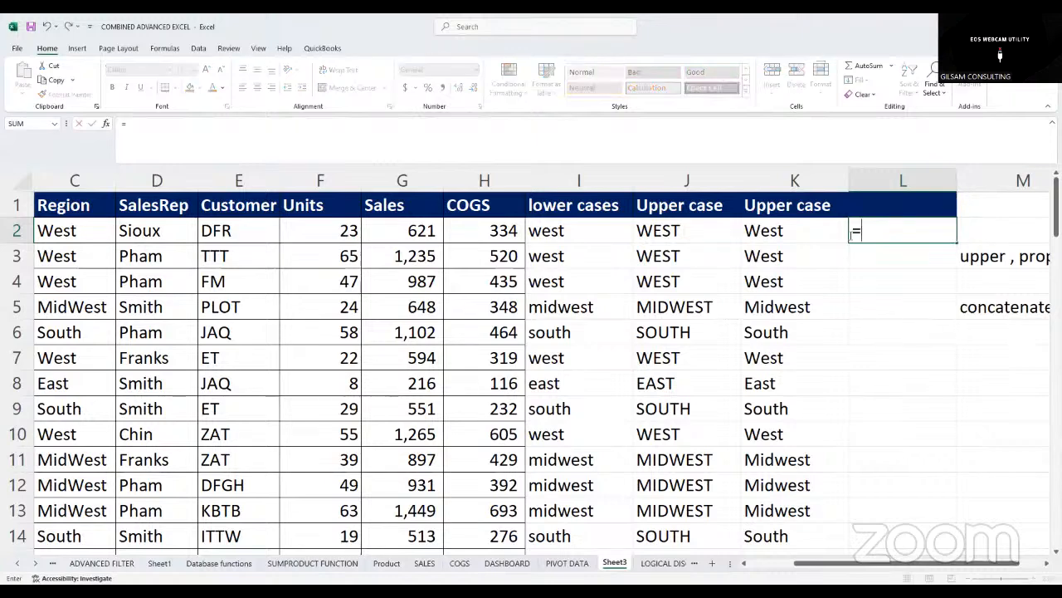
{"action": "left_click", "coordinate": [146, 226]}
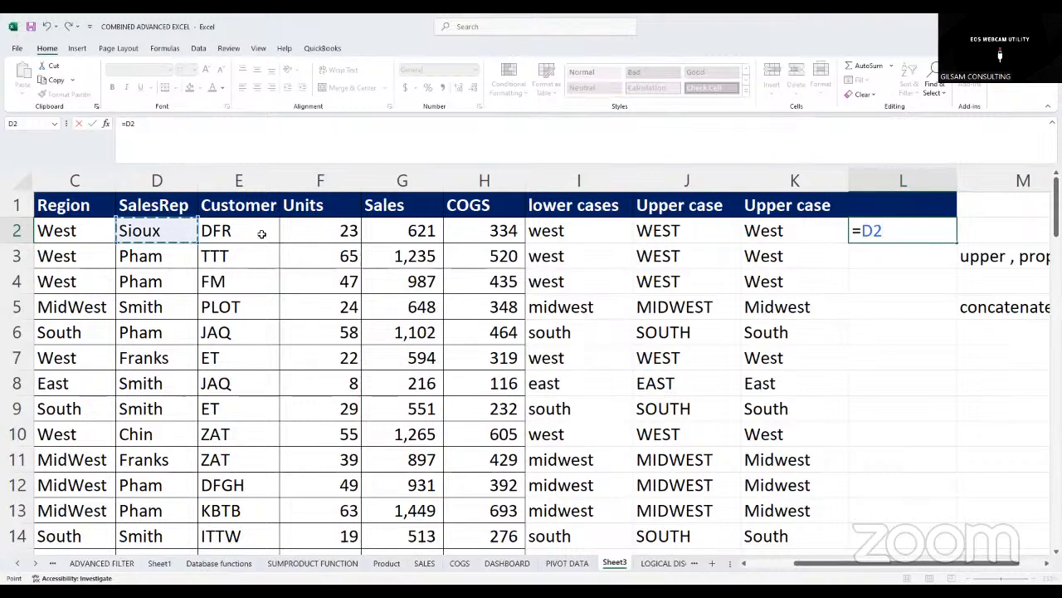
{"action": "type", "text": "&"}
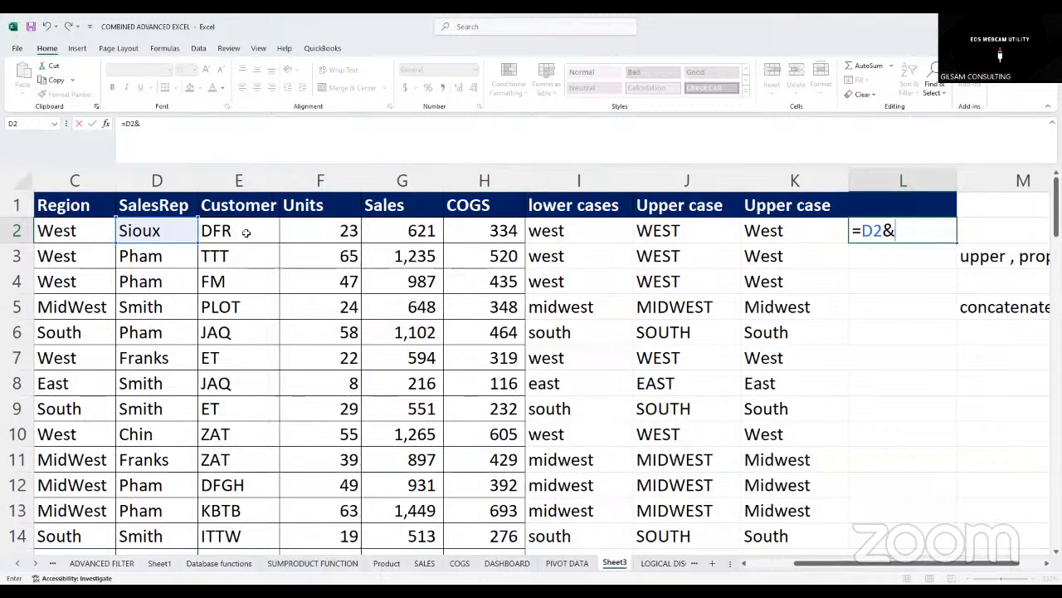
{"action": "left_click", "coordinate": [237, 232]}
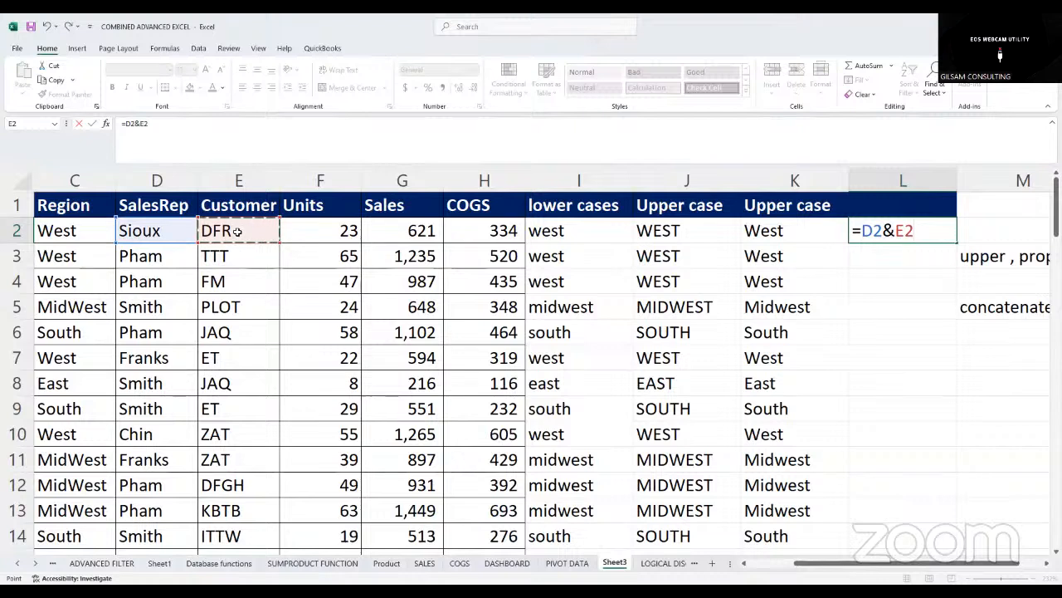
{"action": "key", "text": "Return"}
{"action": "left_click", "coordinate": [859, 230]}
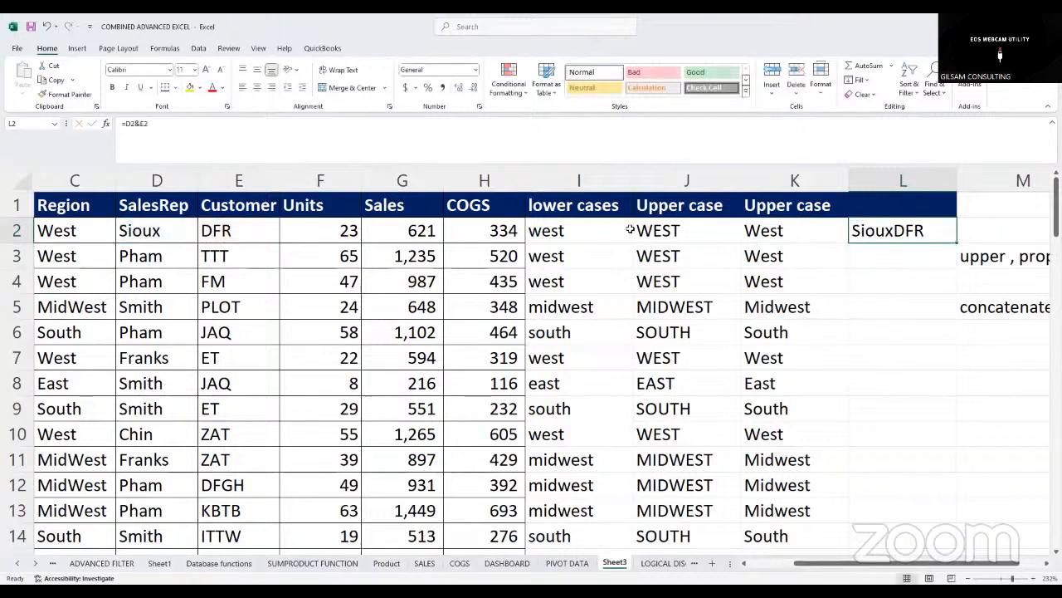
Enter the header "combined text" in cell L1 above the joined values
{"action": "left_click", "coordinate": [865, 279]}
{"action": "left_click", "coordinate": [867, 212]}
{"action": "type", "text": "co"}
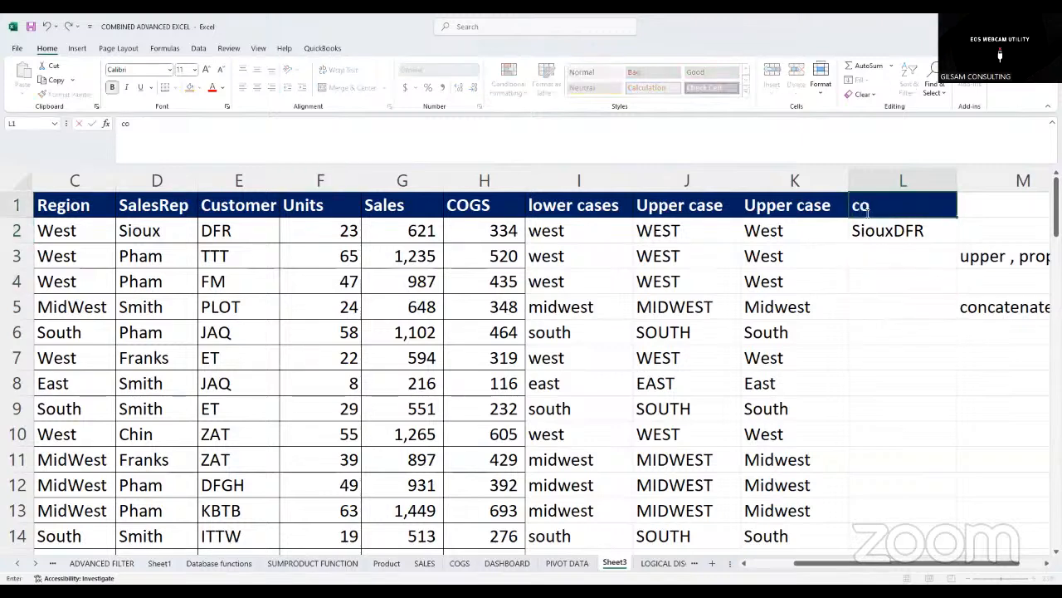
{"action": "type", "text": "mbined "}
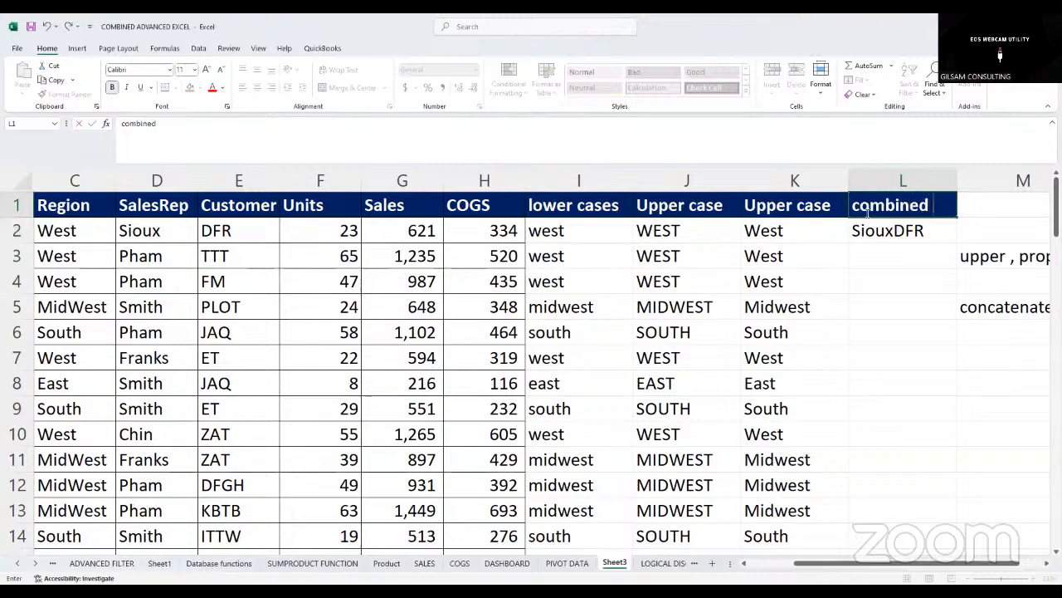
{"action": "type", "text": "text"}
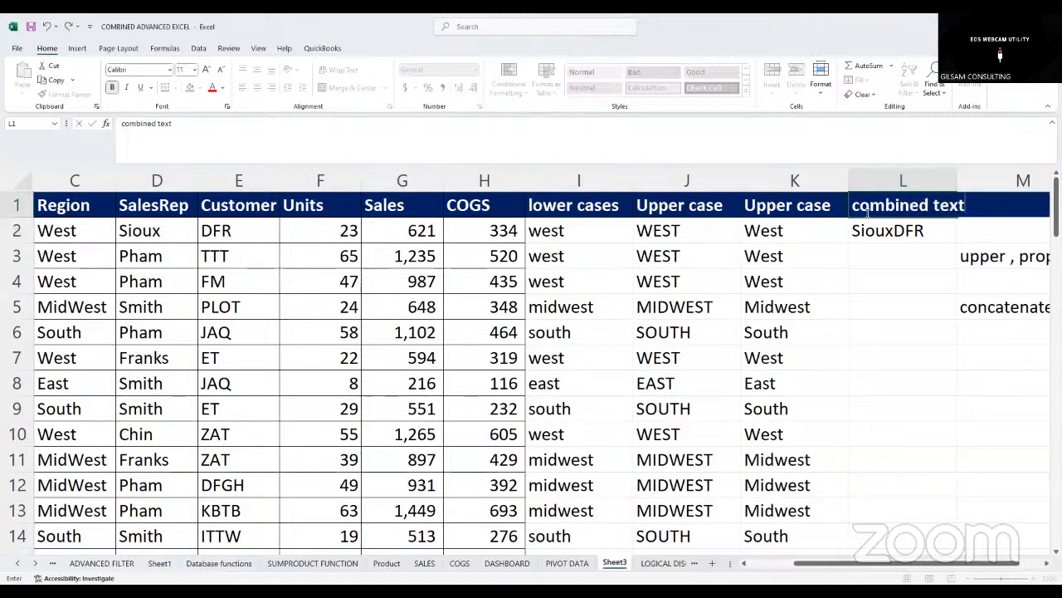
{"action": "left_click", "coordinate": [938, 259]}
Autofit column L so that the "combined text" header fits inside its cell
{"action": "left_click", "coordinate": [881, 232]}
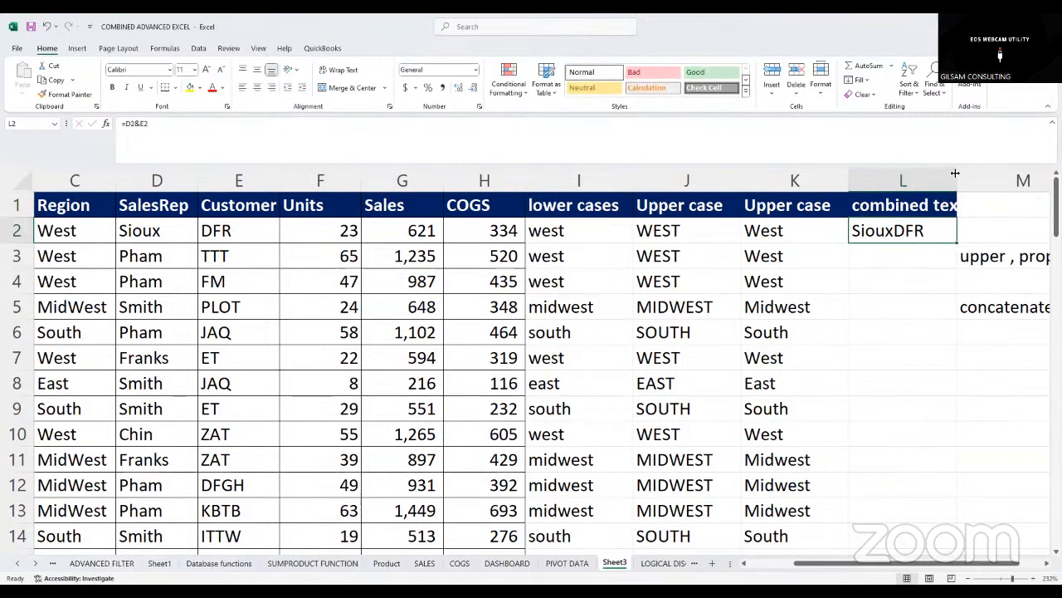
{"action": "double_click", "coordinate": [955, 173]}
{"action": "left_click", "coordinate": [921, 333]}
{"action": "left_click", "coordinate": [885, 251]}
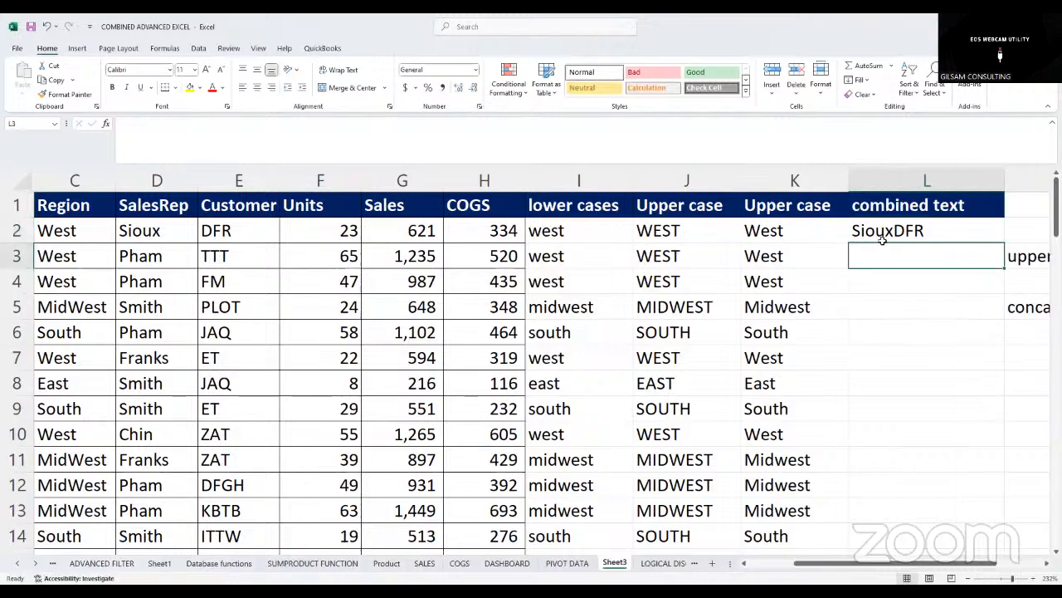
{"action": "left_click", "coordinate": [879, 232]}
{"action": "left_click", "coordinate": [55, 236]}
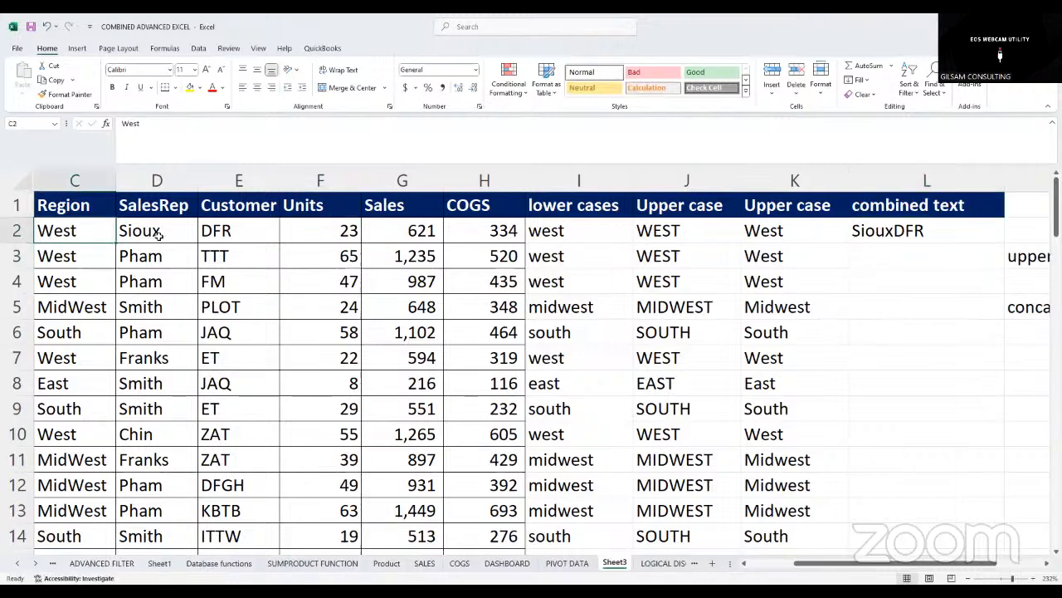
{"action": "left_click", "coordinate": [153, 232]}
{"action": "left_click", "coordinate": [885, 237]}
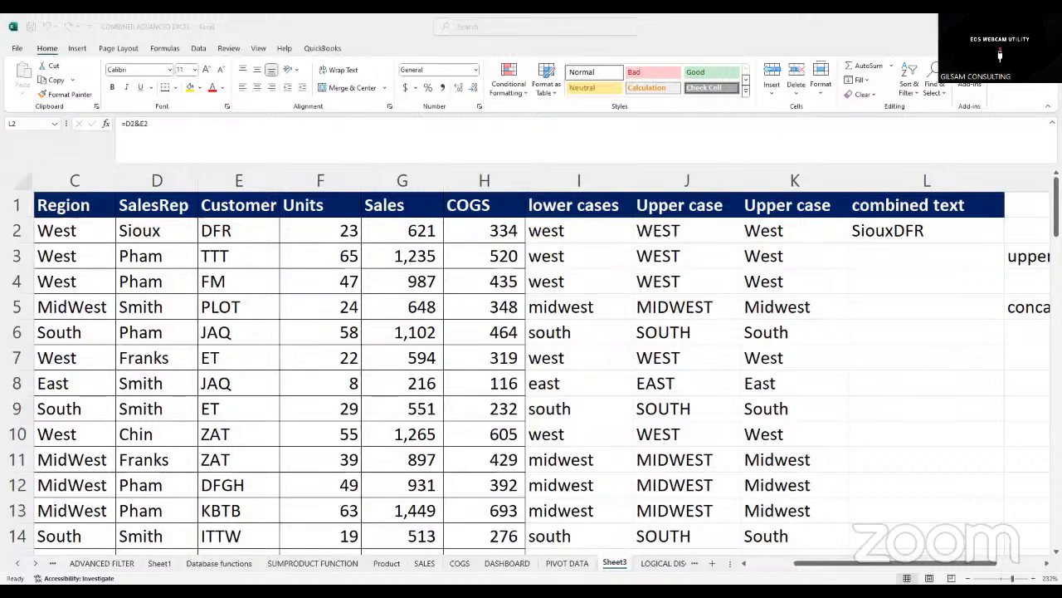
{"action": "left_click", "coordinate": [886, 310]}
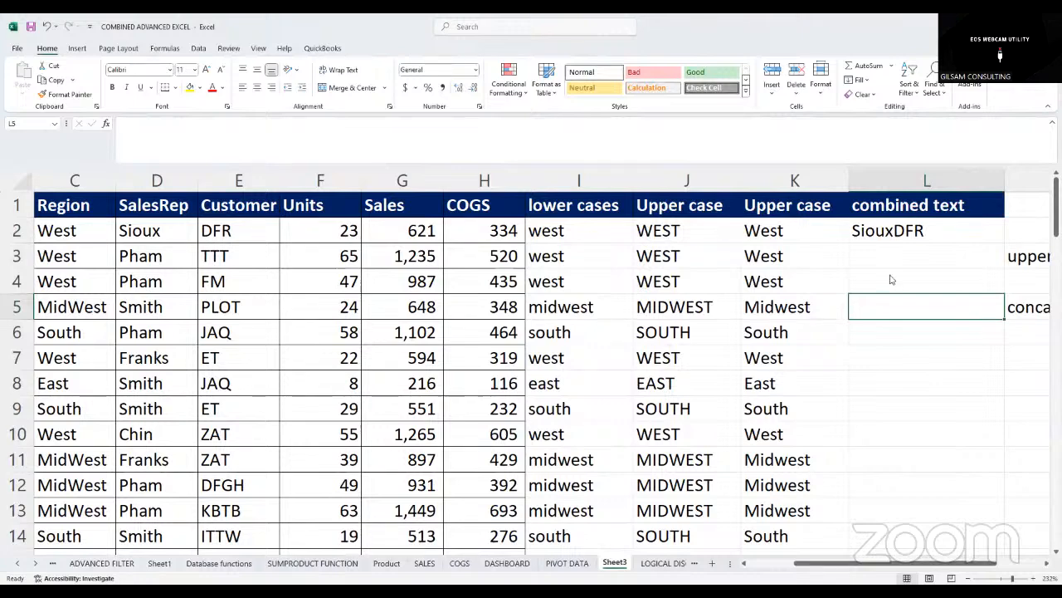
{"action": "left_click", "coordinate": [882, 233]}
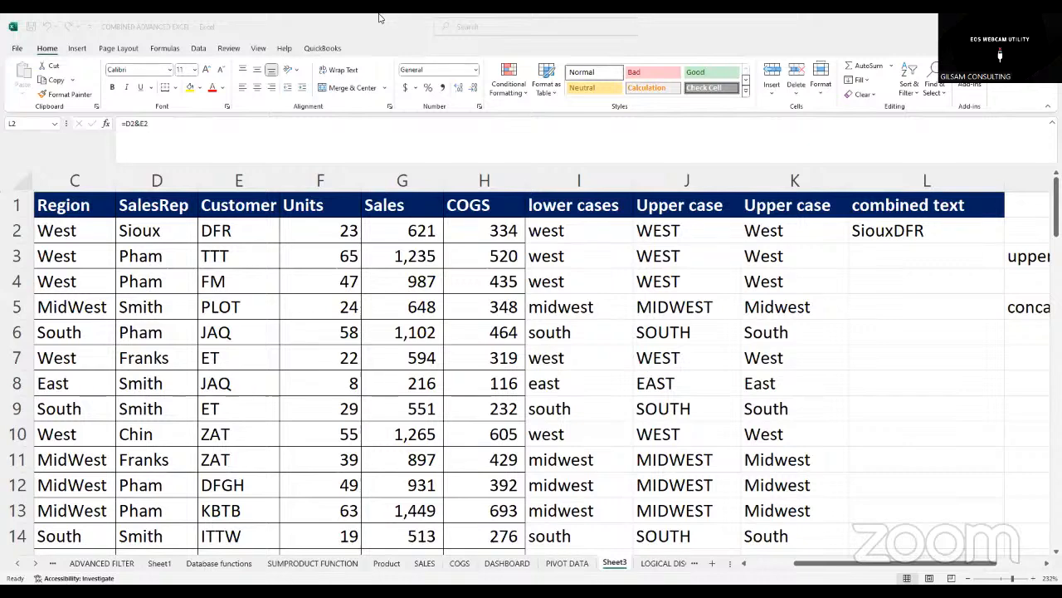
{"action": "left_click", "coordinate": [888, 232]}
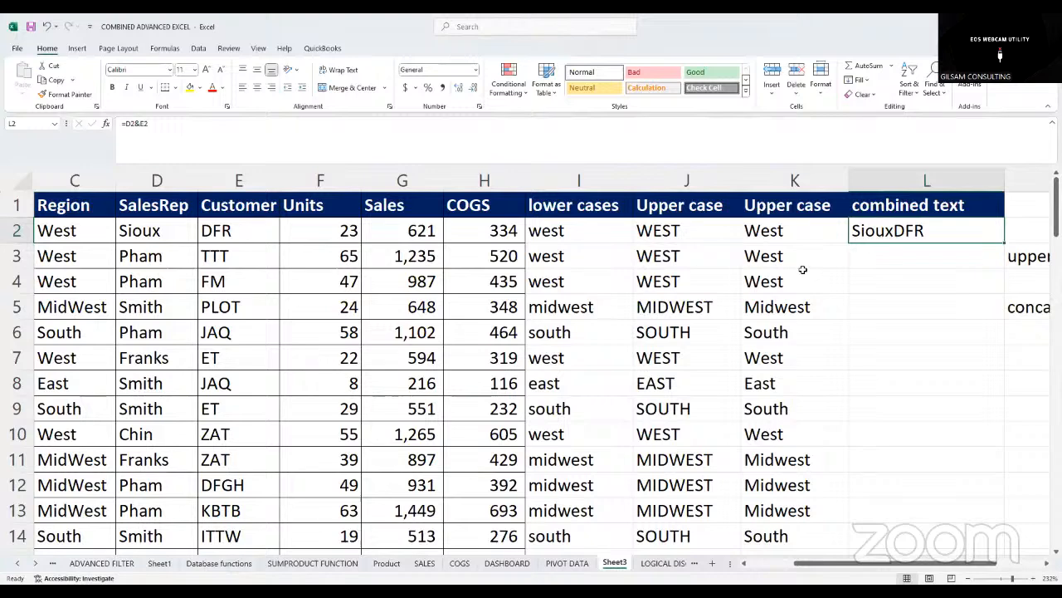
{"action": "left_click", "coordinate": [915, 329]}
Change the formula in cell L2 to =D2&" "&E2 to put a space between the sales rep and customer
{"action": "left_click", "coordinate": [887, 254]}
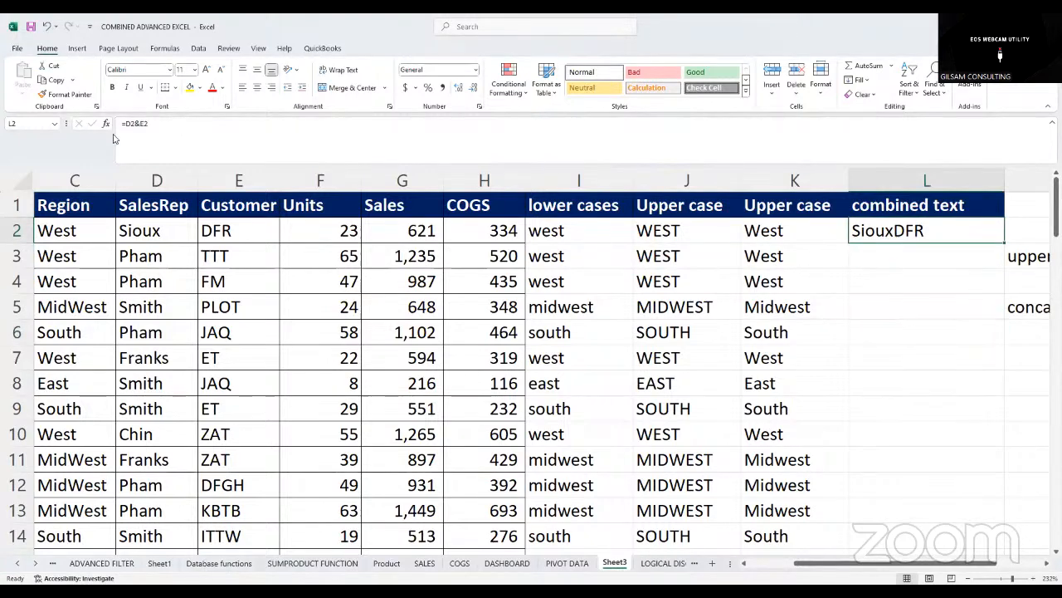
{"action": "left_click", "coordinate": [142, 124]}
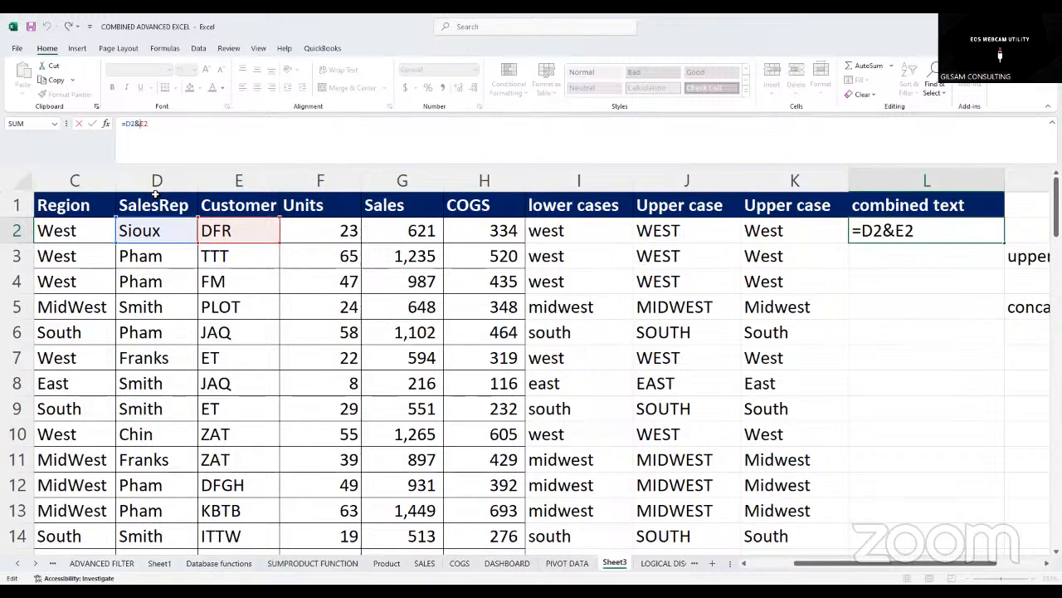
{"action": "type", "text": "\""}
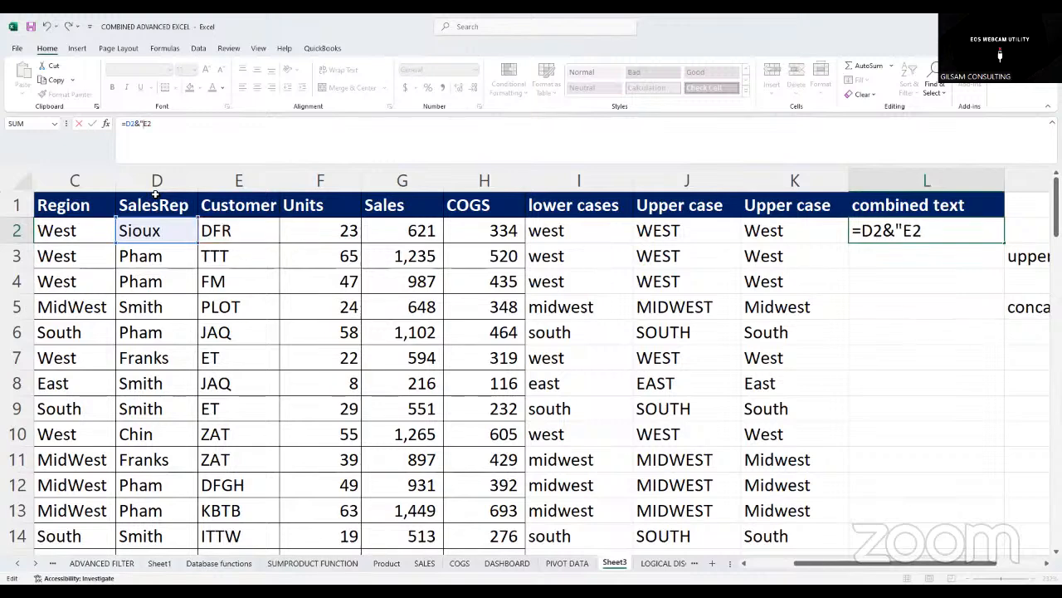
{"action": "type", "text": " \""}
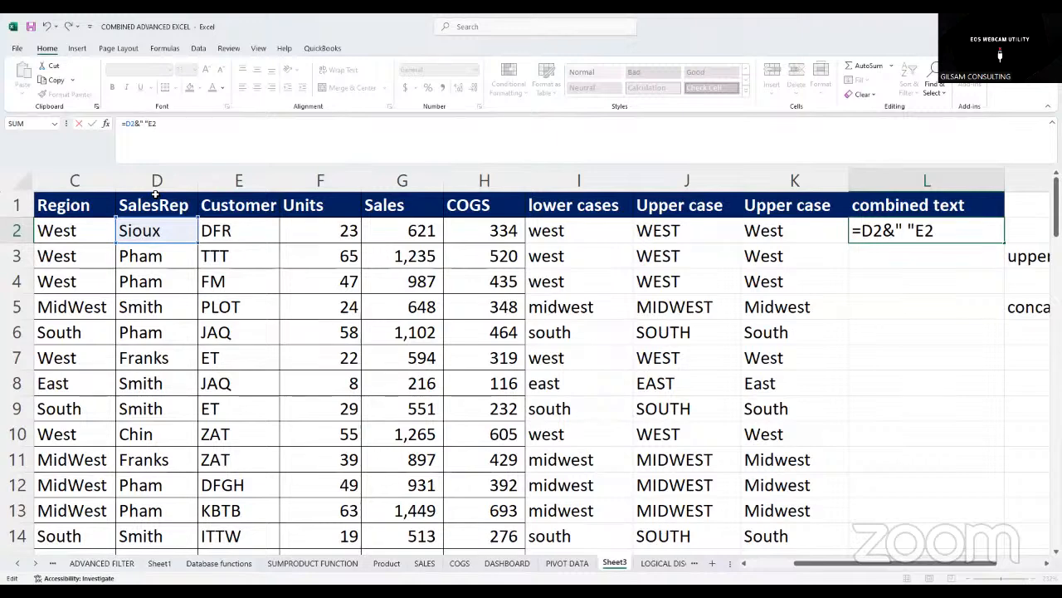
{"action": "type", "text": "&"}
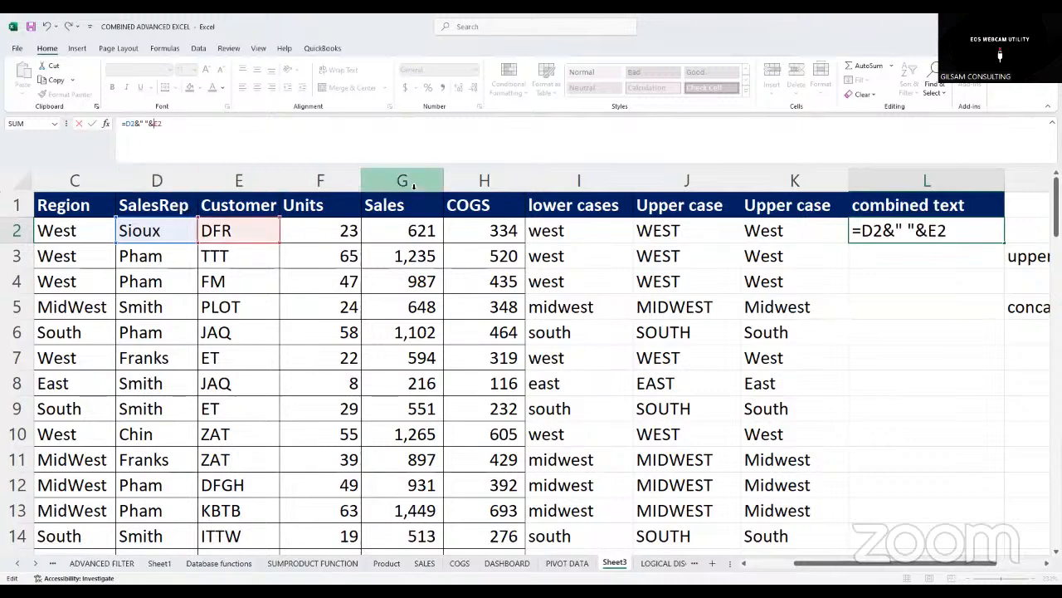
{"action": "key", "text": "Return"}
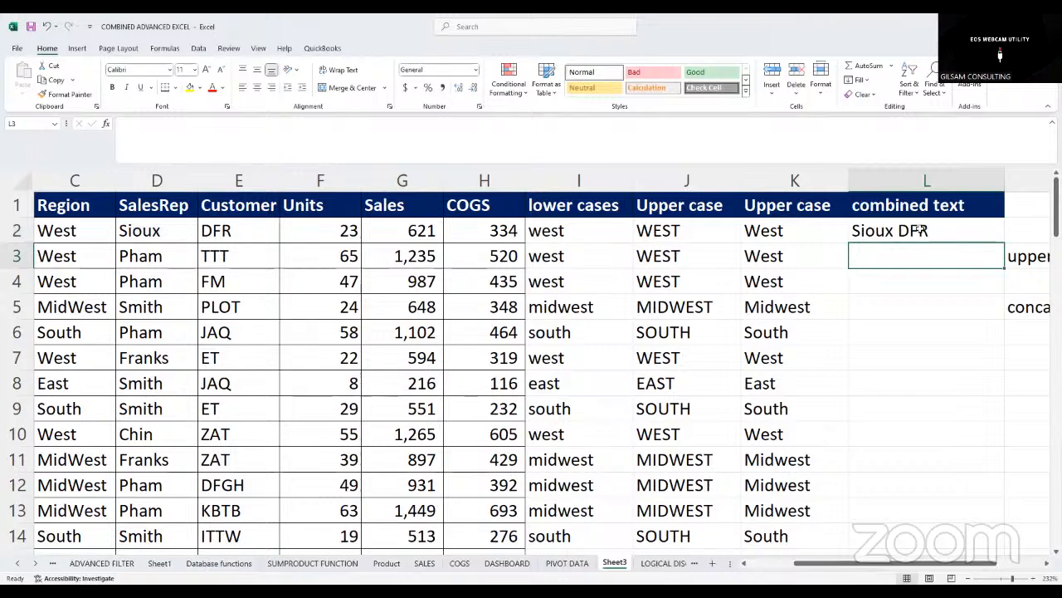
Fill the combined text formula from cell L2 down to the table's last row and check the filled column
{"action": "left_click", "coordinate": [879, 237]}
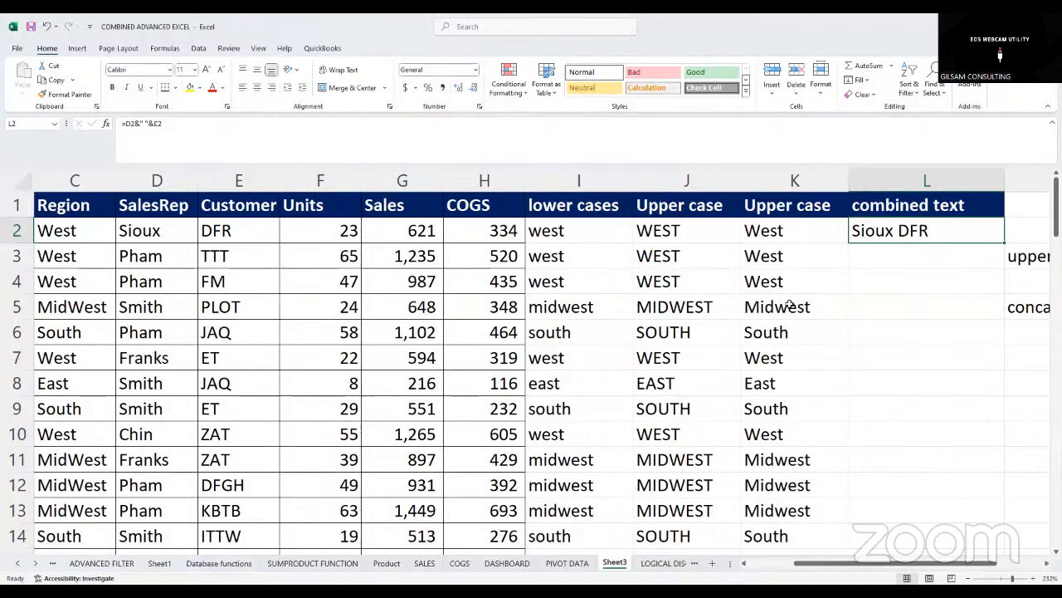
{"action": "left_click", "coordinate": [864, 307]}
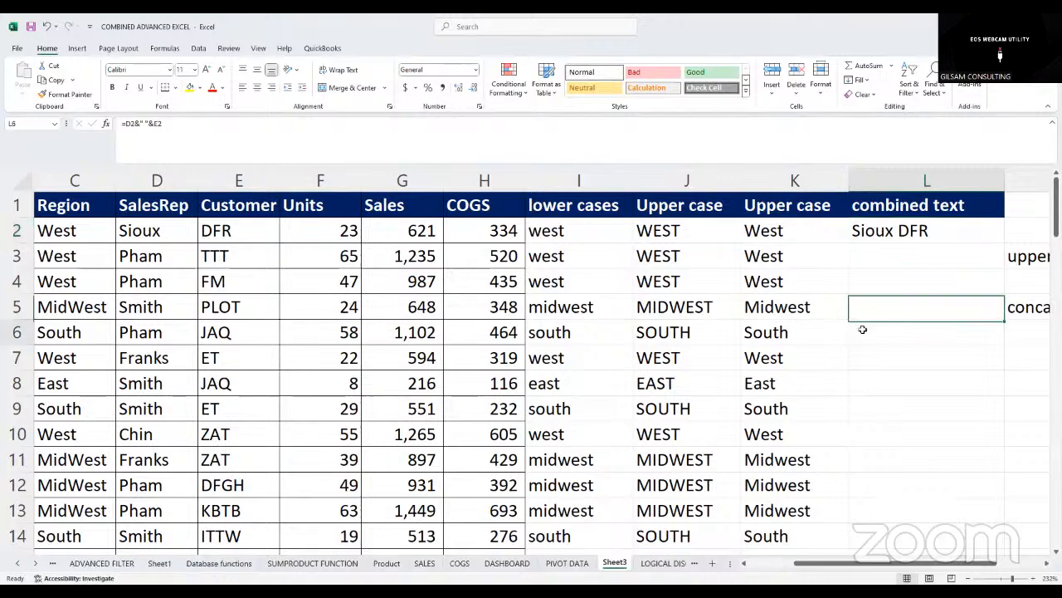
{"action": "left_click", "coordinate": [861, 331]}
{"action": "left_click", "coordinate": [905, 231]}
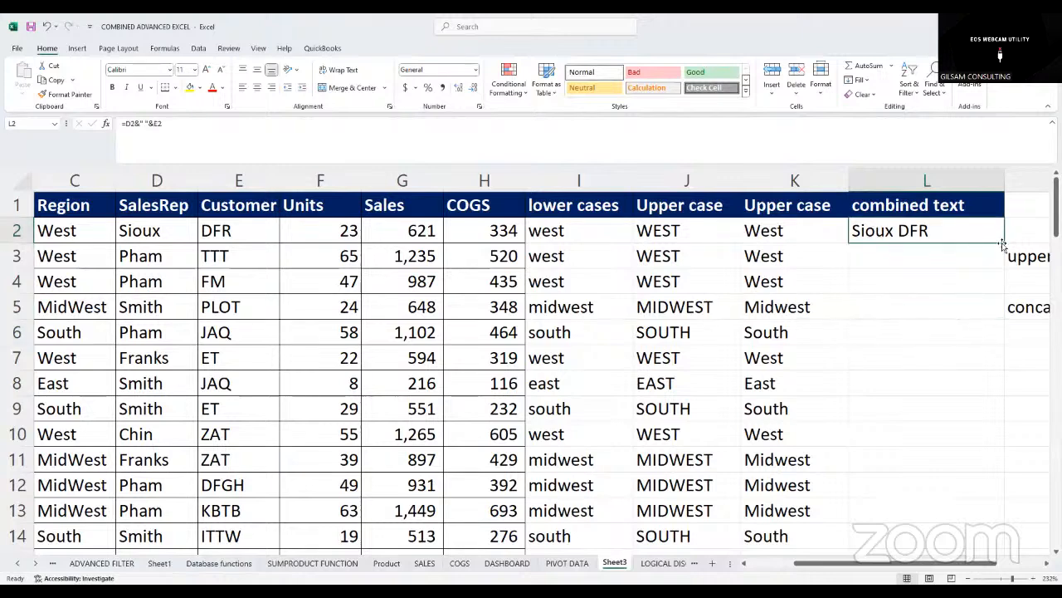
{"action": "double_click", "coordinate": [1005, 244]}
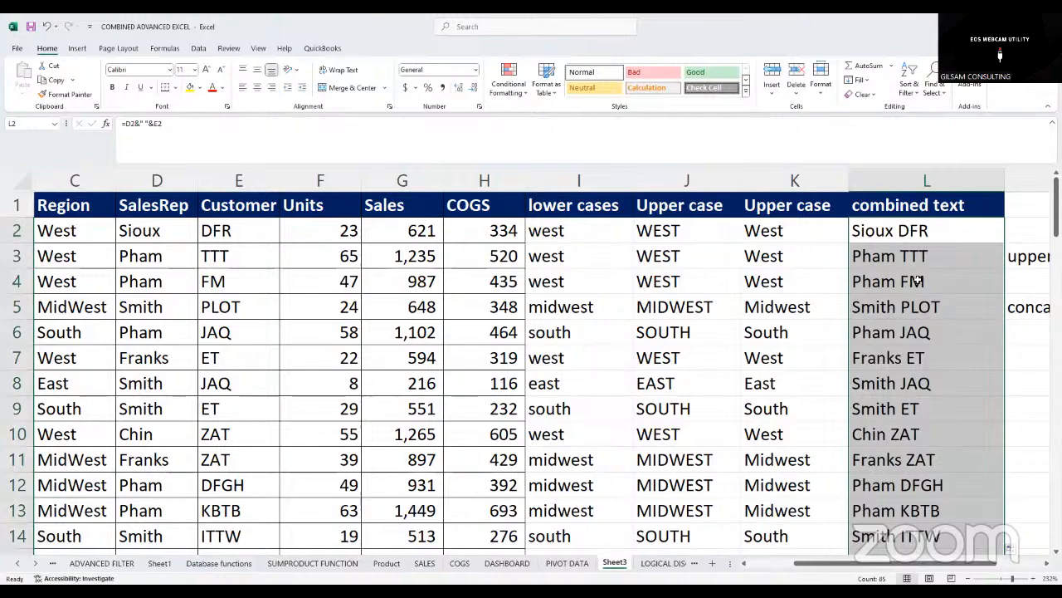
{"action": "scroll", "coordinate": [892, 316], "scroll_direction": "down", "scroll_amount": 13}
{"action": "scroll", "coordinate": [927, 319], "scroll_direction": "down", "scroll_amount": 5}
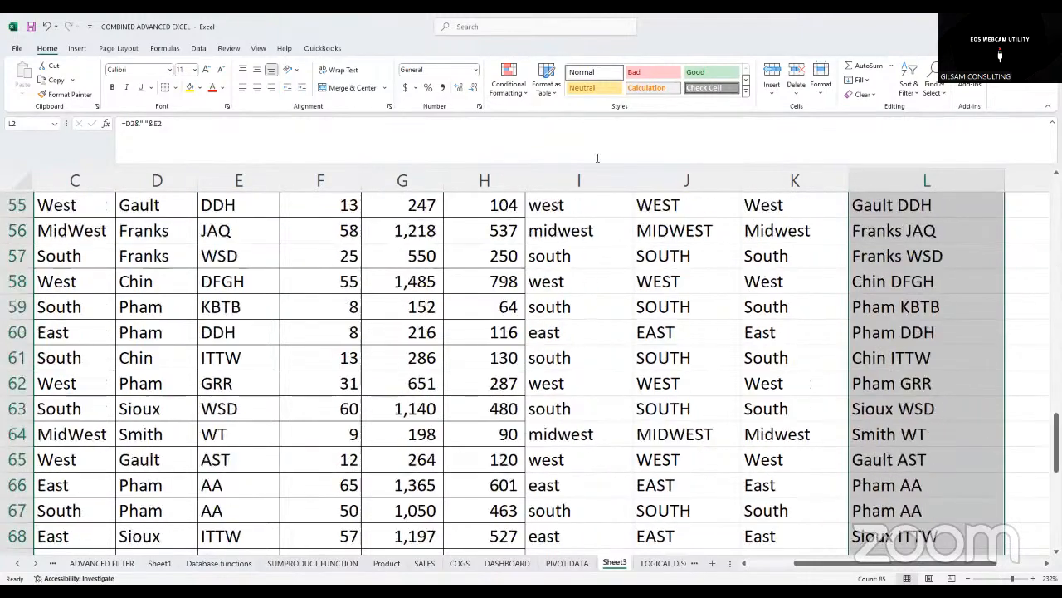
{"action": "scroll", "coordinate": [598, 249], "scroll_direction": "up", "scroll_amount": 7}
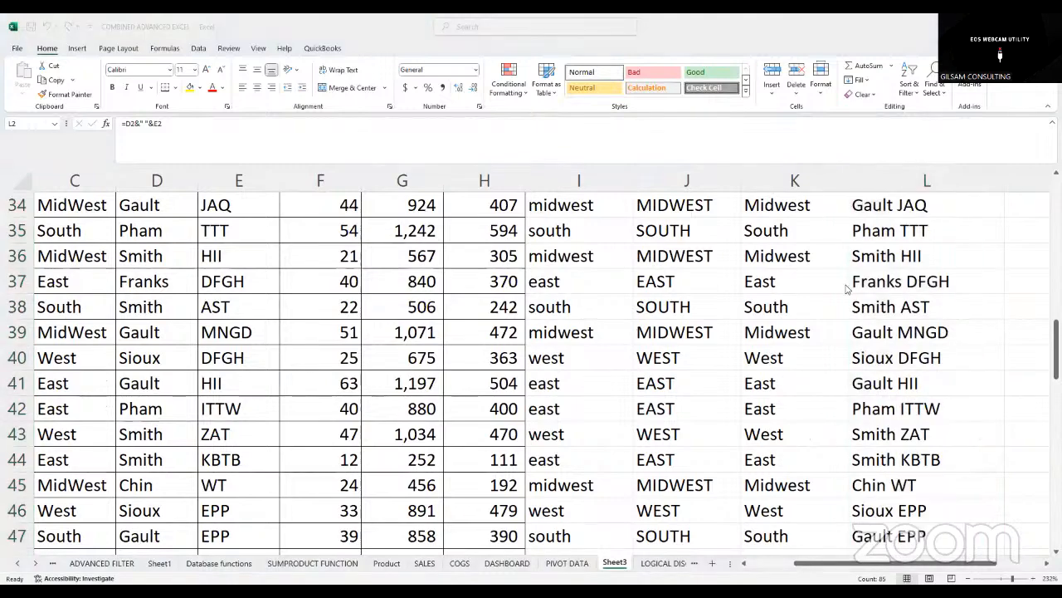
{"action": "scroll", "coordinate": [747, 291], "scroll_direction": "up", "scroll_amount": 11}
{"action": "left_click", "coordinate": [723, 303]}
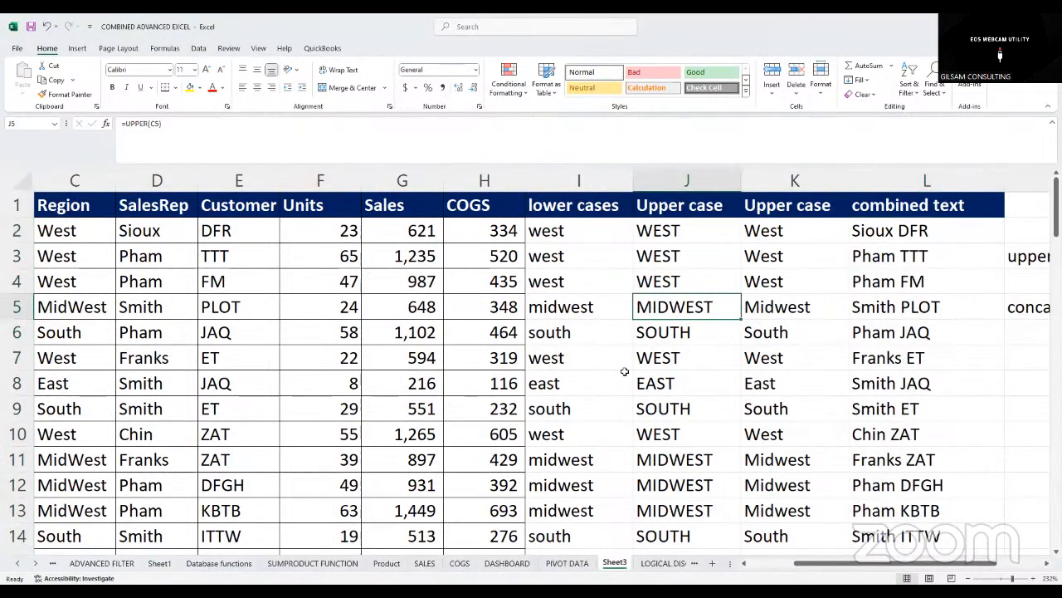
Clear the "upper , proper text" and "concatenate" notes from cells M3 to M5 beside the table
{"action": "scroll", "coordinate": [713, 414], "scroll_direction": "down", "scroll_amount": 4}
{"action": "scroll", "coordinate": [704, 407], "scroll_direction": "up", "scroll_amount": 4}
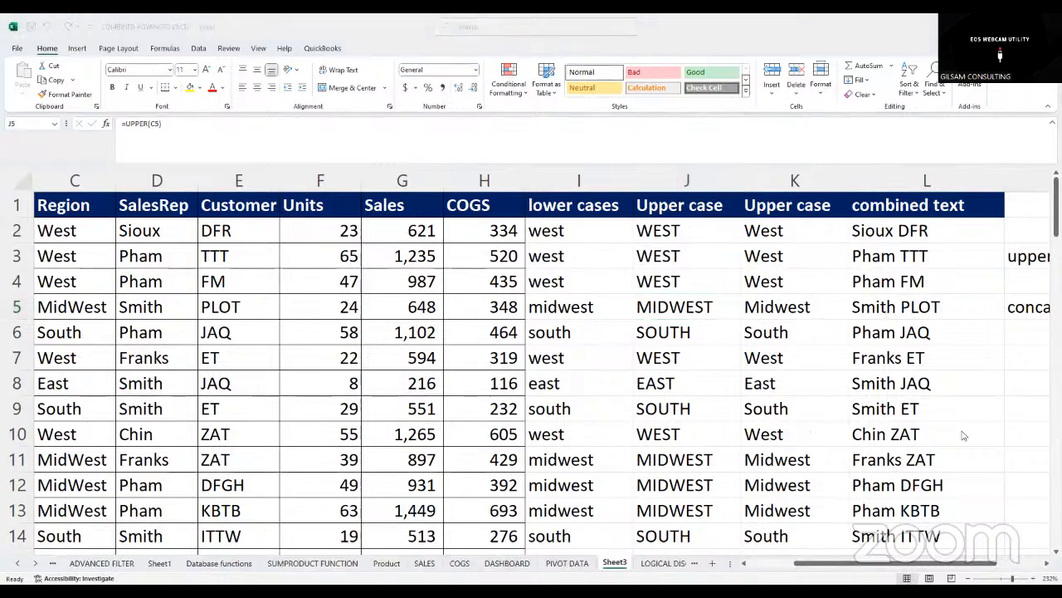
{"action": "left_click", "coordinate": [656, 358]}
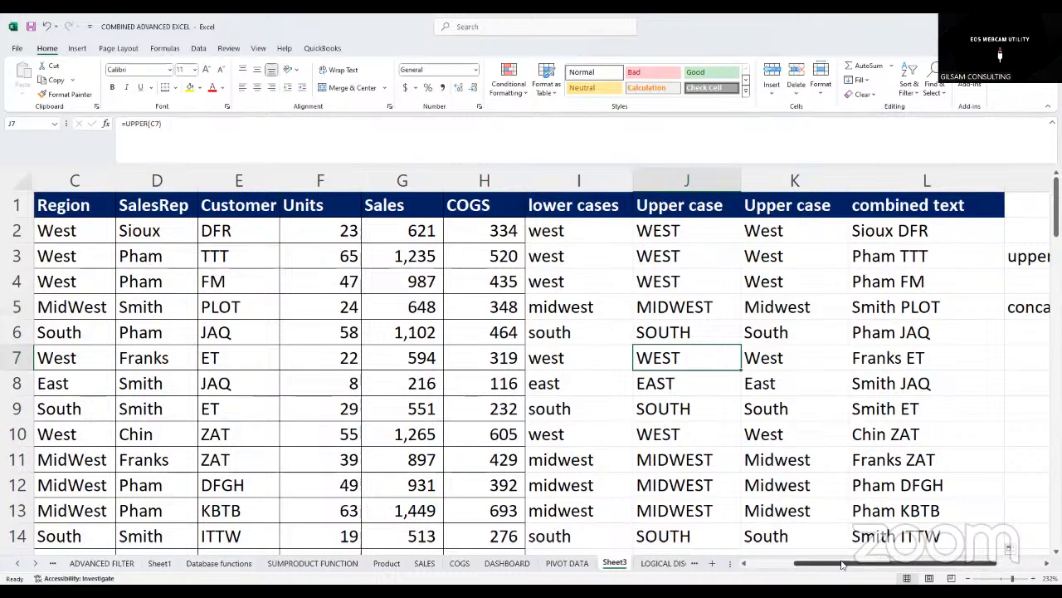
{"action": "left_click_drag", "start_coordinate": [842, 565], "coordinate": [888, 564]}
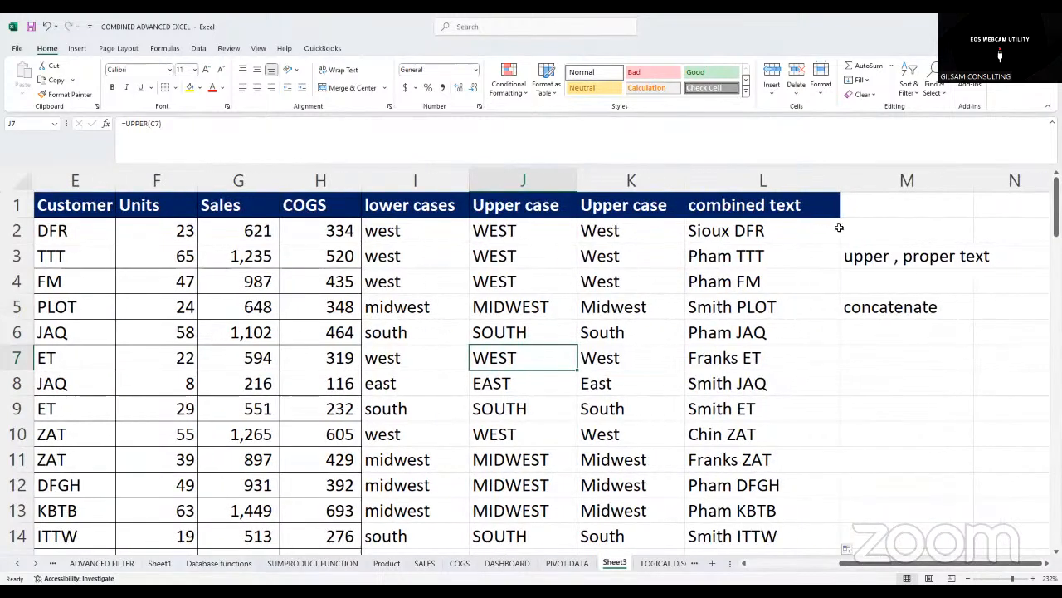
{"action": "left_click_drag", "start_coordinate": [871, 257], "coordinate": [907, 307]}
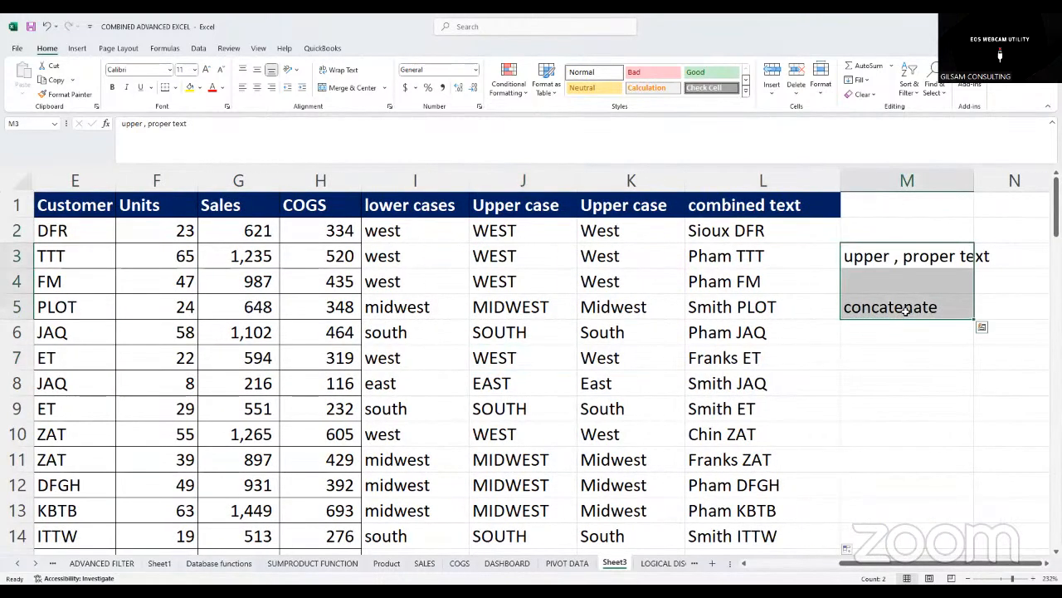
{"action": "left_click", "coordinate": [827, 330]}
{"action": "scroll", "coordinate": [656, 350], "scroll_direction": "down", "scroll_amount": 4}
{"action": "scroll", "coordinate": [616, 421], "scroll_direction": "up", "scroll_amount": 4}
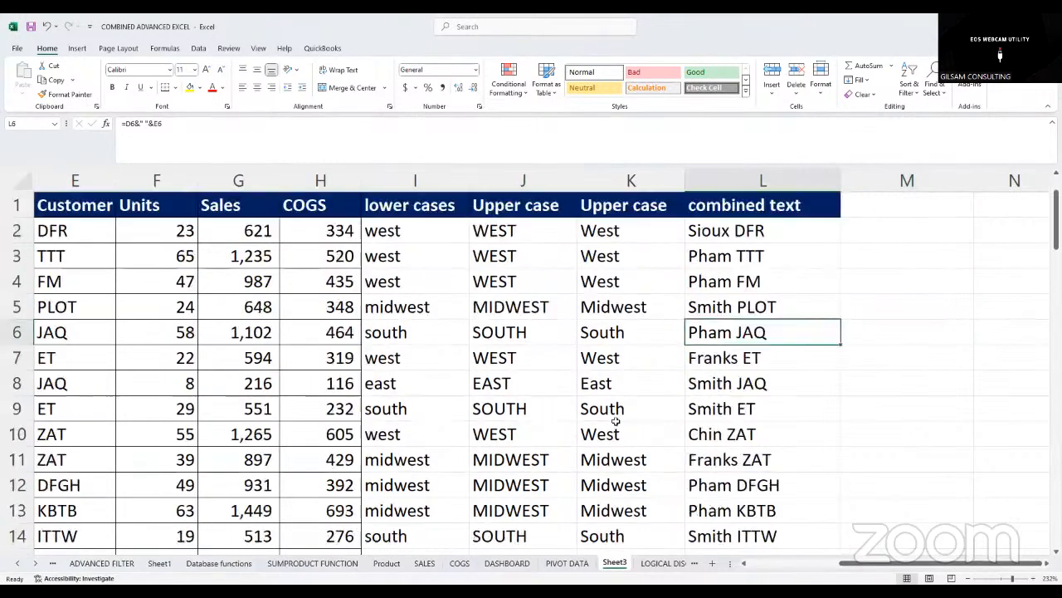
Copy the sales table in columns A to H, from Date to COGS, and paste it at cell A1 of a new sheet
{"action": "left_click_drag", "start_coordinate": [864, 564], "coordinate": [771, 565]}
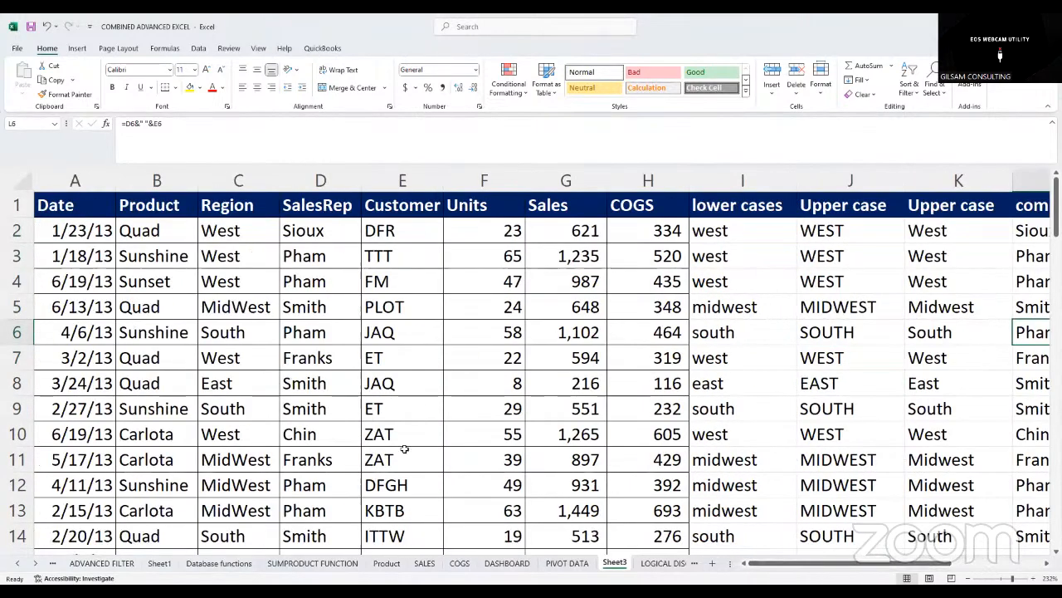
{"action": "left_click", "coordinate": [74, 180]}
{"action": "left_click", "coordinate": [640, 237], "text": "shift"}
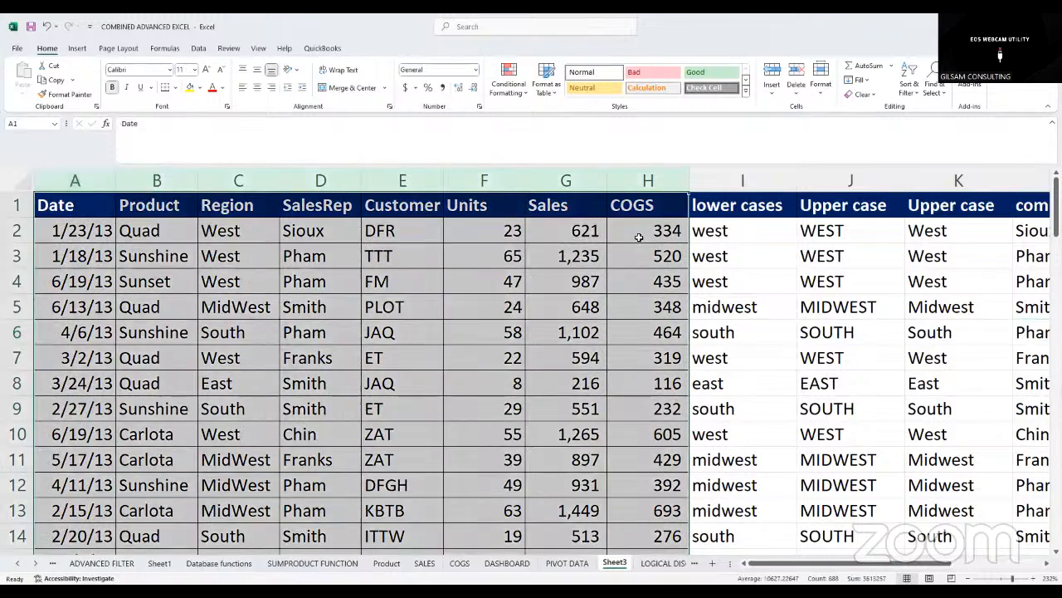
{"action": "key", "text": "ctrl+c"}
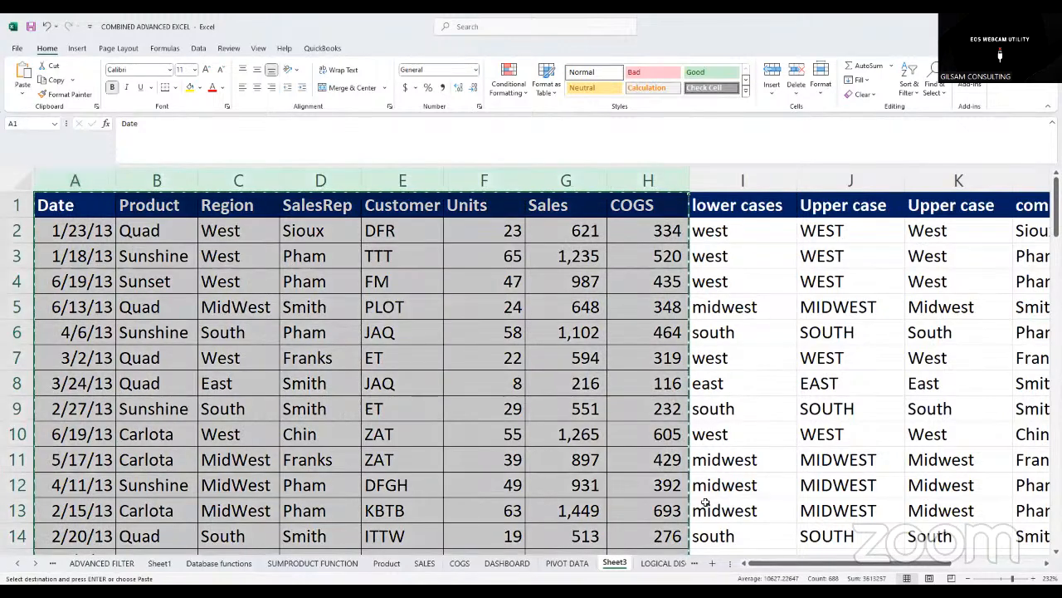
{"action": "left_click", "coordinate": [715, 564]}
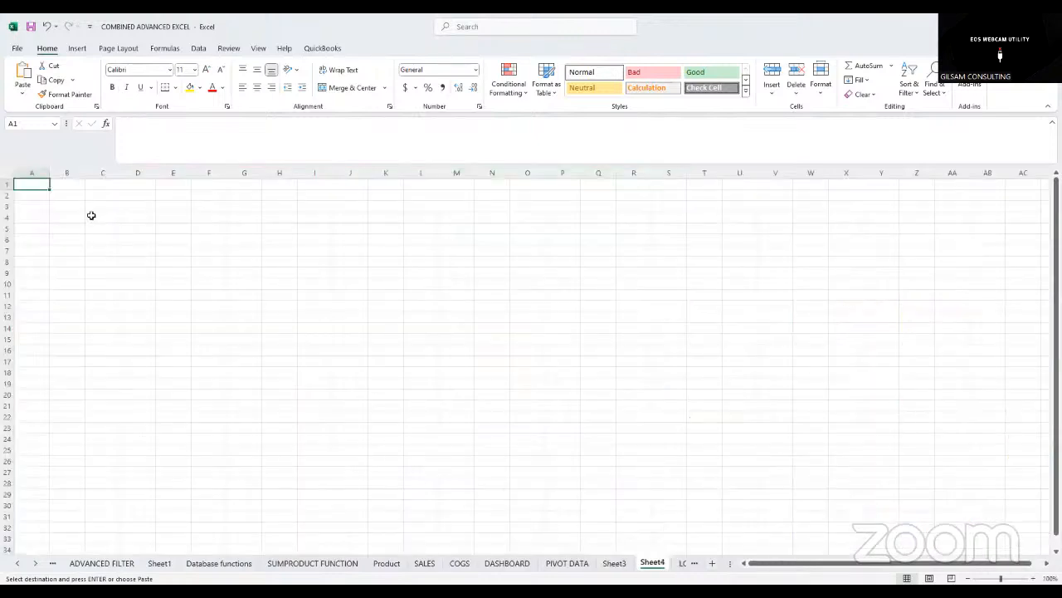
{"action": "key", "text": "ctrl+v"}
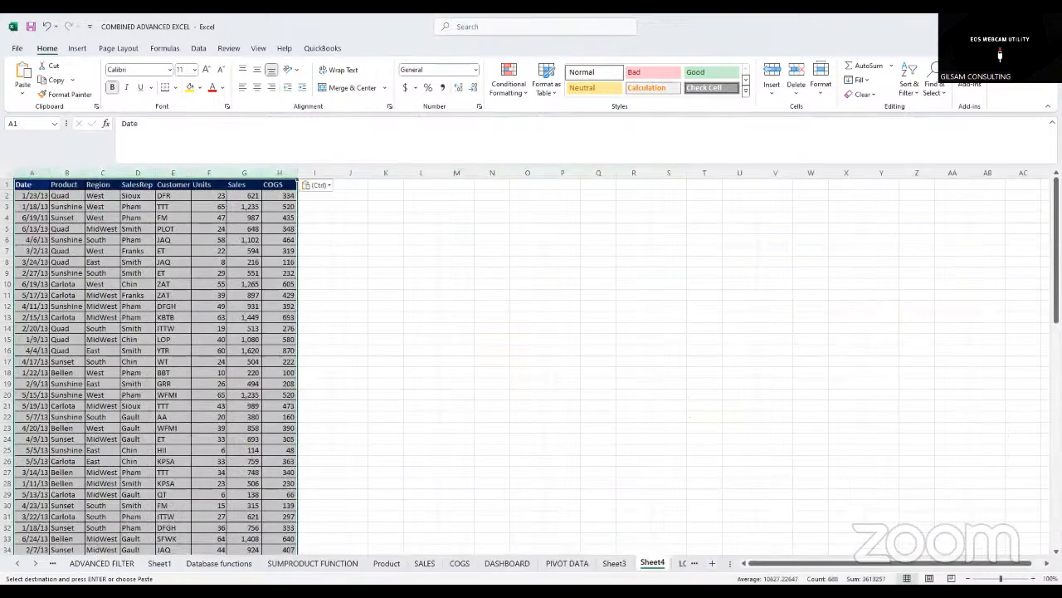
Enter the note "look up formulas" in cell J3 beside the copied sales table
{"action": "scroll", "coordinate": [822, 218], "scroll_direction": "up", "scroll_amount": 10}
{"action": "left_click", "coordinate": [864, 257]}
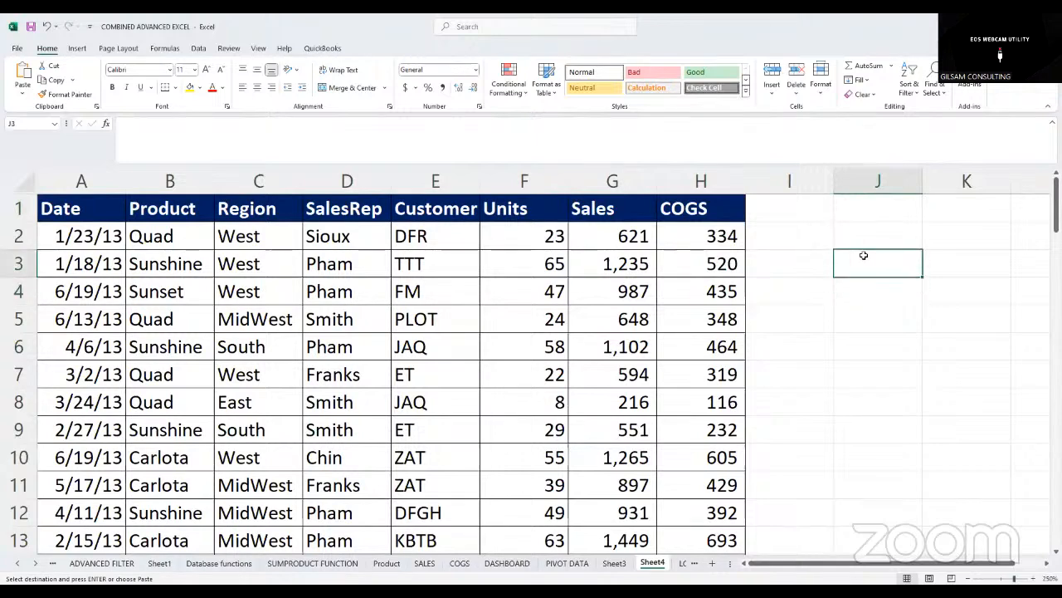
{"action": "type", "text": "look"}
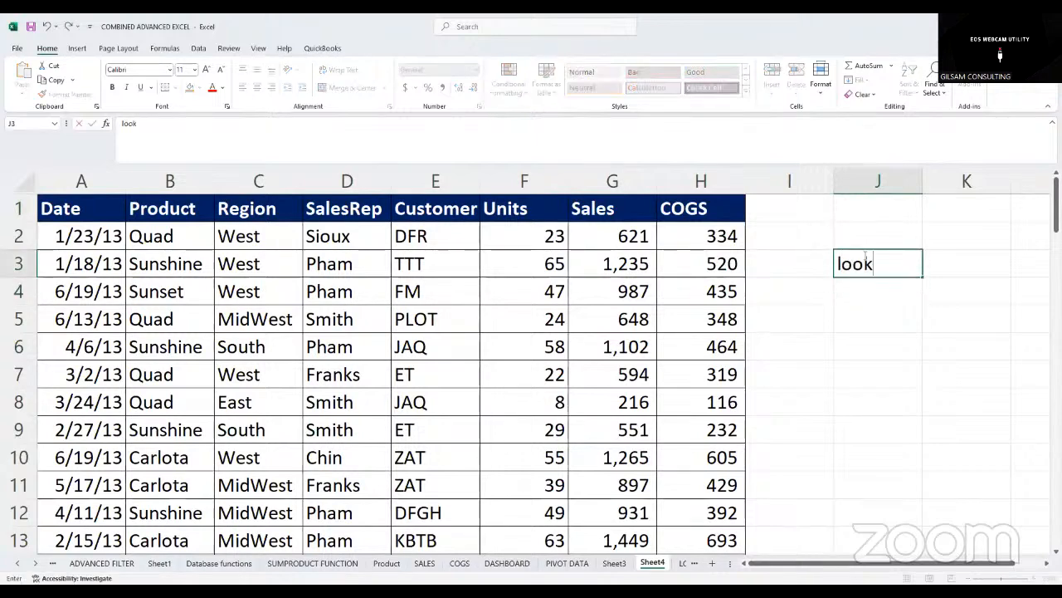
{"action": "type", "text": " up formua"}
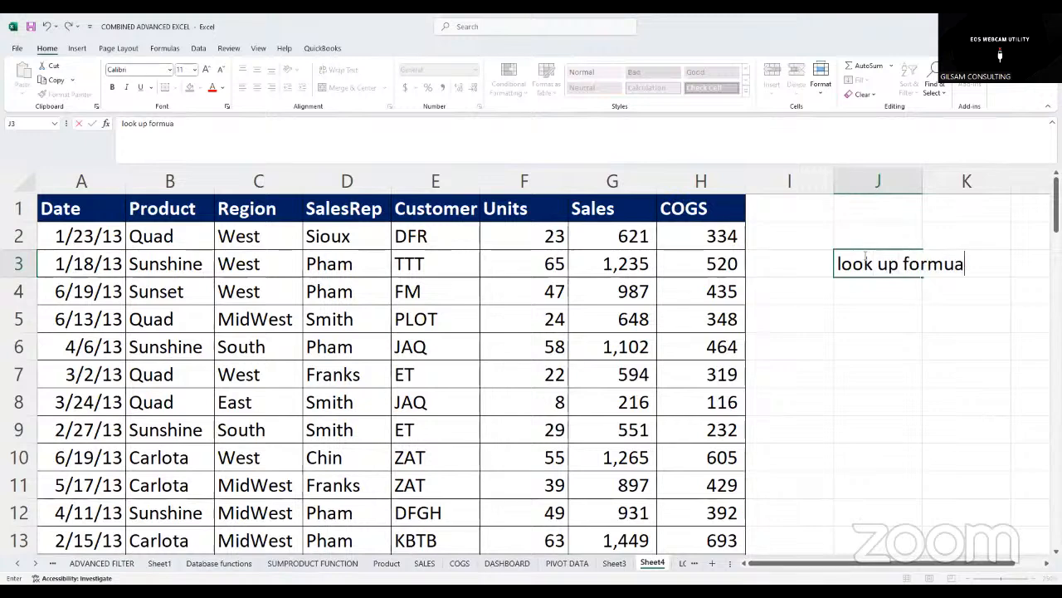
{"action": "key", "text": "BackSpace"}
{"action": "type", "text": "las"}
List the function names "vlookup", "HLOOKUP" and "XLOOKUP" in cells J4 to J6 under the note
{"action": "left_click", "coordinate": [865, 291]}
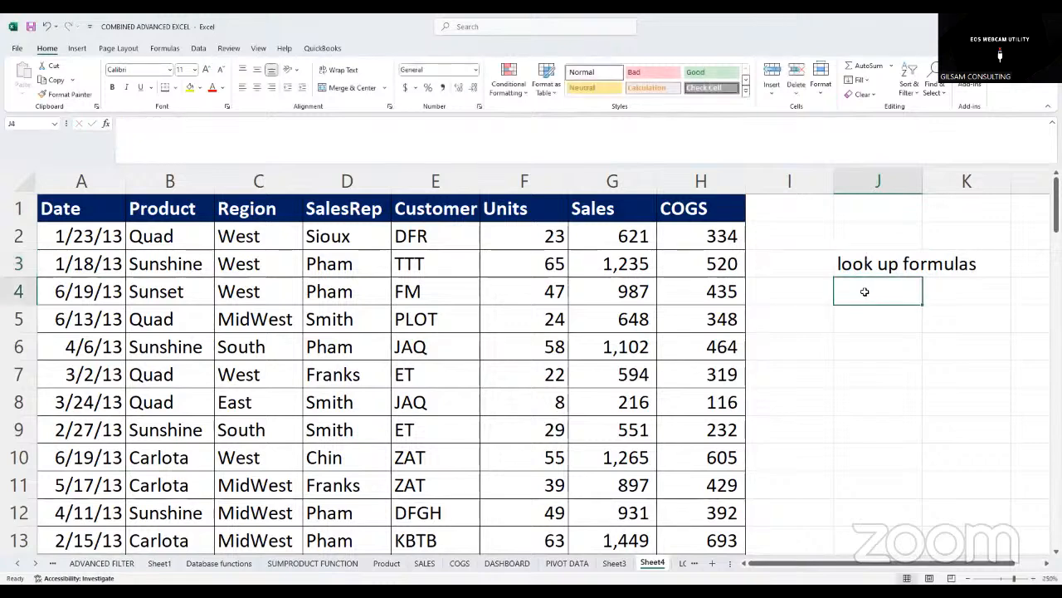
{"action": "type", "text": "vloo"}
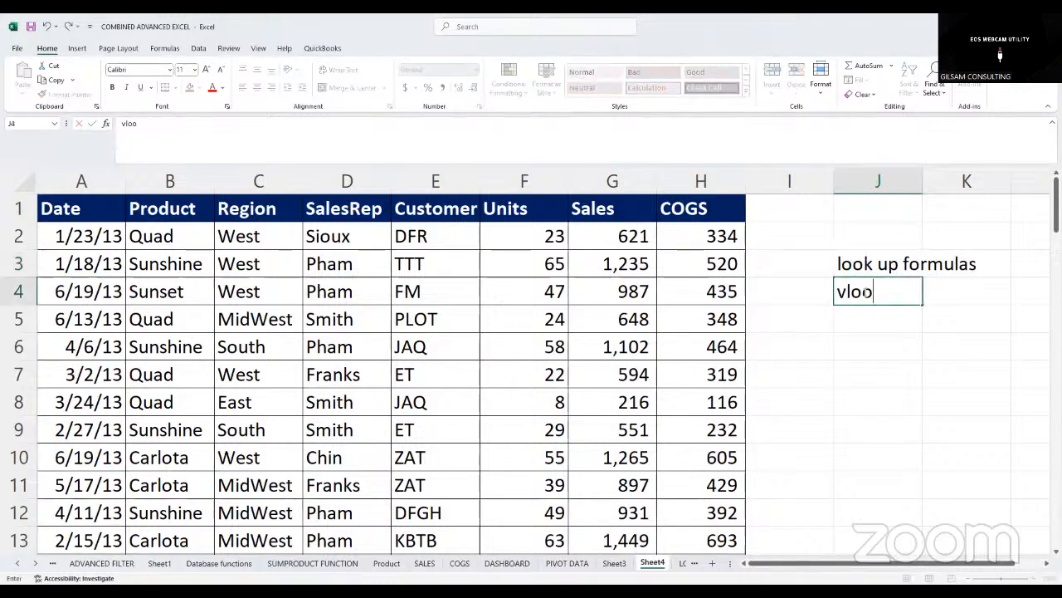
{"action": "type", "text": "kup"}
{"action": "key", "text": "Return"}
{"action": "type", "text": "H"}
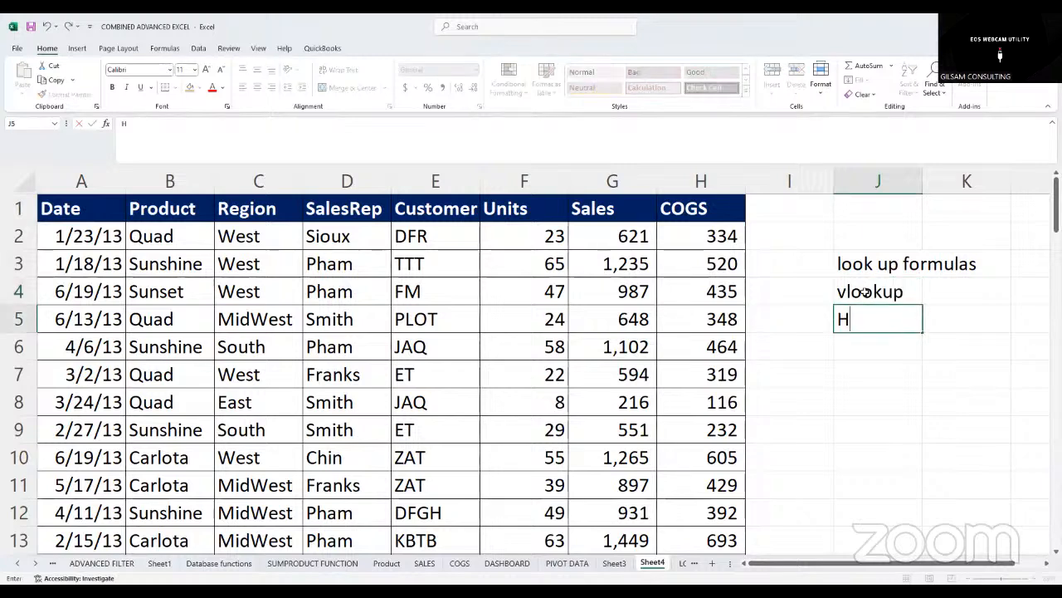
{"action": "type", "text": "LOOKUP"}
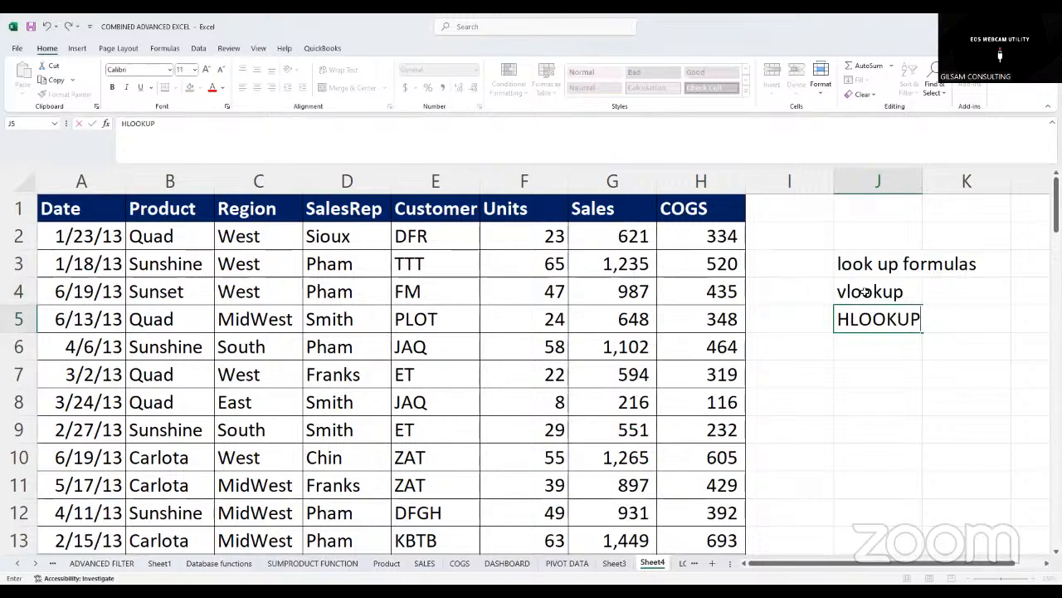
{"action": "key", "text": "Return"}
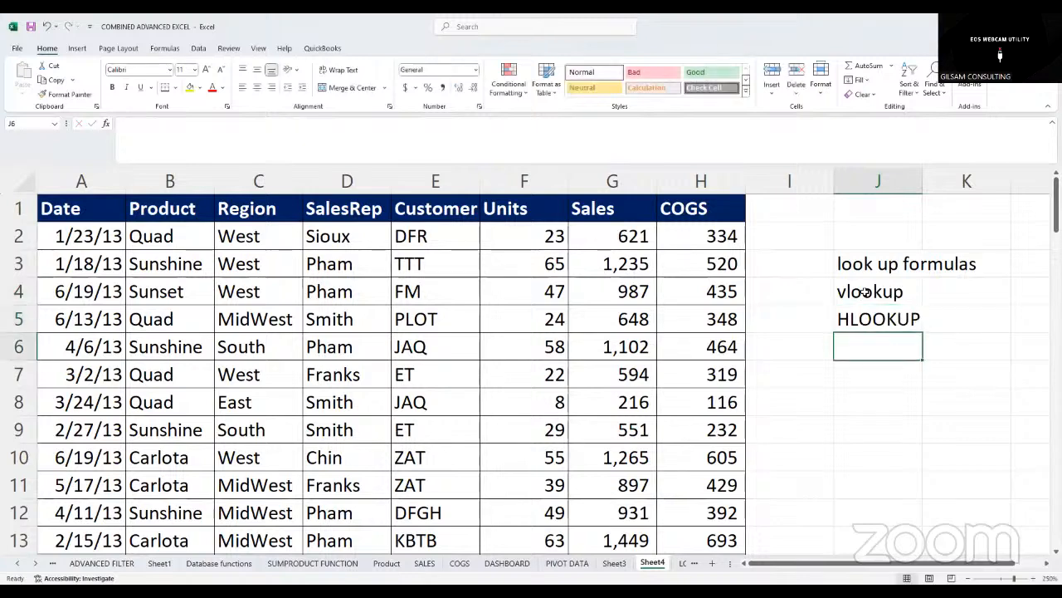
{"action": "type", "text": "XLOOK"}
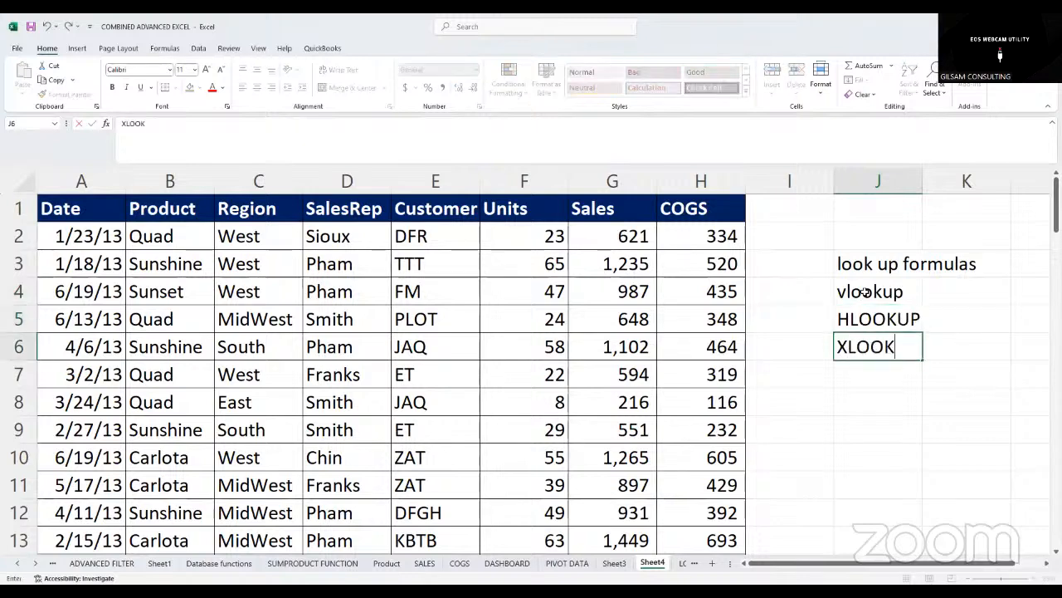
{"action": "type", "text": "UP"}
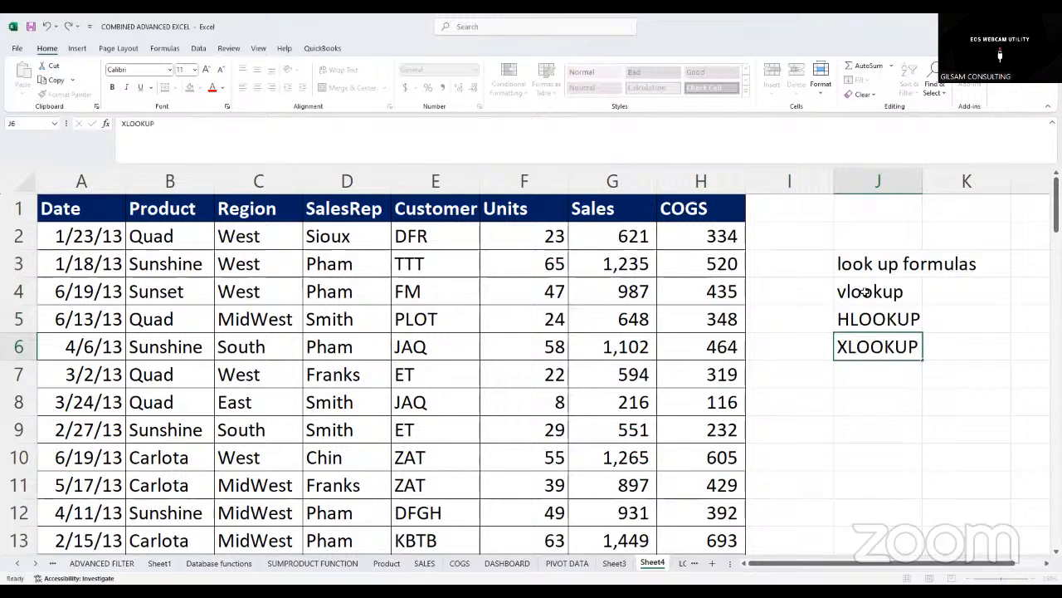
{"action": "key", "text": "Return"}
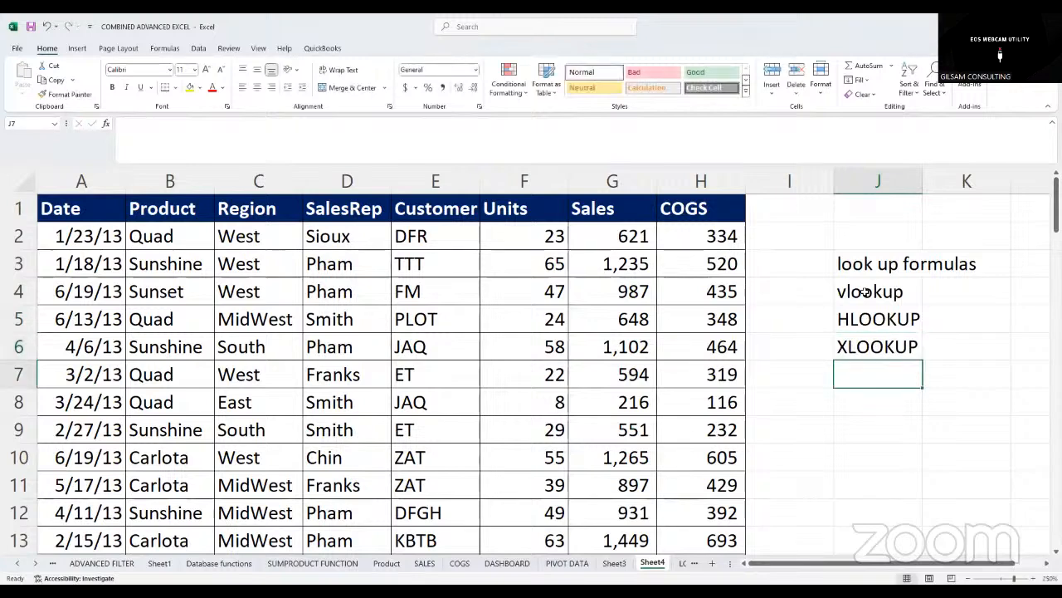
{"action": "left_click_drag", "start_coordinate": [864, 291], "coordinate": [851, 347]}
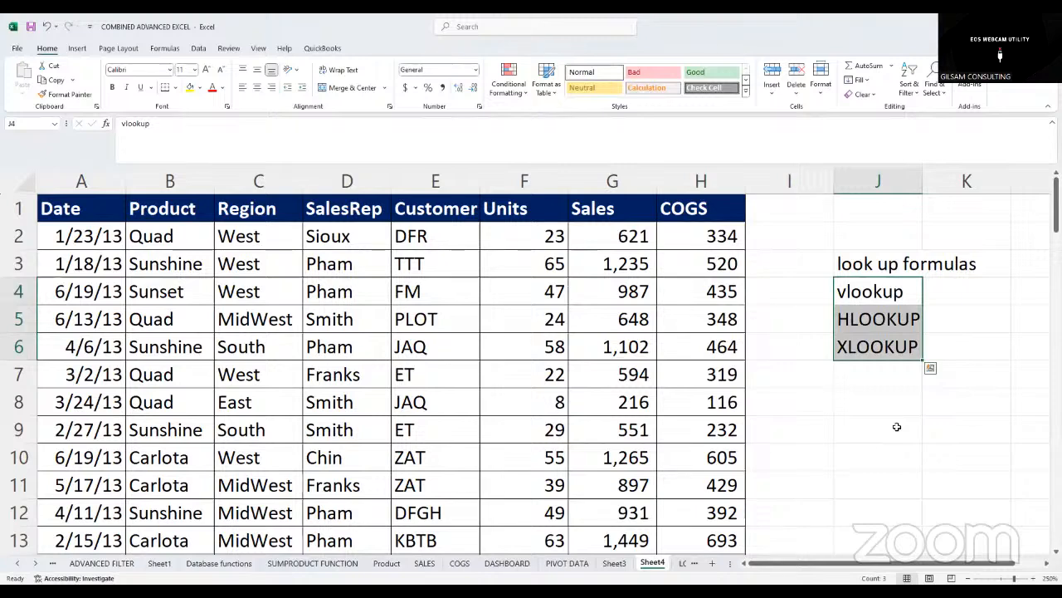
{"action": "left_click", "coordinate": [859, 338]}
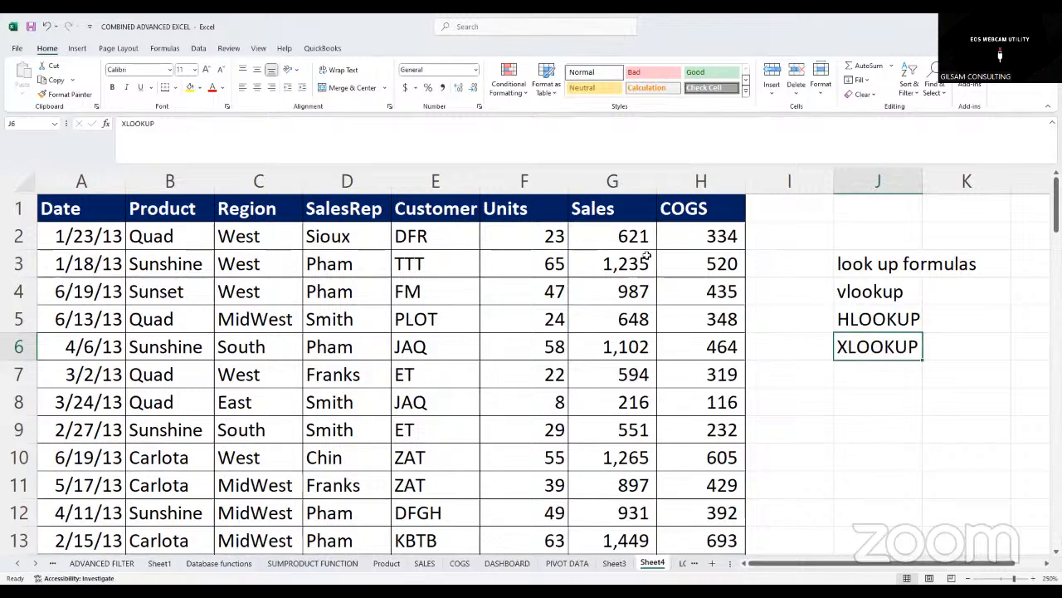
{"action": "left_click", "coordinate": [851, 286]}
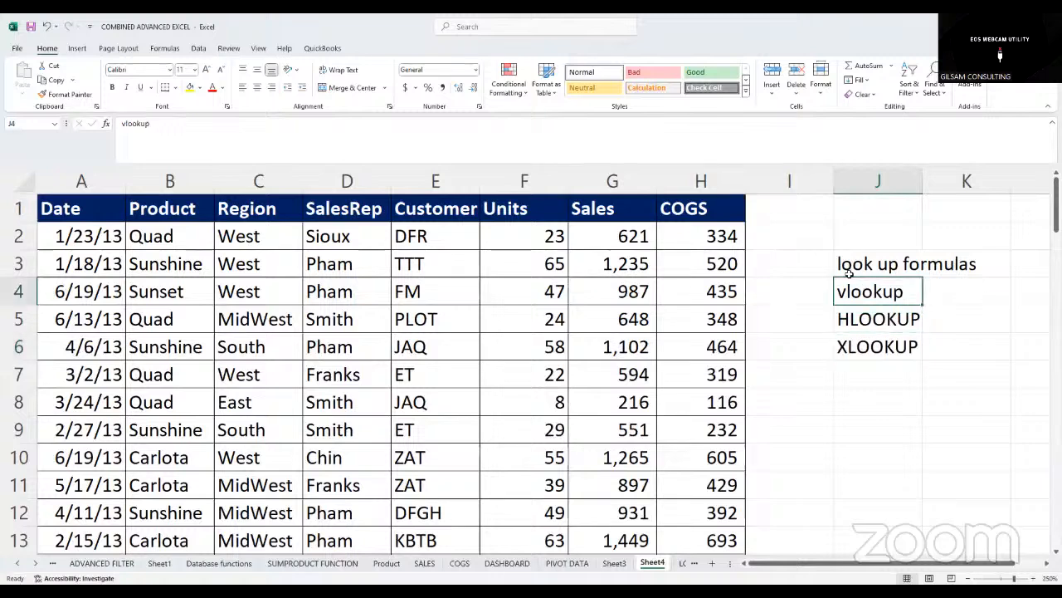
{"action": "left_click", "coordinate": [880, 312]}
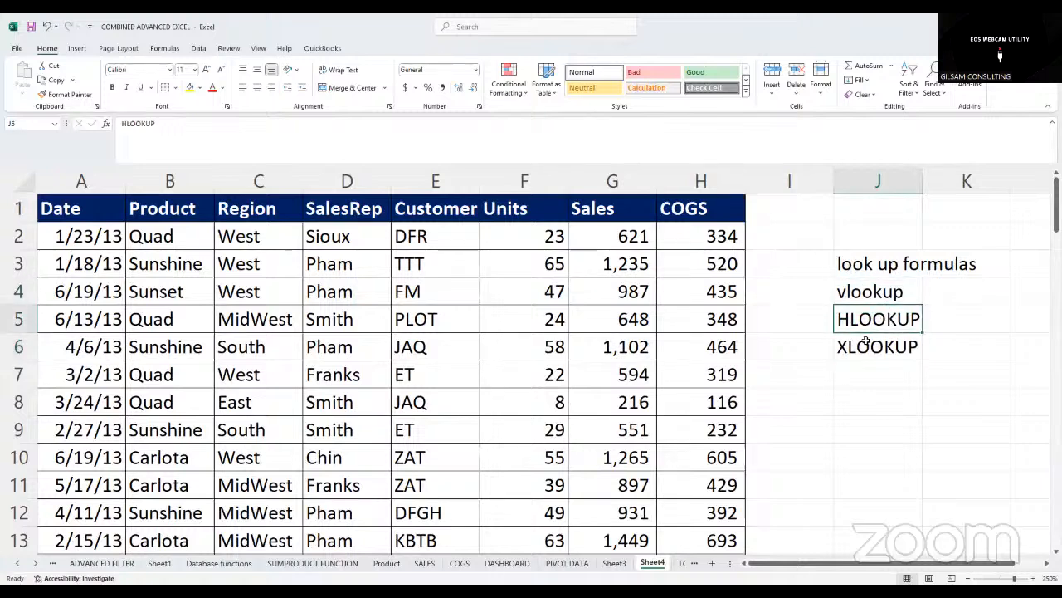
{"action": "left_click", "coordinate": [864, 343]}
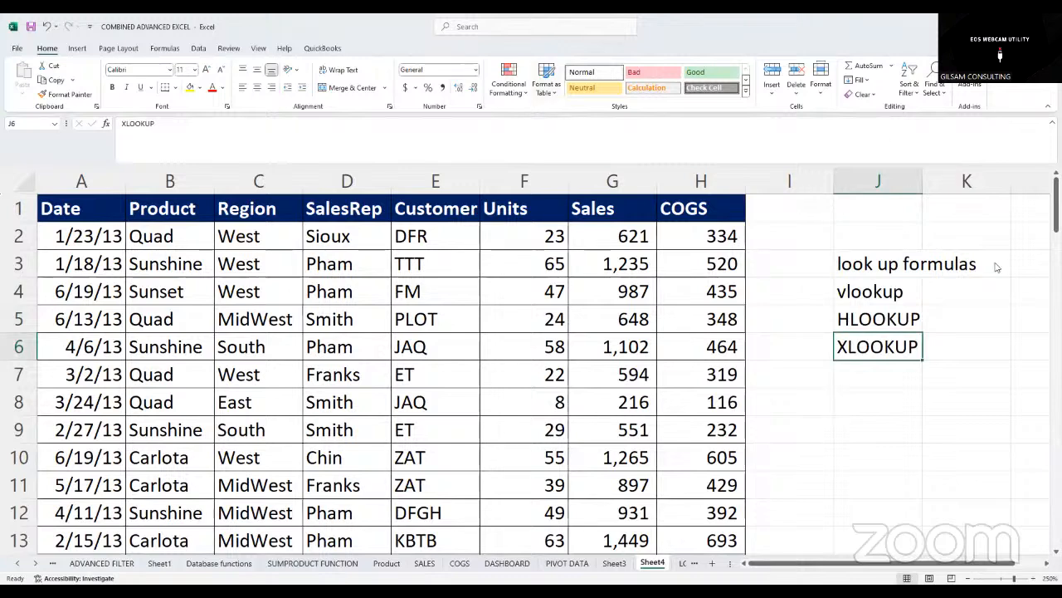
Widen column J slightly to give the lookup function names more room
{"action": "left_click_drag", "start_coordinate": [922, 180], "coordinate": [942, 181]}
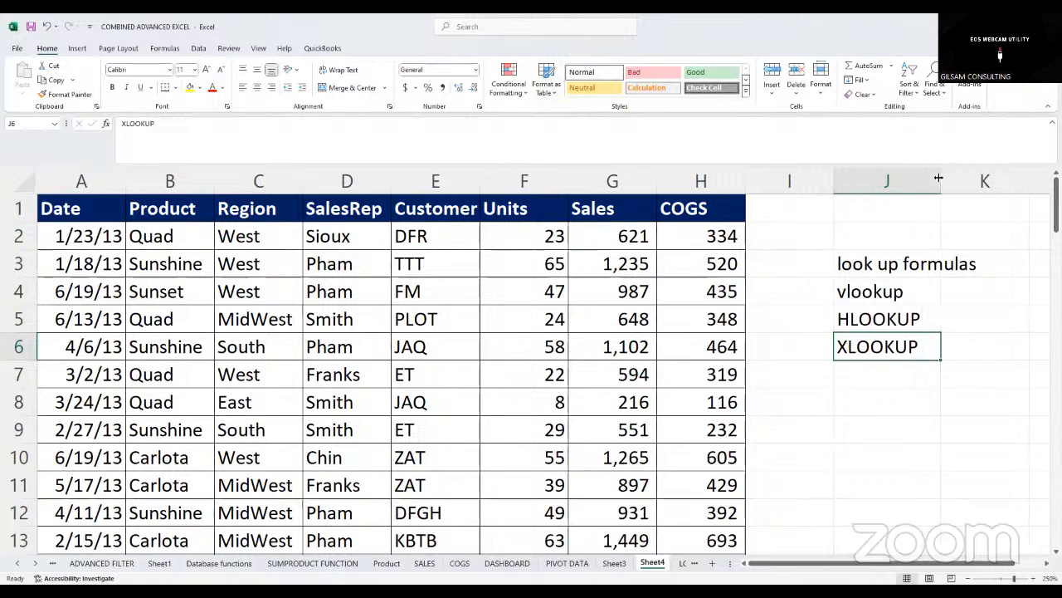
{"action": "left_click", "coordinate": [895, 400]}
{"action": "left_click_drag", "start_coordinate": [877, 291], "coordinate": [877, 343]}
{"action": "left_click", "coordinate": [889, 407]}
{"action": "left_click", "coordinate": [864, 290]}
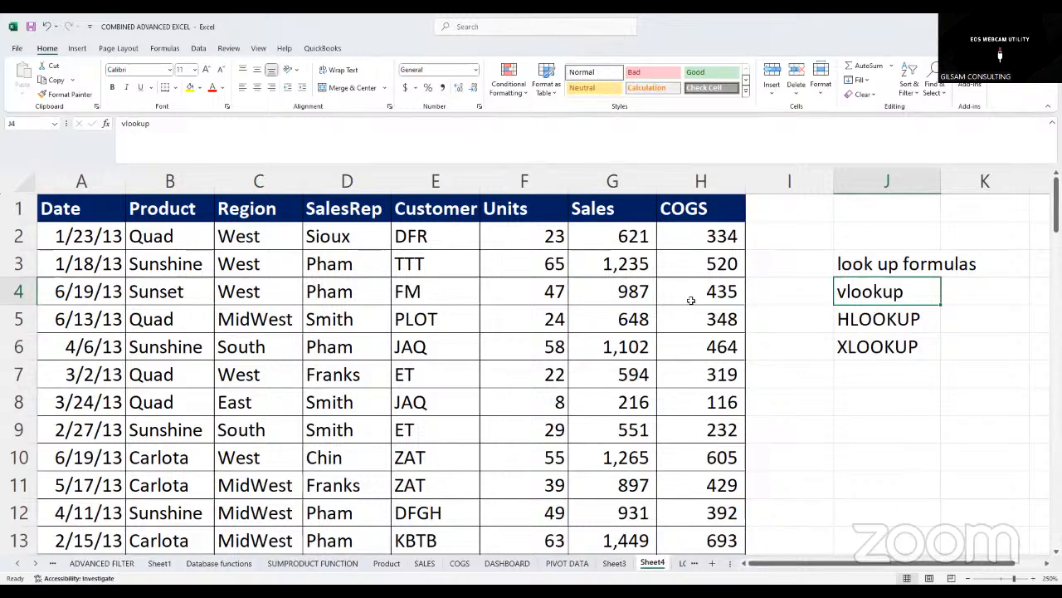
Copy the whole Product column B and paste it into column L, starting at cell L1
{"action": "left_click", "coordinate": [532, 234]}
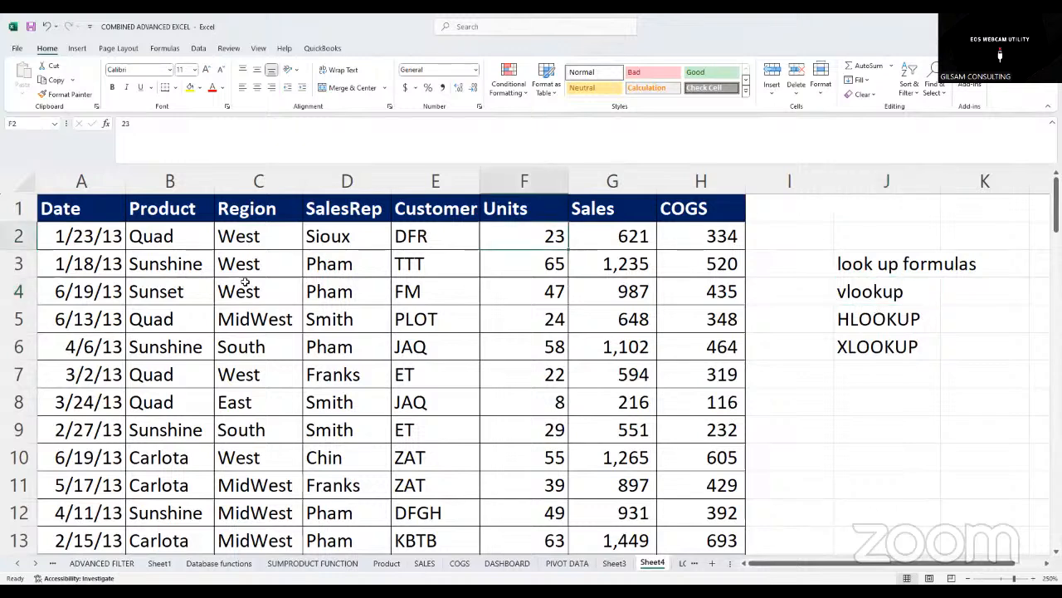
{"action": "left_click", "coordinate": [169, 180]}
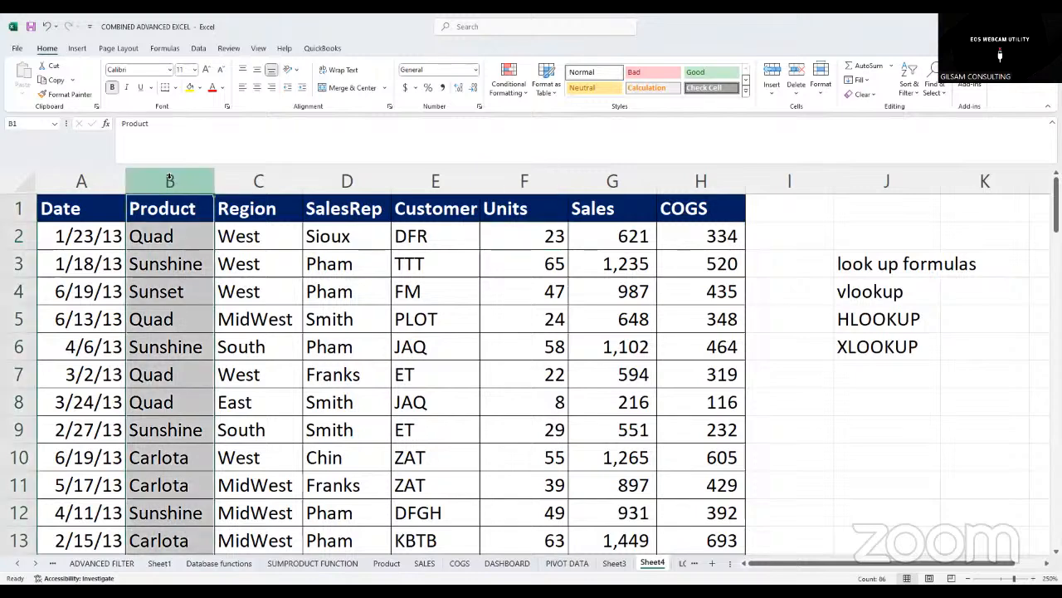
{"action": "key", "text": "ctrl+c"}
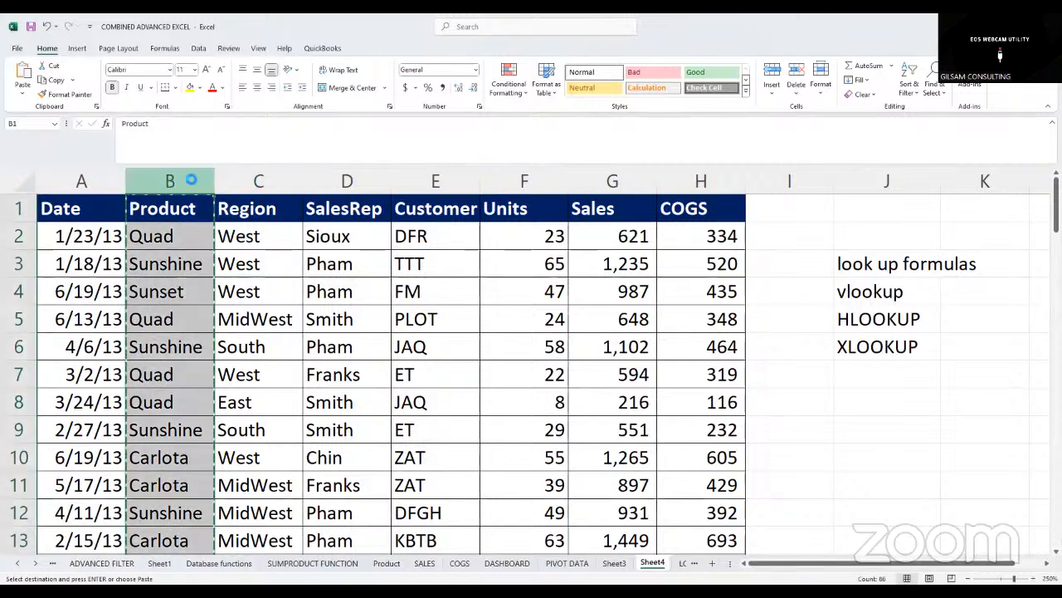
{"action": "scroll", "coordinate": [535, 374], "scroll_direction": "right", "scroll_amount": 1}
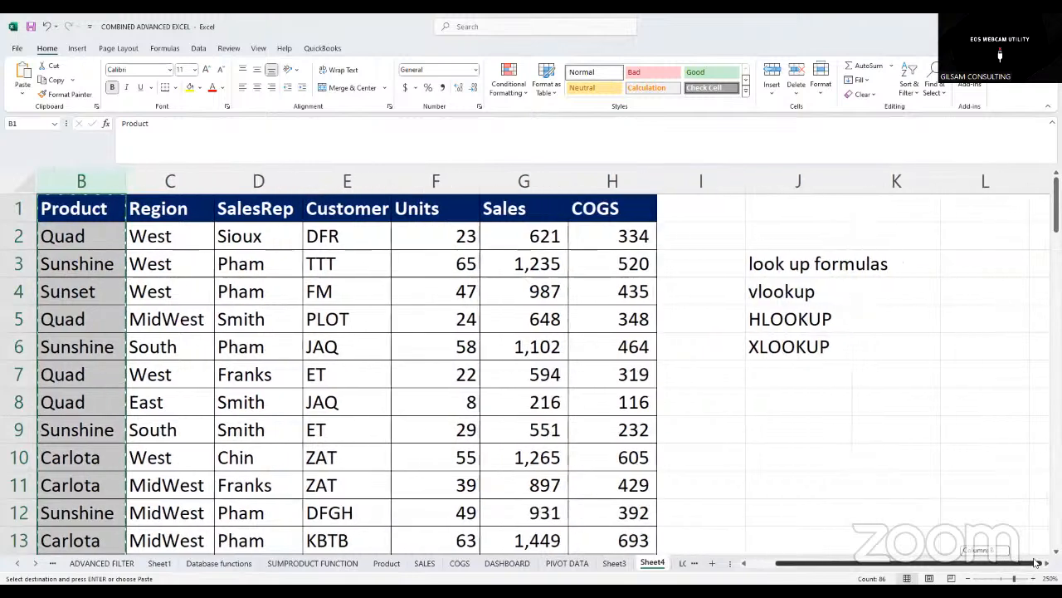
{"action": "left_click", "coordinate": [1047, 564]}
{"action": "left_click", "coordinate": [1046, 563]}
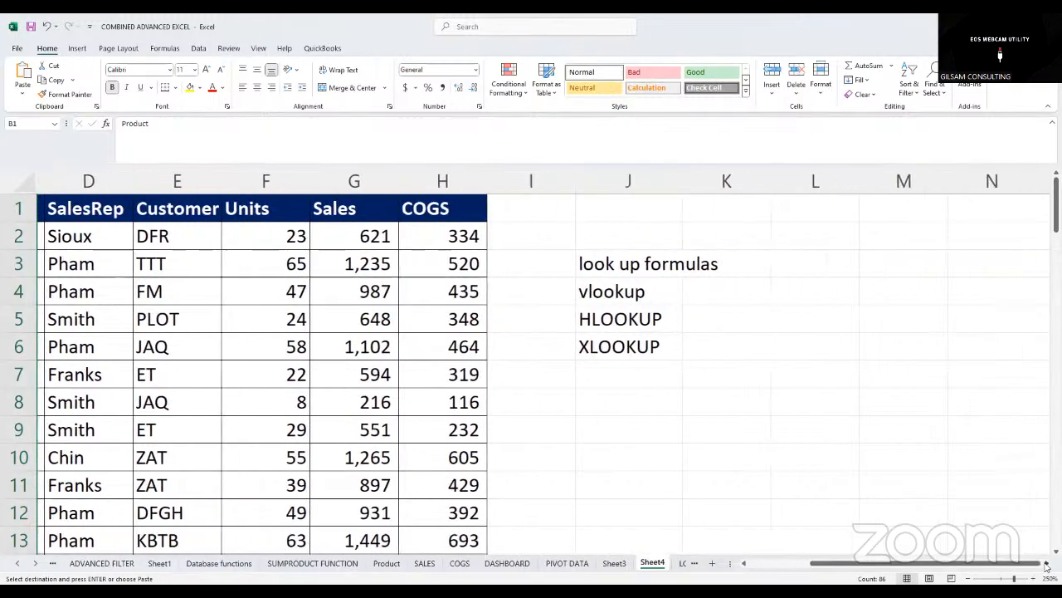
{"action": "left_click", "coordinate": [803, 211]}
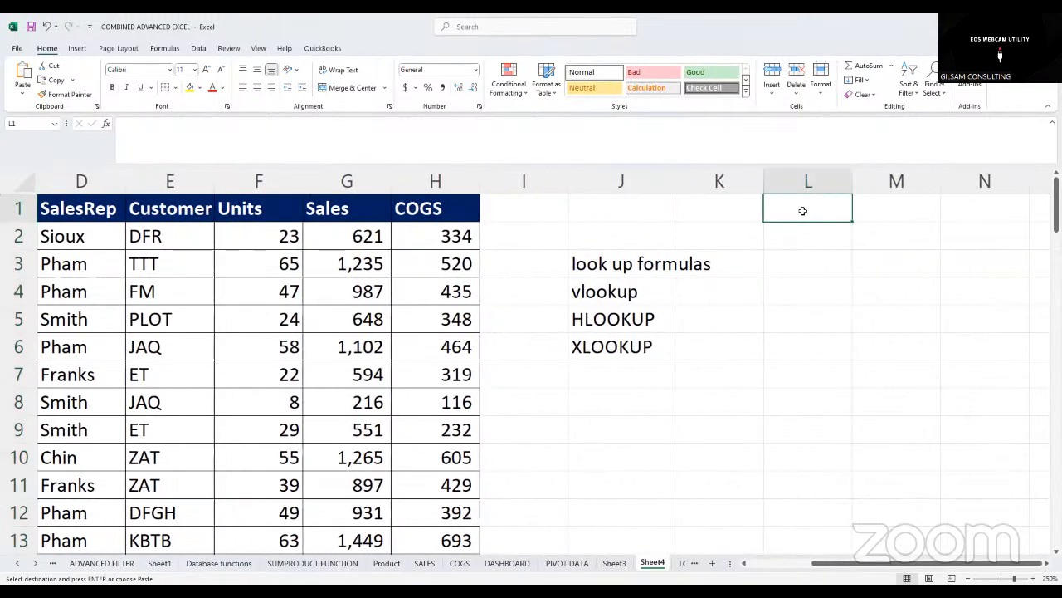
{"action": "key", "text": "ctrl+v"}
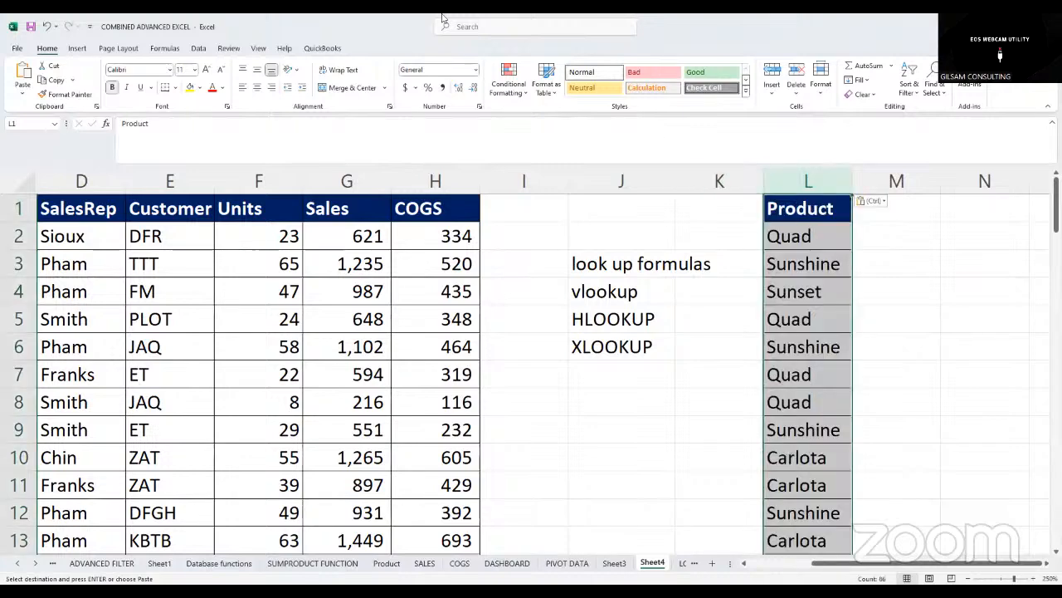
Remove the duplicates from the copied Product list in column L, treating the first row as a header
{"action": "left_click", "coordinate": [198, 48]}
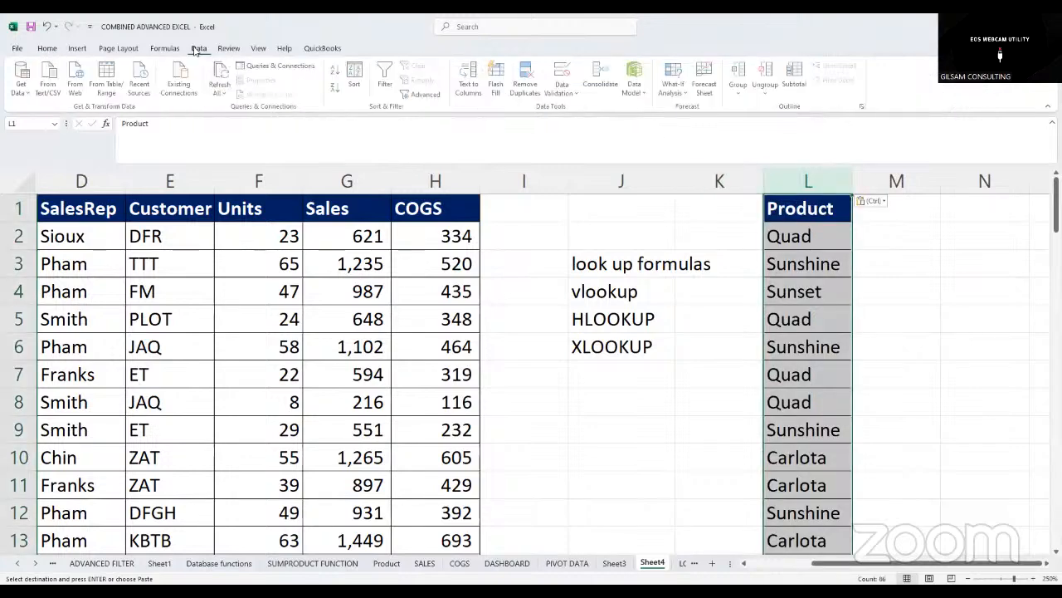
{"action": "left_click", "coordinate": [521, 94]}
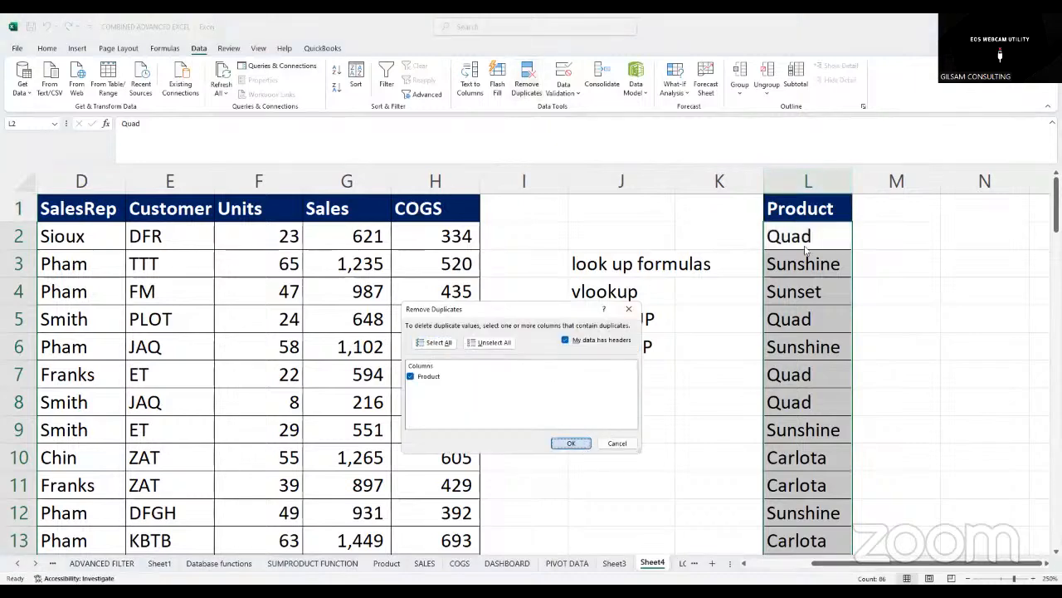
{"action": "left_click", "coordinate": [571, 441]}
{"action": "left_click", "coordinate": [536, 335]}
{"action": "left_click_drag", "start_coordinate": [801, 199], "coordinate": [799, 348]}
{"action": "left_click", "coordinate": [726, 403]}
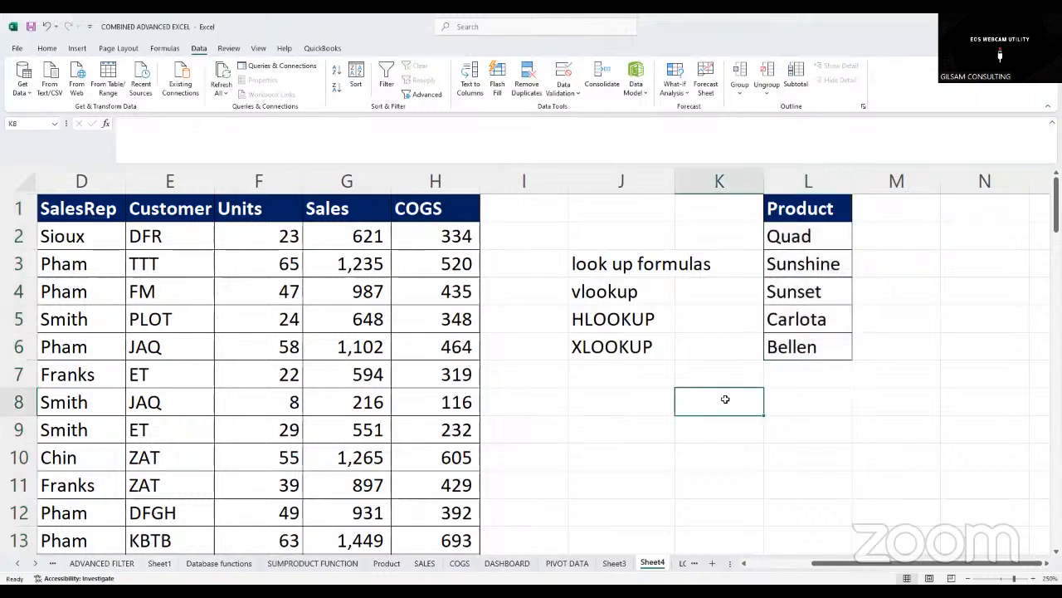
Examine the Units, Sales and COGS columns of the sales table and their first values
{"action": "left_click_drag", "start_coordinate": [269, 236], "coordinate": [277, 319]}
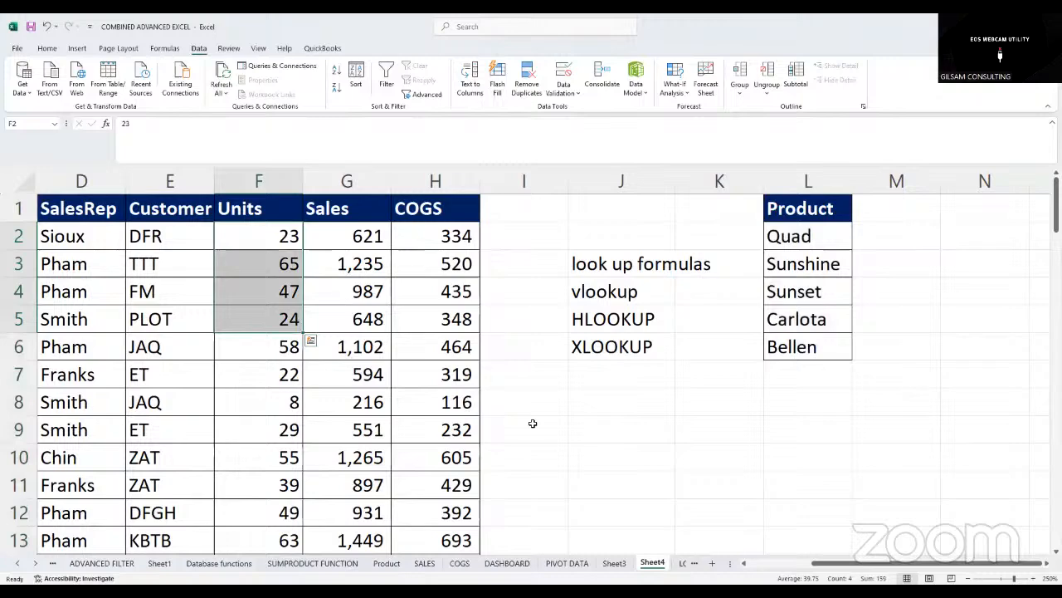
{"action": "left_click_drag", "start_coordinate": [834, 563], "coordinate": [805, 563]}
{"action": "left_click", "coordinate": [366, 181]}
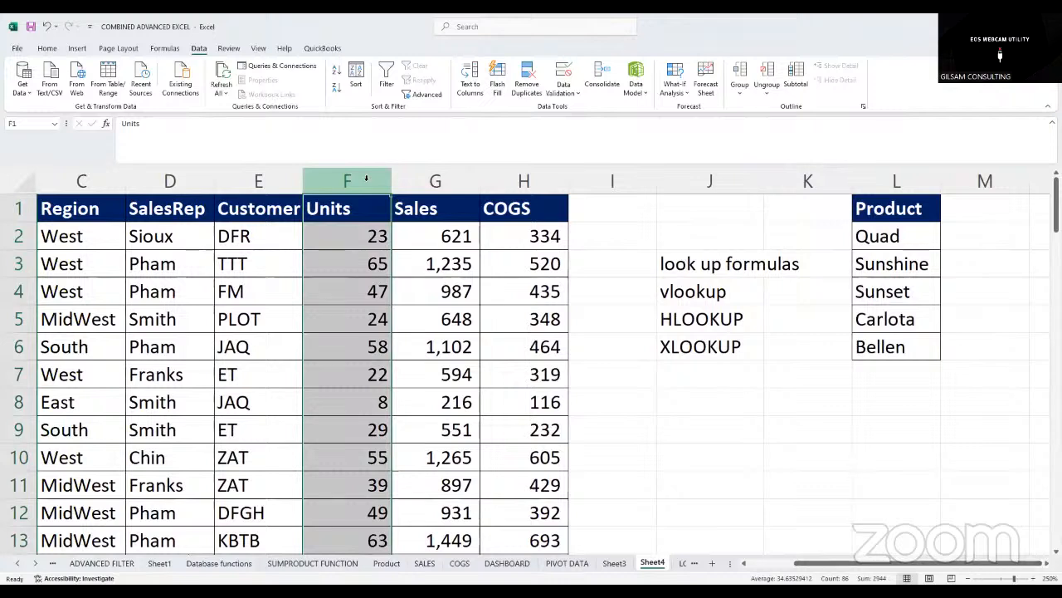
{"action": "left_click", "coordinate": [373, 240]}
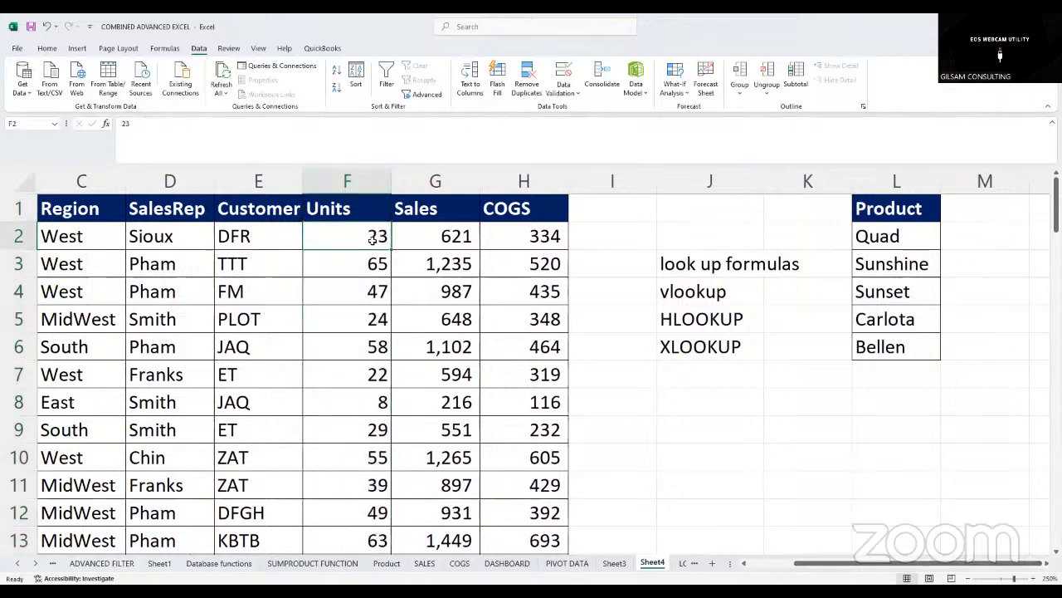
{"action": "left_click", "coordinate": [446, 227]}
{"action": "left_click", "coordinate": [557, 230]}
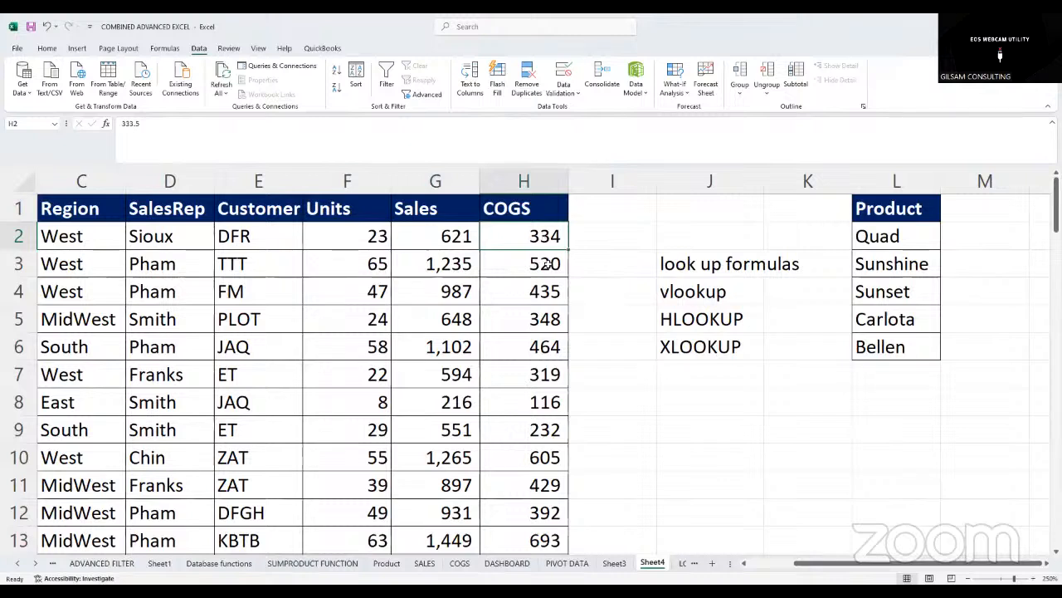
{"action": "left_click", "coordinate": [194, 133]}
{"action": "left_click", "coordinate": [561, 263]}
{"action": "left_click", "coordinate": [515, 240]}
Insert a blank column between the Units and Sales columns of the sales table
{"action": "left_click", "coordinate": [427, 180]}
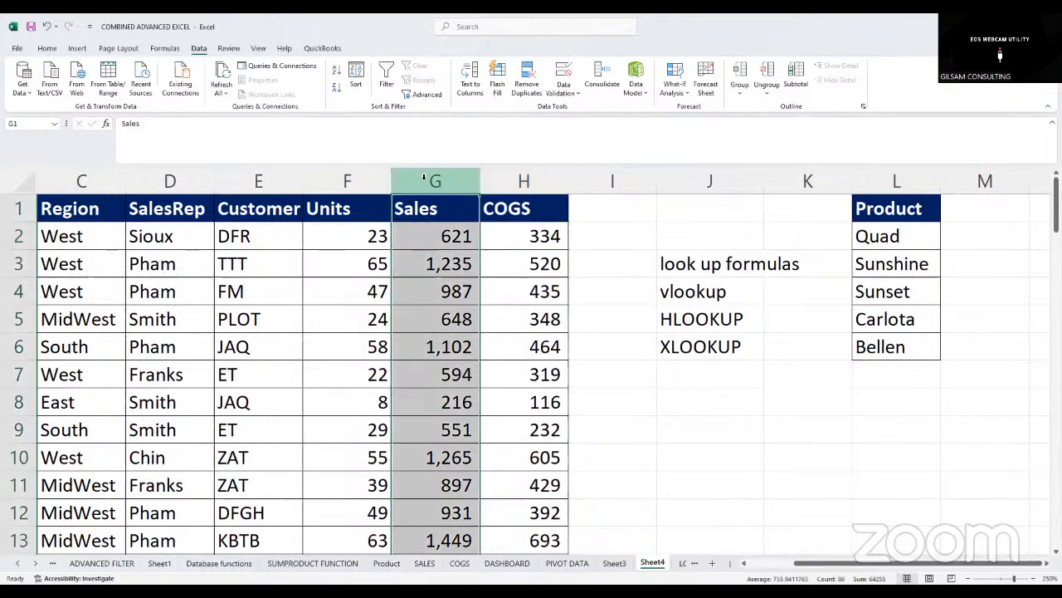
{"action": "right_click", "coordinate": [426, 179]}
{"action": "left_click", "coordinate": [454, 289]}
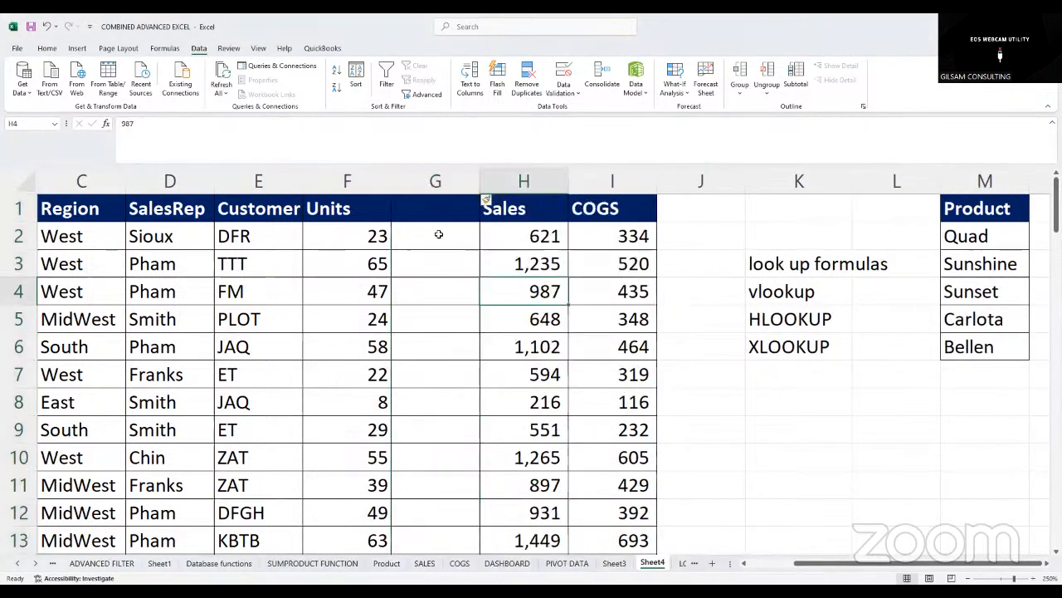
Calculate the cost per unit in cell G2 by dividing COGS by Units with the formula =I2/F2
{"action": "left_click", "coordinate": [366, 236]}
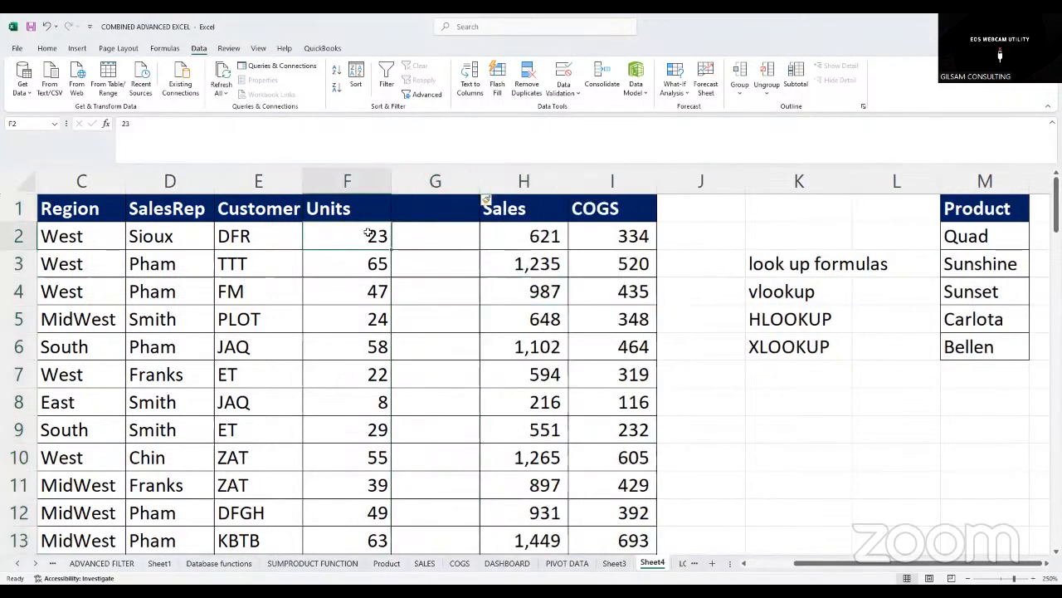
{"action": "left_click", "coordinate": [425, 239]}
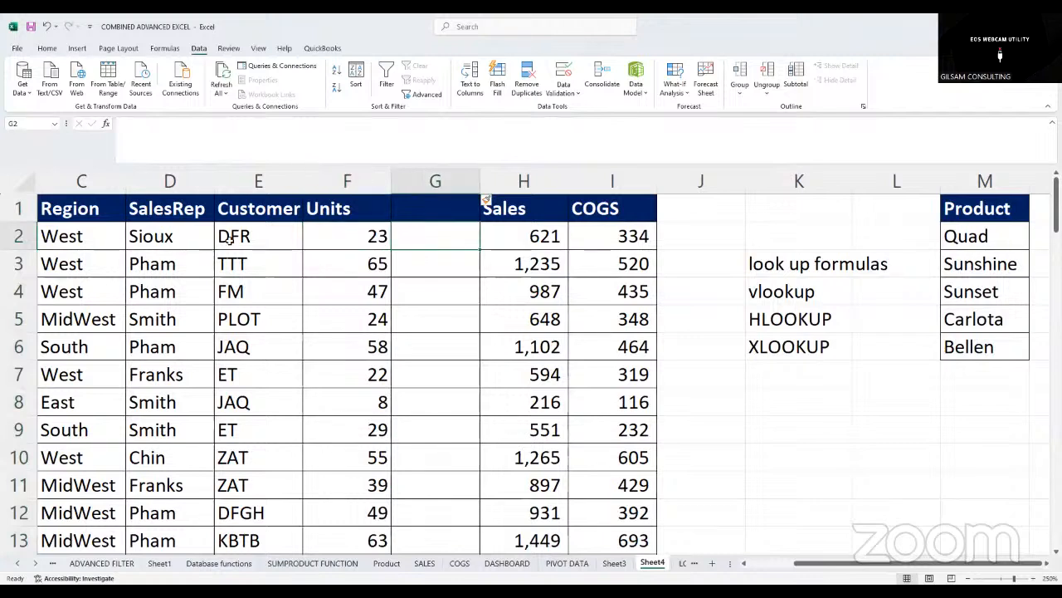
{"action": "left_click", "coordinate": [171, 271]}
{"action": "left_click_drag", "start_coordinate": [165, 309], "coordinate": [166, 315]}
{"action": "left_click", "coordinate": [433, 224]}
{"action": "type", "text": "="}
{"action": "left_click", "coordinate": [624, 236]}
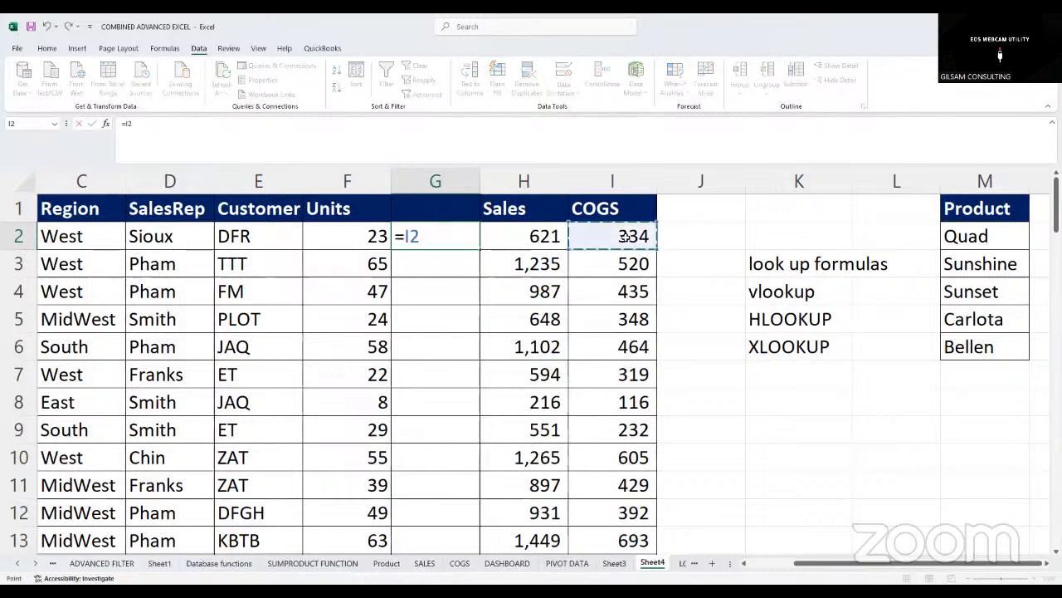
{"action": "type", "text": "*"}
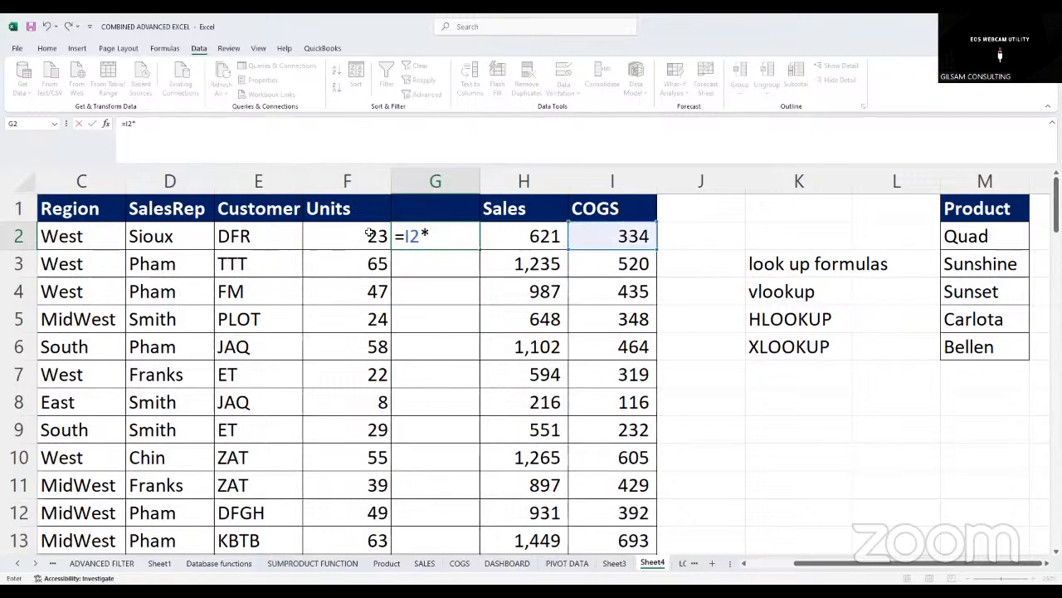
{"action": "key", "text": "BackSpace"}
{"action": "type", "text": "/"}
{"action": "left_click", "coordinate": [369, 236]}
{"action": "key", "text": "Return"}
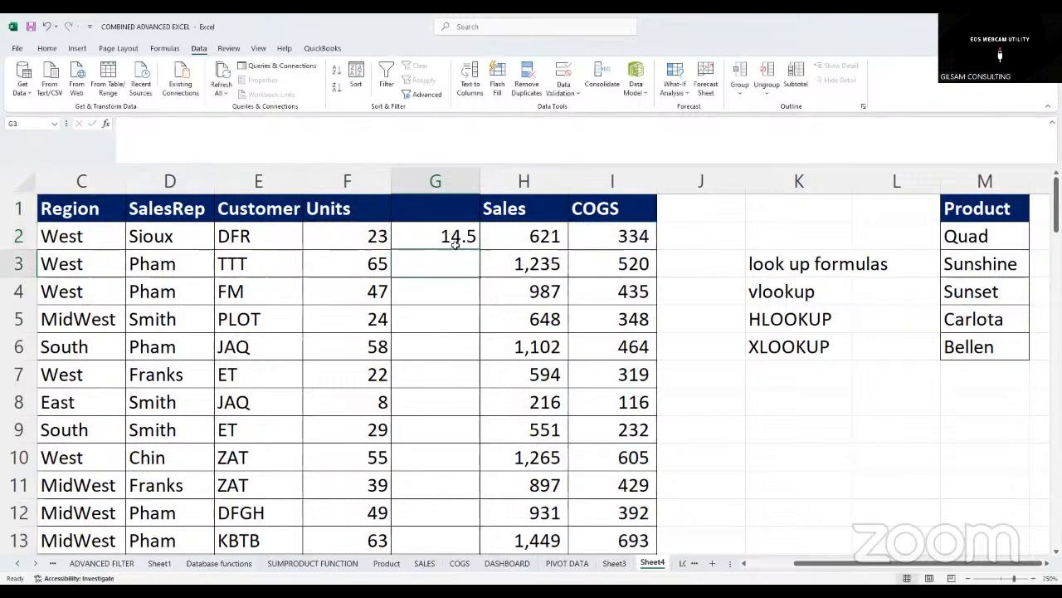
Fill the cost-per-unit formula down column G and enter the header "C/U" in cell G1
{"action": "left_click", "coordinate": [446, 237]}
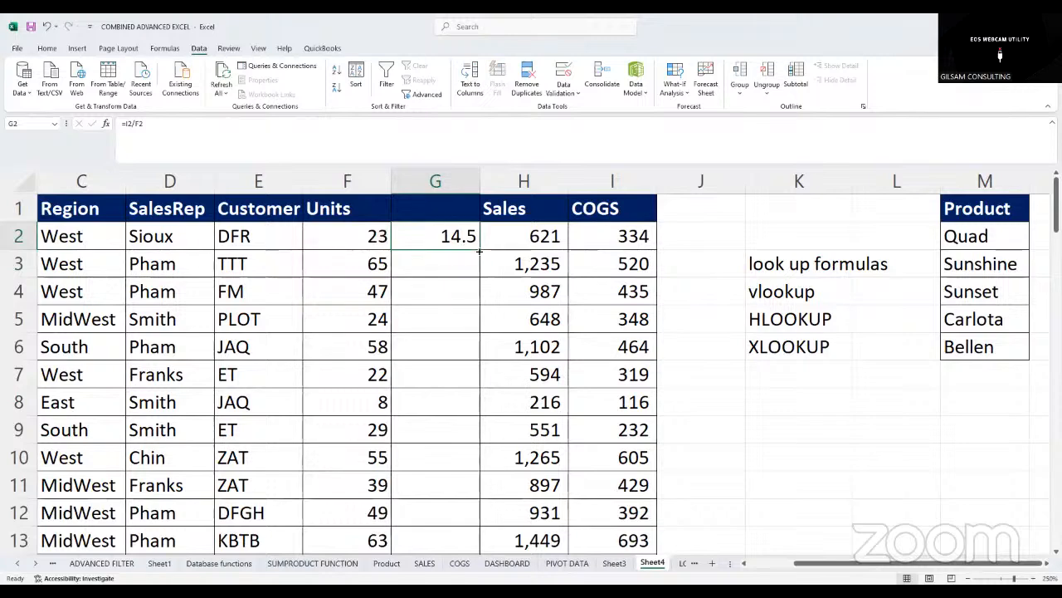
{"action": "double_click", "coordinate": [479, 249]}
{"action": "left_click", "coordinate": [442, 215]}
{"action": "type", "text": "C"}
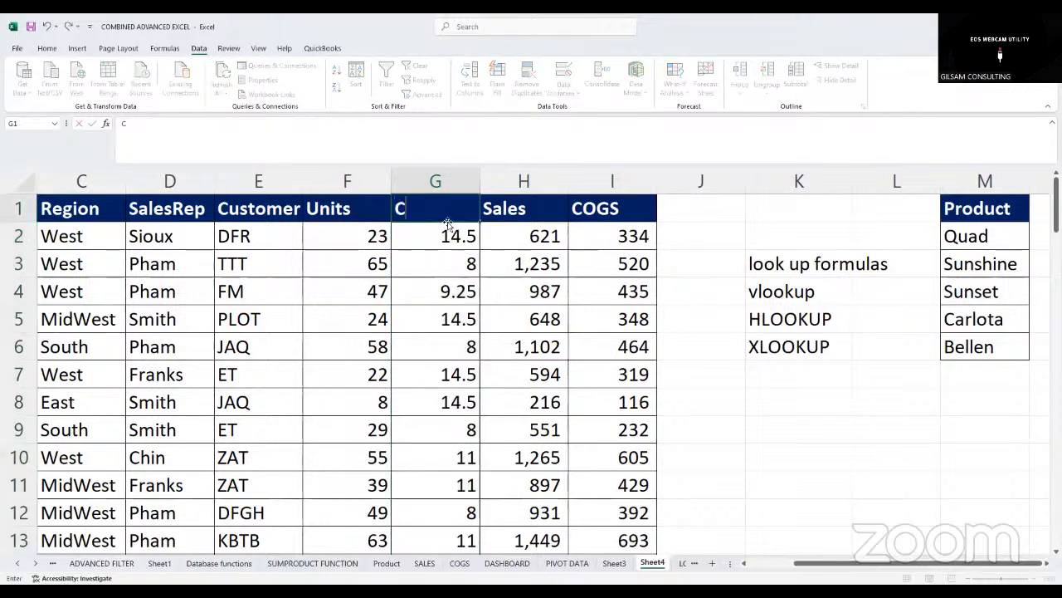
{"action": "type", "text": "/U"}
{"action": "left_click", "coordinate": [457, 292]}
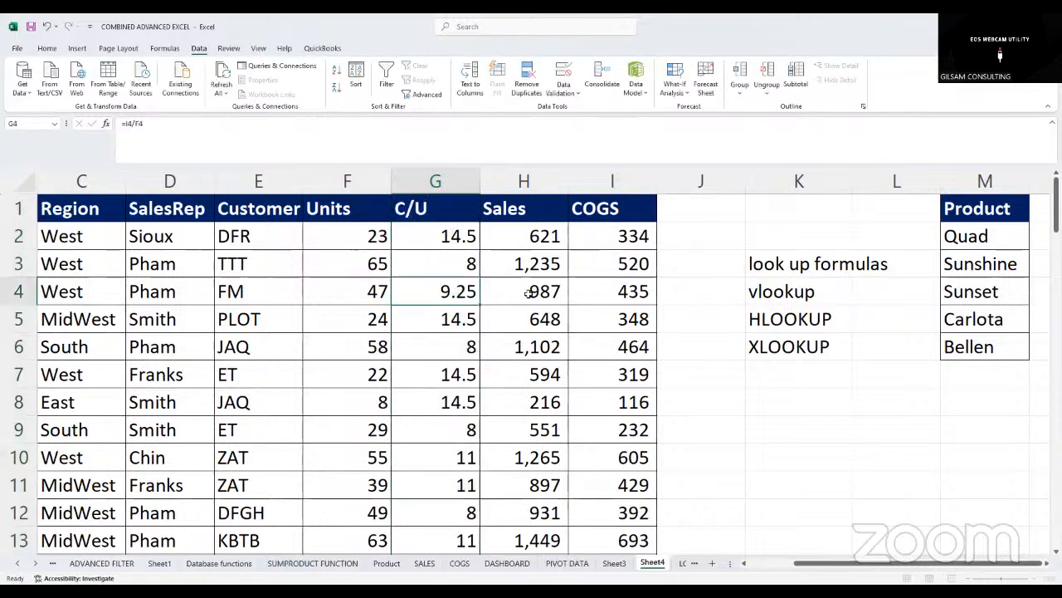
Enter the header "C/U" in cell N1 beside the unique Product list
{"action": "left_click_drag", "start_coordinate": [839, 560], "coordinate": [913, 564]}
{"action": "left_click", "coordinate": [785, 209]}
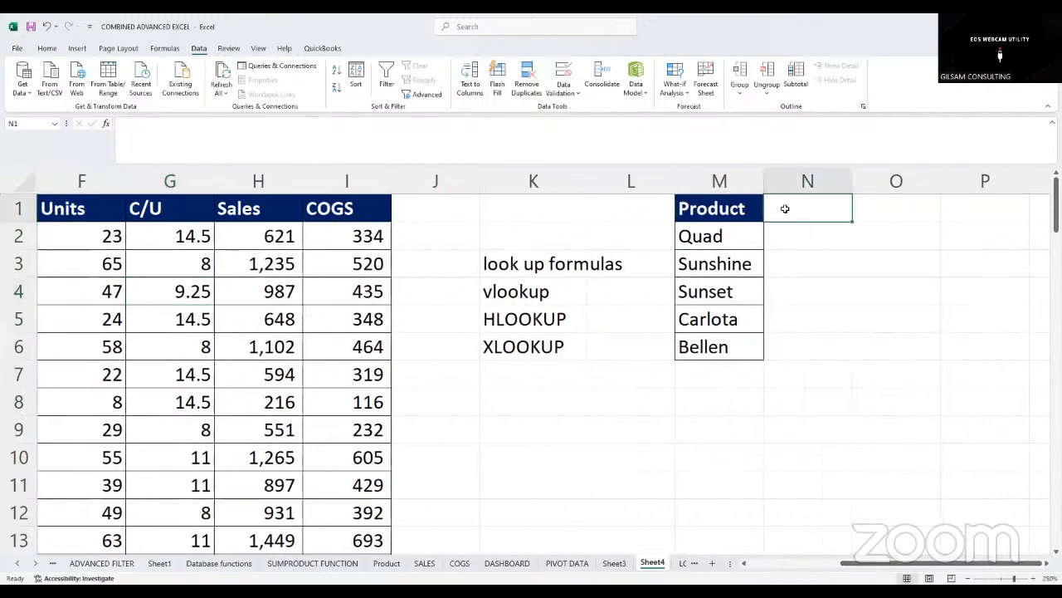
{"action": "type", "text": "C/"}
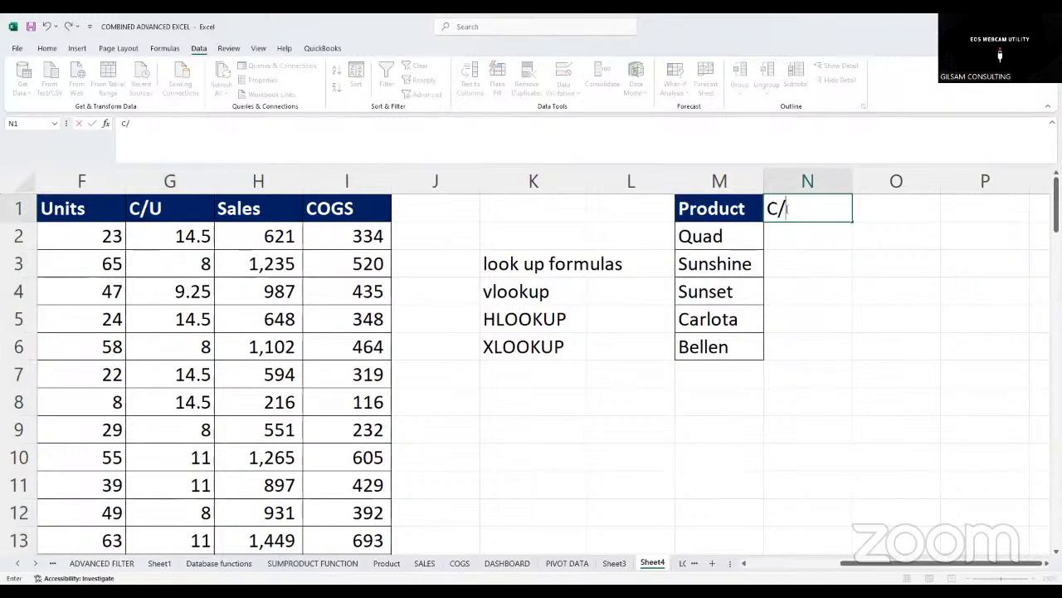
{"action": "type", "text": "U"}
{"action": "left_click", "coordinate": [809, 291]}
{"action": "left_click", "coordinate": [782, 208]}
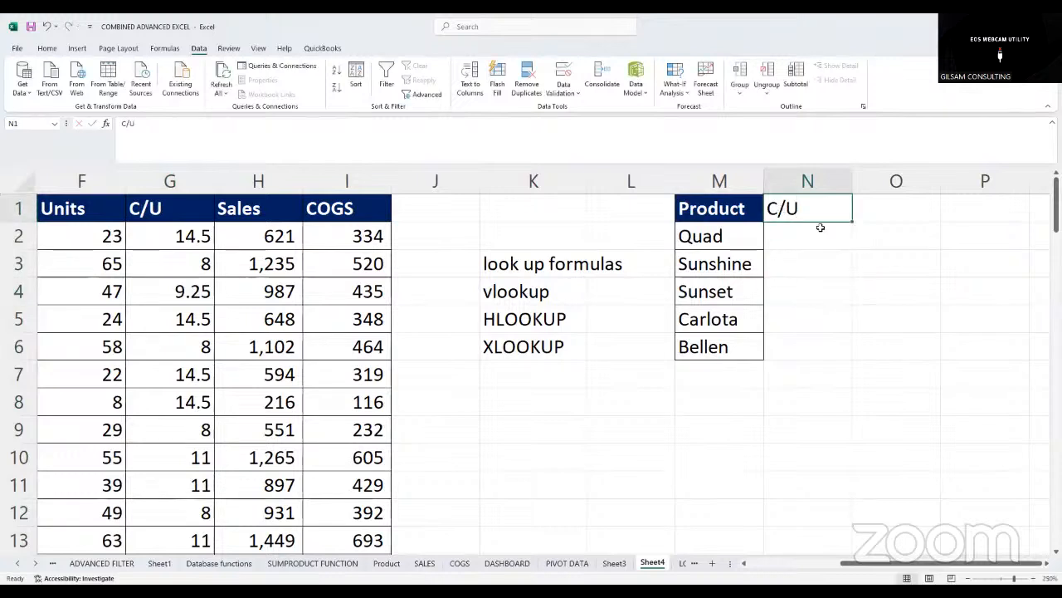
{"action": "left_click", "coordinate": [784, 235]}
{"action": "left_click_drag", "start_coordinate": [719, 236], "coordinate": [719, 346]}
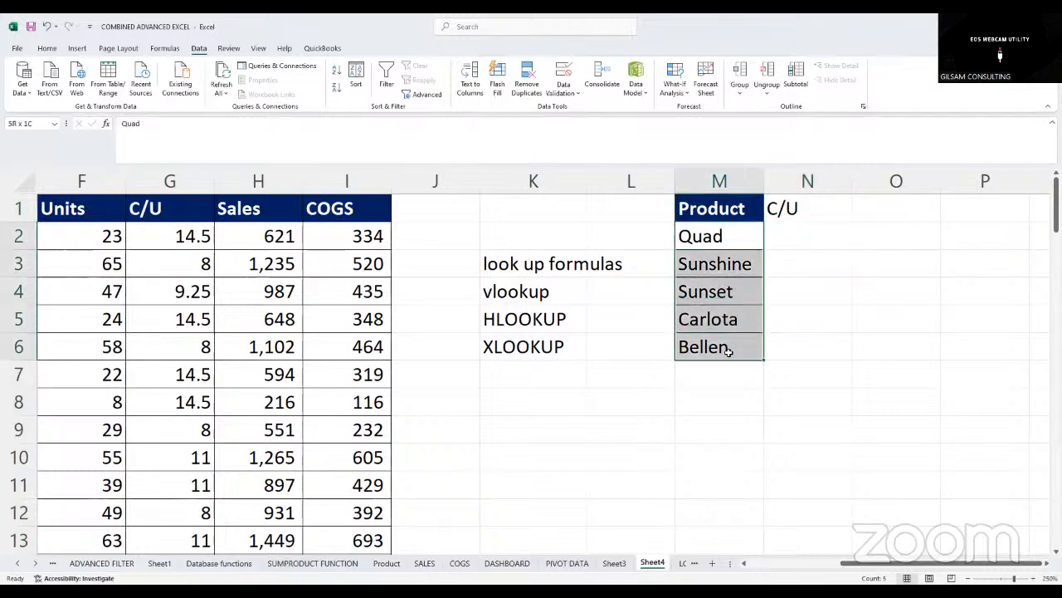
{"action": "left_click", "coordinate": [827, 328]}
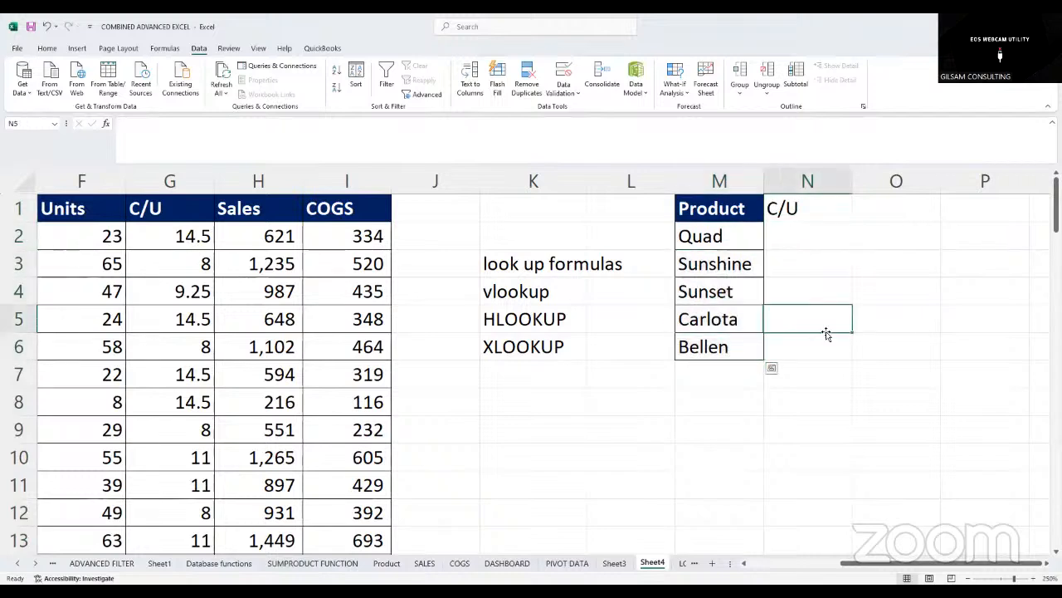
{"action": "left_click", "coordinate": [780, 230]}
Define the name EDATA for the whole sales table, columns A to I
{"action": "left_click_drag", "start_coordinate": [854, 563], "coordinate": [755, 563]}
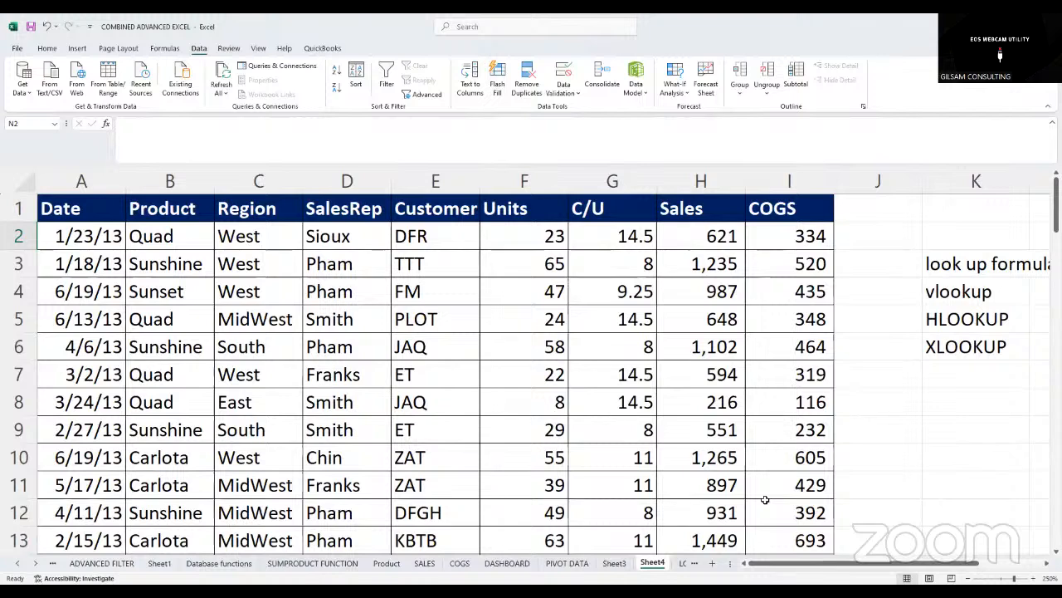
{"action": "left_click_drag", "start_coordinate": [435, 347], "coordinate": [435, 377]}
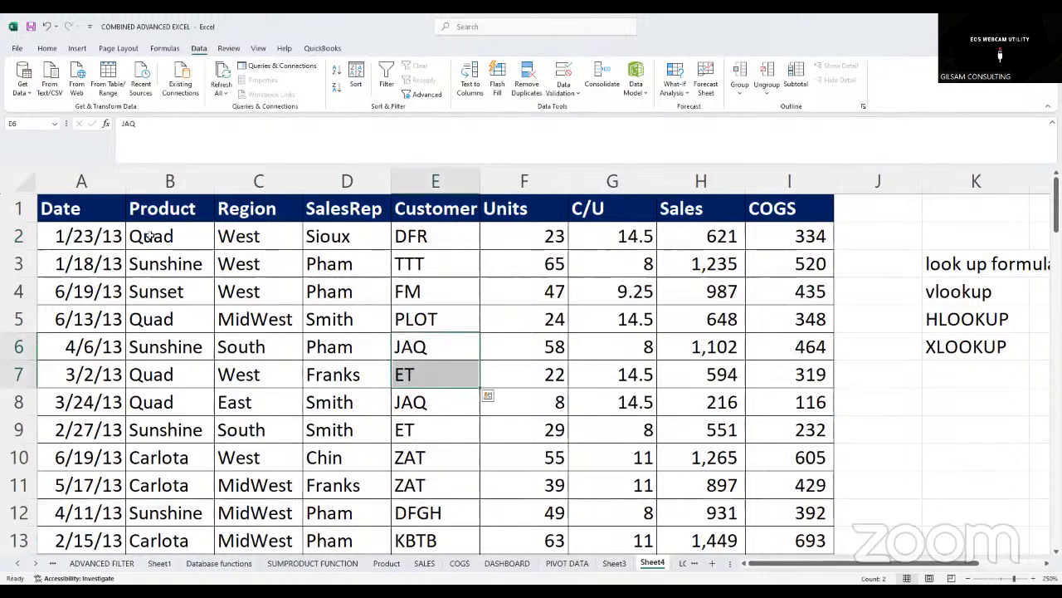
{"action": "left_click", "coordinate": [82, 181]}
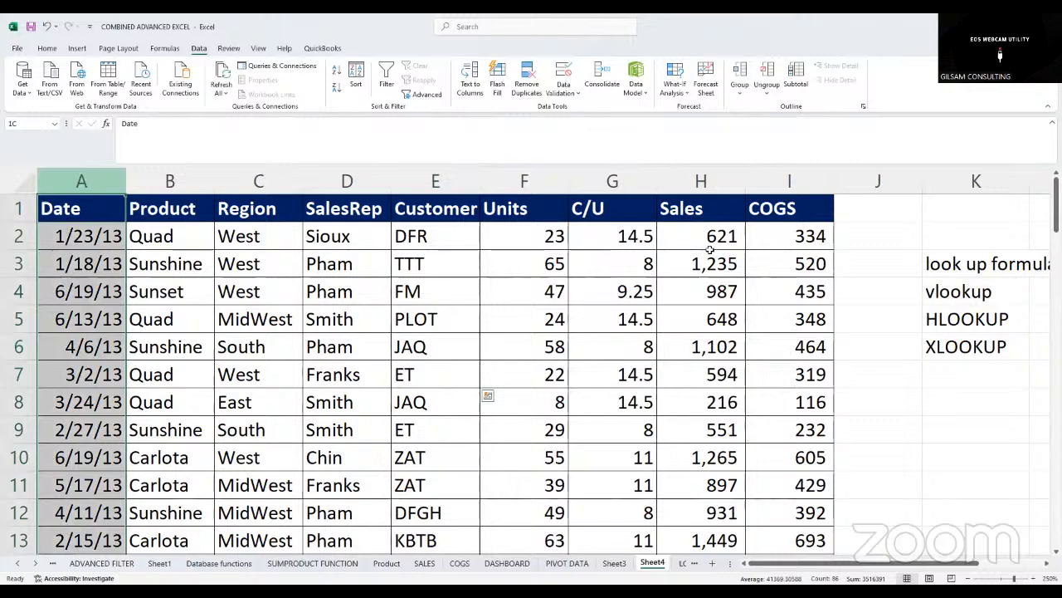
{"action": "left_click", "coordinate": [786, 181], "text": "shift"}
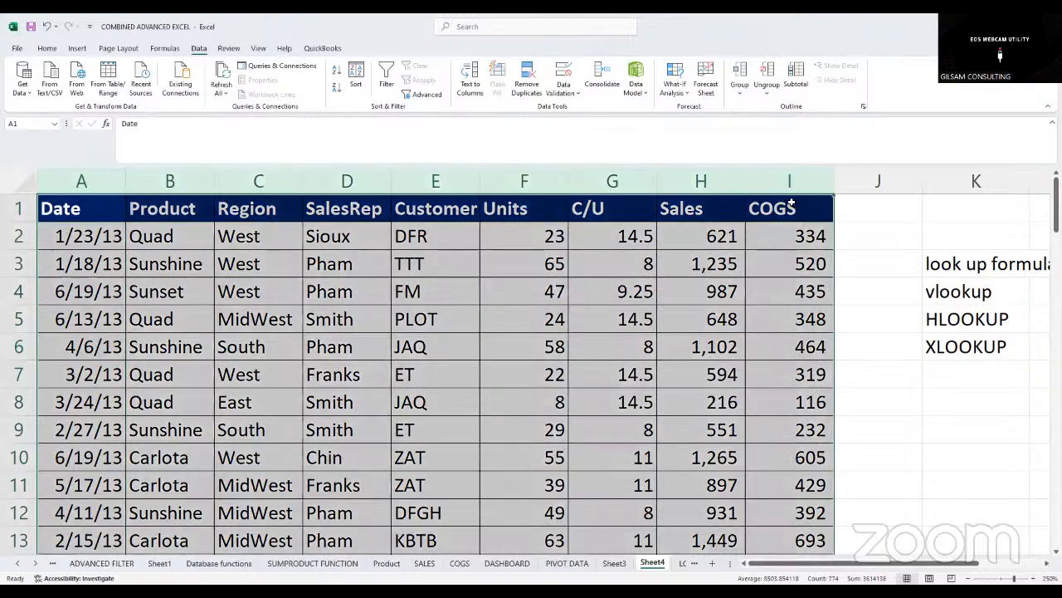
{"action": "left_click", "coordinate": [631, 265]}
{"action": "left_click", "coordinate": [83, 180]}
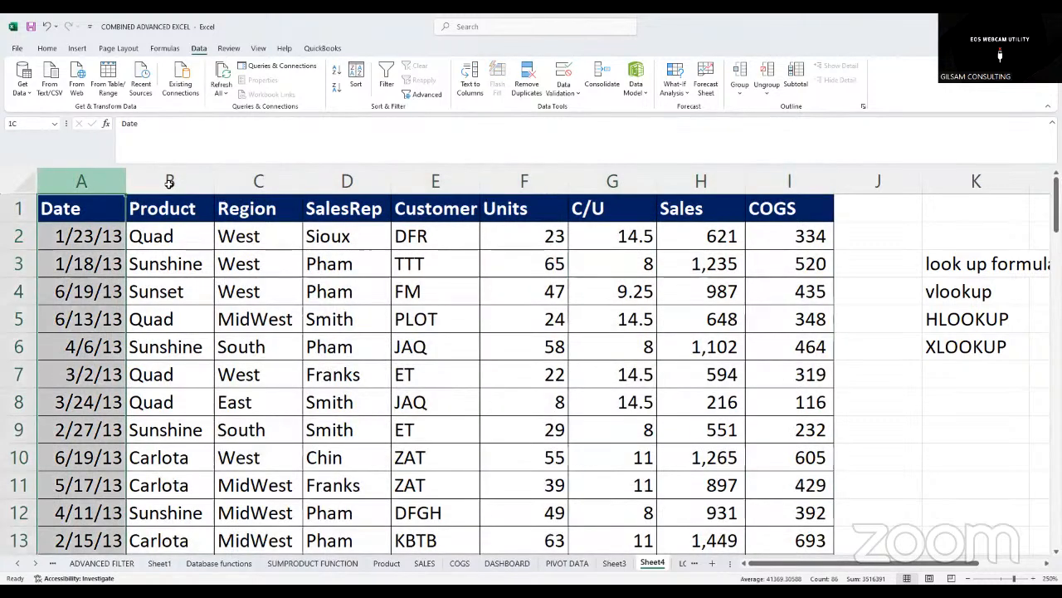
{"action": "left_click", "coordinate": [789, 181], "text": "shift"}
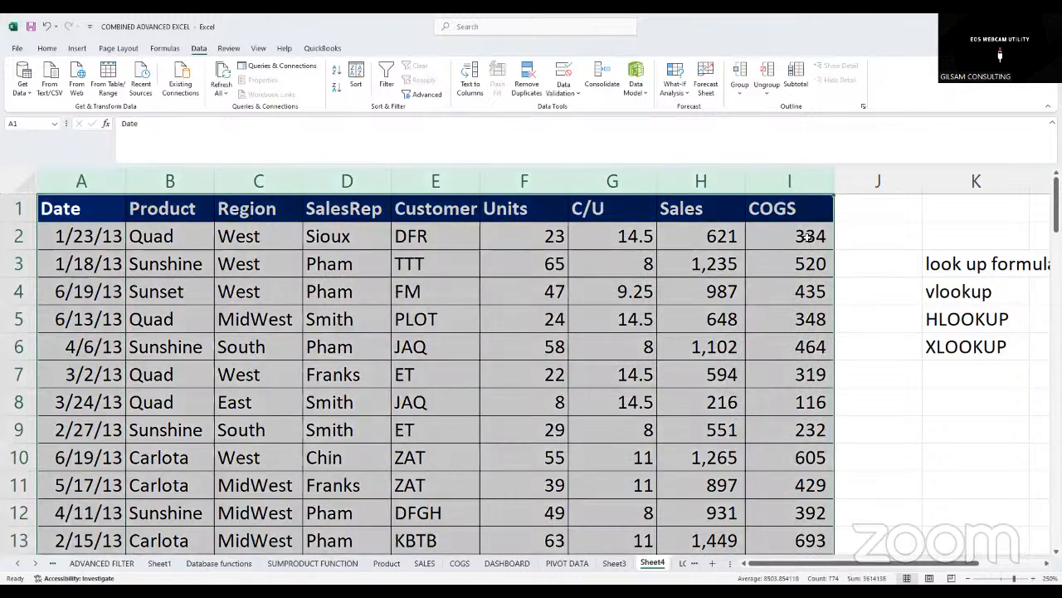
{"action": "left_click", "coordinate": [23, 123]}
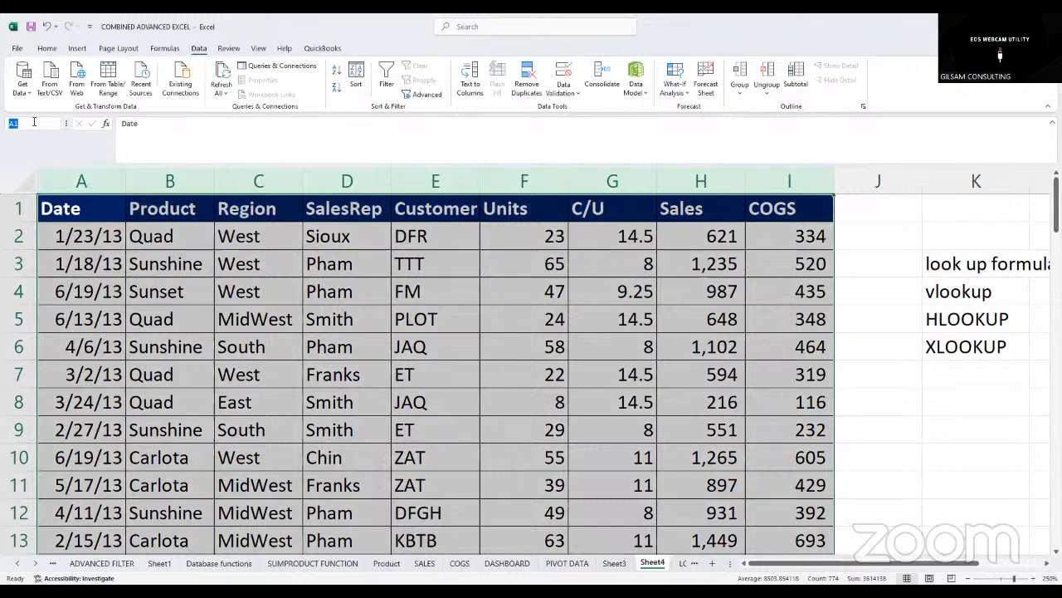
{"action": "type", "text": "e"}
{"action": "key", "text": "BackSpace"}
{"action": "type", "text": "ED"}
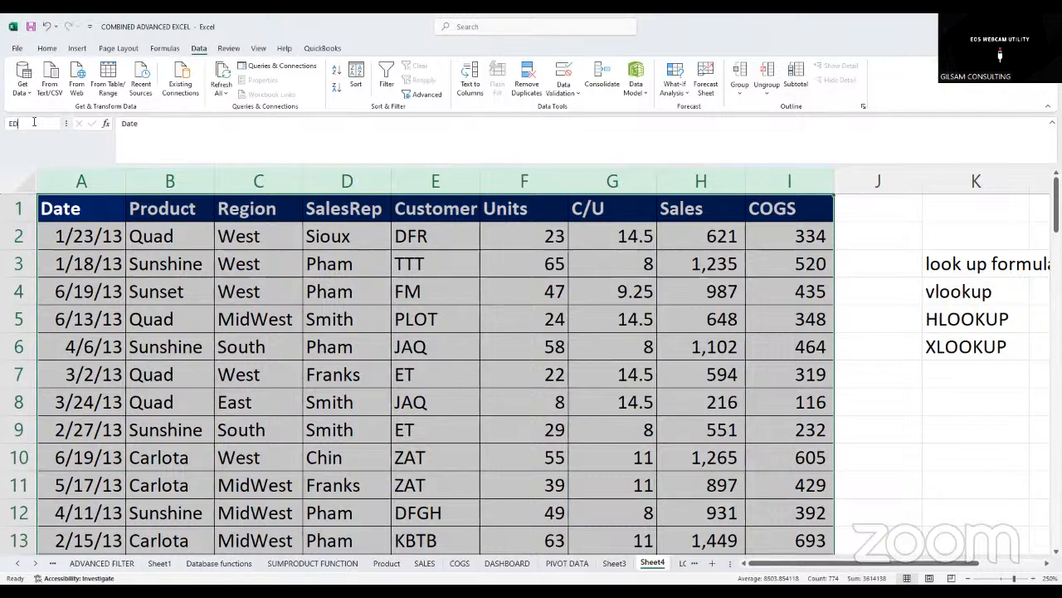
{"action": "type", "text": "ATA"}
{"action": "key", "text": "Return"}
Reselect columns A to I to check which range name they carry
{"action": "left_click", "coordinate": [347, 378]}
{"action": "left_click", "coordinate": [82, 181]}
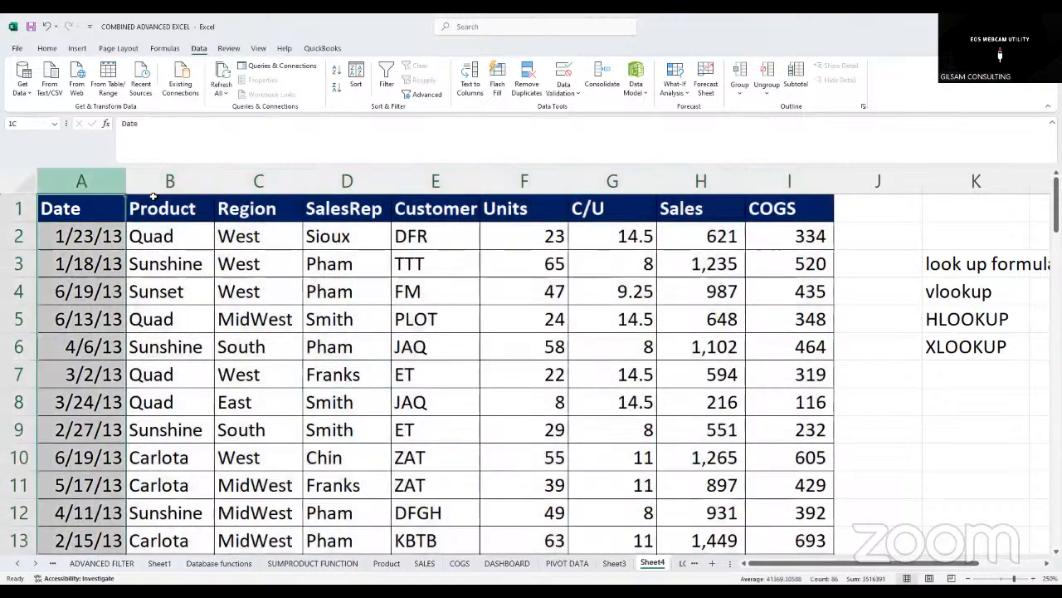
{"action": "key", "text": "ctrl+shift+Right"}
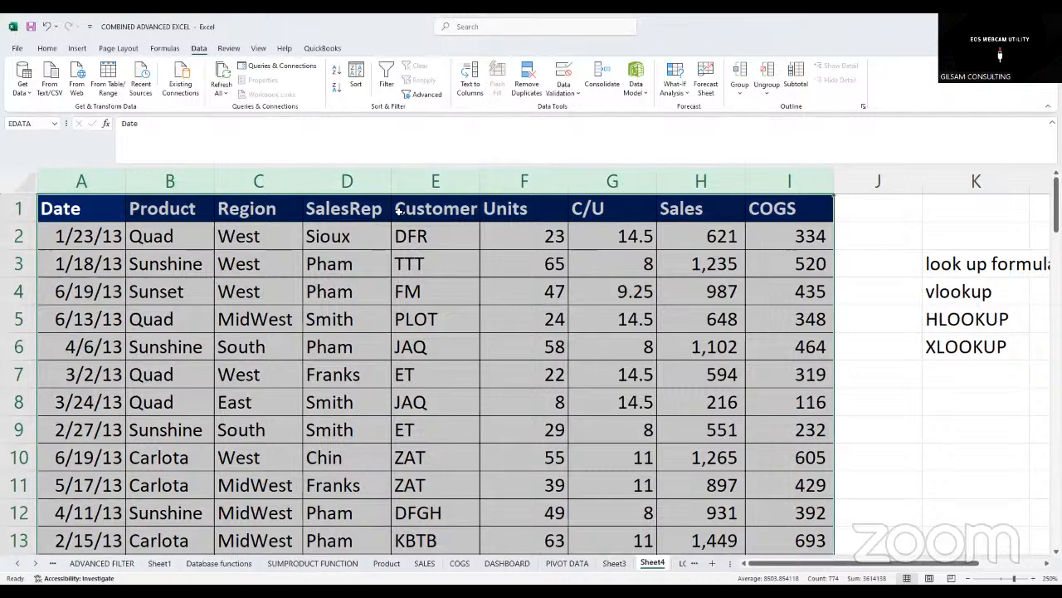
{"action": "left_click", "coordinate": [466, 254]}
{"action": "left_click", "coordinate": [320, 224]}
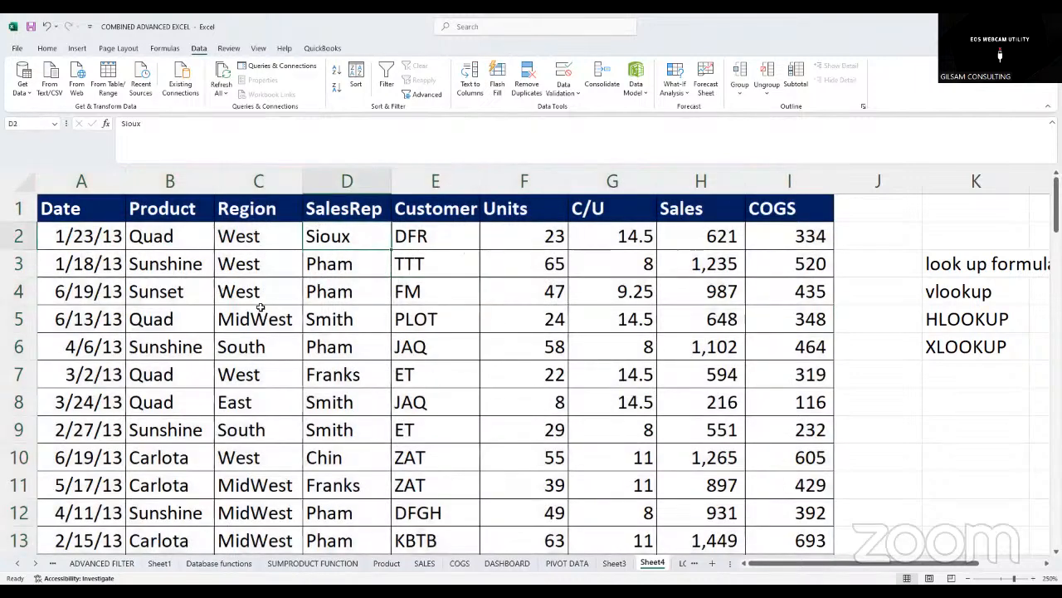
{"action": "left_click", "coordinate": [259, 217]}
{"action": "left_click", "coordinate": [349, 285]}
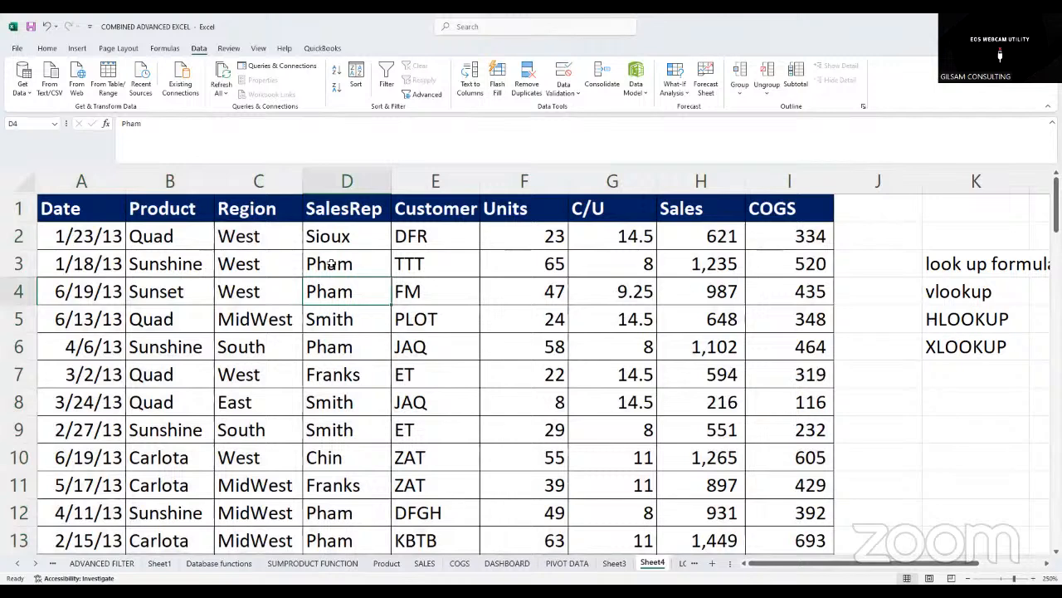
{"action": "left_click", "coordinate": [442, 257]}
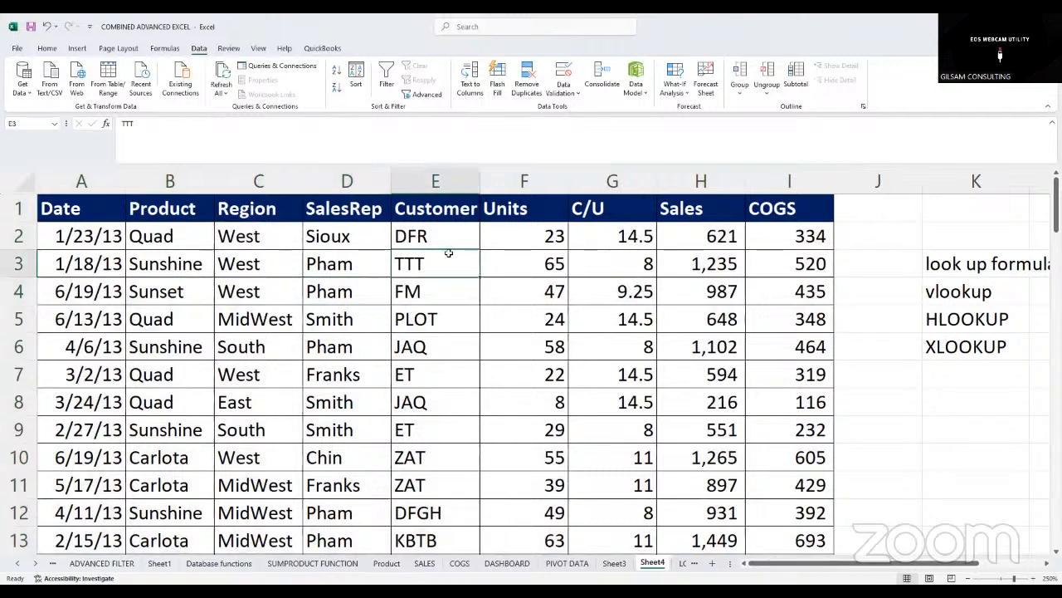
{"action": "left_click", "coordinate": [520, 239]}
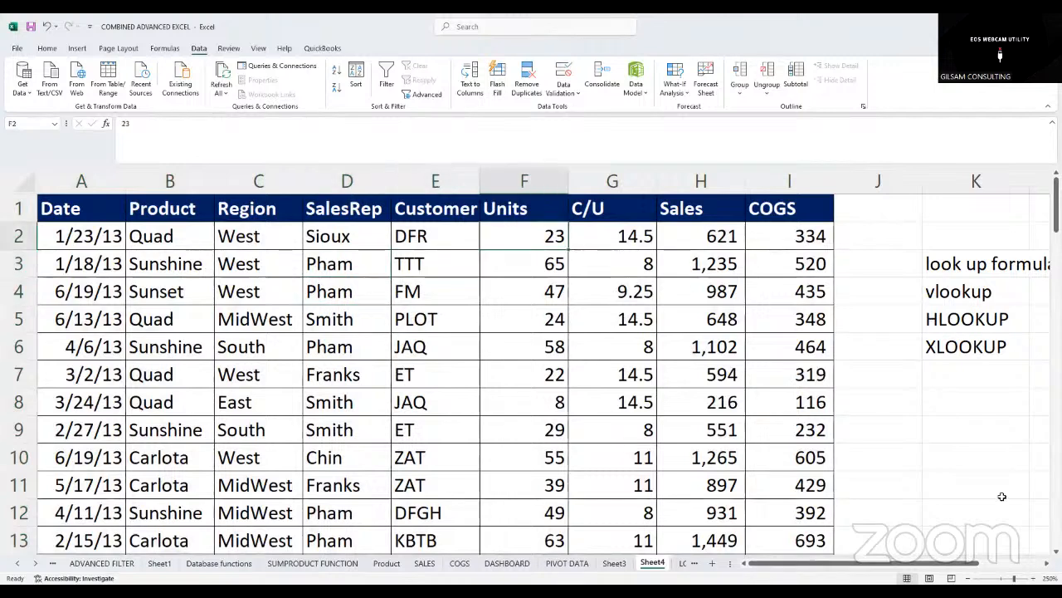
Begin a VLOOKUP formula in cell N2 with M2 as the lookup value and the named range EDATA as the table array
{"action": "scroll", "coordinate": [893, 550], "scroll_direction": "right", "scroll_amount": 3}
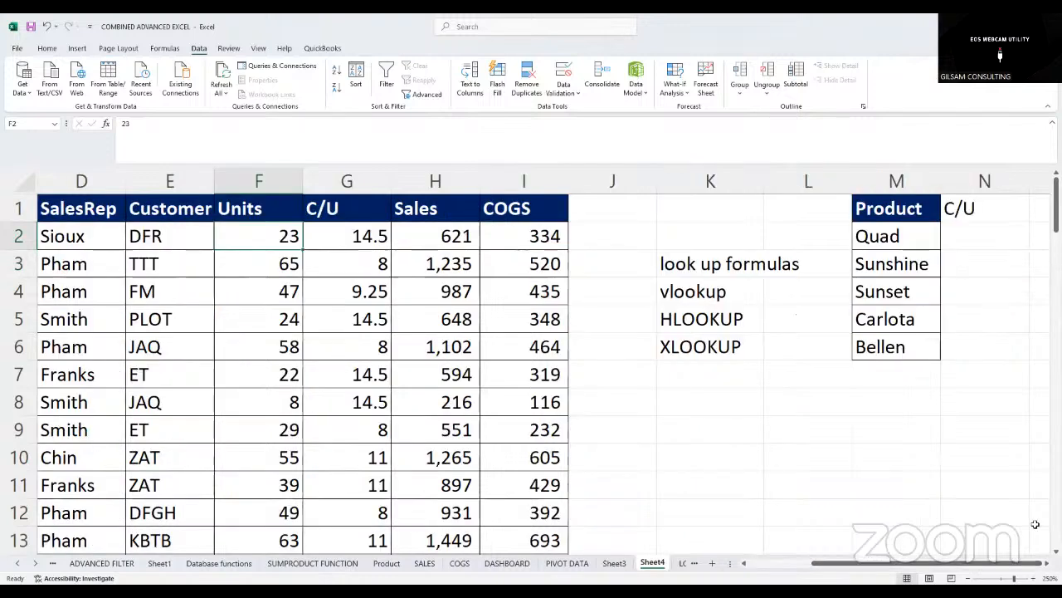
{"action": "left_click", "coordinate": [983, 254]}
{"action": "left_click", "coordinate": [967, 235]}
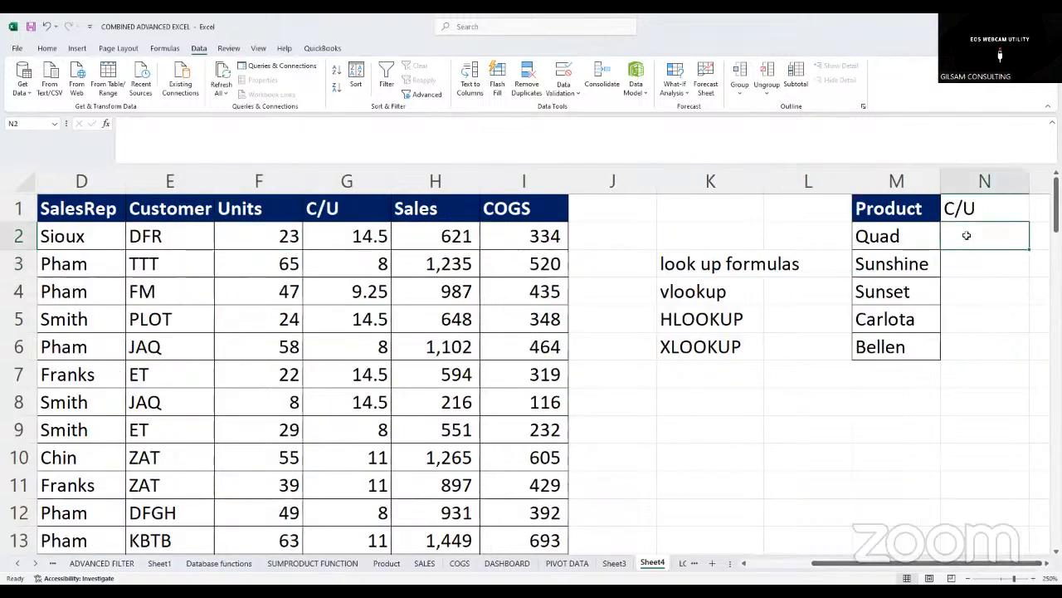
{"action": "type", "text": "="}
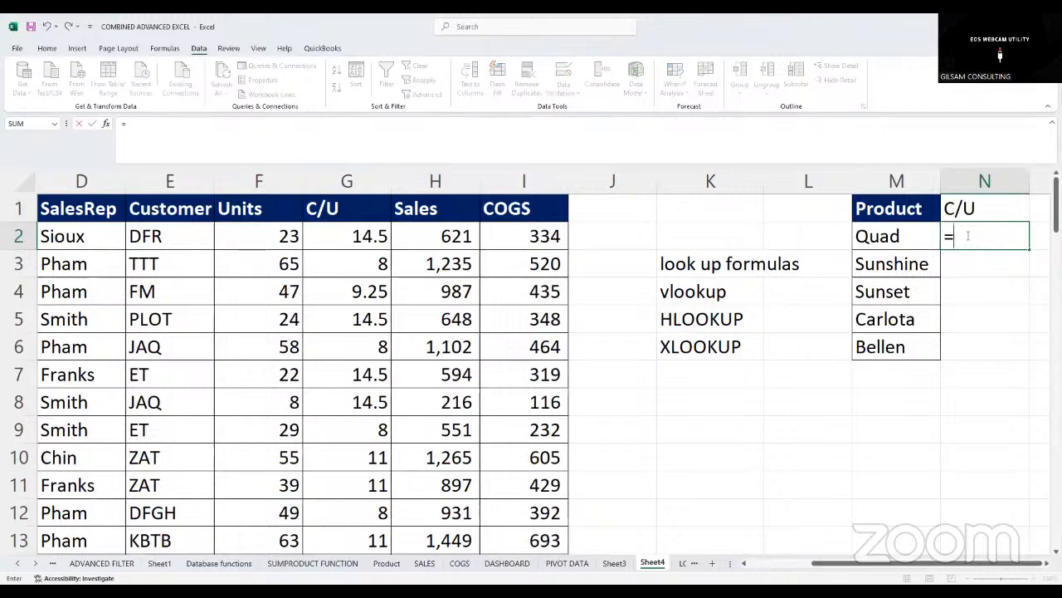
{"action": "type", "text": "VL"}
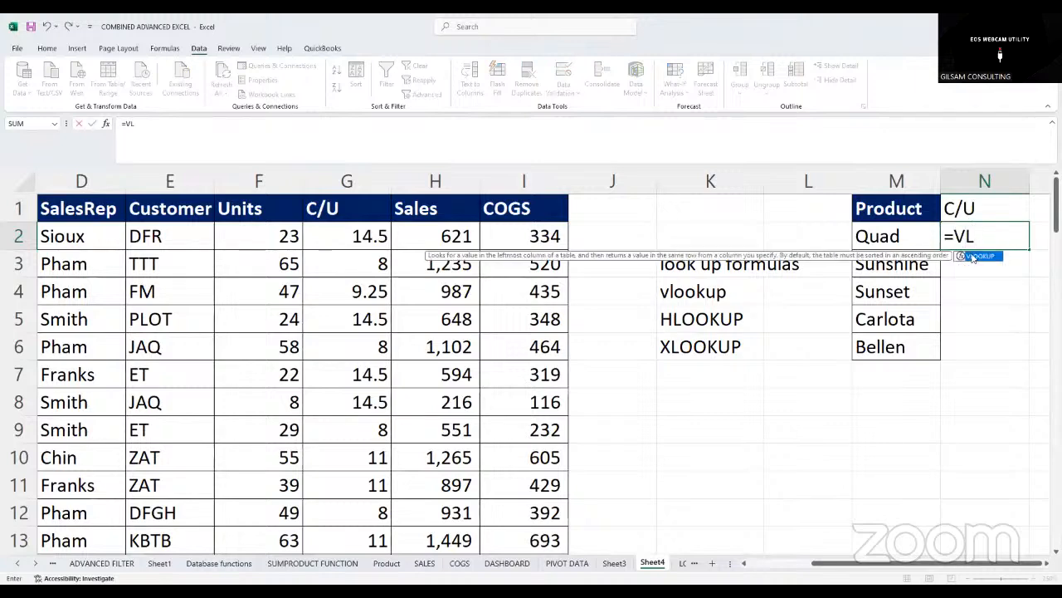
{"action": "double_click", "coordinate": [953, 258]}
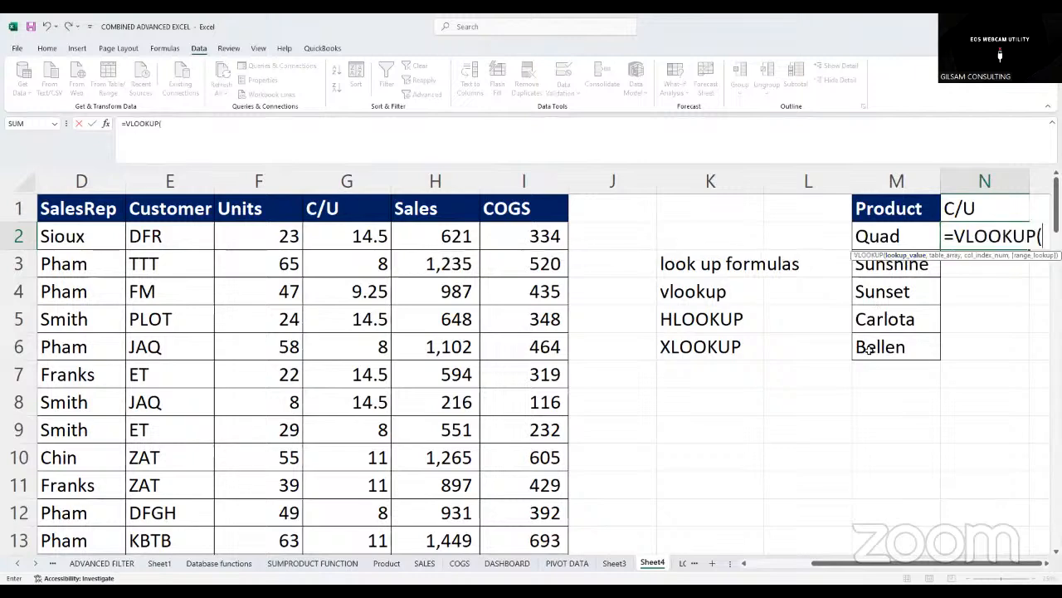
{"action": "left_click_drag", "start_coordinate": [889, 564], "coordinate": [890, 565]}
{"action": "left_click", "coordinate": [872, 236]}
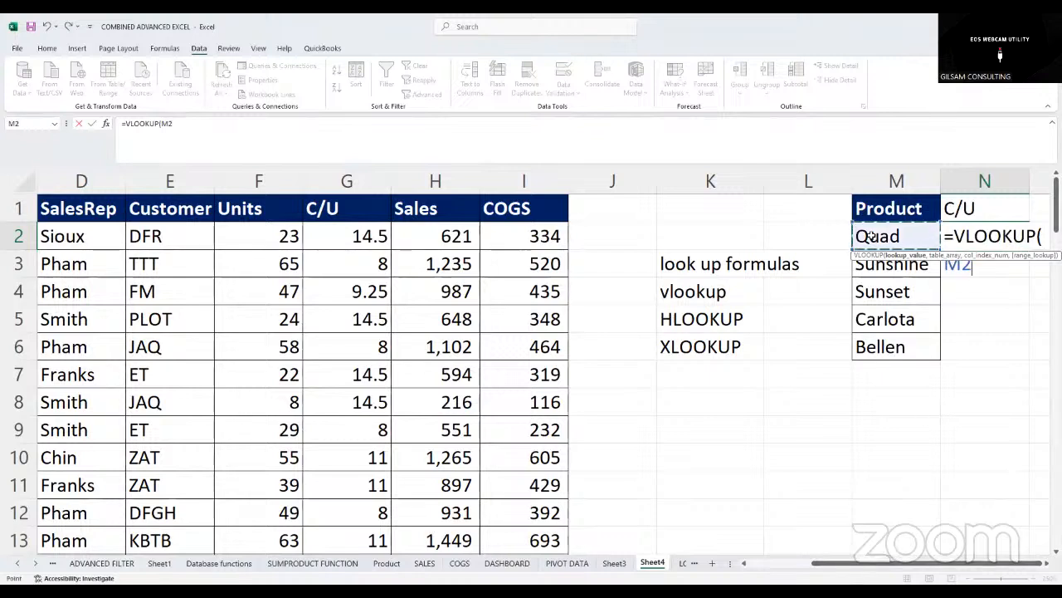
{"action": "type", "text": ","}
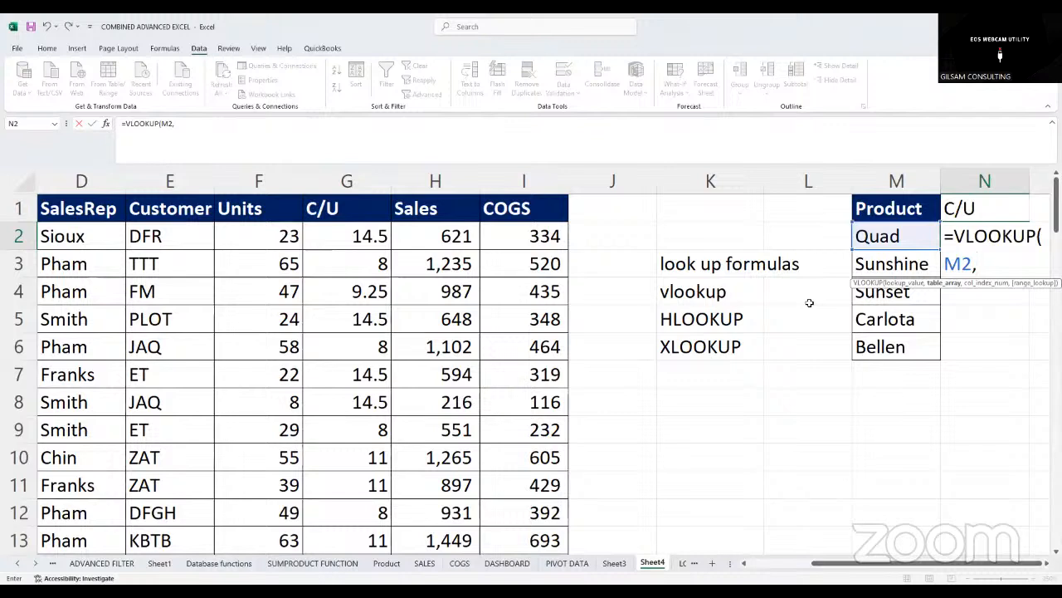
{"action": "type", "text": "ED"}
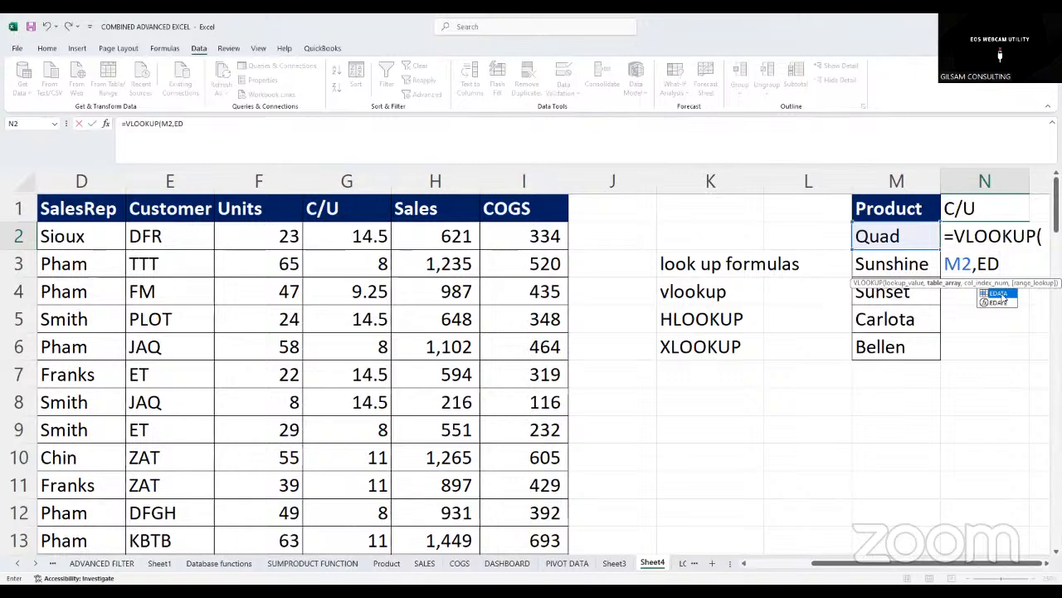
{"action": "double_click", "coordinate": [999, 294]}
Complete the N2 VLOOKUP with column index 7 and FALSE for an exact match, and enter it
{"action": "left_click_drag", "start_coordinate": [828, 564], "coordinate": [761, 566]}
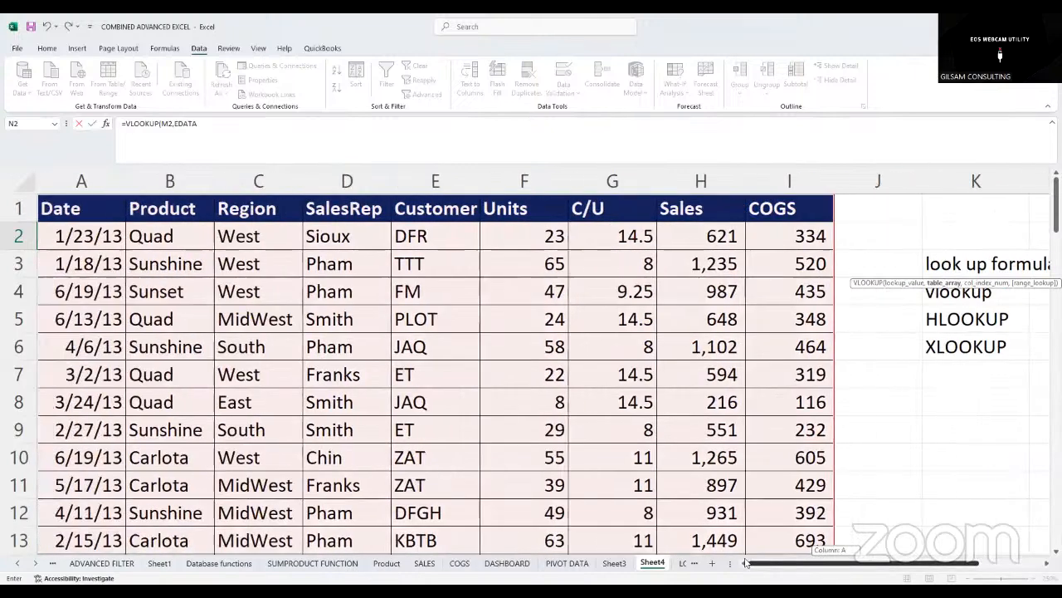
{"action": "left_click", "coordinate": [222, 123]}
{"action": "type", "text": ", 7"}
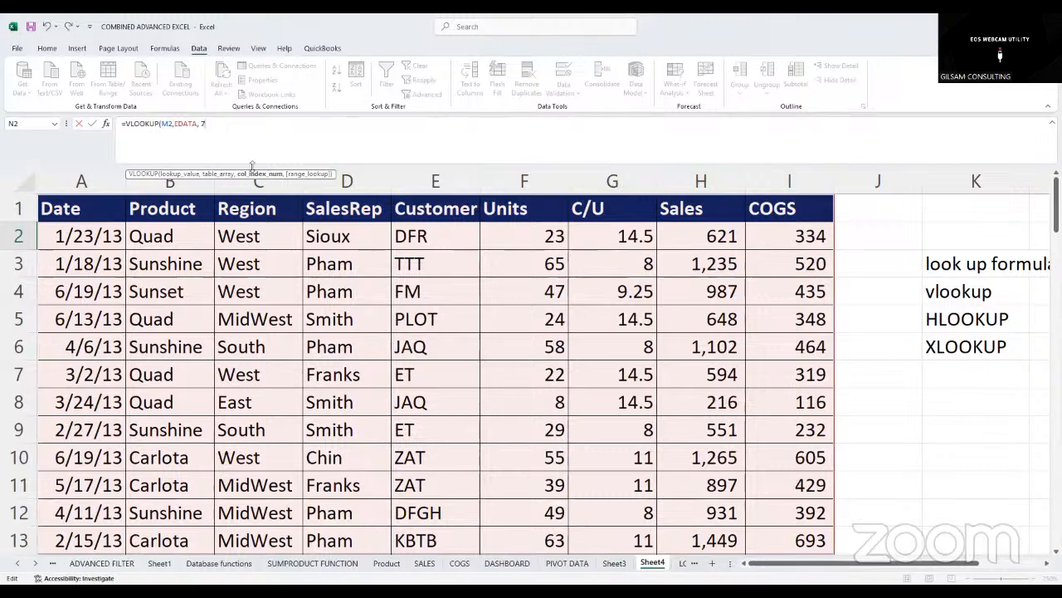
{"action": "type", "text": ","}
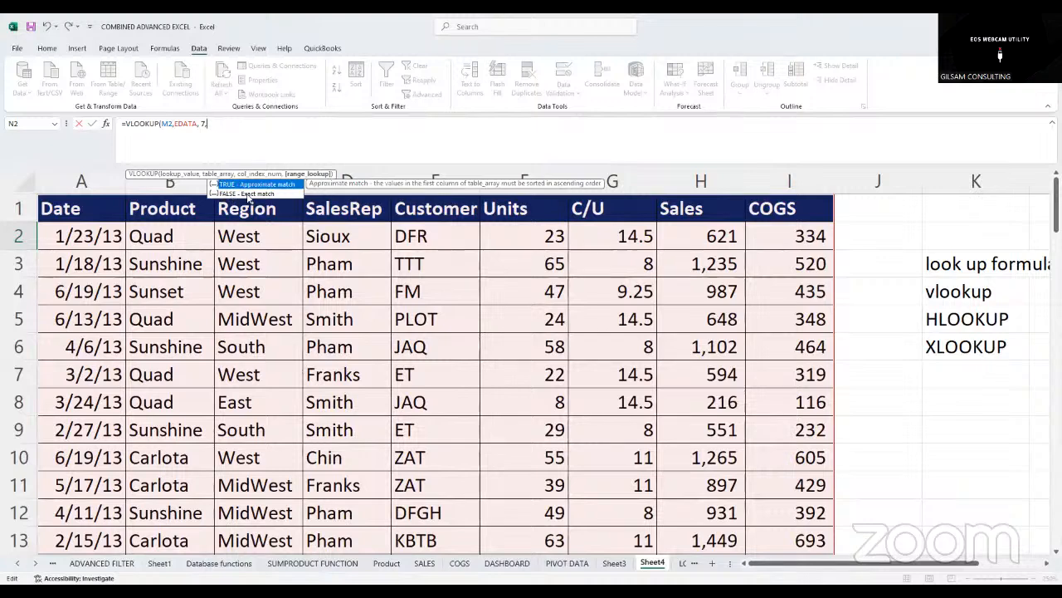
{"action": "left_click", "coordinate": [247, 194]}
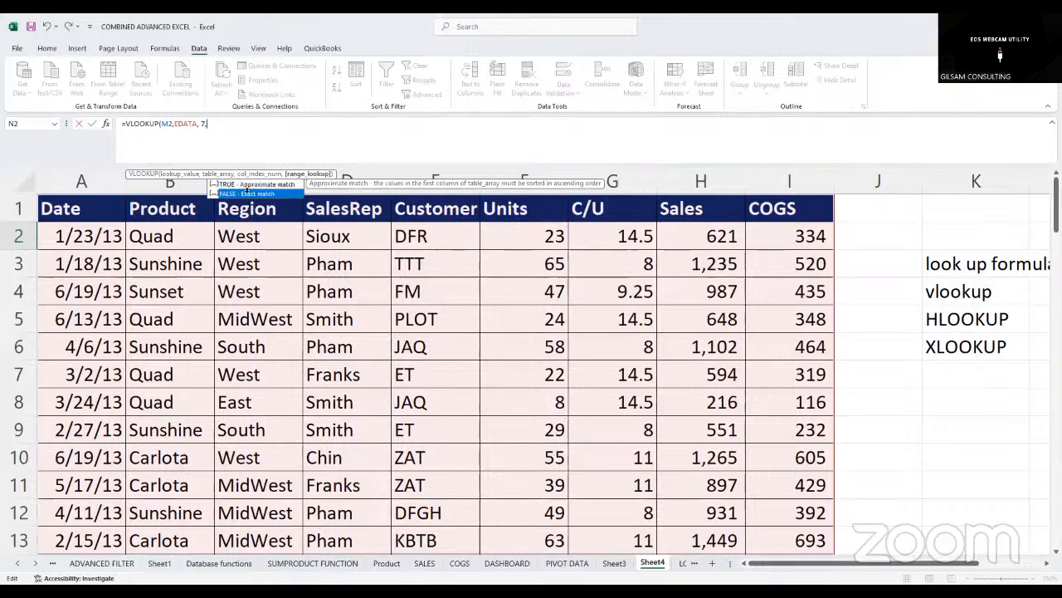
{"action": "double_click", "coordinate": [247, 194]}
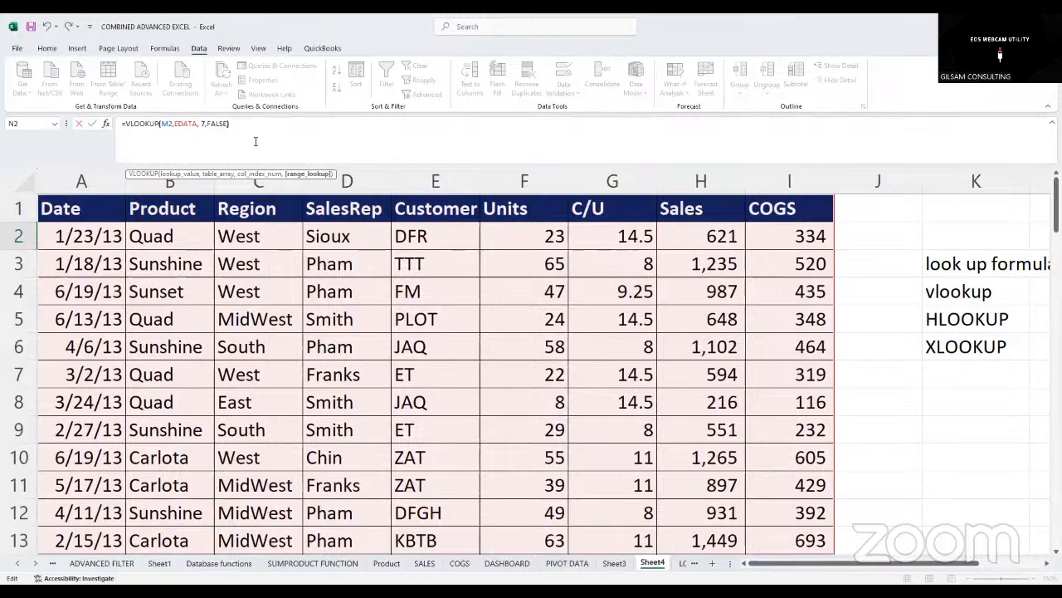
{"action": "key", "text": "Return"}
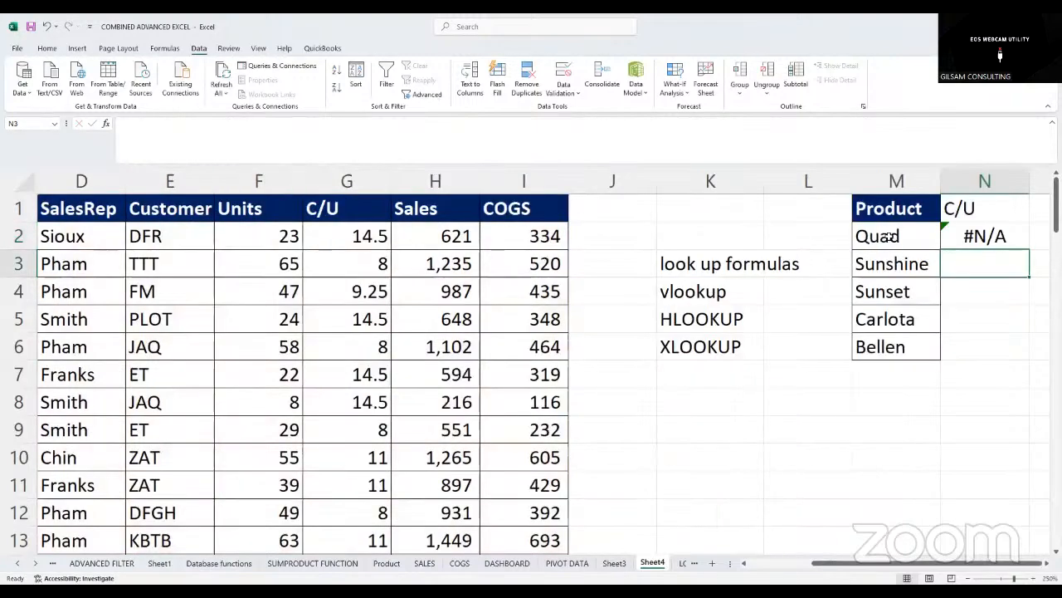
Replace EDATA in the N2 VLOOKUP with the direct range A2:I86 as the table array
{"action": "scroll", "coordinate": [888, 236], "scroll_direction": "right", "scroll_amount": 2}
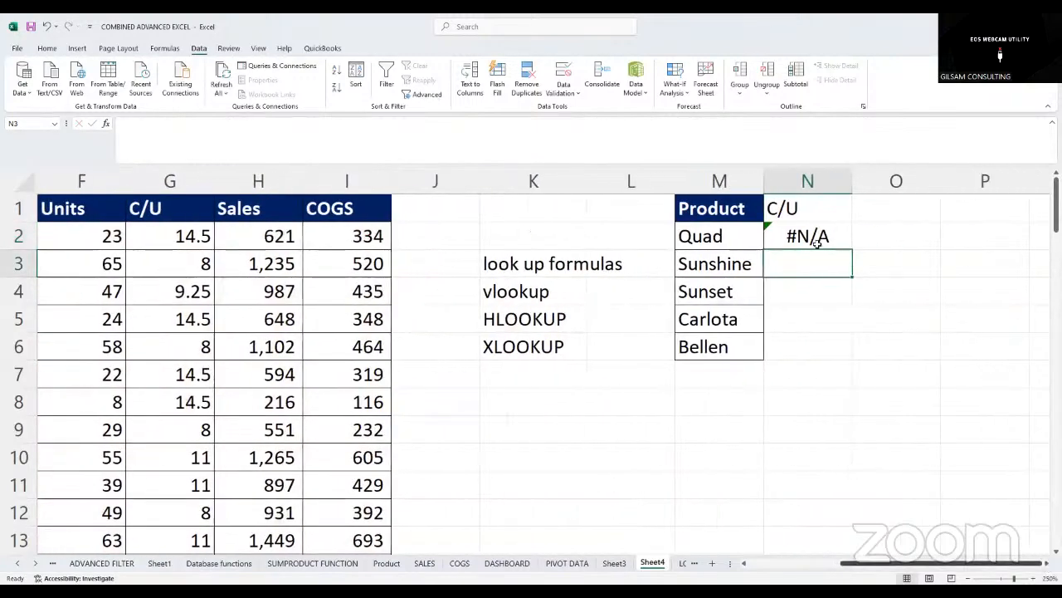
{"action": "left_click", "coordinate": [817, 242]}
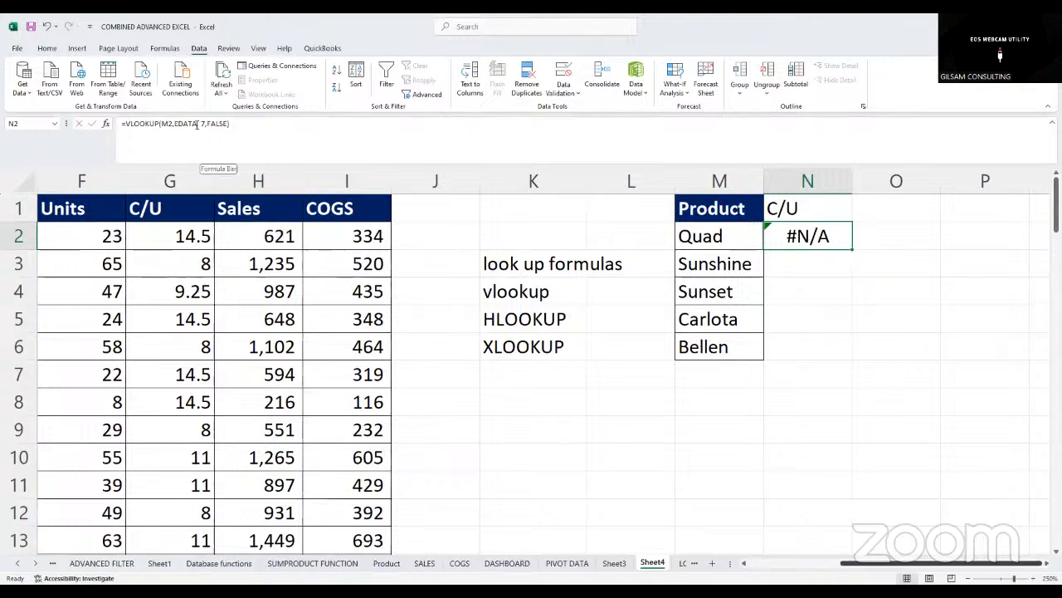
{"action": "left_click", "coordinate": [197, 124]}
{"action": "key", "text": "BackSpace"}
{"action": "key", "text": "BackSpace"}
{"action": "key", "text": "BackSpace"}
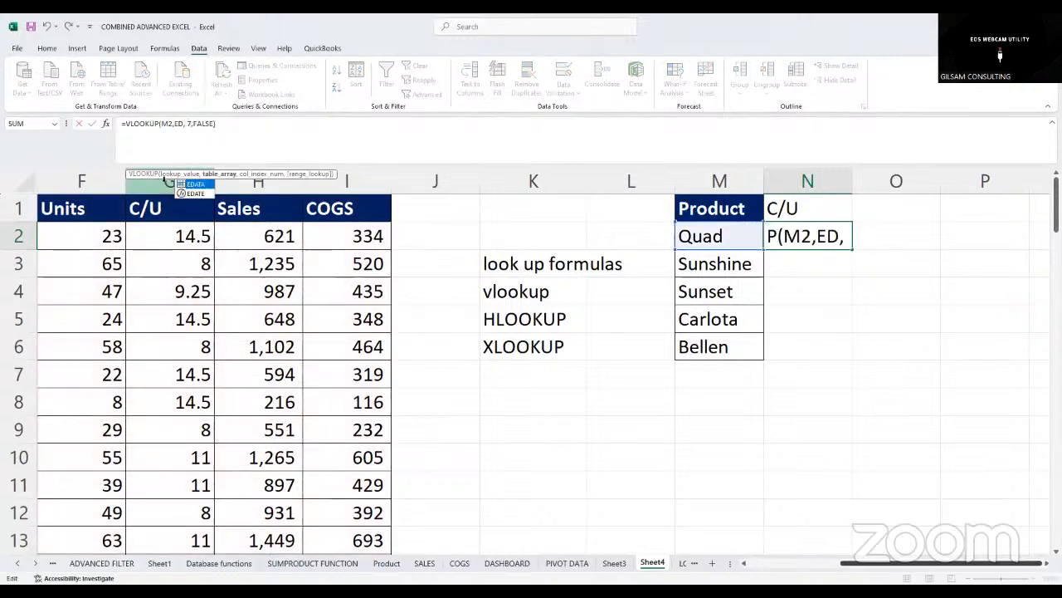
{"action": "key", "text": "BackSpace"}
{"action": "key", "text": "BackSpace"}
{"action": "left_click_drag", "start_coordinate": [839, 562], "coordinate": [730, 552]}
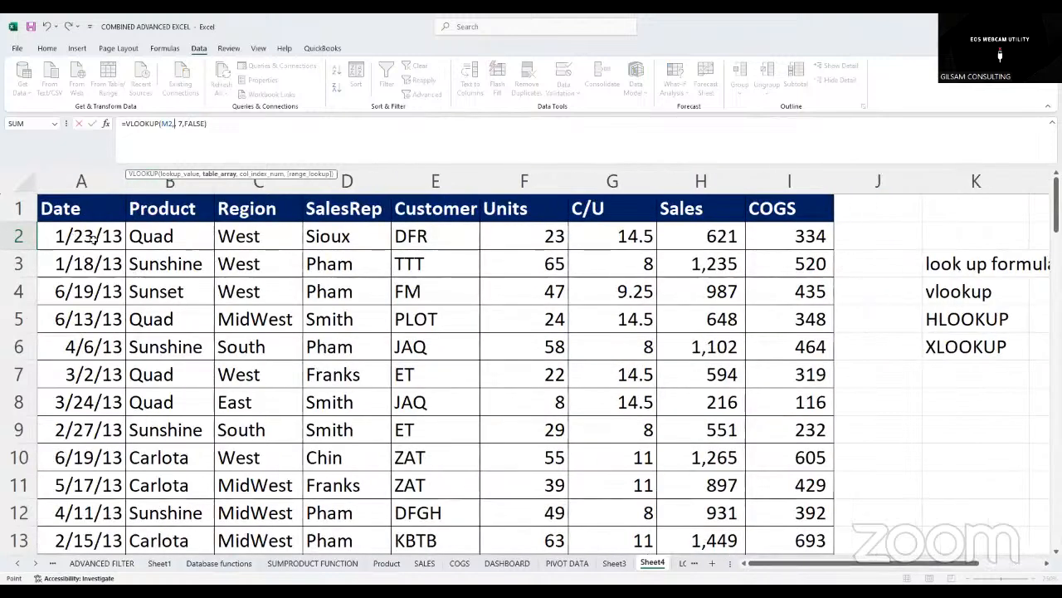
{"action": "left_click_drag", "start_coordinate": [93, 238], "coordinate": [784, 239]}
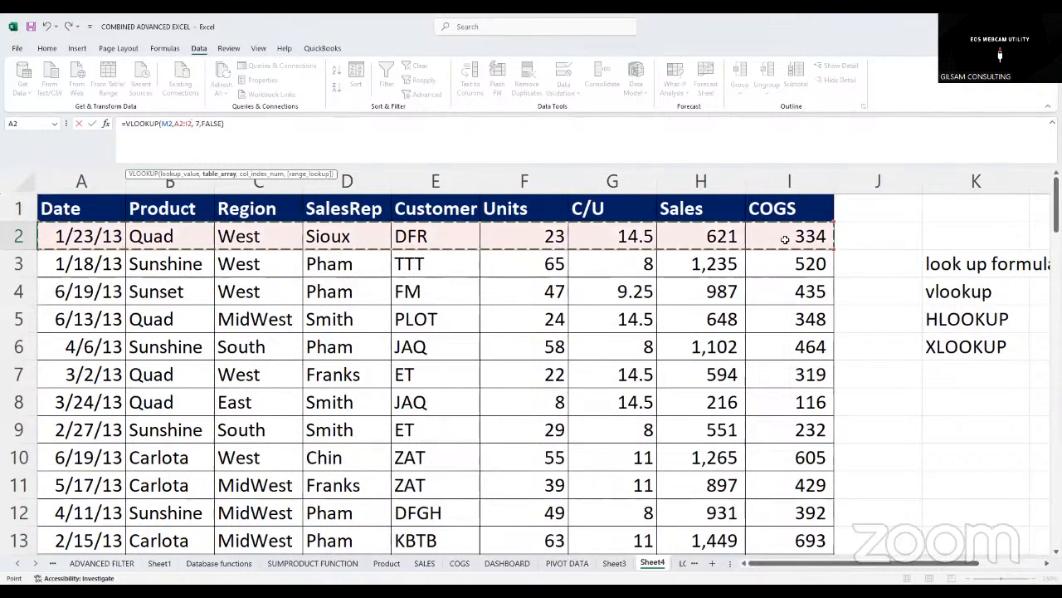
{"action": "key", "text": "ctrl+shift+Down"}
{"action": "scroll", "coordinate": [866, 334], "scroll_direction": "up", "scroll_amount": 2}
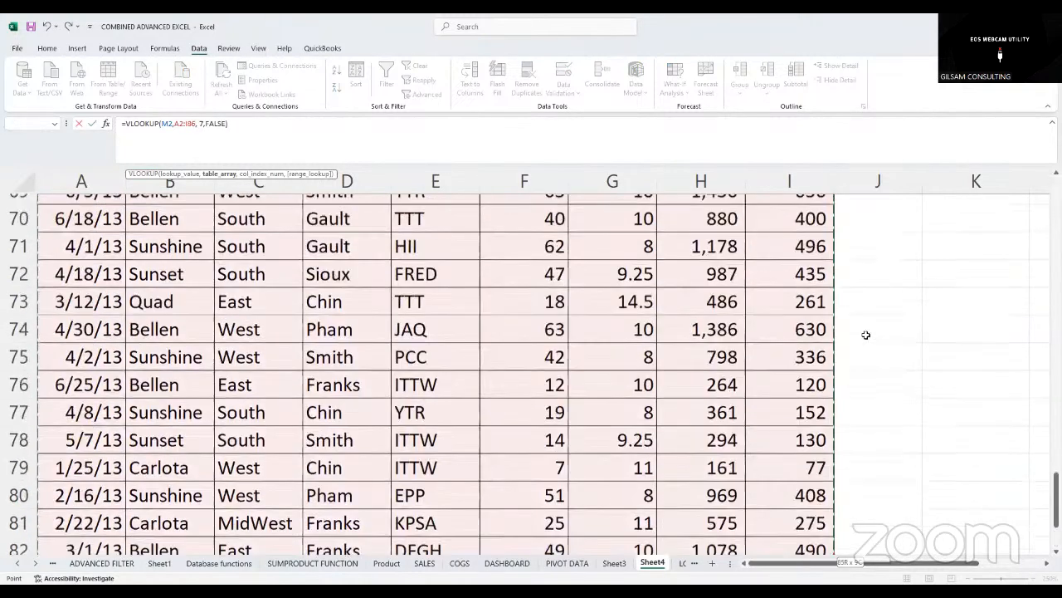
{"action": "scroll", "coordinate": [866, 335], "scroll_direction": "up", "scroll_amount": 20}
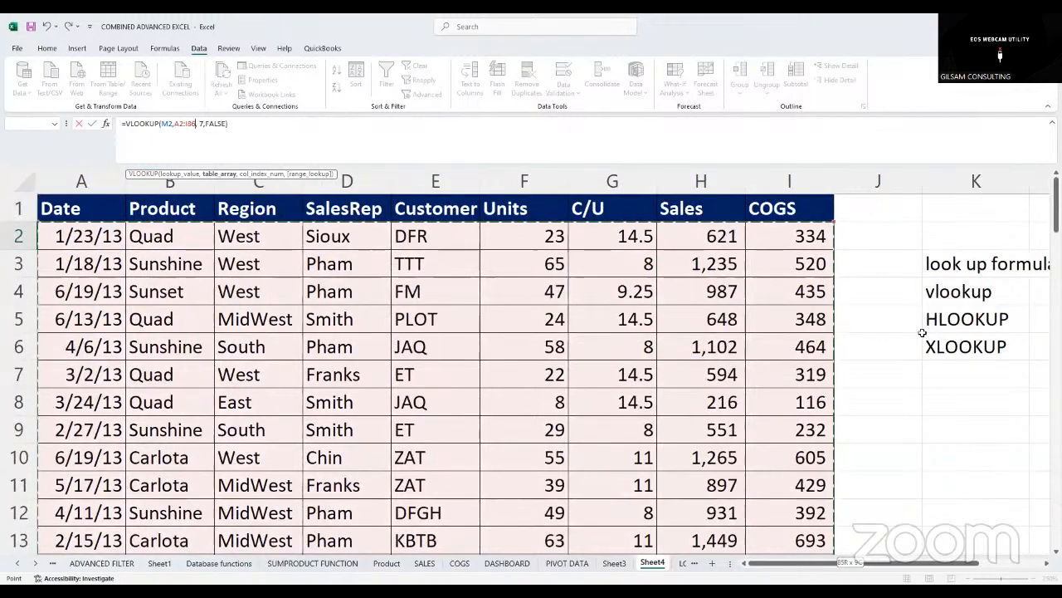
{"action": "key", "text": "Return"}
{"action": "key", "text": "Up"}
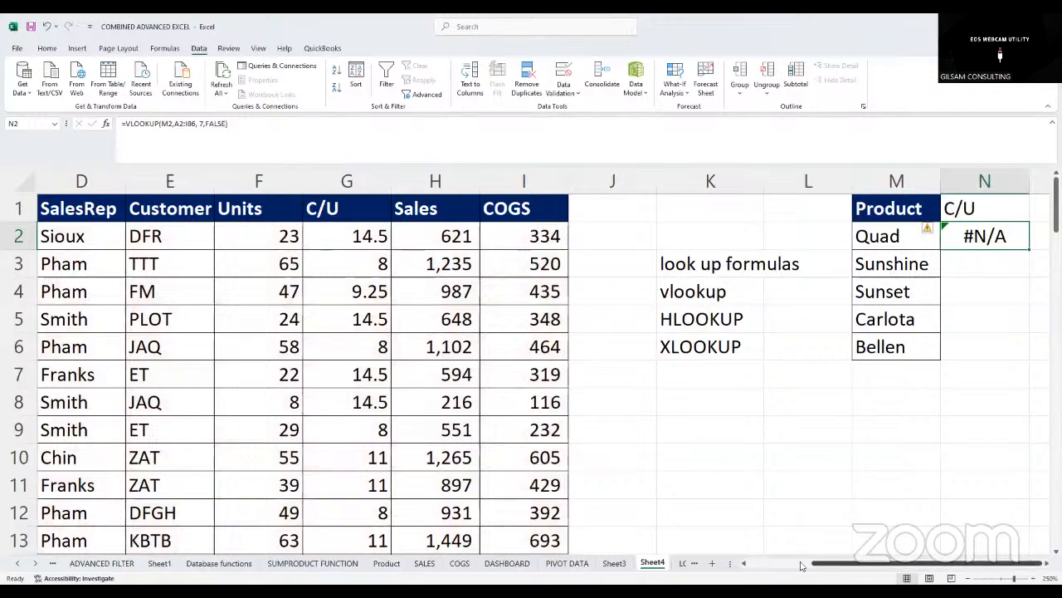
Change the table array of the N2 VLOOKUP to B2:I86 so the range starts at the Product column
{"action": "left_click", "coordinate": [763, 566]}
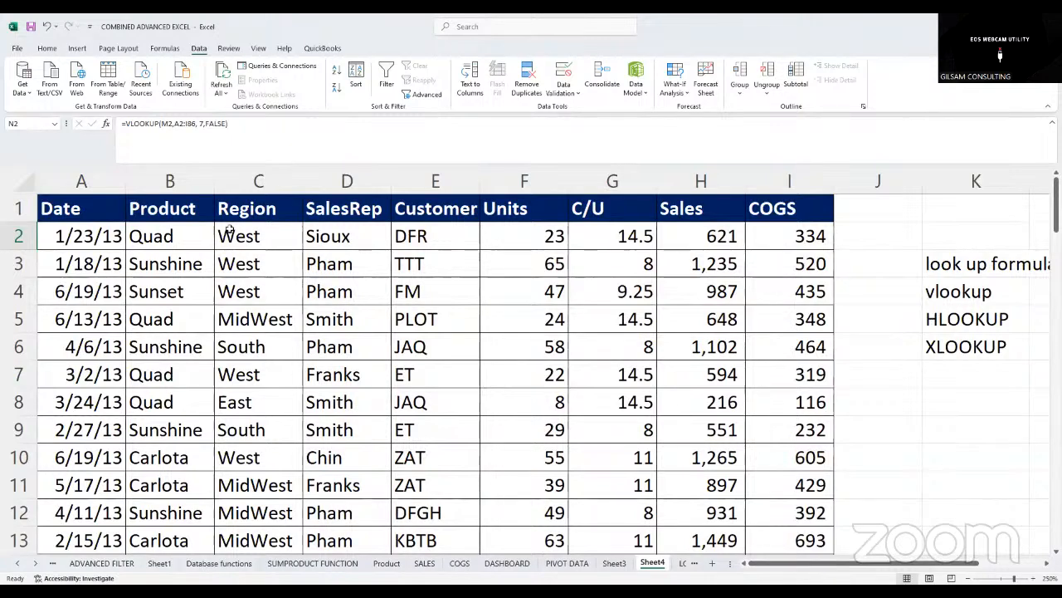
{"action": "left_click_drag", "start_coordinate": [176, 236], "coordinate": [678, 242]}
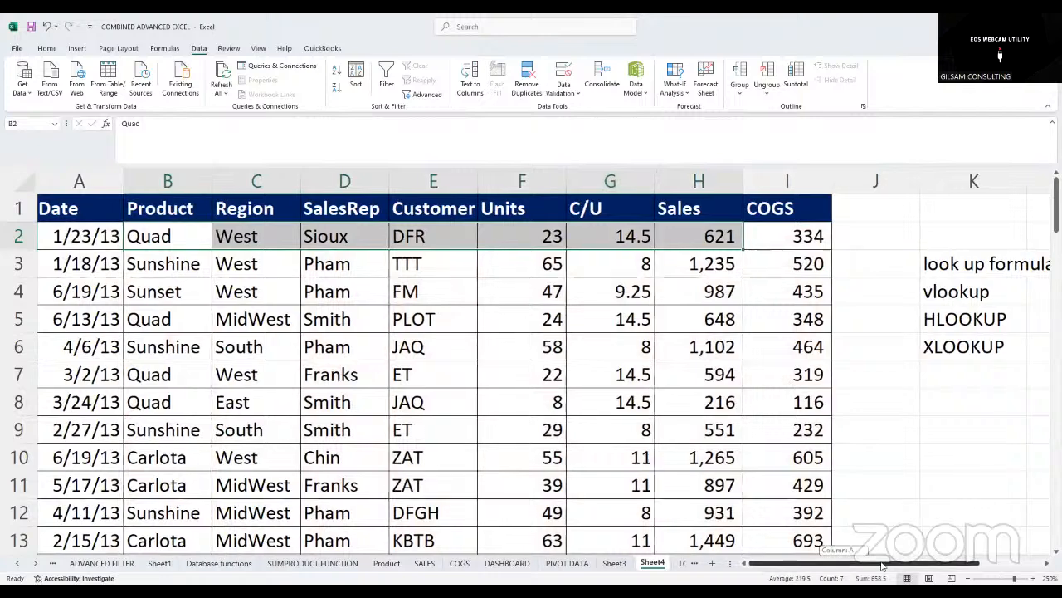
{"action": "left_click_drag", "start_coordinate": [855, 563], "coordinate": [919, 563]}
{"action": "left_click", "coordinate": [972, 237]}
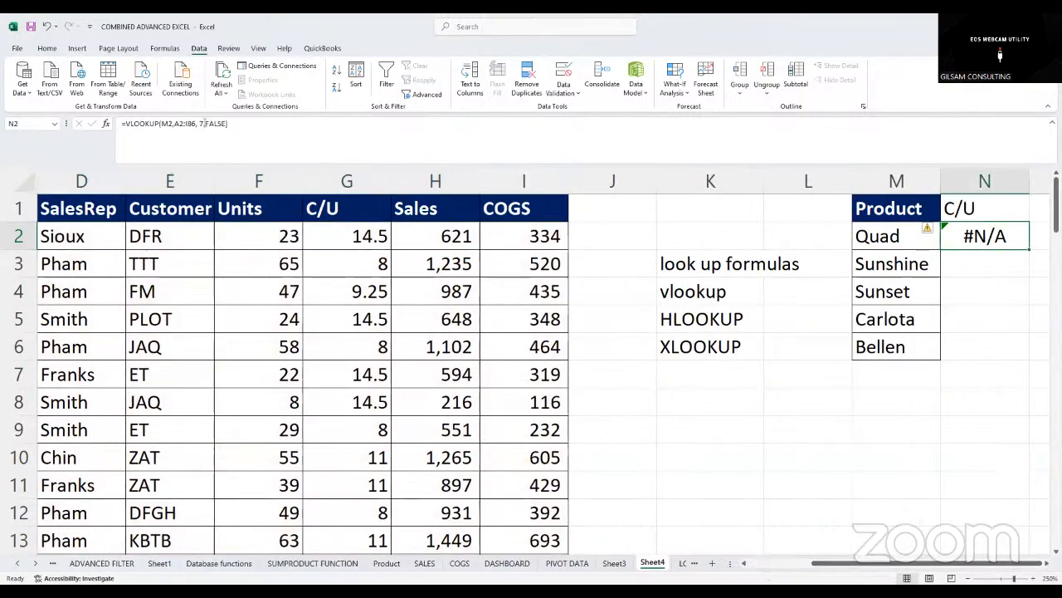
{"action": "left_click", "coordinate": [199, 122]}
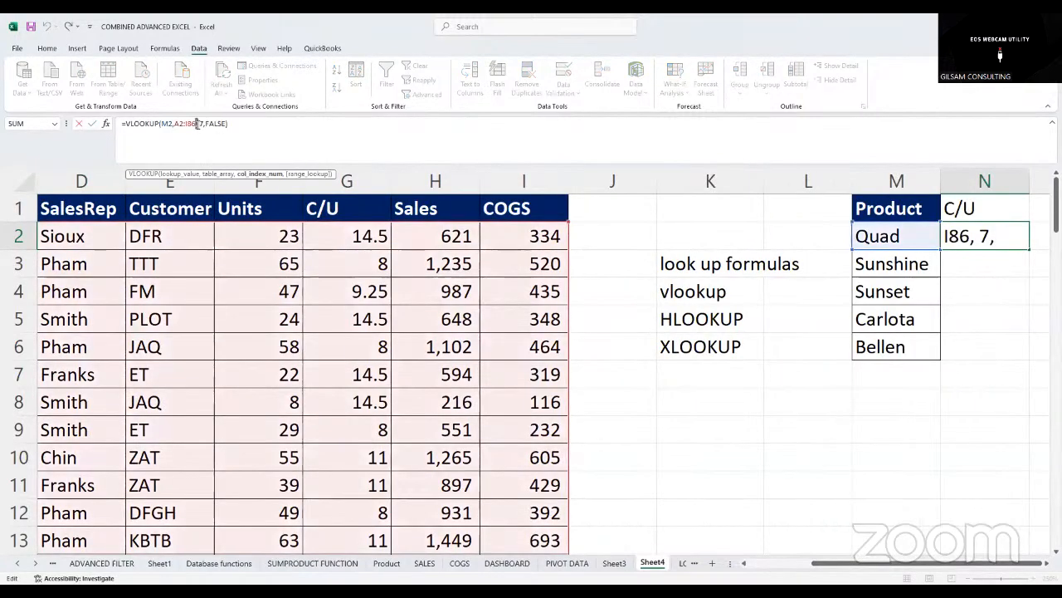
{"action": "left_click", "coordinate": [195, 123]}
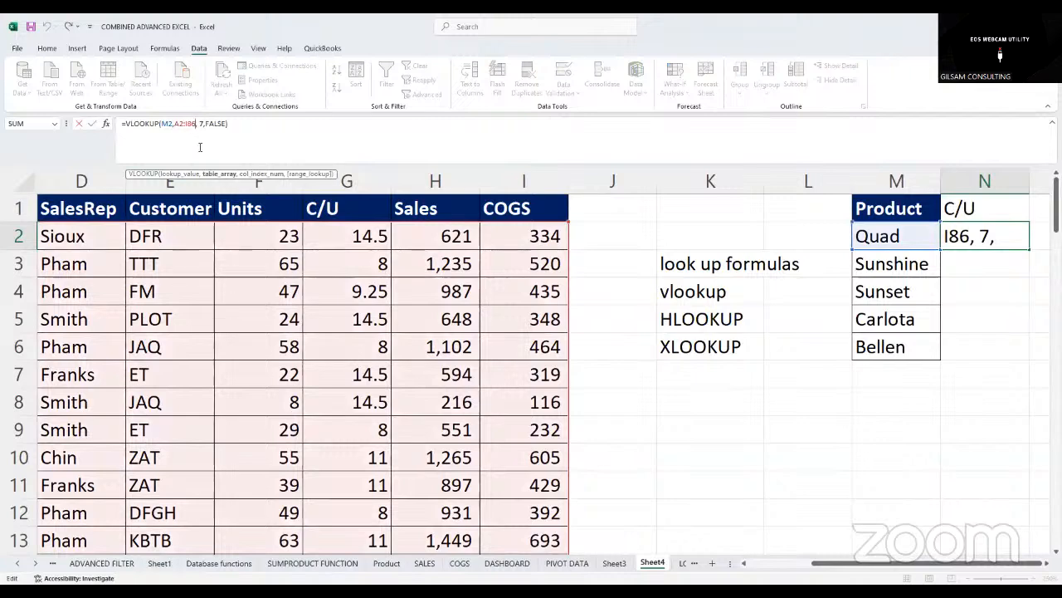
{"action": "key", "text": "BackSpace"}
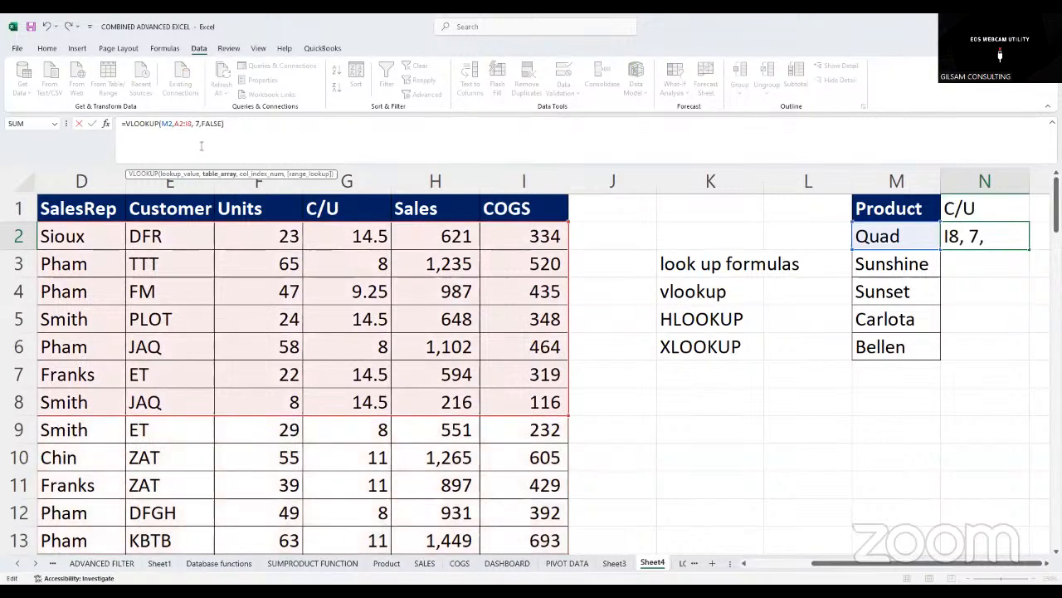
{"action": "key", "text": "BackSpace"}
{"action": "key", "text": "BackSpace"}
{"action": "key", "text": "BackSpace"}
{"action": "key", "text": "BackSpace"}
{"action": "key", "text": "BackSpace"}
{"action": "scroll", "coordinate": [598, 512], "scroll_direction": "left", "scroll_amount": 3}
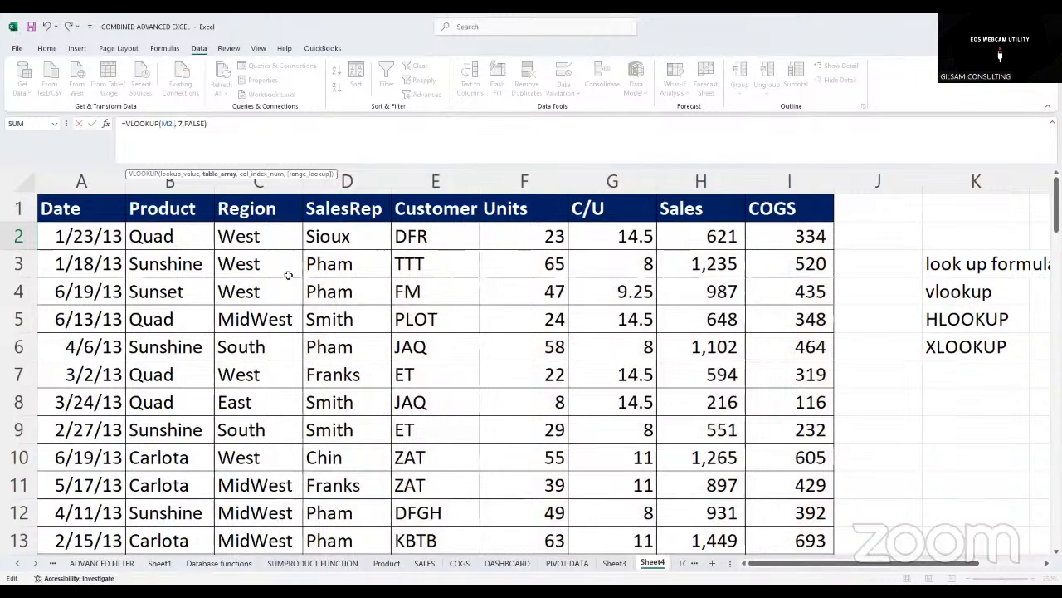
{"action": "left_click", "coordinate": [166, 234]}
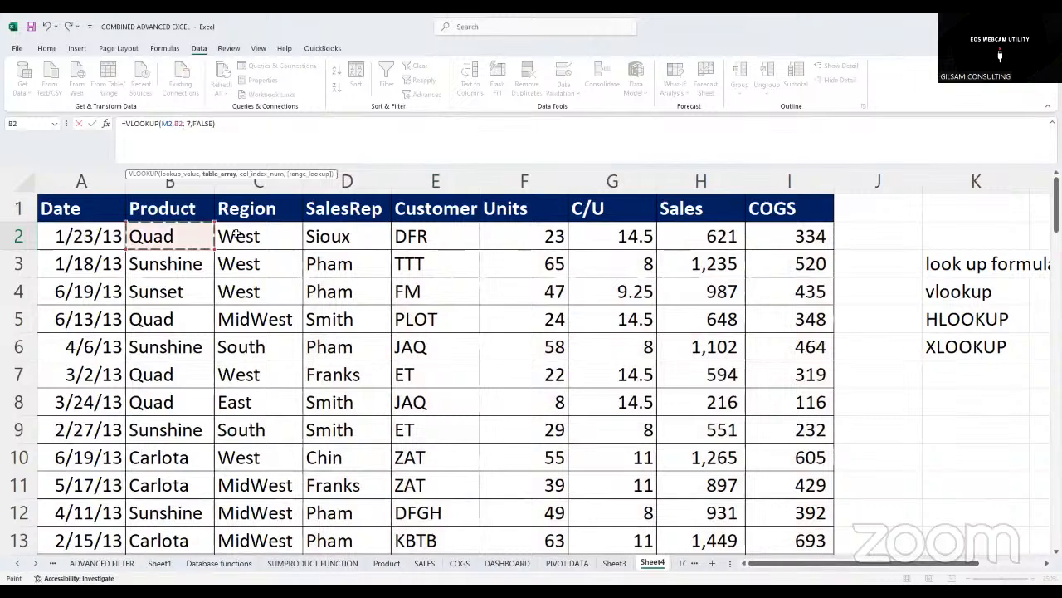
{"action": "left_click", "coordinate": [789, 234], "text": "shift"}
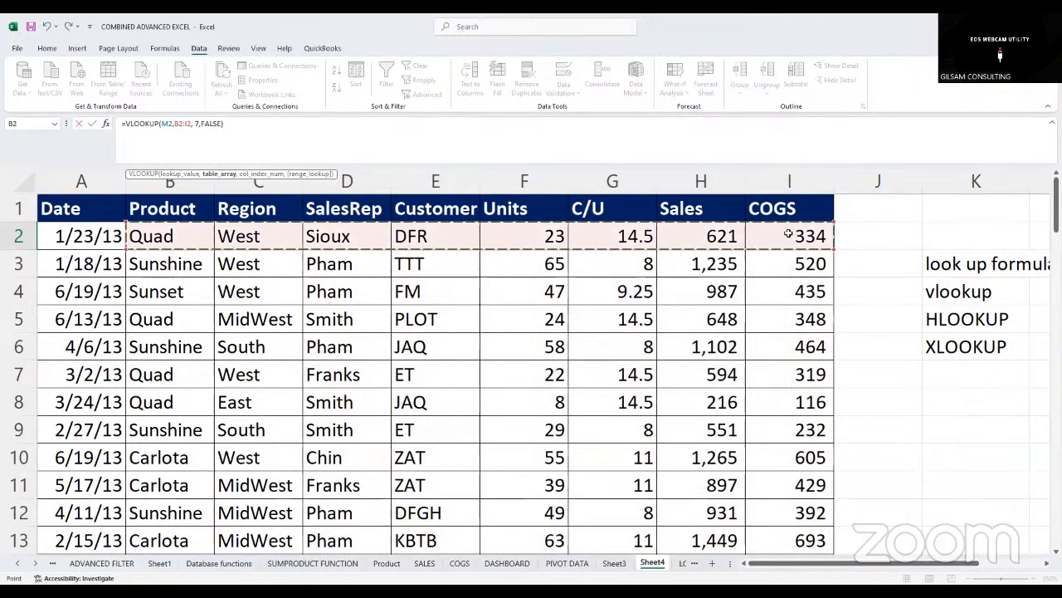
{"action": "key", "text": "ctrl+shift+Down"}
{"action": "key", "text": "Return"}
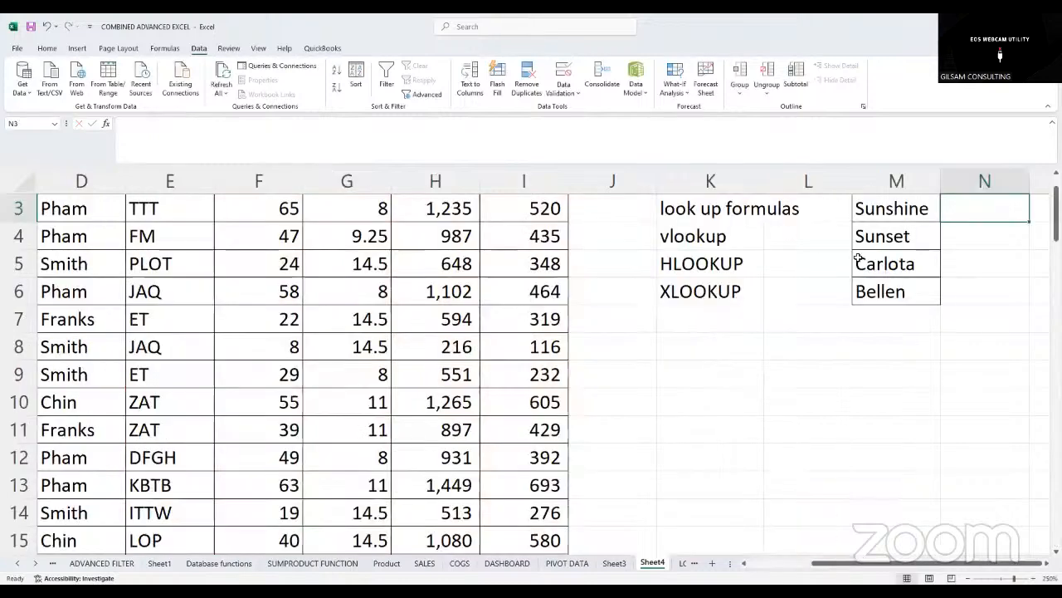
{"action": "scroll", "coordinate": [854, 273], "scroll_direction": "up", "scroll_amount": 1}
{"action": "left_click", "coordinate": [996, 236]}
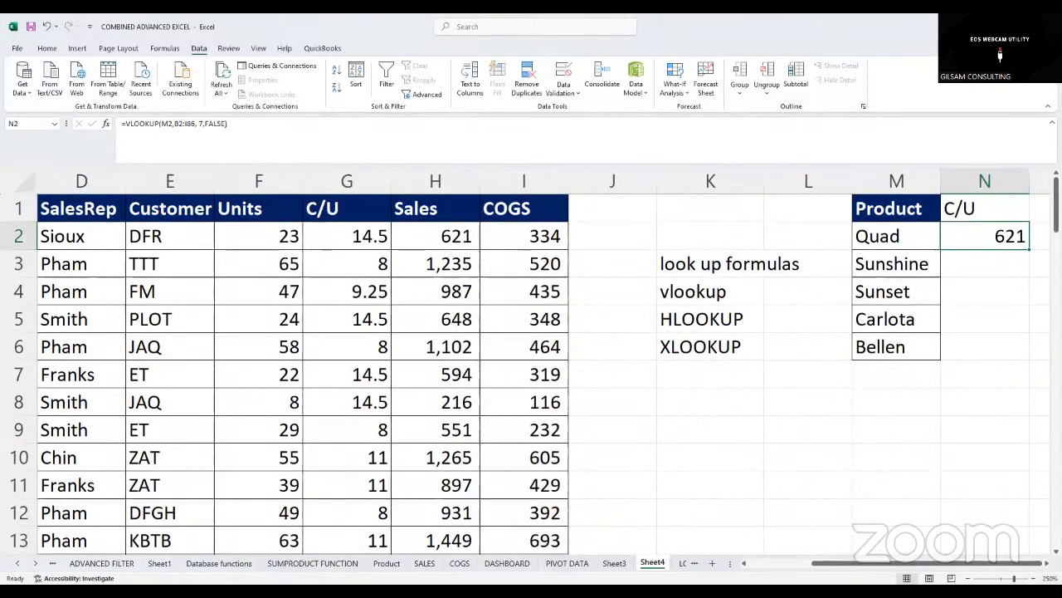
{"action": "scroll", "coordinate": [775, 325], "scroll_direction": "right", "scroll_amount": 2}
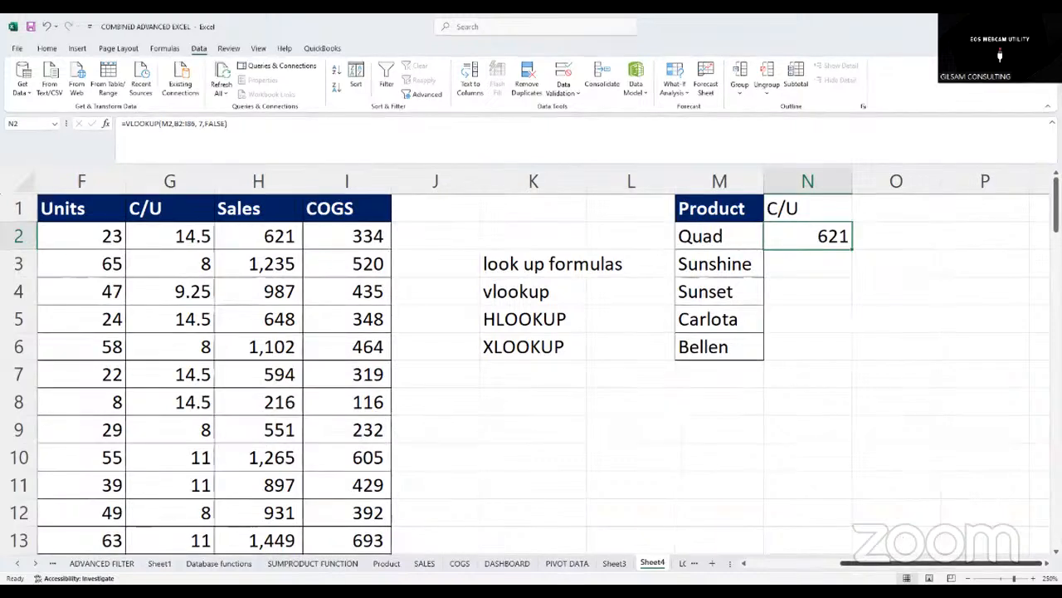
{"action": "left_click_drag", "start_coordinate": [871, 563], "coordinate": [871, 563]}
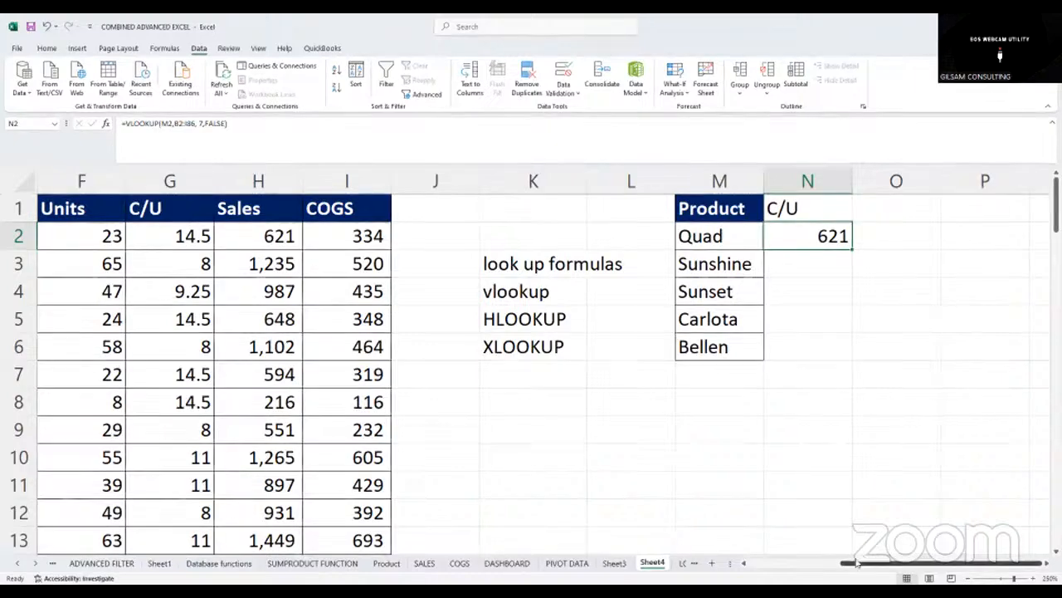
Change the column index of the N2 VLOOKUP to 6 so it returns the C/U column
{"action": "left_click_drag", "start_coordinate": [857, 563], "coordinate": [756, 558]}
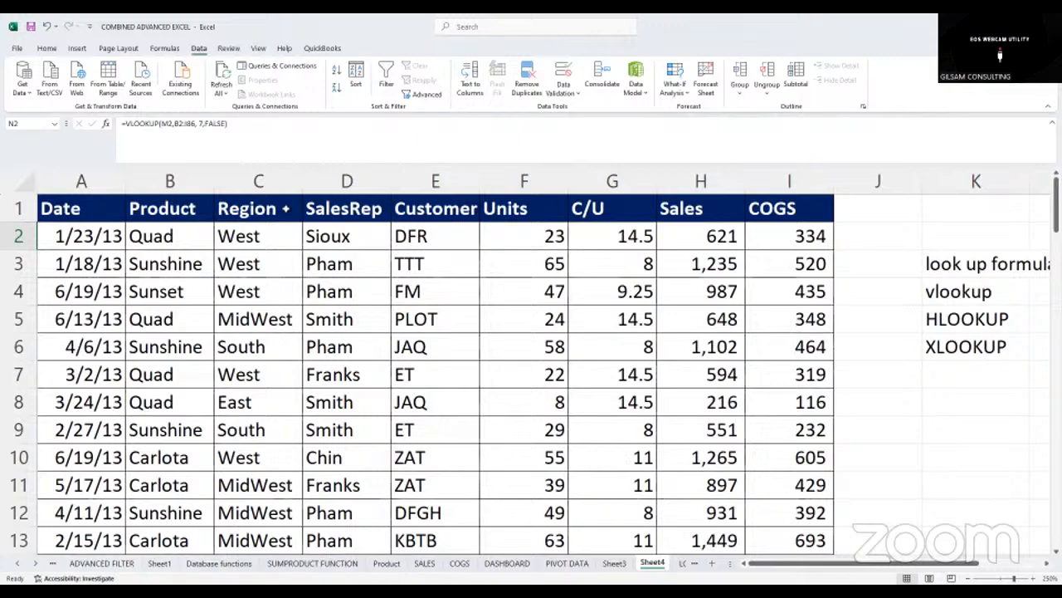
{"action": "left_click_drag", "start_coordinate": [790, 561], "coordinate": [878, 562]}
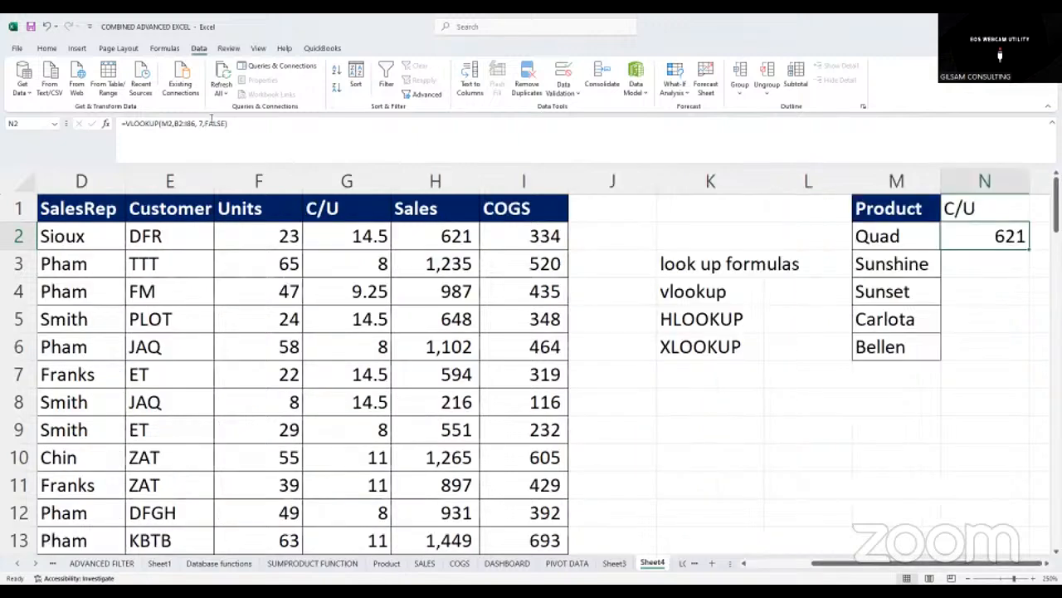
{"action": "left_click", "coordinate": [200, 123]}
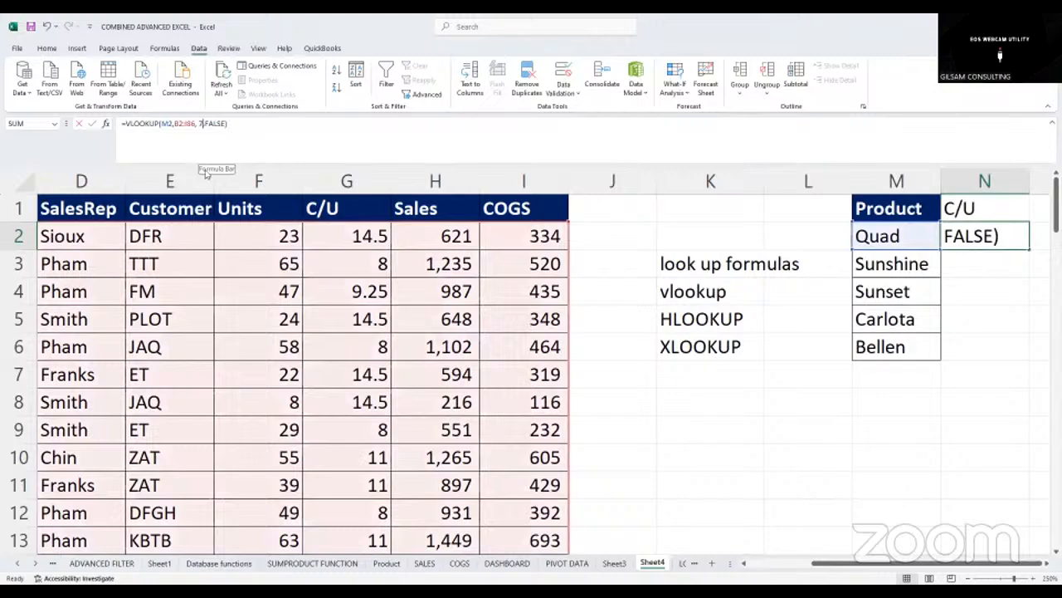
{"action": "key", "text": "BackSpace"}
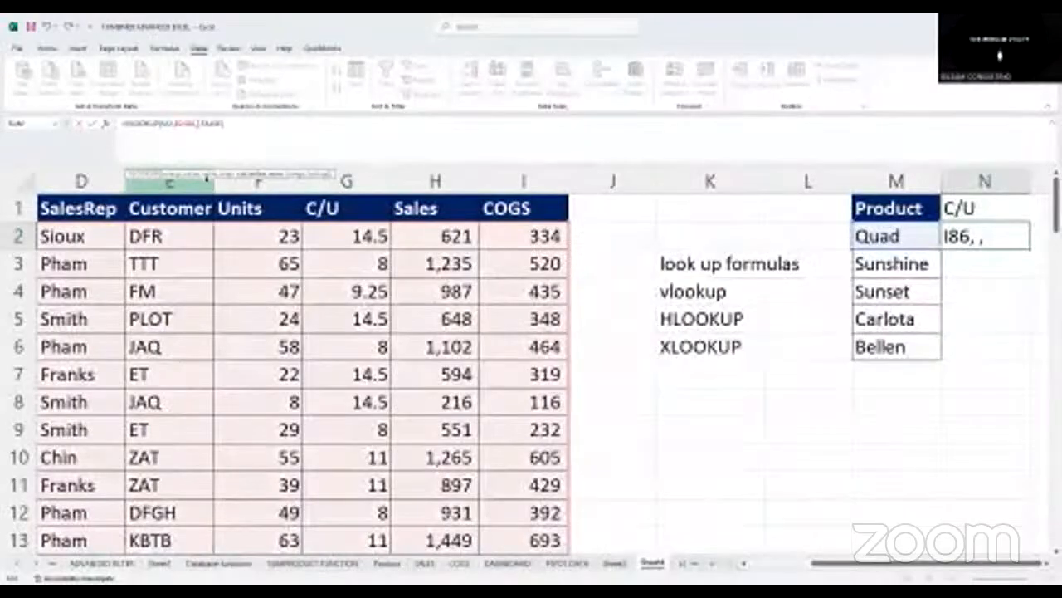
{"action": "type", "text": "6"}
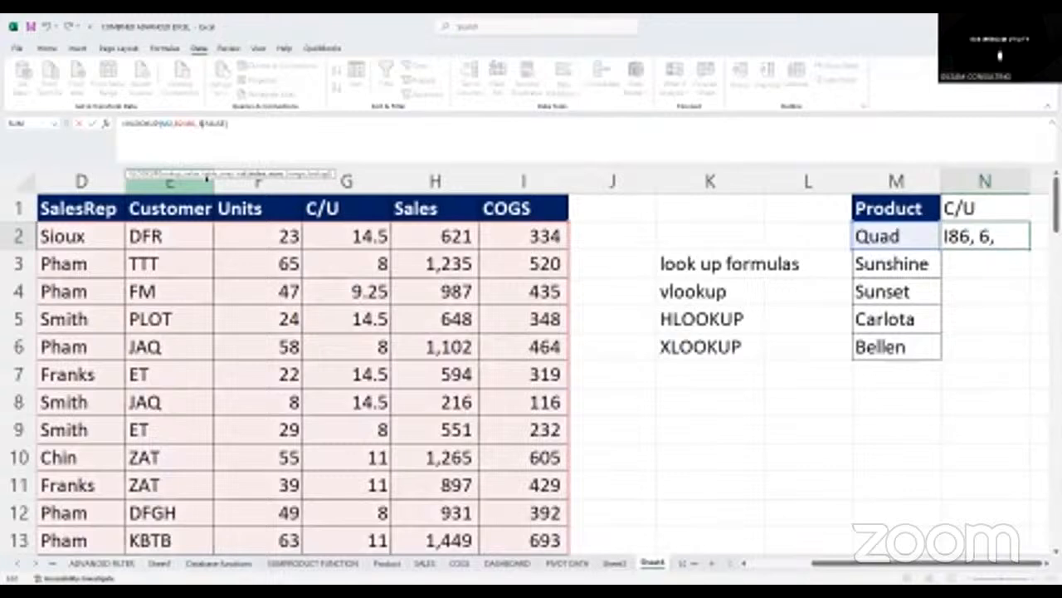
{"action": "key", "text": "Return"}
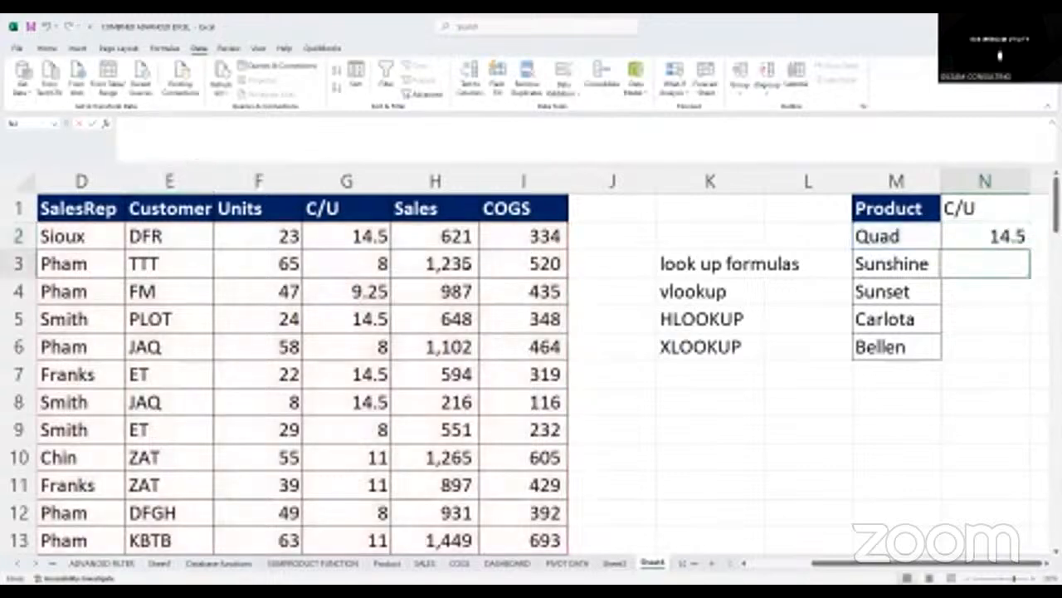
Check the N2 result against the first Quad row's C/U, and fill the VLOOKUP down through N6
{"action": "left_click", "coordinate": [386, 264]}
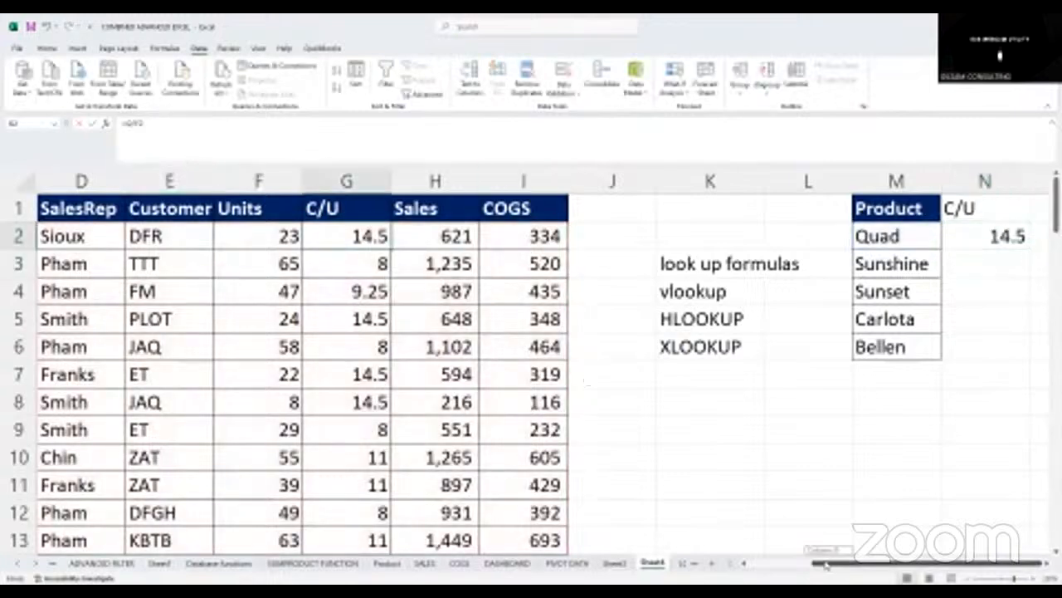
{"action": "scroll", "coordinate": [390, 264], "scroll_direction": "left", "scroll_amount": 3}
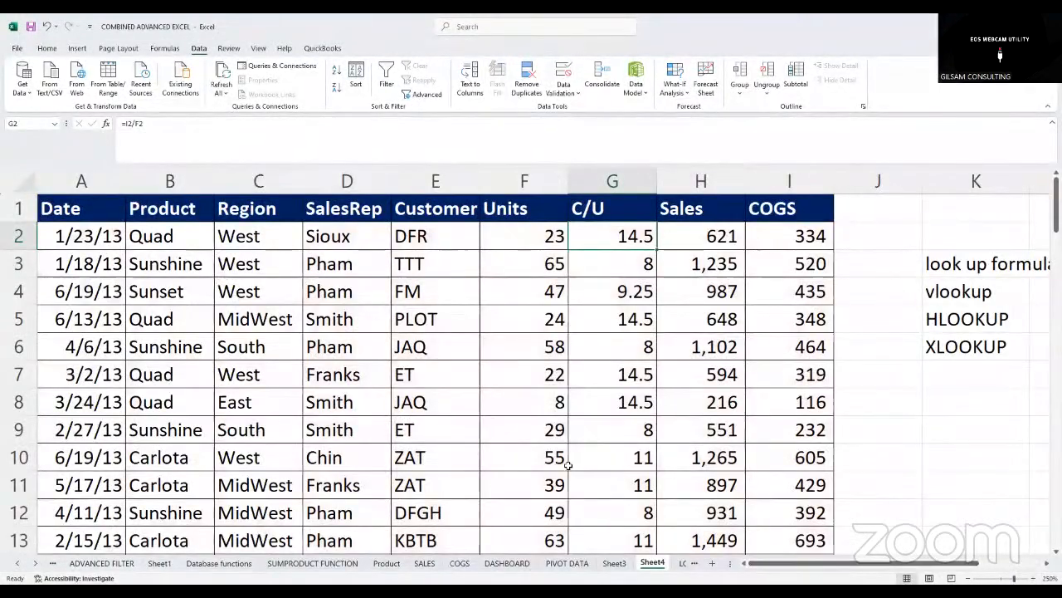
{"action": "left_click", "coordinate": [170, 237]}
{"action": "left_click", "coordinate": [627, 232]}
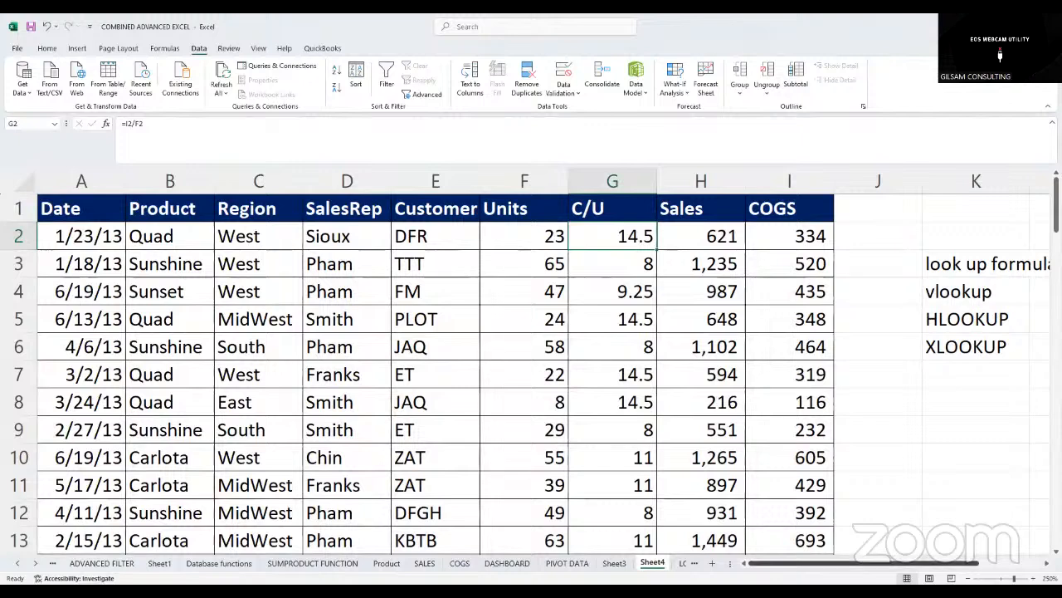
{"action": "scroll", "coordinate": [986, 243], "scroll_direction": "right", "scroll_amount": 3}
{"action": "left_click", "coordinate": [986, 243]}
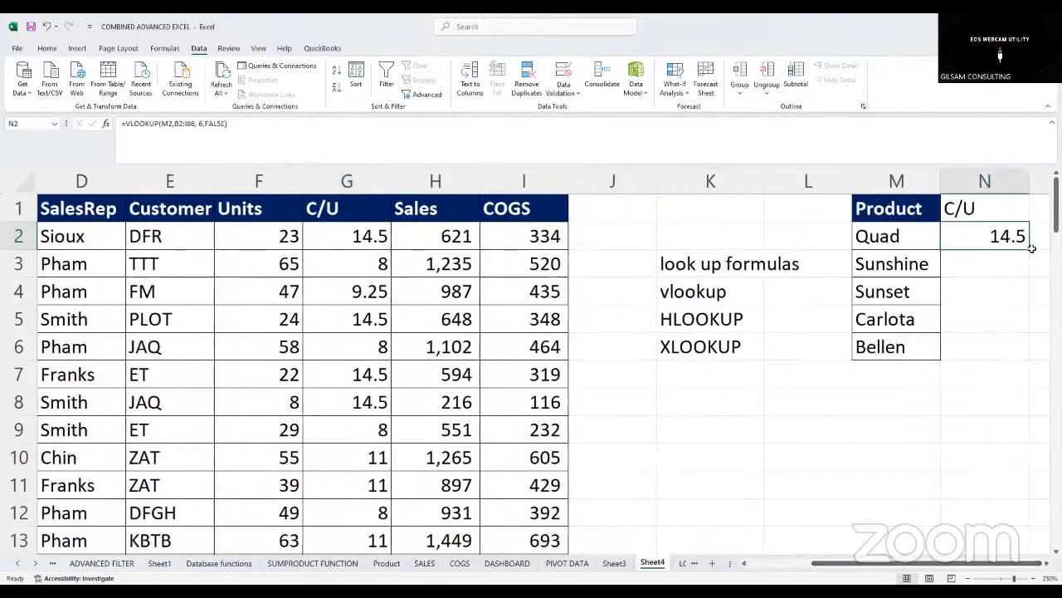
{"action": "left_click_drag", "start_coordinate": [1029, 249], "coordinate": [985, 355]}
{"action": "left_click", "coordinate": [894, 403]}
{"action": "left_click_drag", "start_coordinate": [1010, 288], "coordinate": [906, 284]}
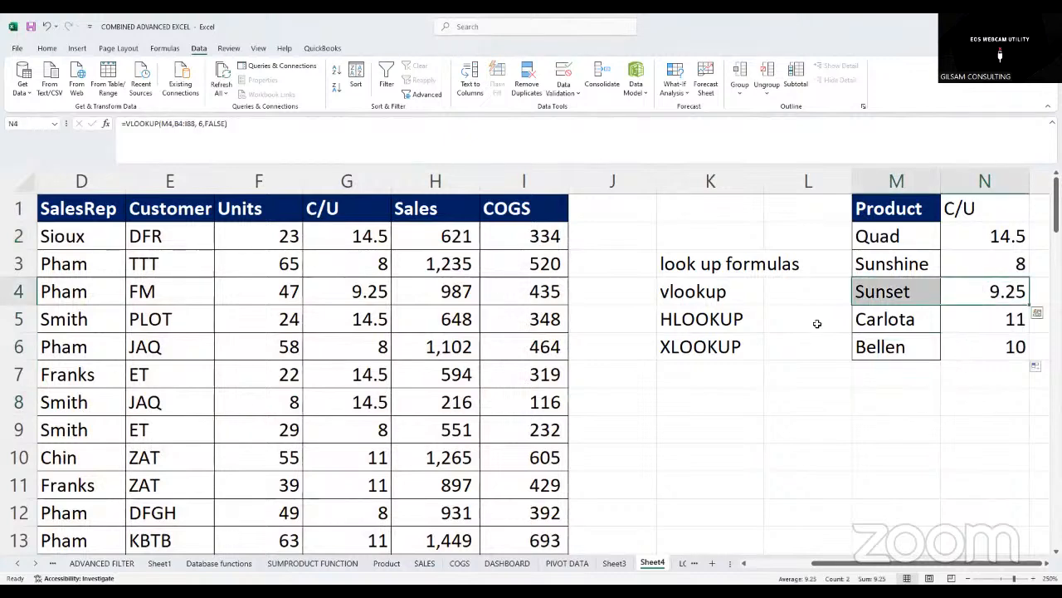
Color the font of the Sunshine record in B22:G22 red
{"action": "left_click_drag", "start_coordinate": [841, 563], "coordinate": [781, 564]}
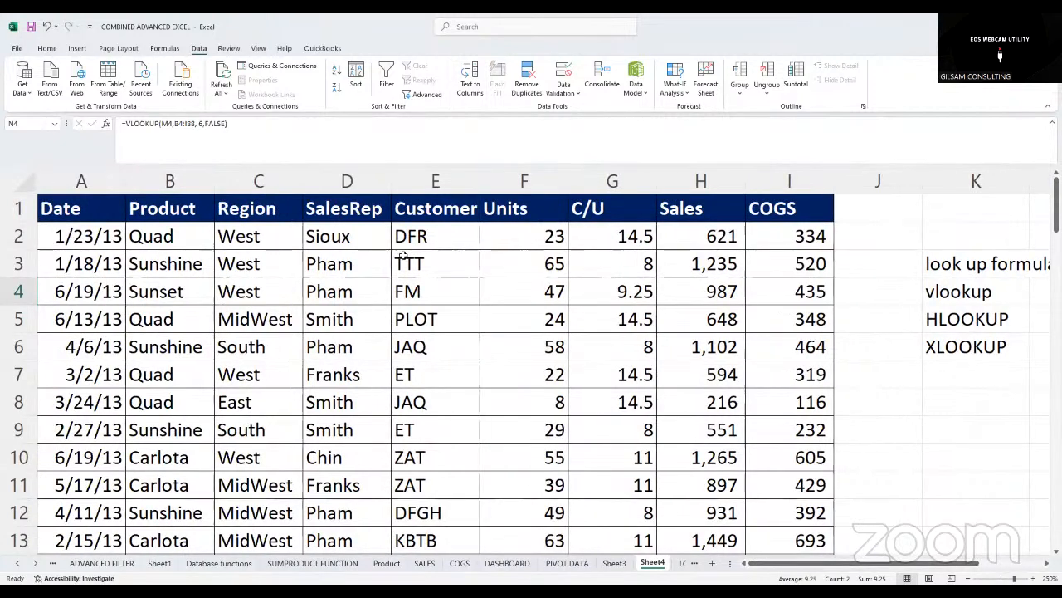
{"action": "left_click", "coordinate": [596, 428]}
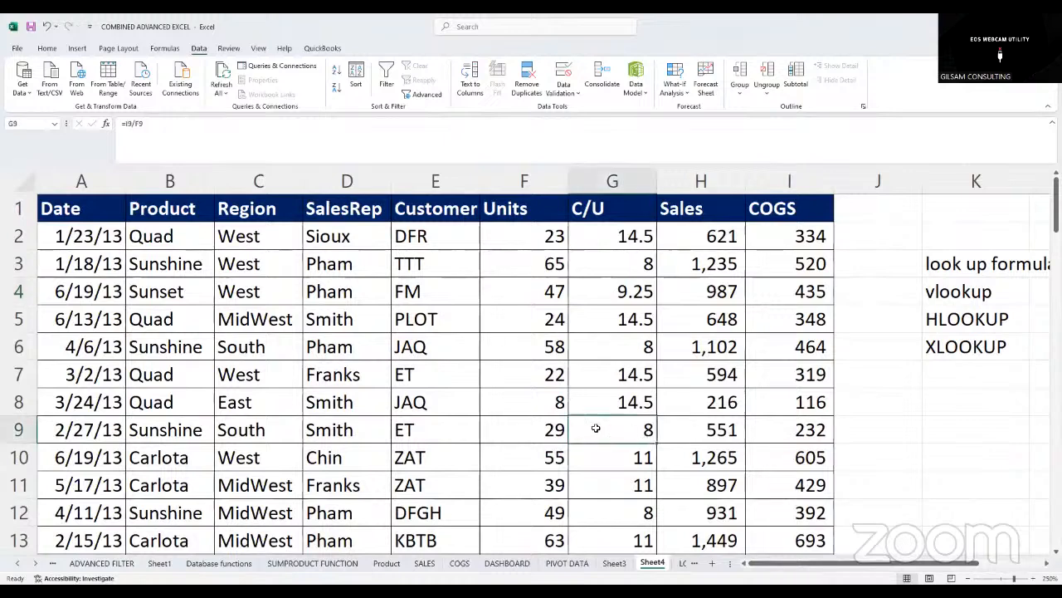
{"action": "scroll", "coordinate": [584, 419], "scroll_direction": "down", "scroll_amount": 4}
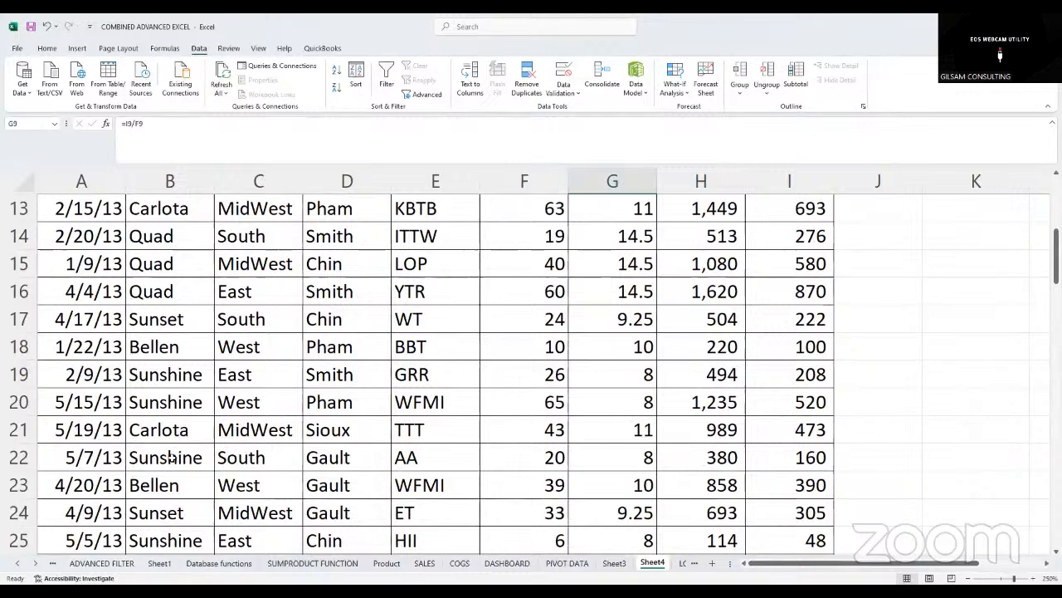
{"action": "left_click_drag", "start_coordinate": [178, 458], "coordinate": [585, 446]}
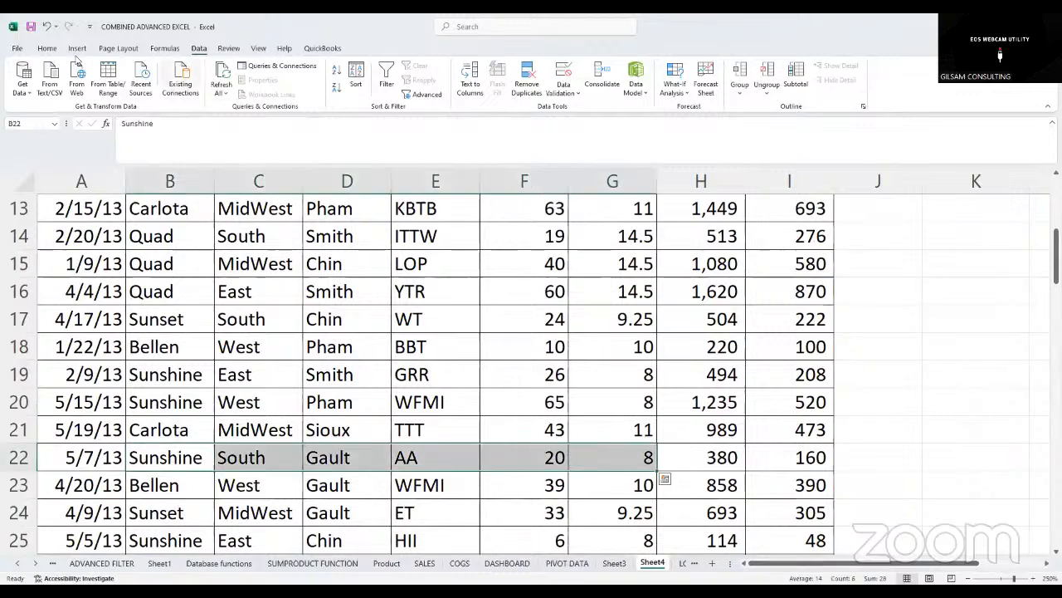
{"action": "left_click", "coordinate": [47, 48]}
{"action": "left_click", "coordinate": [211, 87]}
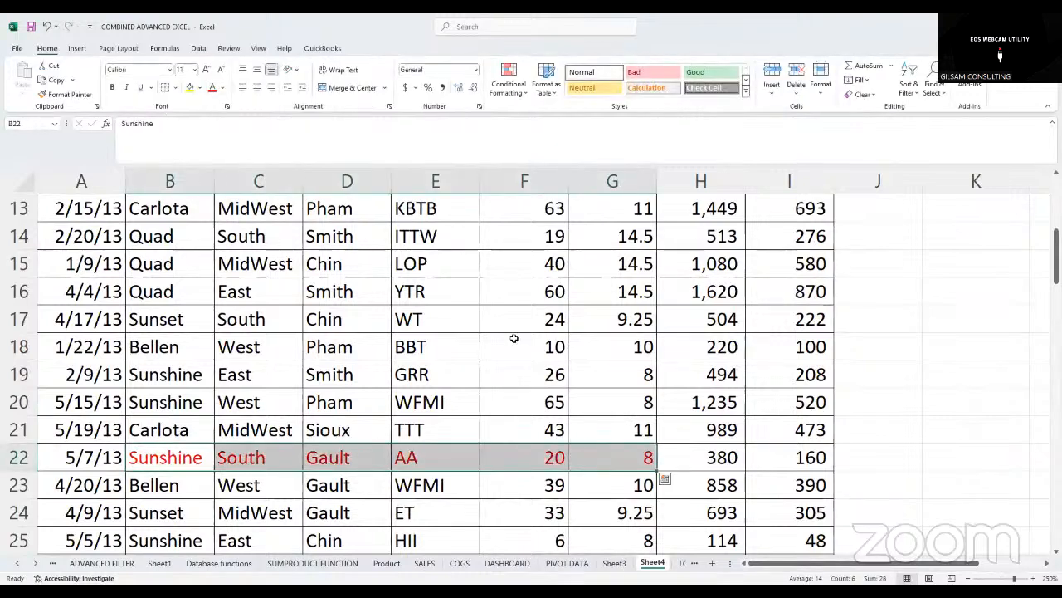
Color the font of the Sunshine records in B19:G19 and B12:G12 red as well
{"action": "left_click_drag", "start_coordinate": [631, 380], "coordinate": [170, 371]}
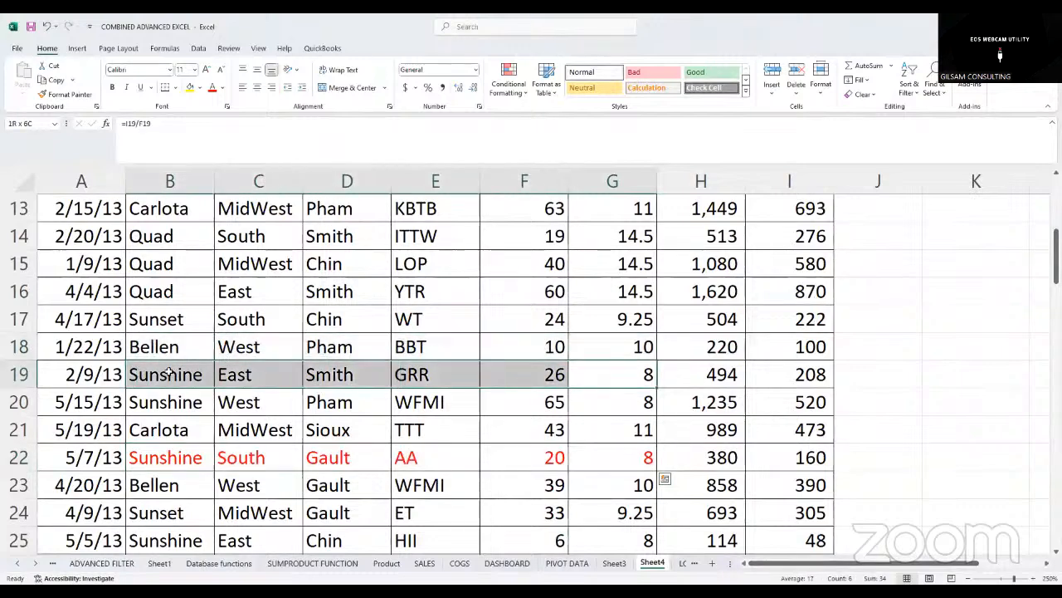
{"action": "left_click", "coordinate": [211, 87]}
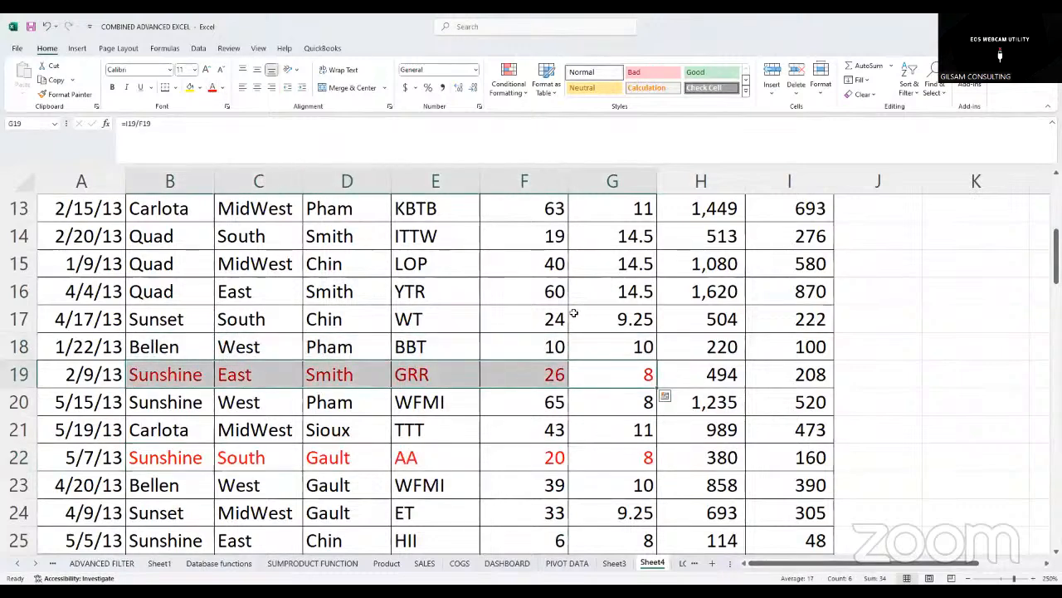
{"action": "scroll", "coordinate": [648, 357], "scroll_direction": "up", "scroll_amount": 2}
{"action": "left_click_drag", "start_coordinate": [440, 329], "coordinate": [196, 346]}
{"action": "left_click", "coordinate": [212, 88]}
{"action": "left_click", "coordinate": [697, 295]}
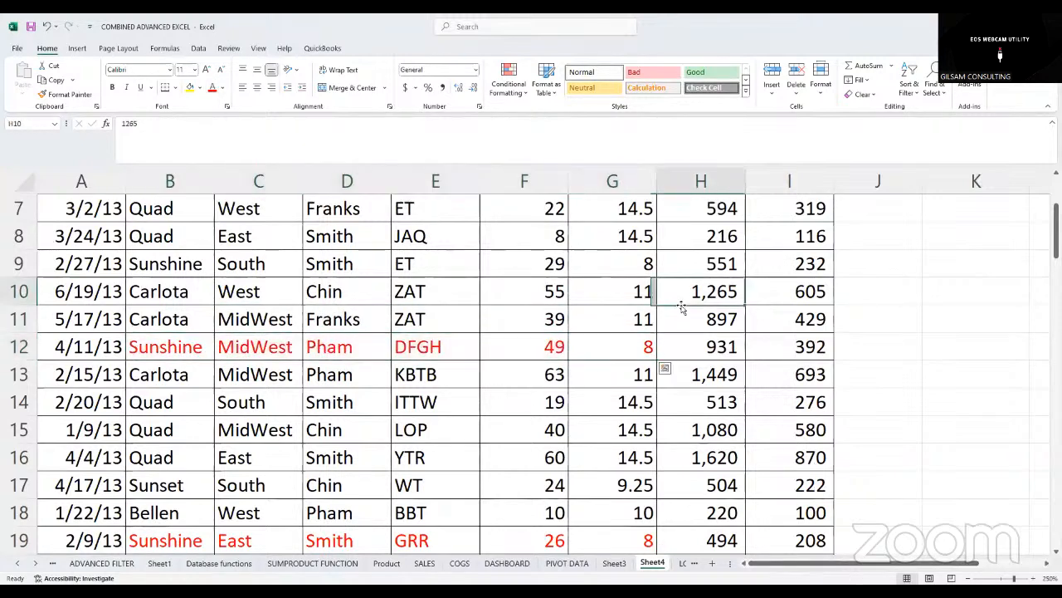
Apply all borders to the C/U column of the lookup table, N1:N6
{"action": "scroll", "coordinate": [1001, 548], "scroll_direction": "right", "scroll_amount": 3}
{"action": "scroll", "coordinate": [853, 426], "scroll_direction": "up", "scroll_amount": 2}
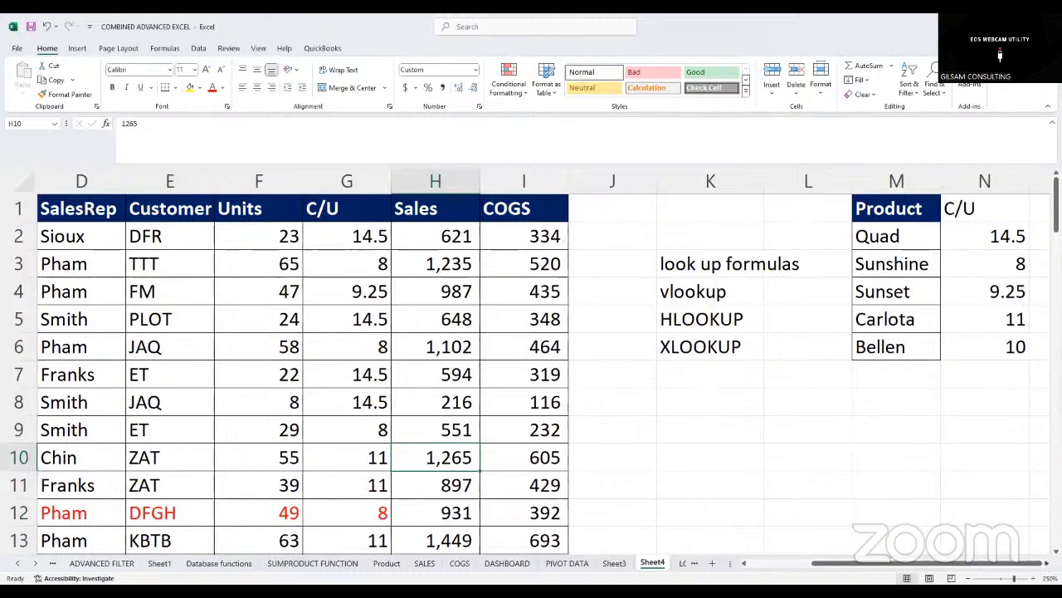
{"action": "scroll", "coordinate": [1046, 564], "scroll_direction": "right", "scroll_amount": 2}
{"action": "left_click_drag", "start_coordinate": [799, 214], "coordinate": [803, 240]}
{"action": "left_click_drag", "start_coordinate": [804, 285], "coordinate": [813, 344]}
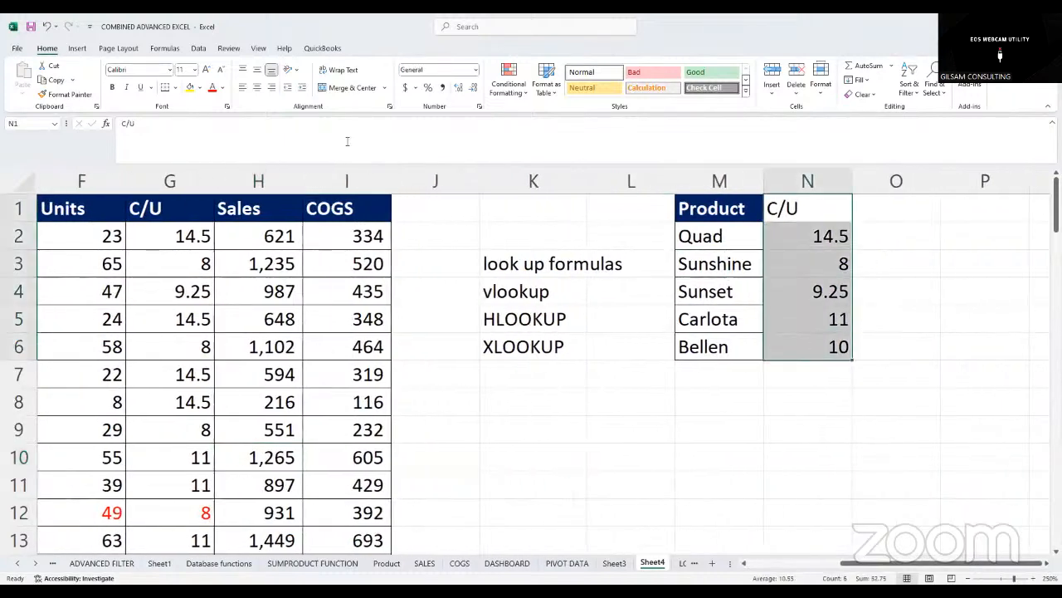
{"action": "left_click", "coordinate": [176, 87]}
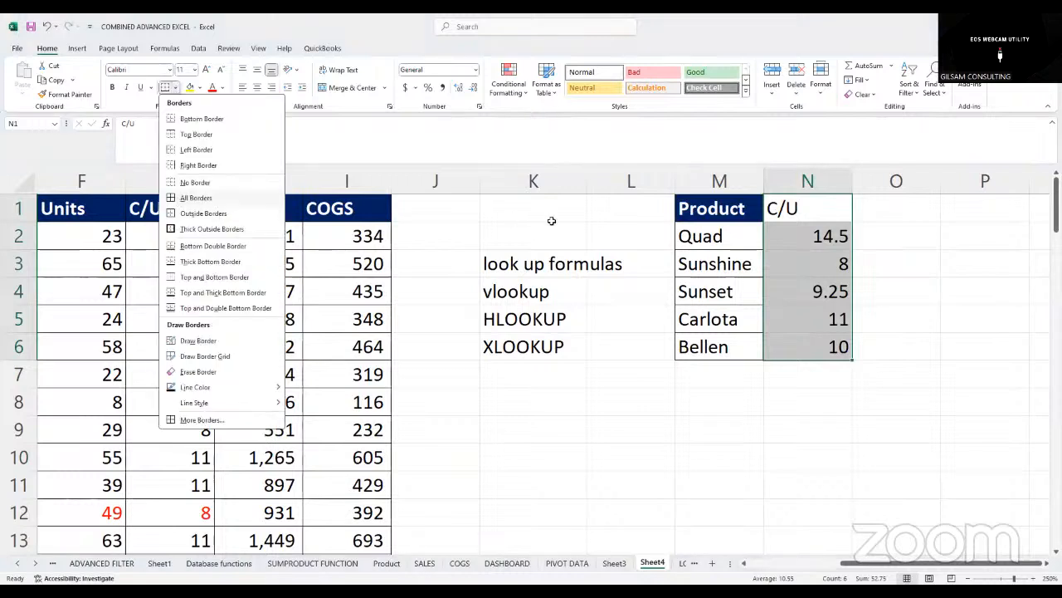
Copy the header formatting of the Product cell M1 onto the C/U header in N1
{"action": "left_click", "coordinate": [704, 208]}
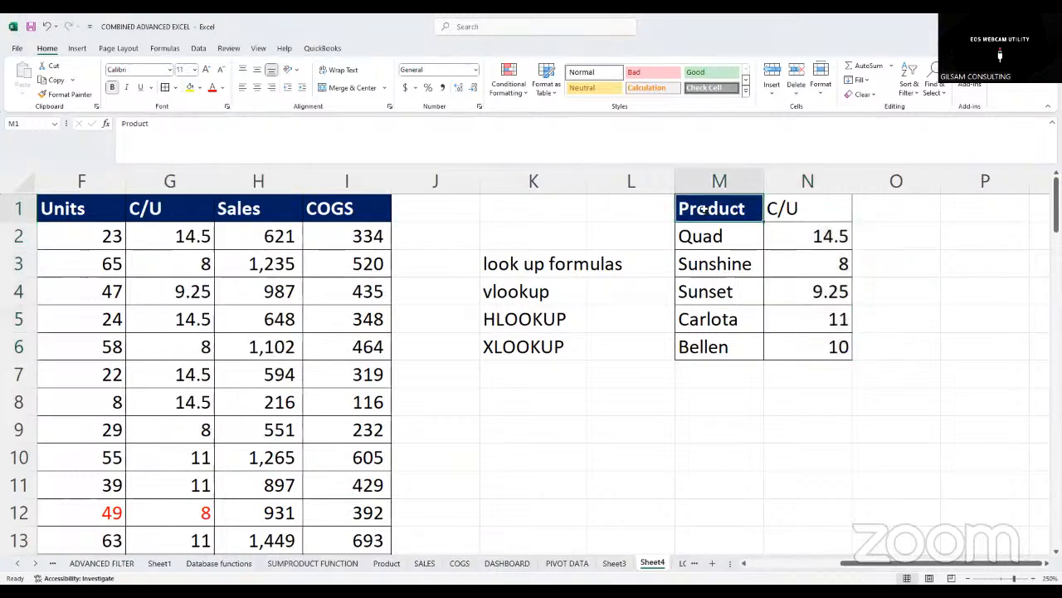
{"action": "key", "text": "ctrl+c"}
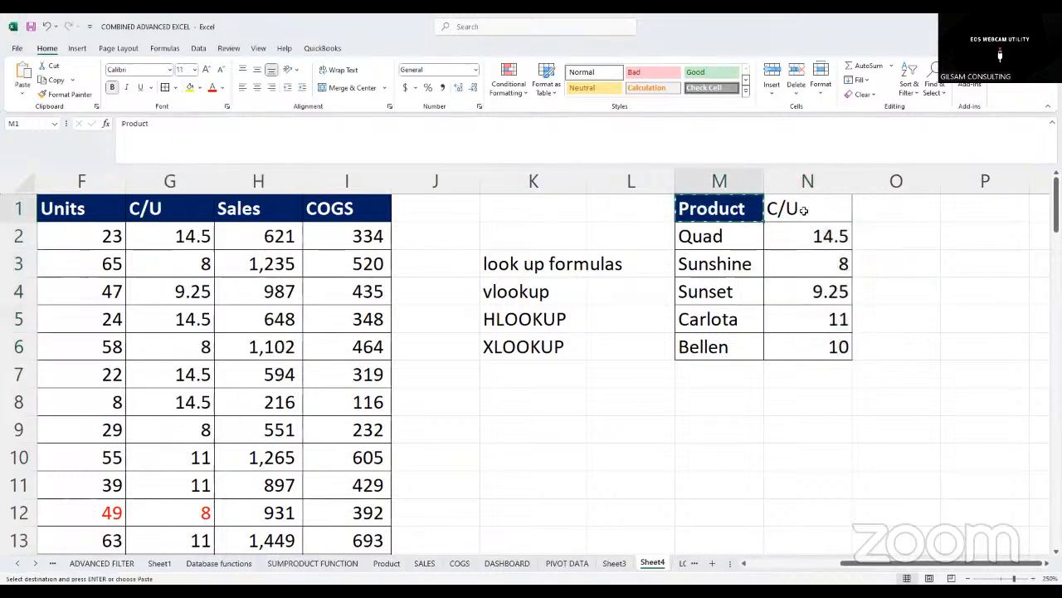
{"action": "left_click", "coordinate": [52, 94]}
{"action": "left_click", "coordinate": [821, 210]}
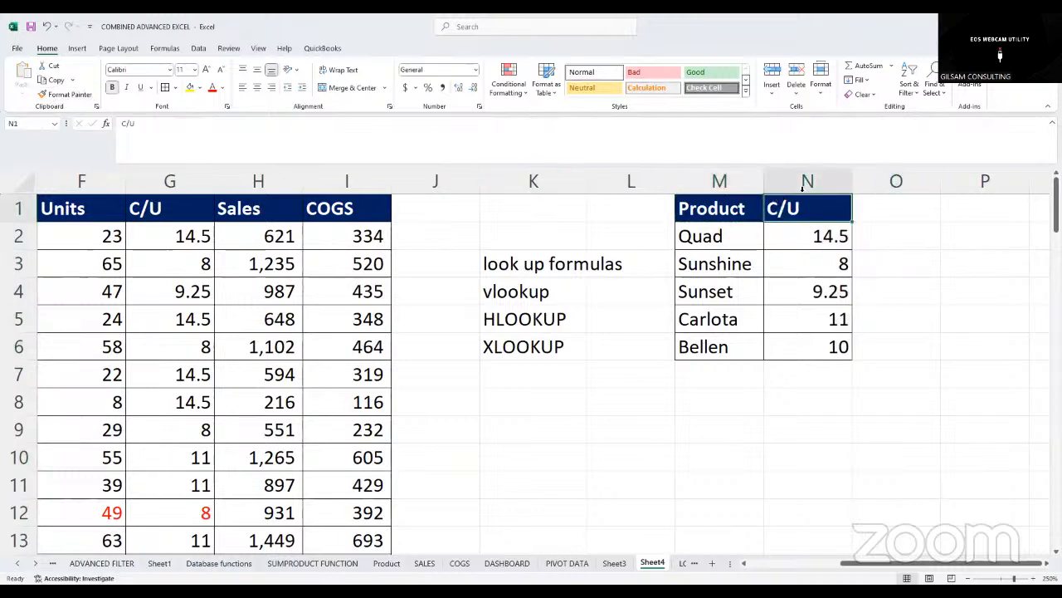
Move the Product and C/U table M1:N6 down one row so it starts at M2
{"action": "left_click_drag", "start_coordinate": [697, 207], "coordinate": [818, 342]}
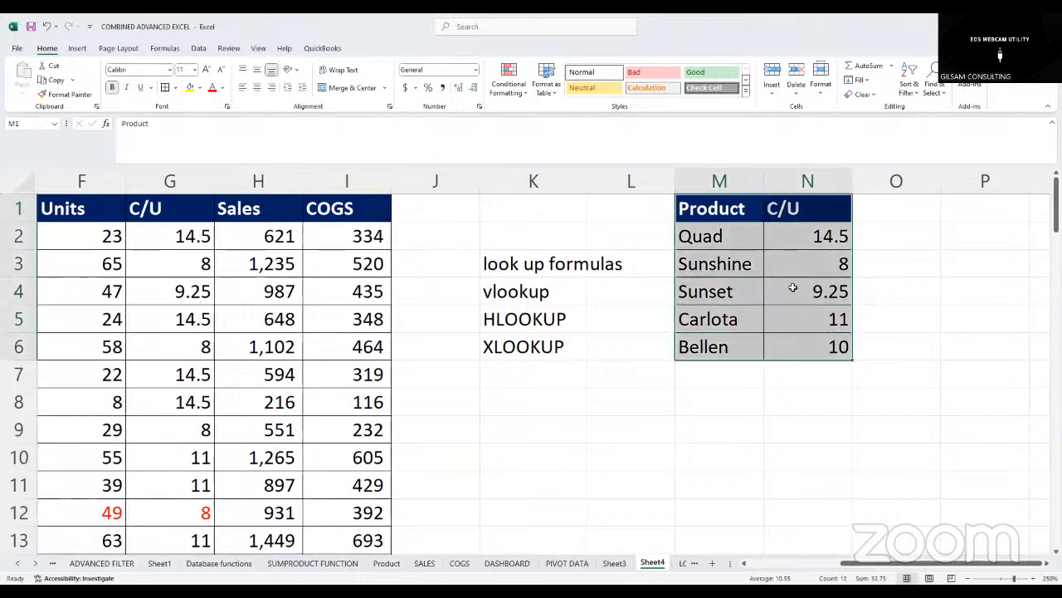
{"action": "key", "text": "ctrl+c"}
{"action": "left_click", "coordinate": [708, 236]}
{"action": "key", "text": "ctrl+alt+v"}
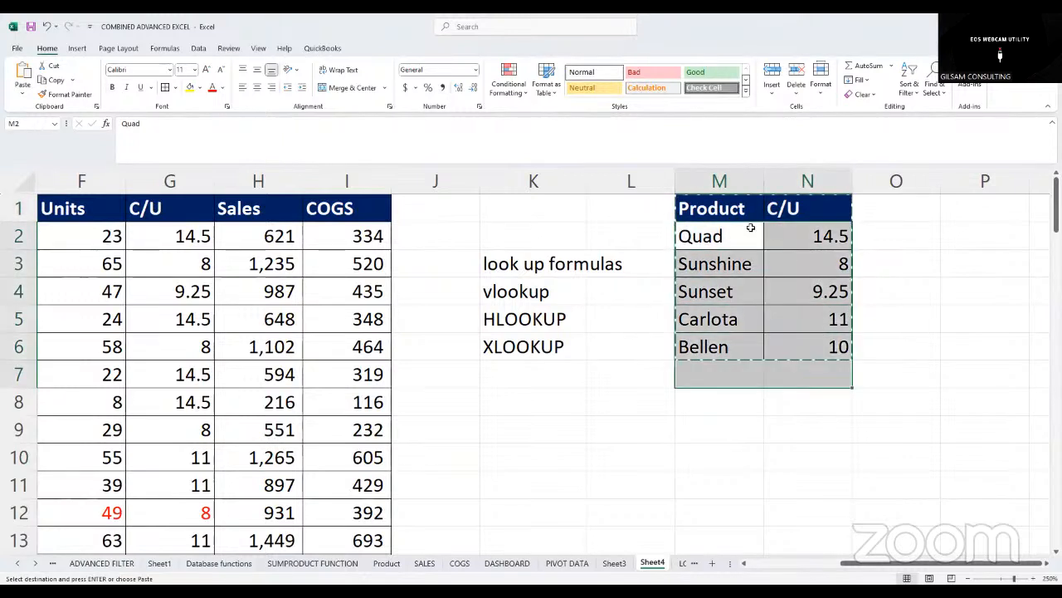
{"action": "key", "text": "Return"}
Enter the label VLOOKUP in N1 above the C/U header
{"action": "left_click", "coordinate": [790, 208]}
{"action": "type", "text": "V"}
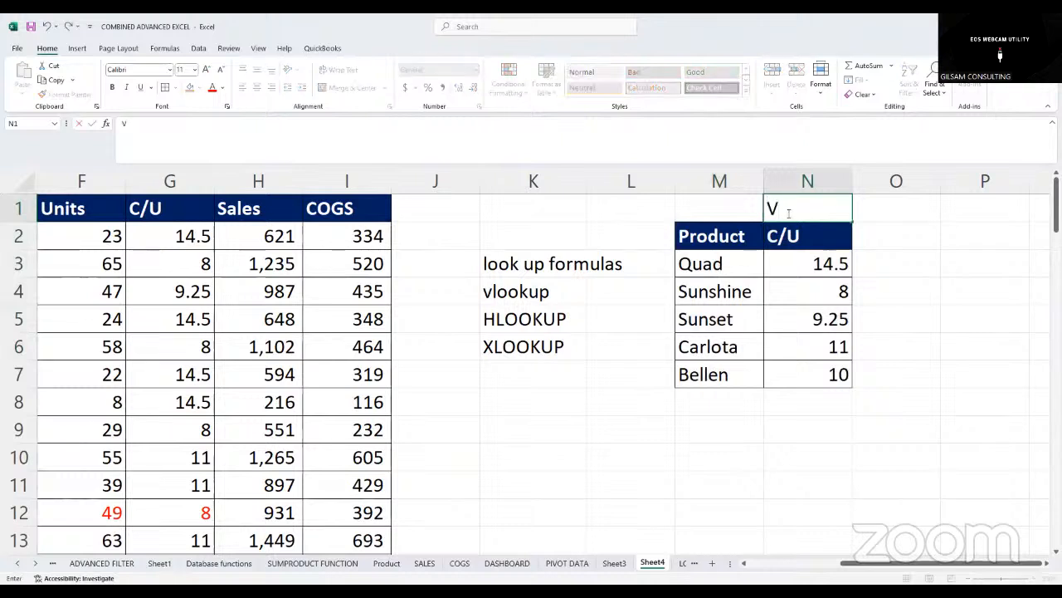
{"action": "type", "text": "K"}
{"action": "key", "text": "BackSpace"}
{"action": "type", "text": "LOOKUP"}
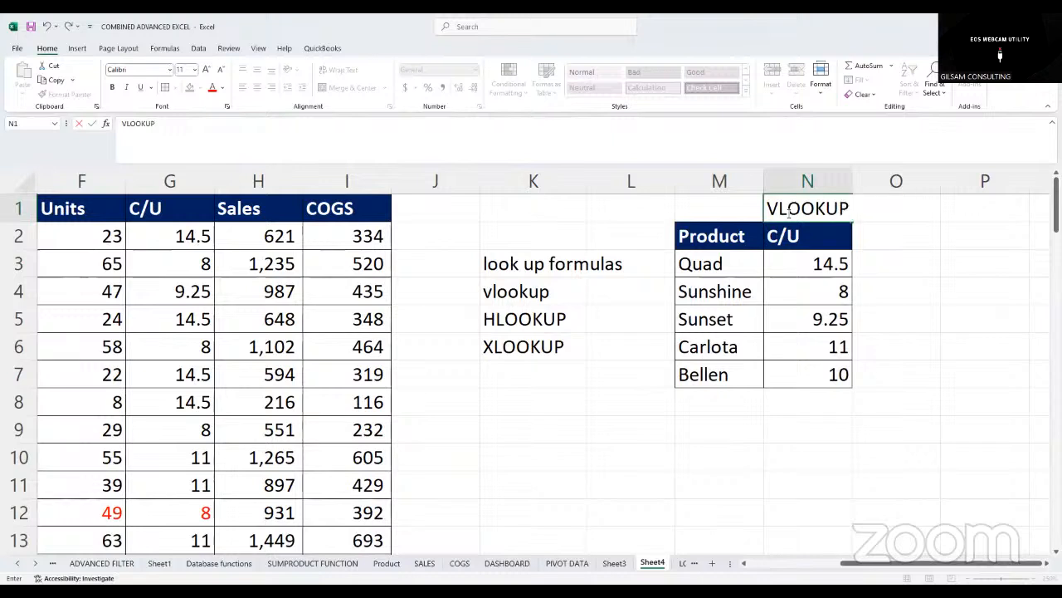
{"action": "left_click", "coordinate": [907, 290]}
Review the VLOOKUP results under the C/U header in N2:N7 and the HLOOKUP entry in the list of lookup formulas
{"action": "left_click", "coordinate": [821, 276]}
{"action": "key", "text": "shift+Down"}
{"action": "key", "text": "shift+Down"}
{"action": "key", "text": "shift+Down"}
{"action": "key", "text": "shift+Down"}
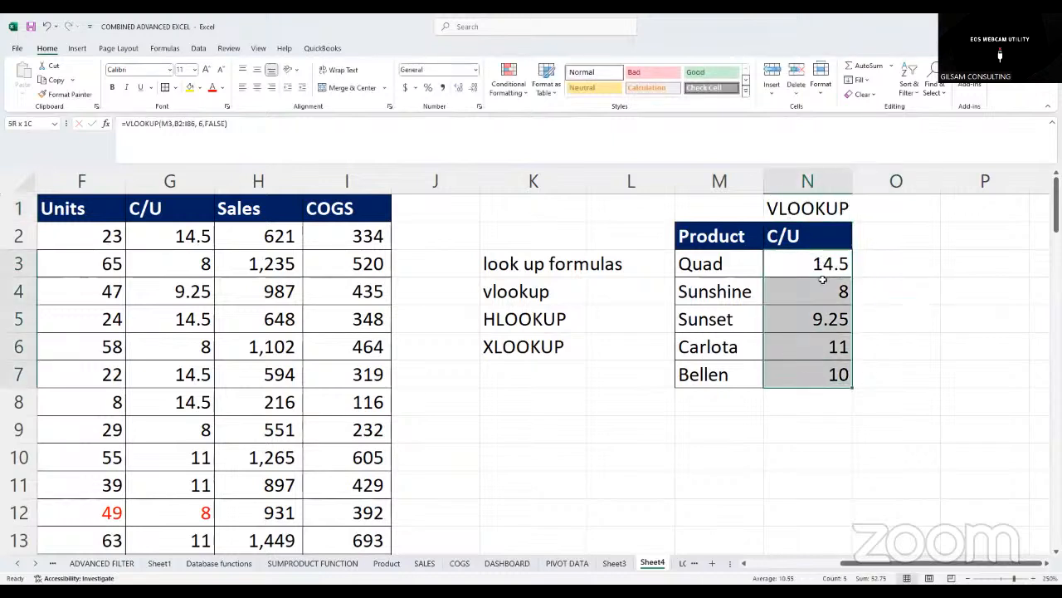
{"action": "left_click_drag", "start_coordinate": [817, 239], "coordinate": [830, 377]}
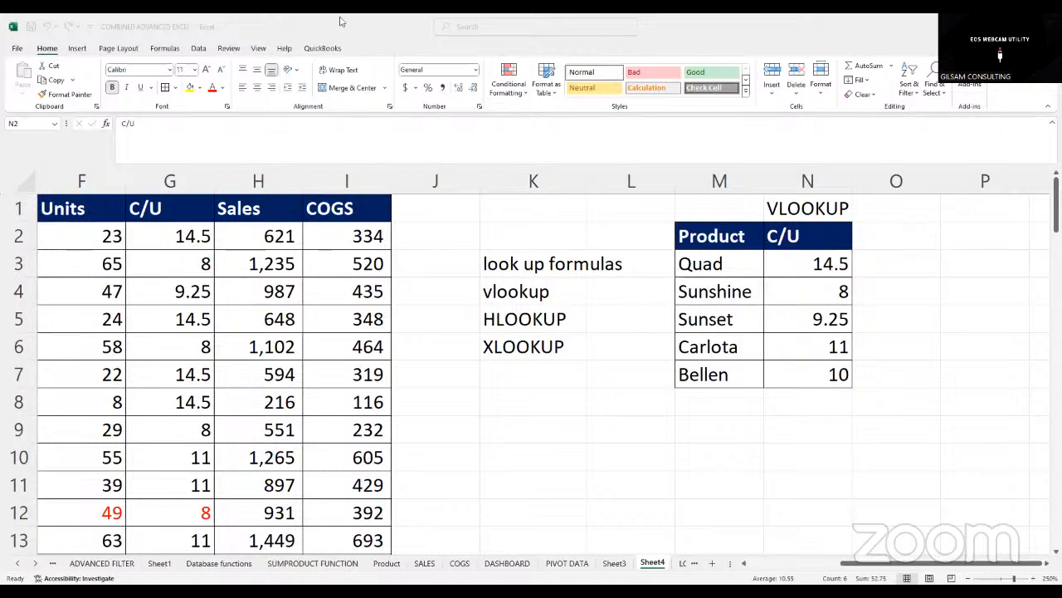
{"action": "key", "text": "ctrl+shift+Down"}
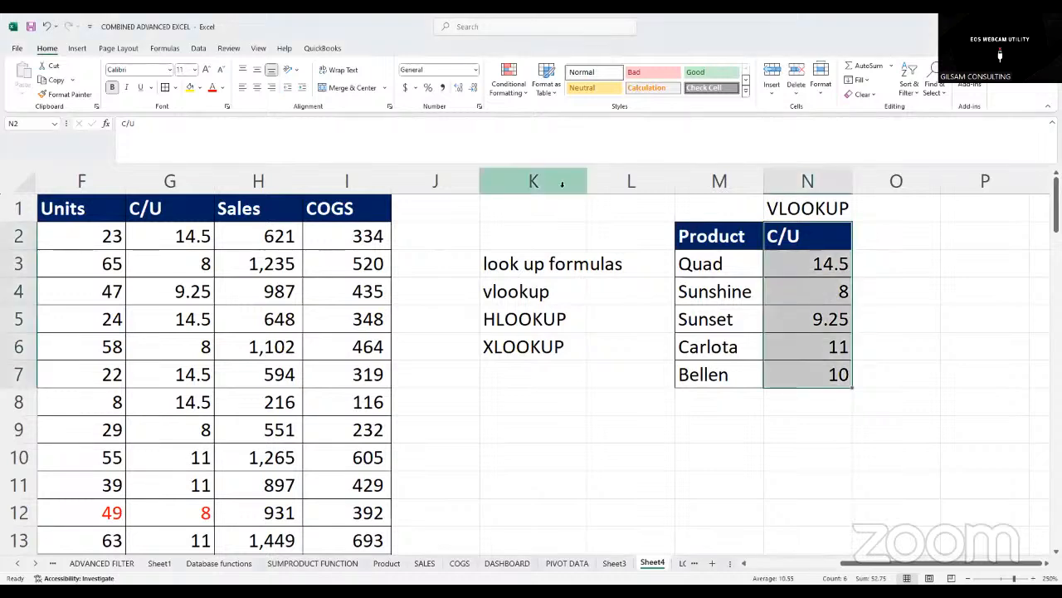
{"action": "left_click", "coordinate": [534, 318]}
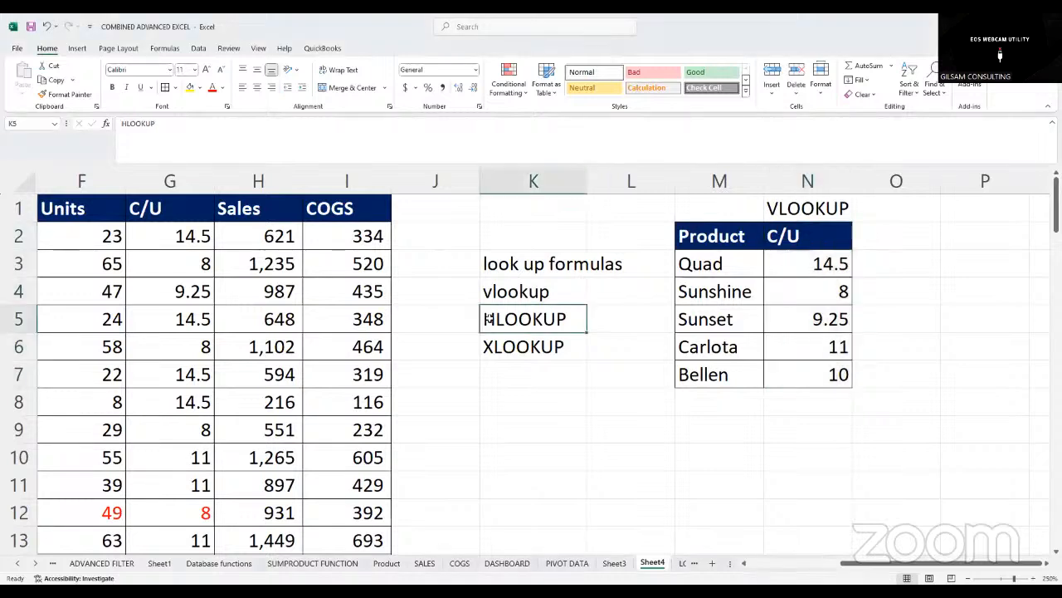
{"action": "left_click_drag", "start_coordinate": [802, 241], "coordinate": [814, 373]}
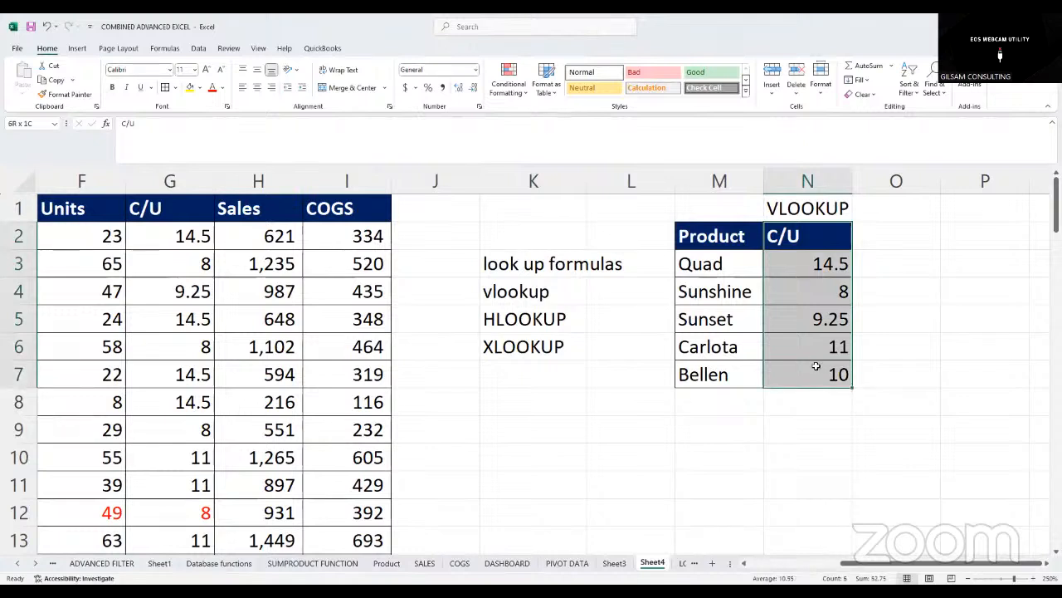
{"action": "left_click", "coordinate": [876, 209]}
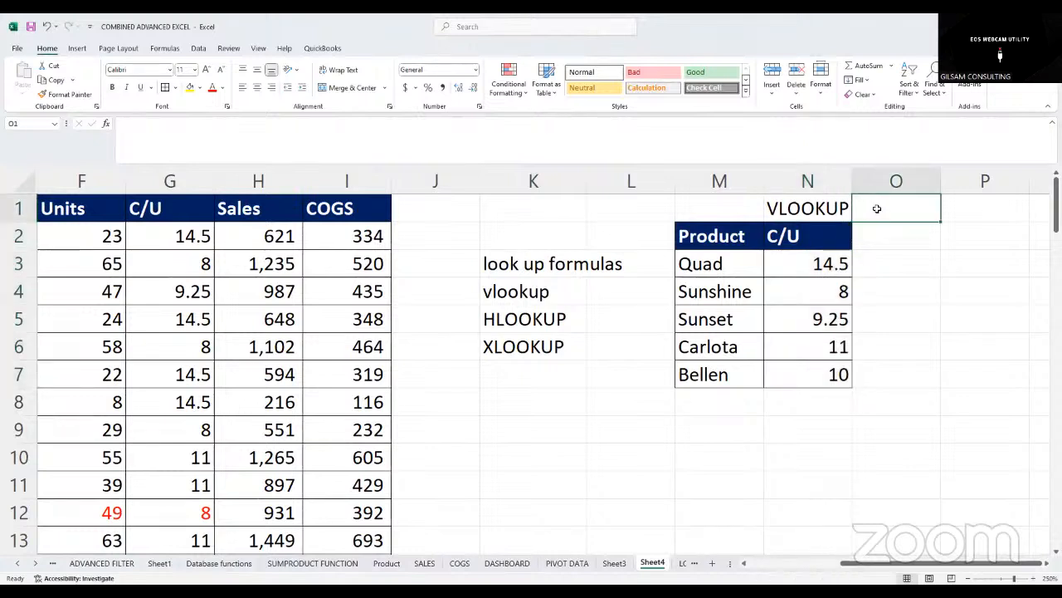
Enter the label HLOOKUP in O1, beside the VLOOKUP label
{"action": "type", "text": "HLOO"}
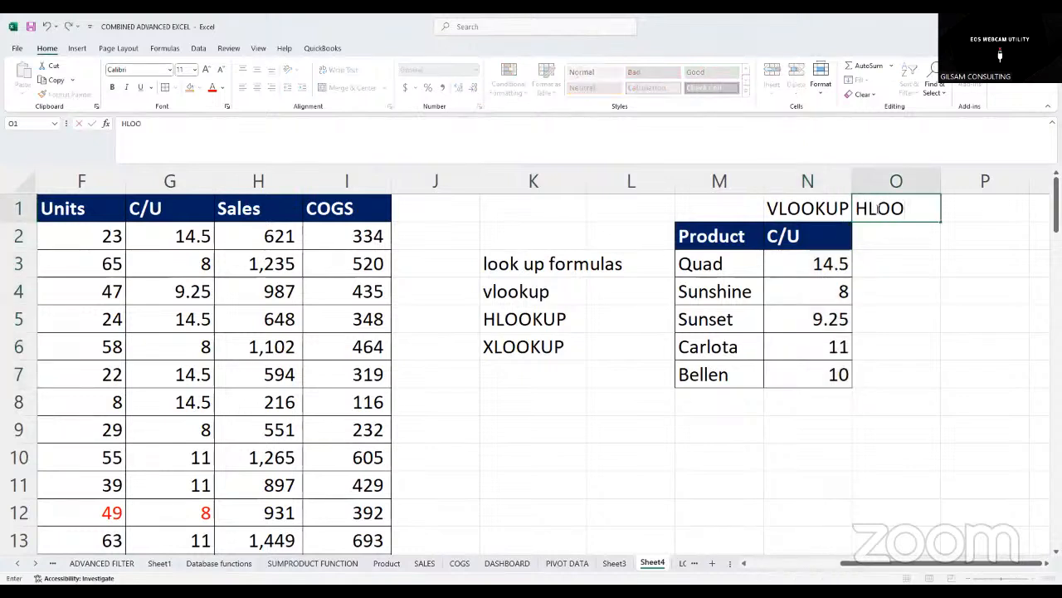
{"action": "type", "text": "KUP"}
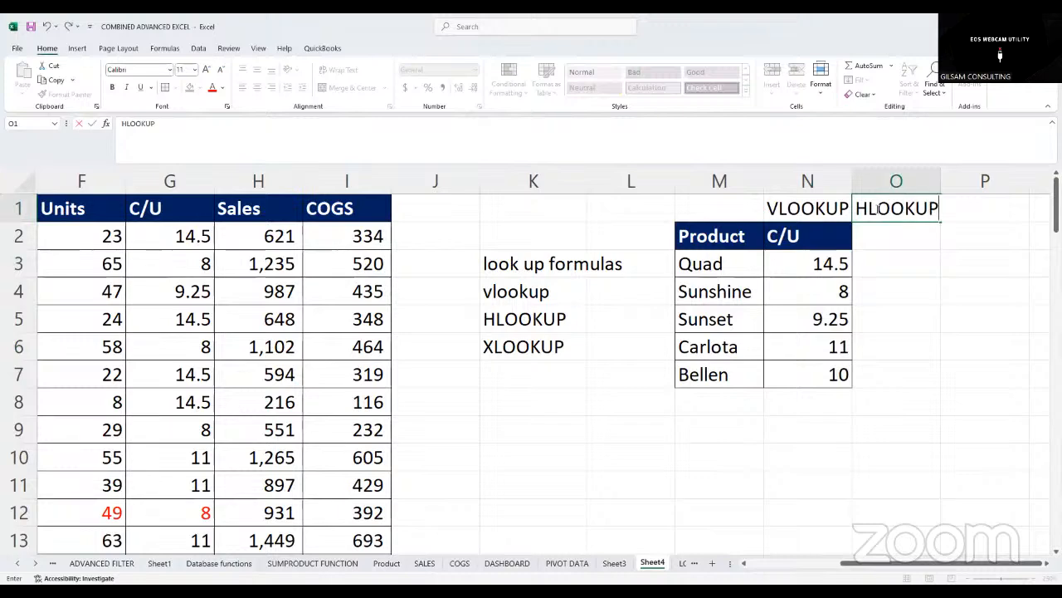
{"action": "left_click", "coordinate": [878, 240]}
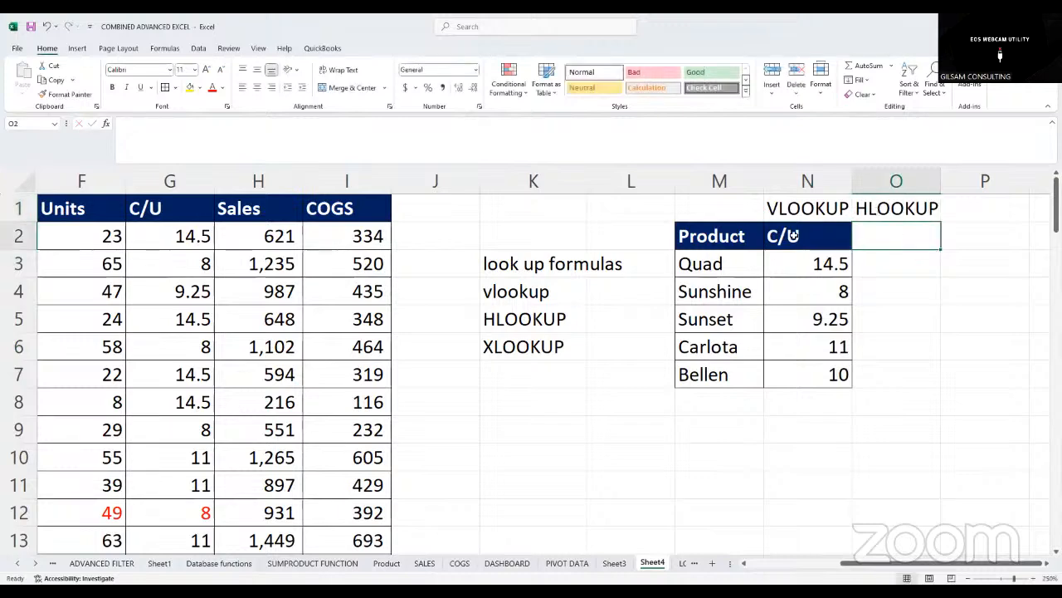
Copy the formatted C/U header from N2 into O2 under the HLOOKUP label
{"action": "left_click", "coordinate": [794, 237]}
{"action": "key", "text": "ctrl+c"}
{"action": "left_click", "coordinate": [861, 239]}
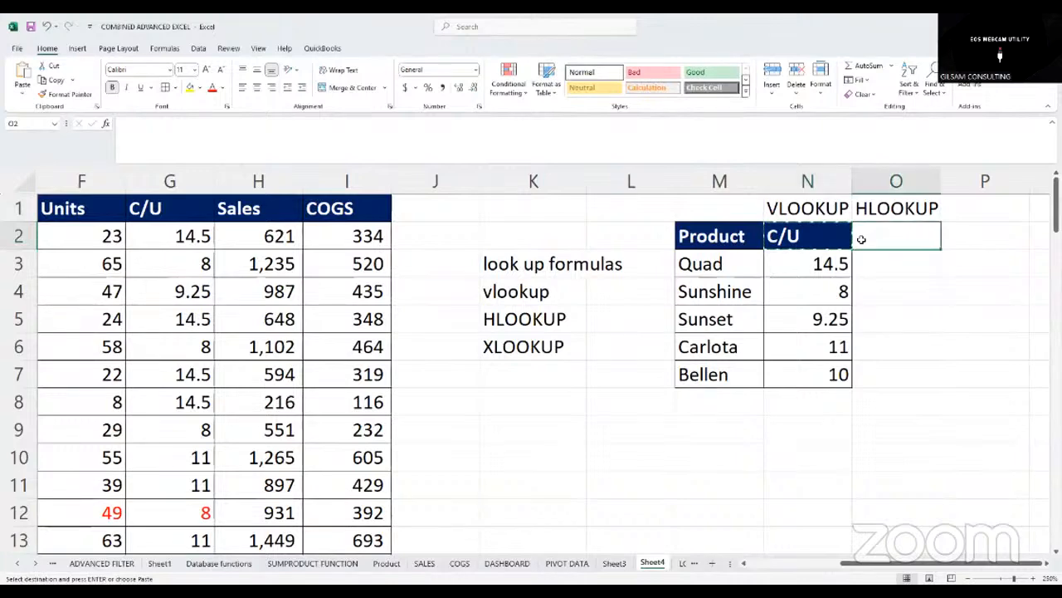
{"action": "key", "text": "ctrl+v"}
{"action": "left_click", "coordinate": [901, 289]}
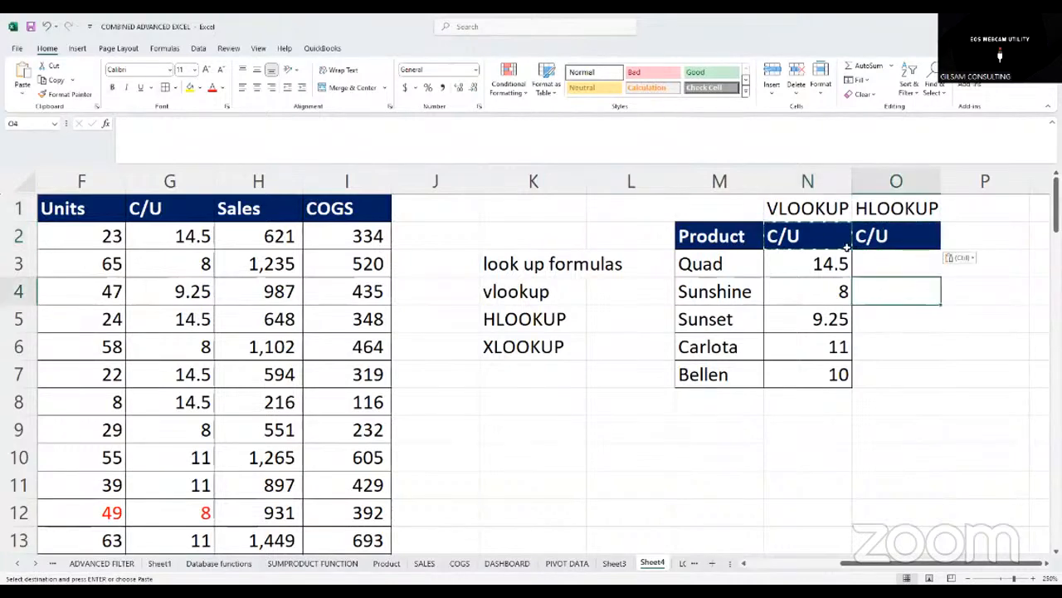
{"action": "left_click", "coordinate": [793, 208]}
Enter the note "V -VERTICAL" in L9, below the list of lookup formulas
{"action": "left_click", "coordinate": [629, 422]}
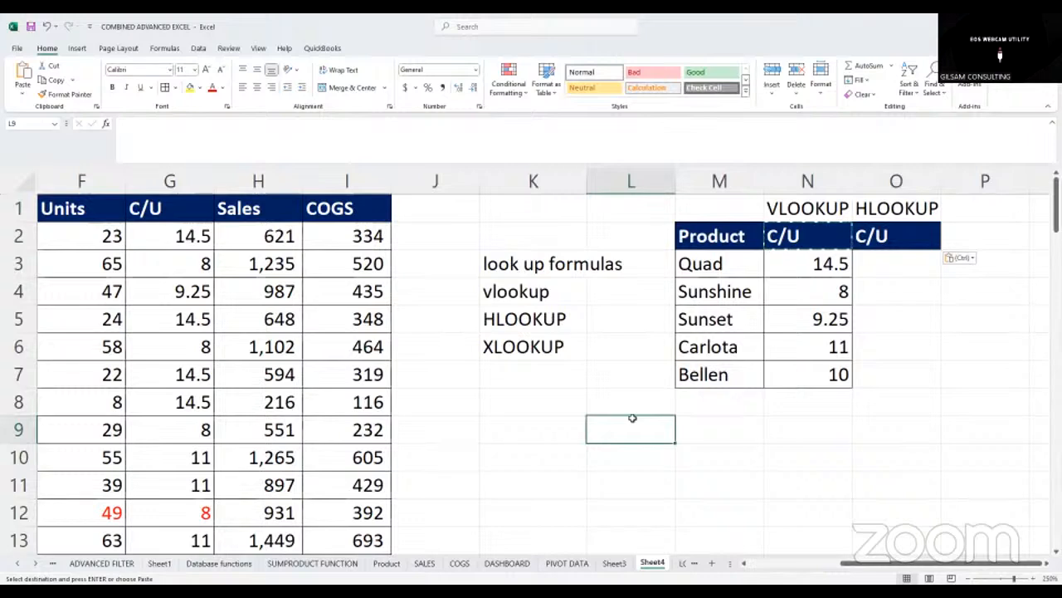
{"action": "type", "text": "V"}
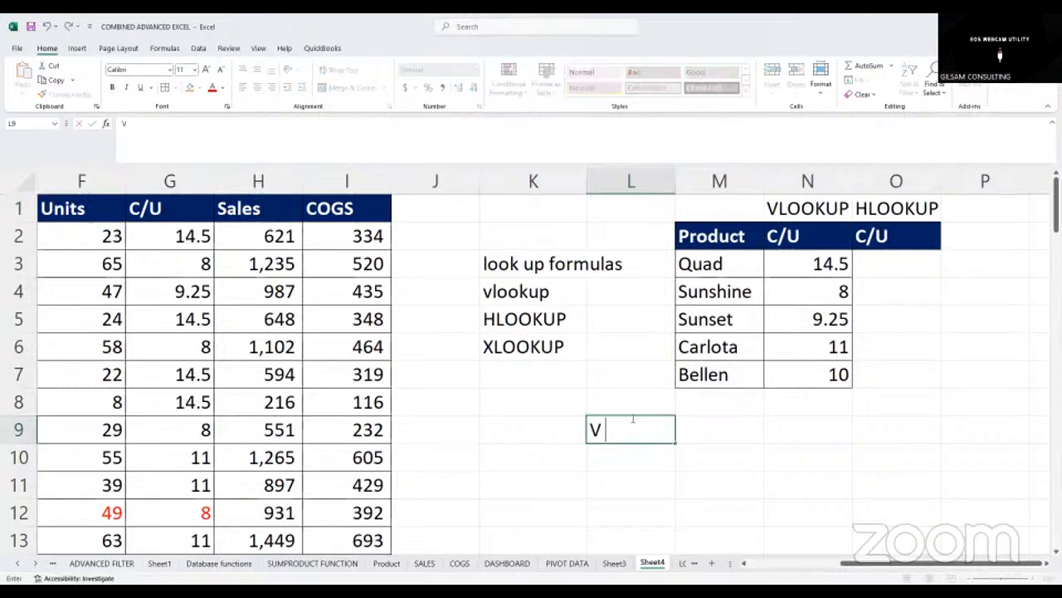
{"action": "type", "text": " -VERT"}
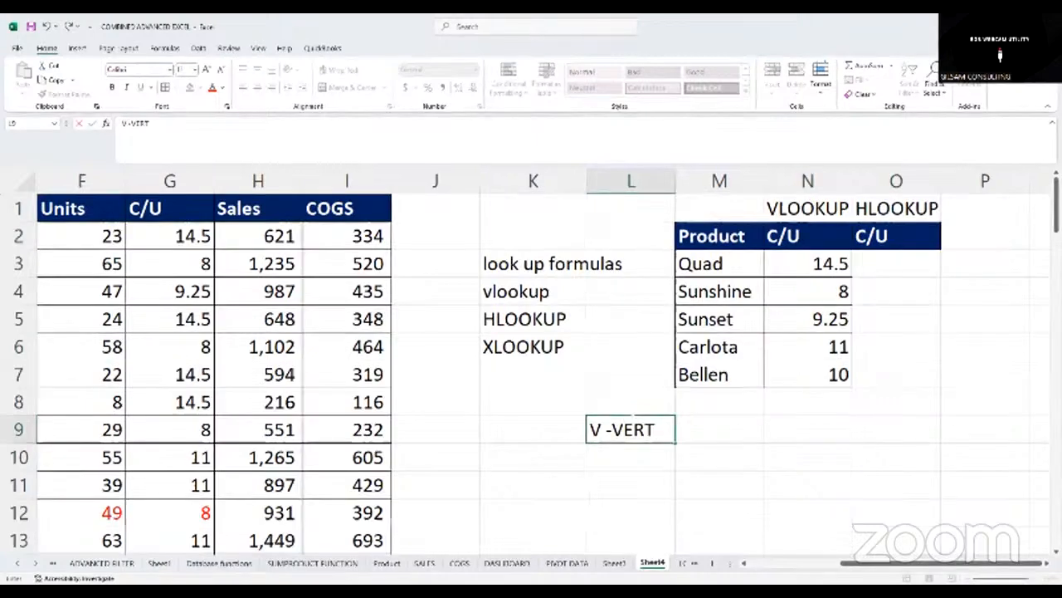
{"action": "type", "text": "I"}
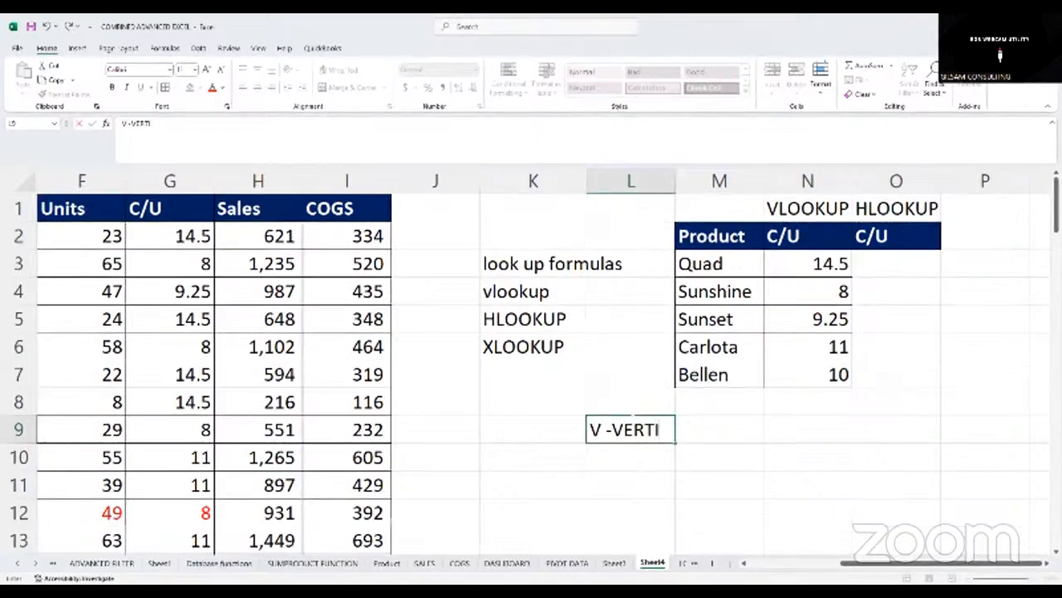
{"action": "type", "text": "C"}
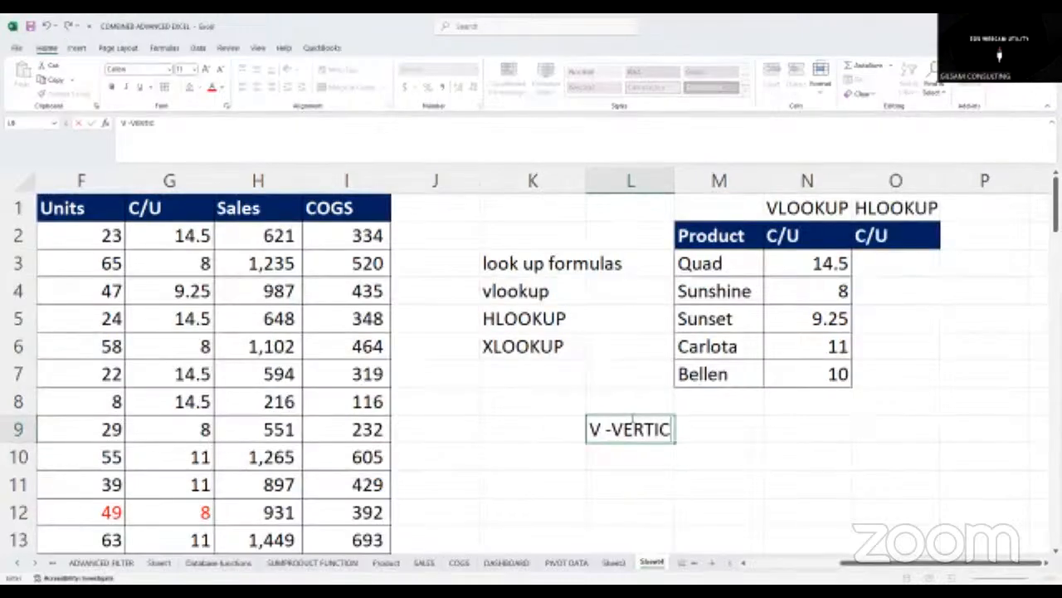
{"action": "type", "text": "AL"}
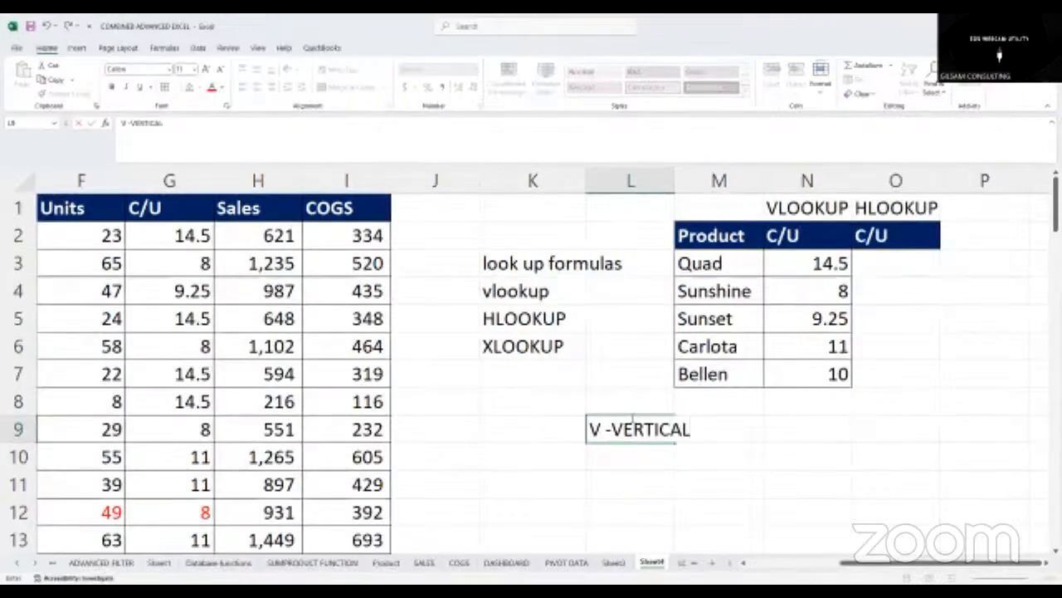
Enter the note "H-HORIZONTAL" in L10, directly under the vertical note
{"action": "left_click", "coordinate": [620, 456]}
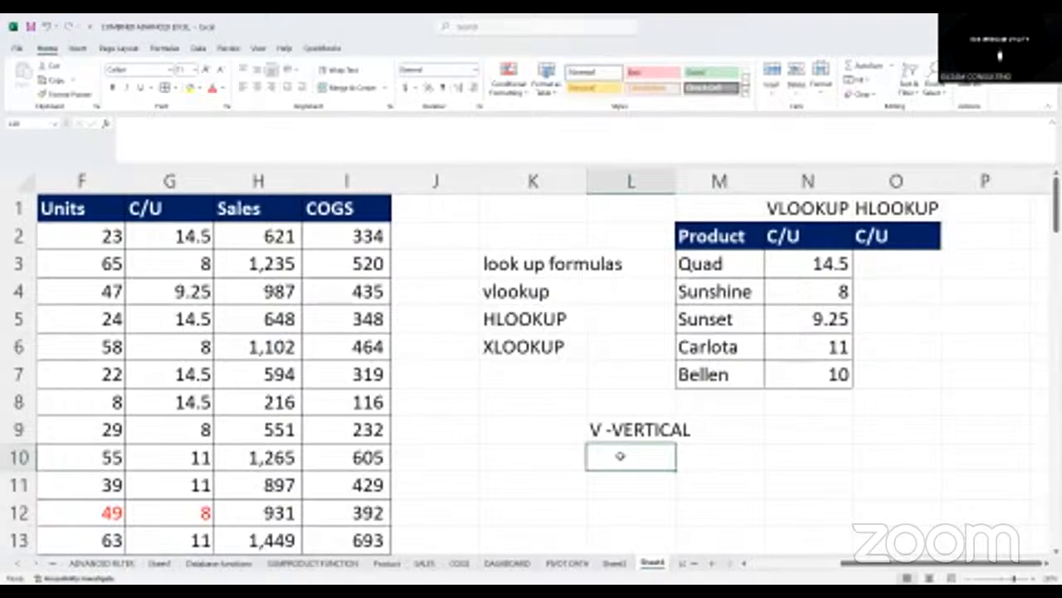
{"action": "type", "text": "H-"}
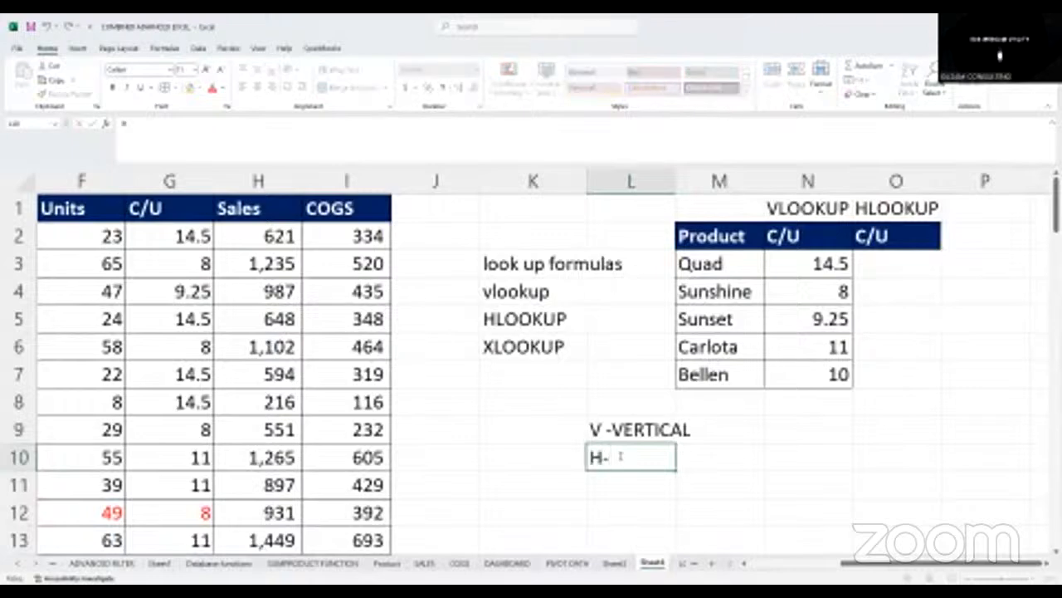
{"action": "type", "text": "HOR"}
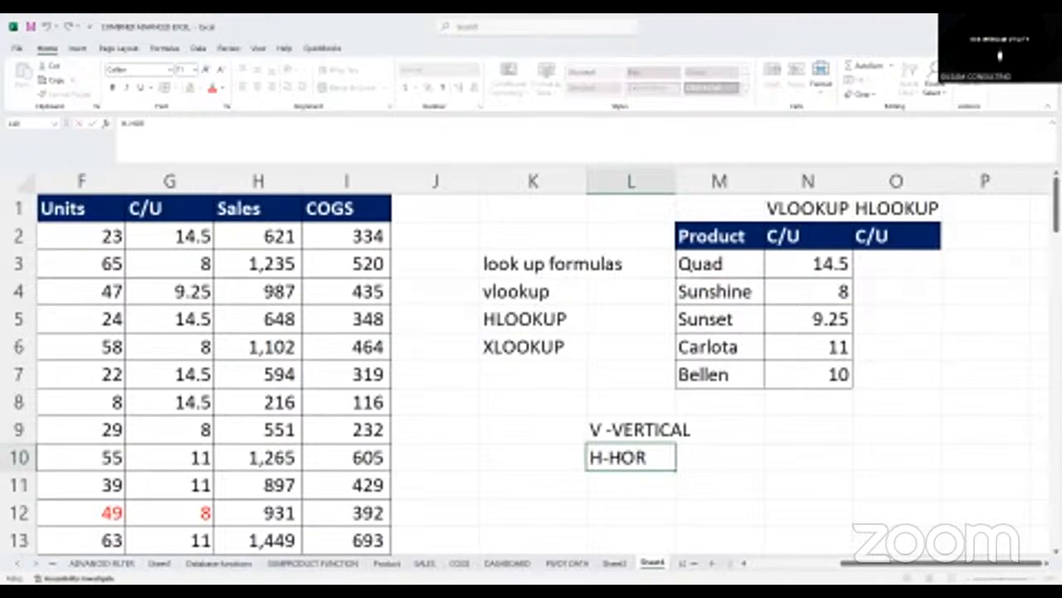
{"action": "type", "text": "IZONTAL"}
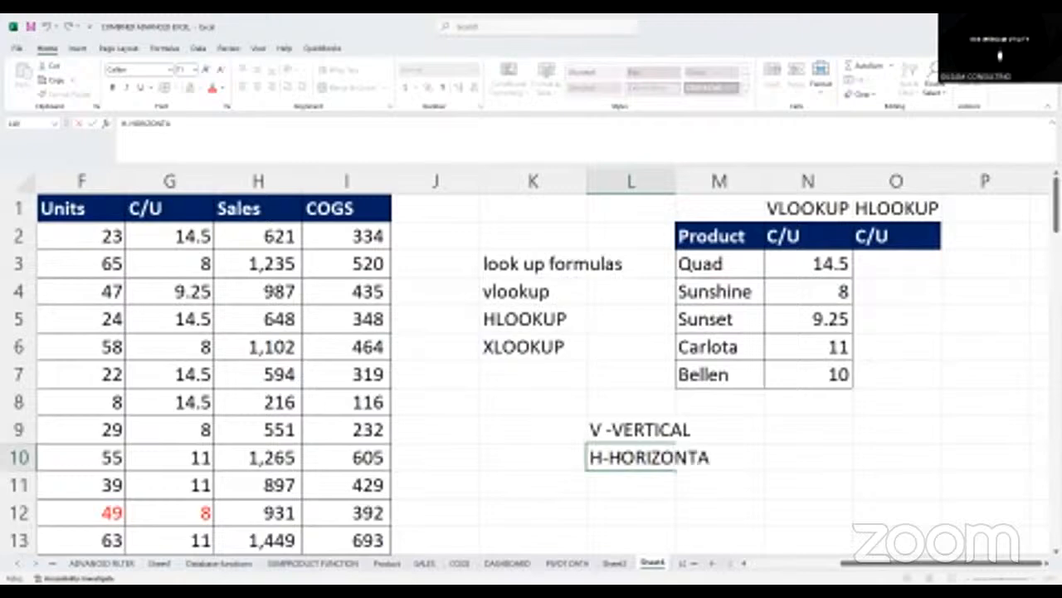
{"action": "left_click", "coordinate": [737, 522]}
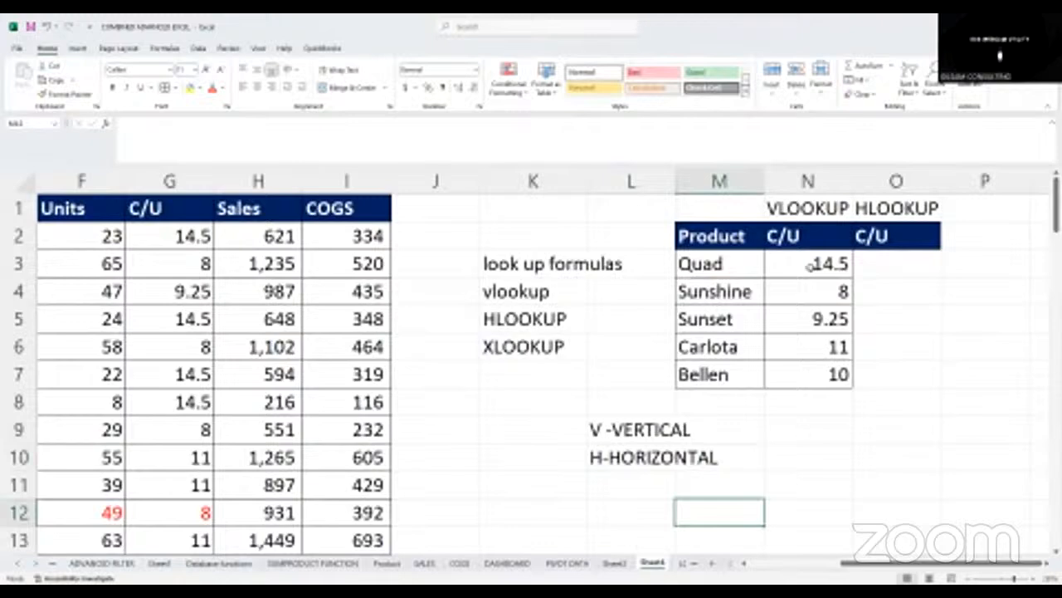
Examine the VLOOKUP formula in N3, columns G and H, and header row A1:I1 to compare vertical with horizontal lookup
{"action": "left_click", "coordinate": [810, 265]}
{"action": "left_click", "coordinate": [308, 146]}
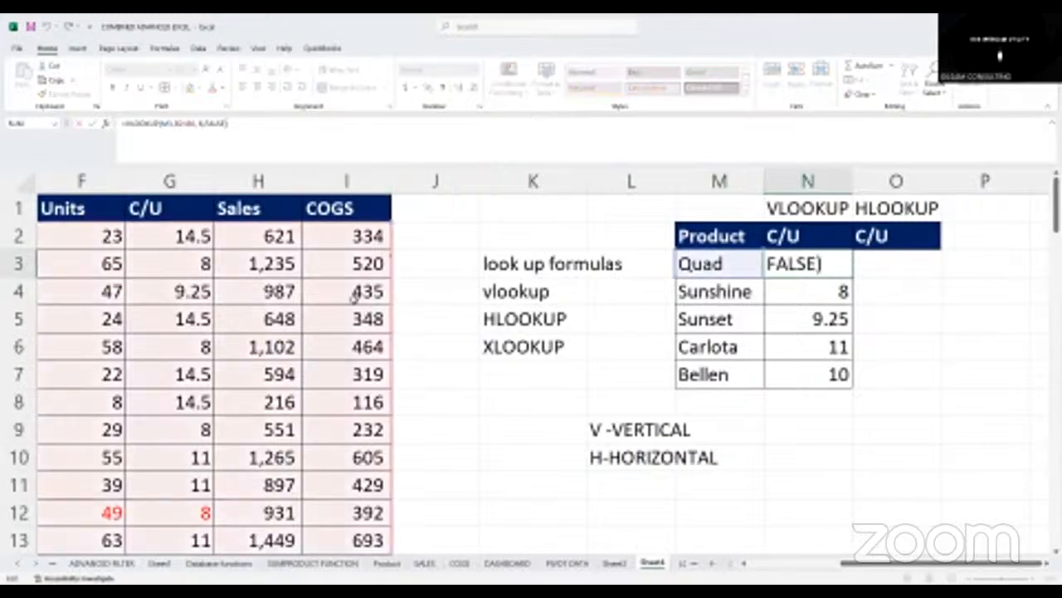
{"action": "left_click", "coordinate": [265, 174]}
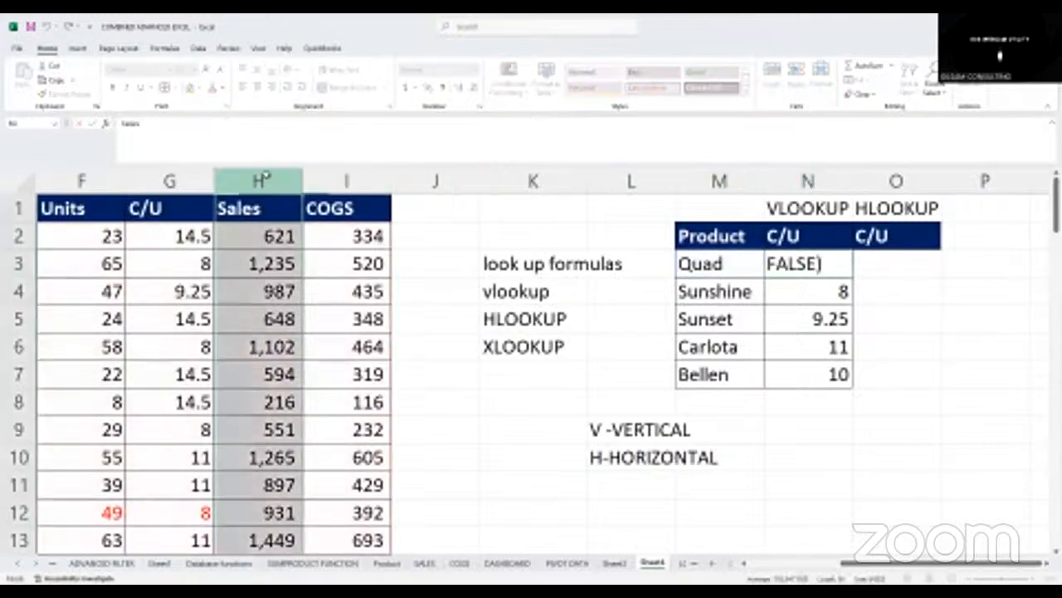
{"action": "left_click", "coordinate": [292, 226]}
{"action": "left_click", "coordinate": [277, 183]}
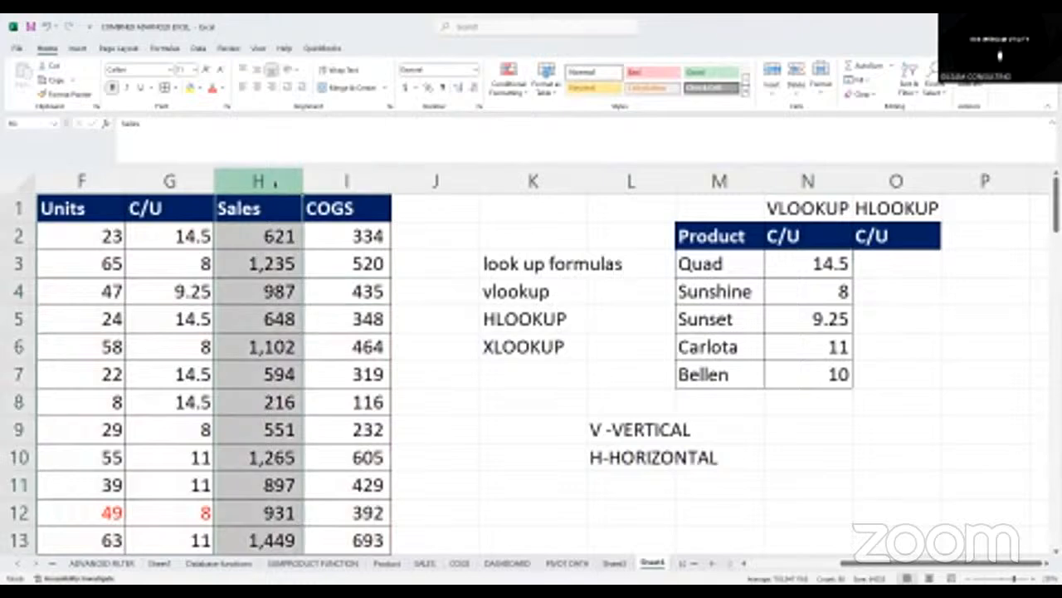
{"action": "left_click", "coordinate": [177, 180]}
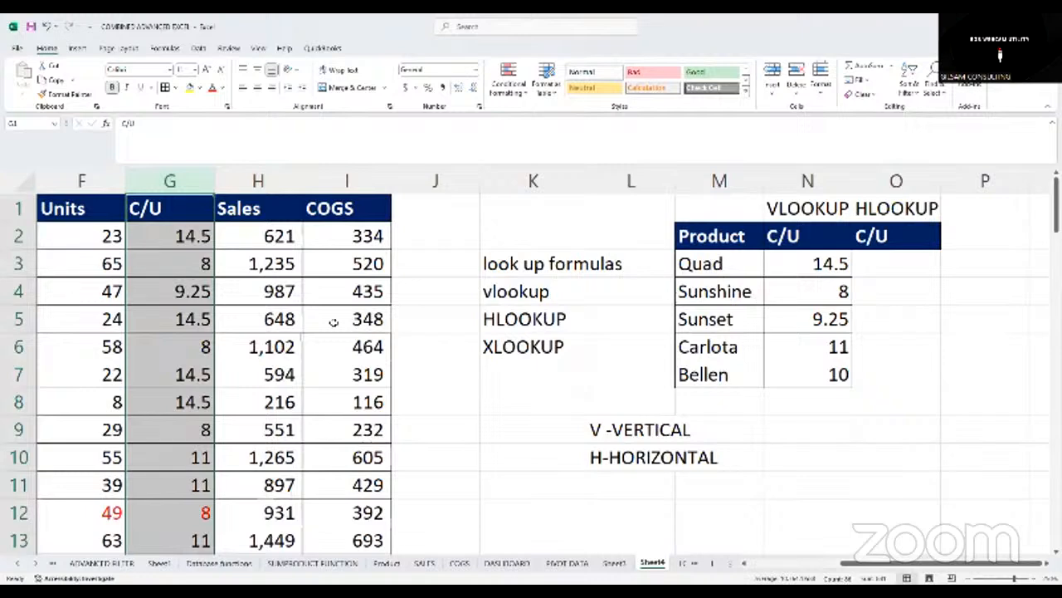
{"action": "left_click", "coordinate": [606, 459]}
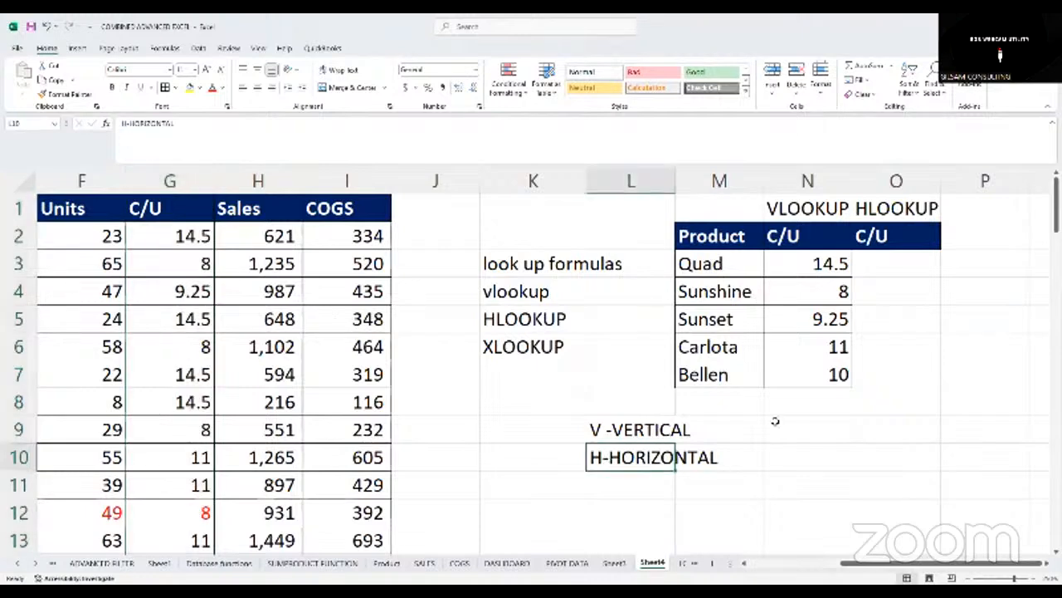
{"action": "left_click_drag", "start_coordinate": [72, 273], "coordinate": [263, 266]}
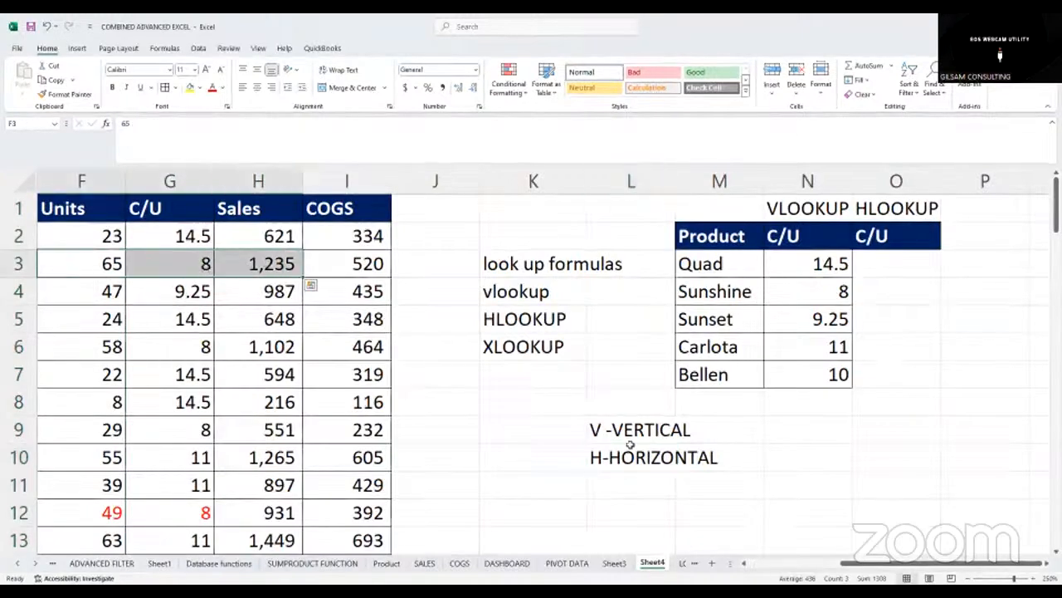
{"action": "scroll", "coordinate": [693, 383], "scroll_direction": "left", "scroll_amount": 3}
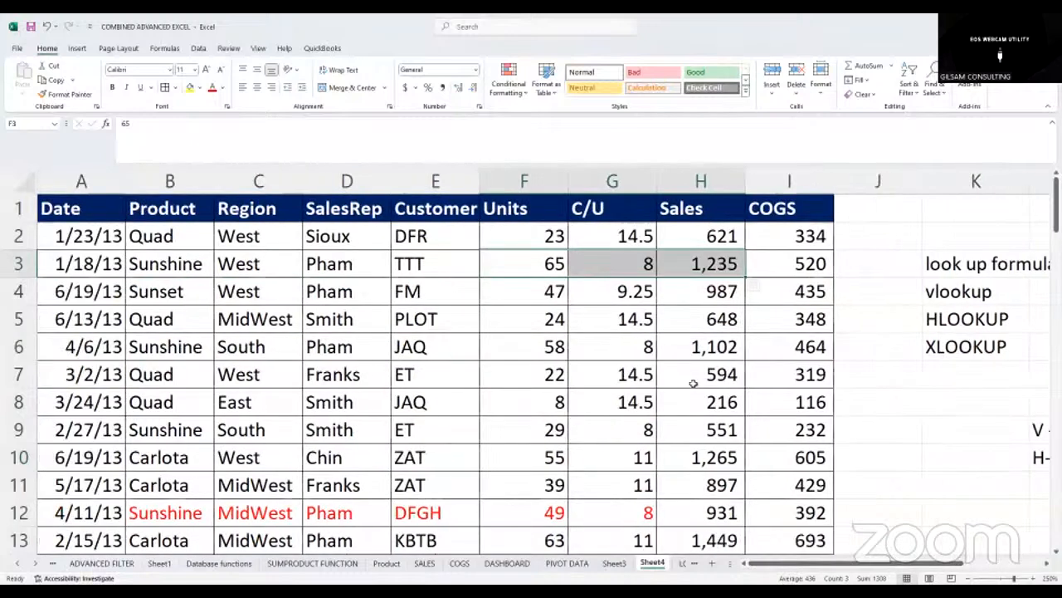
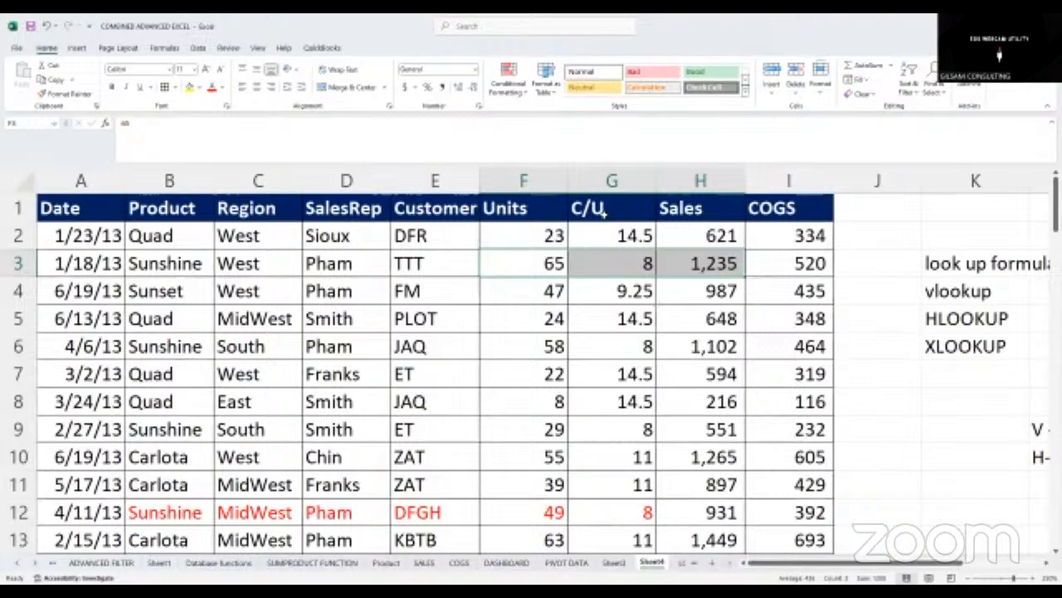
{"action": "left_click", "coordinate": [610, 176]}
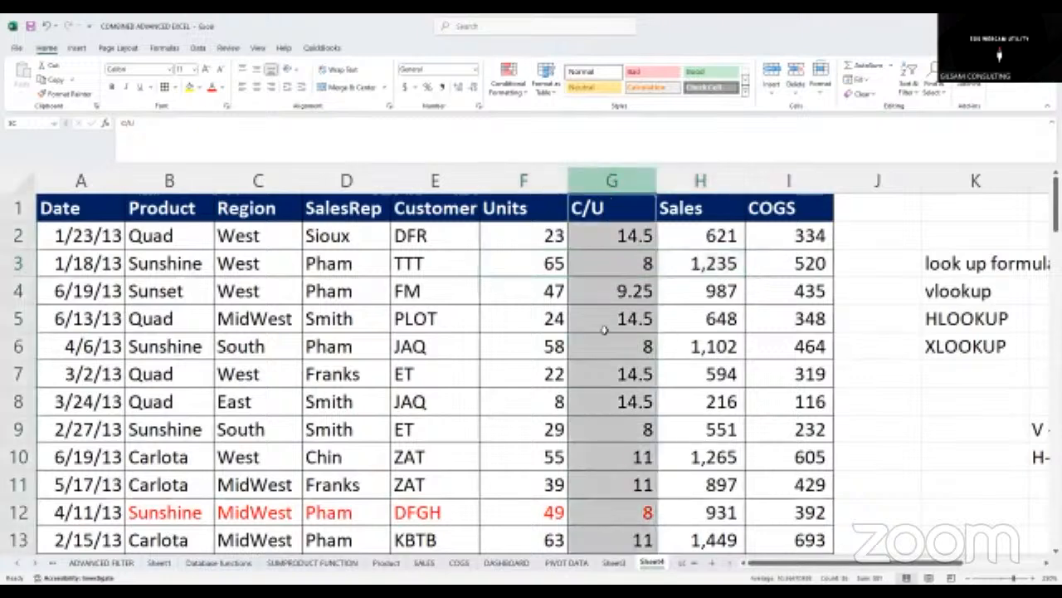
{"action": "left_click_drag", "start_coordinate": [63, 208], "coordinate": [789, 208]}
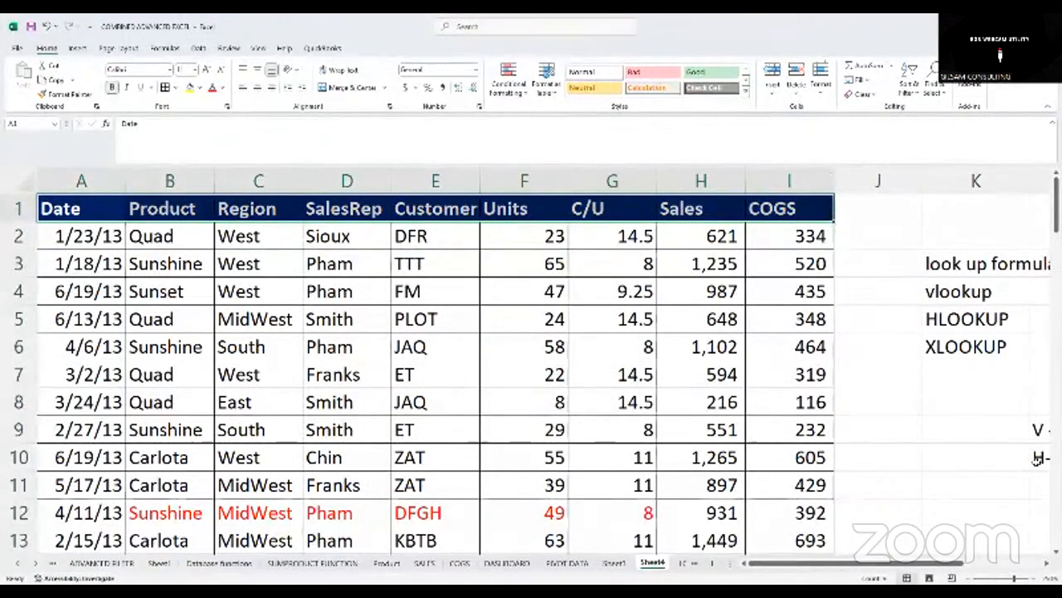
Insert three blank columns J:L after the COGS column of the sales table
{"action": "left_click_drag", "start_coordinate": [922, 564], "coordinate": [1002, 561]}
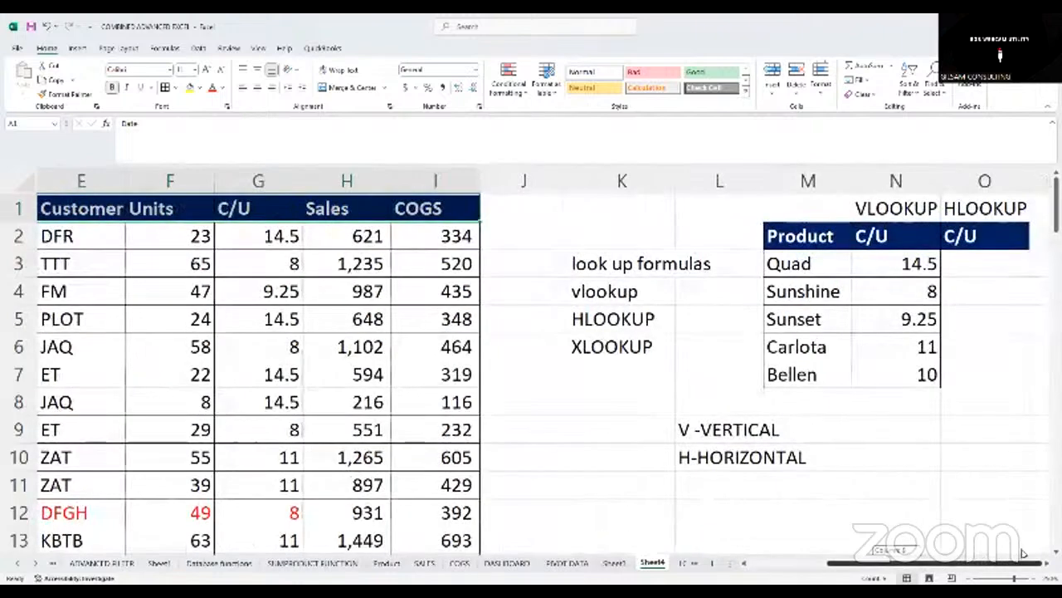
{"action": "left_click", "coordinate": [956, 263]}
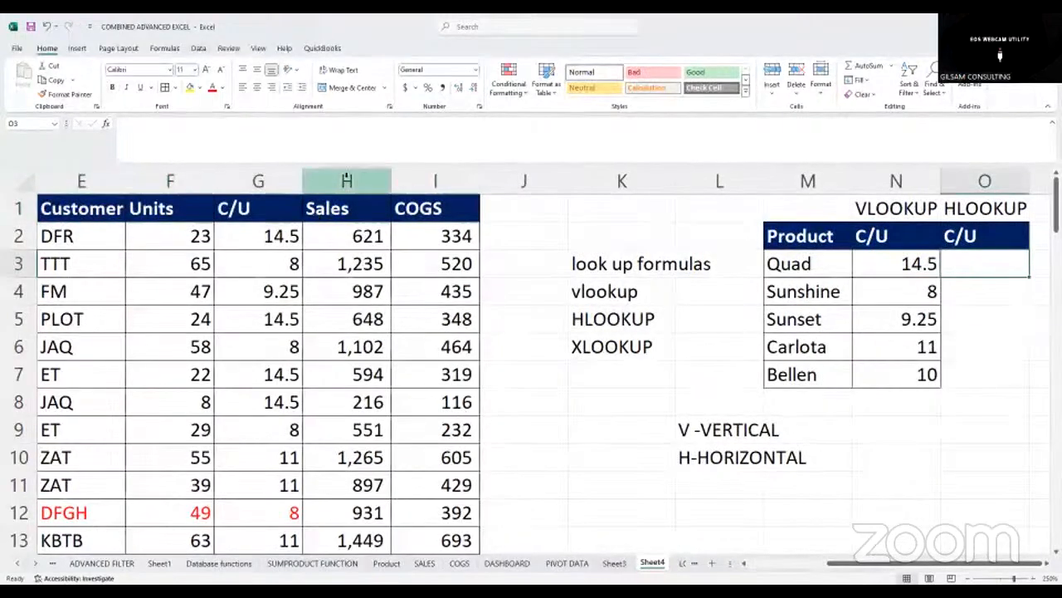
{"action": "left_click", "coordinate": [445, 208]}
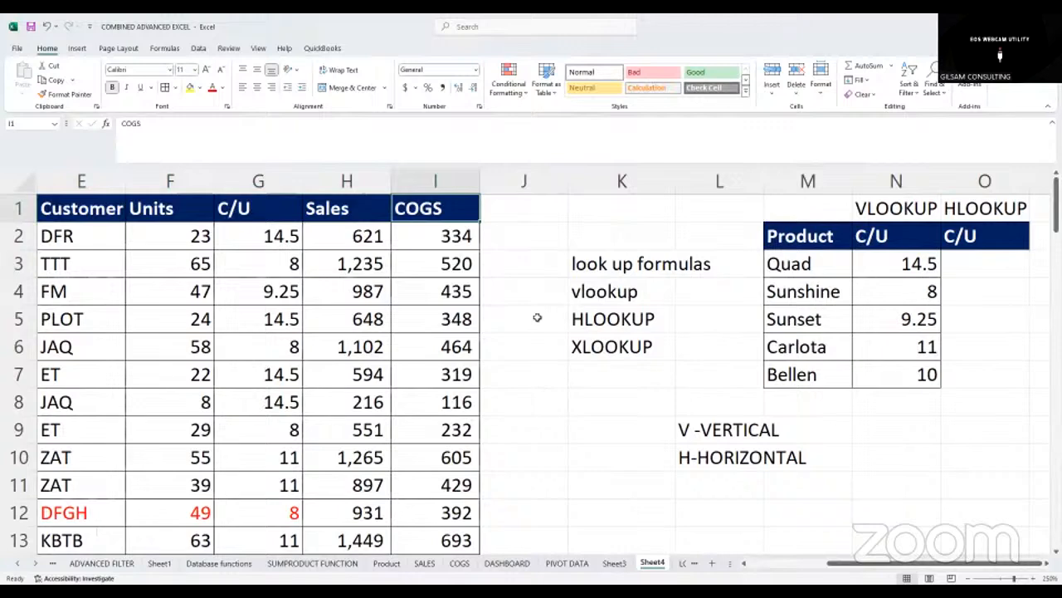
{"action": "left_click_drag", "start_coordinate": [550, 181], "coordinate": [670, 225]}
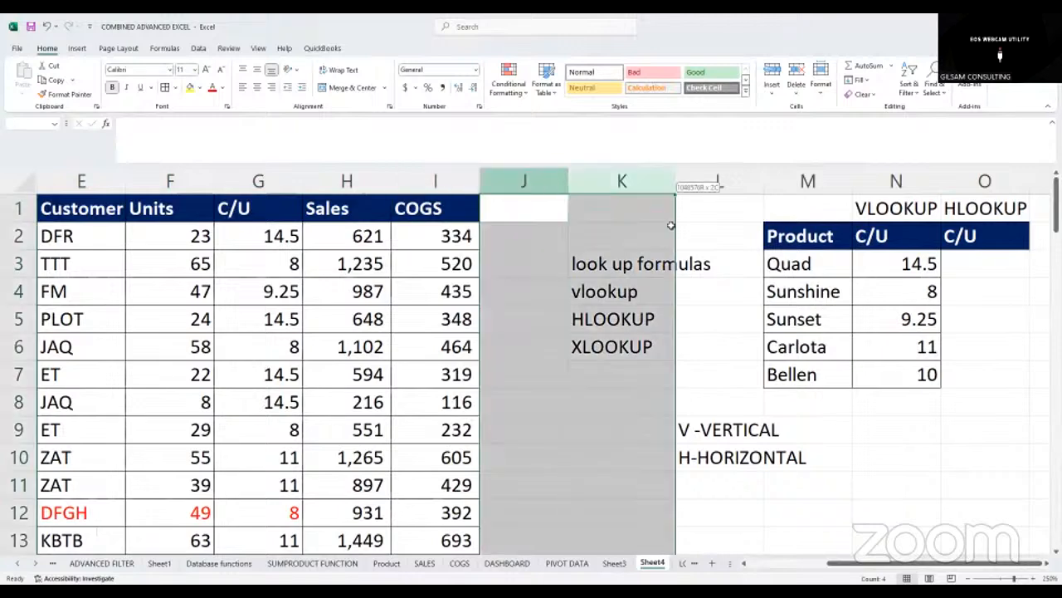
{"action": "left_click_drag", "start_coordinate": [934, 563], "coordinate": [643, 541]}
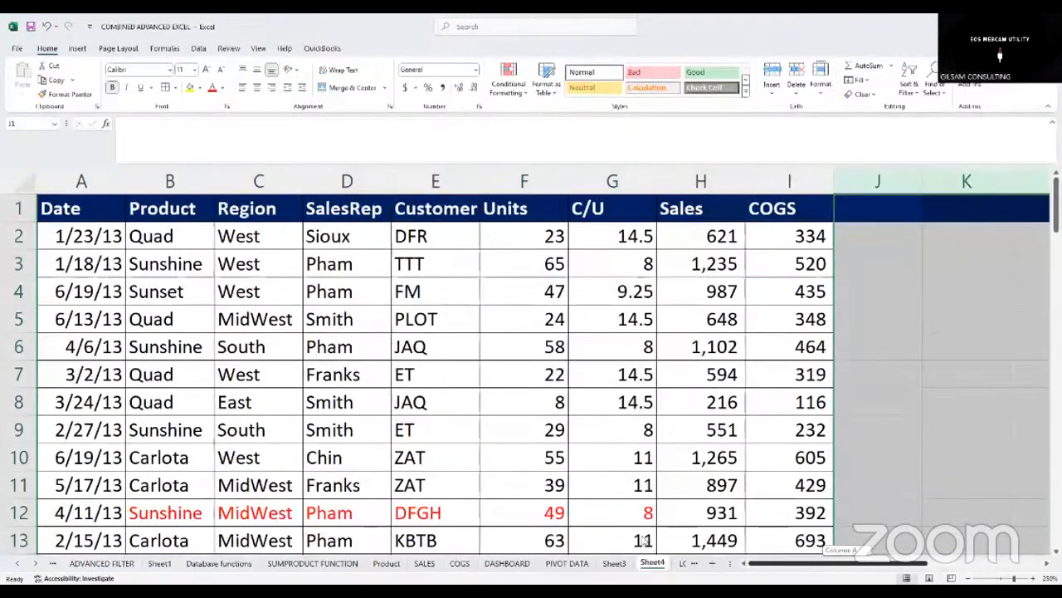
Inspect the header row from Date to COGS and the blank columns J:L beside the sales table
{"action": "key", "text": "ctrl+Home"}
{"action": "key", "text": "Right"}
{"action": "key", "text": "Right"}
{"action": "key", "text": "Right"}
{"action": "key", "text": "Right"}
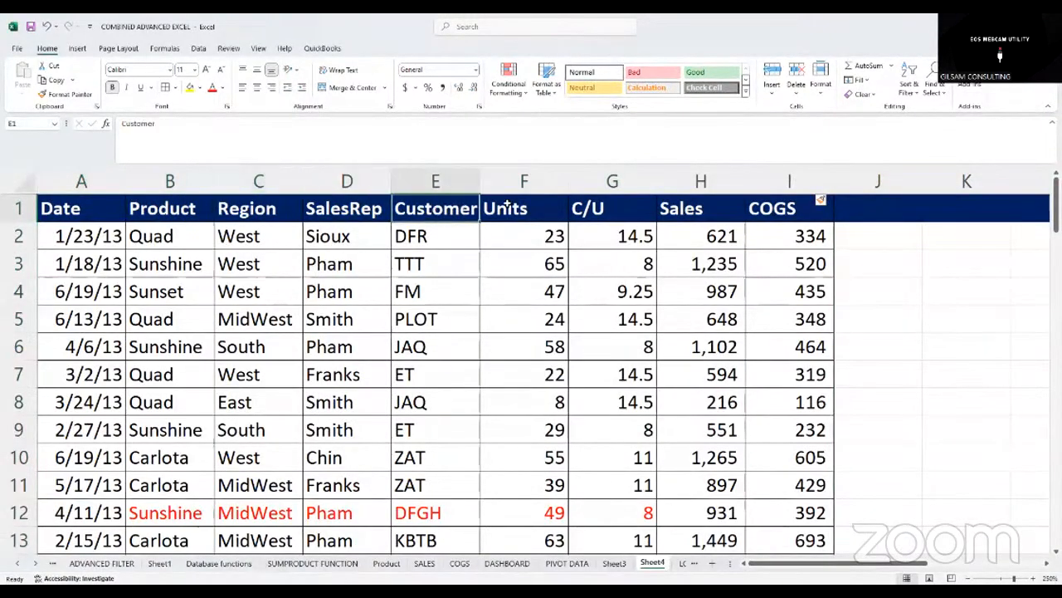
{"action": "key", "text": "Right"}
{"action": "key", "text": "Right"}
{"action": "key", "text": "Right"}
{"action": "key", "text": "Right"}
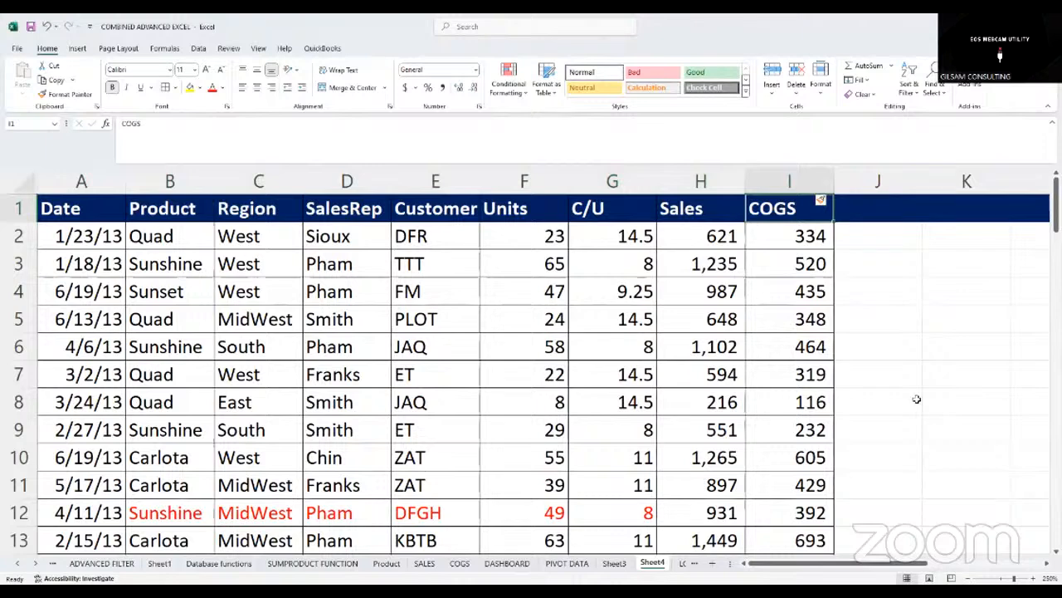
{"action": "scroll", "coordinate": [916, 399], "scroll_direction": "right", "scroll_amount": 4}
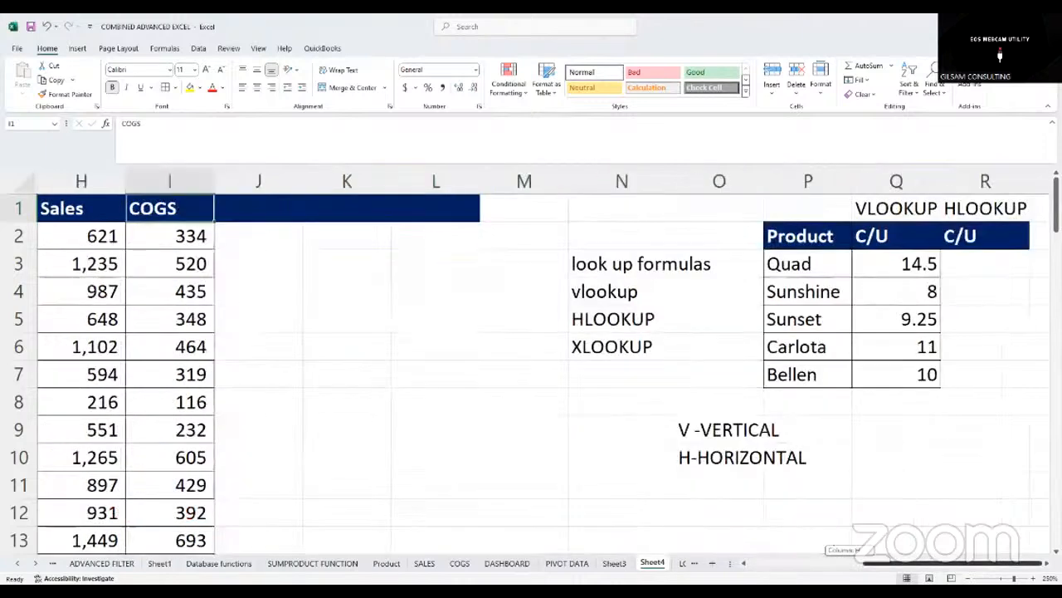
{"action": "left_click", "coordinate": [260, 174]}
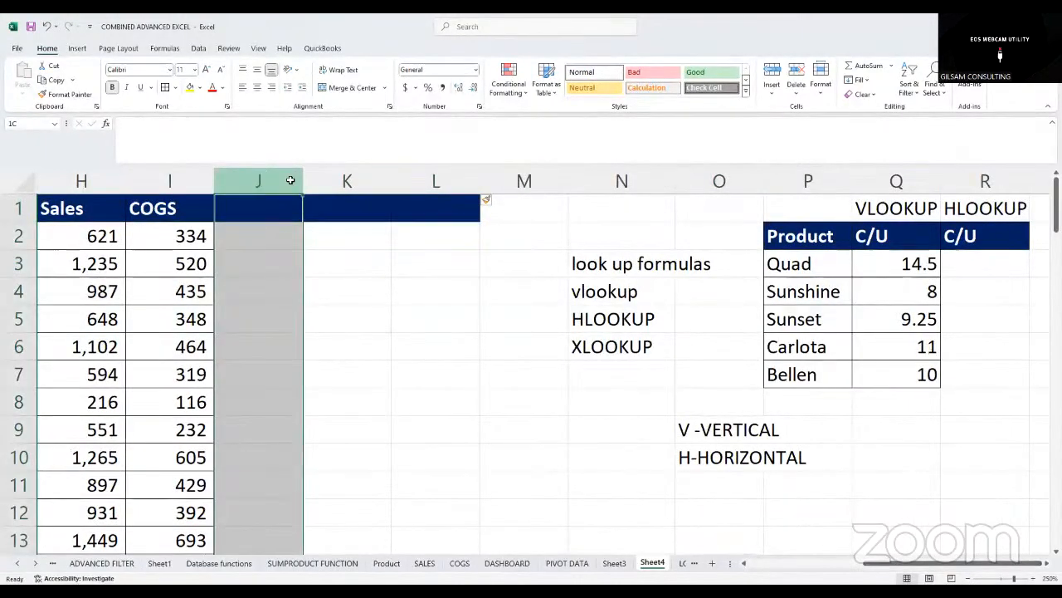
Insert further blank columns at J:M, directly after the COGS column, to widen the space beside the sales table
{"action": "left_click", "coordinate": [515, 382], "text": "shift"}
{"action": "right_click", "coordinate": [515, 382]}
{"action": "left_click", "coordinate": [515, 376]}
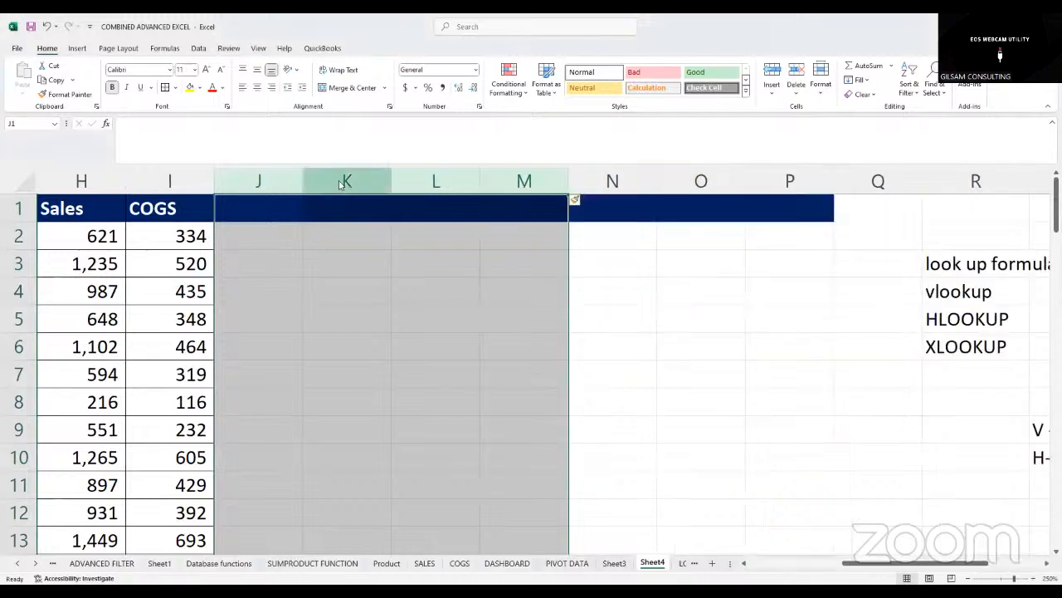
{"action": "right_click", "coordinate": [340, 184]}
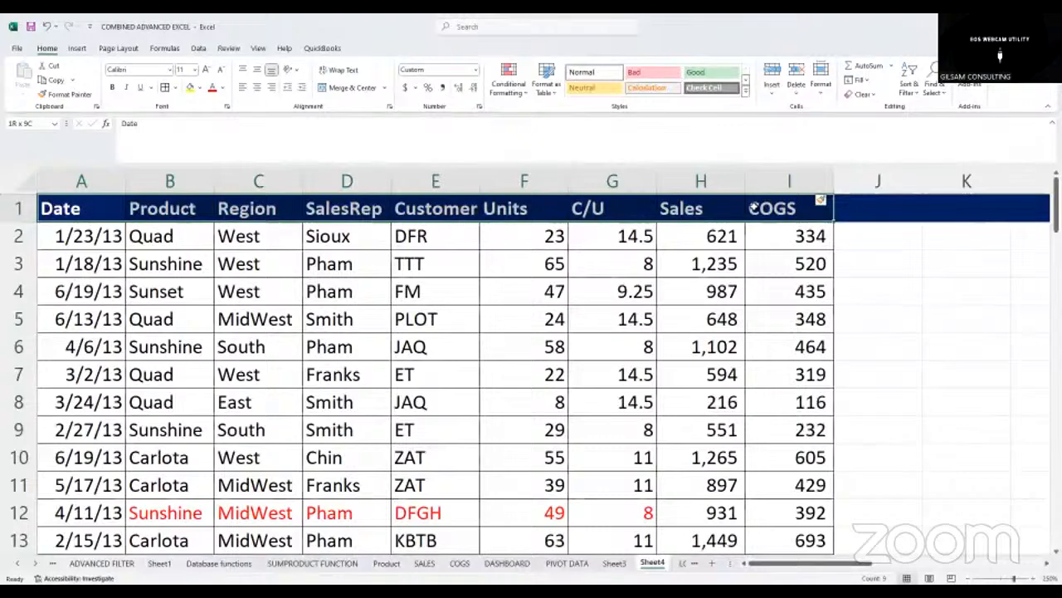
Copy the entire sales table in columns A:I, including its header row
{"action": "left_click", "coordinate": [699, 290]}
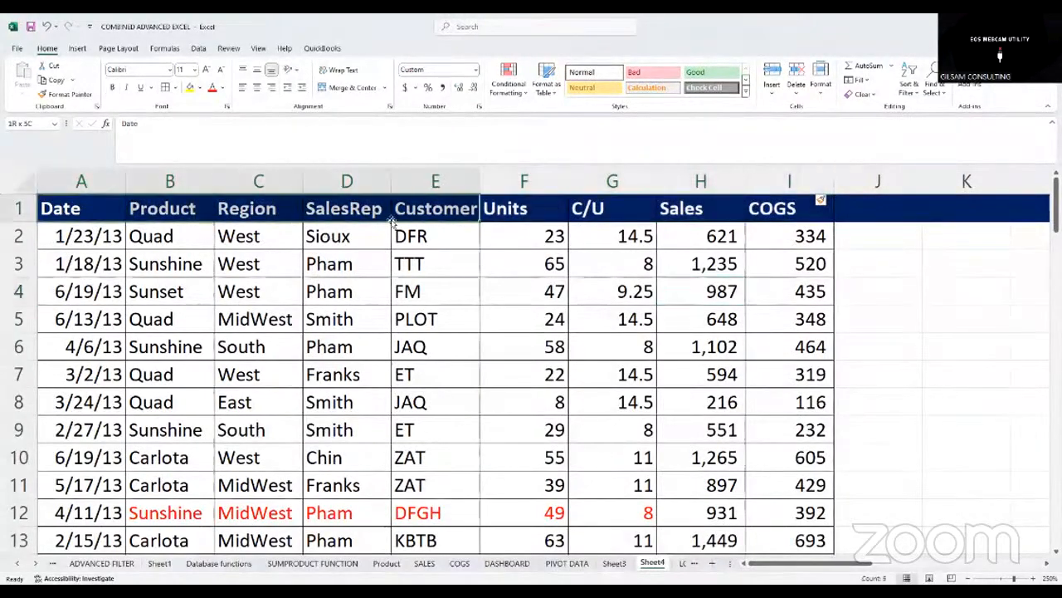
{"action": "left_click", "coordinate": [77, 186]}
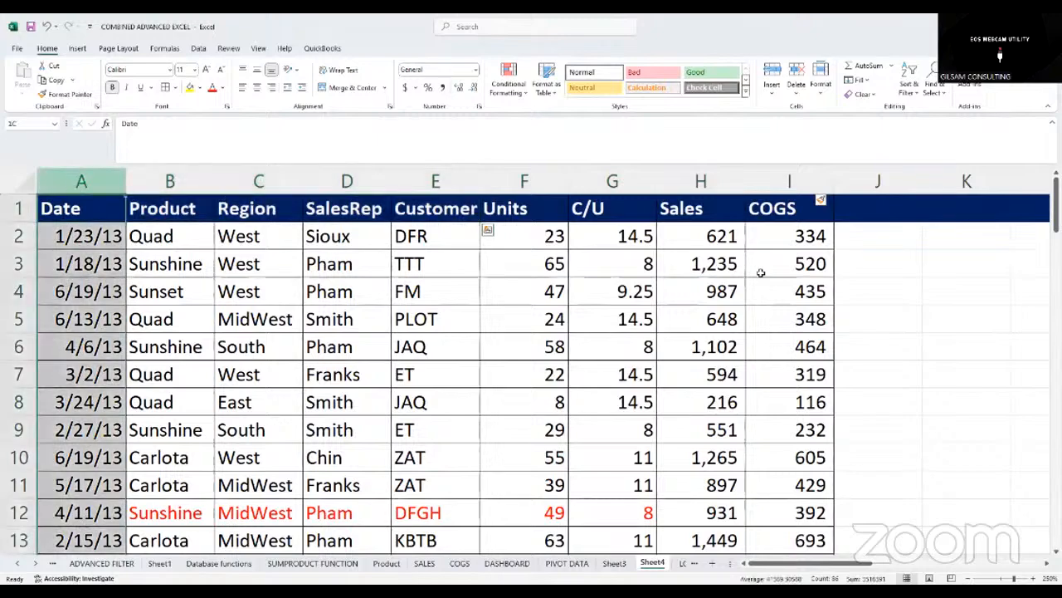
{"action": "key", "text": "ctrl+a"}
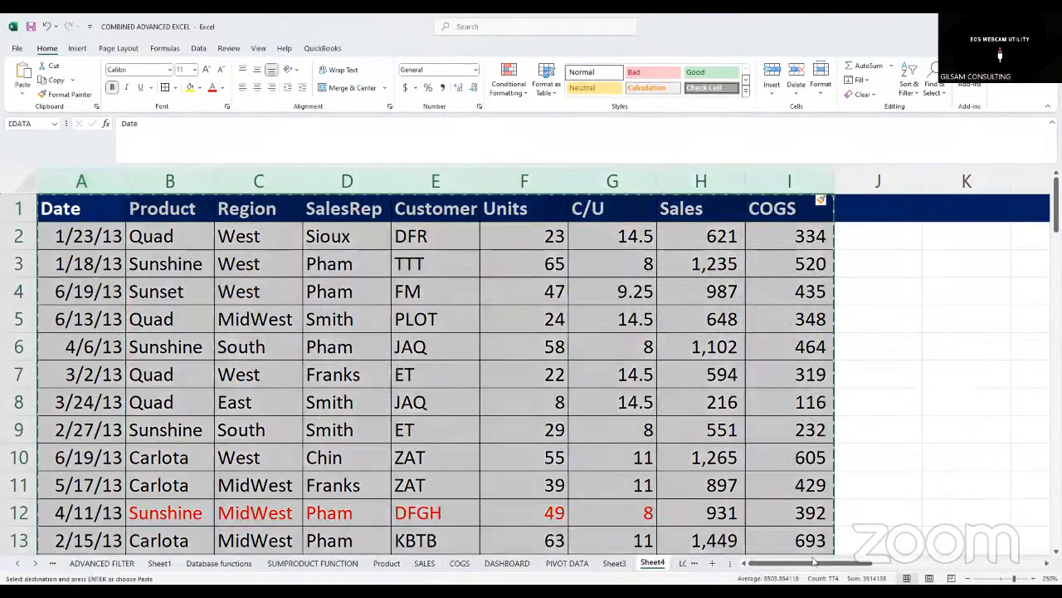
{"action": "key", "text": "ctrl+c"}
Examine the empty header-row cells K1 to P1 beside the sales table as the space for a horizontal layout
{"action": "scroll", "coordinate": [842, 517], "scroll_direction": "right", "scroll_amount": 10}
{"action": "scroll", "coordinate": [843, 518], "scroll_direction": "left", "scroll_amount": 5}
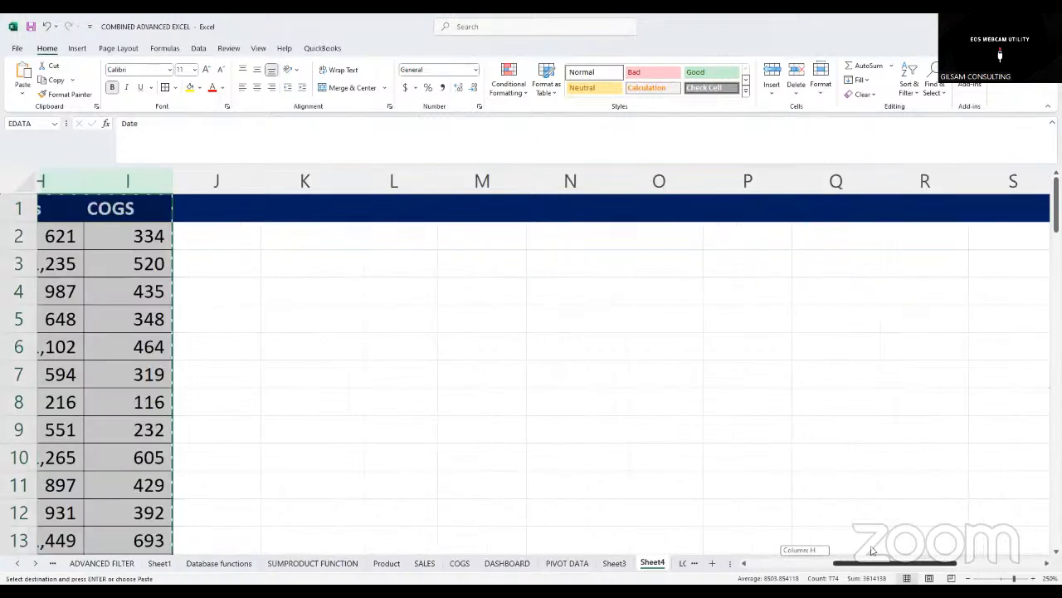
{"action": "scroll", "coordinate": [842, 517], "scroll_direction": "right", "scroll_amount": 1}
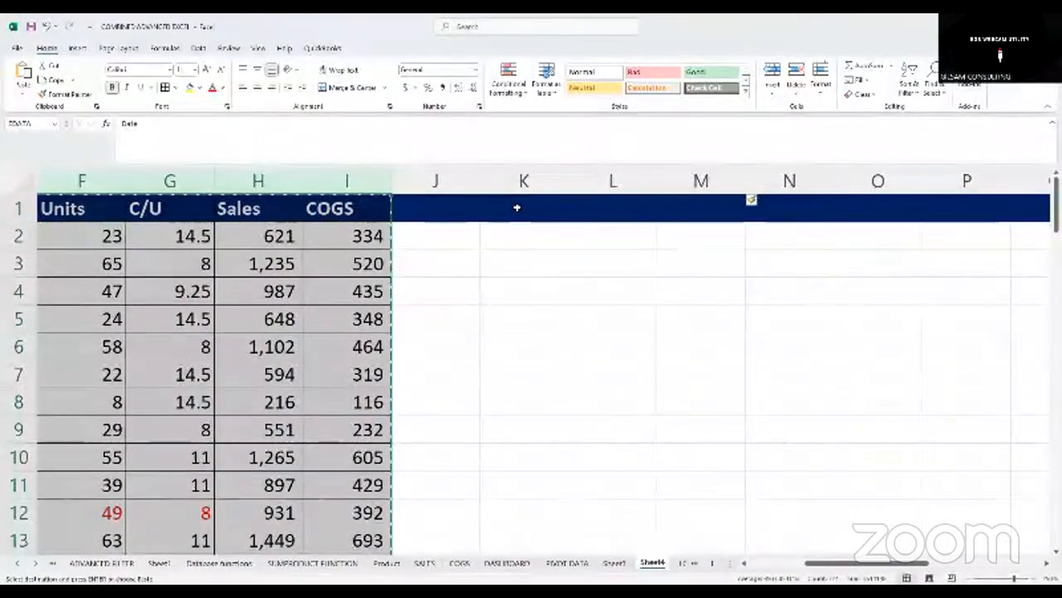
{"action": "left_click", "coordinate": [518, 208]}
{"action": "left_click", "coordinate": [611, 209]}
{"action": "left_click", "coordinate": [690, 208]}
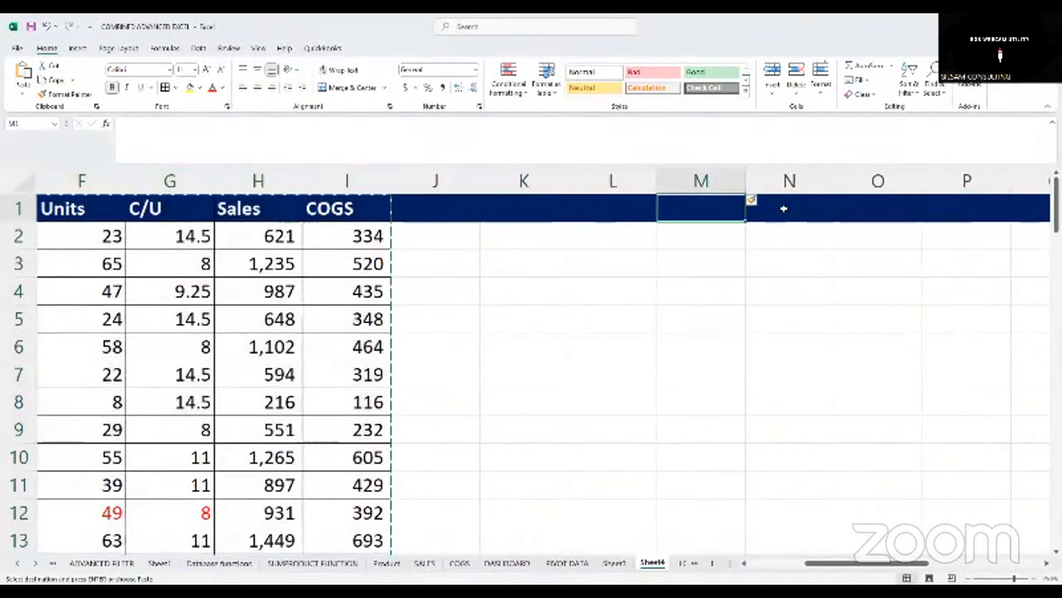
{"action": "left_click", "coordinate": [783, 208]}
{"action": "left_click", "coordinate": [891, 209]}
{"action": "left_click", "coordinate": [963, 208]}
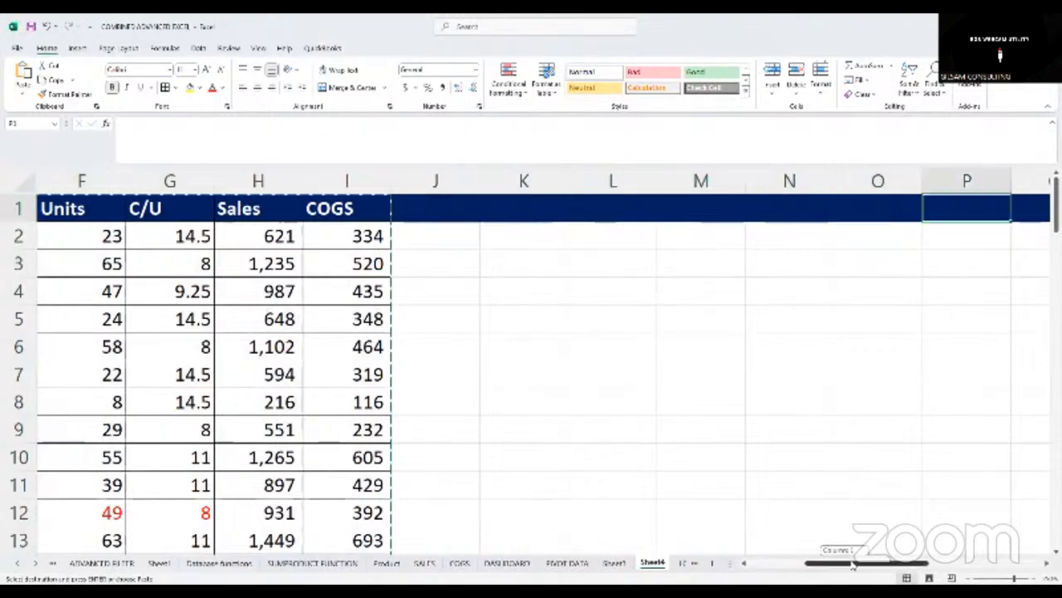
Try to paste the whole copied sales table transposed at K1 with Paste Special
{"action": "left_click_drag", "start_coordinate": [847, 562], "coordinate": [745, 561]}
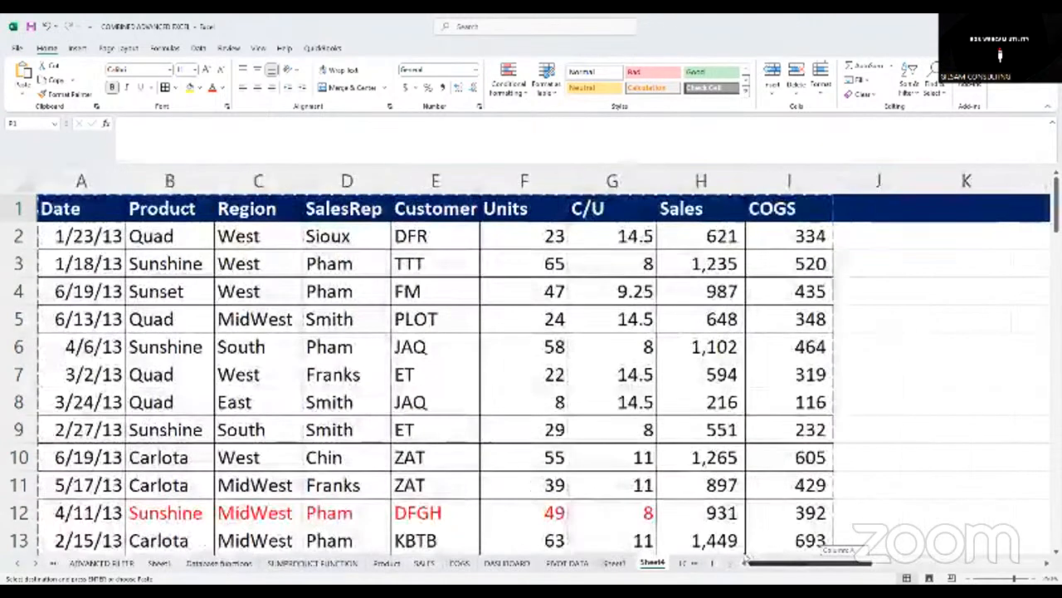
{"action": "left_click", "coordinate": [82, 181]}
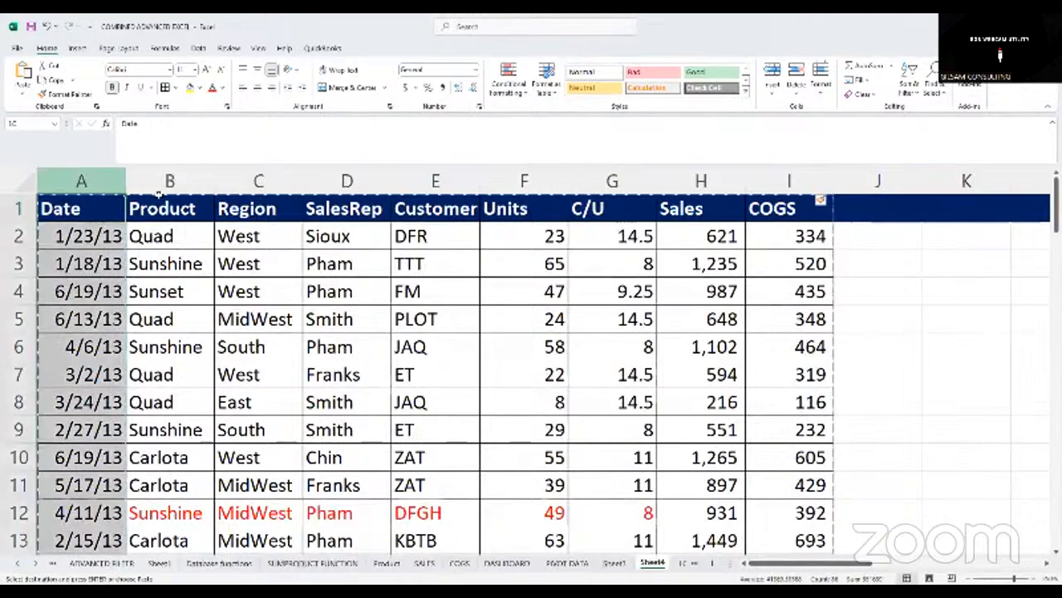
{"action": "key", "text": "ctrl+a"}
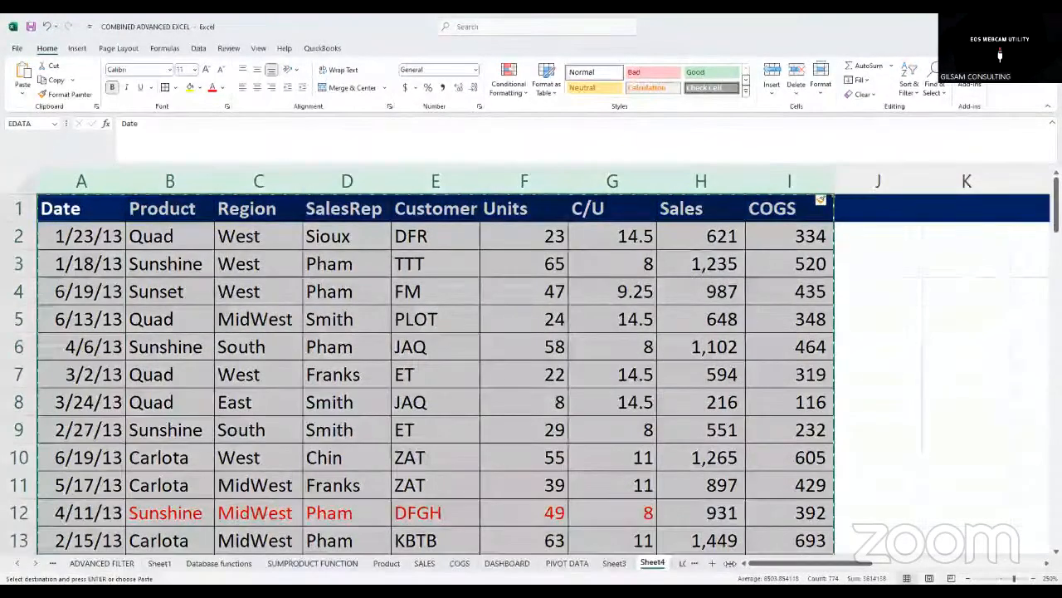
{"action": "scroll", "coordinate": [502, 208], "scroll_direction": "right", "scroll_amount": 5}
{"action": "left_click", "coordinate": [501, 207]}
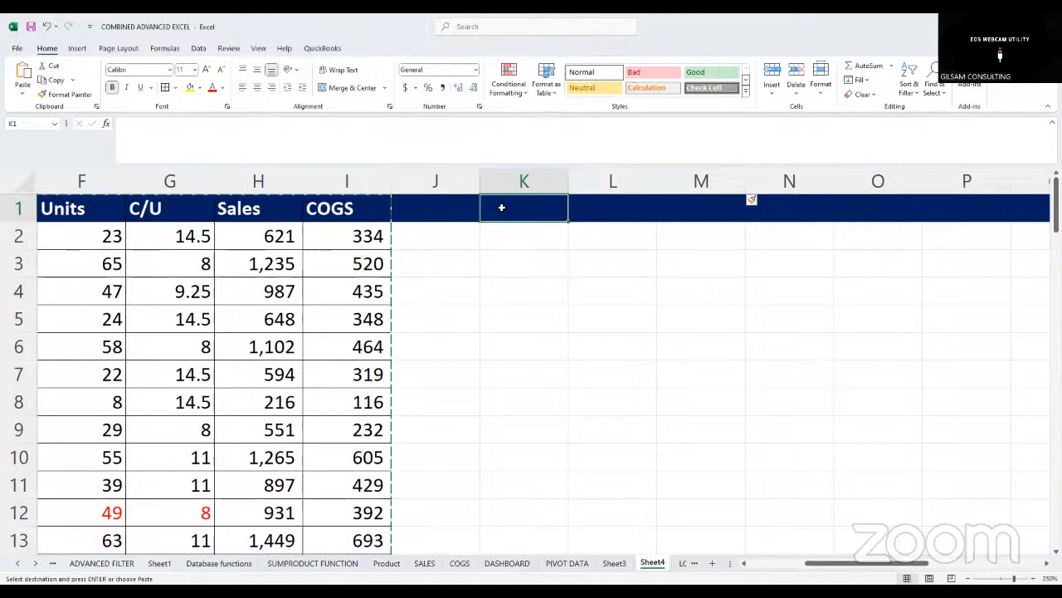
{"action": "key", "text": "ctrl+alt+v"}
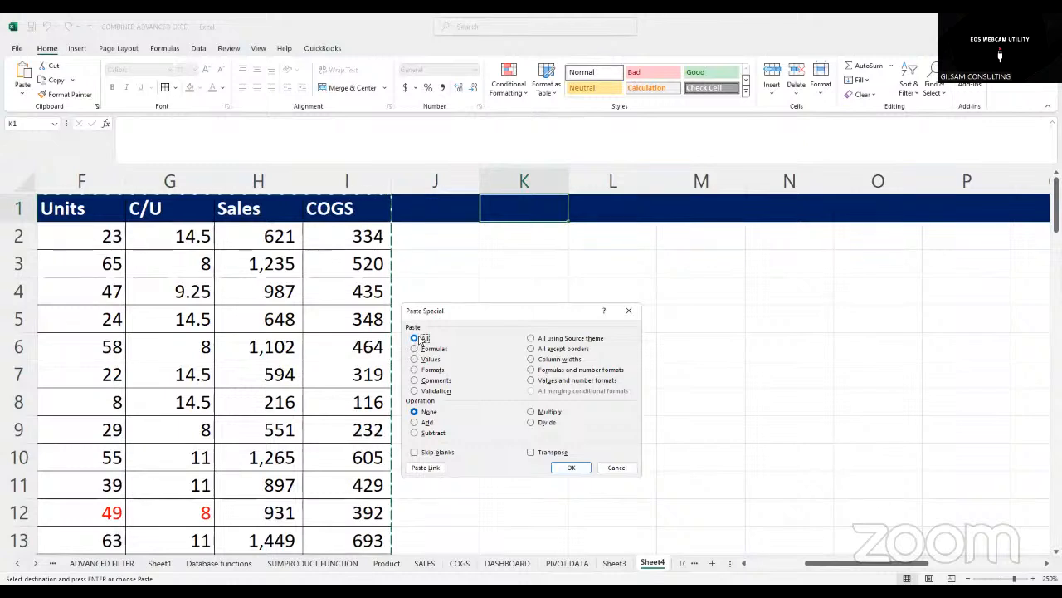
{"action": "left_click", "coordinate": [531, 453]}
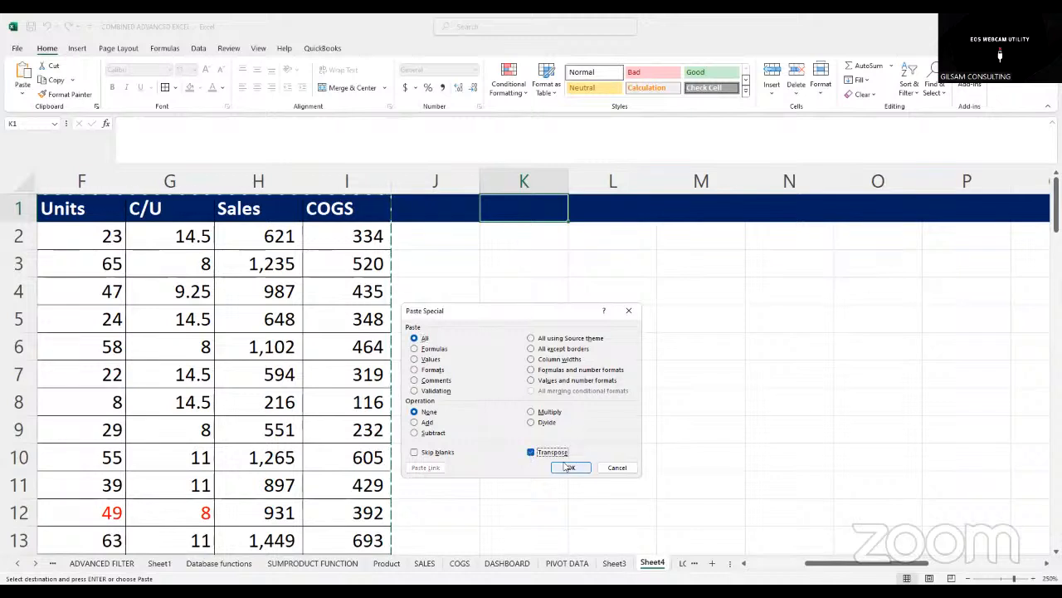
{"action": "left_click", "coordinate": [571, 469]}
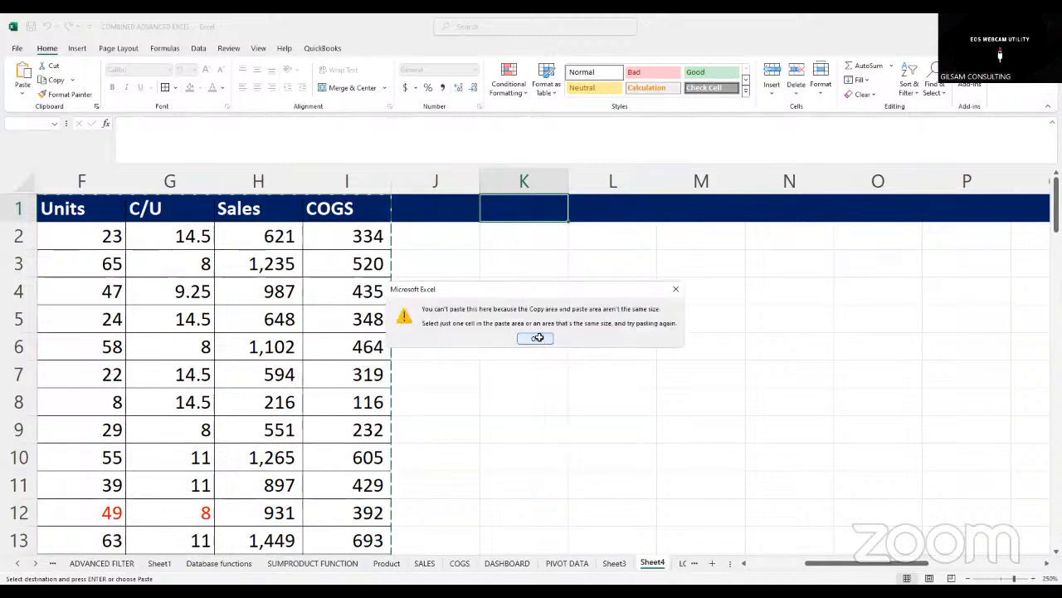
{"action": "left_click", "coordinate": [538, 337]}
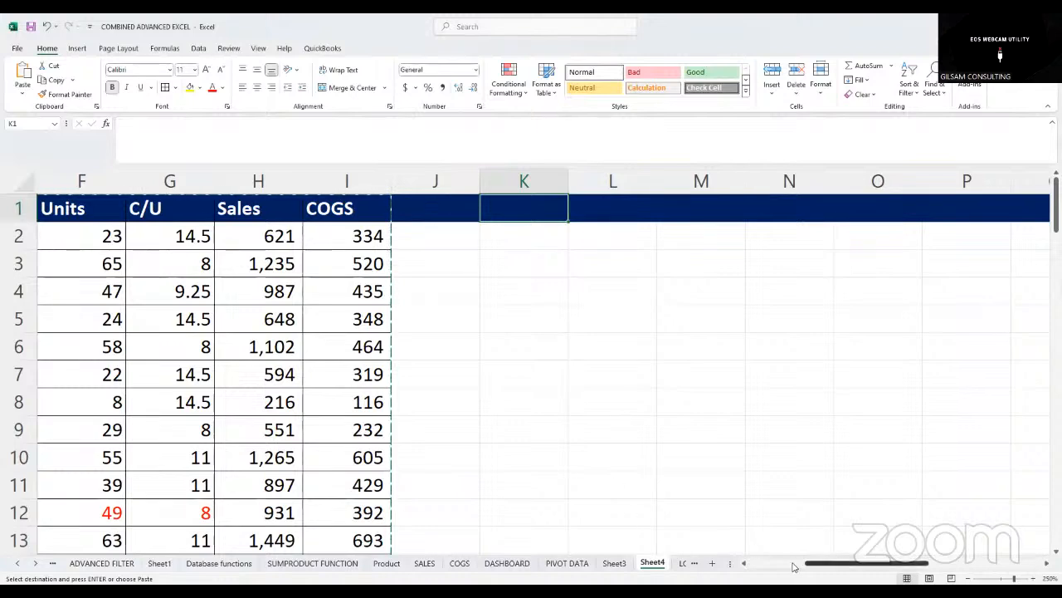
Copy only the header row A1:I1 and paste it transposed, with everything included, starting at K1
{"action": "left_click_drag", "start_coordinate": [794, 567], "coordinate": [738, 564]}
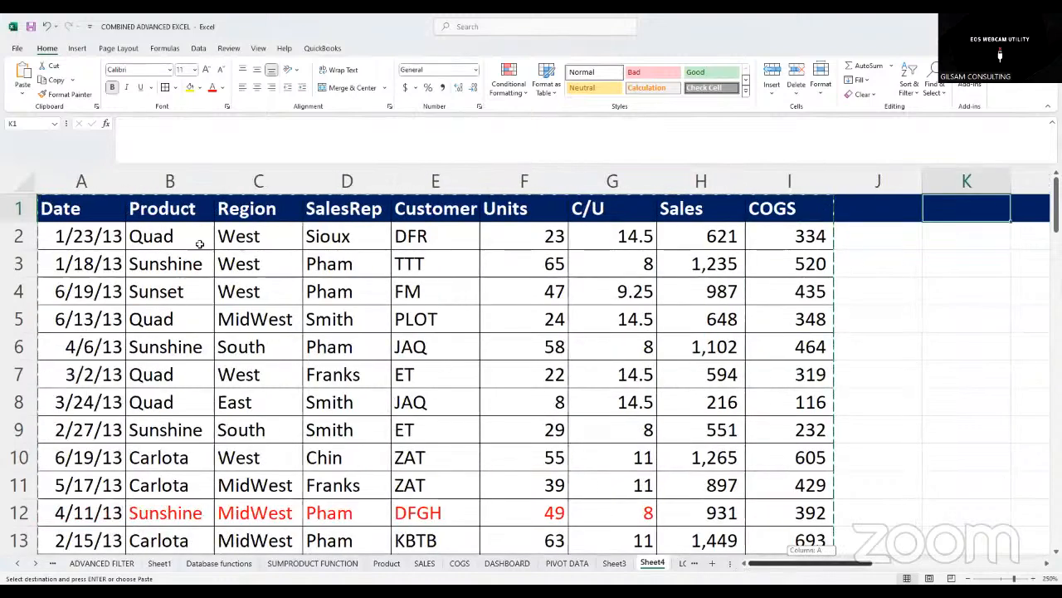
{"action": "left_click_drag", "start_coordinate": [62, 209], "coordinate": [811, 209]}
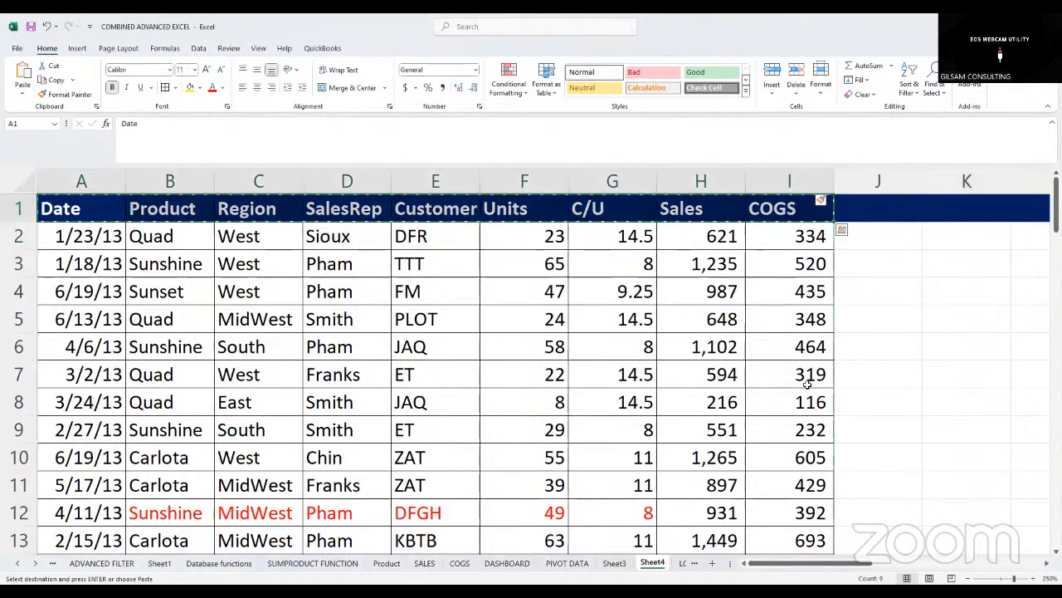
{"action": "left_click_drag", "start_coordinate": [784, 563], "coordinate": [810, 558]}
{"action": "left_click", "coordinate": [704, 211]}
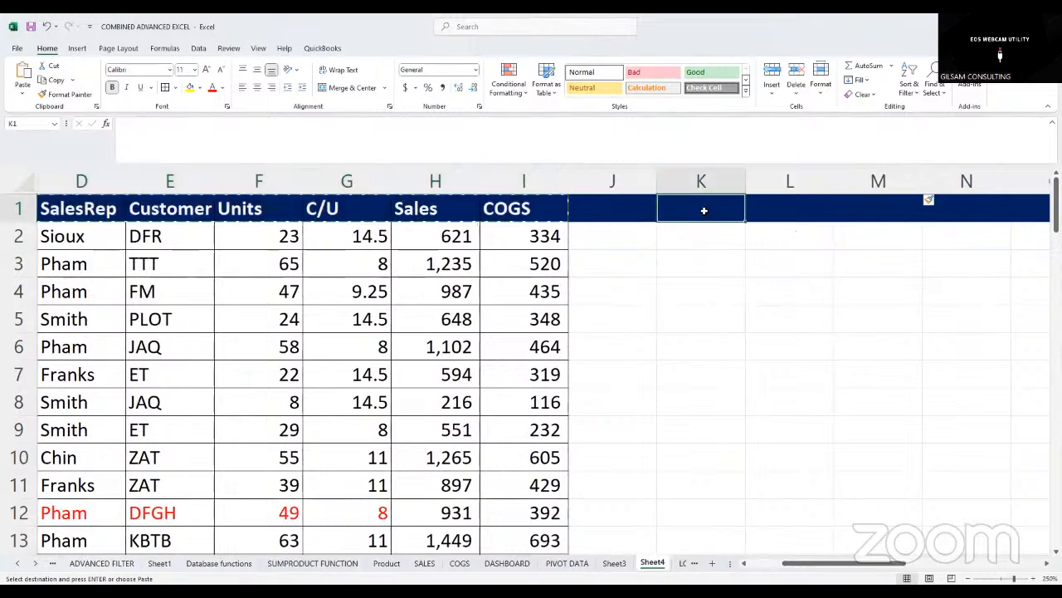
{"action": "key", "text": "ctrl+alt+v"}
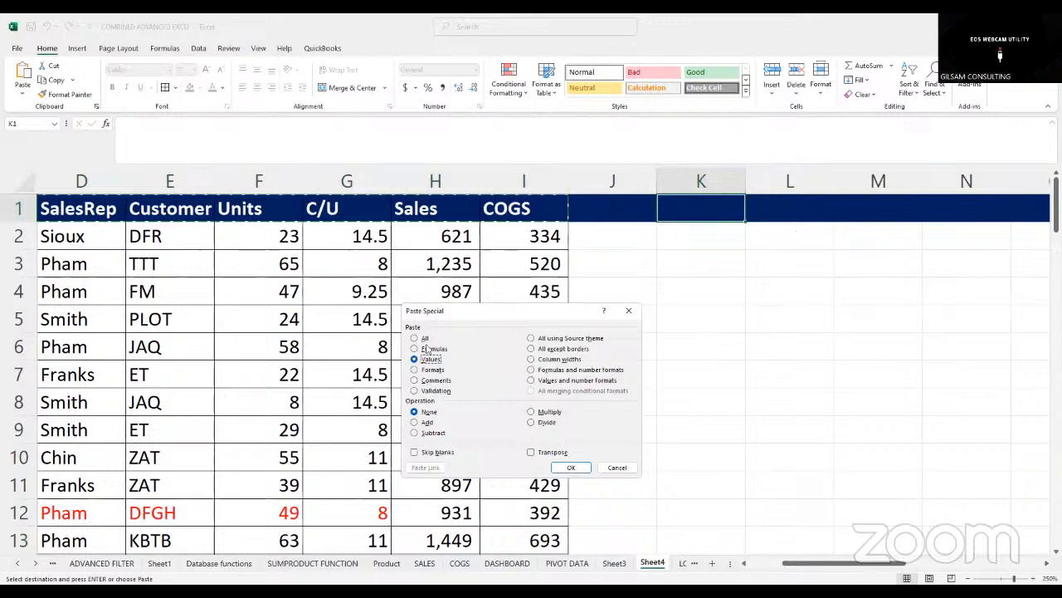
{"action": "left_click", "coordinate": [532, 451]}
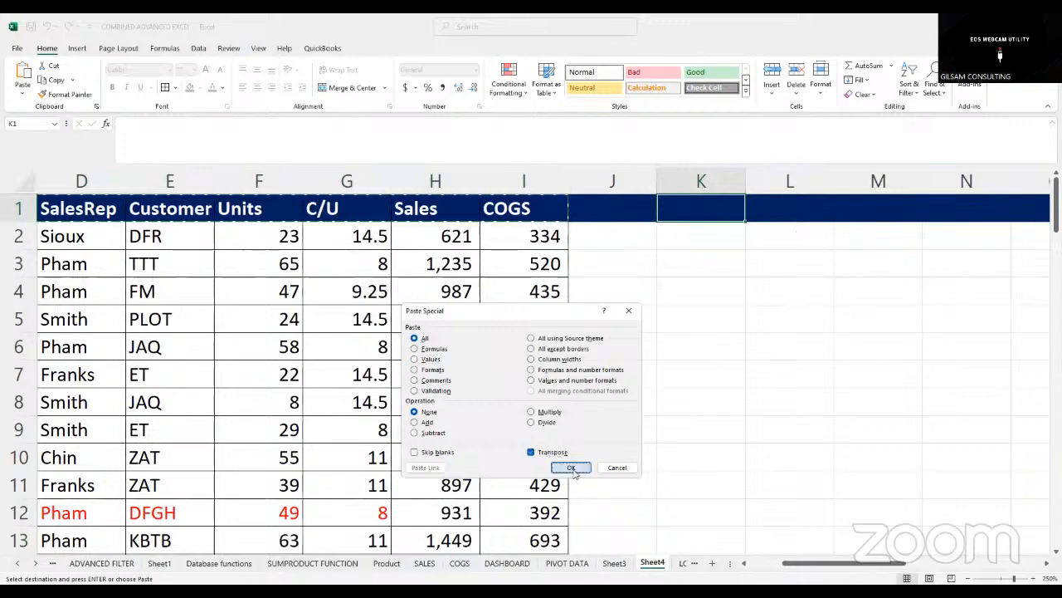
{"action": "left_click", "coordinate": [572, 467]}
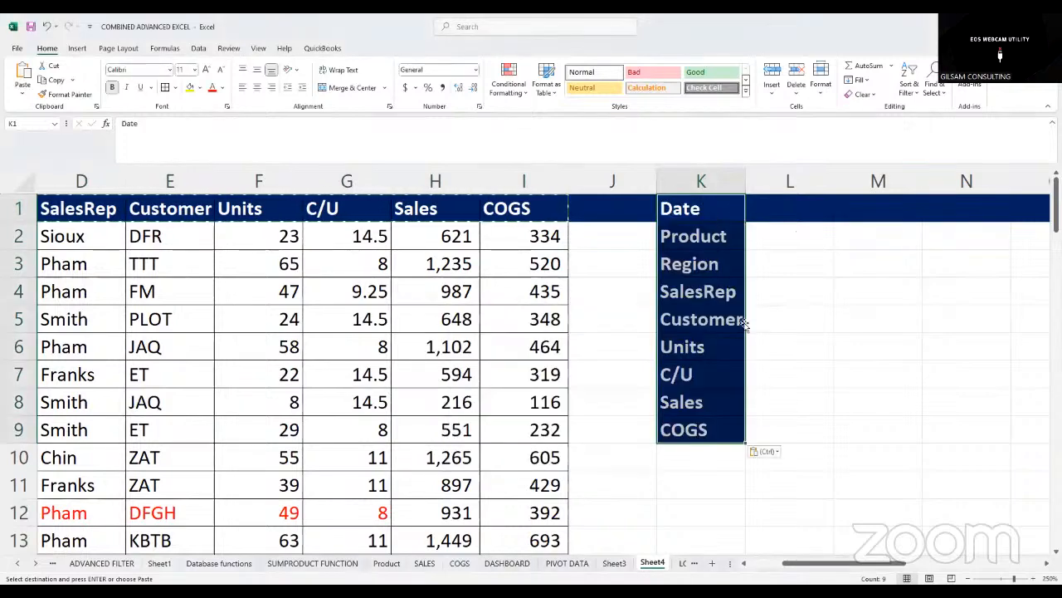
{"action": "left_click", "coordinate": [799, 320]}
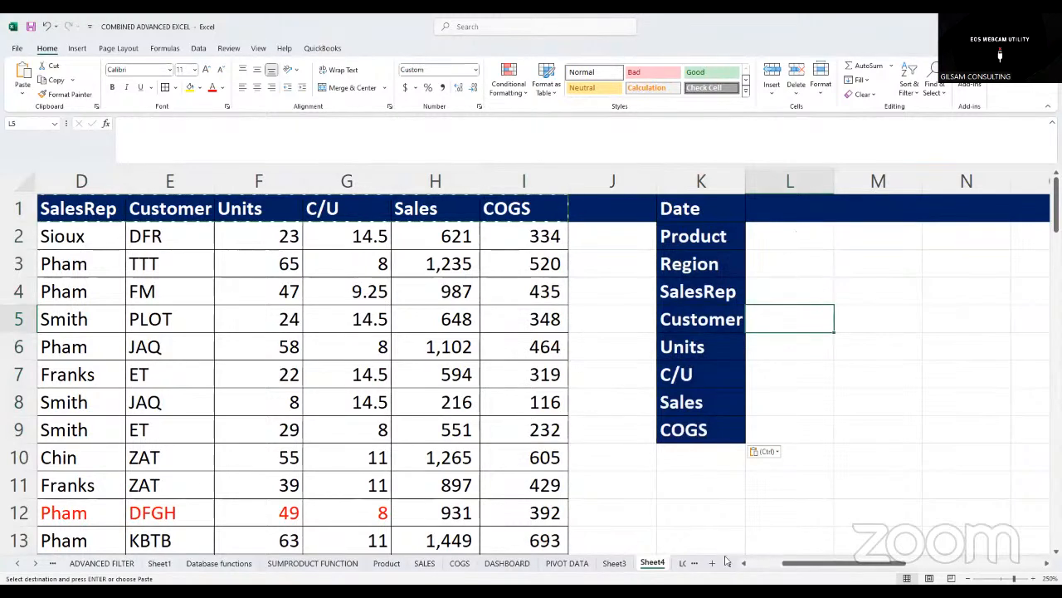
Copy all data rows of the sales table below the header, A2:I86
{"action": "scroll", "coordinate": [729, 561], "scroll_direction": "left", "scroll_amount": 3}
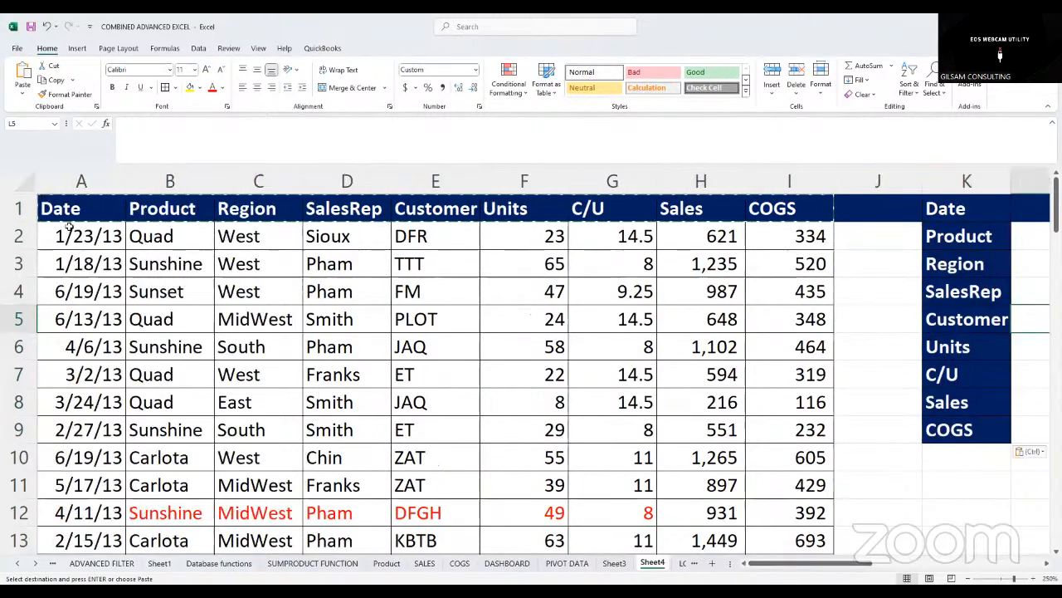
{"action": "left_click_drag", "start_coordinate": [116, 238], "coordinate": [753, 245]}
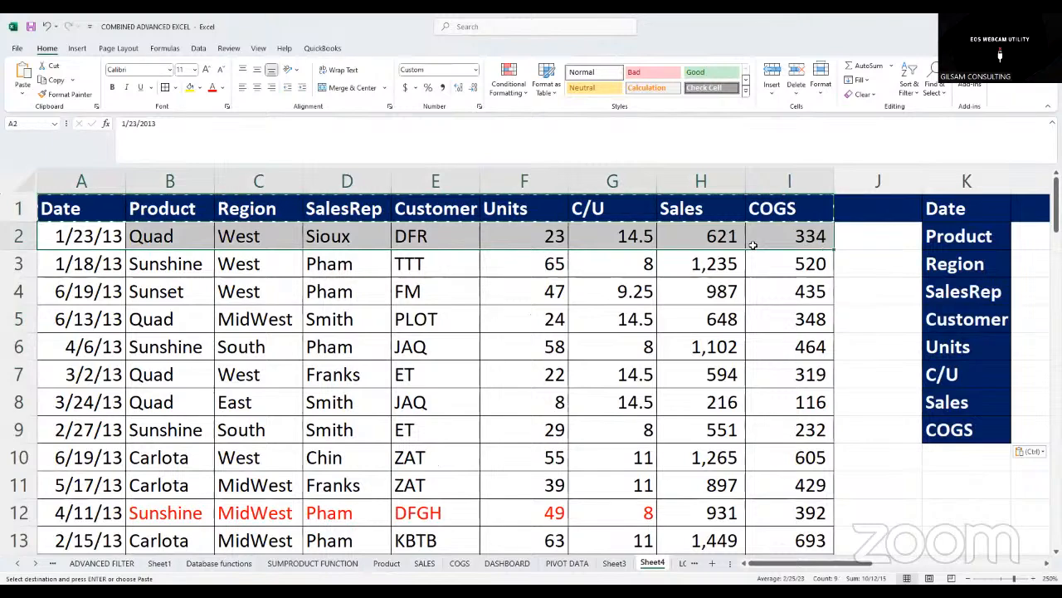
{"action": "key", "text": "ctrl+shift+Down"}
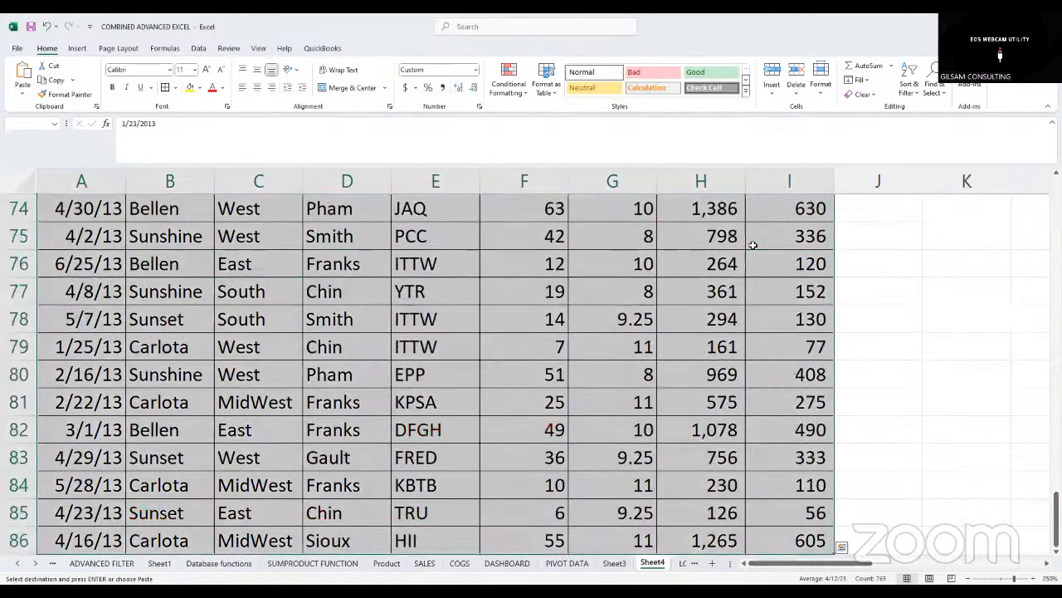
{"action": "scroll", "coordinate": [786, 335], "scroll_direction": "up", "scroll_amount": 15}
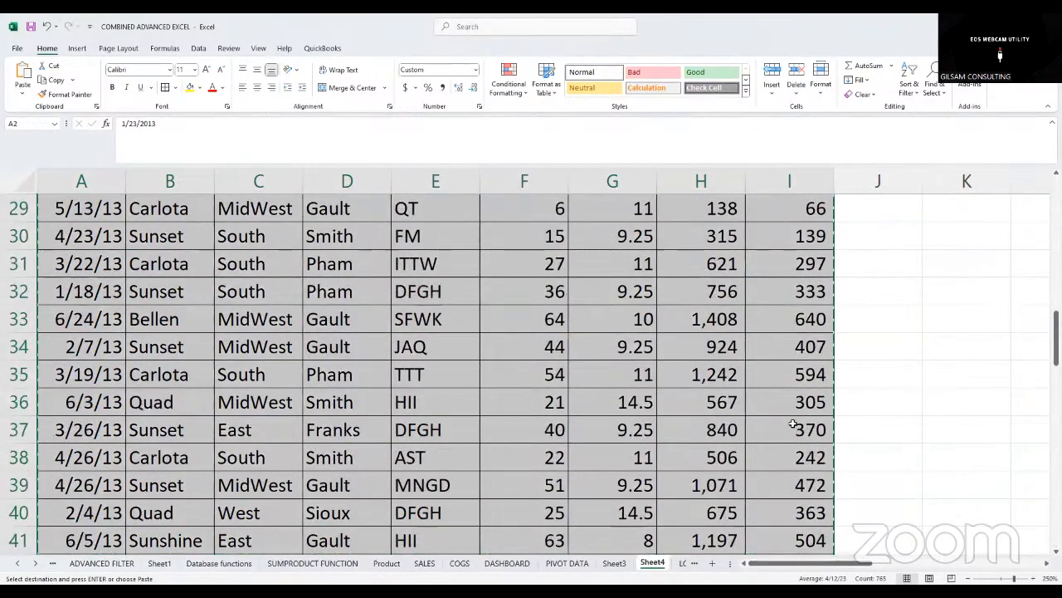
{"action": "scroll", "coordinate": [1046, 564], "scroll_direction": "up", "scroll_amount": 10}
{"action": "scroll", "coordinate": [780, 281], "scroll_direction": "right", "scroll_amount": 1}
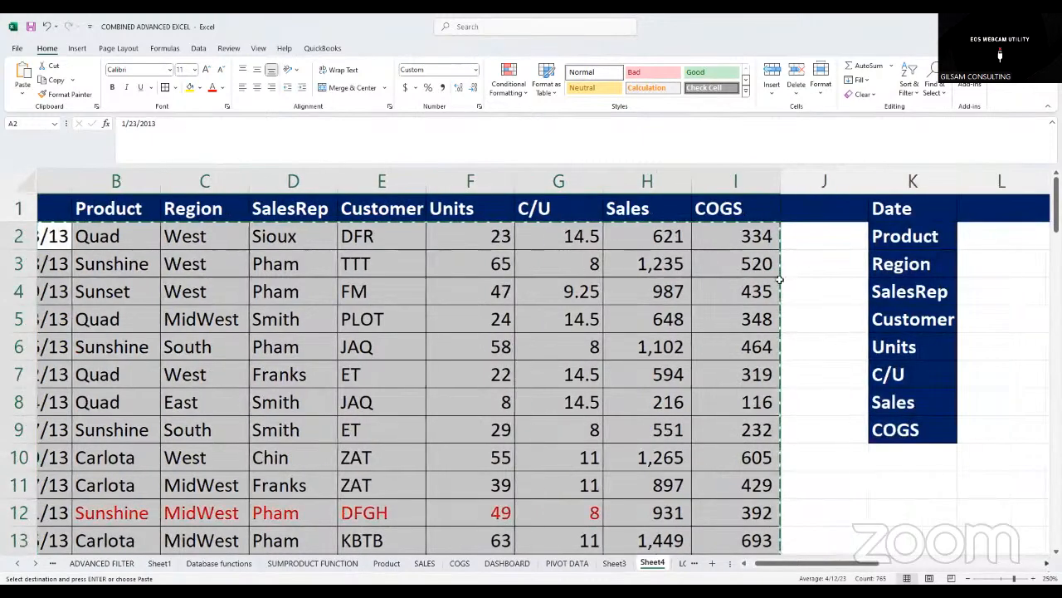
Paste the copied data rows transposed at L1, beside the vertical headers, and check the horizontal table to its end
{"action": "scroll", "coordinate": [780, 281], "scroll_direction": "right", "scroll_amount": 4}
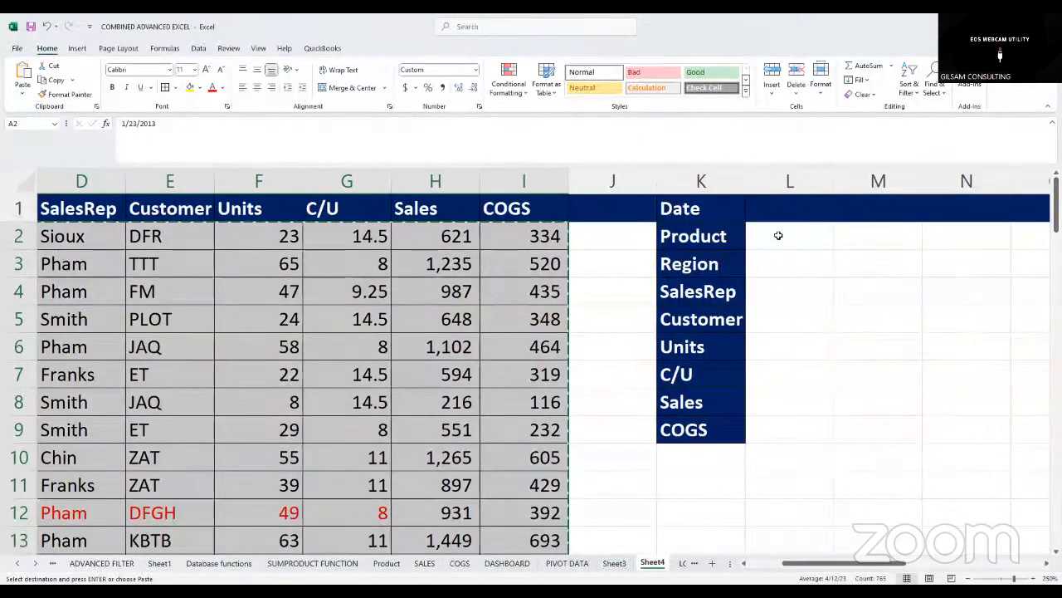
{"action": "left_click", "coordinate": [774, 215]}
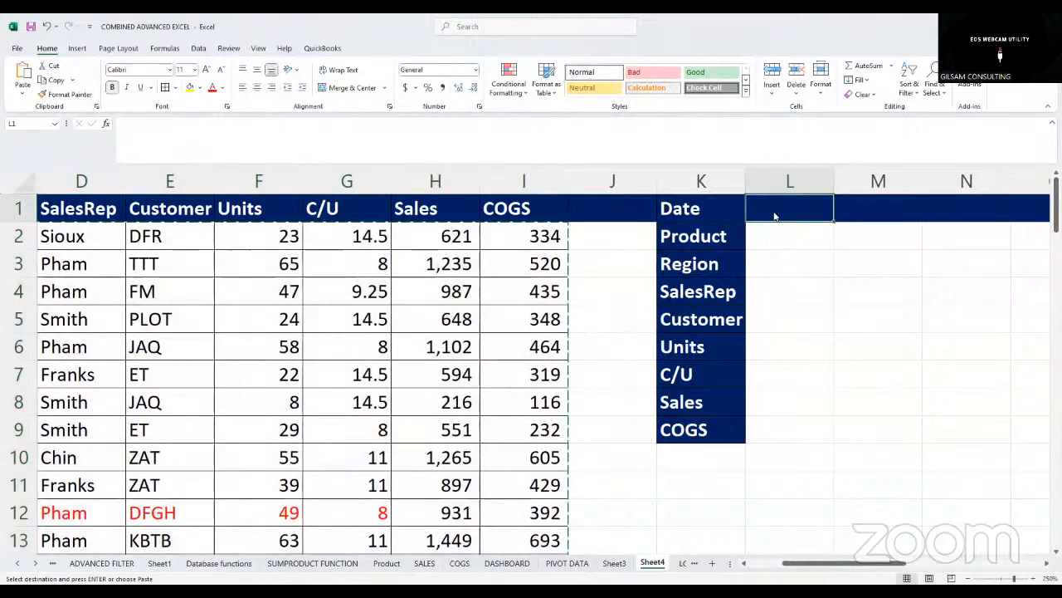
{"action": "key", "text": "ctrl+alt+v"}
{"action": "left_click", "coordinate": [552, 453]}
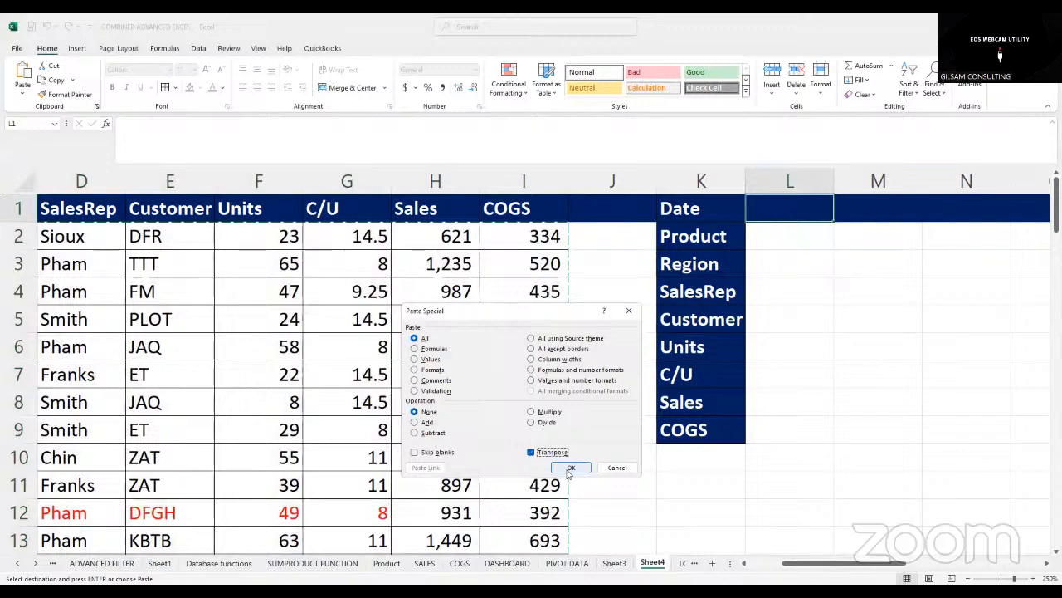
{"action": "left_click", "coordinate": [570, 469]}
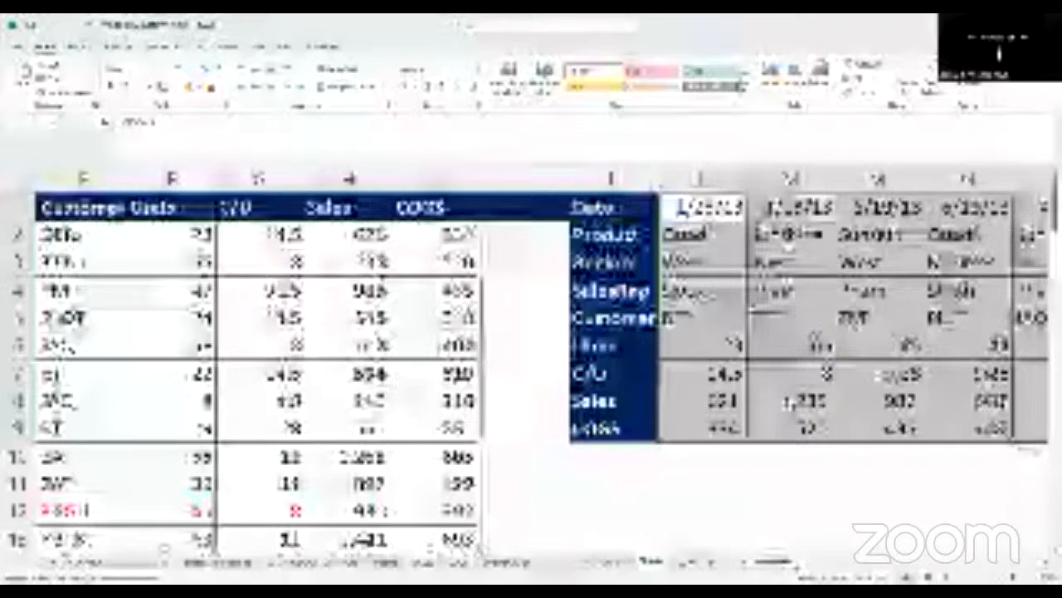
{"action": "scroll", "coordinate": [1004, 496], "scroll_direction": "right", "scroll_amount": 20}
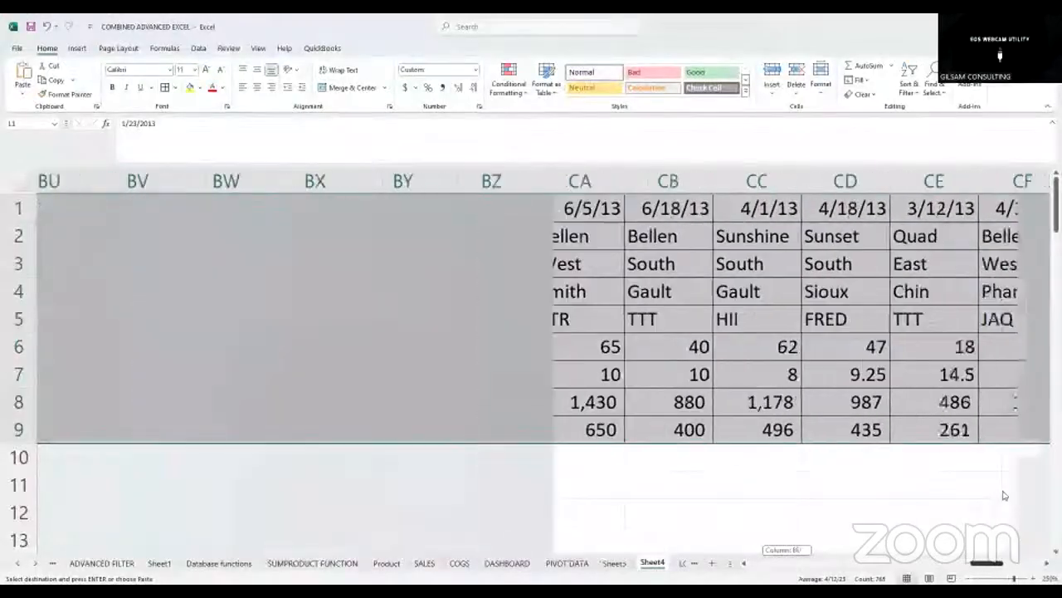
{"action": "scroll", "coordinate": [1004, 495], "scroll_direction": "right", "scroll_amount": 10}
{"action": "scroll", "coordinate": [639, 471], "scroll_direction": "left", "scroll_amount": 20}
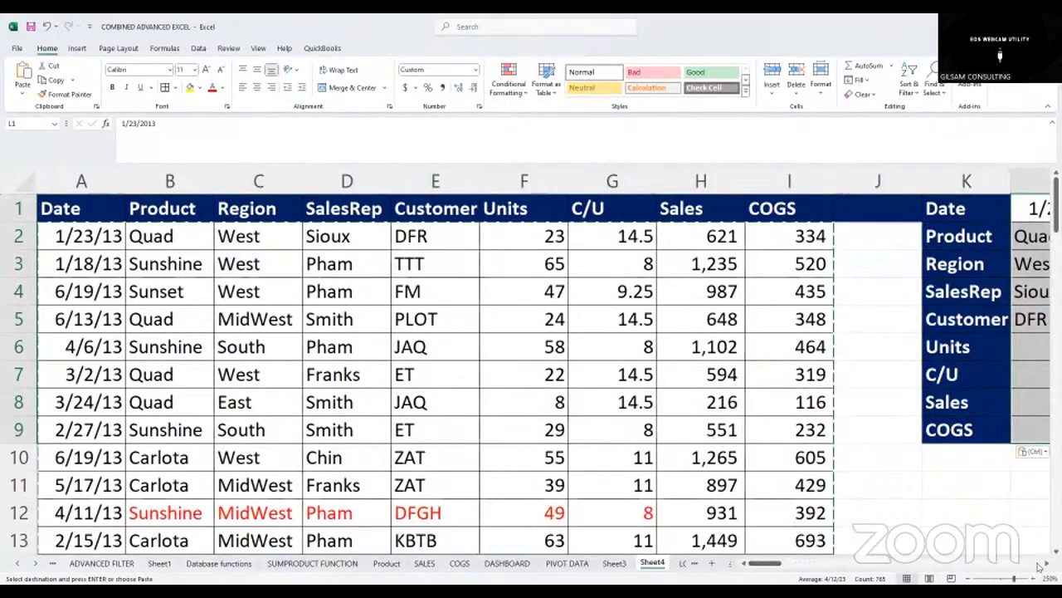
Right-align all data columns of the transposed table, from L through CR
{"action": "scroll", "coordinate": [504, 442], "scroll_direction": "right", "scroll_amount": 6}
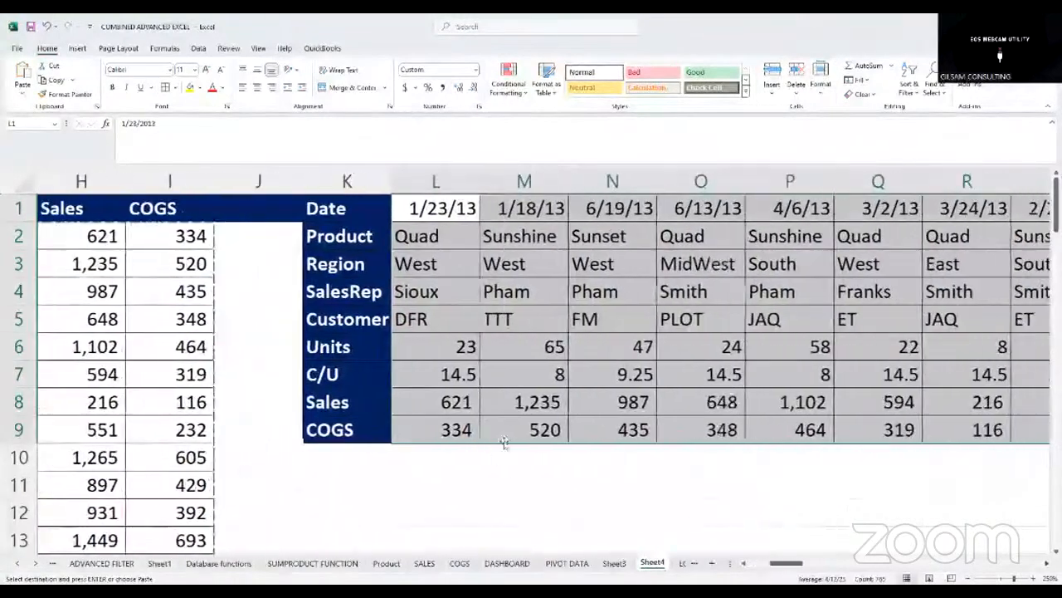
{"action": "left_click", "coordinate": [451, 299]}
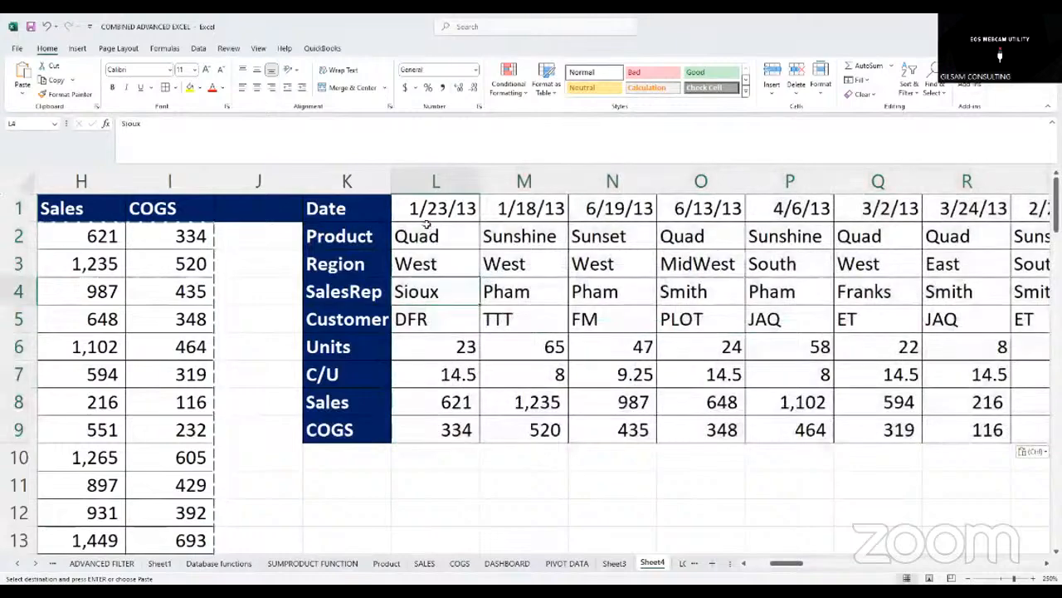
{"action": "left_click", "coordinate": [436, 180]}
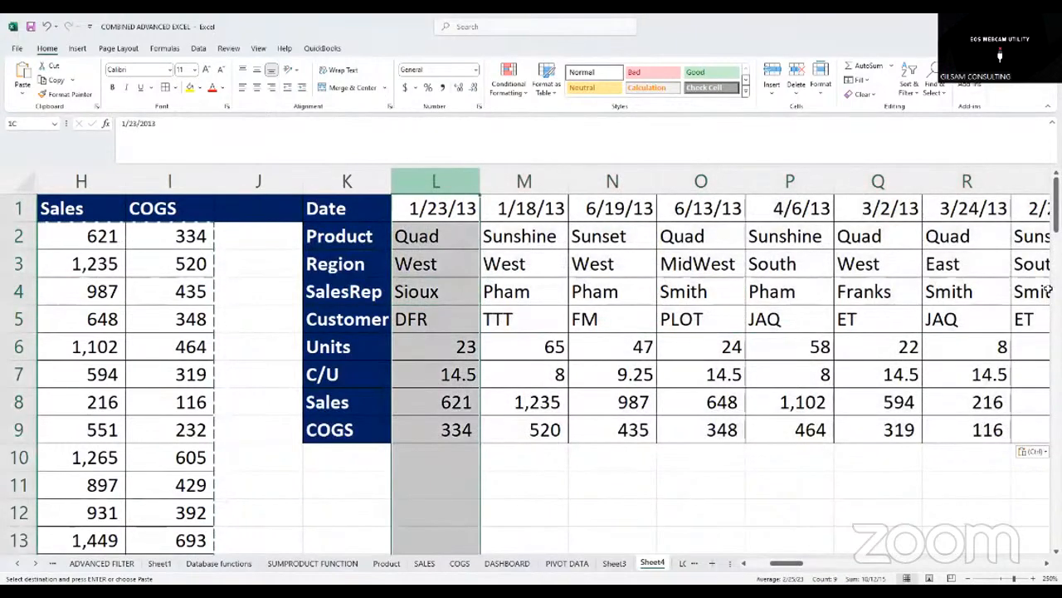
{"action": "left_click_drag", "start_coordinate": [1048, 290], "coordinate": [1049, 290]}
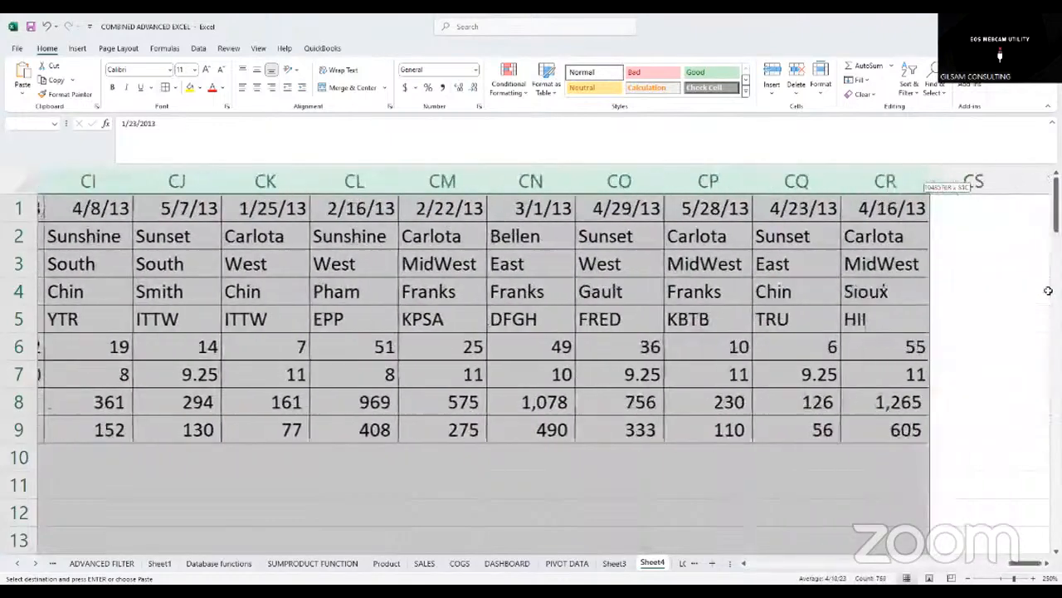
{"action": "left_click_drag", "start_coordinate": [904, 303], "coordinate": [904, 303]}
{"action": "left_click", "coordinate": [272, 88]}
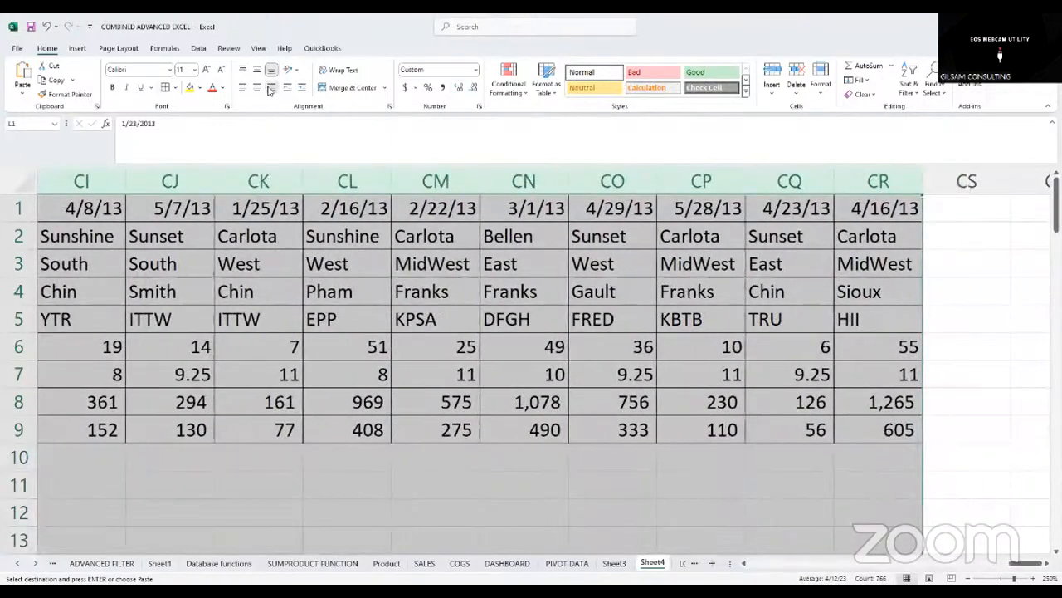
{"action": "left_click", "coordinate": [590, 459]}
Copy only the Product and C/U header cells, B1 and G1, from the original sales table
{"action": "scroll", "coordinate": [508, 430], "scroll_direction": "down", "scroll_amount": 1}
{"action": "scroll", "coordinate": [509, 429], "scroll_direction": "down", "scroll_amount": 2}
{"action": "left_click", "coordinate": [460, 336]}
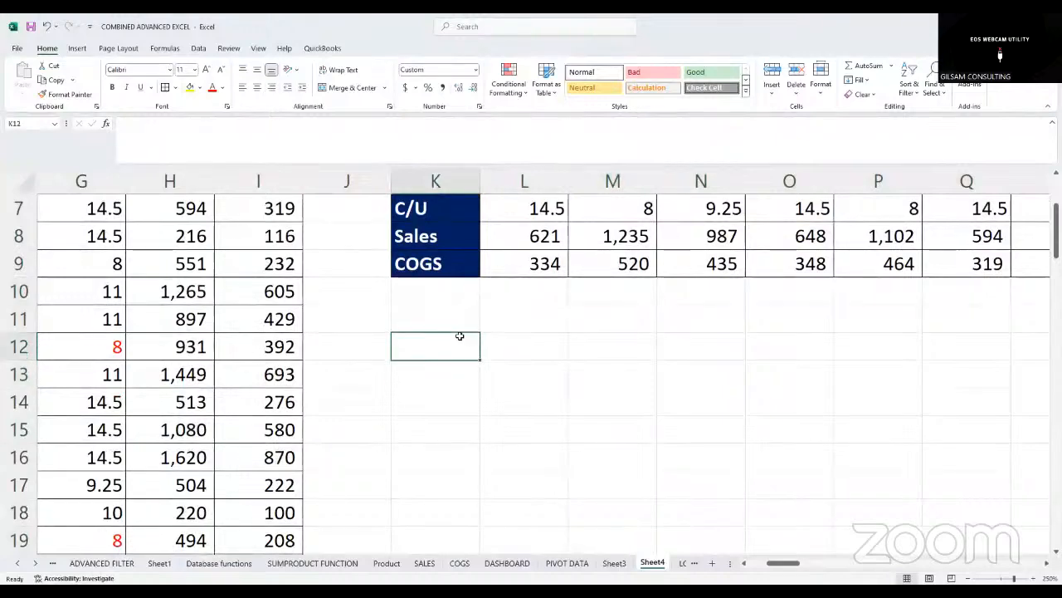
{"action": "scroll", "coordinate": [459, 336], "scroll_direction": "up", "scroll_amount": 2}
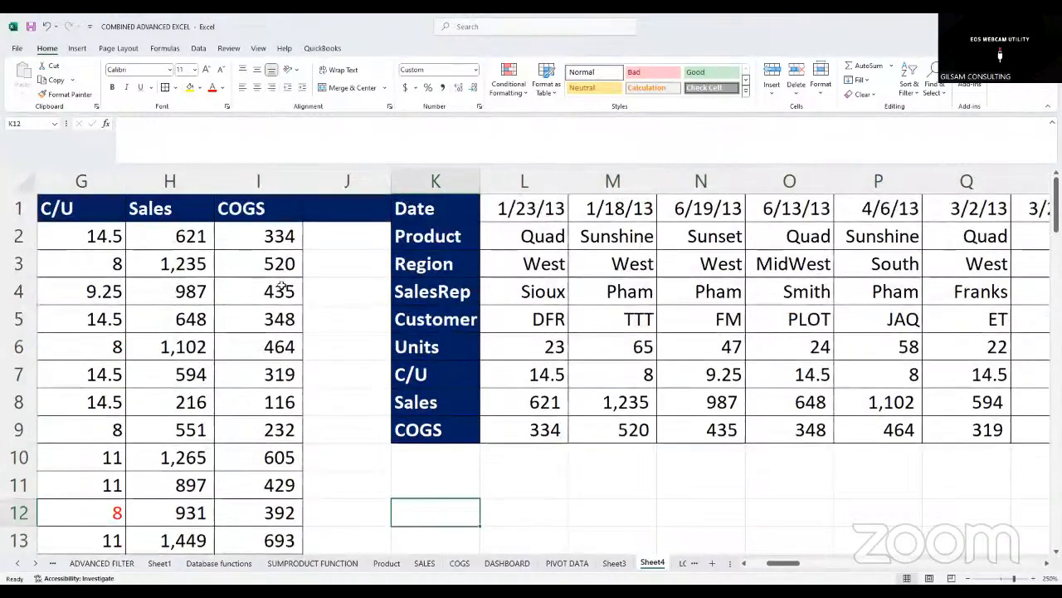
{"action": "scroll", "coordinate": [501, 439], "scroll_direction": "left", "scroll_amount": 3}
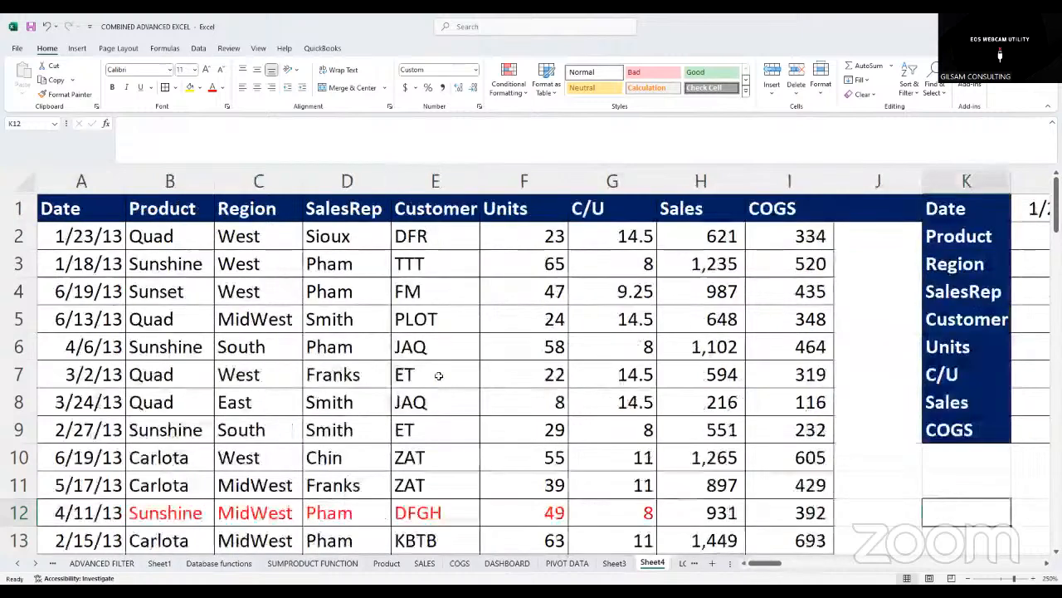
{"action": "left_click", "coordinate": [142, 208]}
{"action": "left_click", "coordinate": [622, 208], "text": "ctrl"}
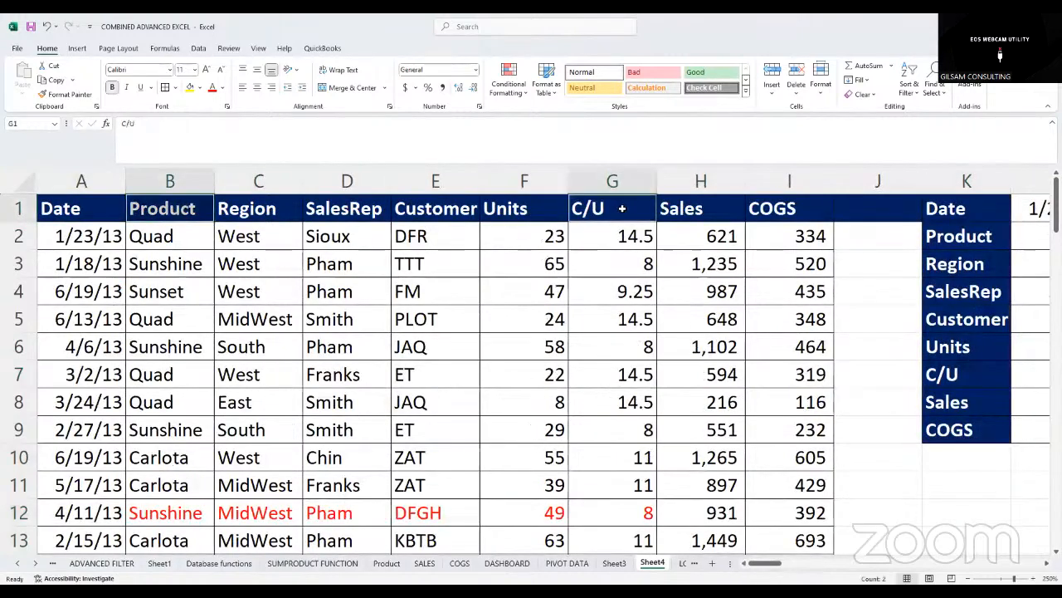
{"action": "key", "text": "ctrl+c"}
Paste the two copied headers at K12, below the transposed table
{"action": "scroll", "coordinate": [384, 404], "scroll_direction": "right", "scroll_amount": 10}
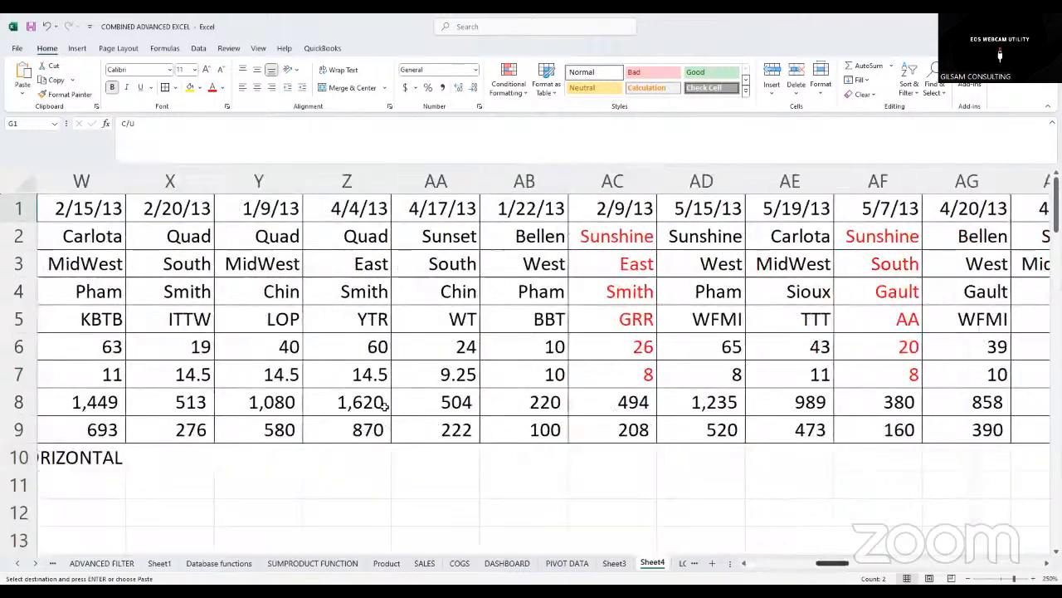
{"action": "scroll", "coordinate": [534, 467], "scroll_direction": "left", "scroll_amount": 10}
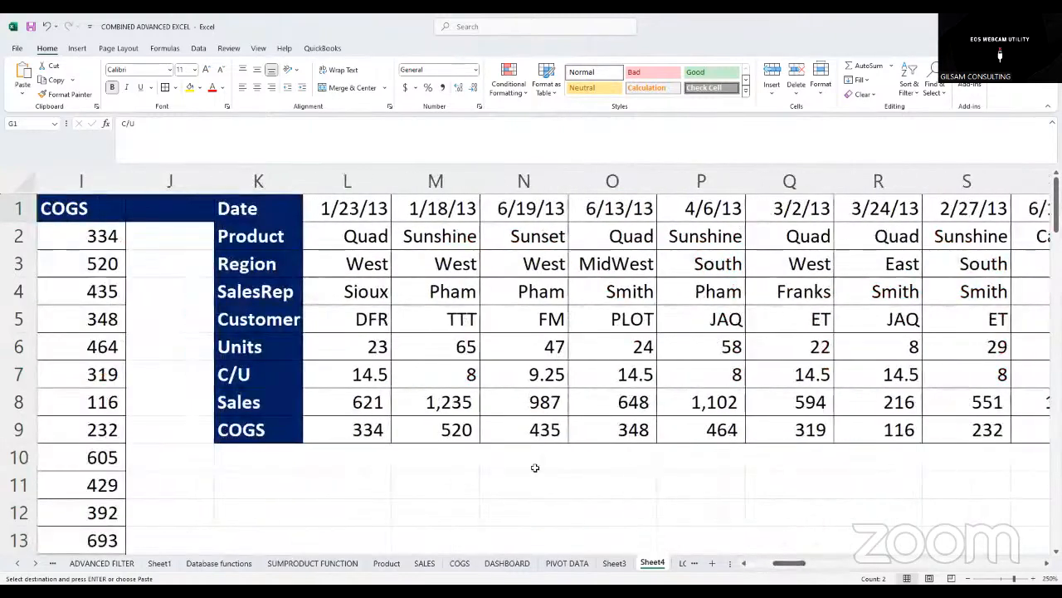
{"action": "scroll", "coordinate": [266, 420], "scroll_direction": "down", "scroll_amount": 1}
{"action": "left_click", "coordinate": [263, 420]}
{"action": "key", "text": "ctrl+v"}
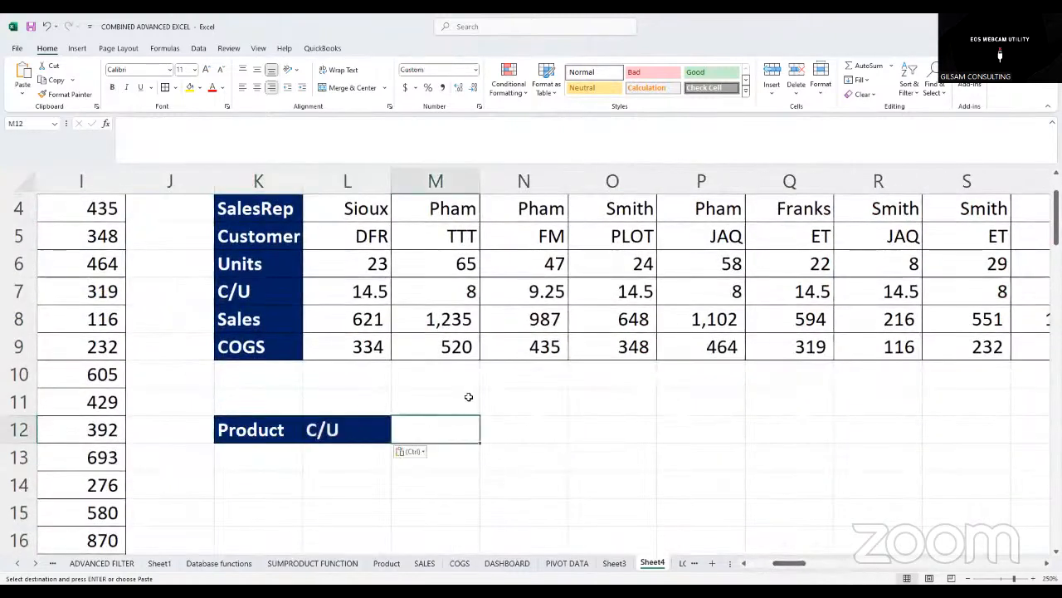
Copy the sales table's entire product list, B2:B86, and paste it under the new Product header at K13
{"action": "scroll", "coordinate": [271, 313], "scroll_direction": "down", "scroll_amount": 2}
{"action": "key", "text": "Down"}
{"action": "scroll", "coordinate": [802, 537], "scroll_direction": "left", "scroll_amount": 3}
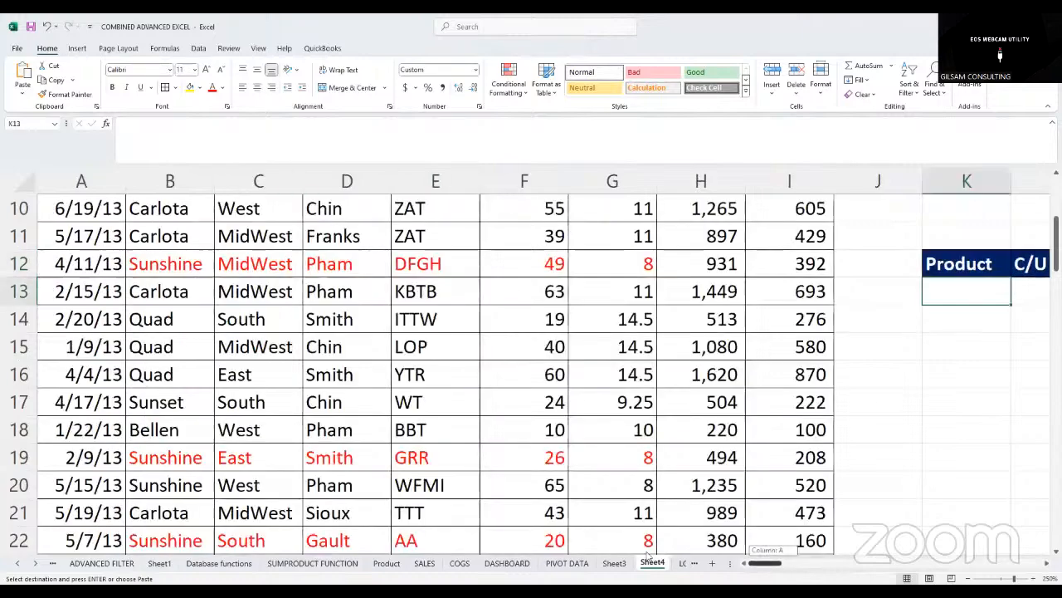
{"action": "scroll", "coordinate": [576, 526], "scroll_direction": "up", "scroll_amount": 3}
{"action": "left_click", "coordinate": [179, 238]}
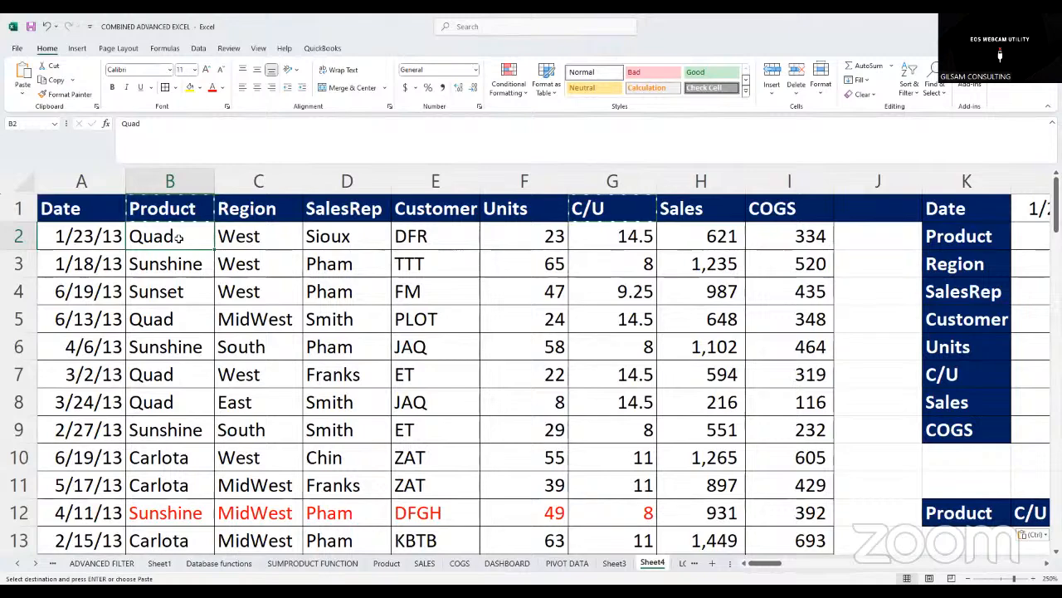
{"action": "key", "text": "ctrl+shift+Down"}
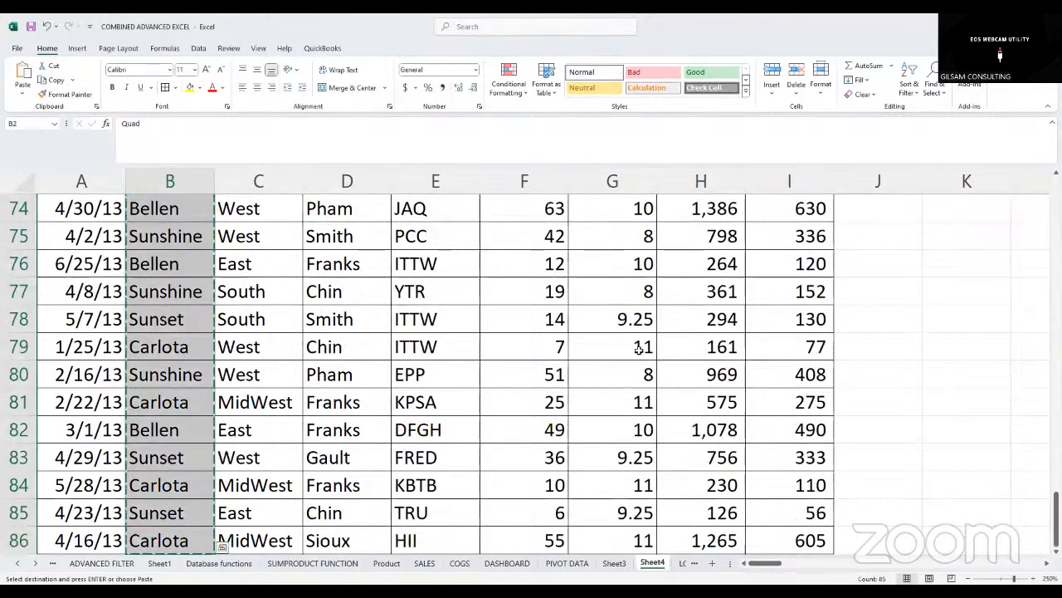
{"action": "scroll", "coordinate": [858, 367], "scroll_direction": "up", "scroll_amount": 20}
{"action": "left_click", "coordinate": [963, 541]}
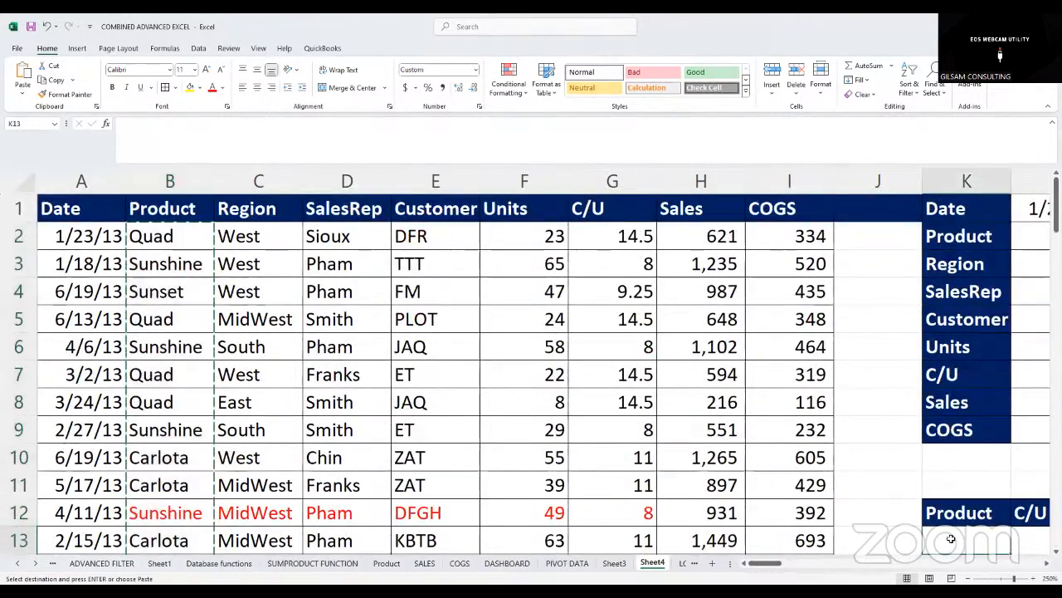
{"action": "key", "text": "ctrl+v"}
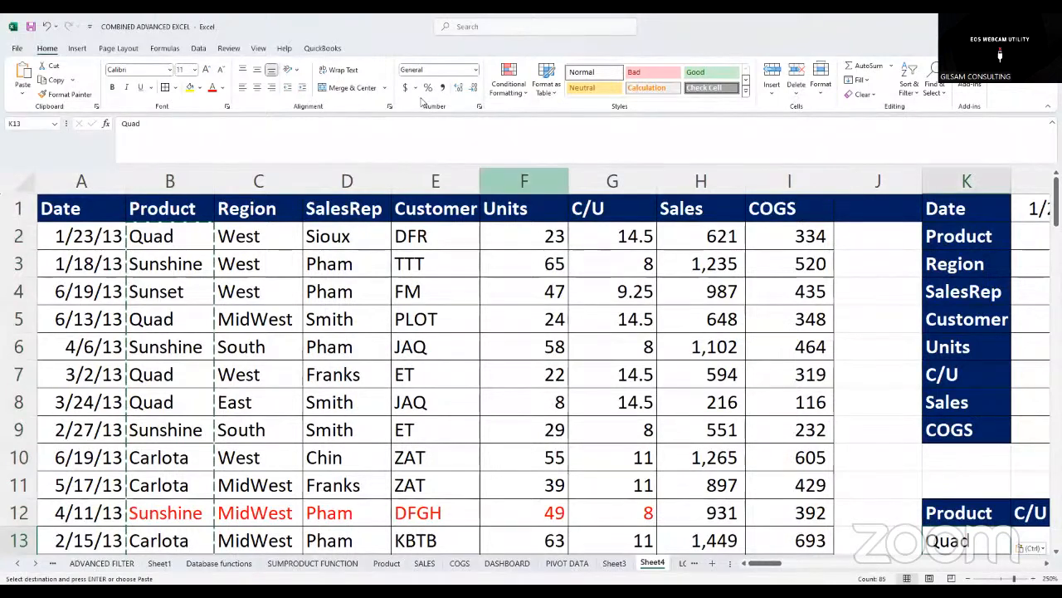
Remove duplicates from the pasted product list, continuing with the current selection only
{"action": "left_click", "coordinate": [197, 48]}
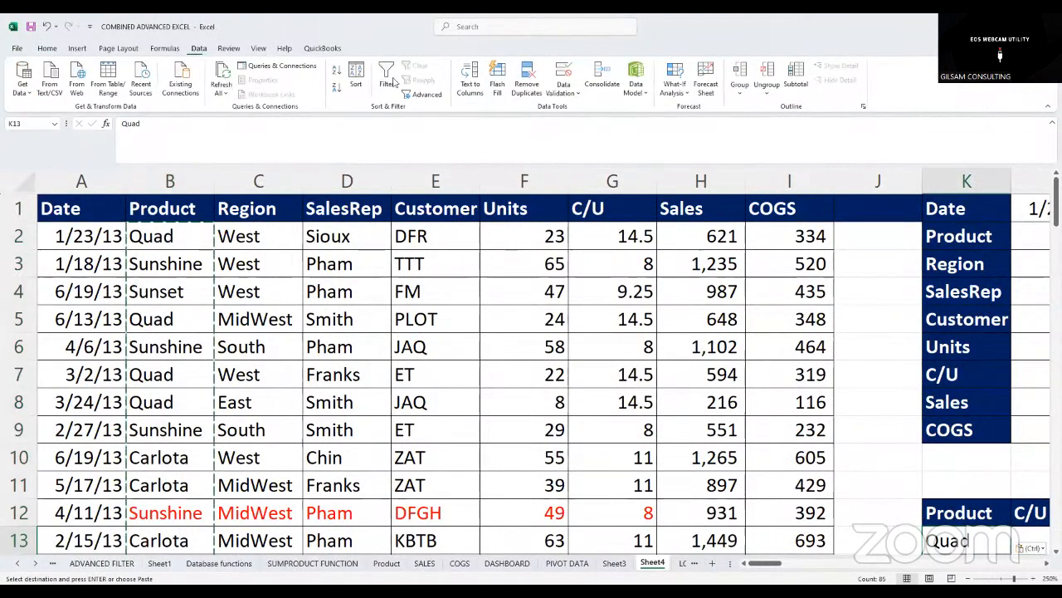
{"action": "left_click", "coordinate": [527, 79]}
{"action": "left_click", "coordinate": [465, 389]}
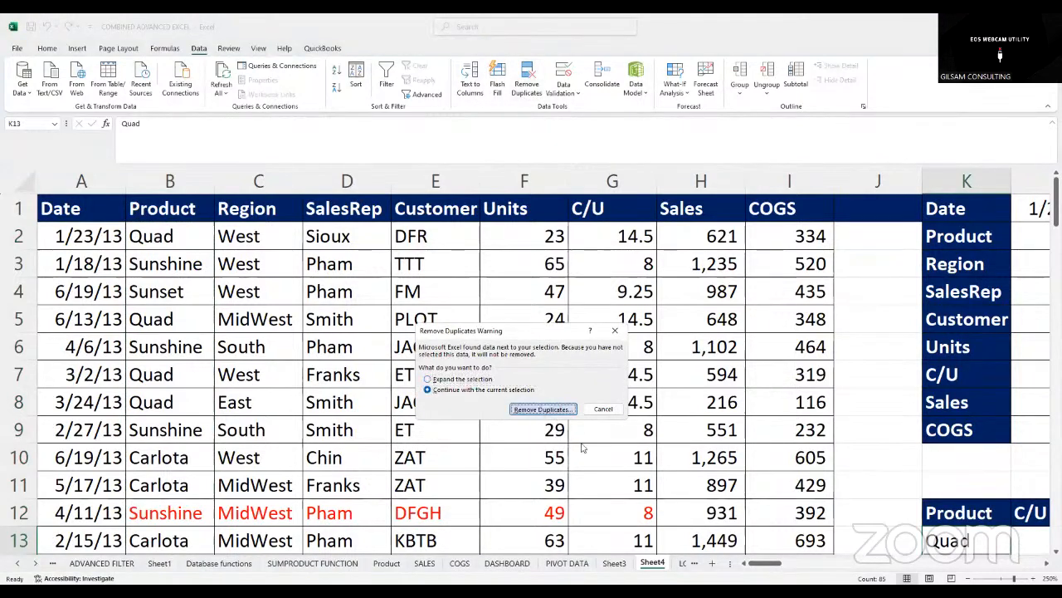
{"action": "left_click", "coordinate": [535, 412]}
{"action": "left_click", "coordinate": [571, 442]}
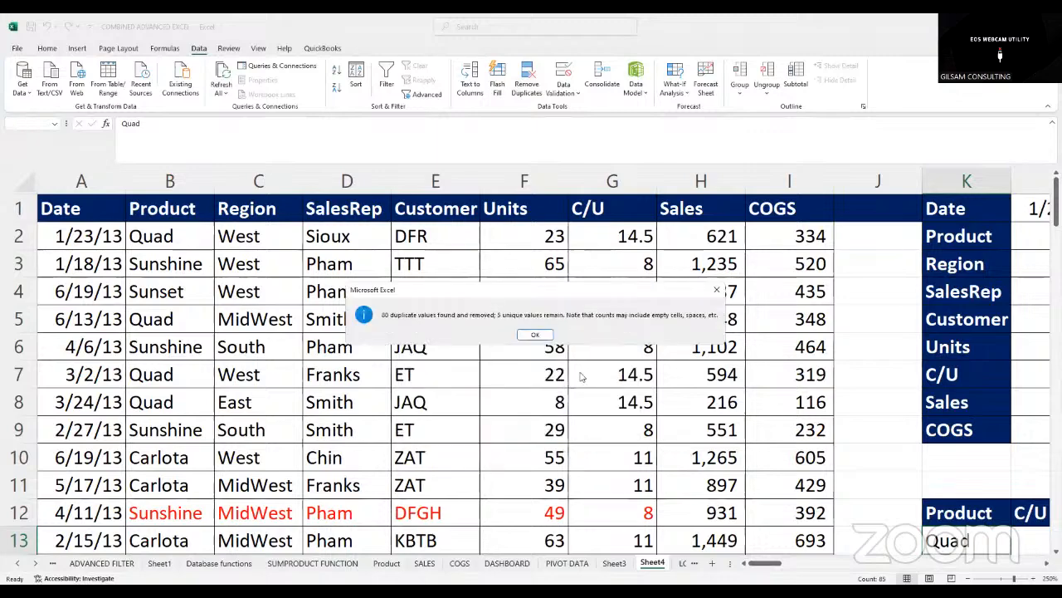
{"action": "left_click", "coordinate": [536, 335]}
Enter the label VLOOKUP in L11, above the C/U header of the unique product list
{"action": "scroll", "coordinate": [1005, 510], "scroll_direction": "right", "scroll_amount": 2}
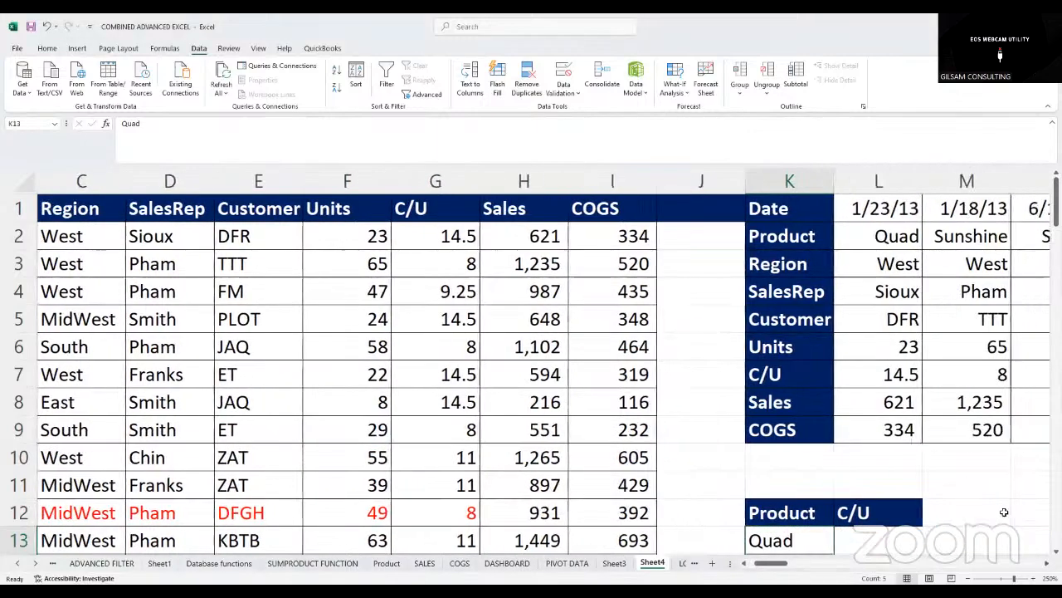
{"action": "scroll", "coordinate": [969, 471], "scroll_direction": "down", "scroll_amount": 4}
{"action": "scroll", "coordinate": [931, 450], "scroll_direction": "up", "scroll_amount": 3}
{"action": "scroll", "coordinate": [894, 447], "scroll_direction": "down", "scroll_amount": 1}
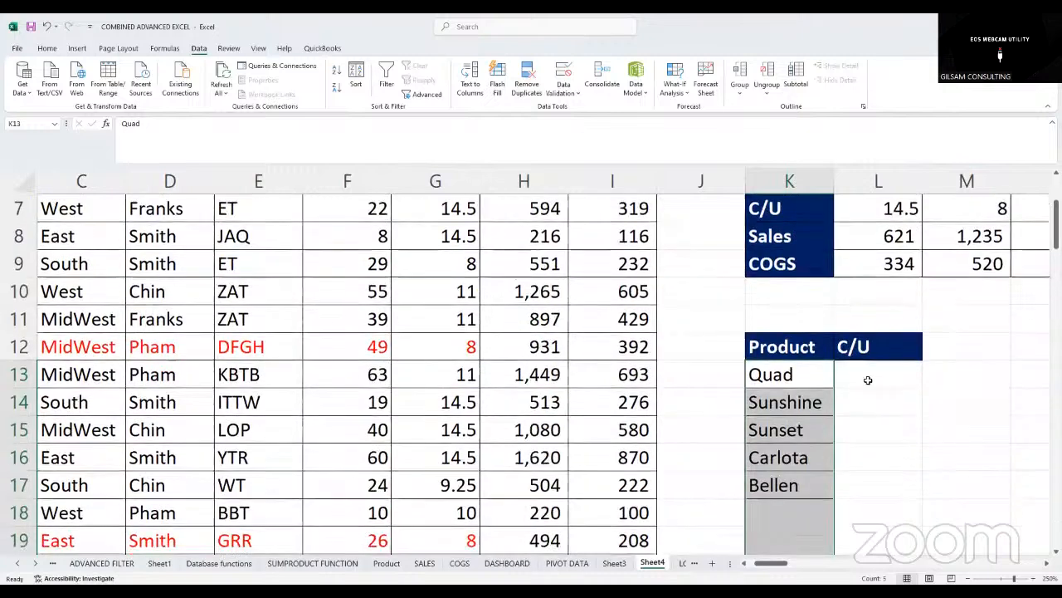
{"action": "left_click", "coordinate": [868, 374]}
{"action": "left_click", "coordinate": [855, 326]}
{"action": "type", "text": "VLO"}
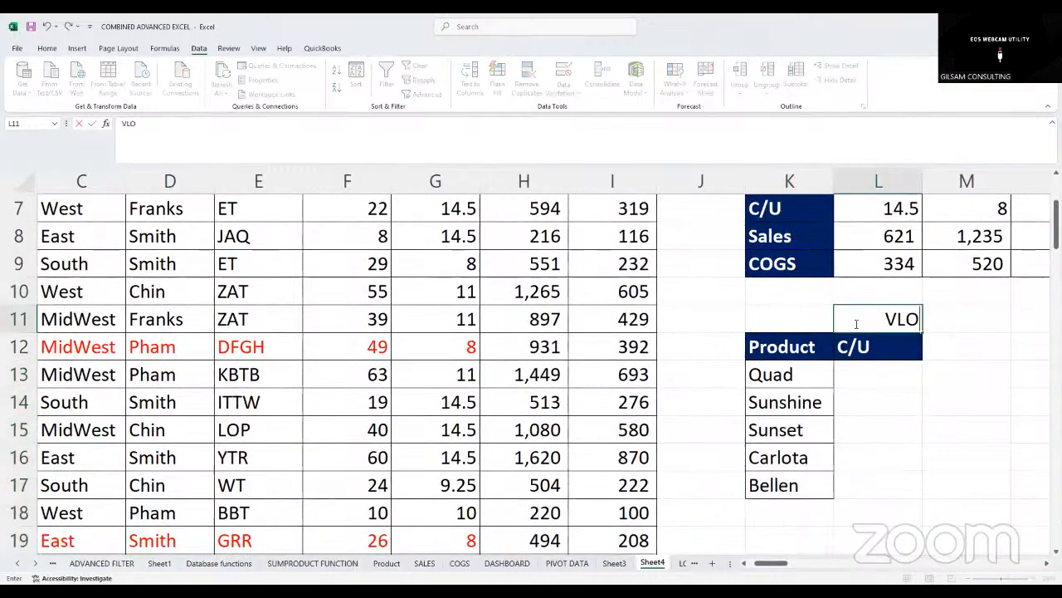
{"action": "type", "text": "OKU"}
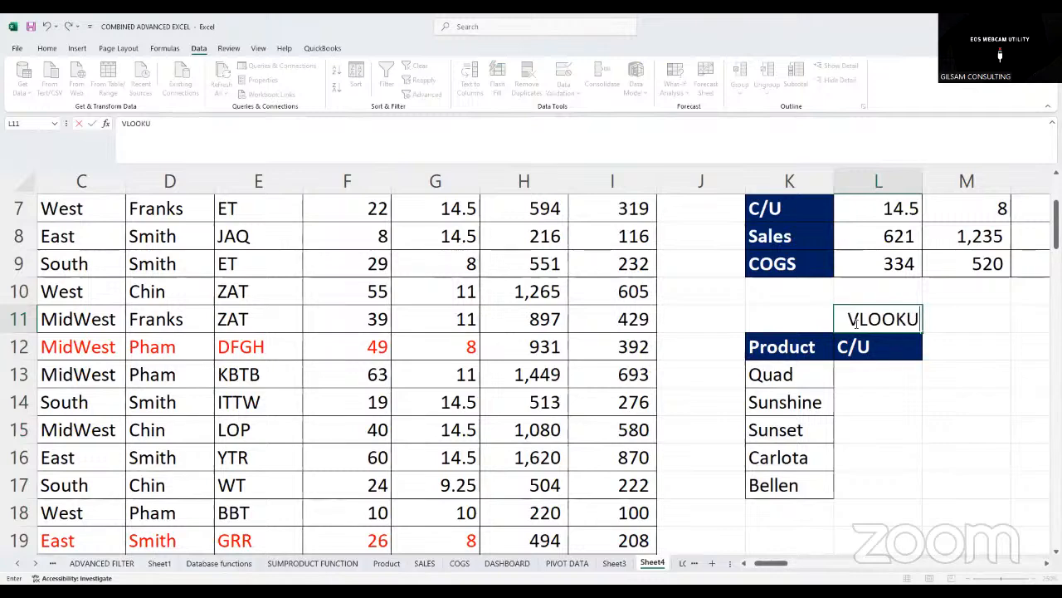
{"action": "type", "text": "P"}
Begin a VLOOKUP formula in L13 with K13, the Quad product, as the lookup value
{"action": "left_click", "coordinate": [890, 372]}
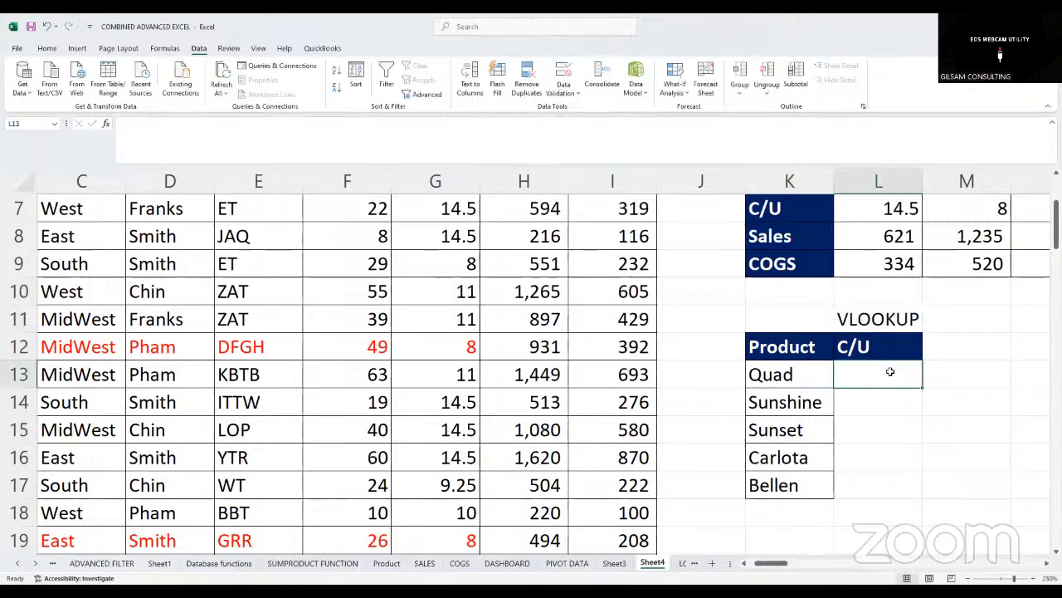
{"action": "type", "text": "="}
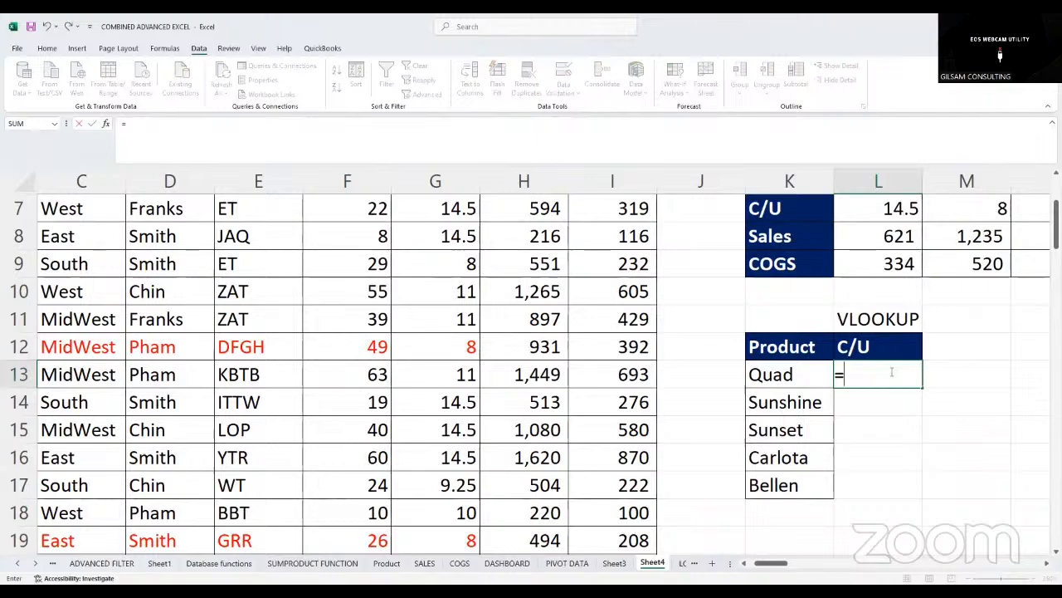
{"action": "type", "text": "VLO"}
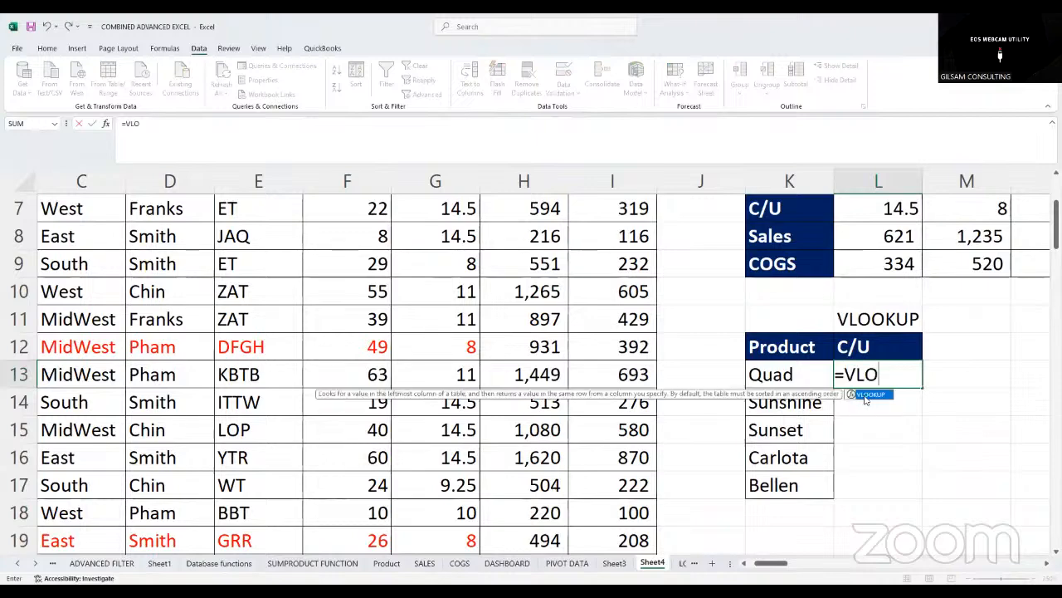
{"action": "key", "text": "Tab"}
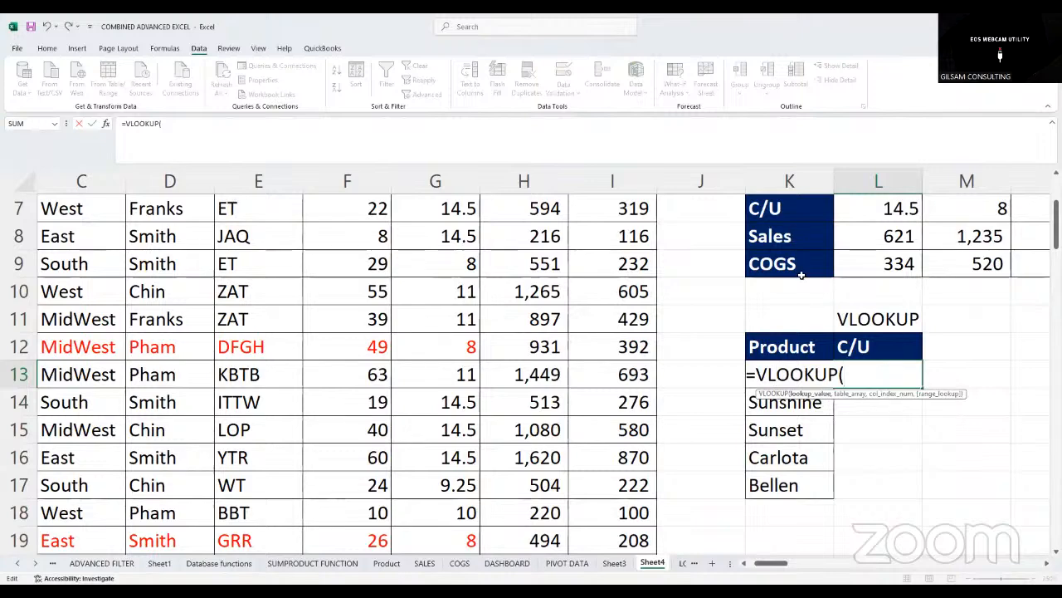
{"action": "type", "text": "K"}
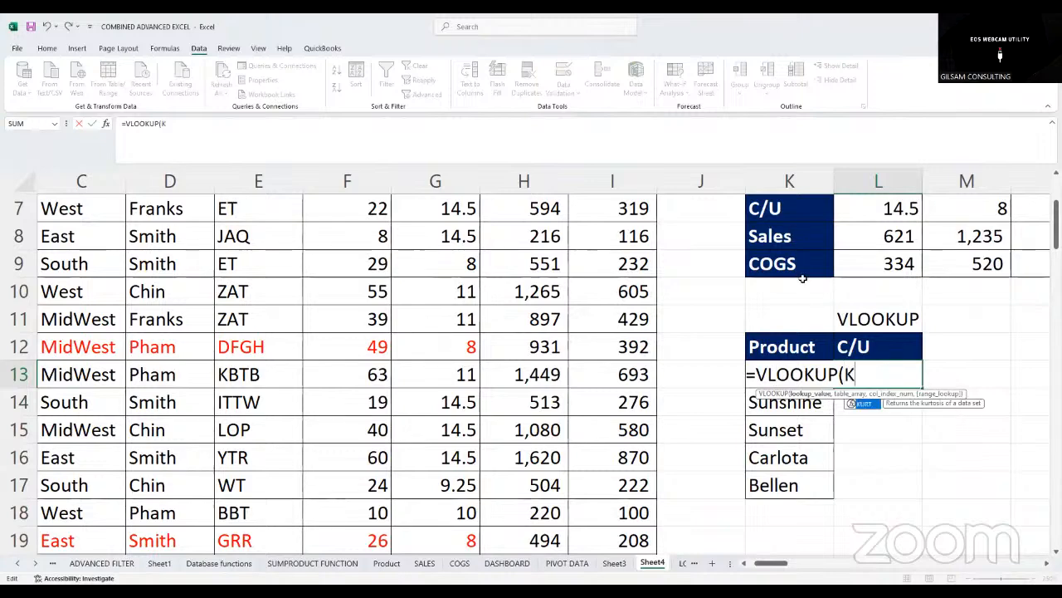
{"action": "type", "text": "13,"}
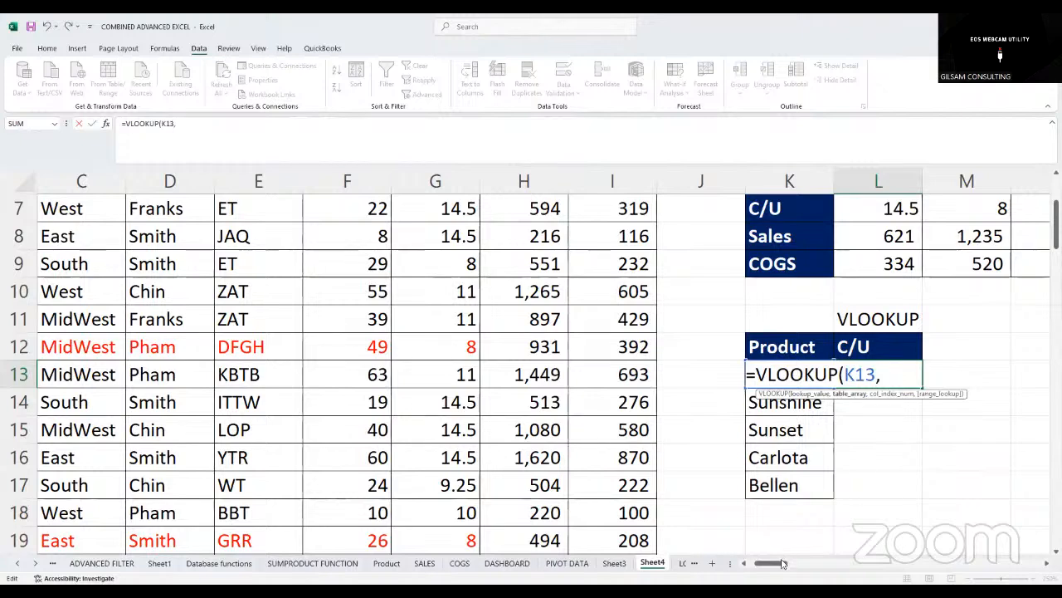
Start the VLOOKUP's table array at B2, the first product in the original sales table
{"action": "left_click_drag", "start_coordinate": [782, 564], "coordinate": [741, 565]}
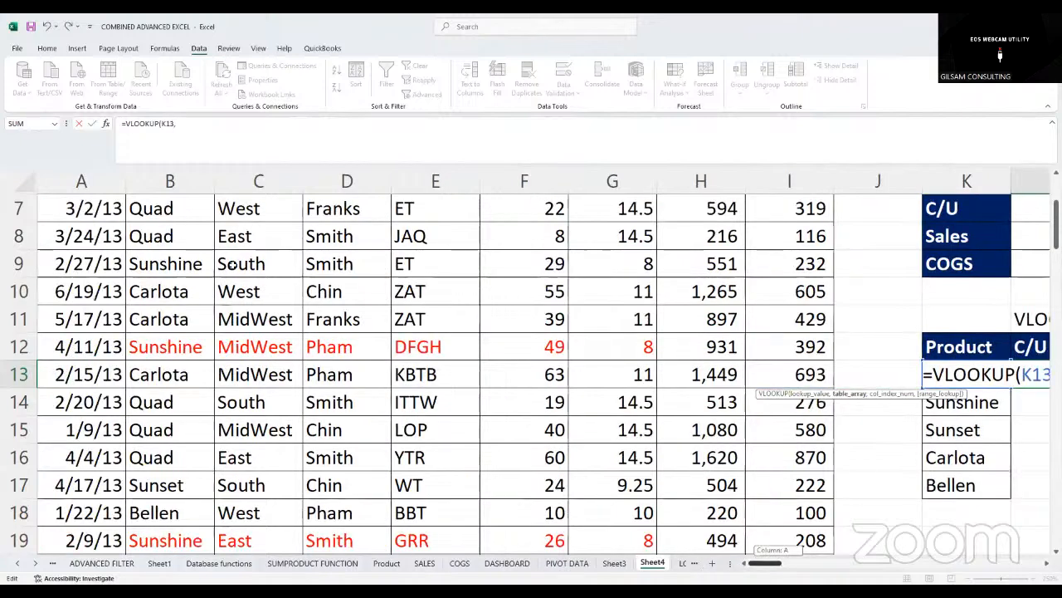
{"action": "scroll", "coordinate": [164, 240], "scroll_direction": "up", "scroll_amount": 2}
{"action": "left_click", "coordinate": [165, 240]}
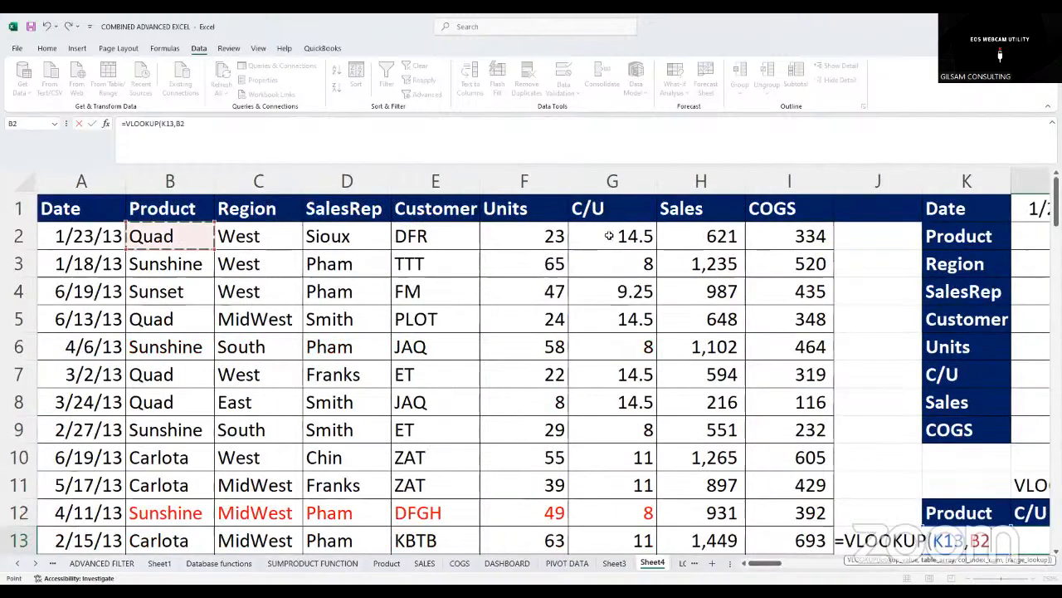
Complete the VLOOKUP formula in L13 with table range B2:I86, column index 6 and exact match 0
{"action": "left_click", "coordinate": [778, 237], "text": "shift"}
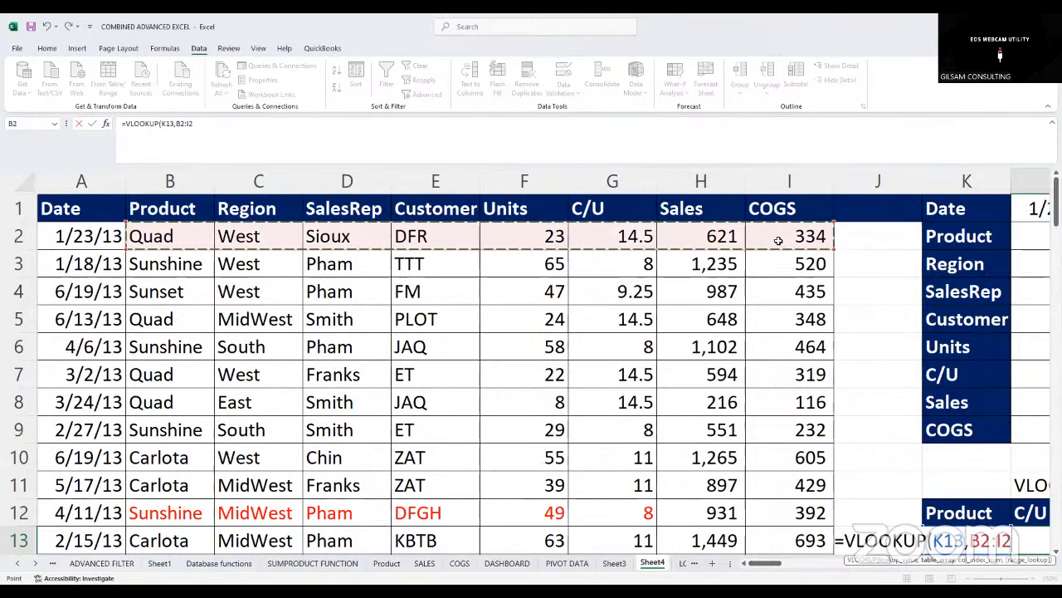
{"action": "key", "text": "ctrl+shift+Down"}
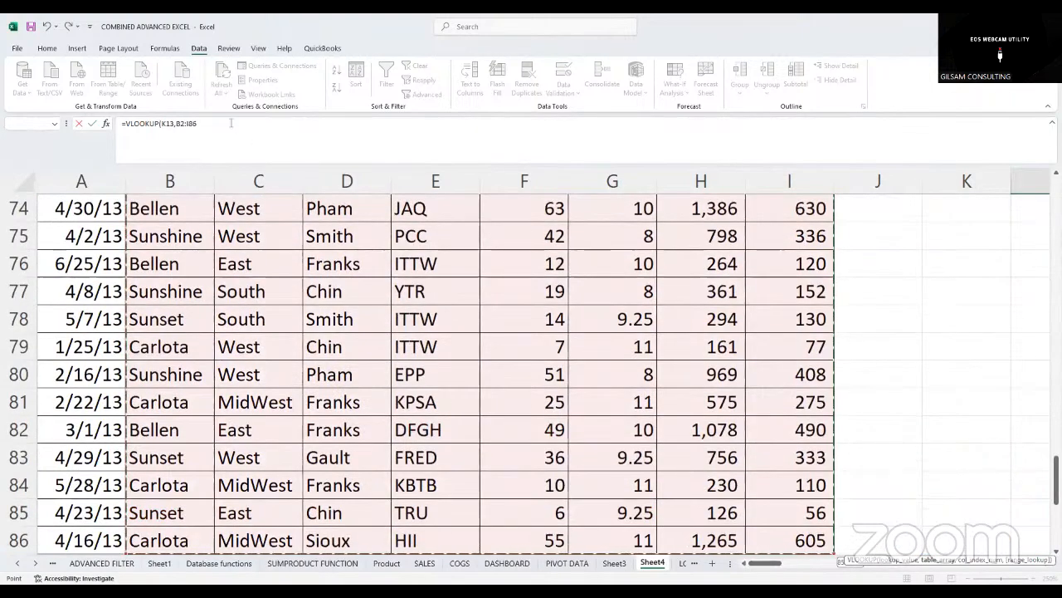
{"action": "left_click", "coordinate": [230, 123]}
{"action": "type", "text": ",5"}
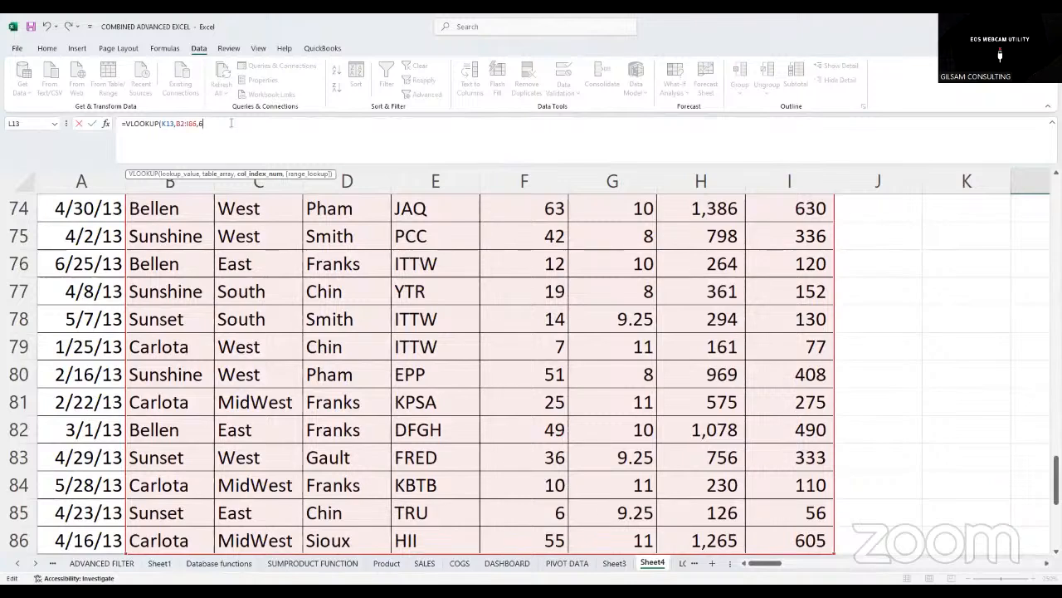
{"action": "type", "text": ",0"}
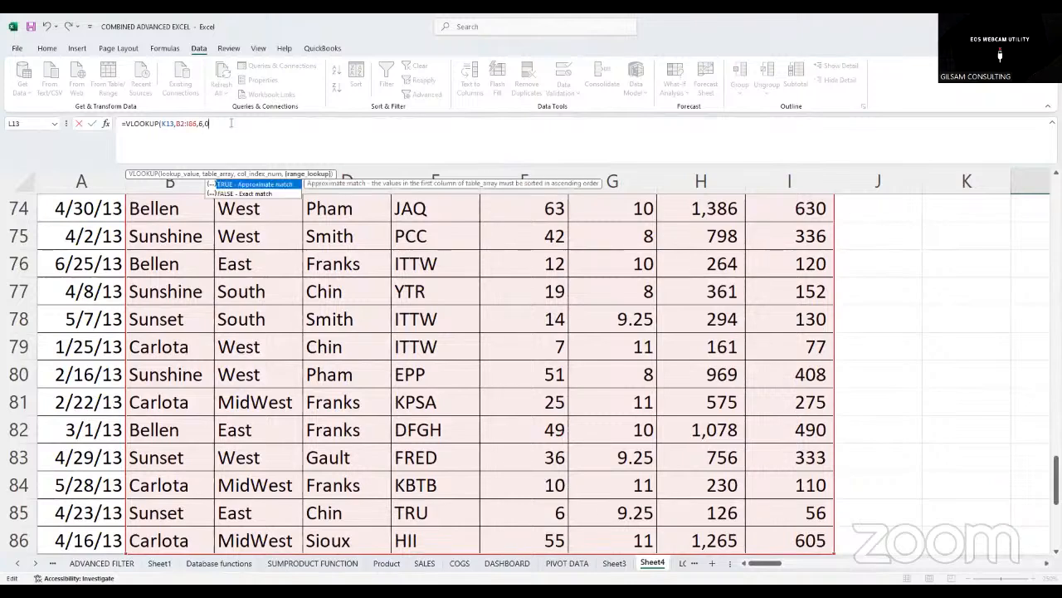
{"action": "key", "text": "Return"}
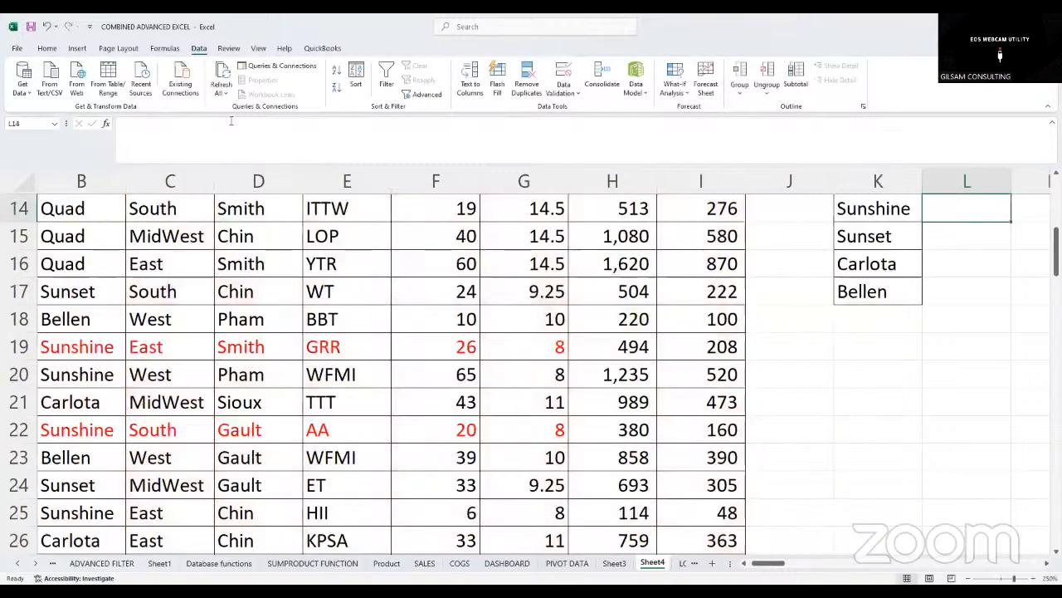
Review the VLOOKUP formula in L13 and the source range it references
{"action": "scroll", "coordinate": [884, 453], "scroll_direction": "up", "scroll_amount": 4}
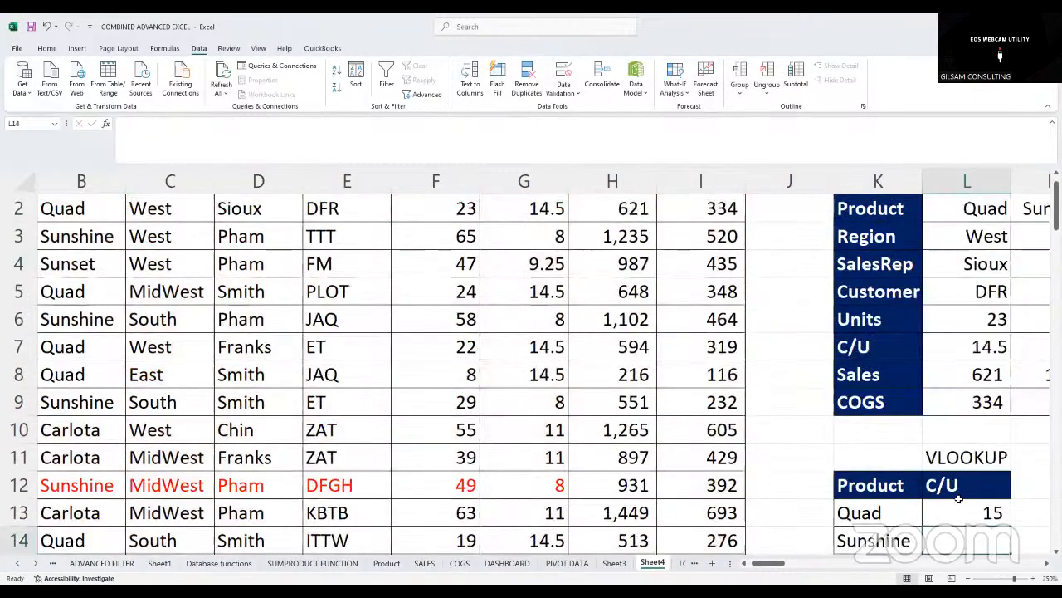
{"action": "left_click", "coordinate": [959, 507]}
{"action": "left_click", "coordinate": [301, 134]}
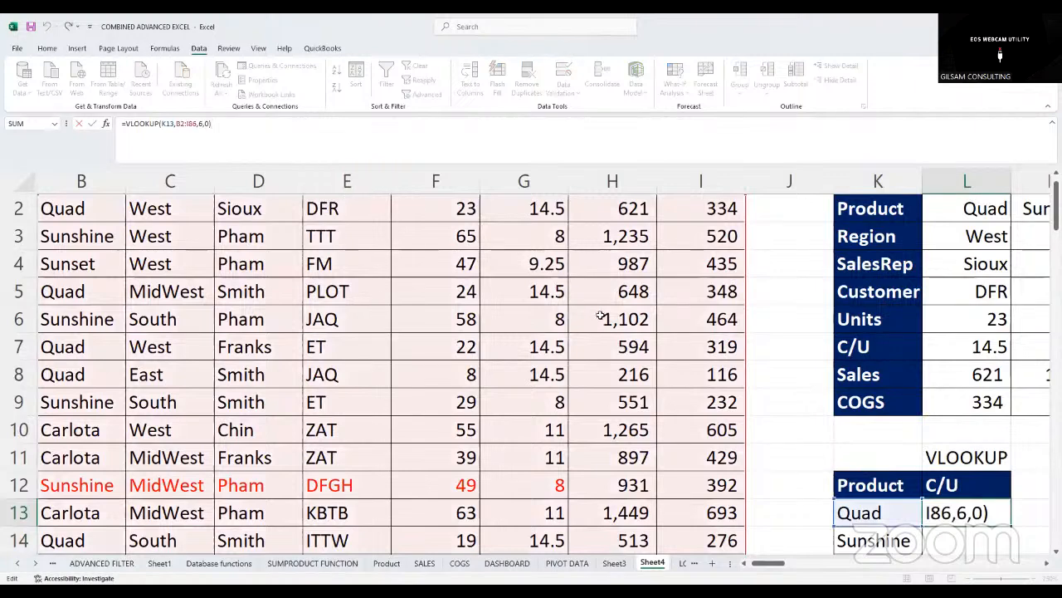
{"action": "scroll", "coordinate": [619, 304], "scroll_direction": "up", "scroll_amount": 1}
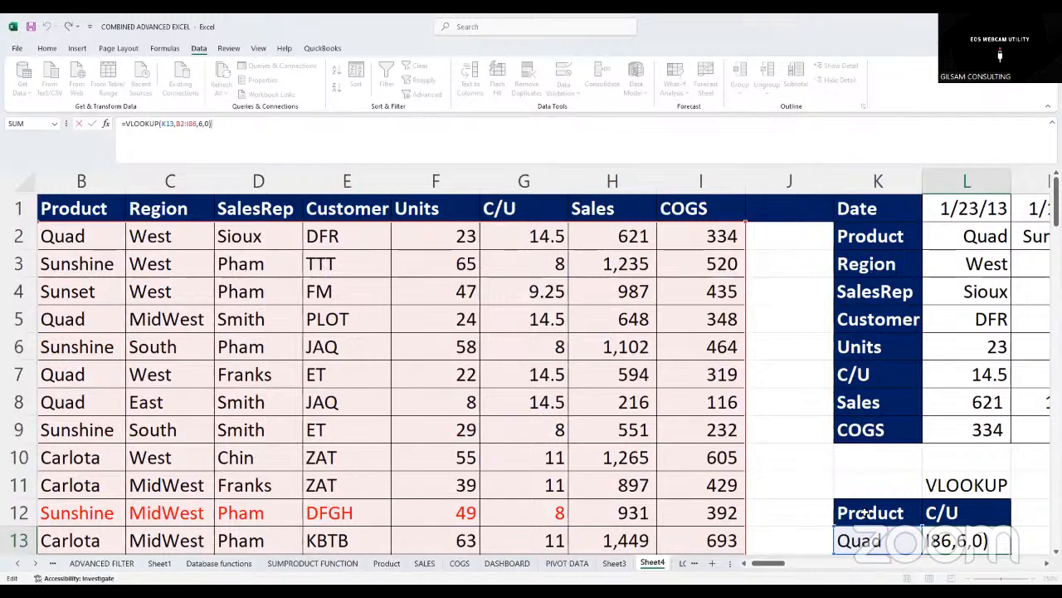
{"action": "left_click_drag", "start_coordinate": [757, 563], "coordinate": [750, 563]}
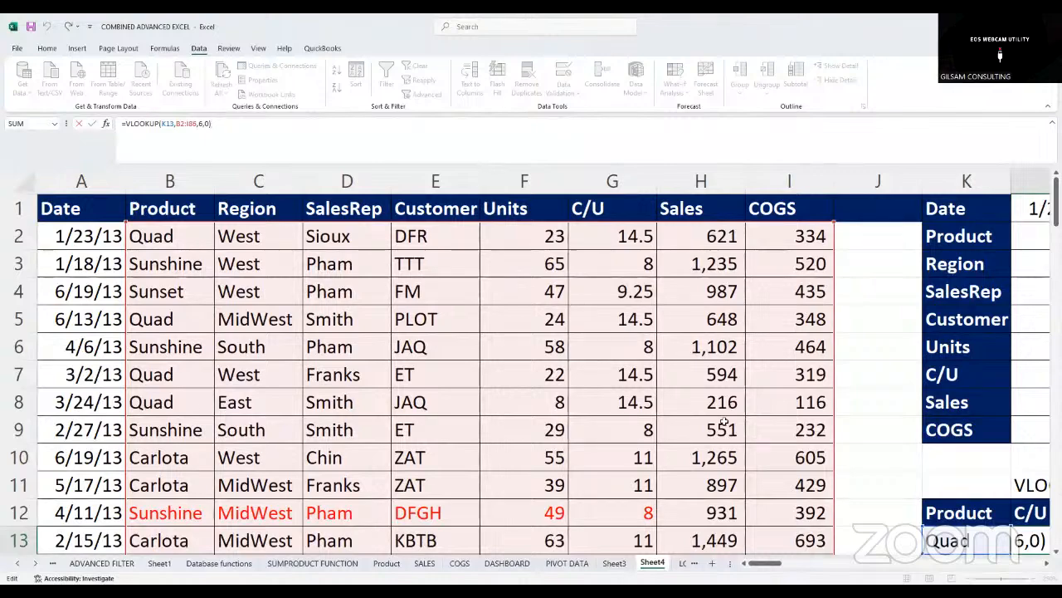
{"action": "left_click_drag", "start_coordinate": [780, 562], "coordinate": [809, 564]}
{"action": "left_click", "coordinate": [733, 464]}
Fill the VLOOKUP formula from L13 down to L17 for the remaining products
{"action": "scroll", "coordinate": [627, 405], "scroll_direction": "down", "scroll_amount": 3}
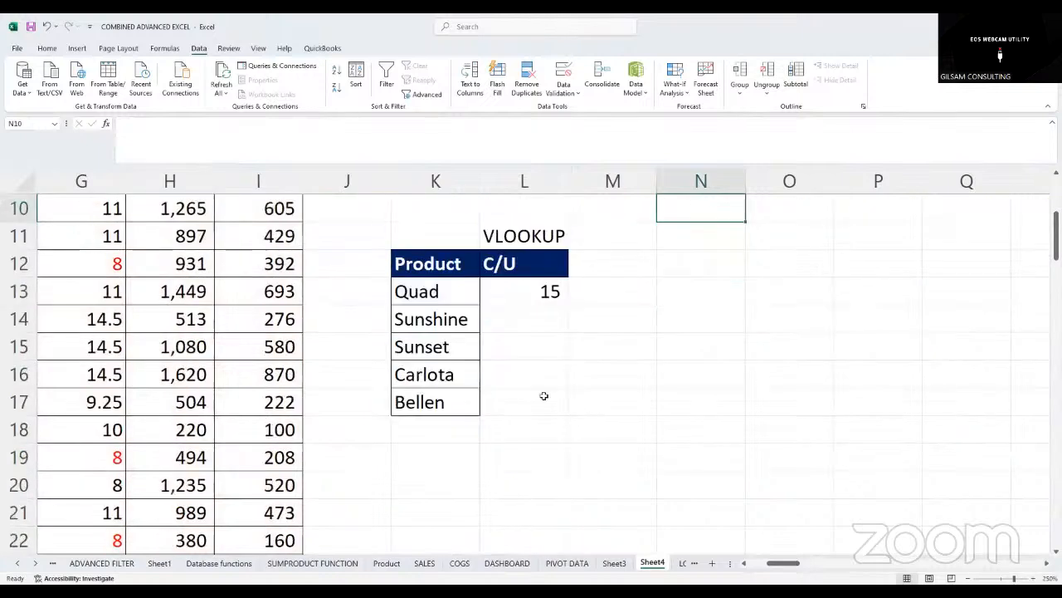
{"action": "left_click", "coordinate": [519, 297]}
{"action": "left_click_drag", "start_coordinate": [568, 305], "coordinate": [547, 410]}
{"action": "left_click", "coordinate": [606, 402]}
{"action": "left_click", "coordinate": [550, 323]}
{"action": "left_click", "coordinate": [545, 290]}
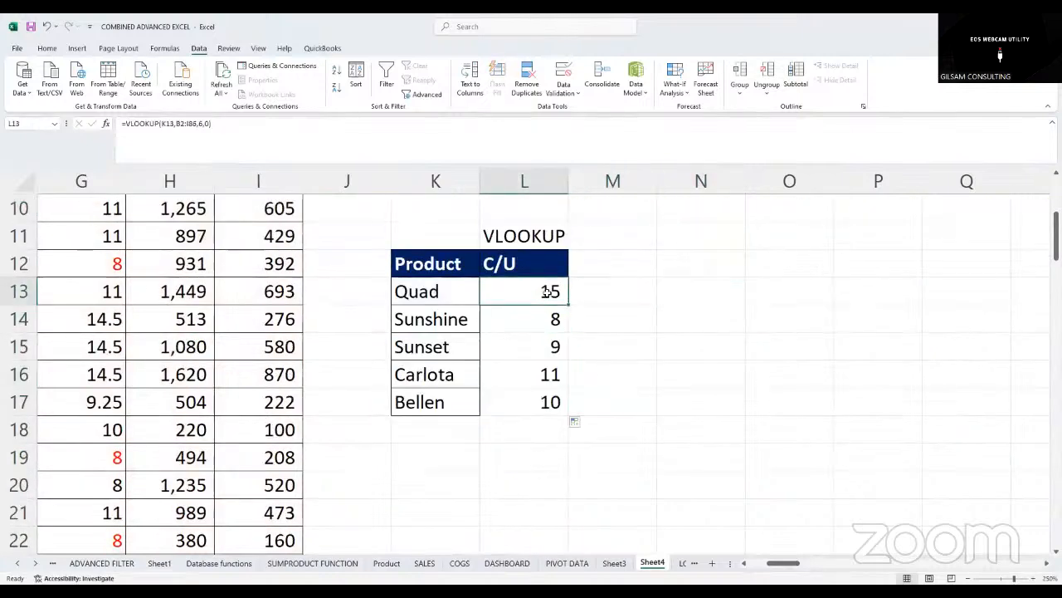
Examine the looked-up C/U values in L13:L17 beneath the horizontal data table
{"action": "left_click", "coordinate": [640, 325]}
{"action": "left_click_drag", "start_coordinate": [552, 291], "coordinate": [548, 411]}
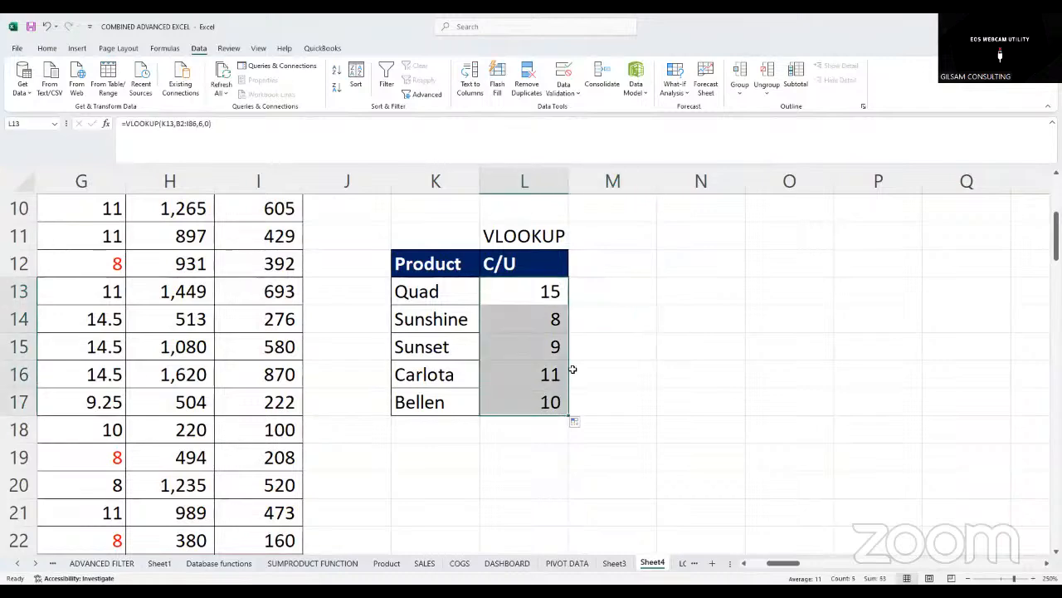
{"action": "scroll", "coordinate": [657, 368], "scroll_direction": "up", "scroll_amount": 3}
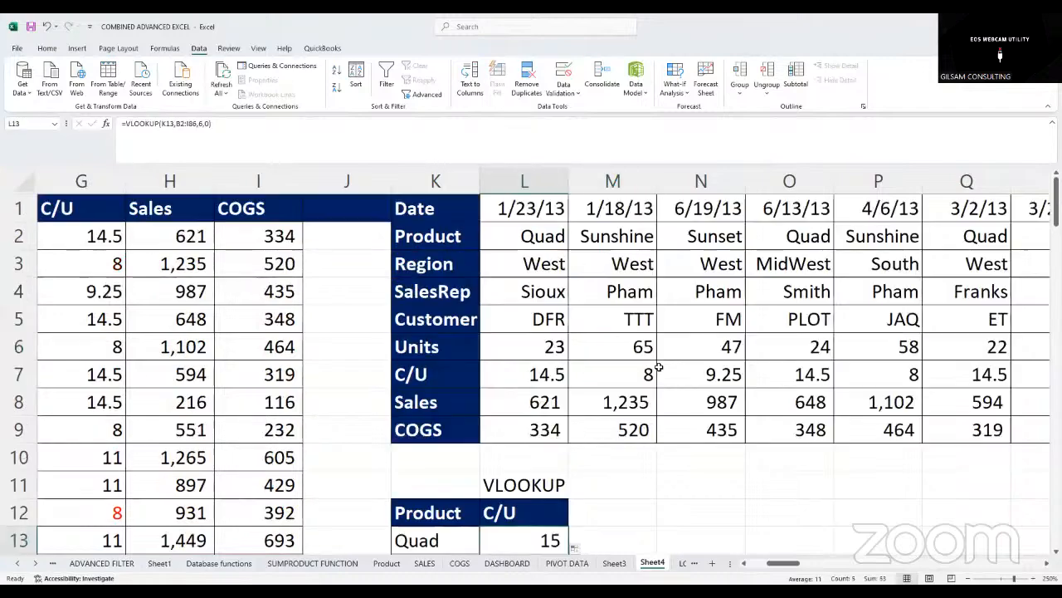
{"action": "scroll", "coordinate": [650, 374], "scroll_direction": "down", "scroll_amount": 2}
{"action": "left_click", "coordinate": [546, 401]}
{"action": "left_click_drag", "start_coordinate": [546, 402], "coordinate": [548, 498]}
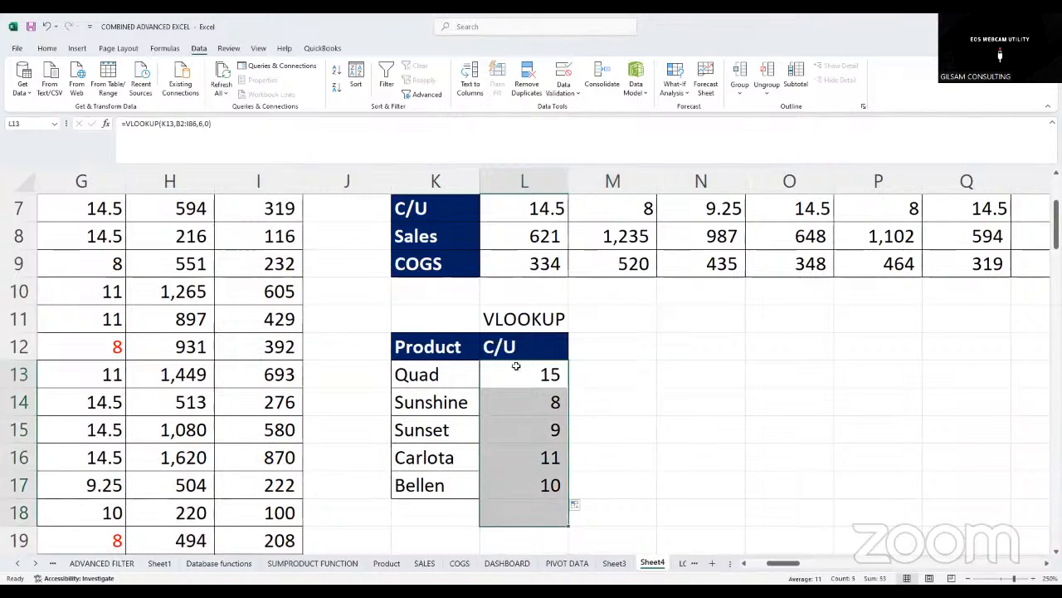
{"action": "left_click", "coordinate": [47, 48]}
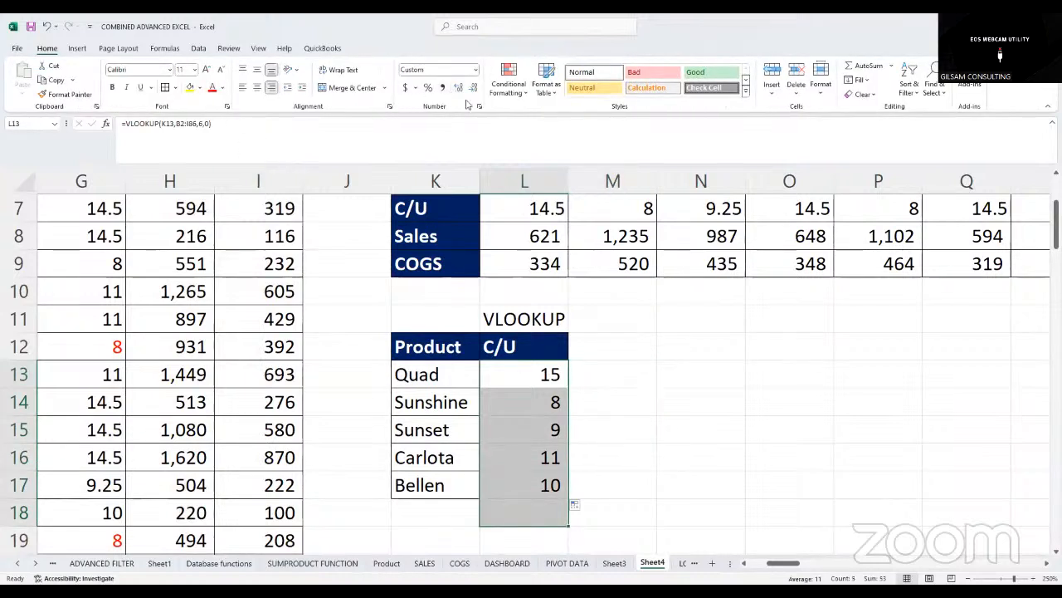
{"action": "left_click", "coordinate": [671, 346]}
{"action": "left_click_drag", "start_coordinate": [552, 375], "coordinate": [563, 485]}
{"action": "left_click", "coordinate": [702, 402]}
{"action": "left_click", "coordinate": [552, 324]}
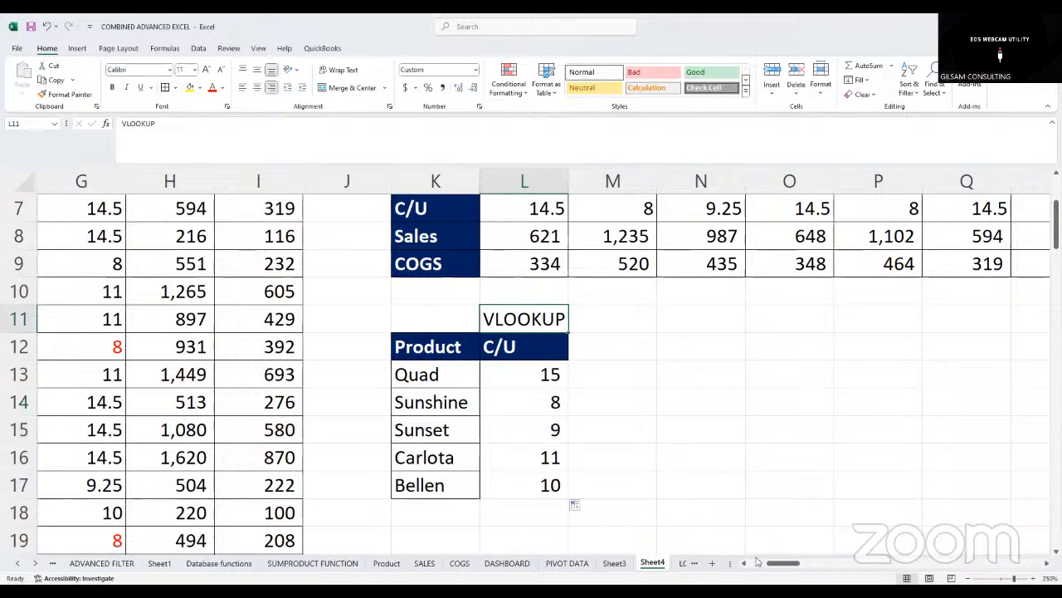
Examine the vertical source table's layout, including its header row from Product to COGS
{"action": "left_click_drag", "start_coordinate": [776, 563], "coordinate": [751, 563]}
{"action": "scroll", "coordinate": [317, 295], "scroll_direction": "up", "scroll_amount": 2}
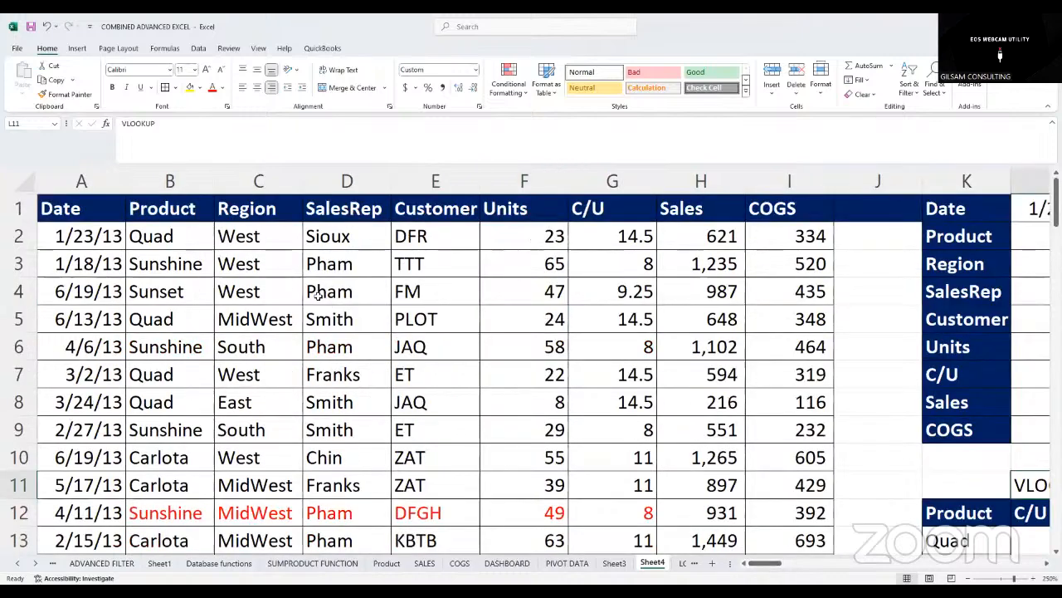
{"action": "left_click", "coordinate": [178, 235]}
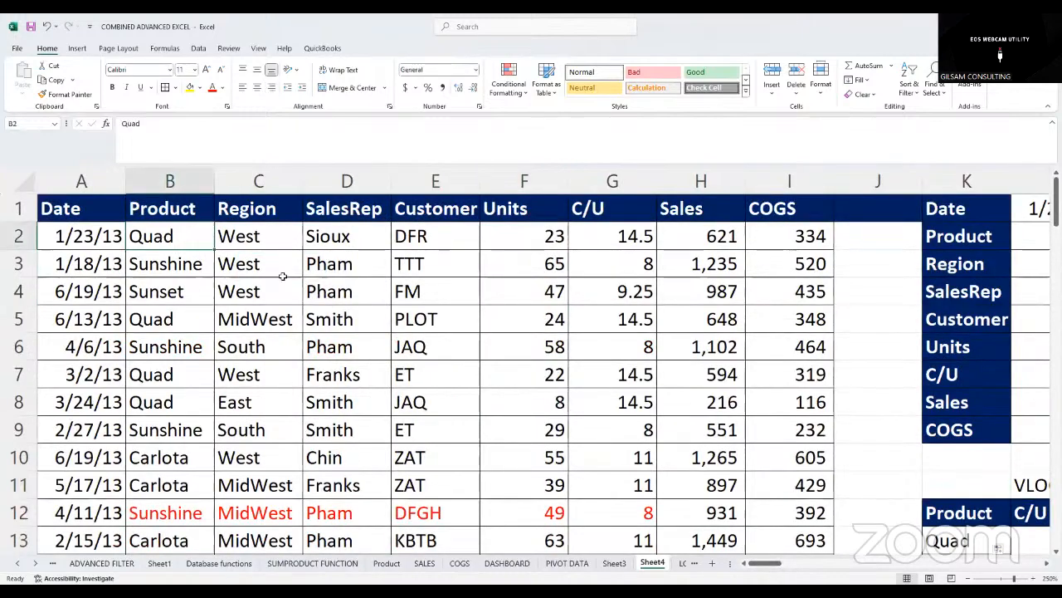
{"action": "left_click_drag", "start_coordinate": [280, 269], "coordinate": [266, 292]}
{"action": "left_click", "coordinate": [201, 243]}
{"action": "left_click", "coordinate": [200, 209]}
{"action": "left_click_drag", "start_coordinate": [200, 210], "coordinate": [780, 224]}
{"action": "left_click_drag", "start_coordinate": [762, 563], "coordinate": [789, 561]}
{"action": "scroll", "coordinate": [531, 407], "scroll_direction": "down", "scroll_amount": 2}
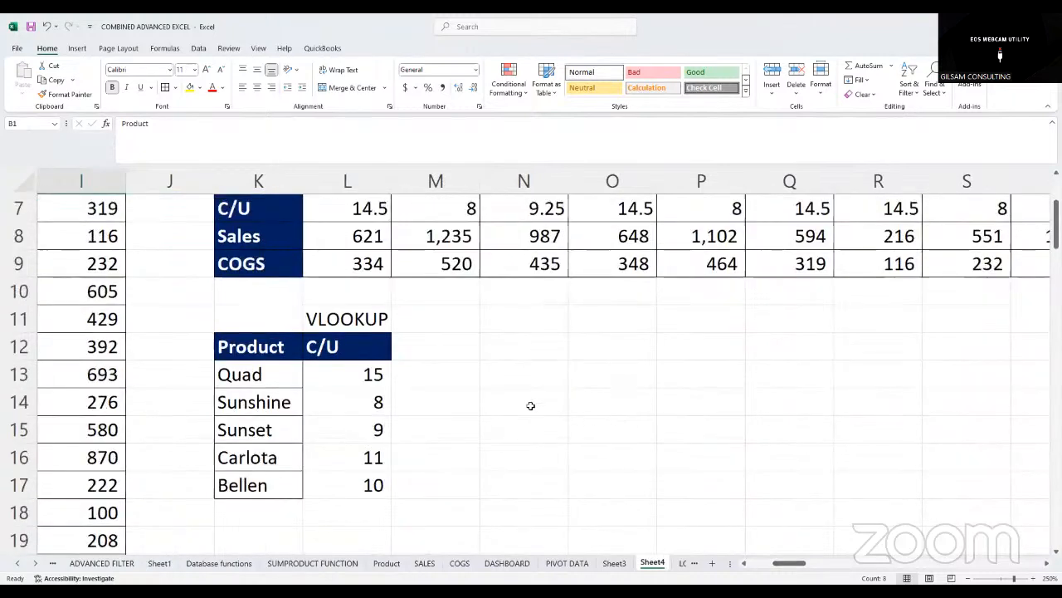
Copy the C/U header from L12 into M12
{"action": "left_click", "coordinate": [371, 346]}
{"action": "key", "text": "ctrl+c"}
{"action": "left_click", "coordinate": [435, 350]}
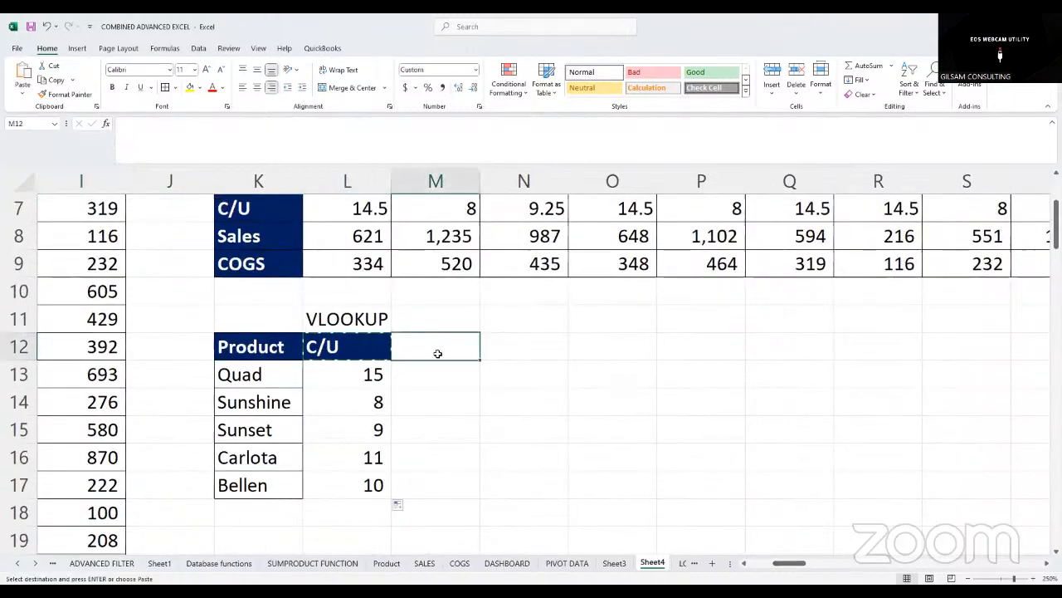
{"action": "key", "text": "ctrl+v"}
{"action": "left_click", "coordinate": [570, 347]}
Label M11 as HLOOKUP above the new C/U header and widen column M slightly
{"action": "left_click", "coordinate": [419, 316]}
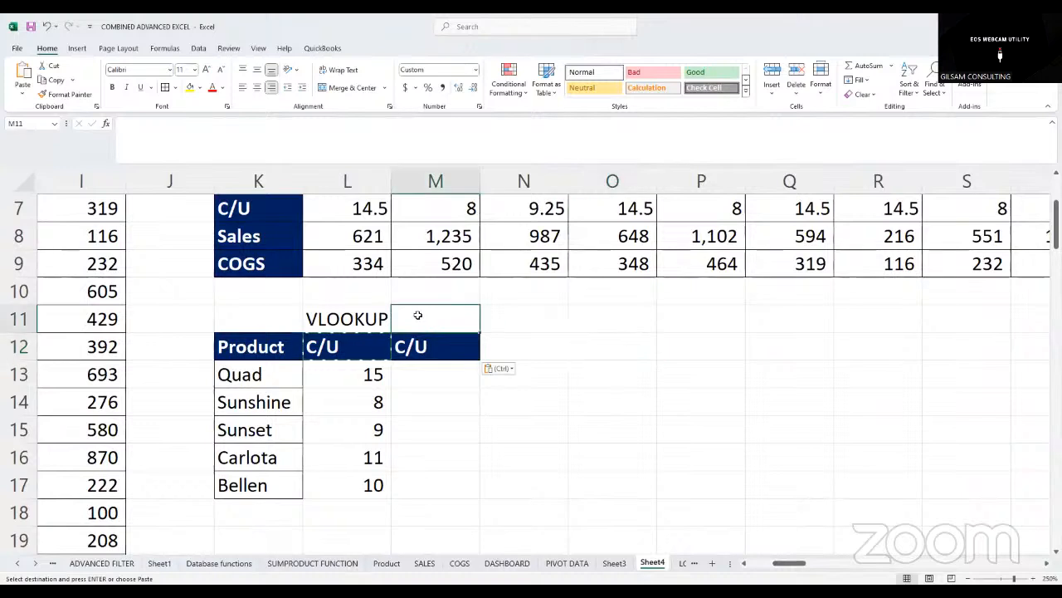
{"action": "type", "text": "HLO"}
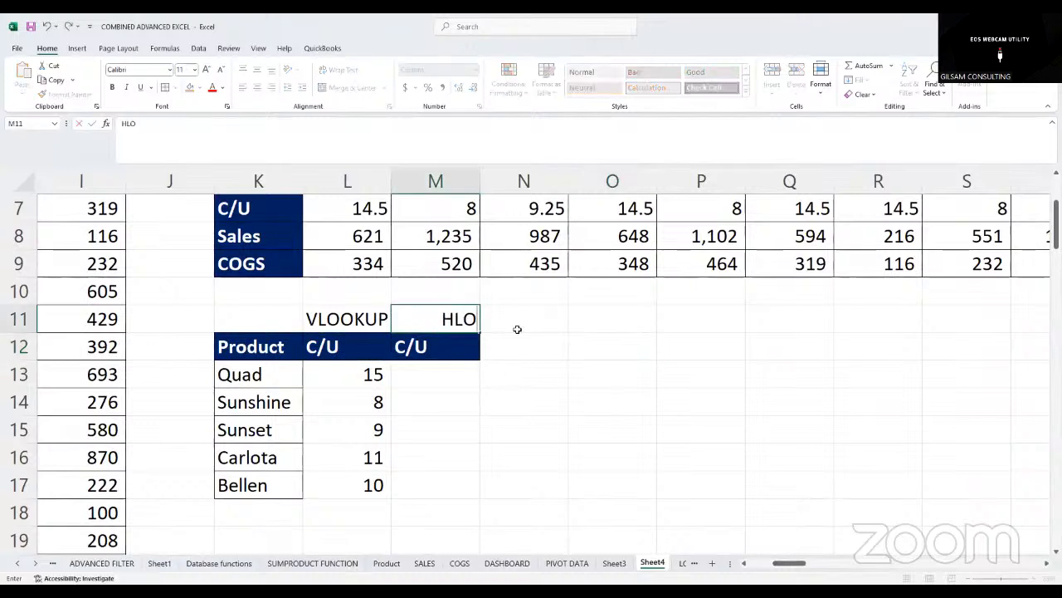
{"action": "type", "text": "OKUP"}
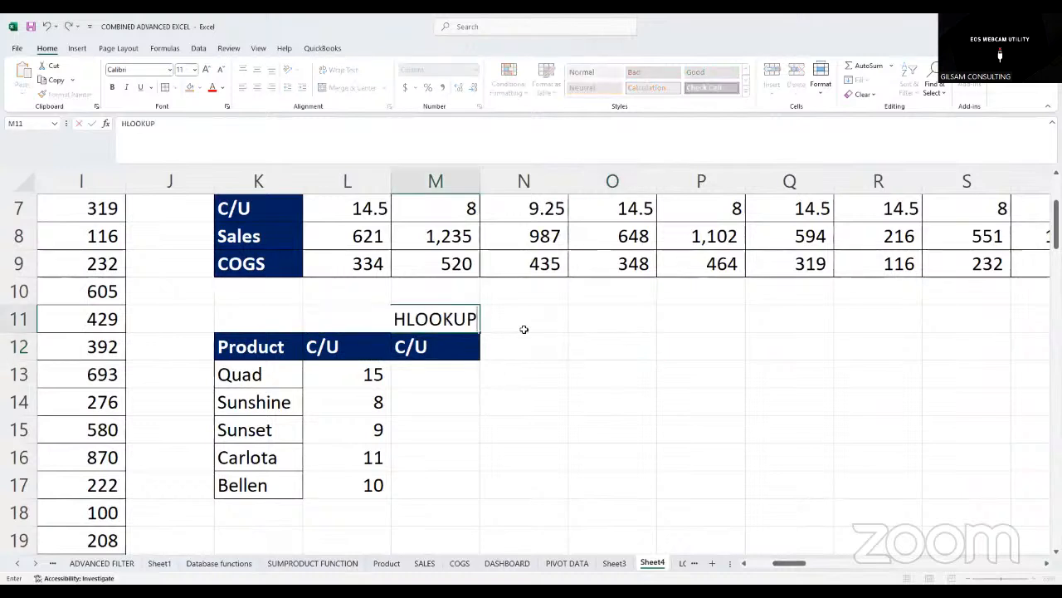
{"action": "key", "text": "Tab"}
{"action": "key", "text": "Tab"}
{"action": "left_click", "coordinate": [508, 393]}
{"action": "left_click_drag", "start_coordinate": [482, 180], "coordinate": [502, 184]}
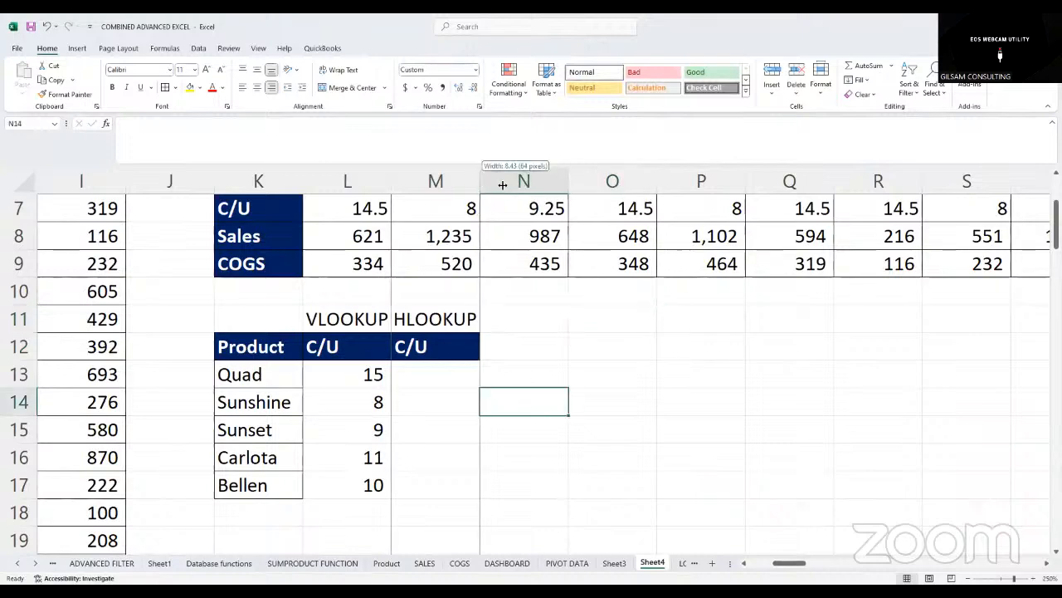
{"action": "left_click_drag", "start_coordinate": [480, 346], "coordinate": [502, 346]}
Examine the horizontal table's row layout, especially the Units and C/U rows, against the vertical table
{"action": "left_click", "coordinate": [448, 346]}
{"action": "scroll", "coordinate": [313, 249], "scroll_direction": "up", "scroll_amount": 2}
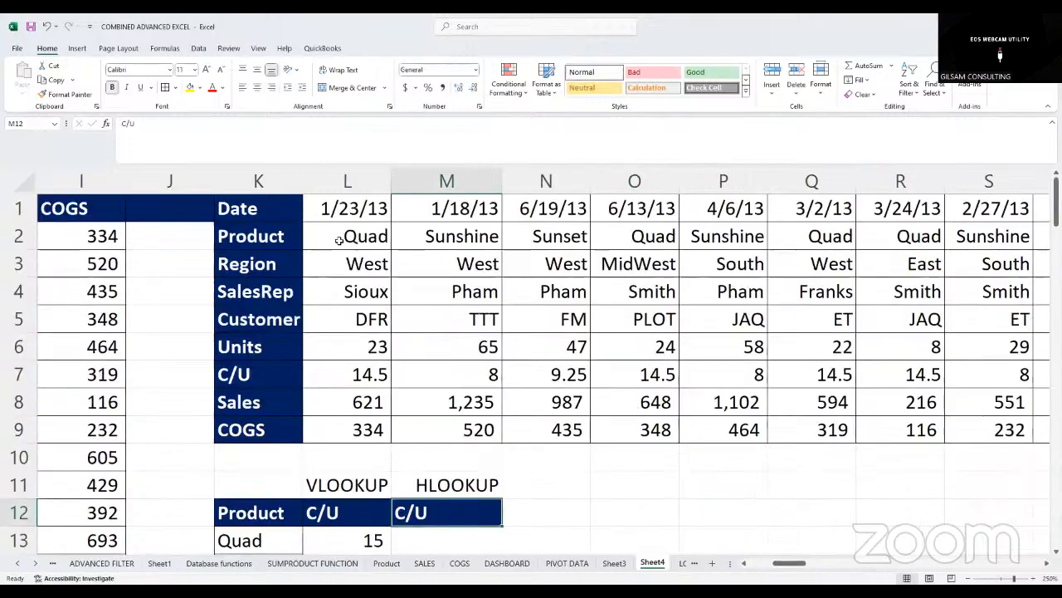
{"action": "left_click", "coordinate": [279, 202]}
{"action": "left_click", "coordinate": [346, 318]}
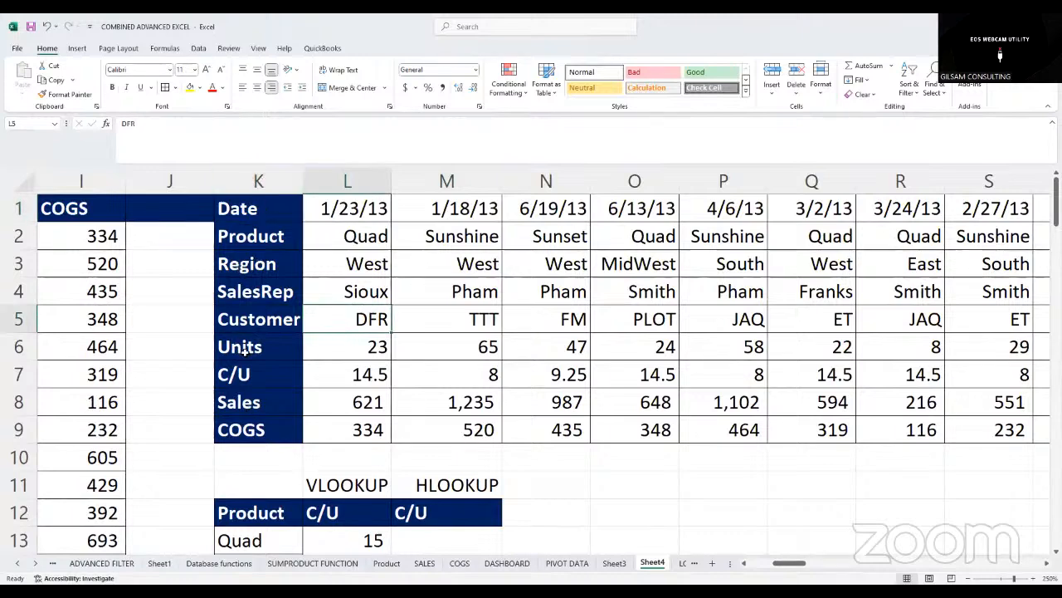
{"action": "left_click_drag", "start_coordinate": [241, 348], "coordinate": [639, 344]}
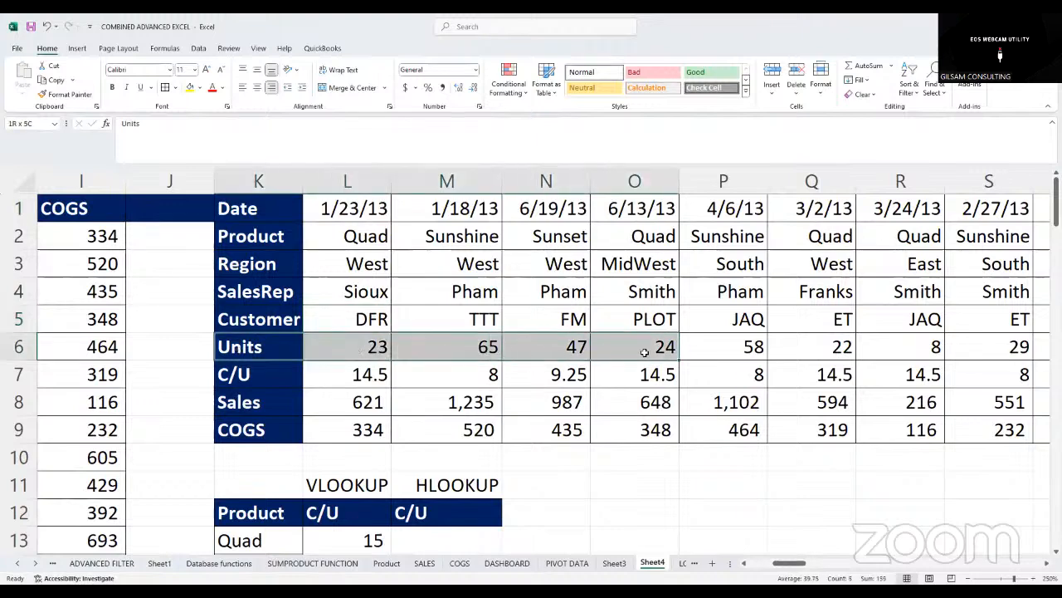
{"action": "left_click_drag", "start_coordinate": [229, 375], "coordinate": [1012, 386]}
{"action": "scroll", "coordinate": [544, 365], "scroll_direction": "left", "scroll_amount": 15}
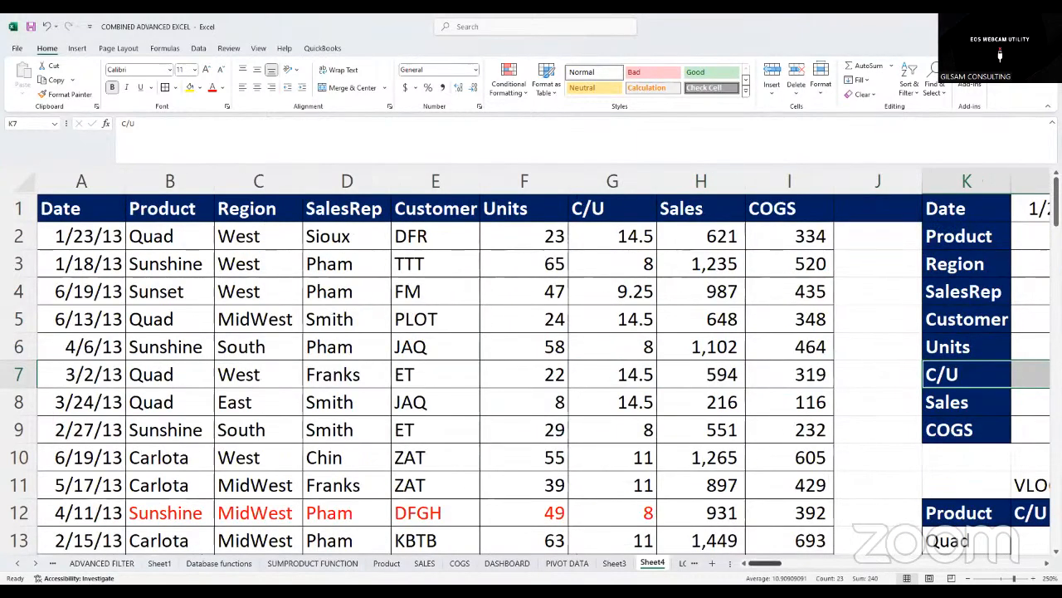
{"action": "scroll", "coordinate": [280, 374], "scroll_direction": "right", "scroll_amount": 5}
{"action": "left_click_drag", "start_coordinate": [279, 373], "coordinate": [357, 374]}
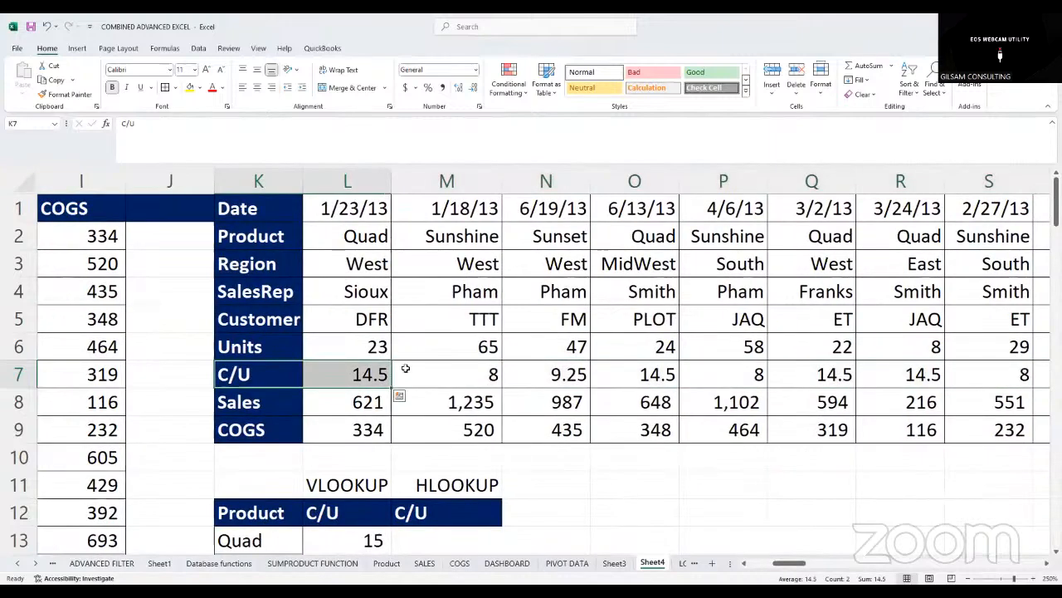
Start an HLOOKUP formula in M13 with K13 (Quad) as the lookup value
{"action": "scroll", "coordinate": [438, 426], "scroll_direction": "down", "scroll_amount": 1}
{"action": "left_click", "coordinate": [424, 449]}
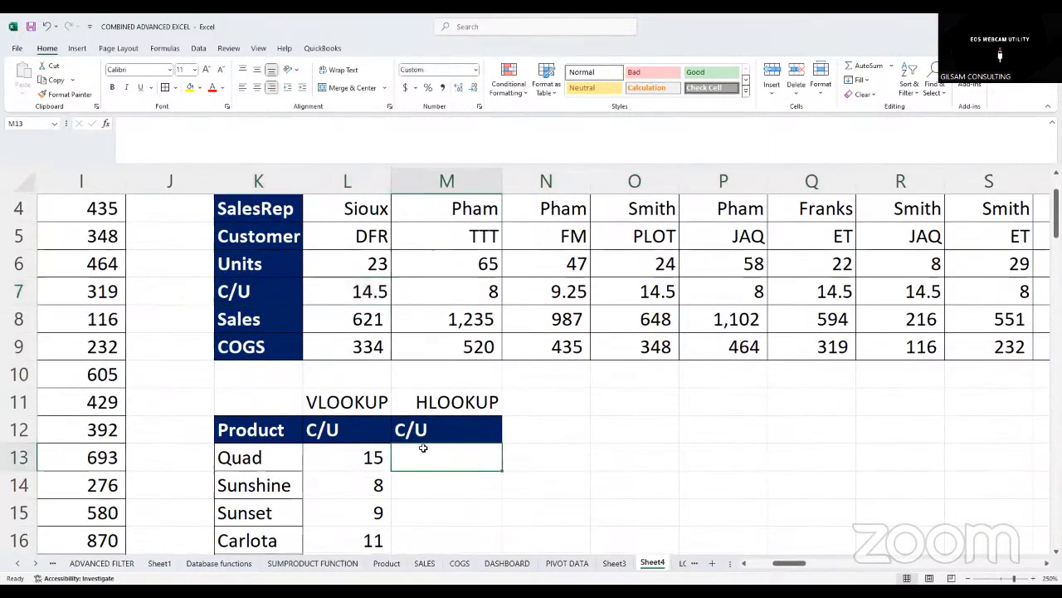
{"action": "type", "text": "="}
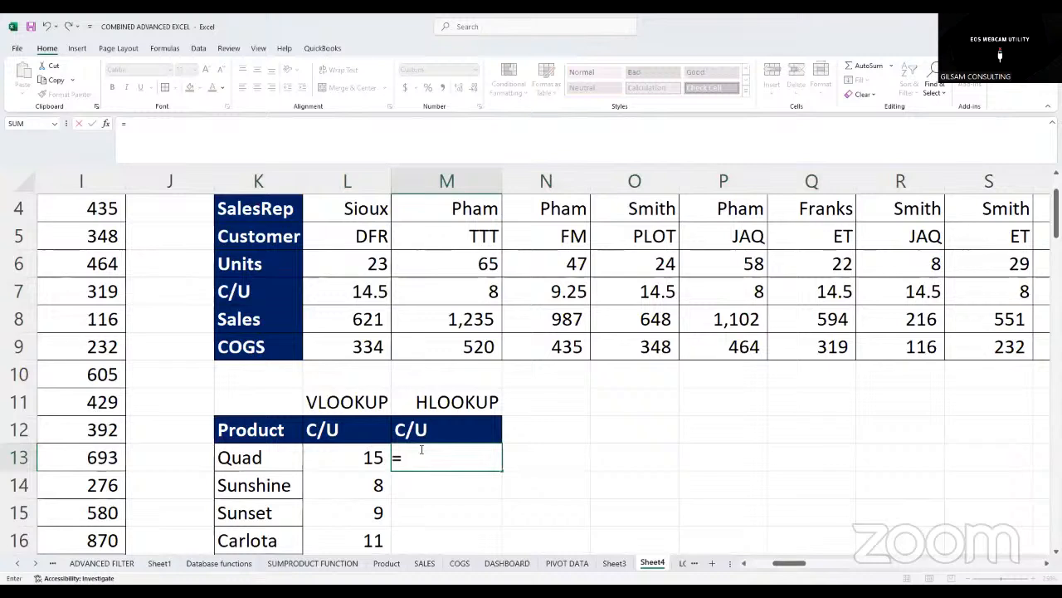
{"action": "type", "text": "HLO"}
{"action": "key", "text": "Tab"}
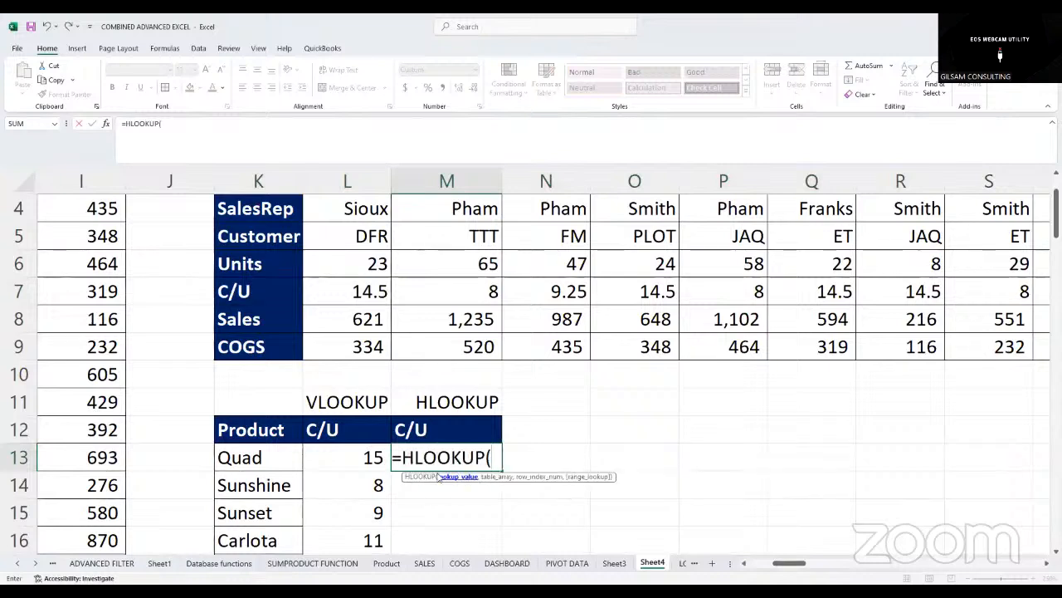
{"action": "left_click", "coordinate": [271, 456]}
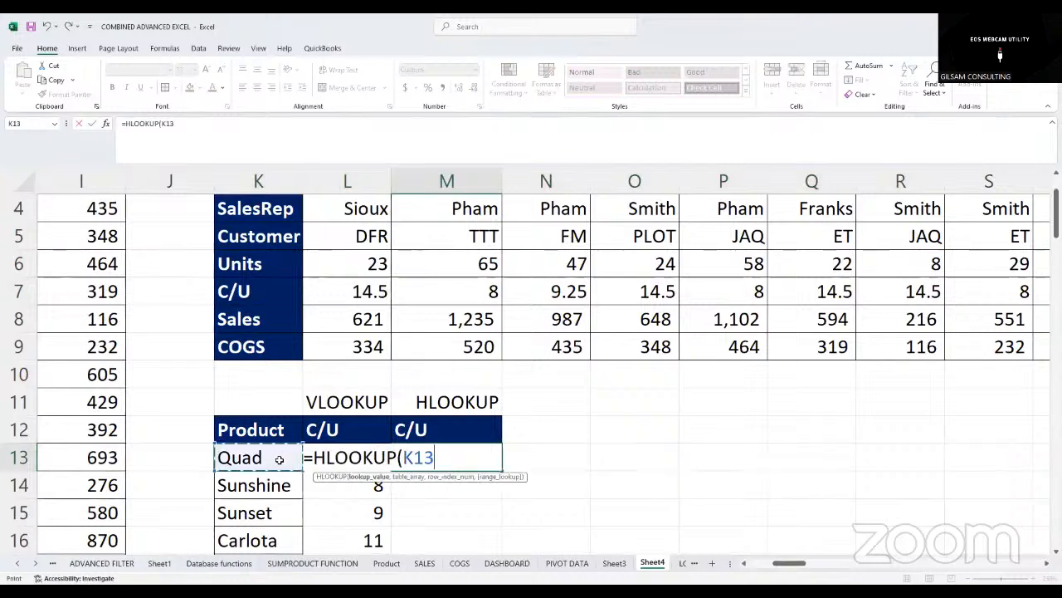
{"action": "type", "text": ","}
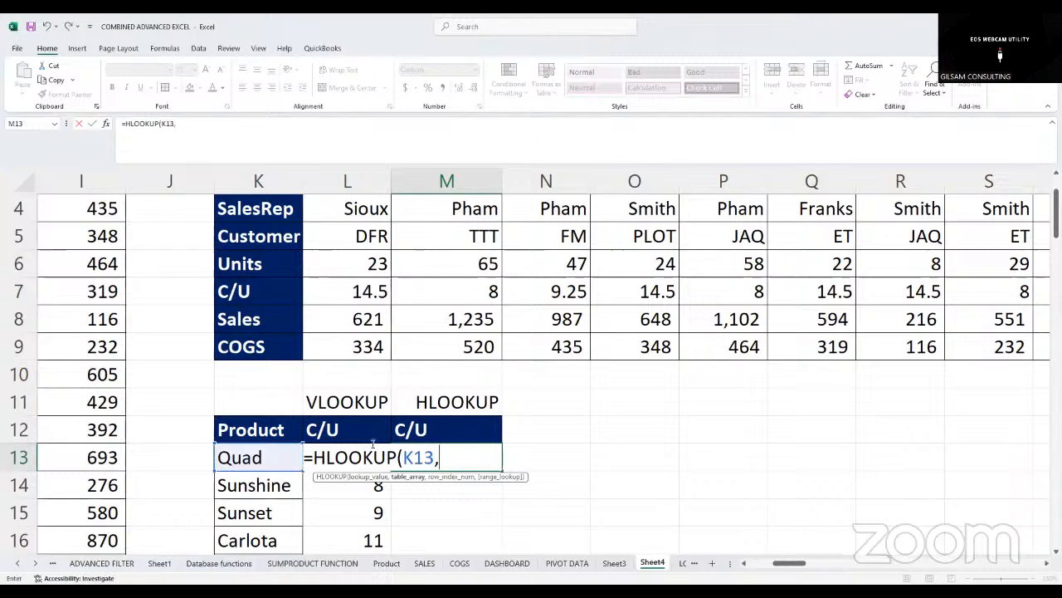
Set the HLOOKUP table array to L1:CR9, covering the horizontal table from the Date row to COGS
{"action": "scroll", "coordinate": [323, 282], "scroll_direction": "up", "scroll_amount": 1}
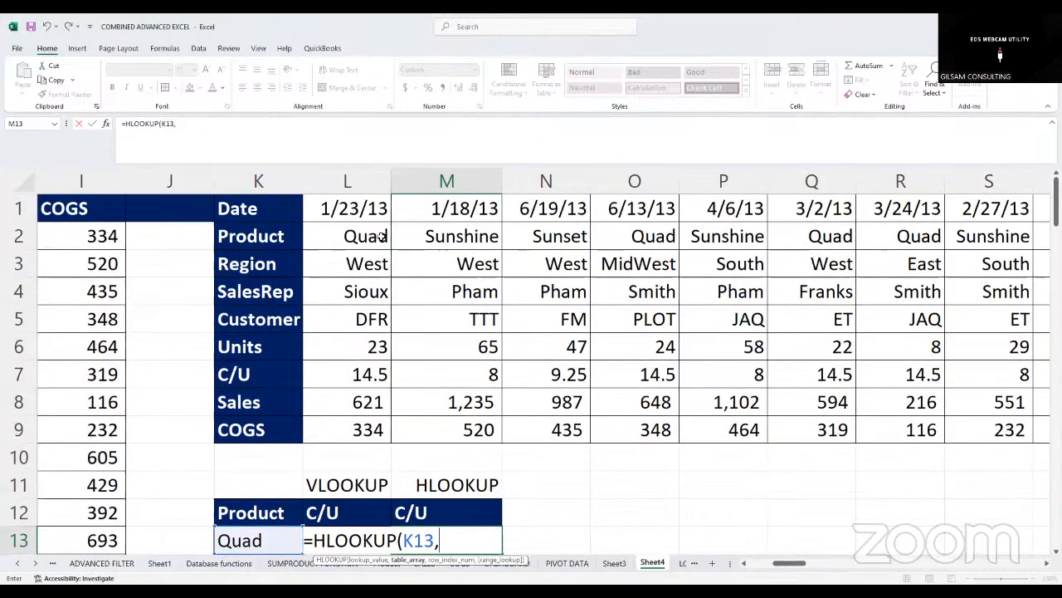
{"action": "left_click_drag", "start_coordinate": [350, 200], "coordinate": [340, 241]}
{"action": "left_click", "coordinate": [349, 424], "text": "shift"}
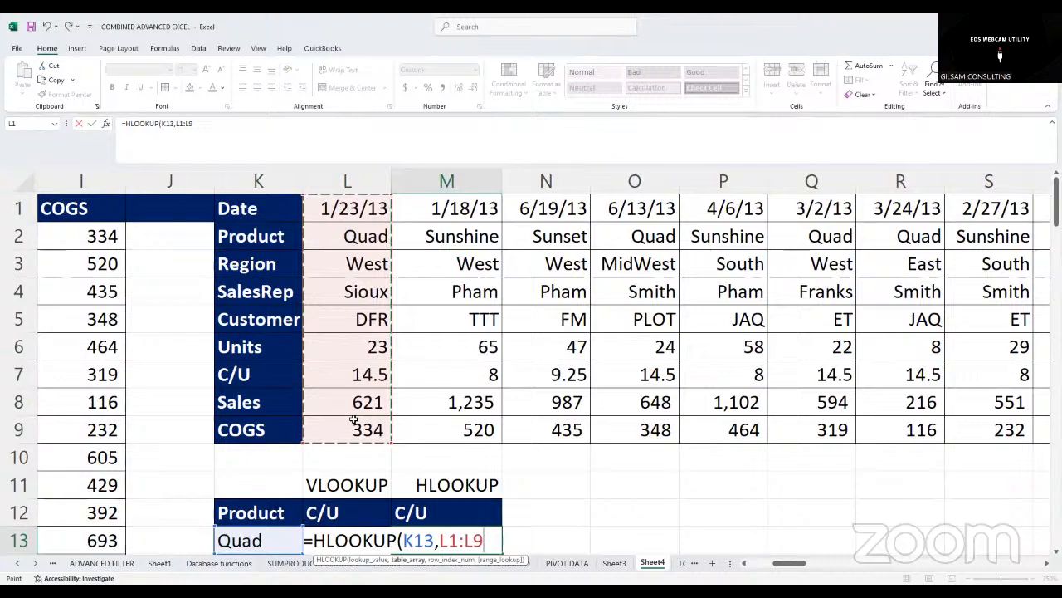
{"action": "key", "text": "ctrl+shift+Right"}
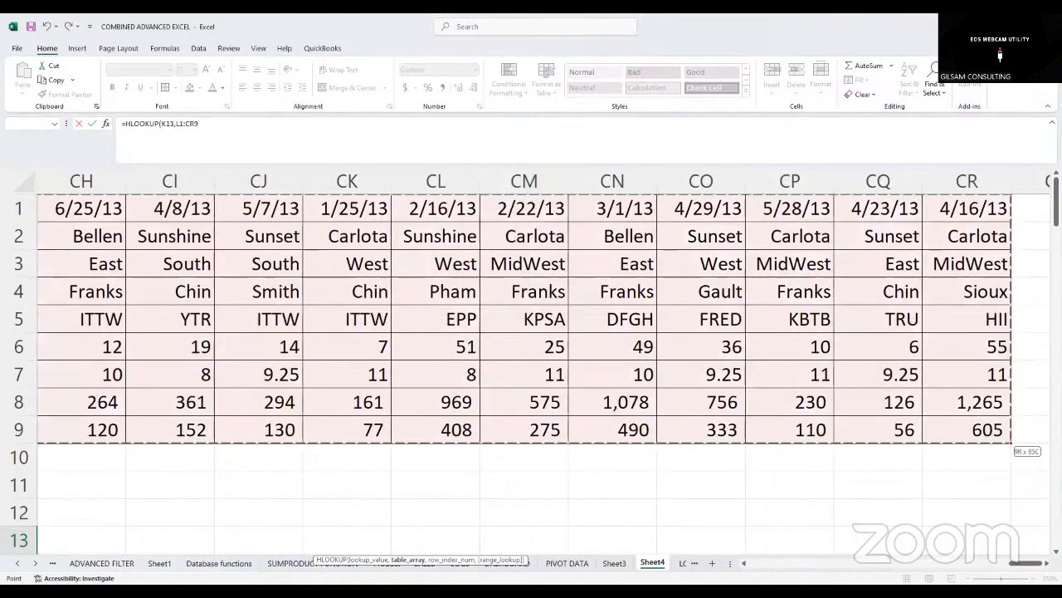
{"action": "left_click_drag", "start_coordinate": [1034, 562], "coordinate": [803, 562]}
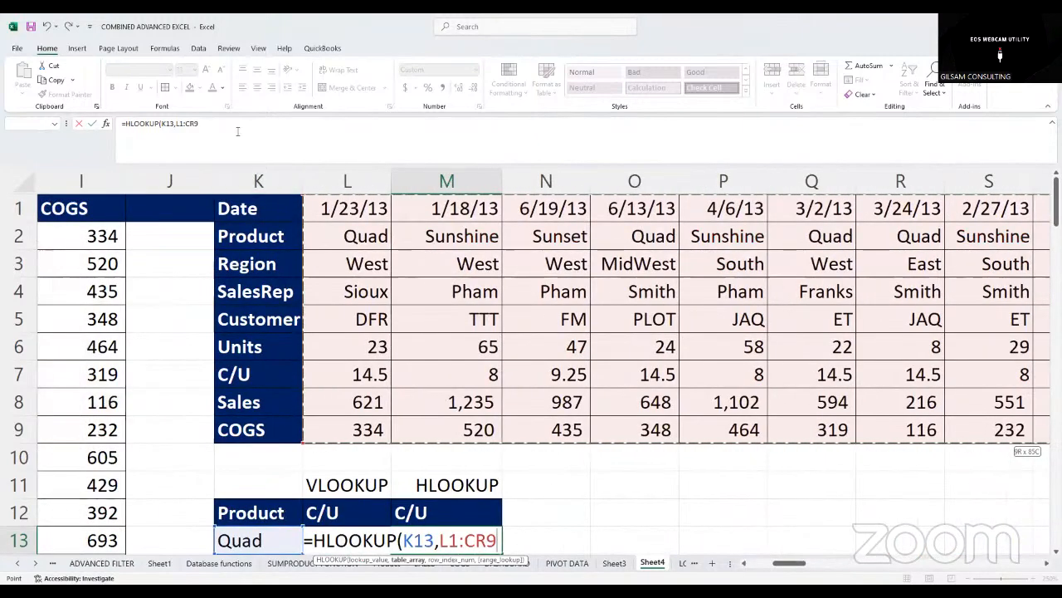
Complete the M13 HLOOKUP with row index 7 and FALSE for an exact match
{"action": "type", "text": ",7"}
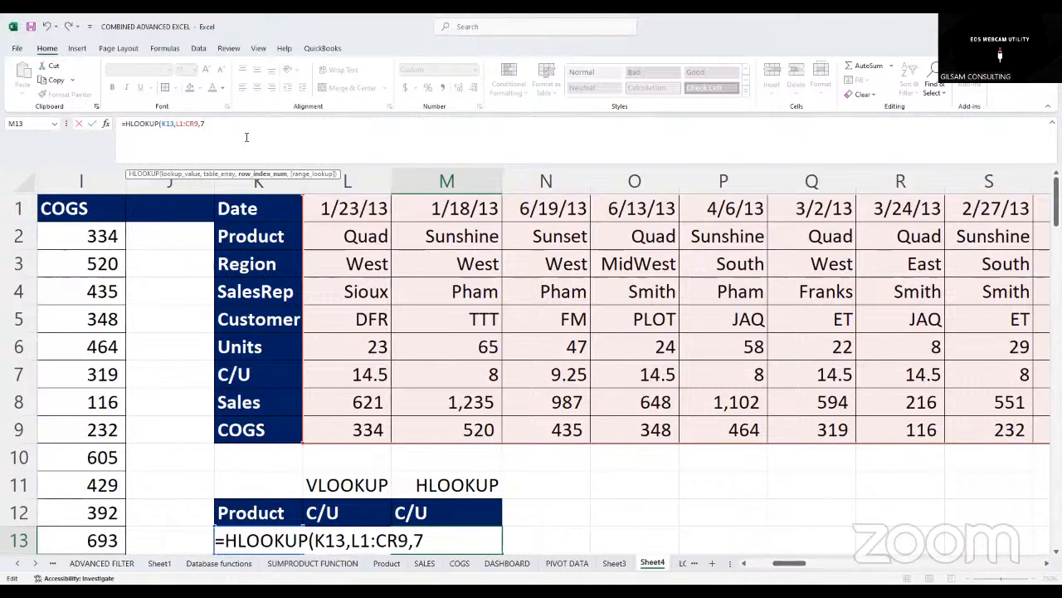
{"action": "type", "text": ","}
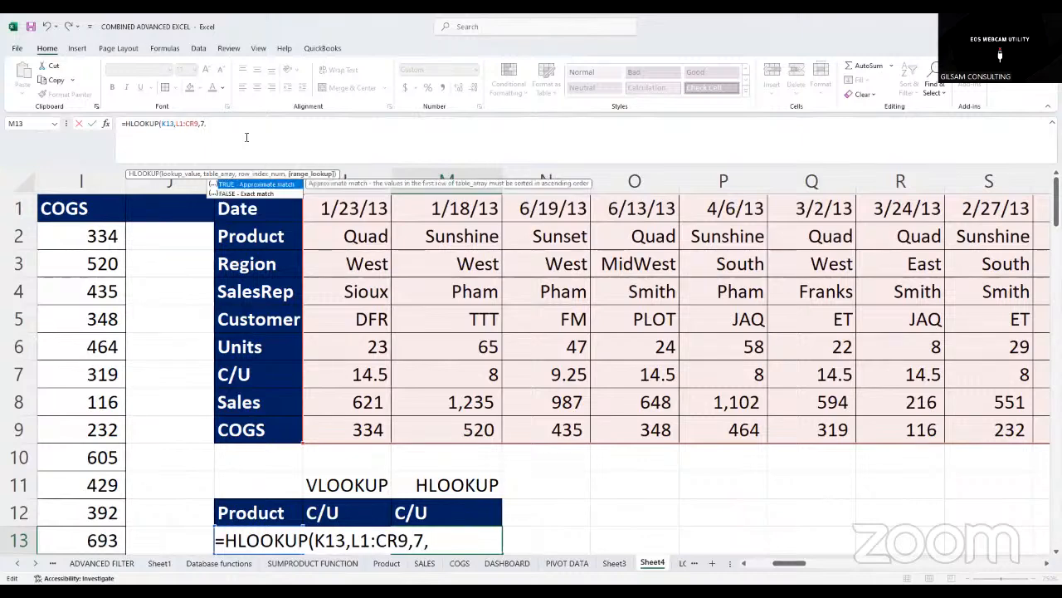
{"action": "double_click", "coordinate": [246, 194]}
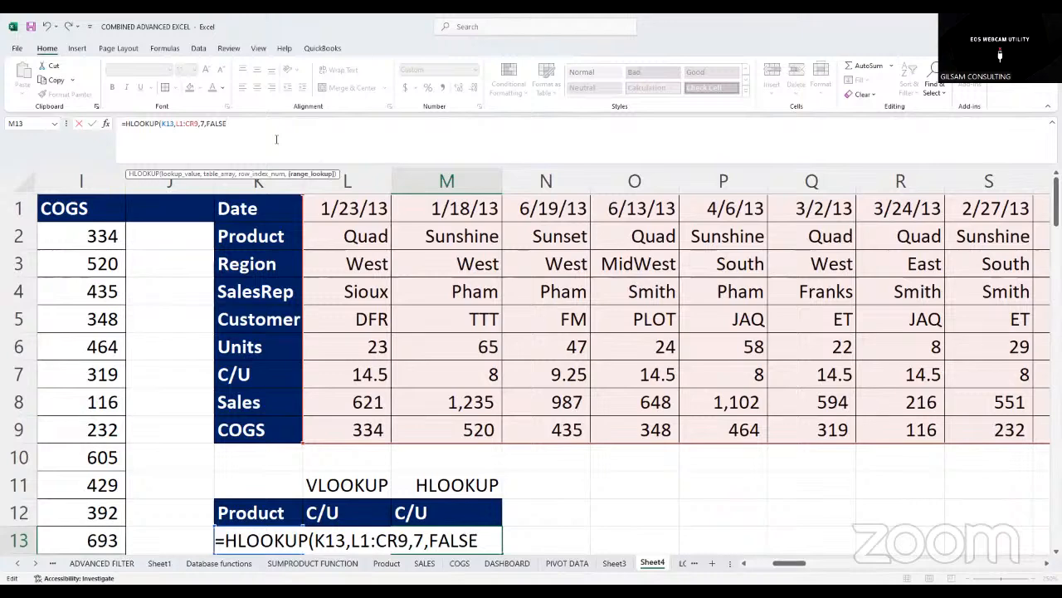
{"action": "type", "text": ")"}
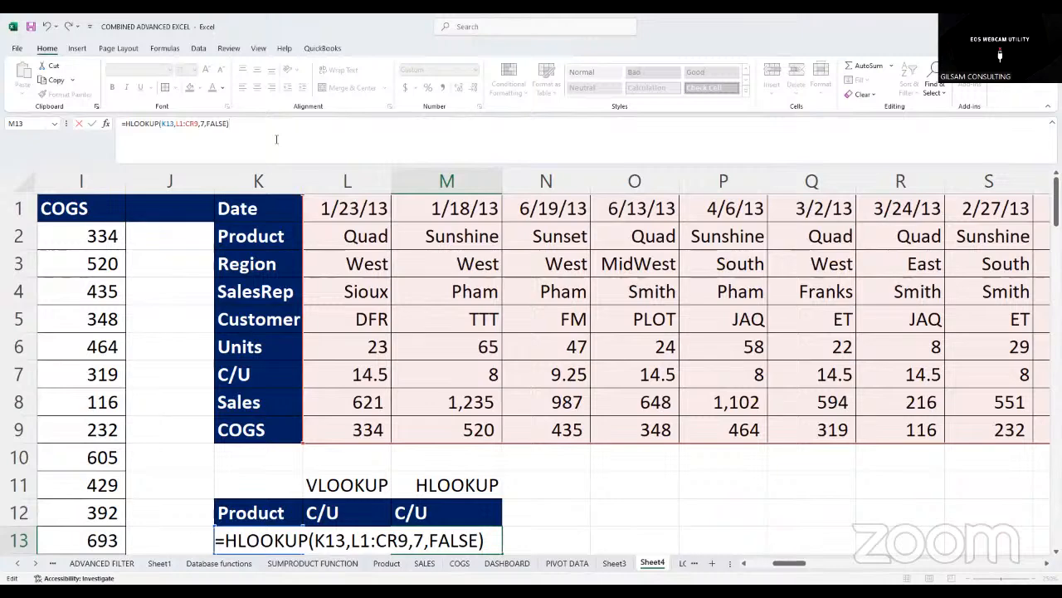
{"action": "key", "text": "Return"}
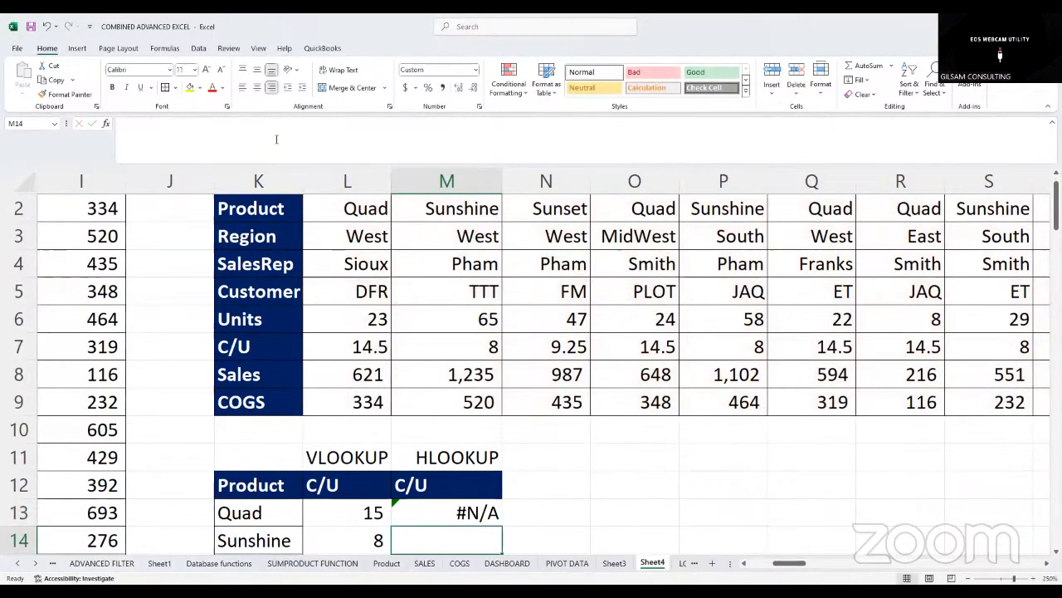
Change the table array in M13's HLOOKUP to L2:CR9 so that it starts at the Product row
{"action": "left_click", "coordinate": [459, 515]}
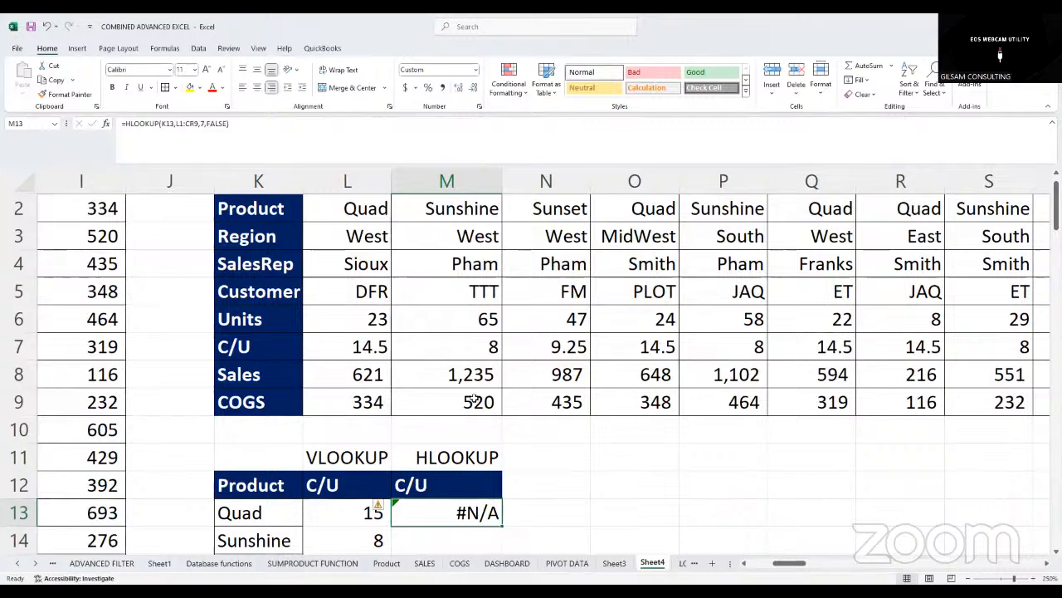
{"action": "scroll", "coordinate": [489, 415], "scroll_direction": "up", "scroll_amount": 1}
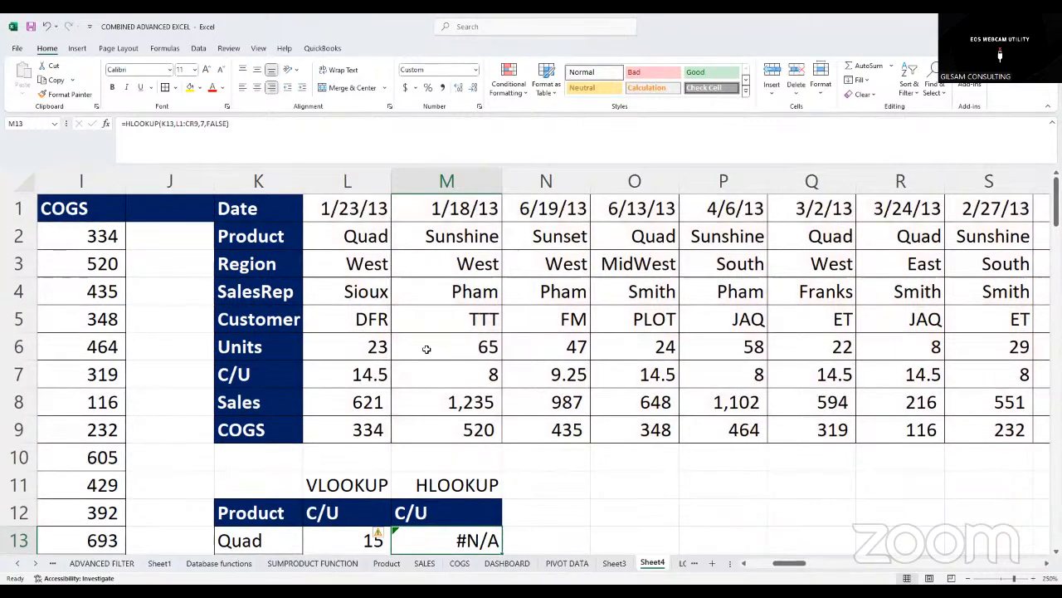
{"action": "left_click", "coordinate": [367, 245]}
{"action": "mouse_move", "coordinate": [368, 249]}
{"action": "left_mouse_down"}
{"action": "mouse_move", "coordinate": [402, 319]}
{"action": "mouse_move", "coordinate": [369, 242]}
{"action": "left_mouse_up"}
{"action": "left_click", "coordinate": [446, 535]}
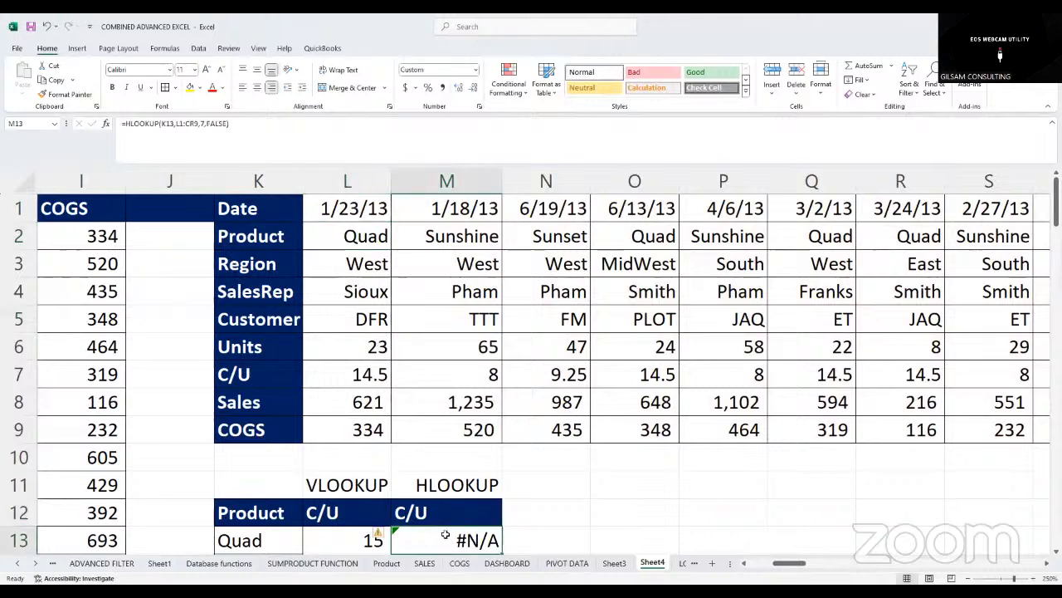
{"action": "left_click", "coordinate": [200, 122]}
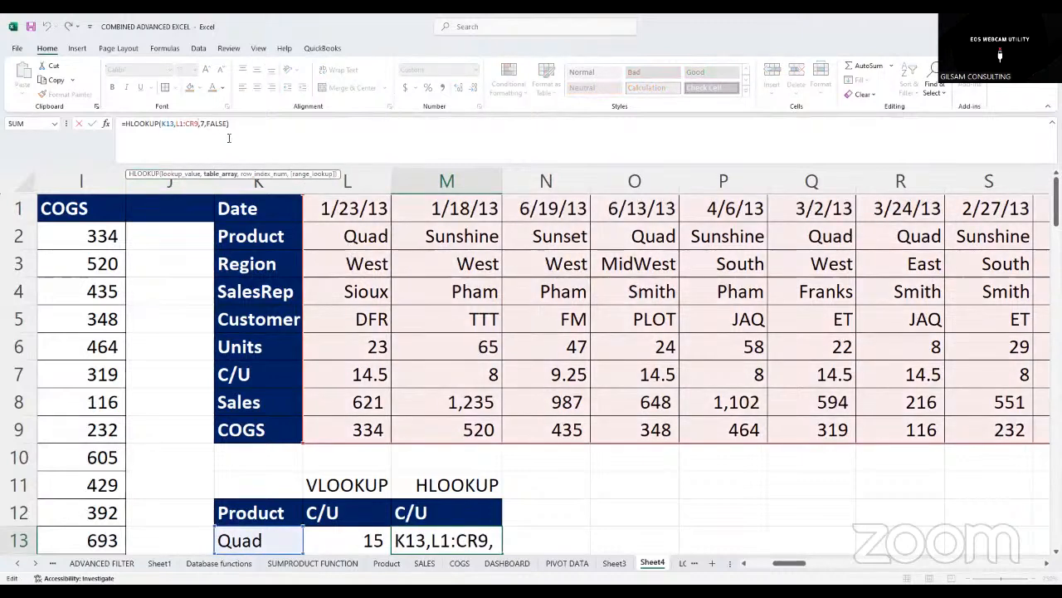
{"action": "left_click", "coordinate": [357, 237]}
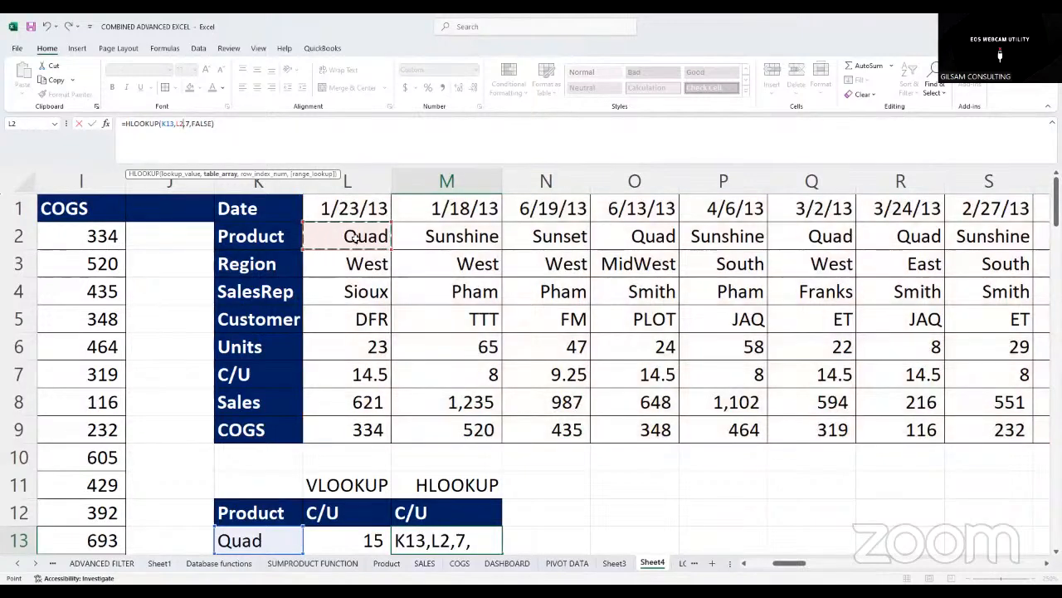
{"action": "left_click", "coordinate": [366, 421], "text": "shift"}
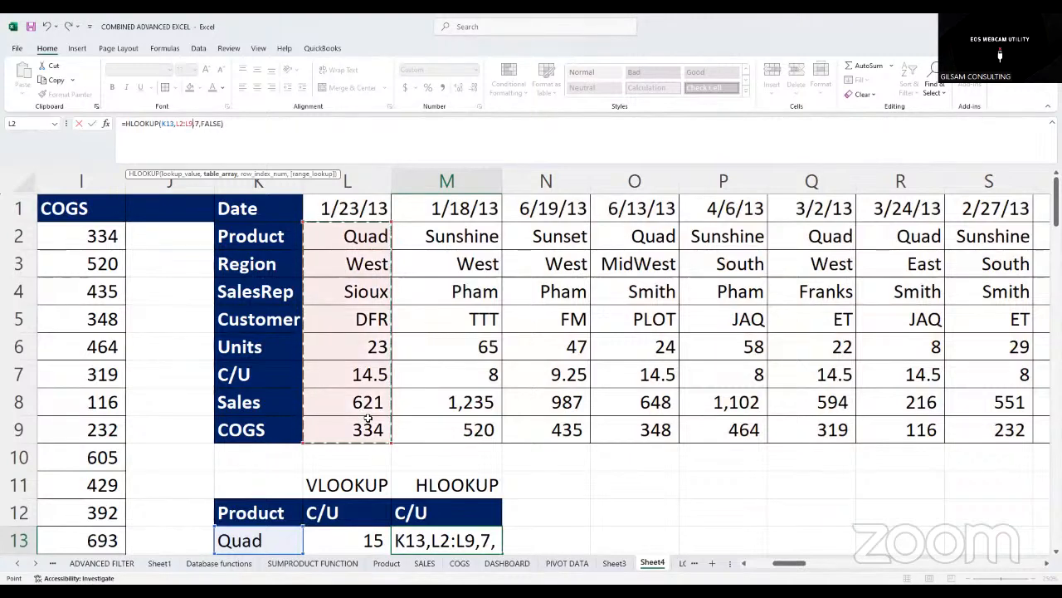
{"action": "key", "text": "ctrl+shift+Right"}
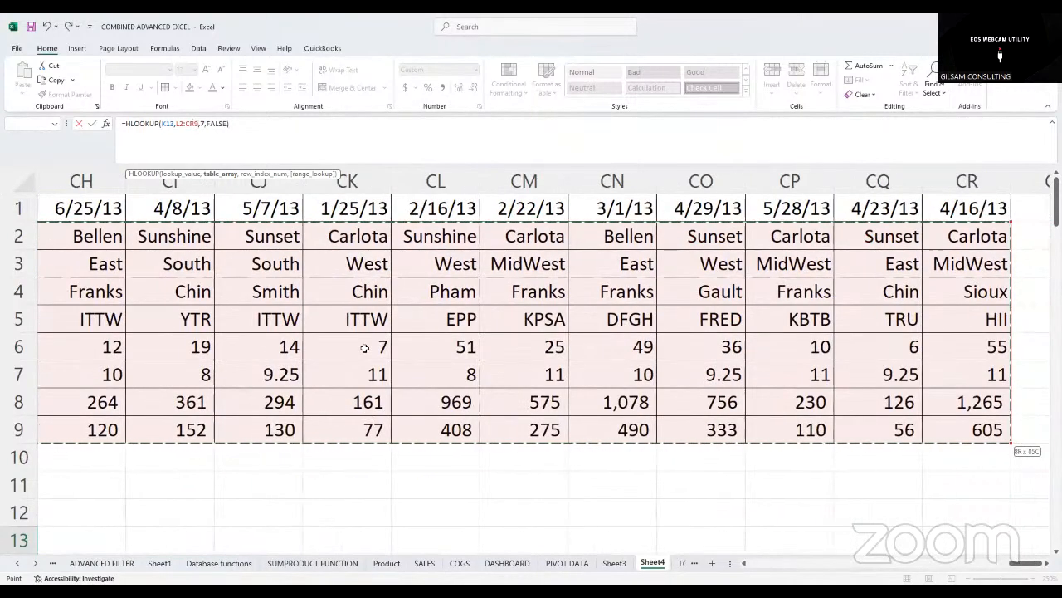
{"action": "key", "text": "Return"}
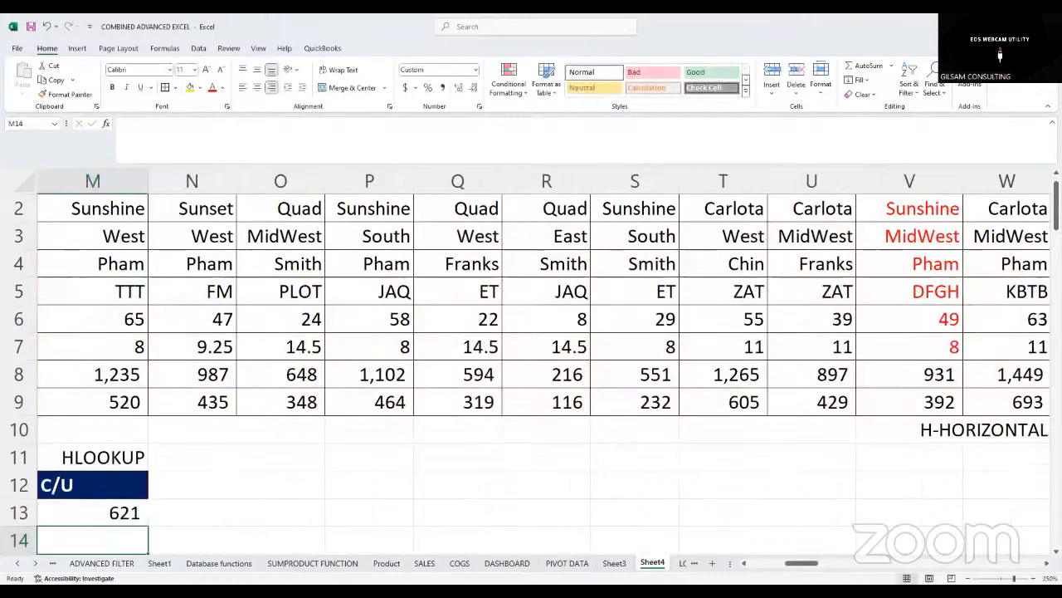
Set the row index number in M13's HLOOKUP formula to 6
{"action": "scroll", "coordinate": [780, 549], "scroll_direction": "left", "scroll_amount": 4}
{"action": "scroll", "coordinate": [754, 540], "scroll_direction": "right", "scroll_amount": 2}
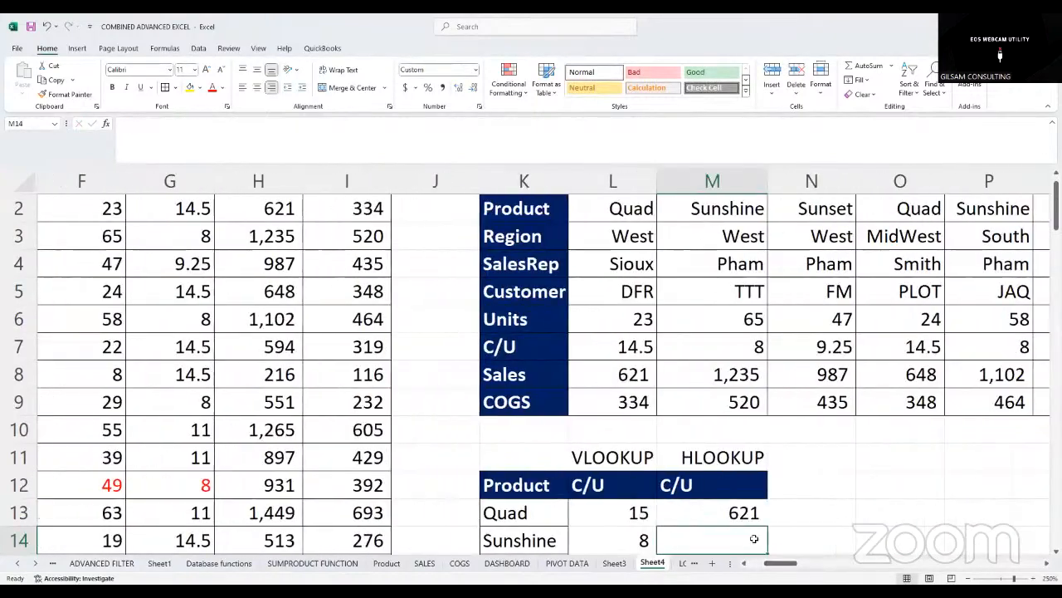
{"action": "left_click", "coordinate": [729, 515]}
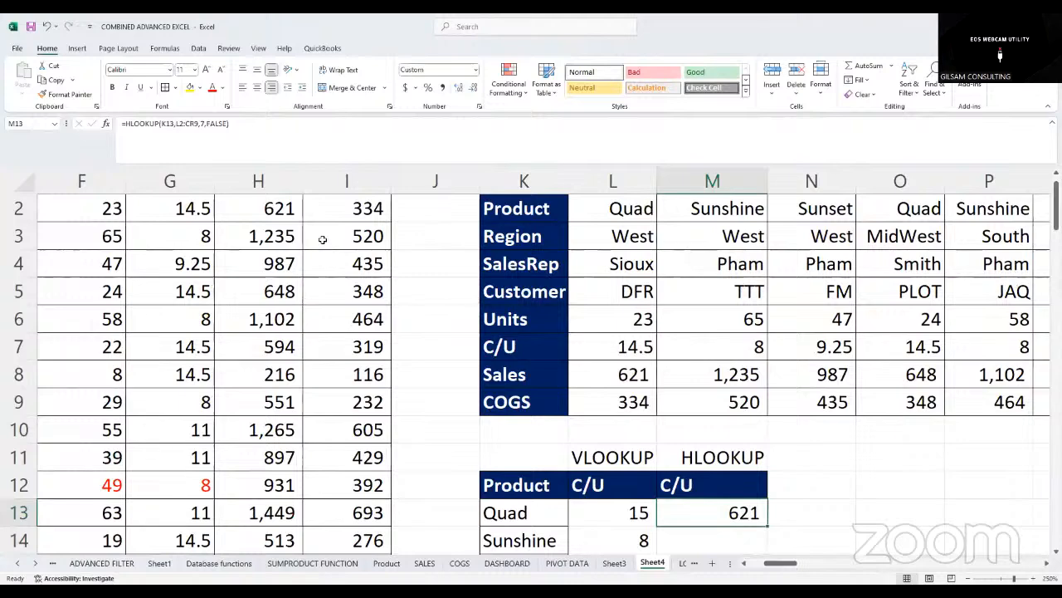
{"action": "left_click", "coordinate": [206, 123]}
{"action": "key", "text": "Left"}
{"action": "key", "text": "Left"}
{"action": "key", "text": "Left"}
{"action": "key", "text": "Left"}
{"action": "key", "text": "Left"}
{"action": "key", "text": "Left"}
{"action": "key", "text": "Left"}
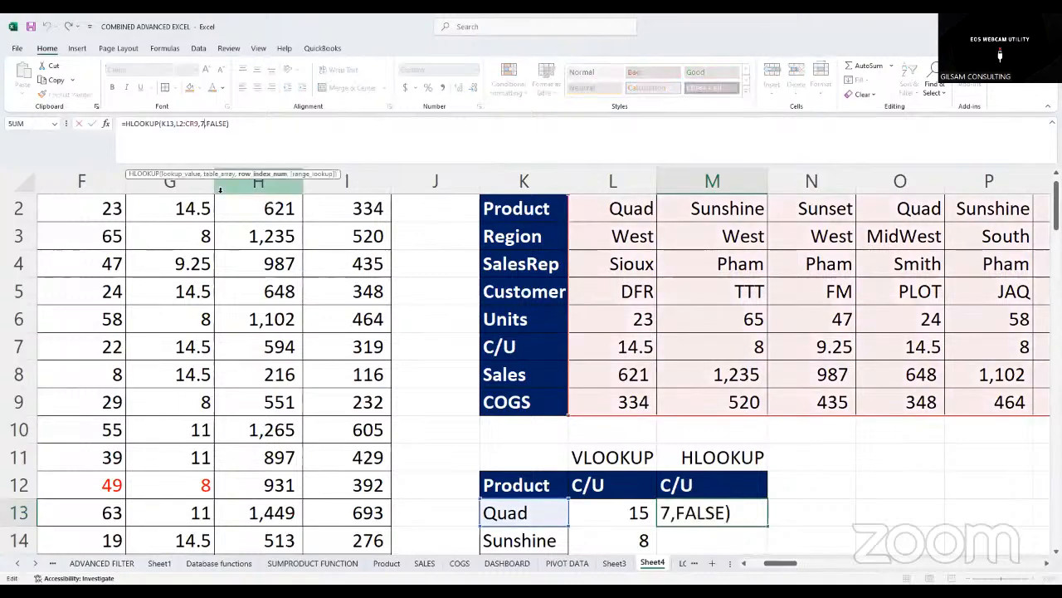
{"action": "key", "text": "BackSpace"}
{"action": "type", "text": "6"}
{"action": "key", "text": "Return"}
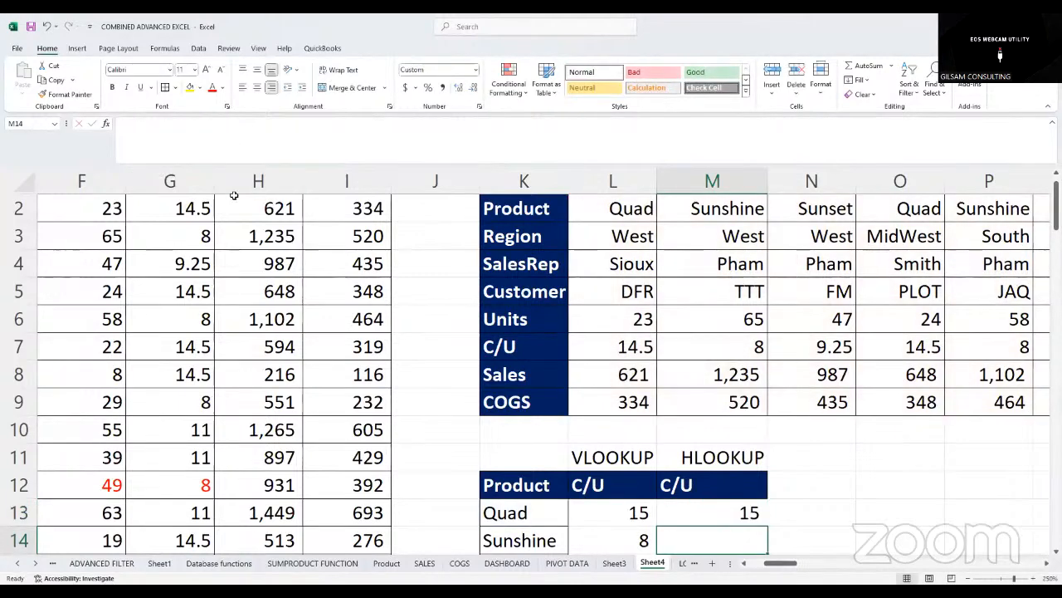
Fill the HLOOKUP formula from M13 down to M17 for the remaining products
{"action": "left_click", "coordinate": [712, 522]}
{"action": "scroll", "coordinate": [755, 317], "scroll_direction": "down", "scroll_amount": 3}
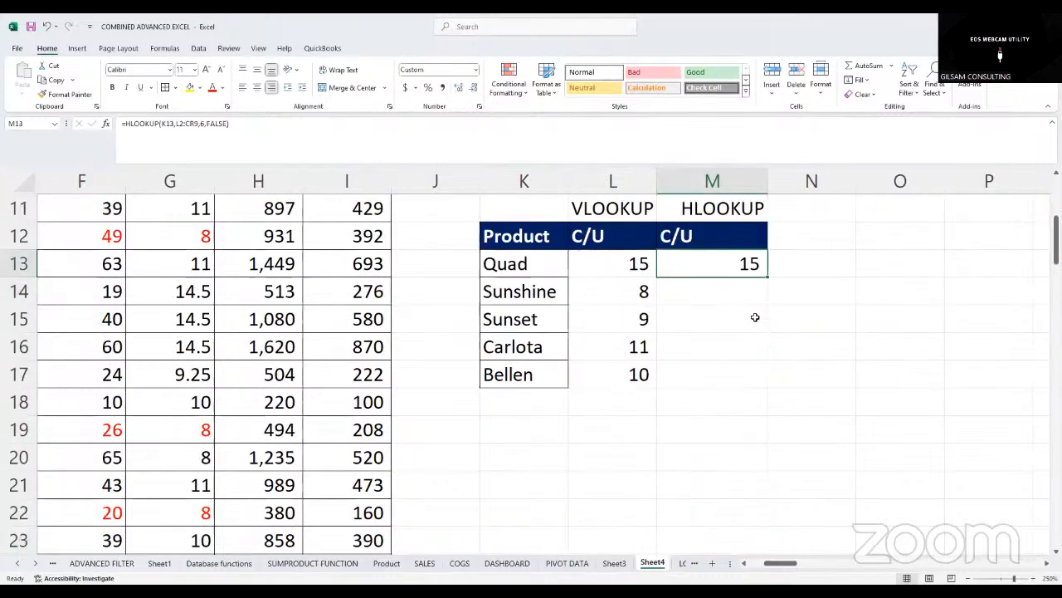
{"action": "left_click_drag", "start_coordinate": [768, 277], "coordinate": [740, 378]}
{"action": "left_click", "coordinate": [828, 332]}
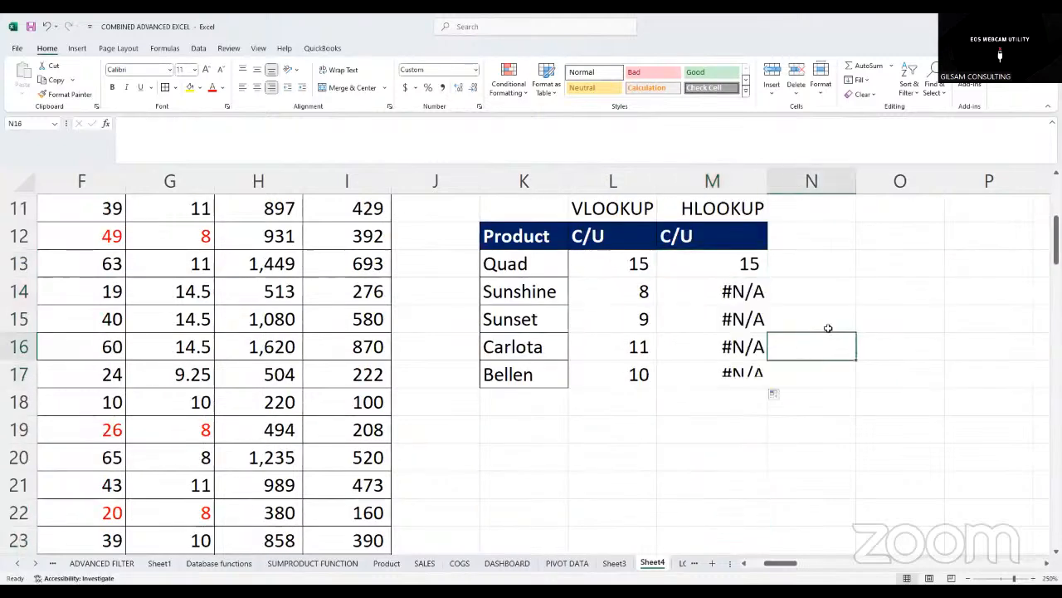
Examine the table array references in the HLOOKUP formulas in M14, M15 and M16 against the horizontal table
{"action": "left_click", "coordinate": [747, 291]}
{"action": "scroll", "coordinate": [689, 276], "scroll_direction": "up", "scroll_amount": 2}
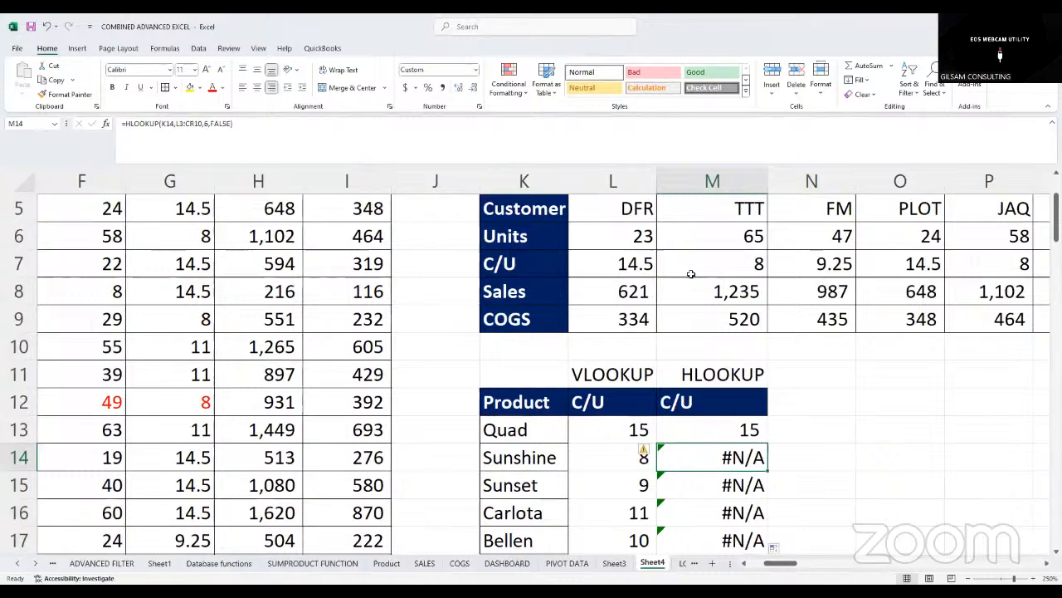
{"action": "left_click", "coordinate": [367, 149]}
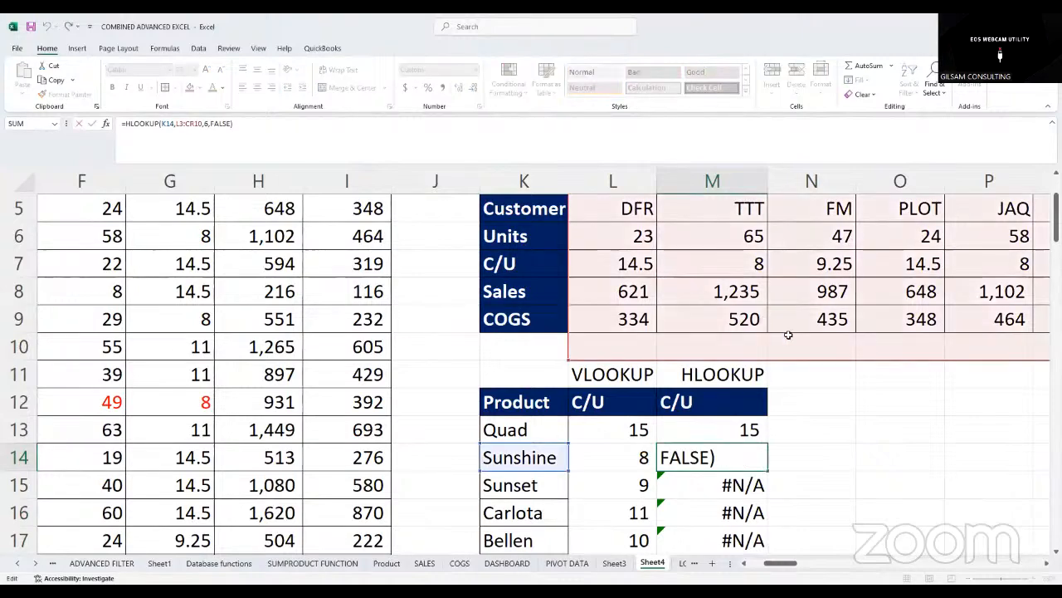
{"action": "key", "text": "Return"}
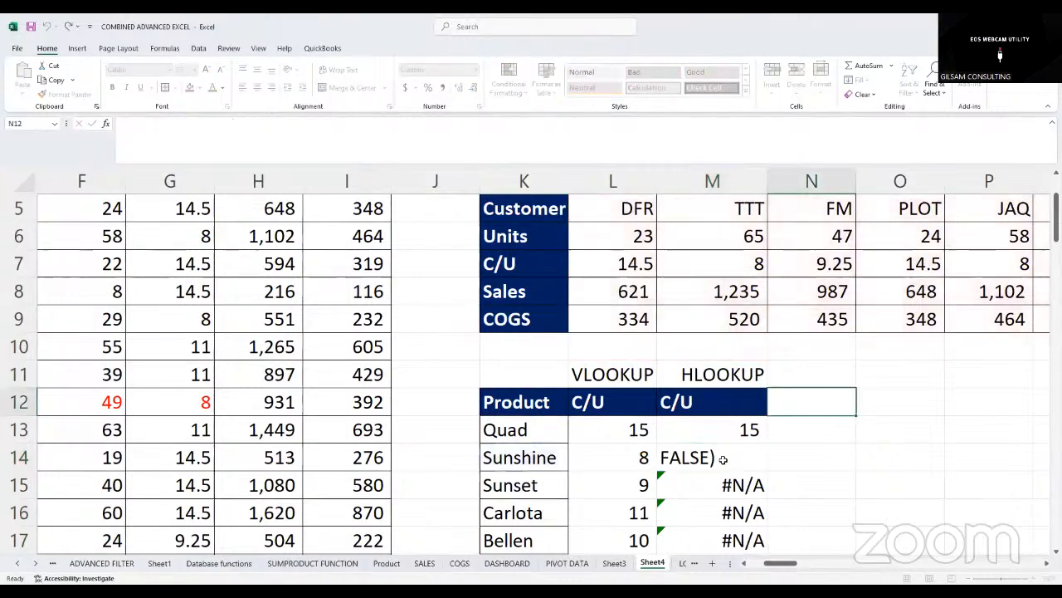
{"action": "key", "text": "F2"}
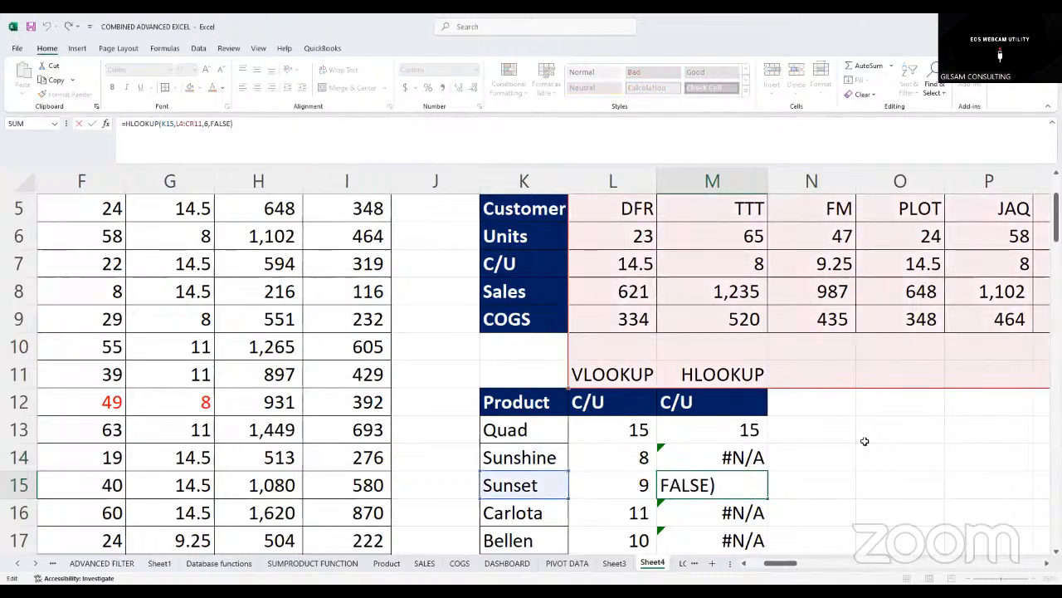
{"action": "key", "text": "Return"}
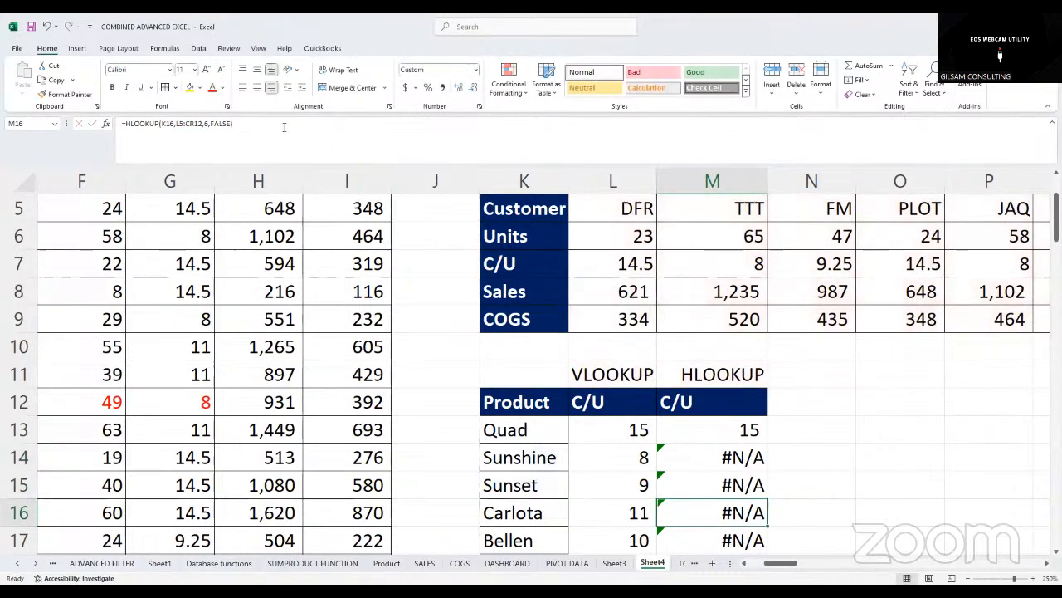
{"action": "left_click", "coordinate": [307, 132]}
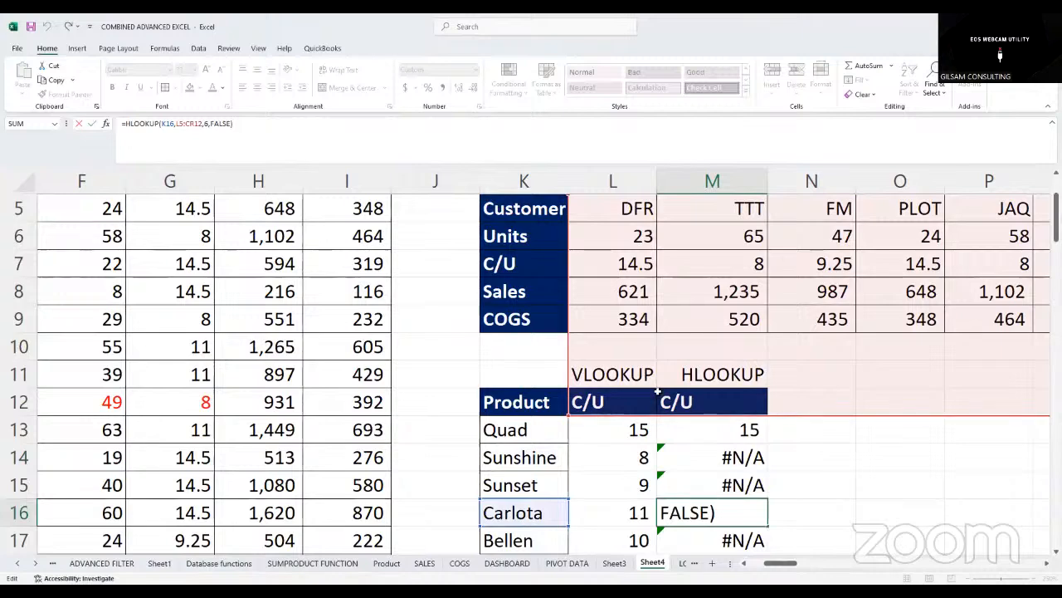
{"action": "scroll", "coordinate": [869, 432], "scroll_direction": "up", "scroll_amount": 2}
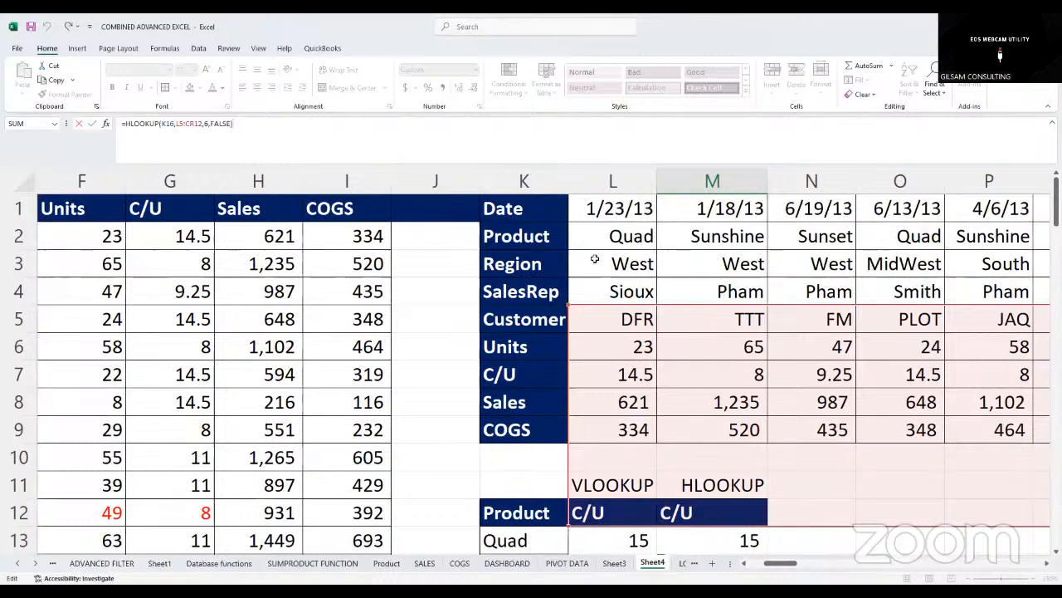
{"action": "left_click", "coordinate": [832, 488]}
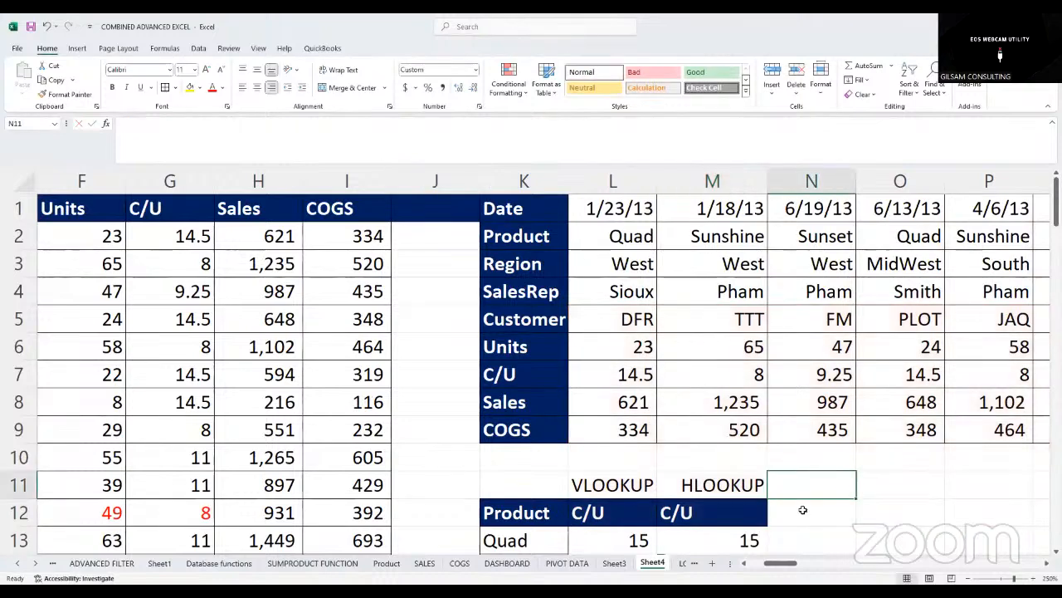
Set the row index number in M13's HLOOKUP formula to 7
{"action": "scroll", "coordinate": [756, 525], "scroll_direction": "down", "scroll_amount": 2}
{"action": "left_click", "coordinate": [714, 377]}
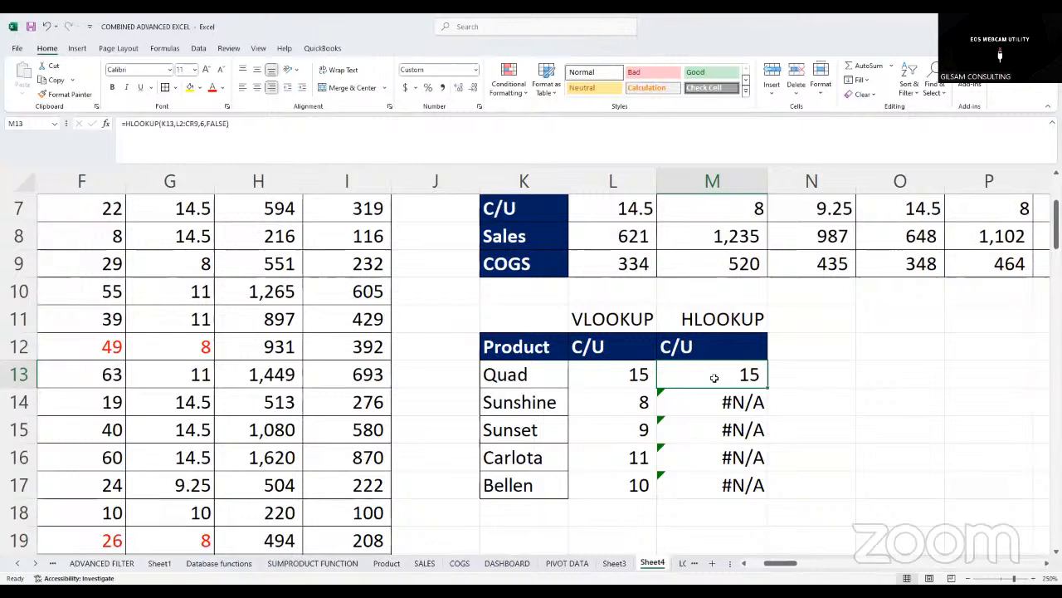
{"action": "left_click", "coordinate": [205, 123]}
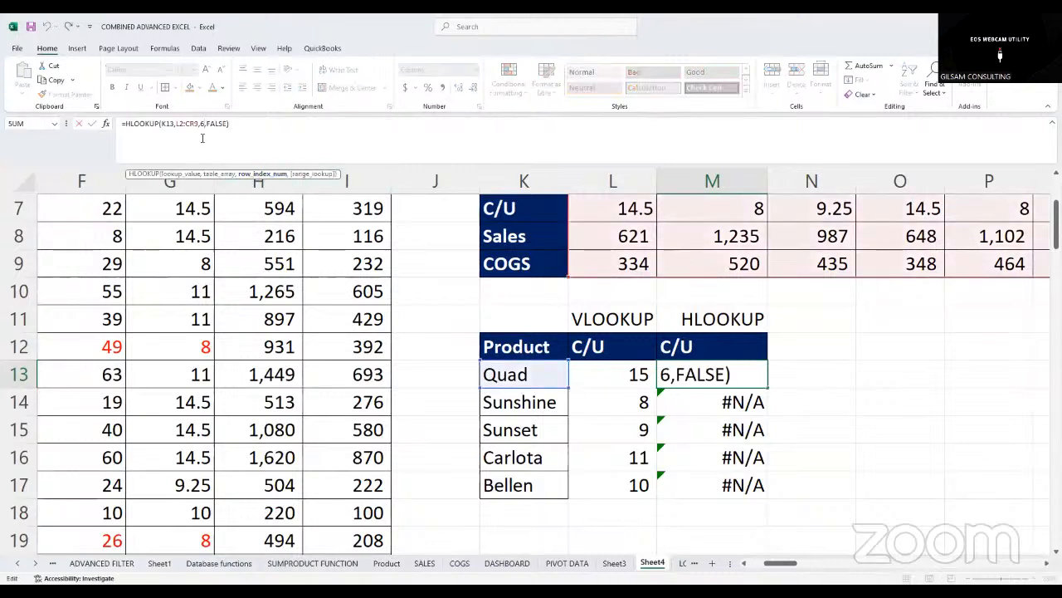
{"action": "key", "text": "BackSpace"}
{"action": "type", "text": "7"}
{"action": "key", "text": "Return"}
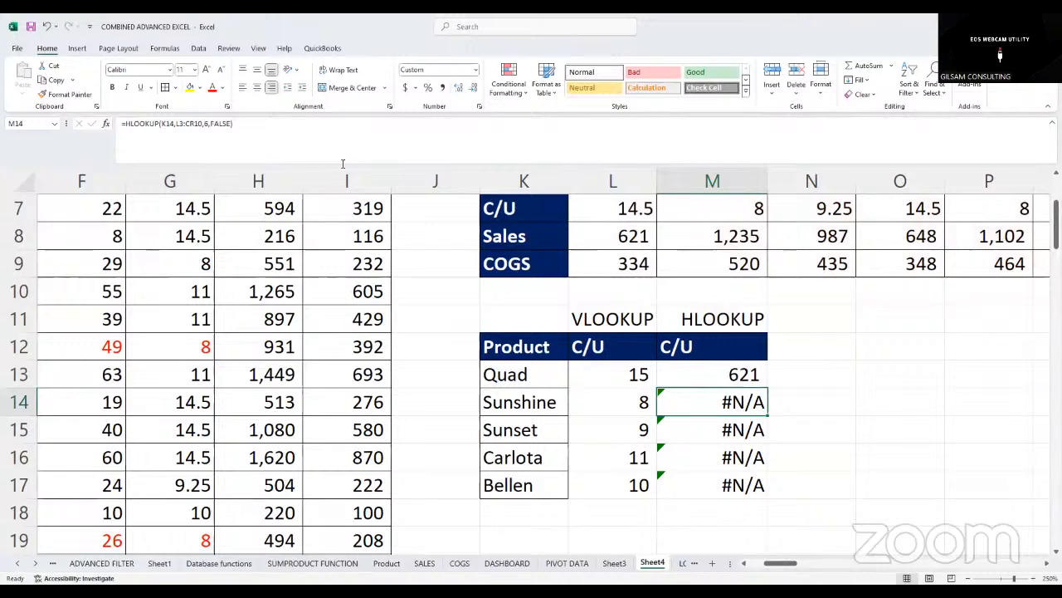
Count the horizontal table's rows from Product down to C/U to check the row index number
{"action": "left_click", "coordinate": [520, 212]}
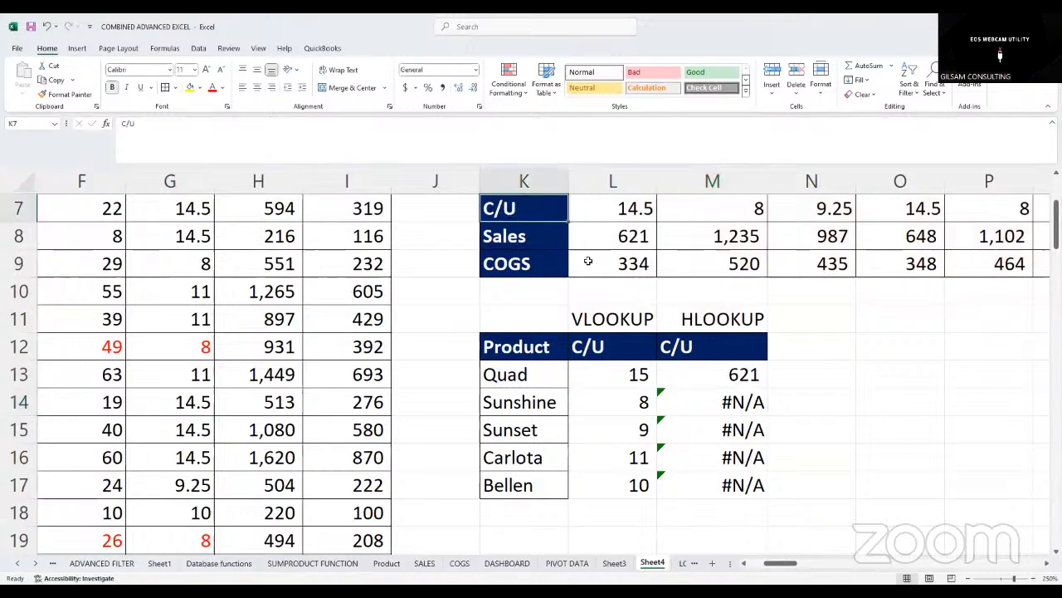
{"action": "scroll", "coordinate": [591, 270], "scroll_direction": "up", "scroll_amount": 2}
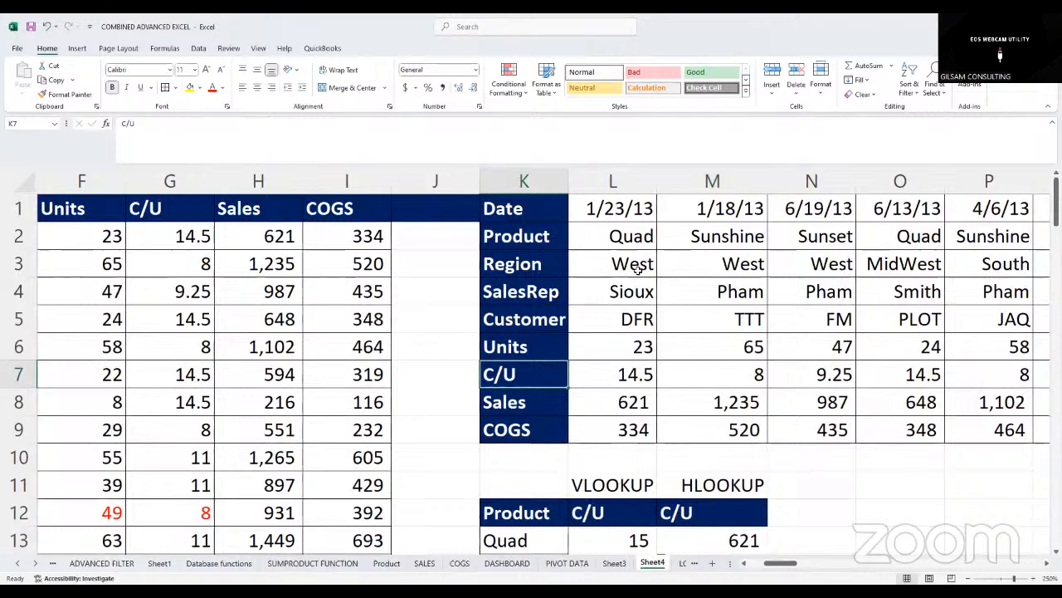
{"action": "left_click", "coordinate": [522, 235]}
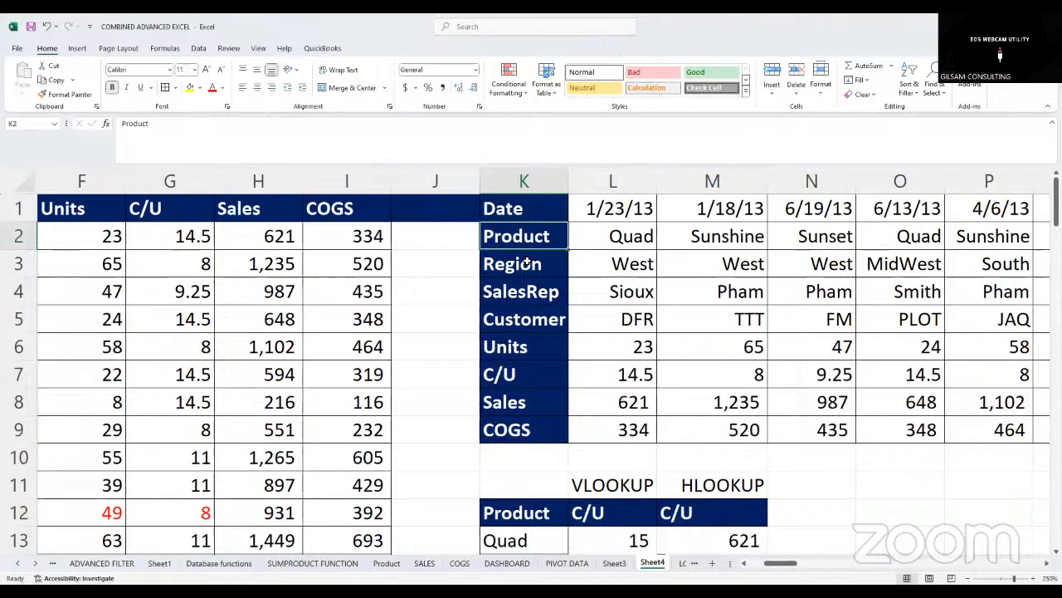
{"action": "left_click", "coordinate": [530, 272]}
{"action": "left_click", "coordinate": [533, 292]}
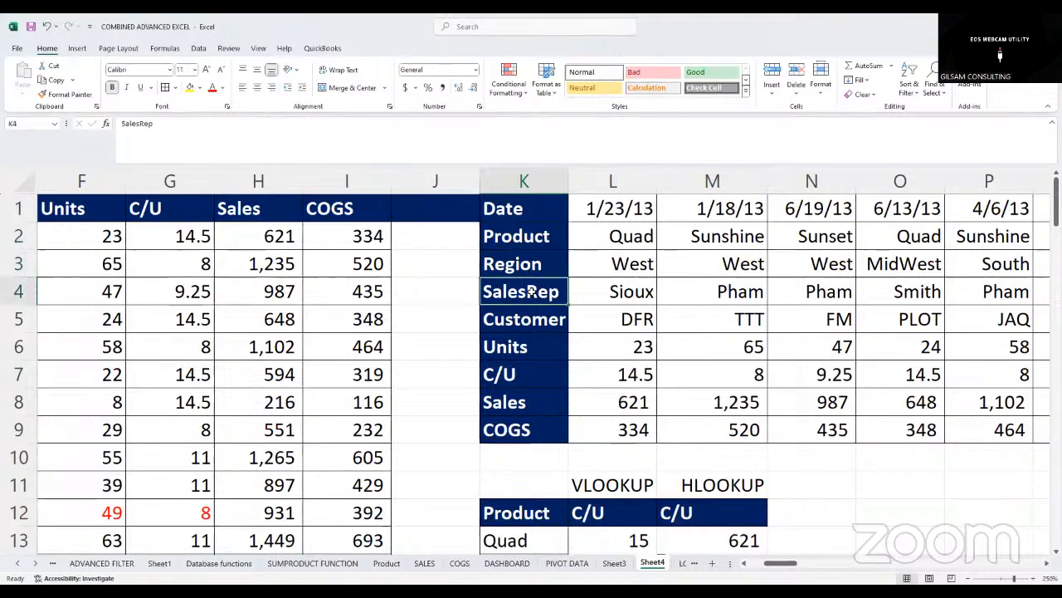
{"action": "left_click", "coordinate": [529, 318]}
{"action": "left_click", "coordinate": [523, 350]}
{"action": "left_click", "coordinate": [537, 372]}
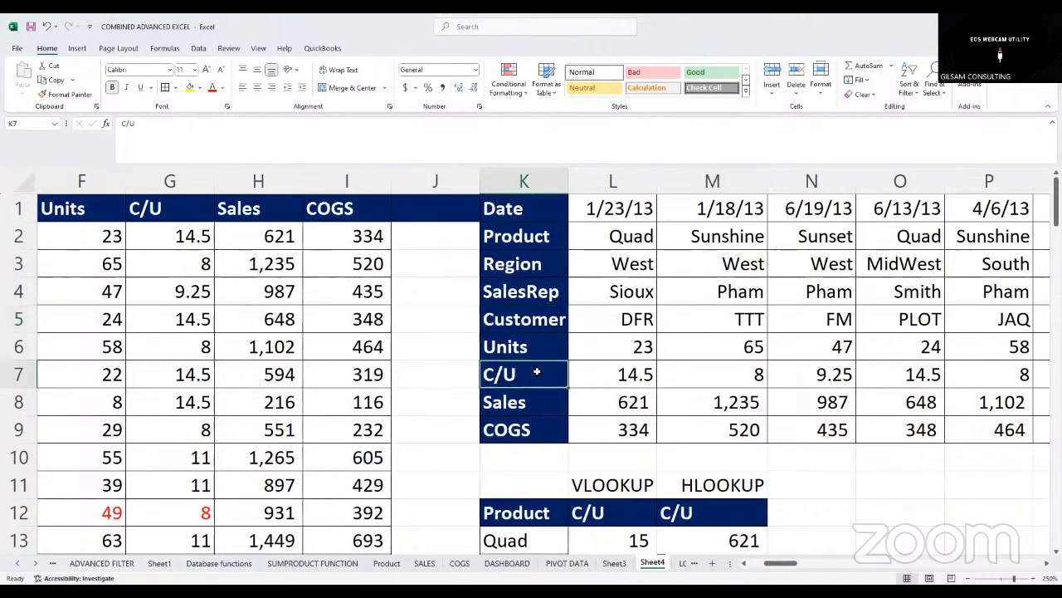
Set the row index number in M13's HLOOKUP formula back to 6
{"action": "scroll", "coordinate": [752, 365], "scroll_direction": "down", "scroll_amount": 3}
{"action": "left_click", "coordinate": [722, 458]}
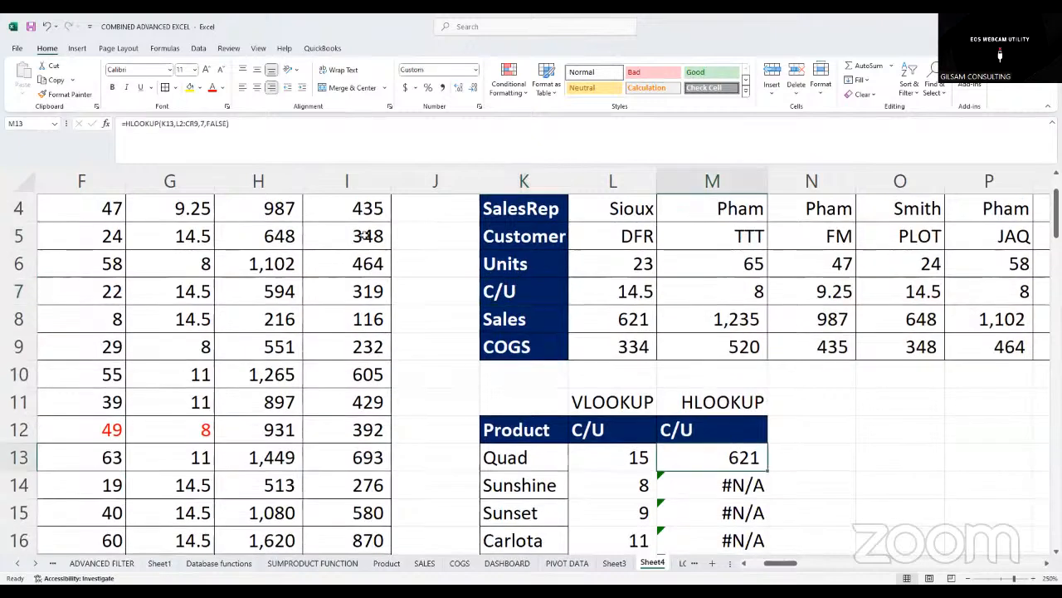
{"action": "left_click", "coordinate": [207, 122]}
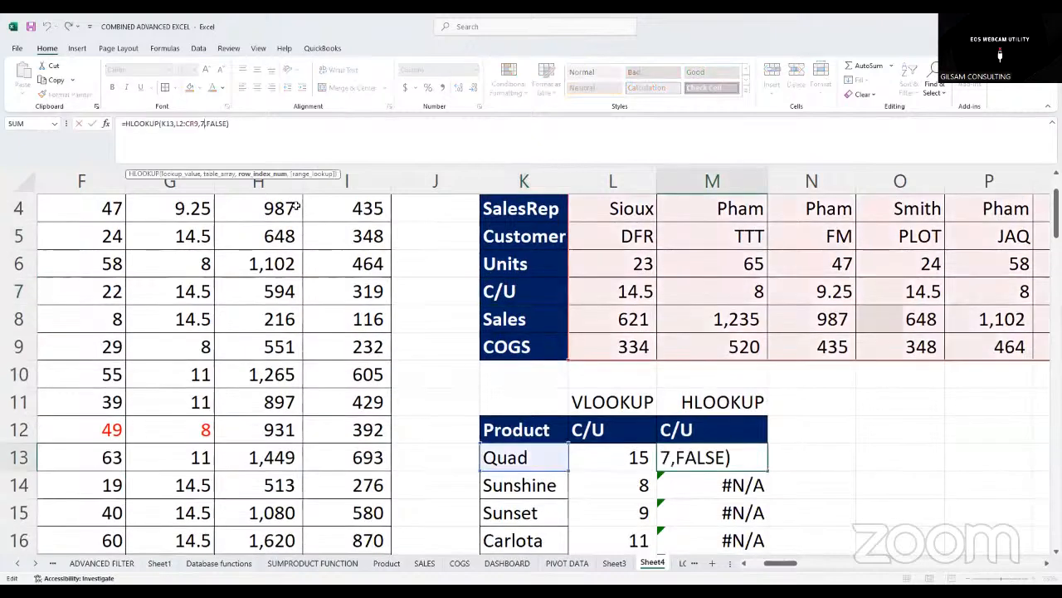
{"action": "key", "text": "BackSpace"}
{"action": "type", "text": "6"}
{"action": "key", "text": "Return"}
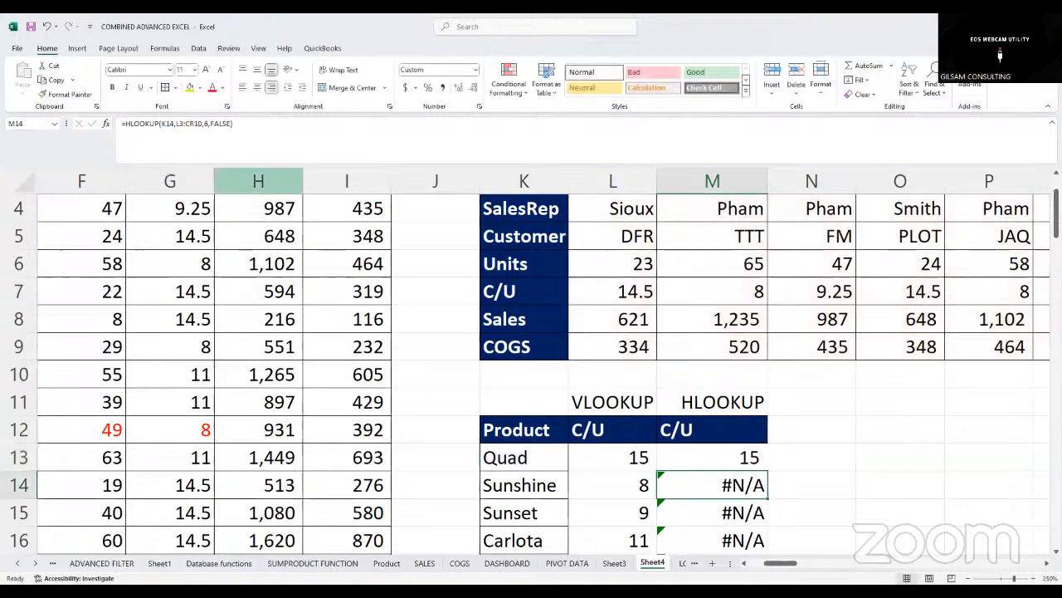
Examine M14's HLOOKUP table array and compare it with the horizontal table's data range starting at the Product row
{"action": "left_click", "coordinate": [720, 459]}
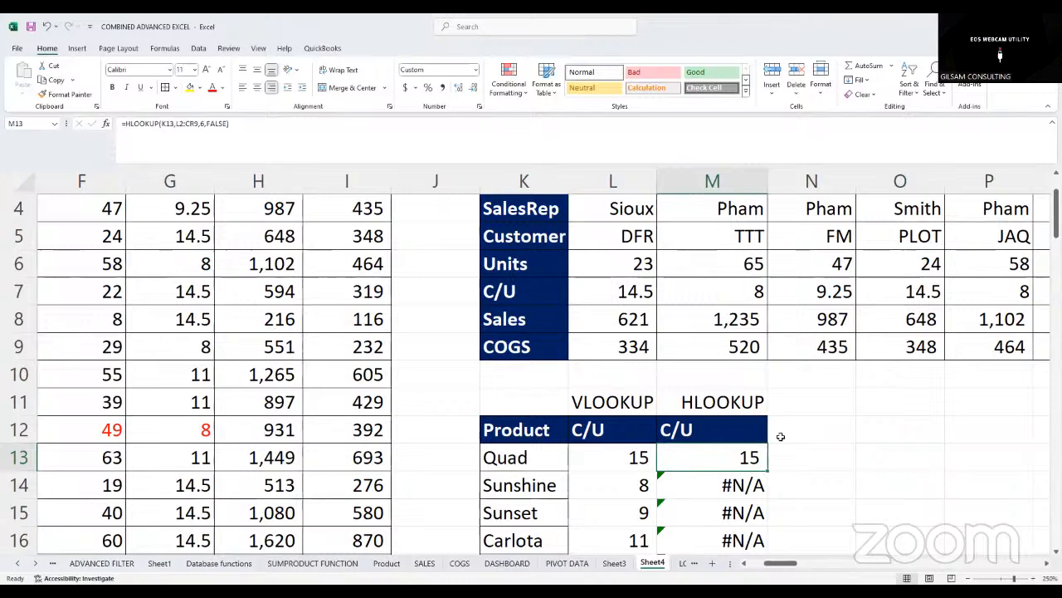
{"action": "scroll", "coordinate": [780, 436], "scroll_direction": "down", "scroll_amount": 1}
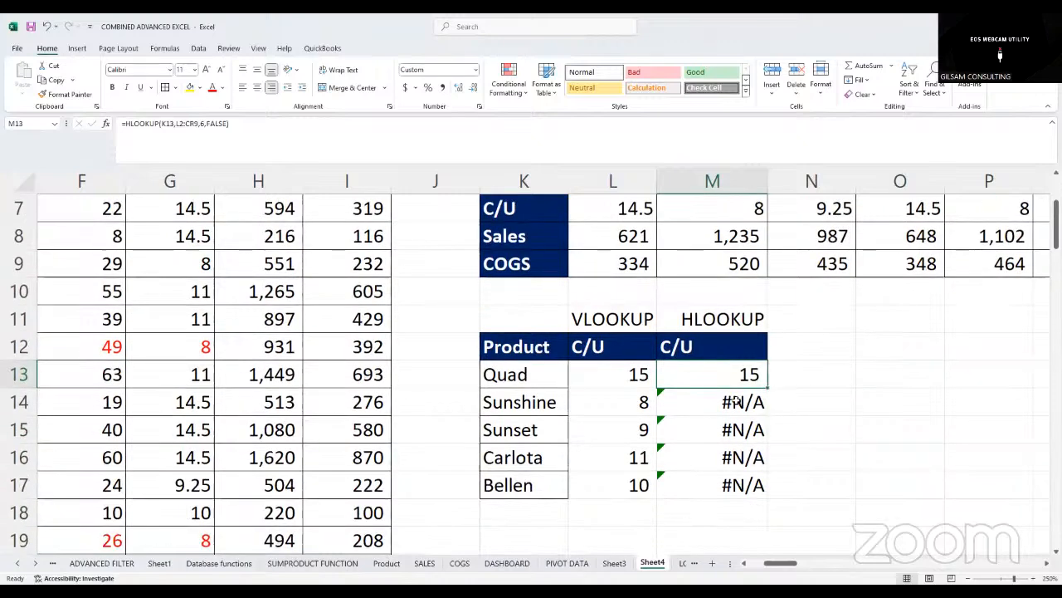
{"action": "left_click_drag", "start_coordinate": [736, 400], "coordinate": [738, 485]}
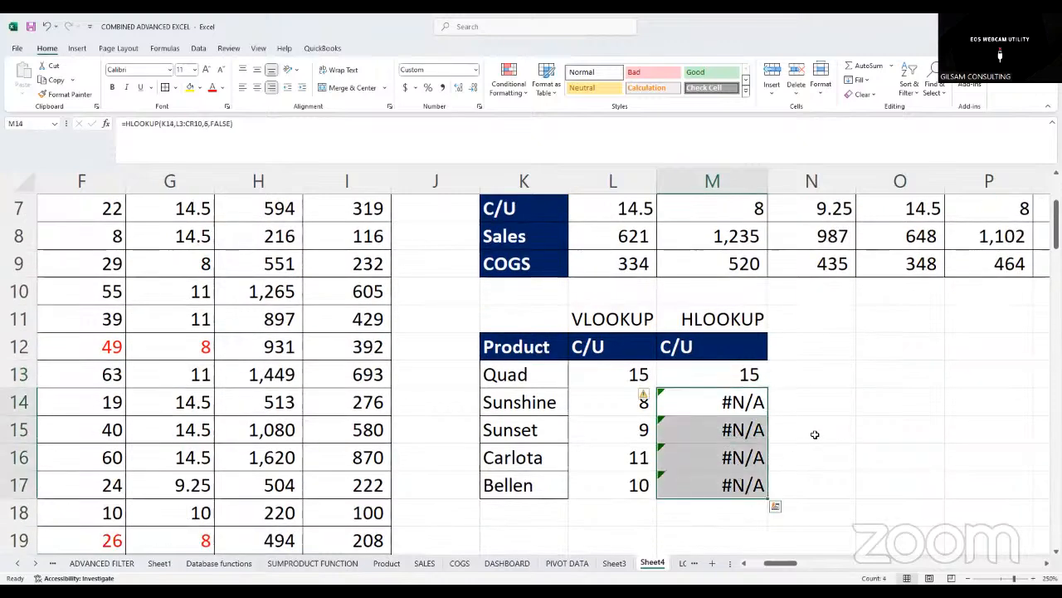
{"action": "scroll", "coordinate": [723, 374], "scroll_direction": "up", "scroll_amount": 2}
{"action": "scroll", "coordinate": [681, 297], "scroll_direction": "down", "scroll_amount": 1}
{"action": "scroll", "coordinate": [742, 280], "scroll_direction": "up", "scroll_amount": 1}
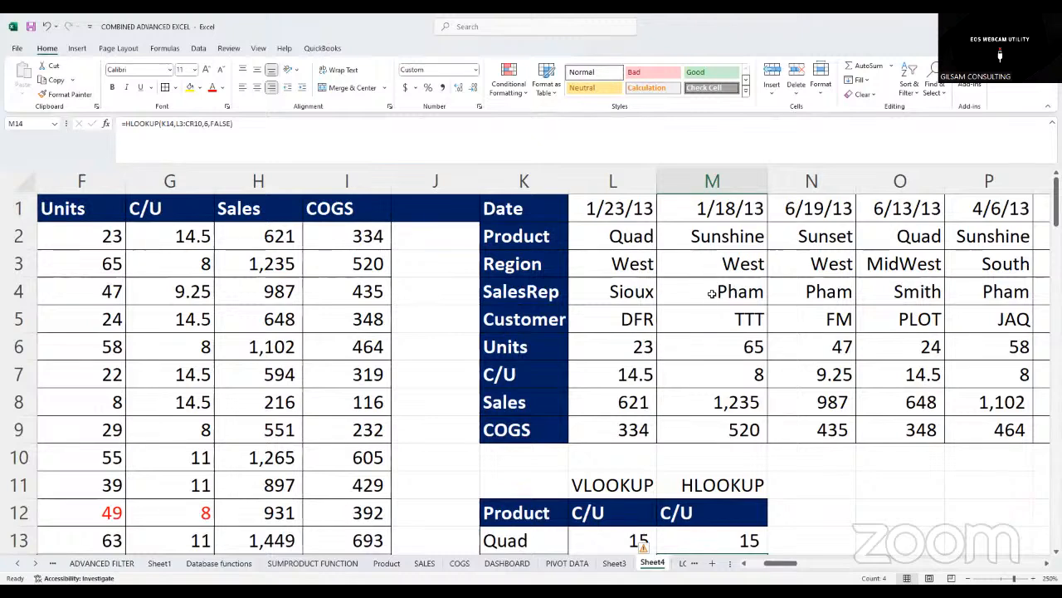
{"action": "left_click_drag", "start_coordinate": [612, 235], "coordinate": [1027, 429]}
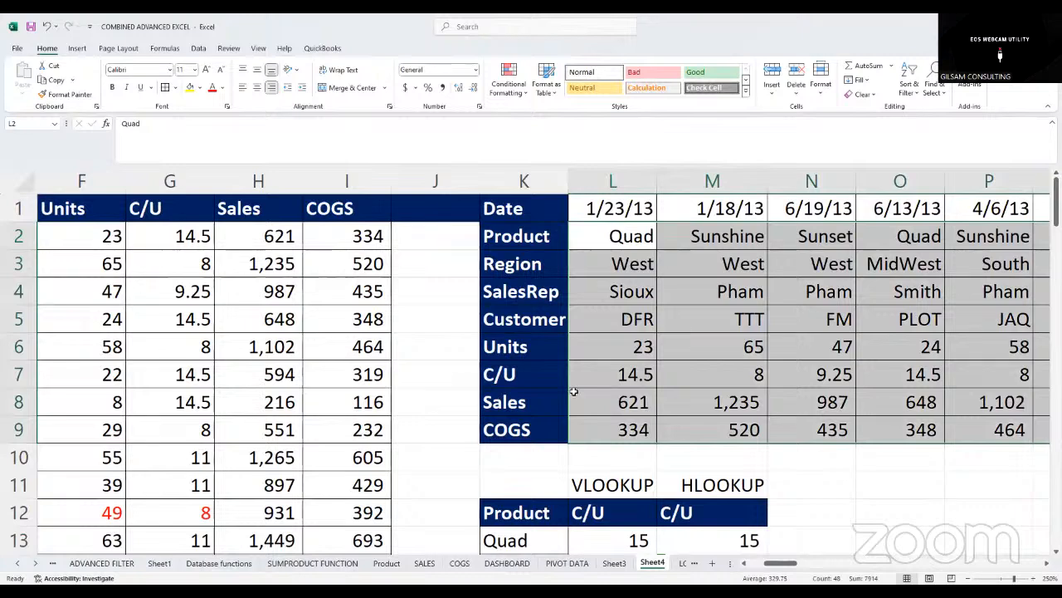
{"action": "scroll", "coordinate": [664, 415], "scroll_direction": "down", "scroll_amount": 3}
{"action": "left_click", "coordinate": [716, 320]}
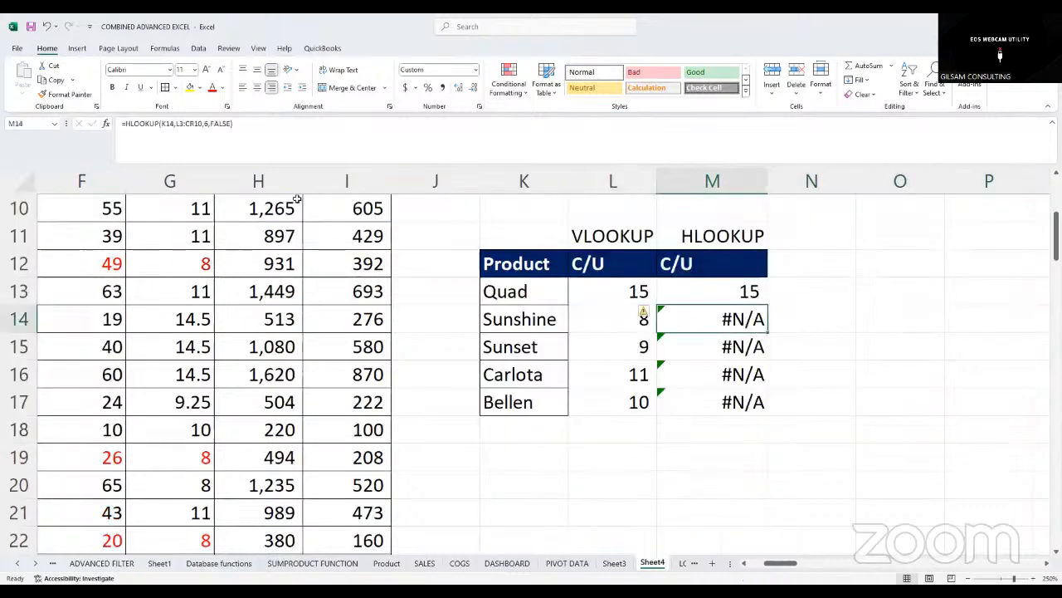
{"action": "left_click", "coordinate": [251, 125]}
{"action": "scroll", "coordinate": [835, 398], "scroll_direction": "up", "scroll_amount": 2}
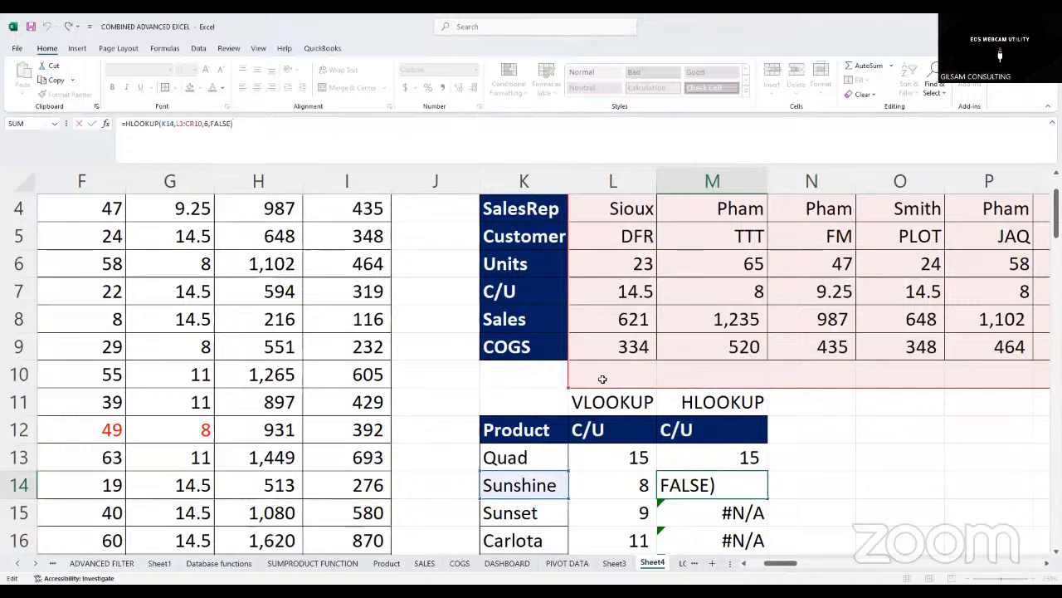
Make the table array in M13's HLOOKUP formula absolute as $L$2:$CR$9
{"action": "left_click", "coordinate": [718, 455]}
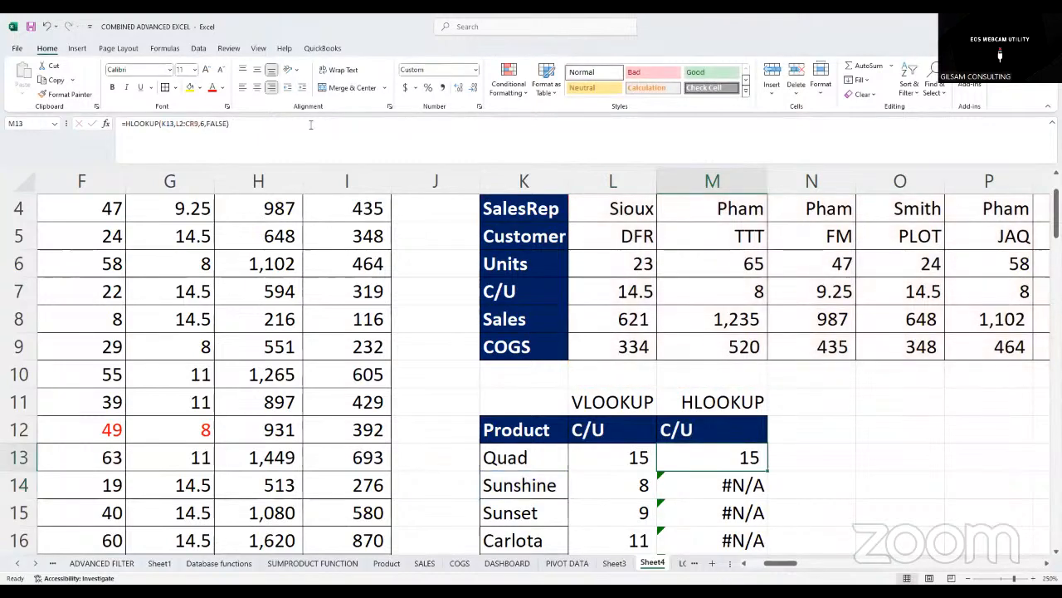
{"action": "left_click", "coordinate": [192, 123]}
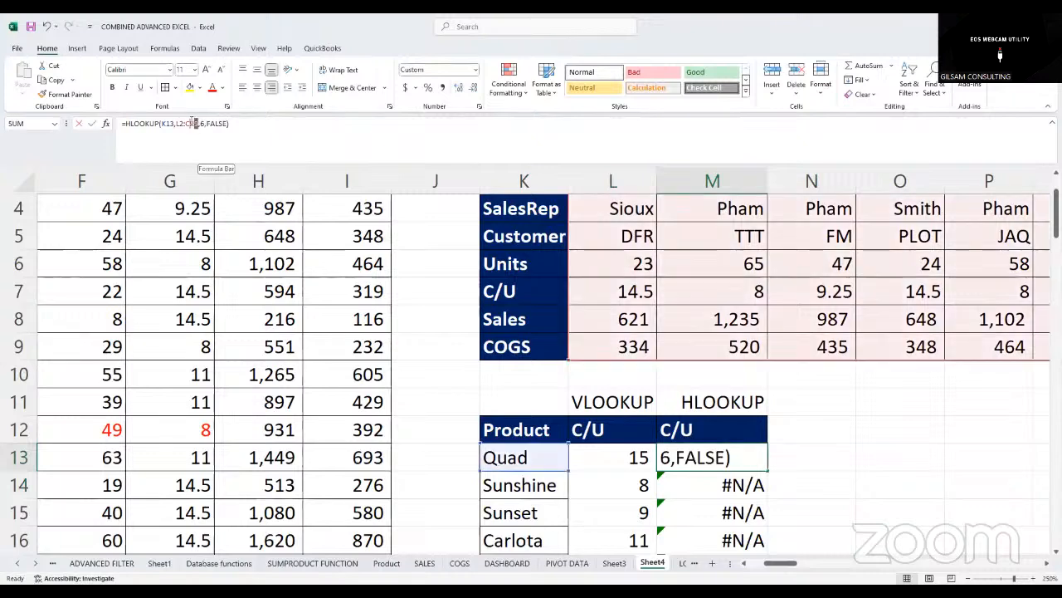
{"action": "left_click_drag", "start_coordinate": [197, 123], "coordinate": [176, 121]}
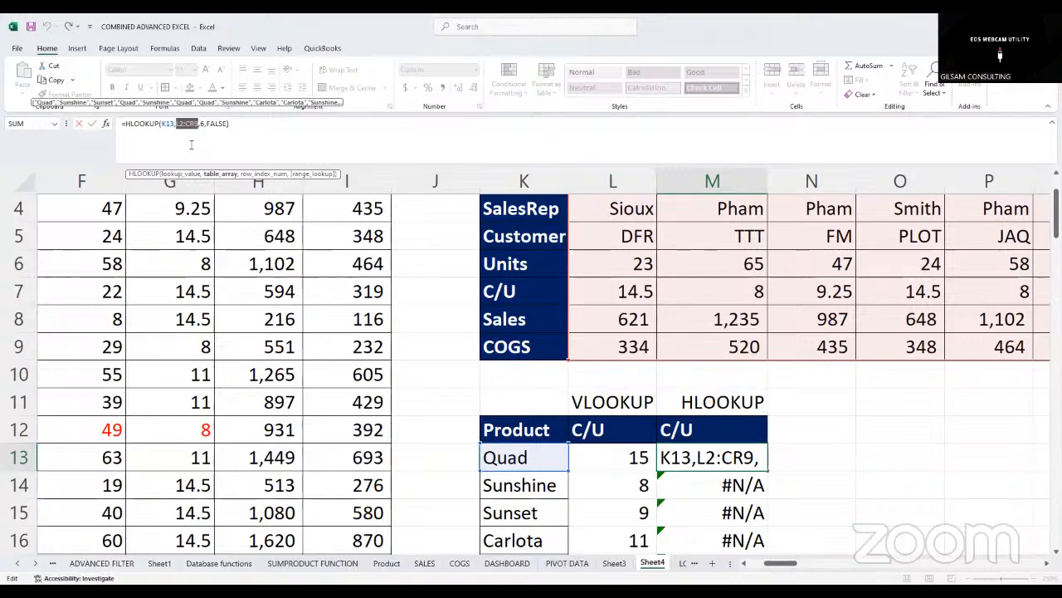
{"action": "key", "text": "F4"}
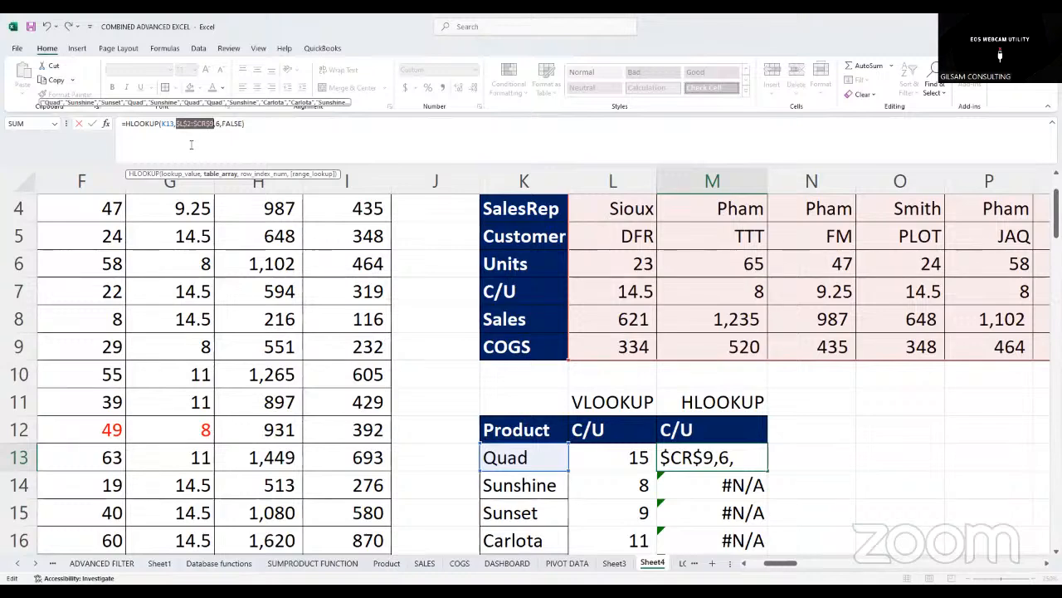
{"action": "key", "text": "ctrl+Return"}
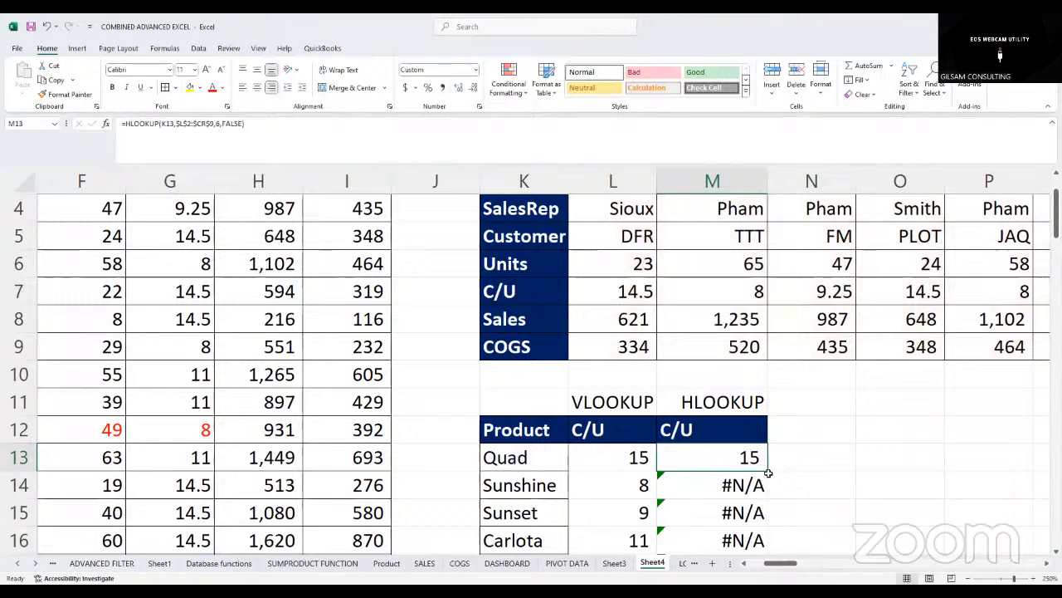
Fill the corrected HLOOKUP formula from M13 down to M17, replacing the existing formulas
{"action": "left_click_drag", "start_coordinate": [767, 471], "coordinate": [815, 489]}
{"action": "left_click", "coordinate": [816, 490]}
{"action": "left_click_drag", "start_coordinate": [747, 429], "coordinate": [738, 507]}
{"action": "left_click", "coordinate": [796, 458]}
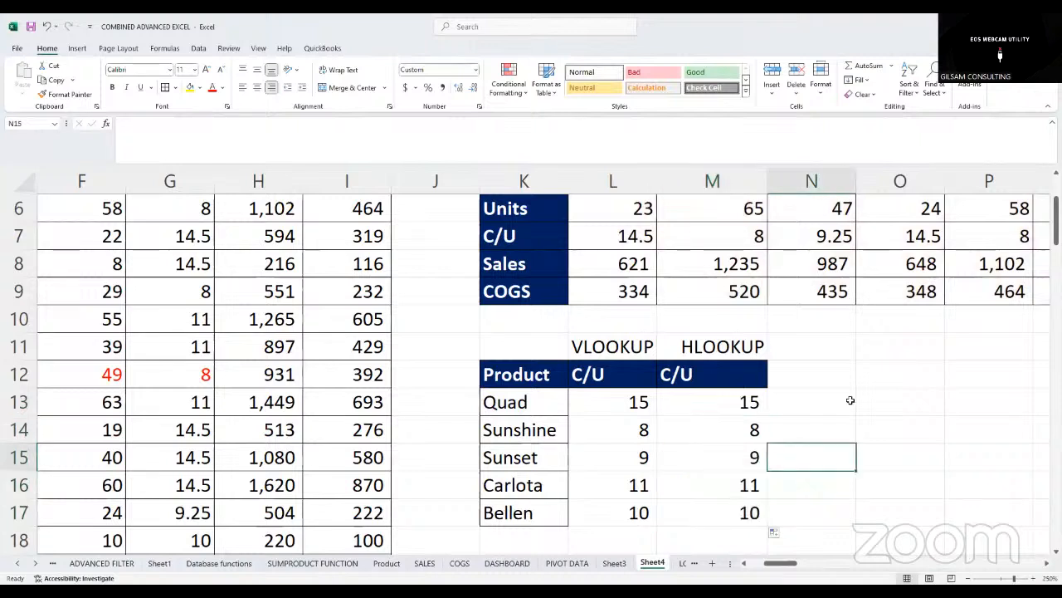
{"action": "left_click", "coordinate": [865, 420]}
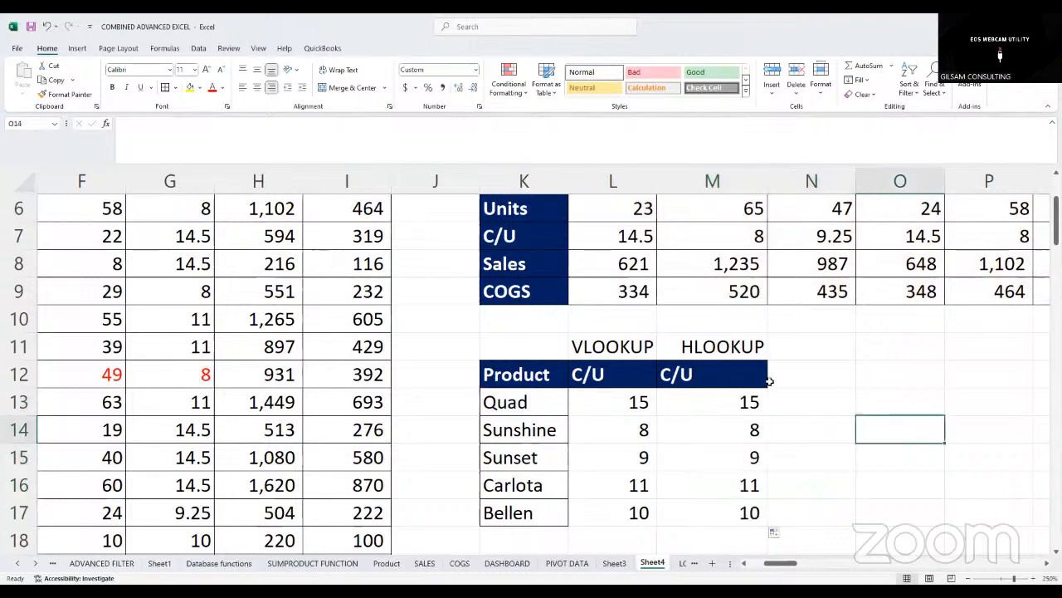
{"action": "left_click", "coordinate": [597, 347]}
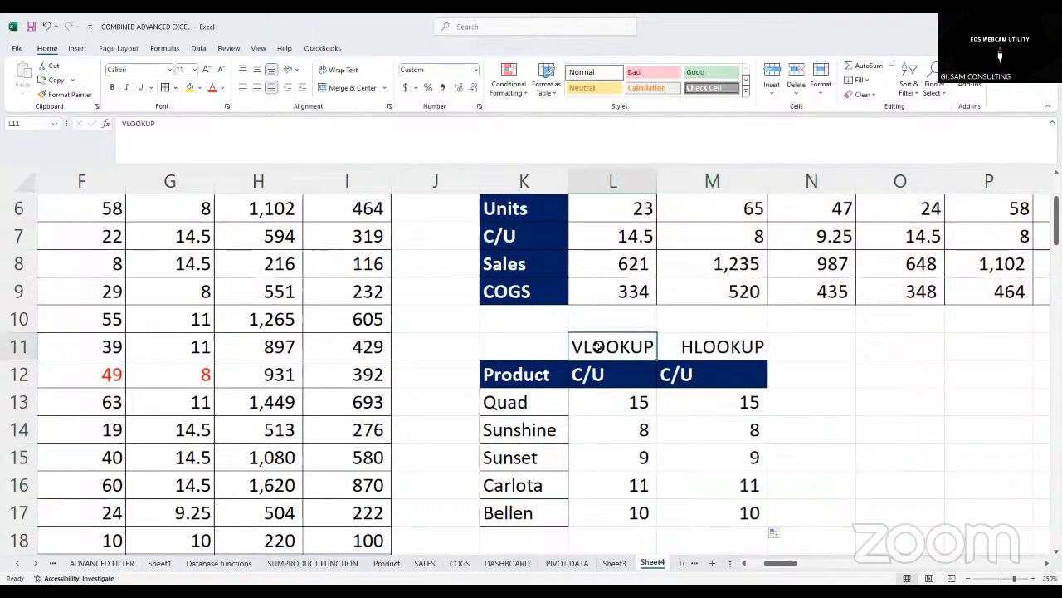
{"action": "left_click", "coordinate": [742, 350]}
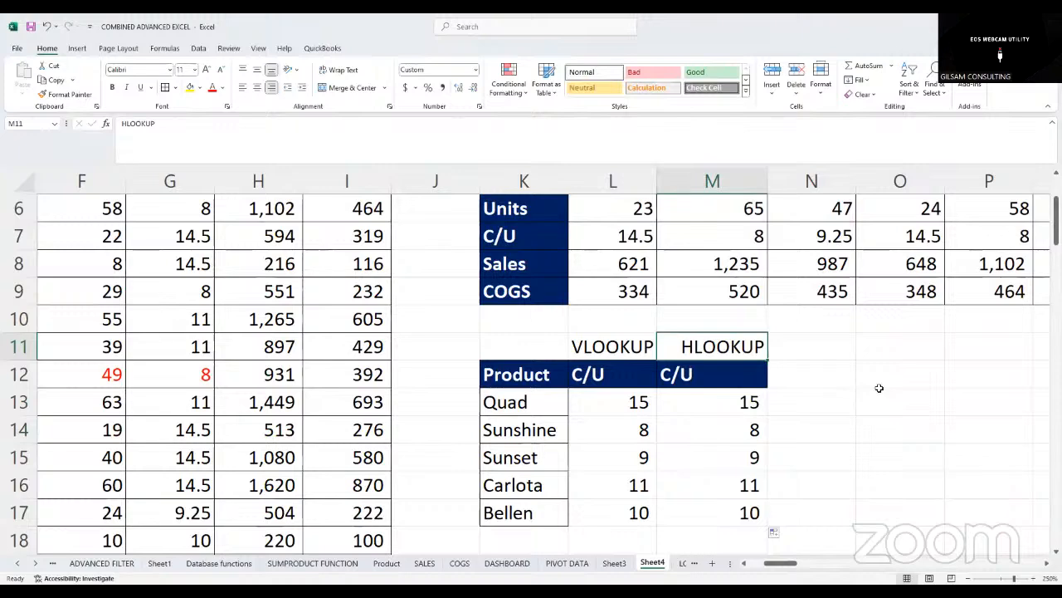
Compare the VLOOKUP and HLOOKUP results under the C/U headings with the horizontal table above them
{"action": "scroll", "coordinate": [872, 387], "scroll_direction": "up", "scroll_amount": 2}
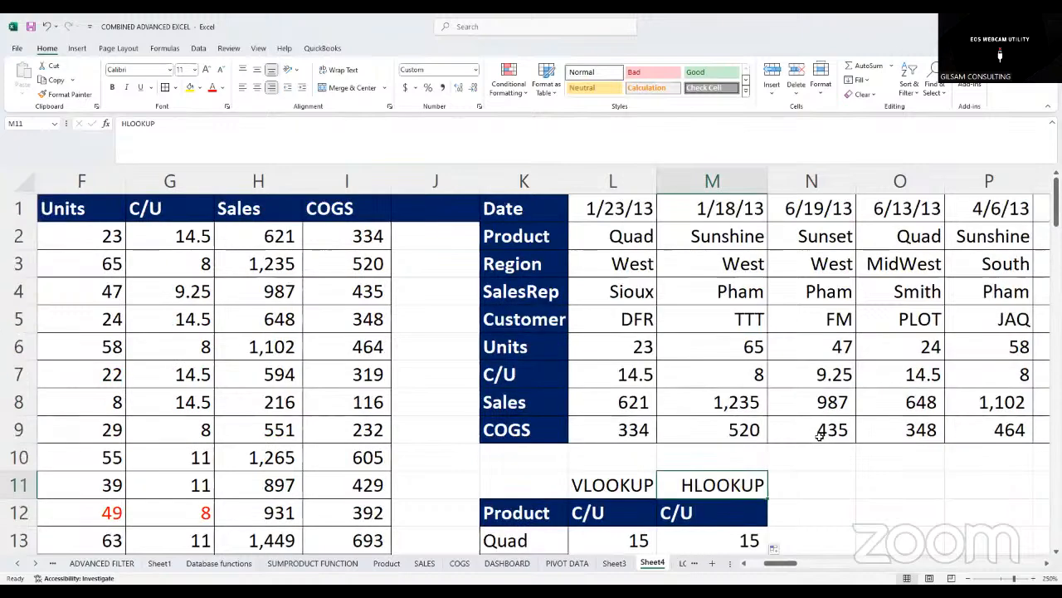
{"action": "scroll", "coordinate": [830, 440], "scroll_direction": "down", "scroll_amount": 2}
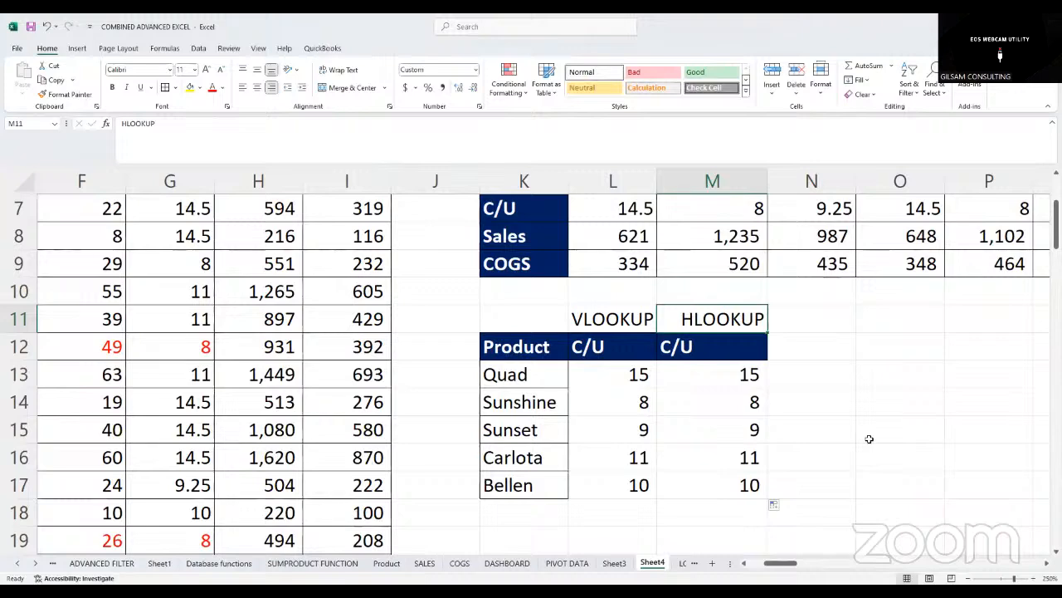
{"action": "left_click", "coordinate": [595, 319]}
{"action": "left_click", "coordinate": [701, 320]}
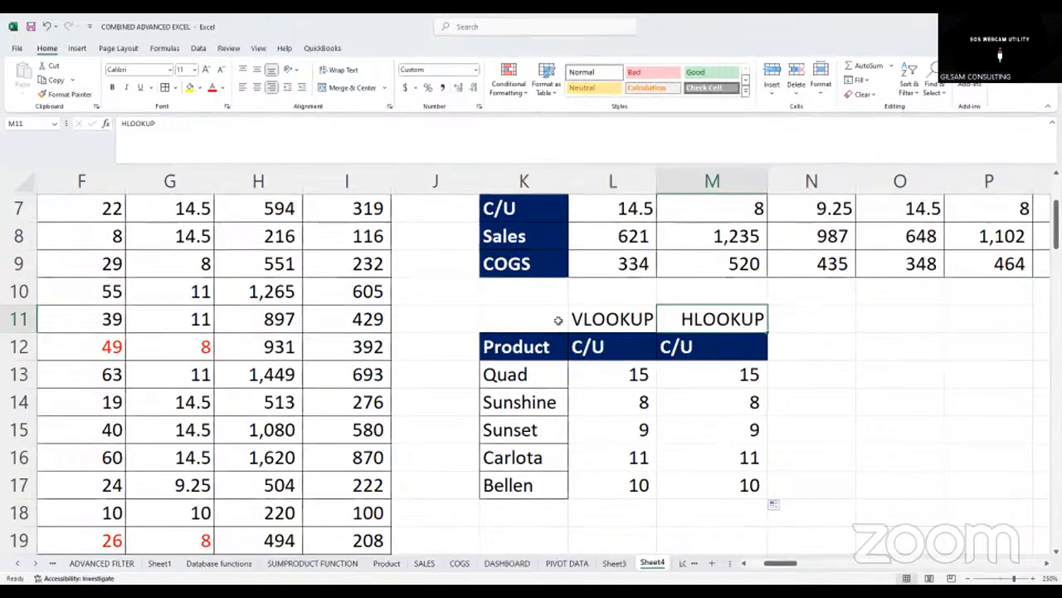
{"action": "left_click_drag", "start_coordinate": [587, 320], "coordinate": [676, 323]}
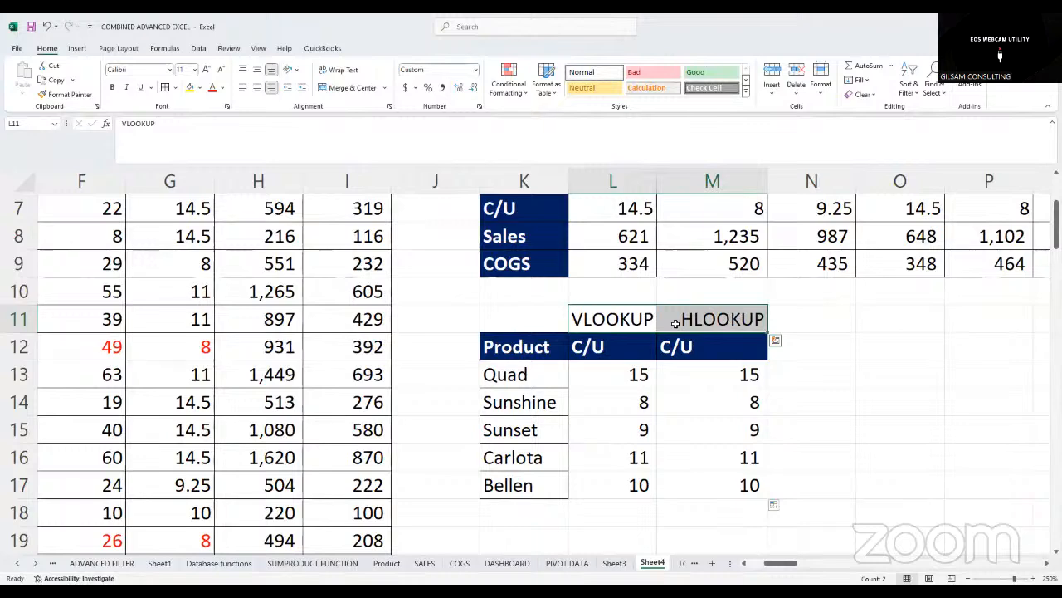
{"action": "scroll", "coordinate": [679, 446], "scroll_direction": "up", "scroll_amount": 2}
{"action": "scroll", "coordinate": [679, 446], "scroll_direction": "down", "scroll_amount": 2}
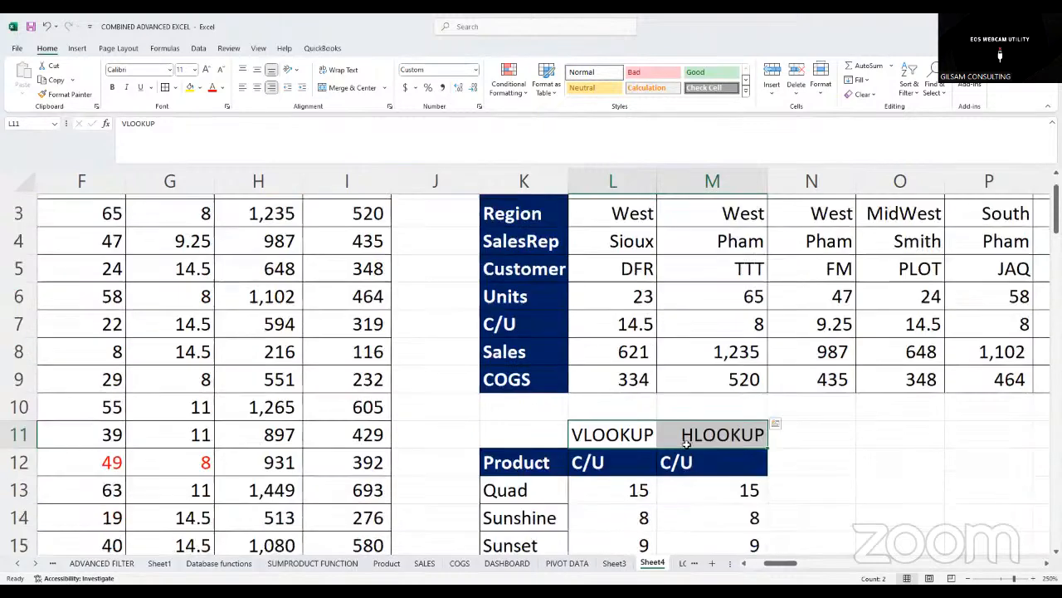
Add the heading XLOOKUP in N11, next to the HLOOKUP heading
{"action": "left_click", "coordinate": [798, 316]}
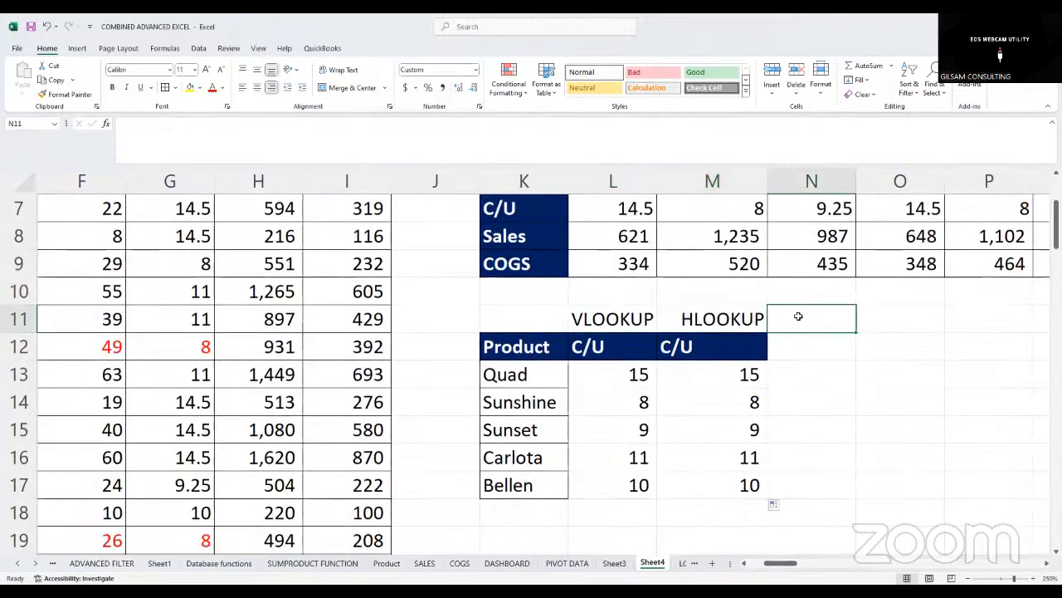
{"action": "type", "text": "XLOO"}
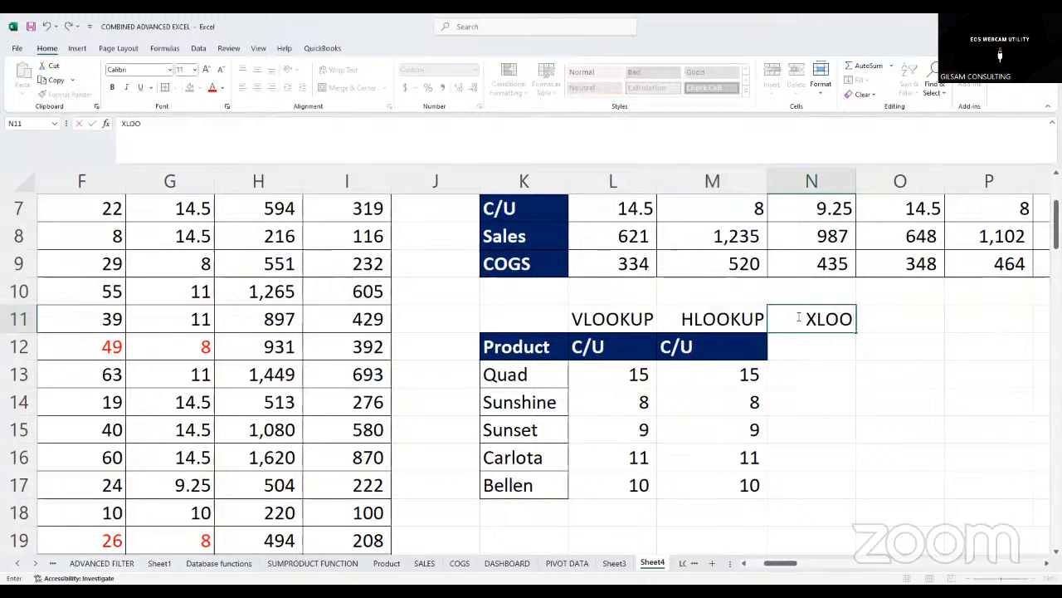
{"action": "type", "text": "O"}
{"action": "key", "text": "BackSpace"}
{"action": "type", "text": "KUP"}
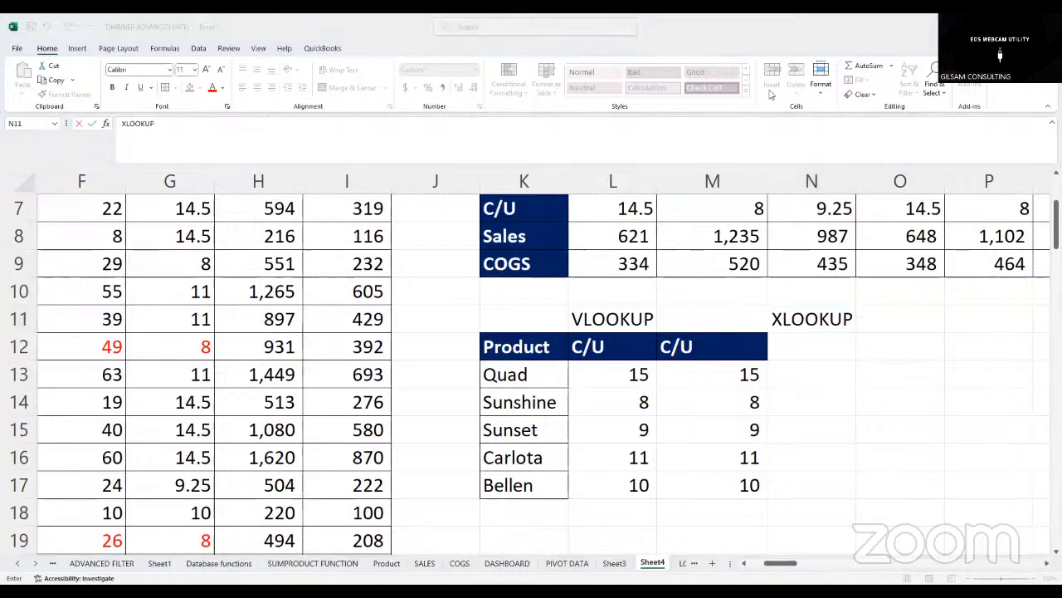
{"action": "left_click", "coordinate": [804, 331]}
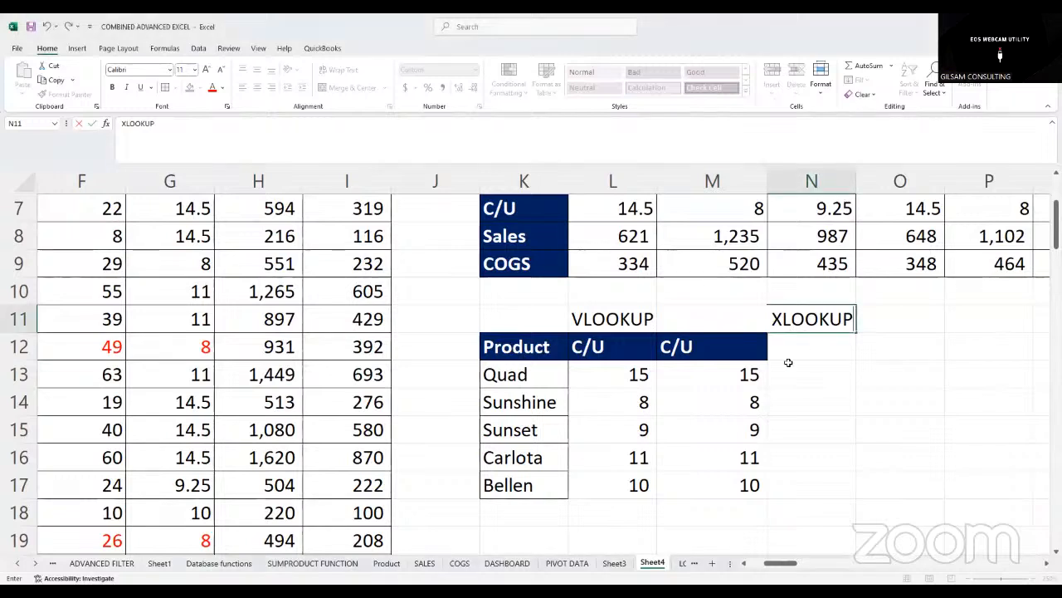
{"action": "key", "text": "Return"}
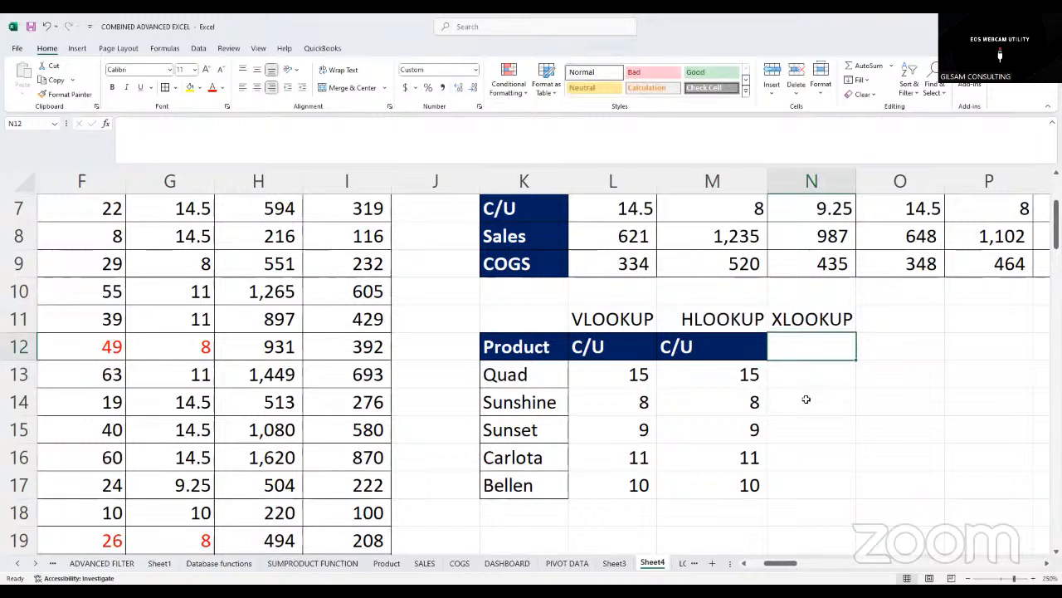
Copy the formatted C/U header from M12 into N12 under the XLOOKUP heading
{"action": "left_click", "coordinate": [809, 399]}
{"action": "left_click", "coordinate": [687, 347]}
{"action": "key", "text": "ctrl+c"}
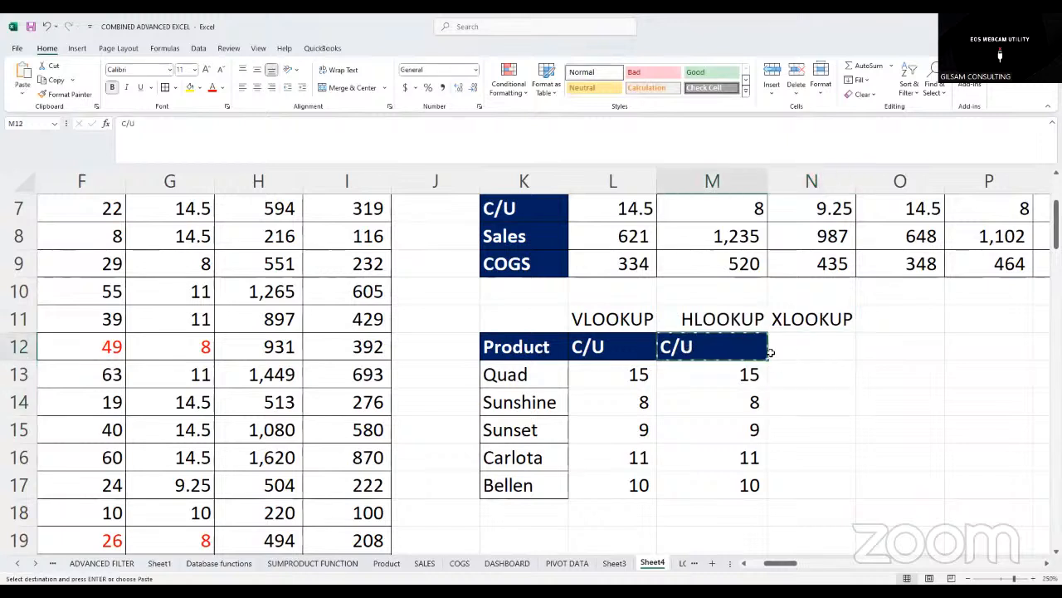
{"action": "left_click", "coordinate": [794, 351]}
{"action": "key", "text": "ctrl+v"}
{"action": "left_click", "coordinate": [809, 401]}
{"action": "left_click", "coordinate": [795, 348]}
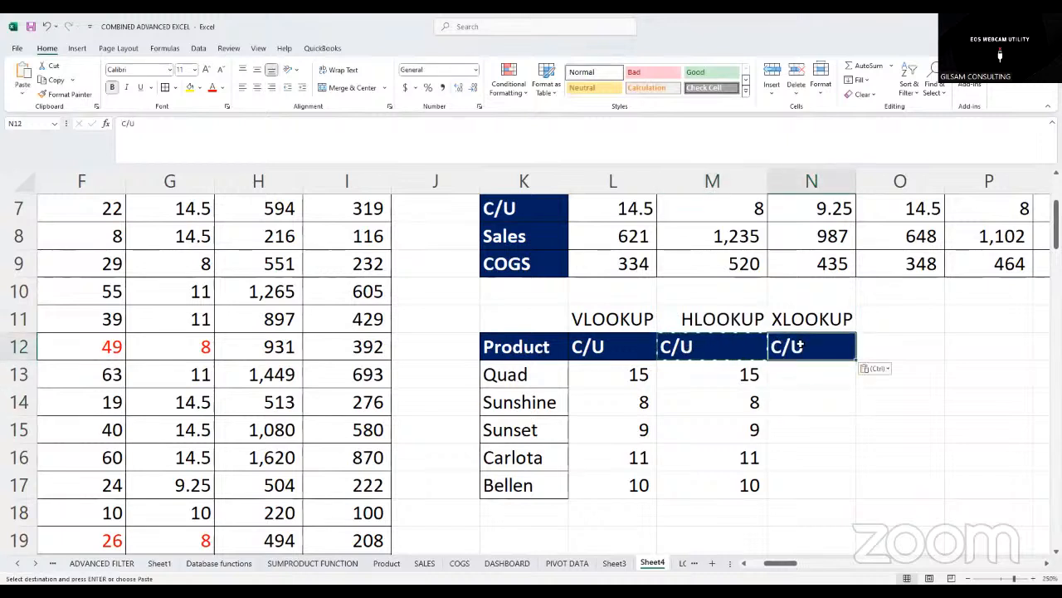
{"action": "left_click", "coordinate": [807, 400]}
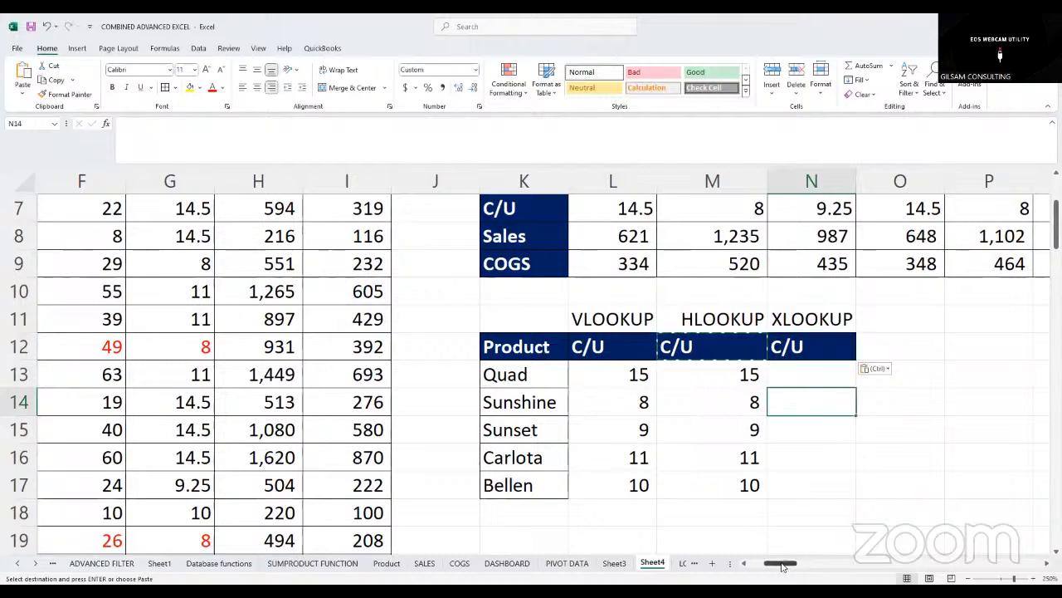
Define the whole Product column B of the vertical table as the named range PRODUCT
{"action": "left_click_drag", "start_coordinate": [785, 563], "coordinate": [768, 563]}
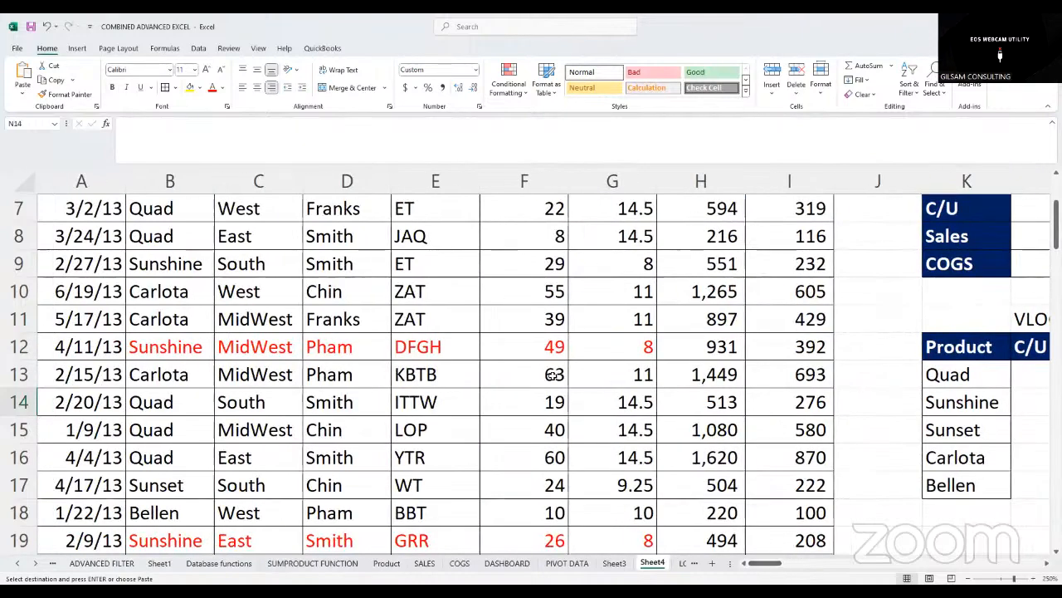
{"action": "scroll", "coordinate": [531, 343], "scroll_direction": "up", "scroll_amount": 2}
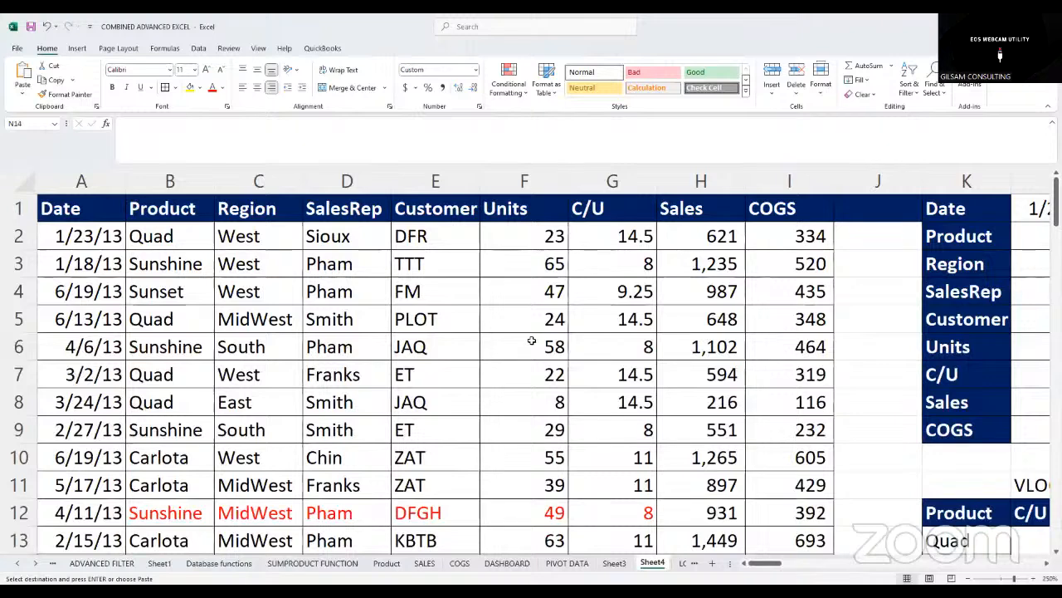
{"action": "left_click", "coordinate": [251, 340]}
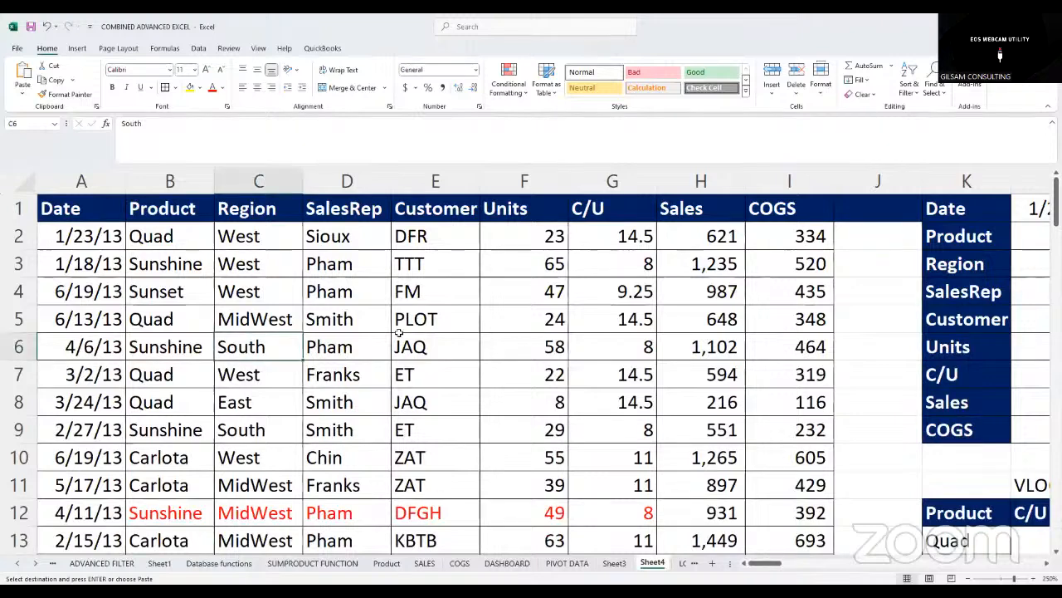
{"action": "left_click", "coordinate": [187, 174]}
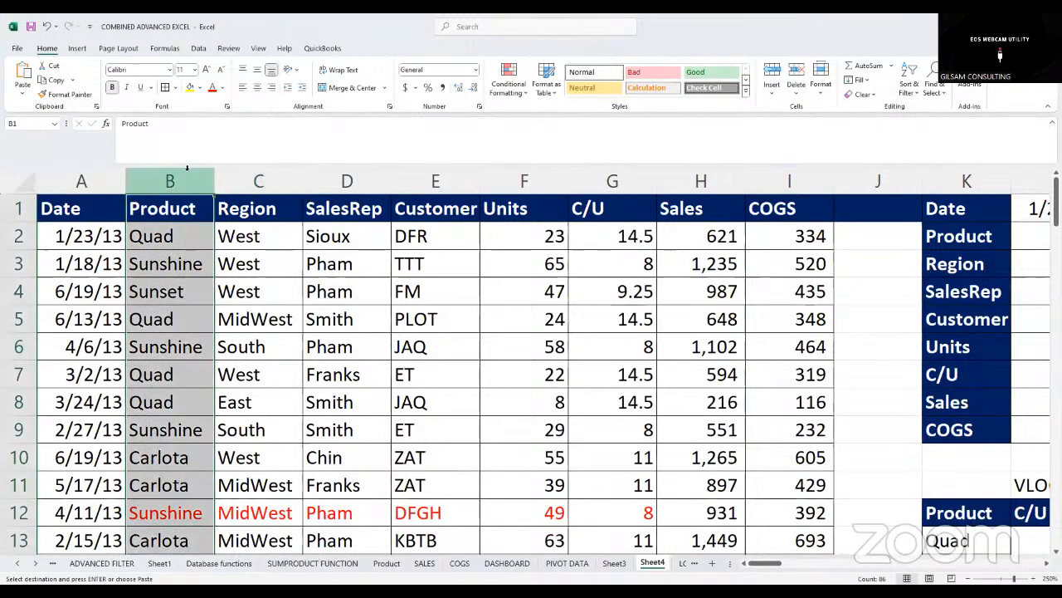
{"action": "left_click", "coordinate": [328, 314]}
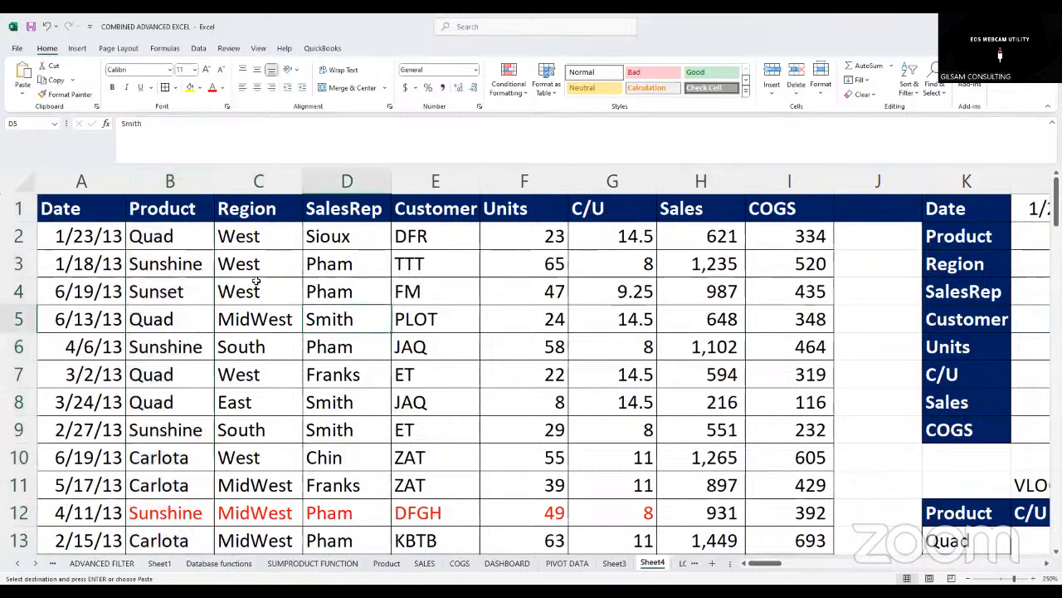
{"action": "left_click", "coordinate": [184, 180]}
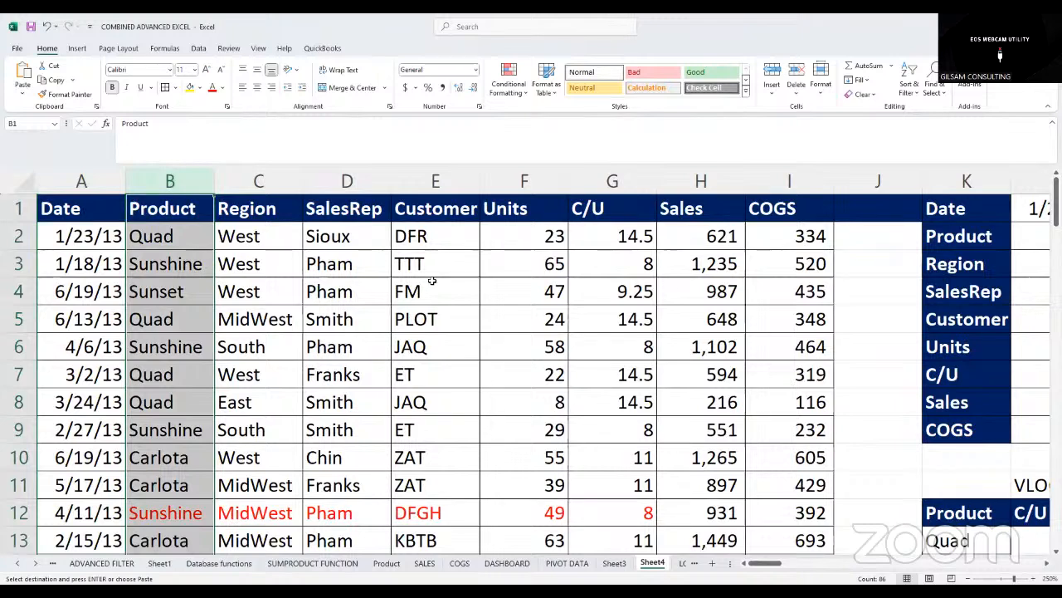
{"action": "left_click", "coordinate": [31, 121]}
{"action": "type", "text": "PRODUCT"}
{"action": "key", "text": "Return"}
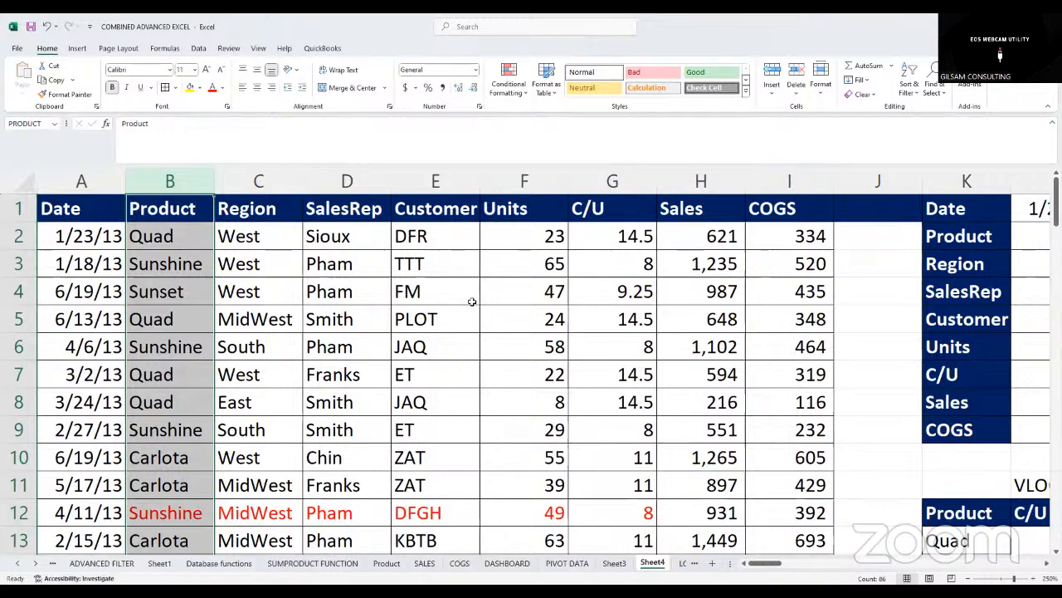
Define the whole C/U column G of the vertical table as the named range CU
{"action": "left_click", "coordinate": [623, 337]}
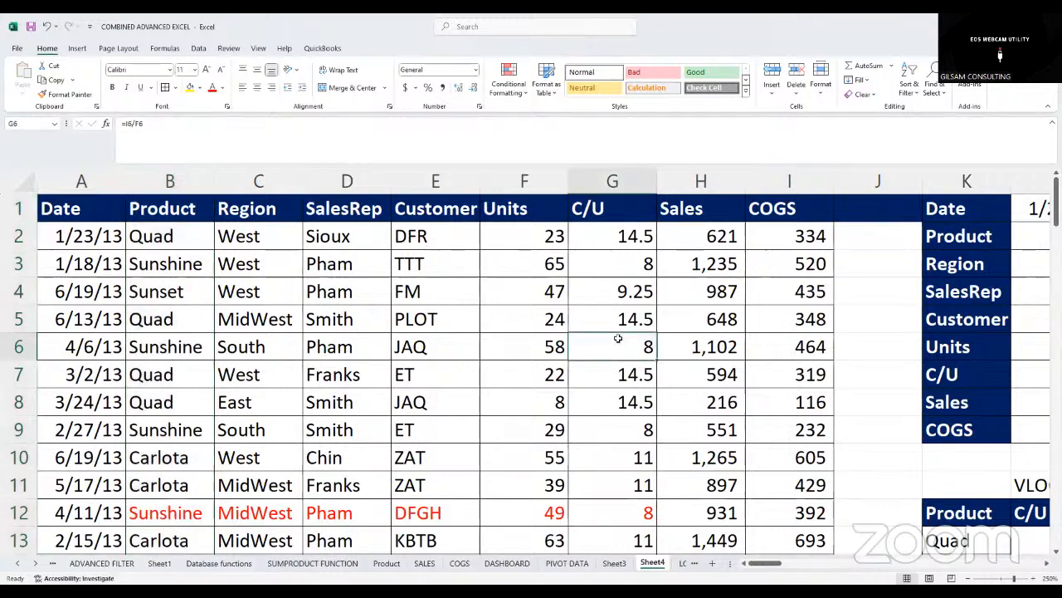
{"action": "left_click", "coordinate": [611, 173]}
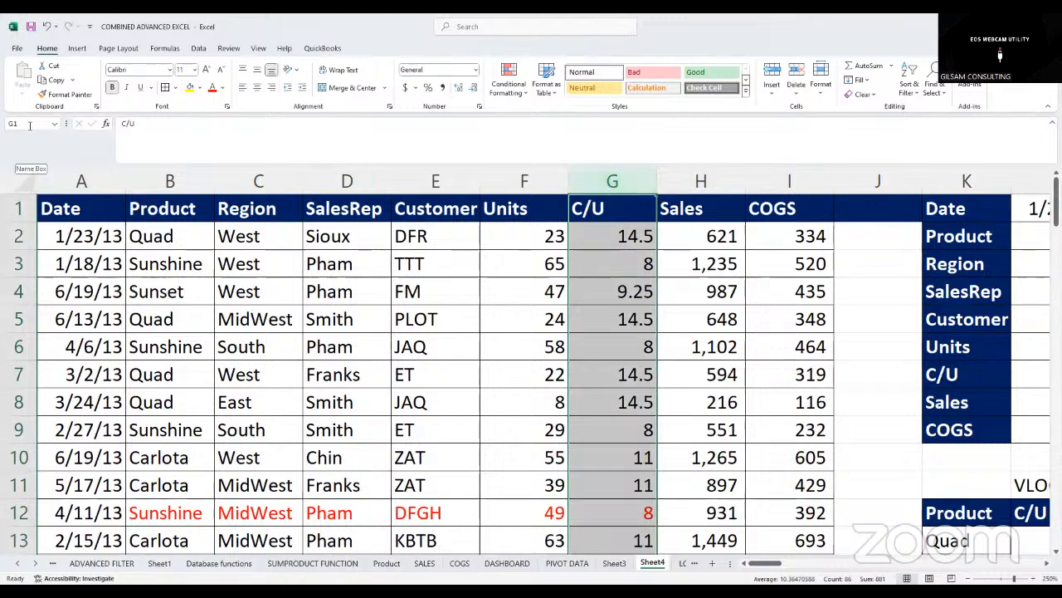
{"action": "left_click", "coordinate": [29, 124]}
{"action": "type", "text": "COST"}
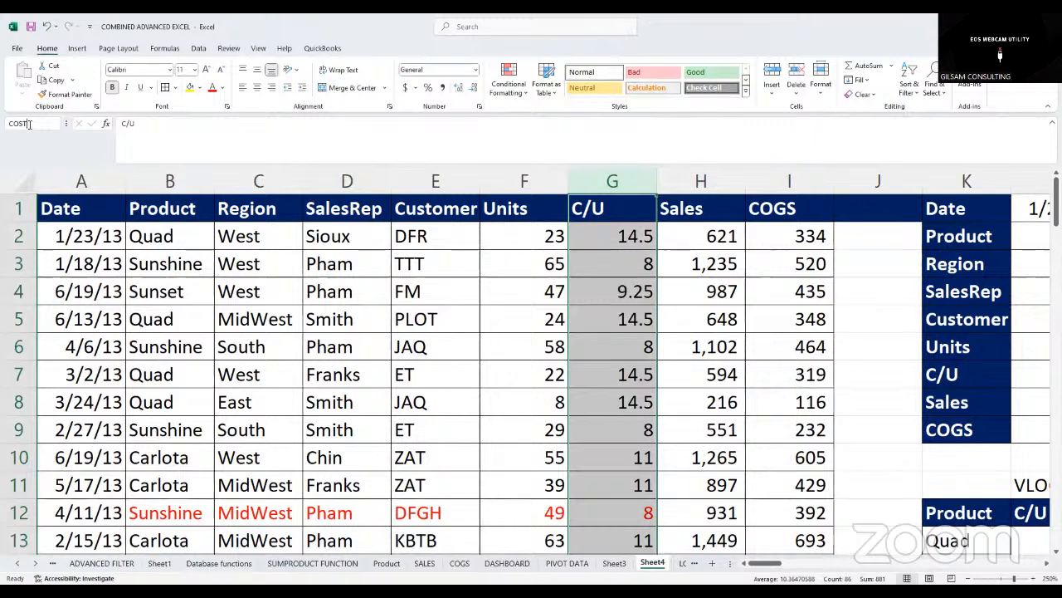
{"action": "type", "text": "PERUNI"}
{"action": "key", "text": "BackSpace"}
{"action": "key", "text": "BackSpace"}
{"action": "key", "text": "BackSpace"}
{"action": "type", "text": "UNIT"}
{"action": "key", "text": "BackSpace"}
{"action": "key", "text": "BackSpace"}
{"action": "key", "text": "BackSpace"}
{"action": "key", "text": "BackSpace"}
{"action": "key", "text": "BackSpace"}
{"action": "key", "text": "BackSpace"}
{"action": "key", "text": "BackSpace"}
{"action": "key", "text": "BackSpace"}
{"action": "key", "text": "BackSpace"}
{"action": "key", "text": "BackSpace"}
{"action": "type", "text": "U"}
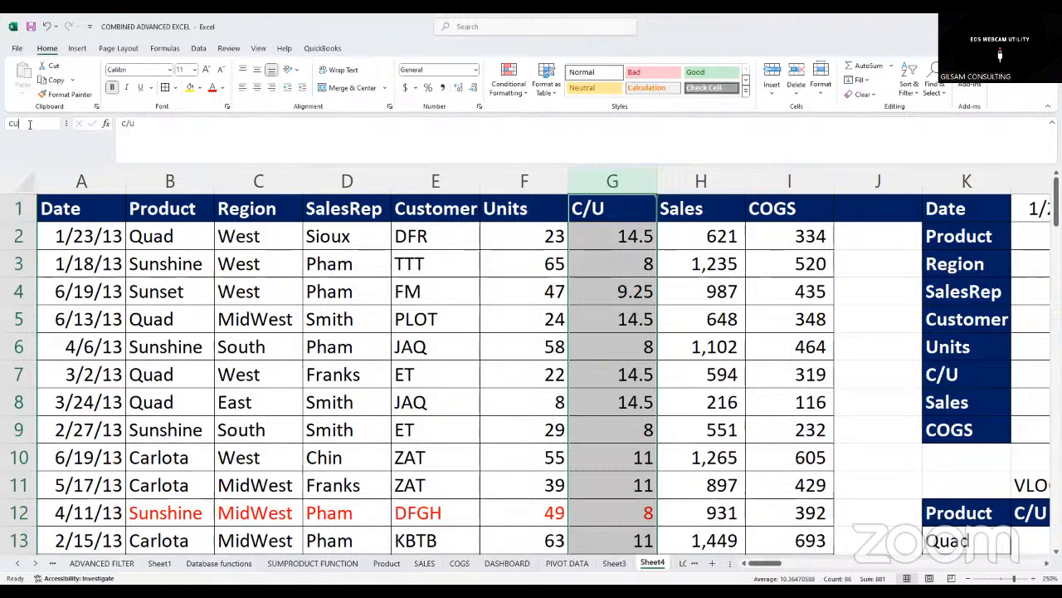
{"action": "key", "text": "Return"}
Start an XLOOKUP formula in N13 with K13 (Quad) as the lookup value
{"action": "left_click_drag", "start_coordinate": [763, 563], "coordinate": [772, 564]}
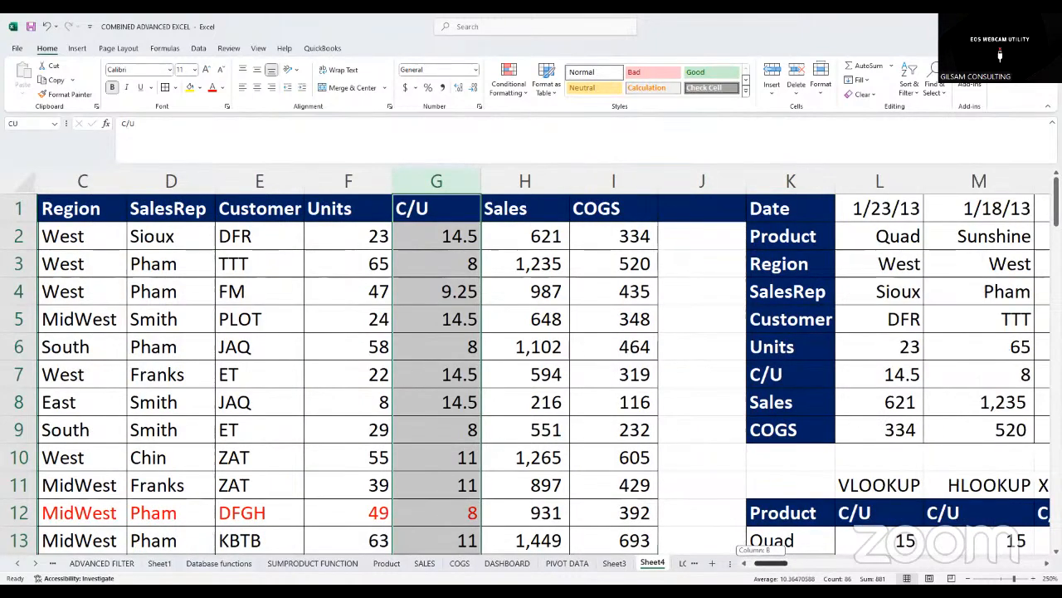
{"action": "left_click_drag", "start_coordinate": [771, 563], "coordinate": [792, 563]}
{"action": "left_click", "coordinate": [712, 488]}
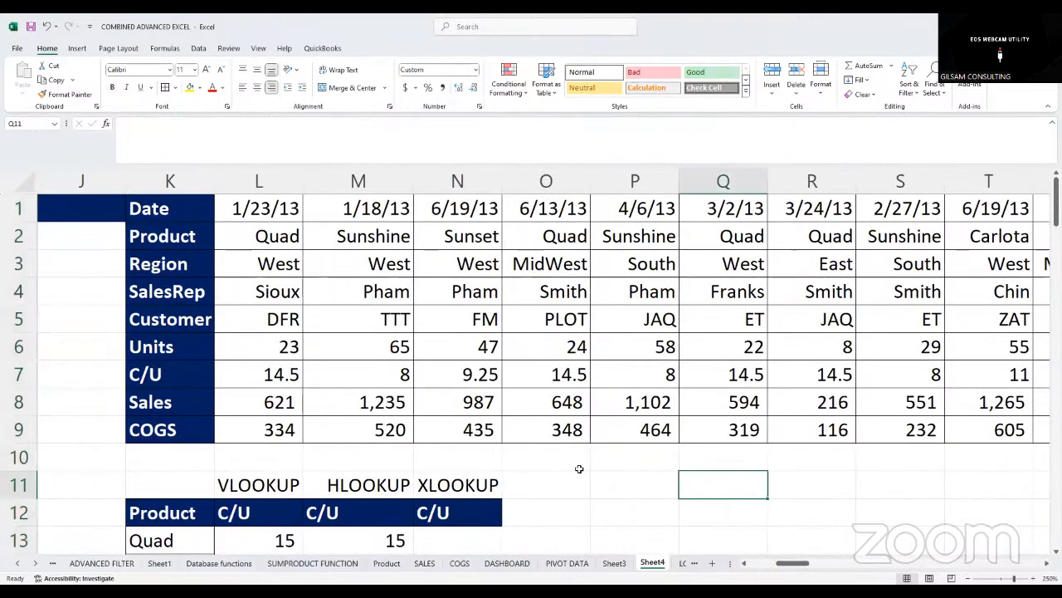
{"action": "scroll", "coordinate": [576, 467], "scroll_direction": "down", "scroll_amount": 3}
{"action": "left_click", "coordinate": [430, 280]}
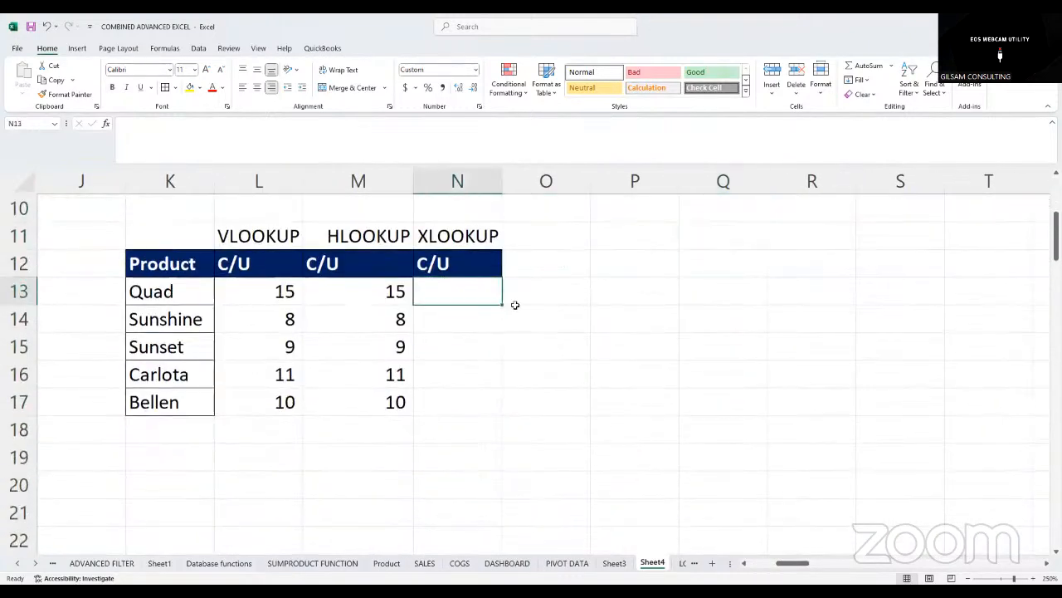
{"action": "type", "text": "="}
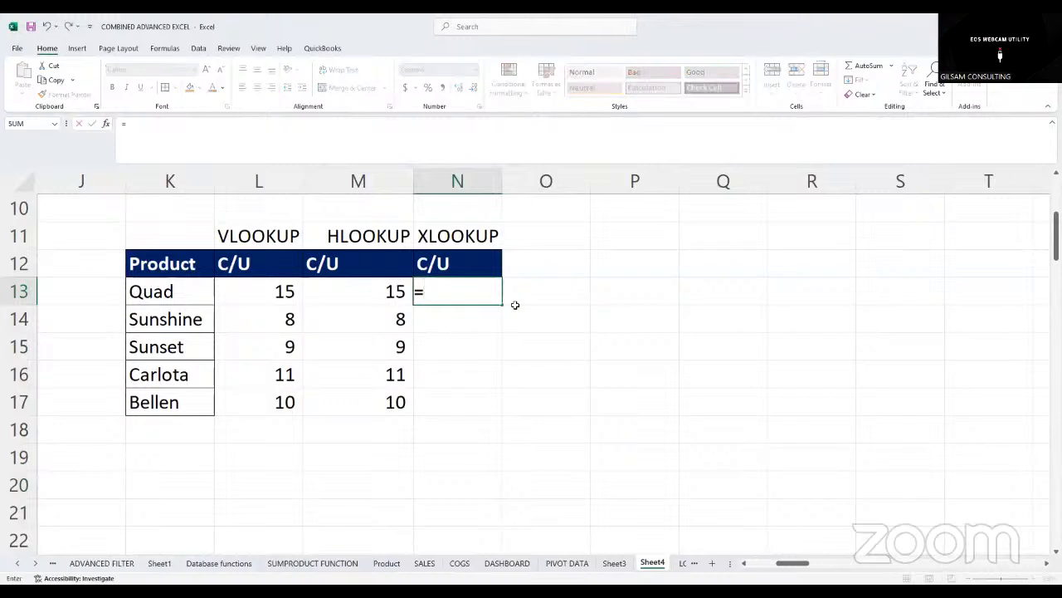
{"action": "type", "text": "XL"}
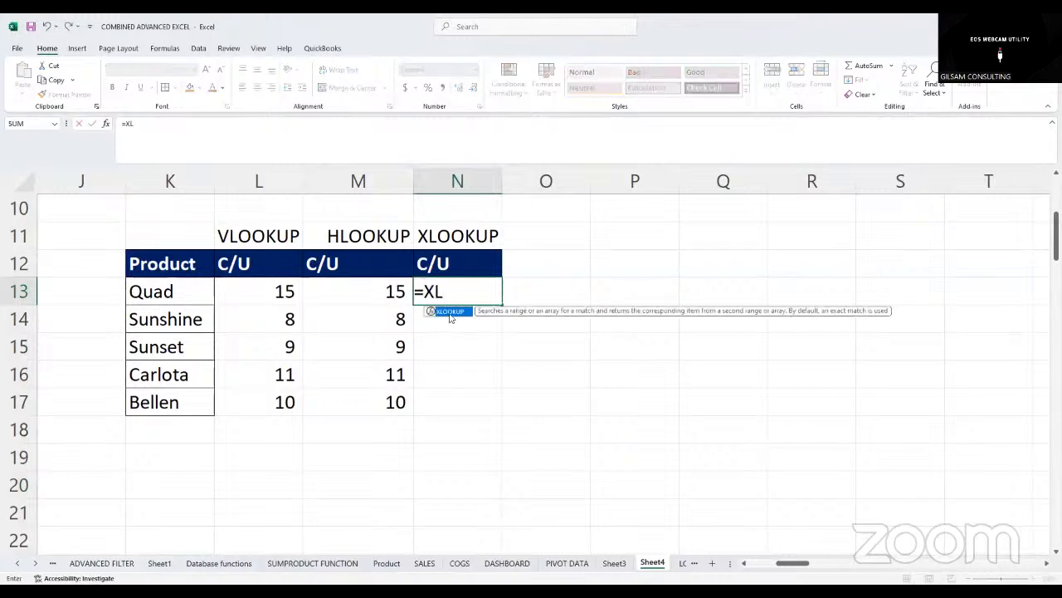
{"action": "key", "text": "Tab"}
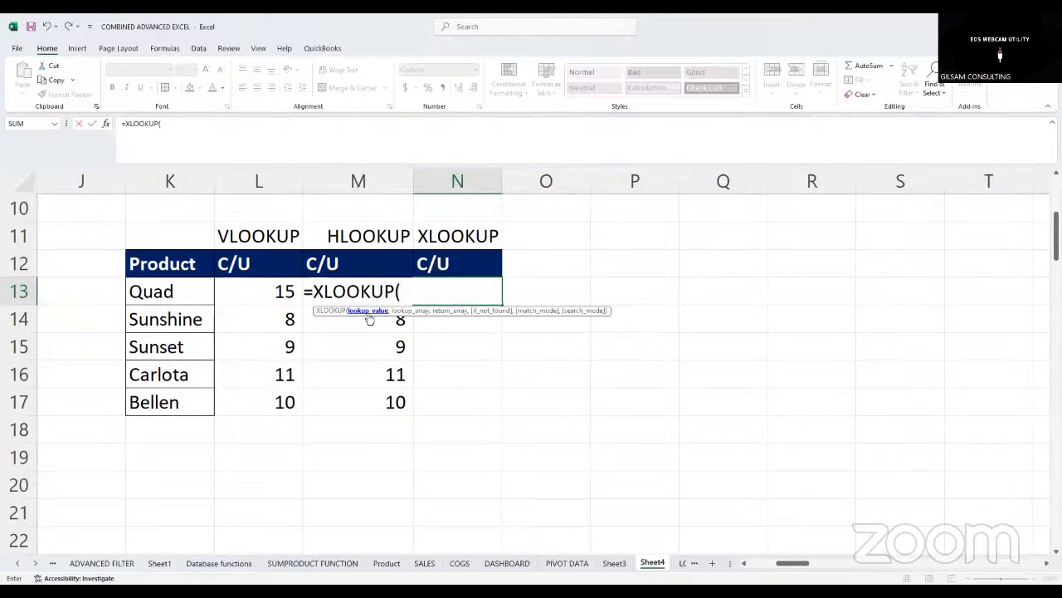
{"action": "left_click", "coordinate": [158, 292]}
{"action": "type", "text": ","}
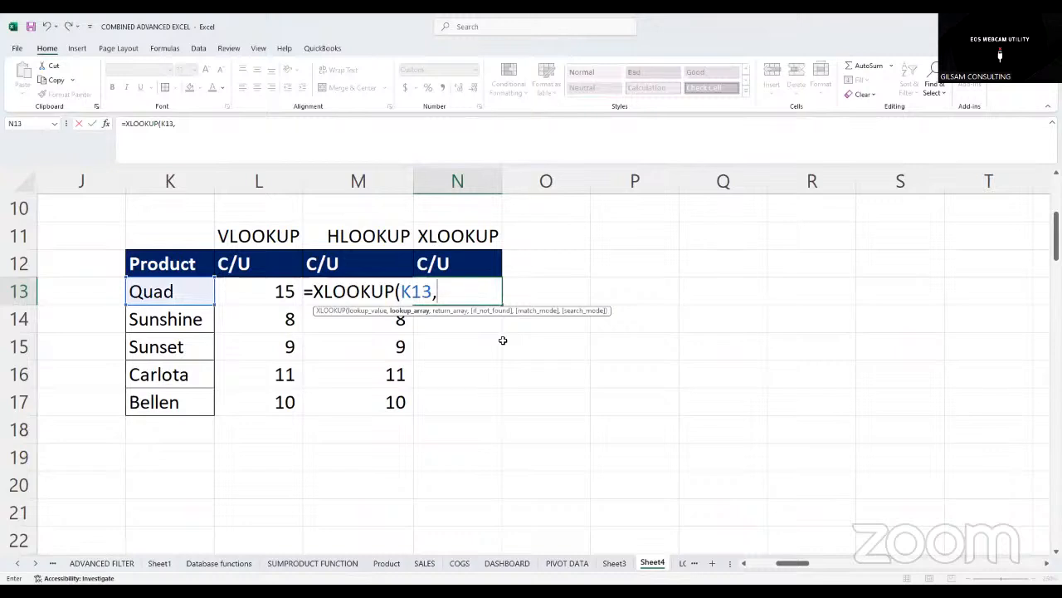
Complete the XLOOKUP formula in N13 with PRODUCT as the lookup array and CU as the return array
{"action": "type", "text": "PRO"}
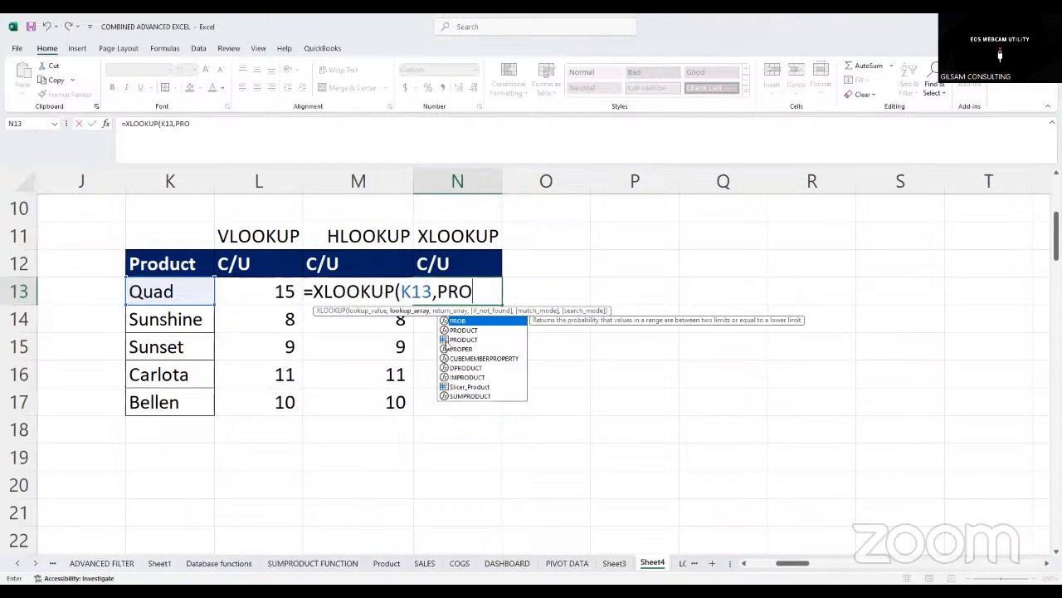
{"action": "left_click", "coordinate": [452, 341]}
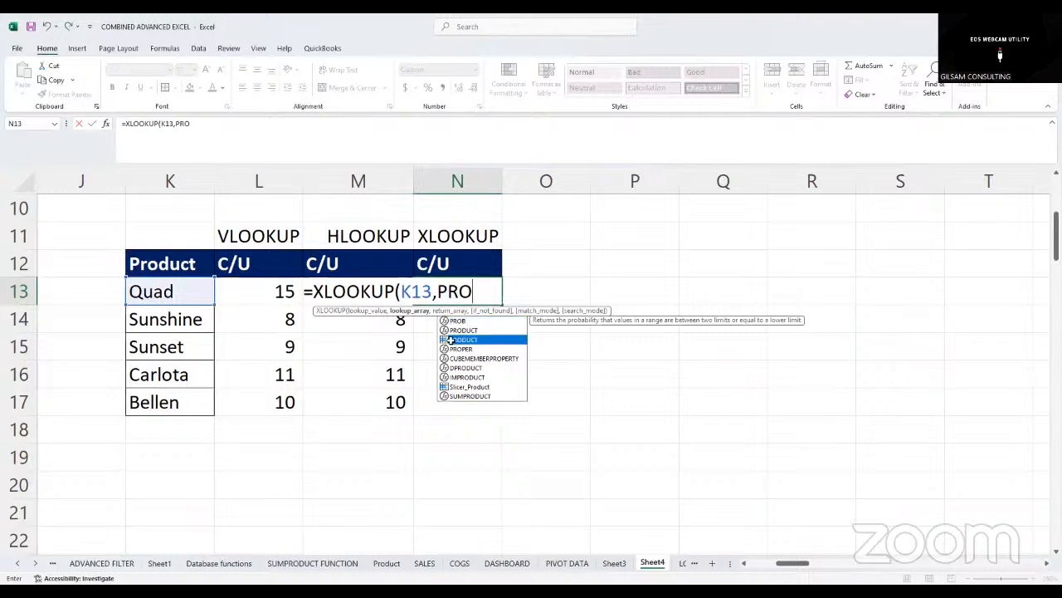
{"action": "double_click", "coordinate": [453, 340]}
{"action": "type", "text": ","}
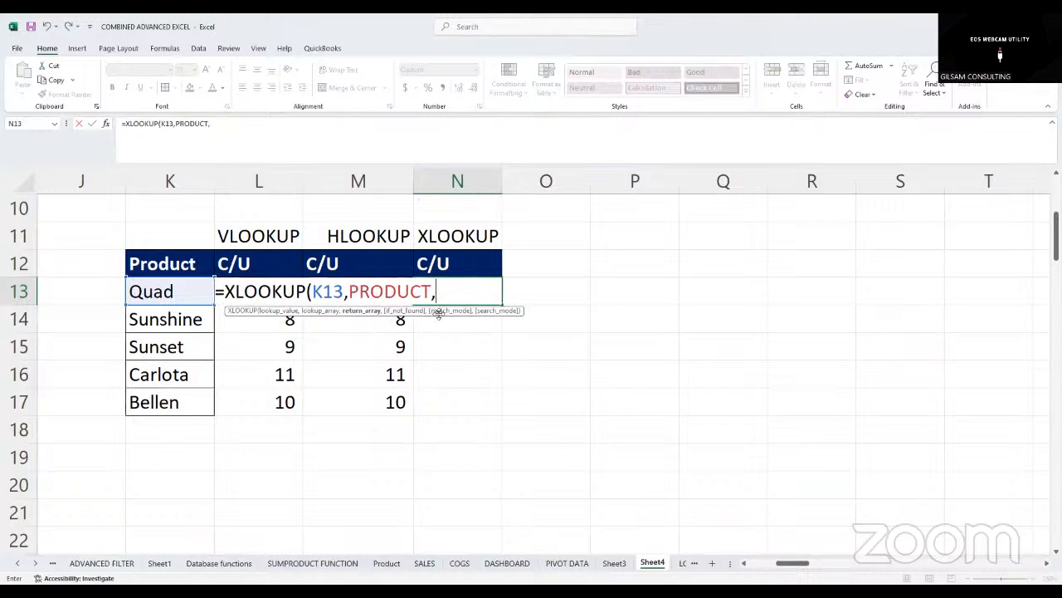
{"action": "type", "text": "CU"}
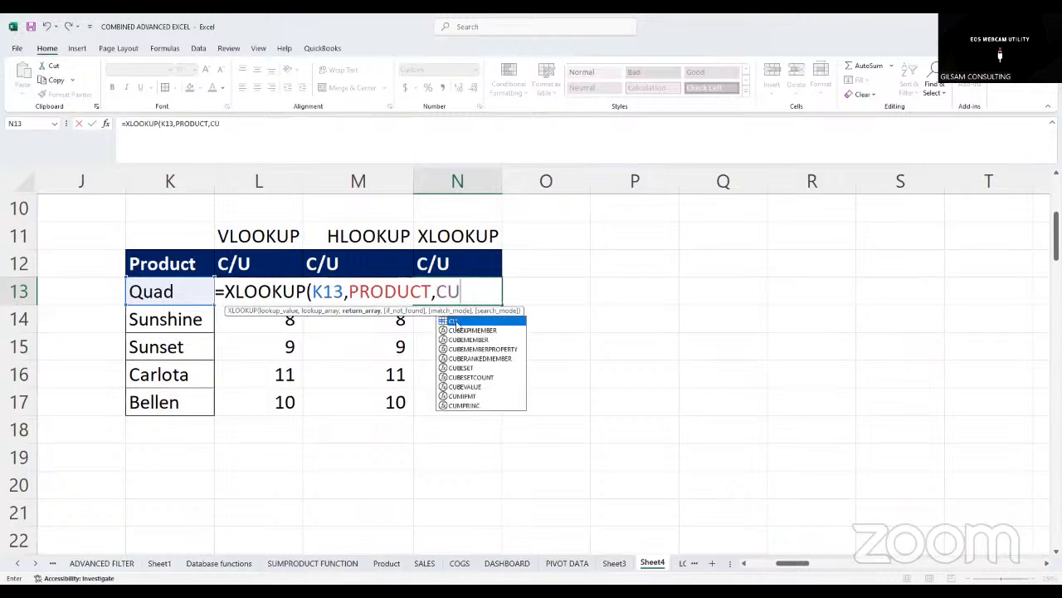
{"action": "key", "text": "Escape"}
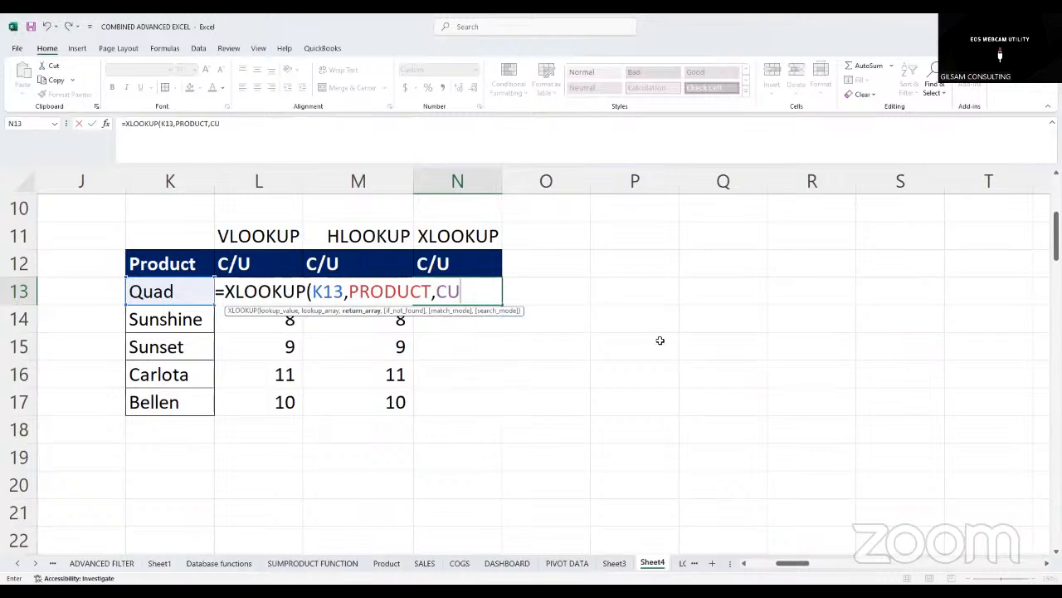
{"action": "type", "text": ")"}
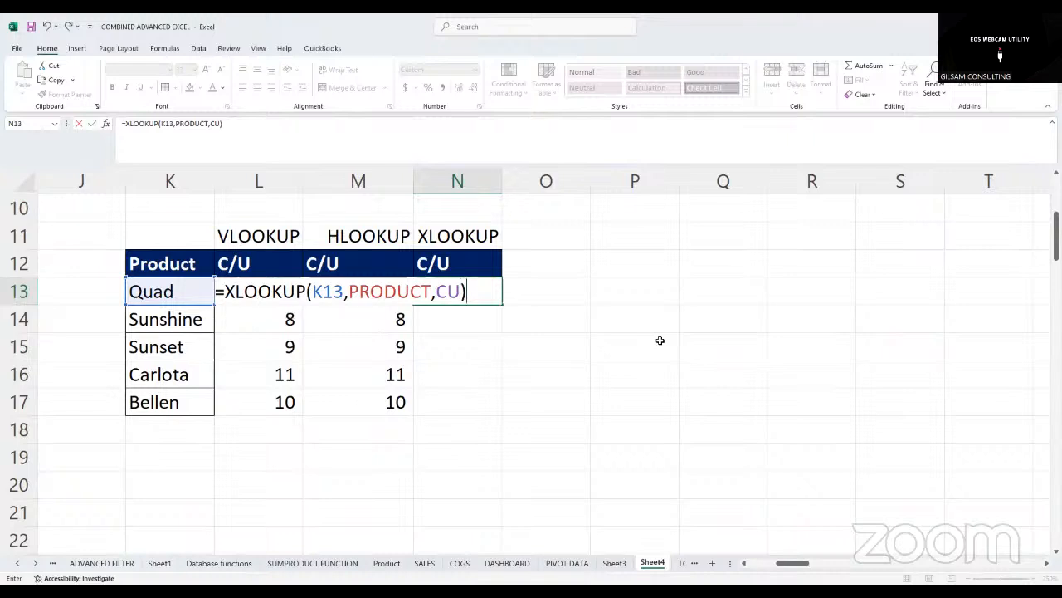
{"action": "key", "text": "Return"}
Fill the XLOOKUP formula from N13 down to N17 and widen column N slightly
{"action": "left_click", "coordinate": [489, 294]}
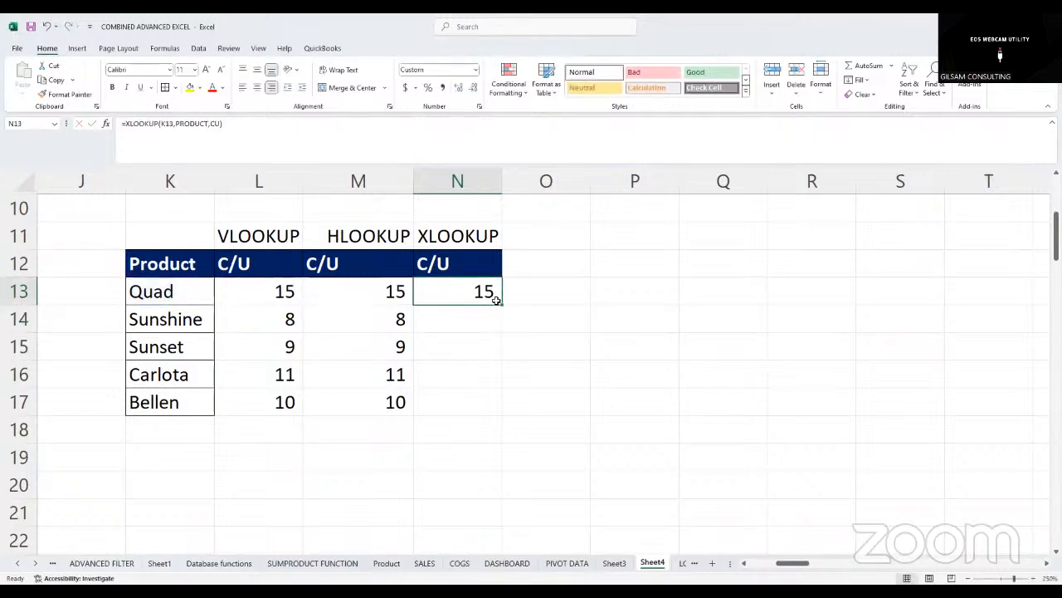
{"action": "left_click_drag", "start_coordinate": [501, 305], "coordinate": [463, 402]}
{"action": "left_click", "coordinate": [618, 342]}
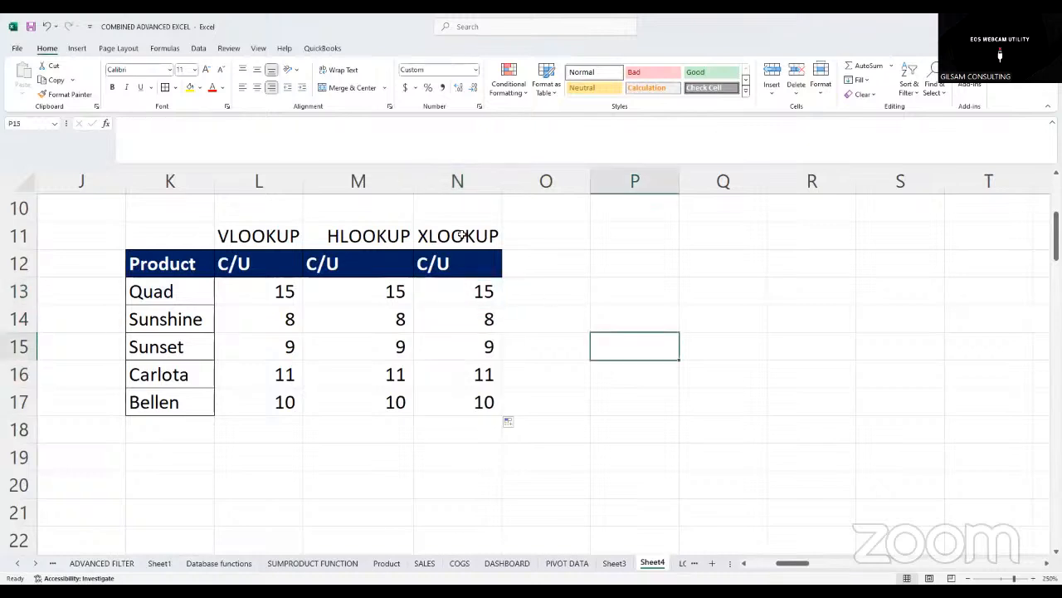
{"action": "left_click_drag", "start_coordinate": [503, 188], "coordinate": [509, 188]}
{"action": "scroll", "coordinate": [562, 276], "scroll_direction": "up", "scroll_amount": 1}
{"action": "left_click", "coordinate": [579, 310]}
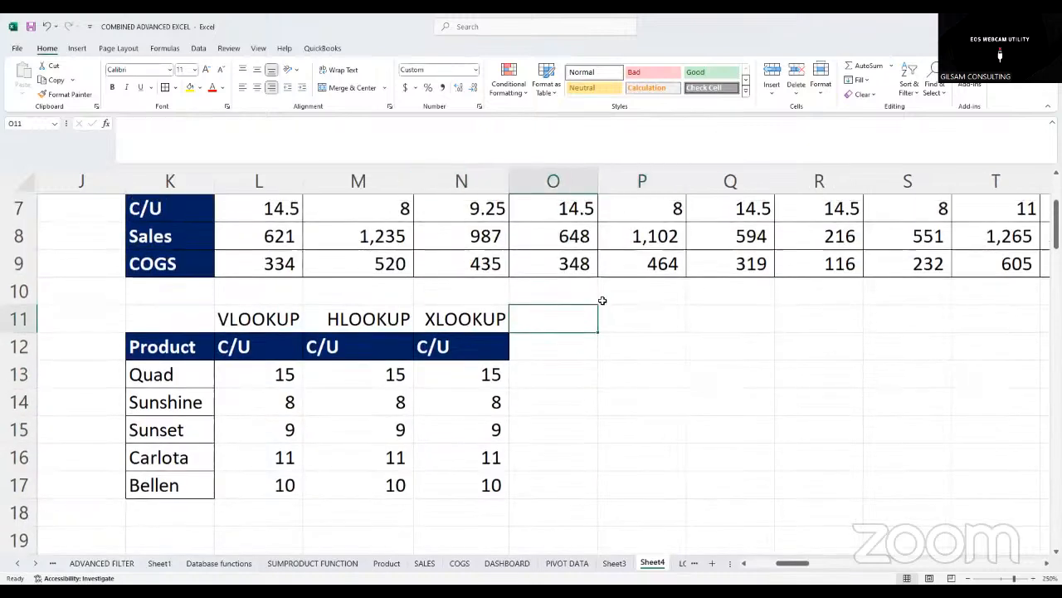
Examine the VLOOKUP formula in L13 and the XLOOKUP formula and results in N13:N17
{"action": "left_click", "coordinate": [709, 363]}
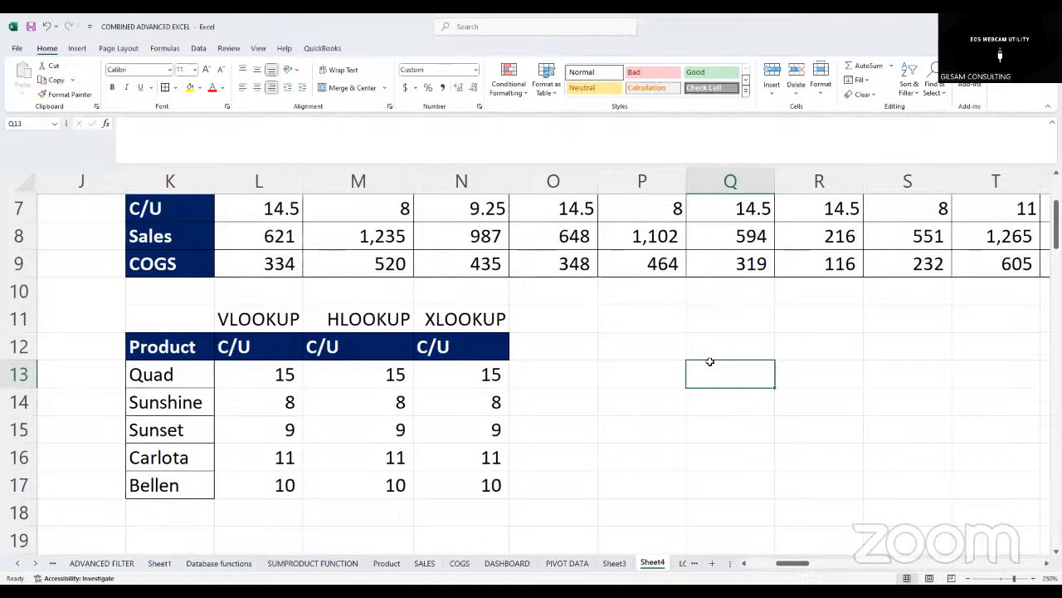
{"action": "left_click", "coordinate": [287, 377]}
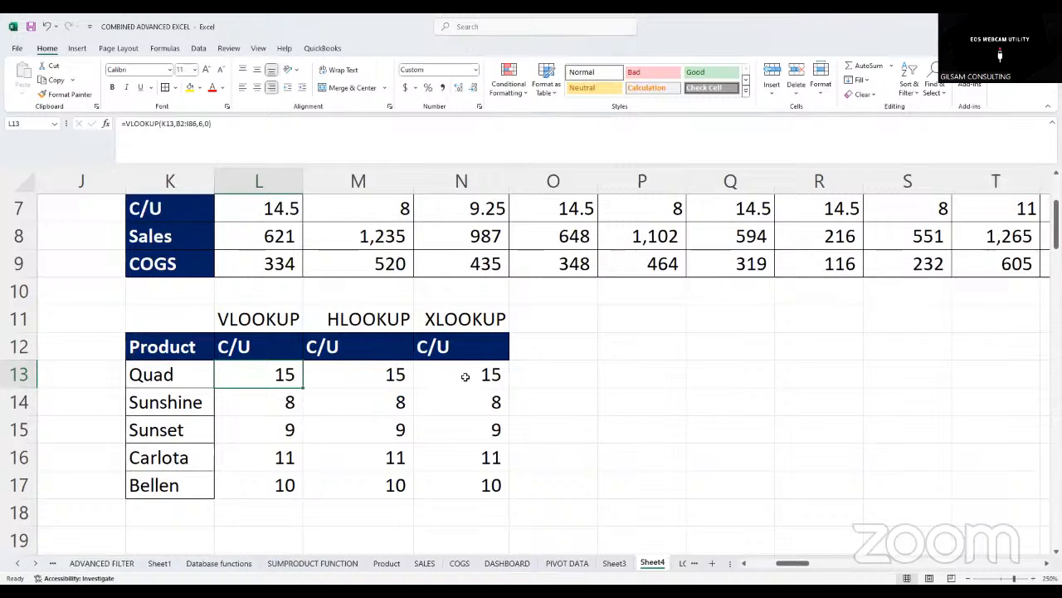
{"action": "left_click", "coordinate": [468, 318]}
{"action": "left_click", "coordinate": [479, 382]}
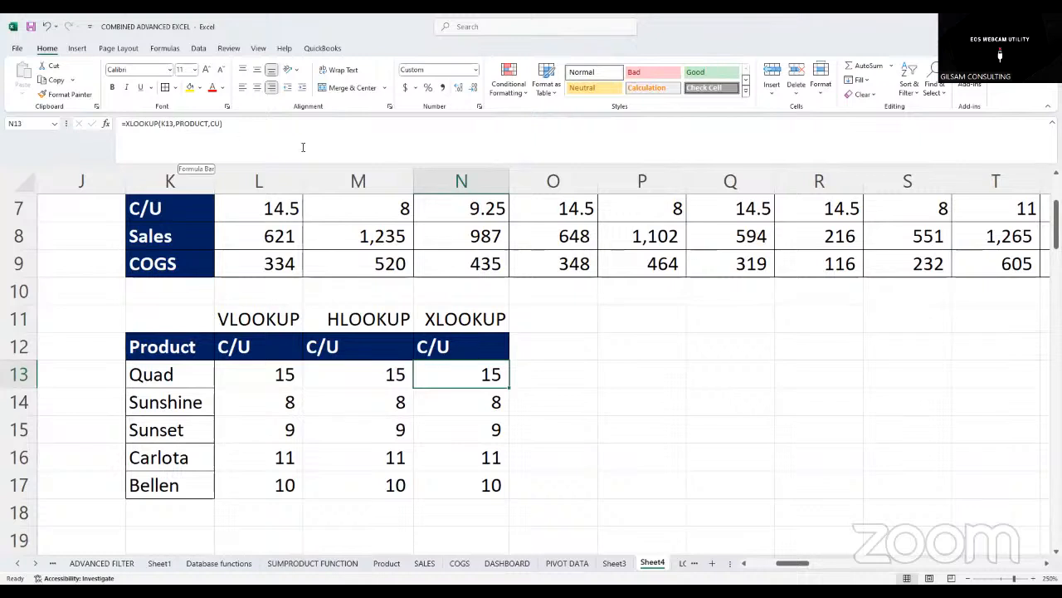
{"action": "left_click", "coordinate": [539, 366]}
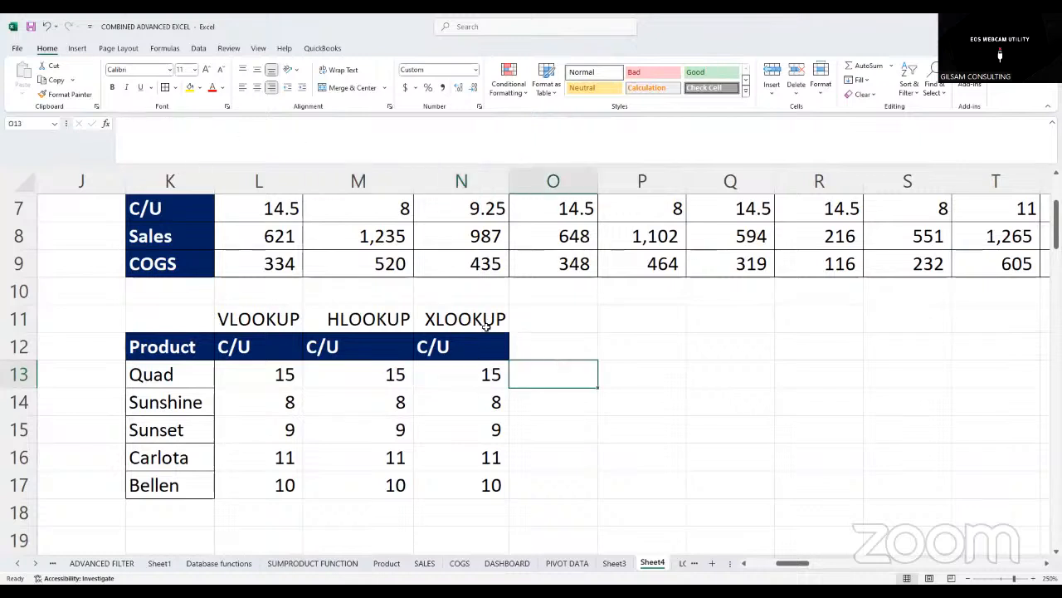
{"action": "left_click_drag", "start_coordinate": [485, 373], "coordinate": [481, 477]}
{"action": "left_click", "coordinate": [553, 429]}
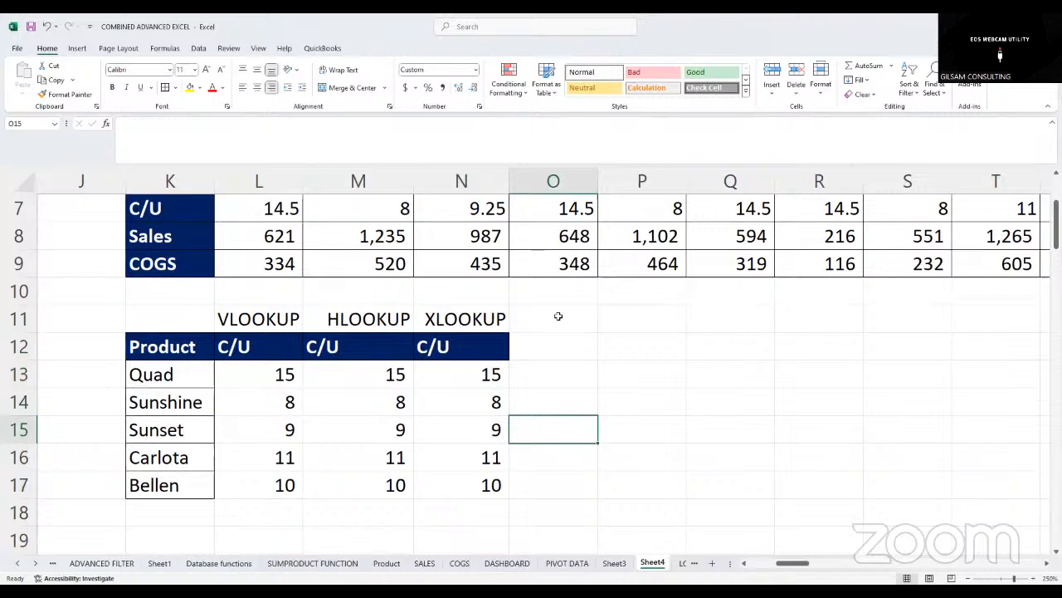
Enter the heading DGET in O11, beside the XLOOKUP heading
{"action": "left_click", "coordinate": [559, 317]}
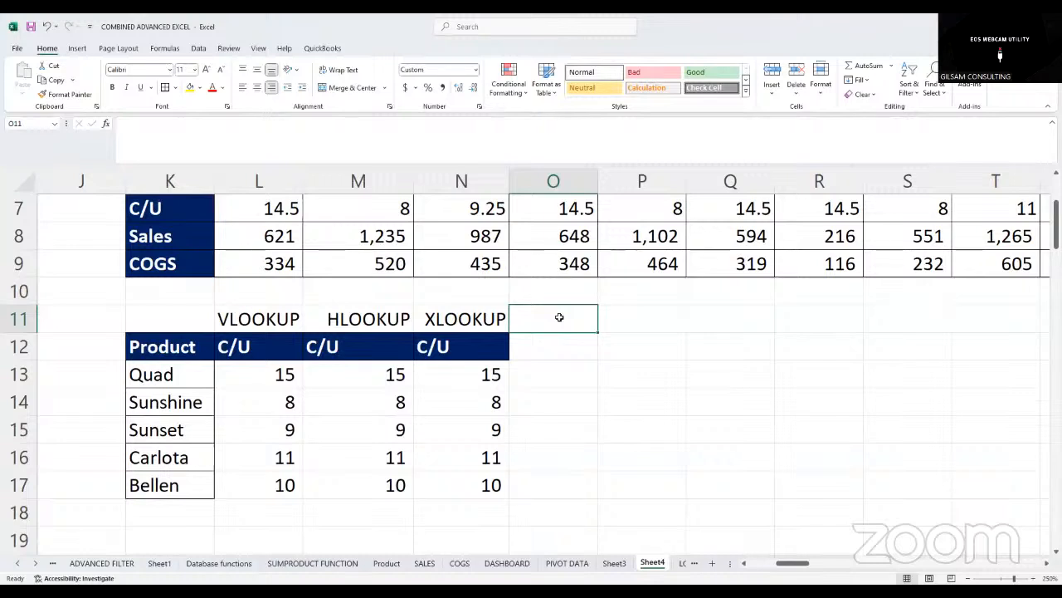
{"action": "type", "text": "D"}
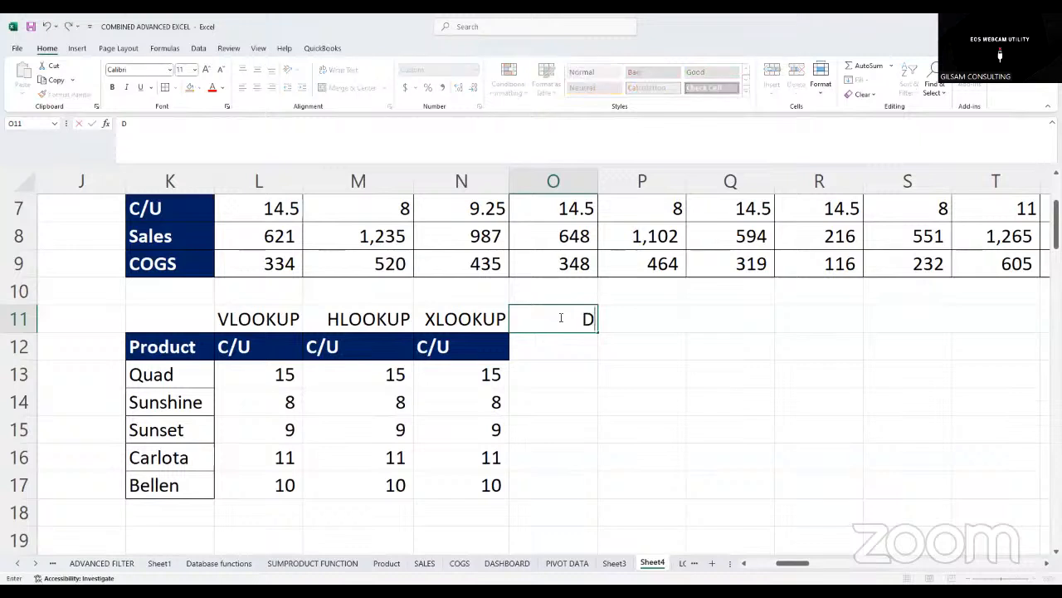
{"action": "type", "text": "A"}
{"action": "key", "text": "BackSpace"}
{"action": "type", "text": "GET"}
{"action": "left_click", "coordinate": [571, 362]}
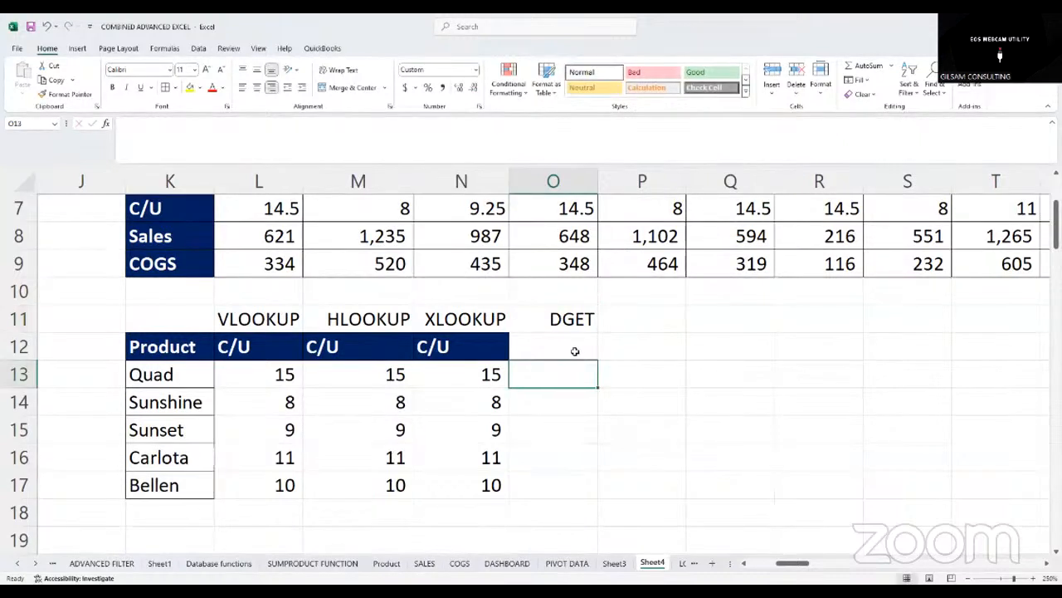
{"action": "left_click", "coordinate": [565, 318]}
Copy the formatted C/U header from N12 into O12 under the DGET heading
{"action": "left_click", "coordinate": [433, 344]}
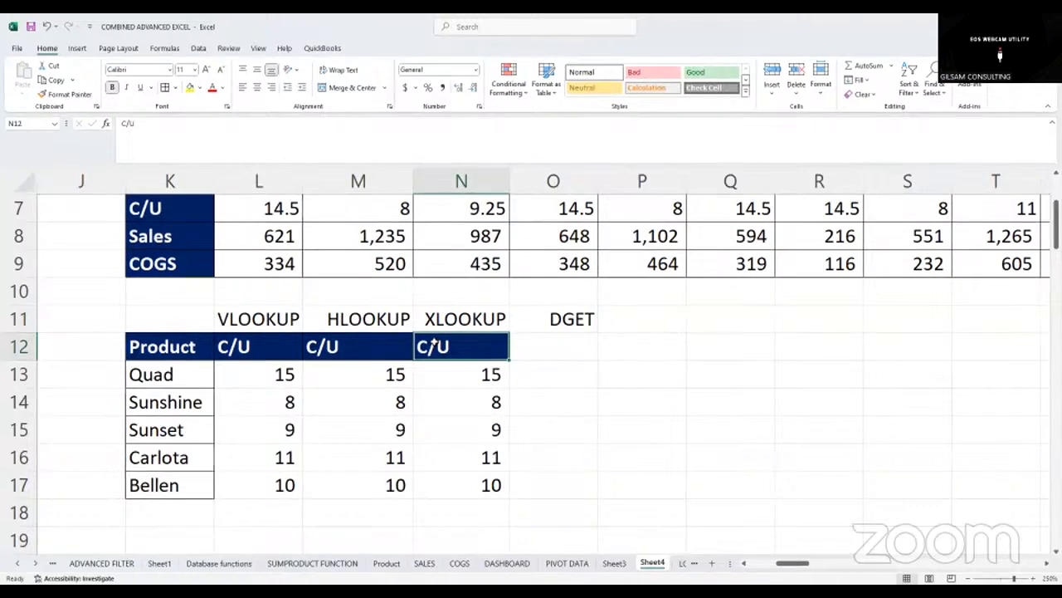
{"action": "key", "text": "ctrl+c"}
{"action": "left_click", "coordinate": [546, 355]}
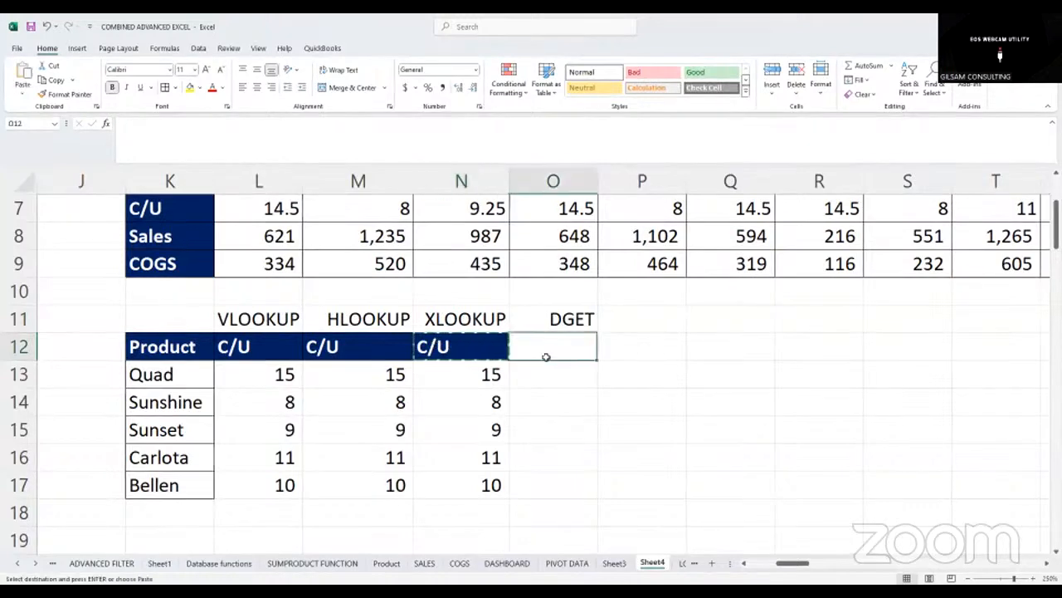
{"action": "key", "text": "ctrl+v"}
Start a DGET formula in O13 with the named range EDATA as the database
{"action": "left_click", "coordinate": [569, 374]}
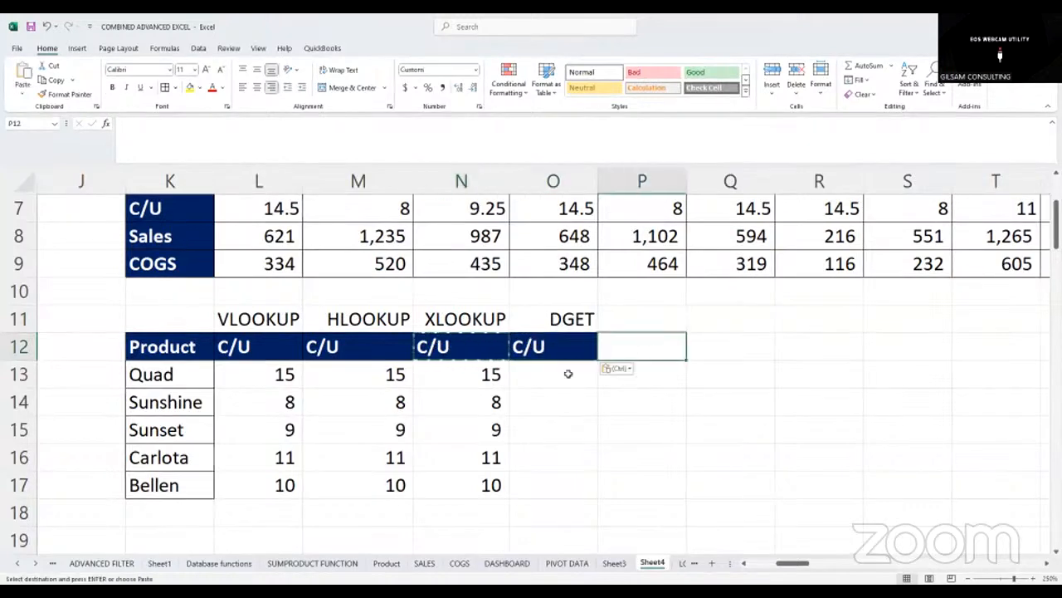
{"action": "type", "text": "="}
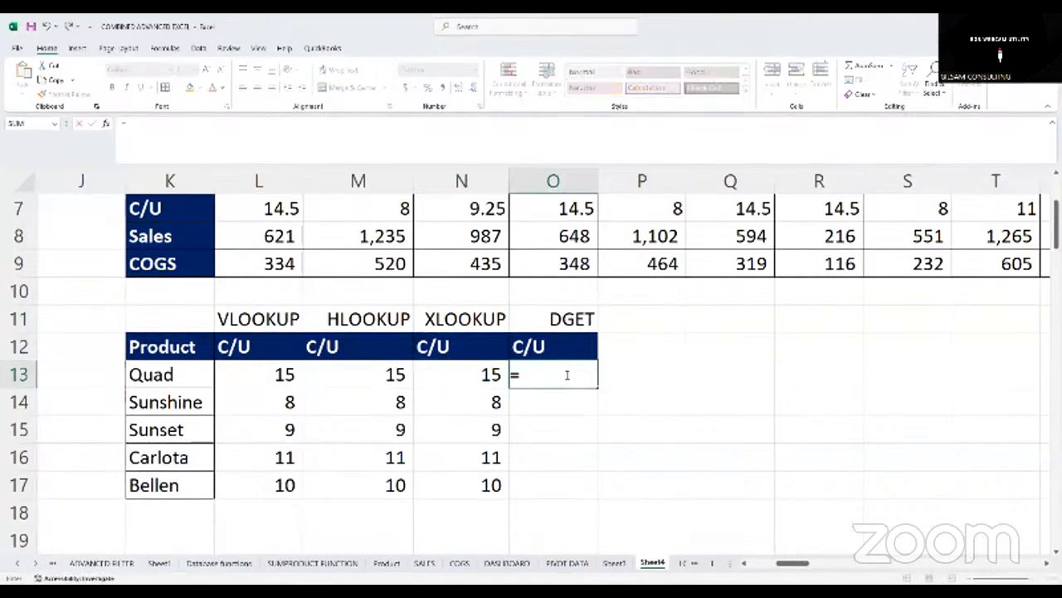
{"action": "type", "text": "DE"}
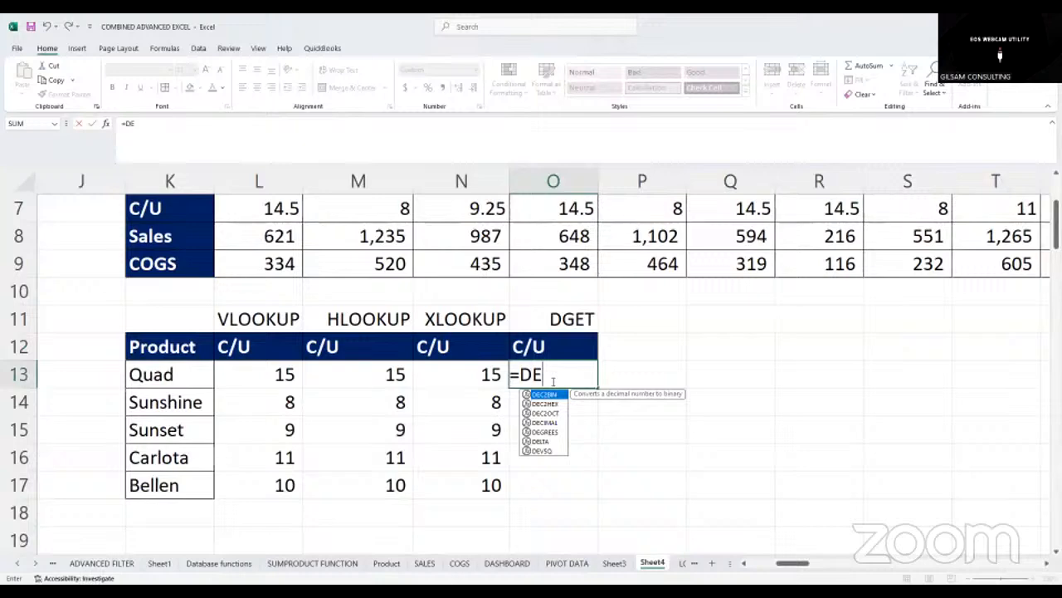
{"action": "key", "text": "BackSpace"}
{"action": "type", "text": "G"}
{"action": "double_click", "coordinate": [539, 395]}
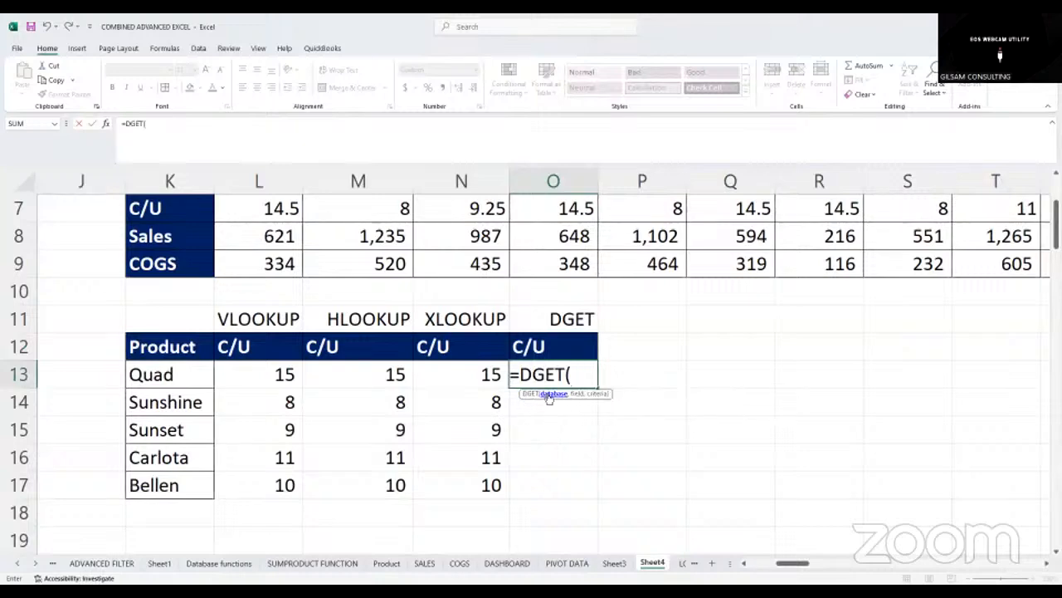
{"action": "type", "text": "E"}
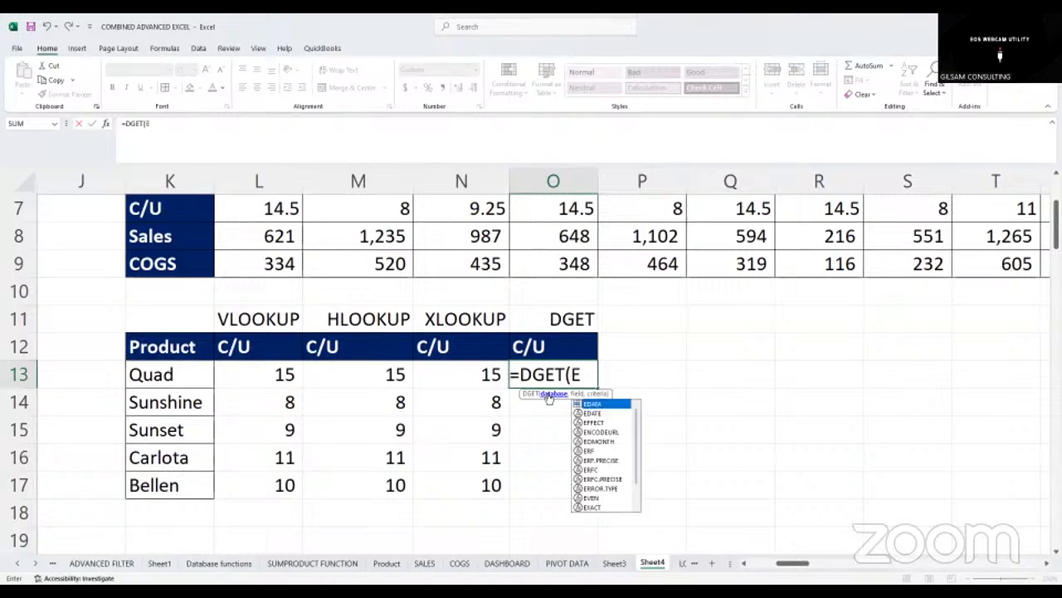
{"action": "type", "text": "D"}
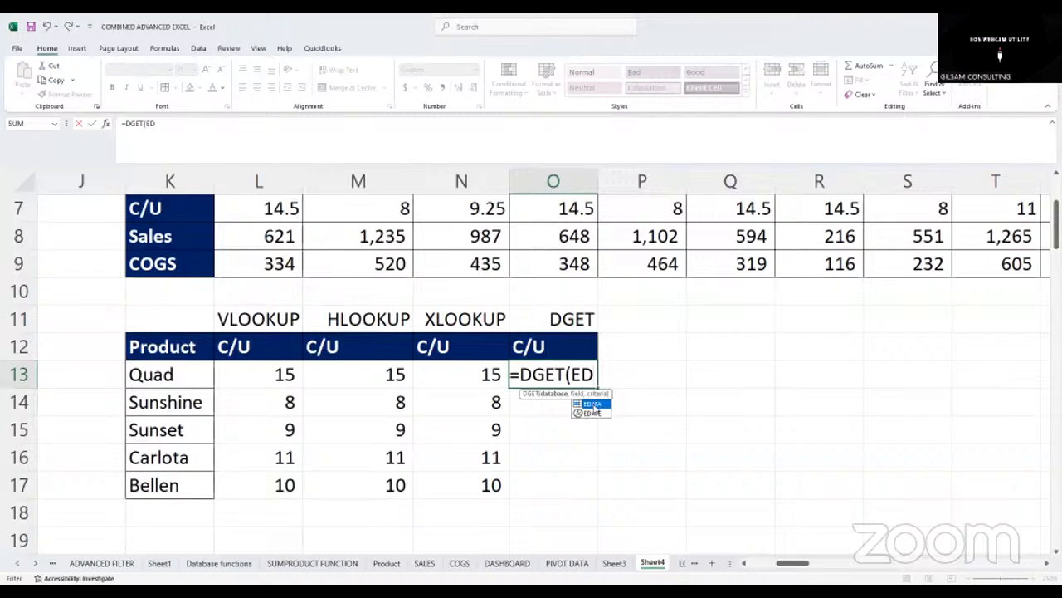
{"action": "key", "text": "Tab"}
{"action": "type", "text": ","}
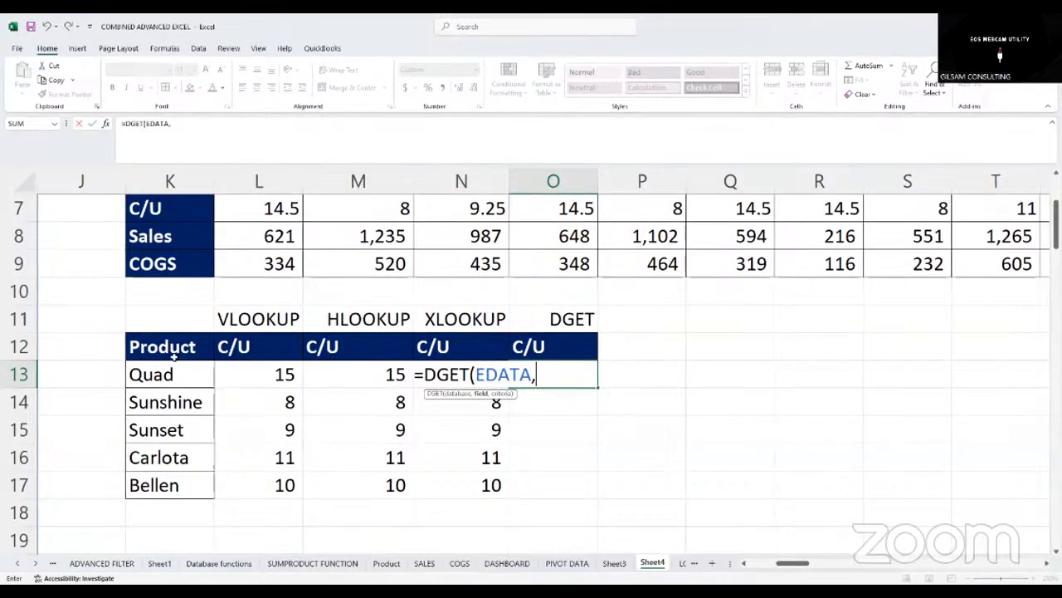
Complete the DGET formula in O13 with K12 as the field and L12 as the criteria
{"action": "left_click", "coordinate": [147, 349]}
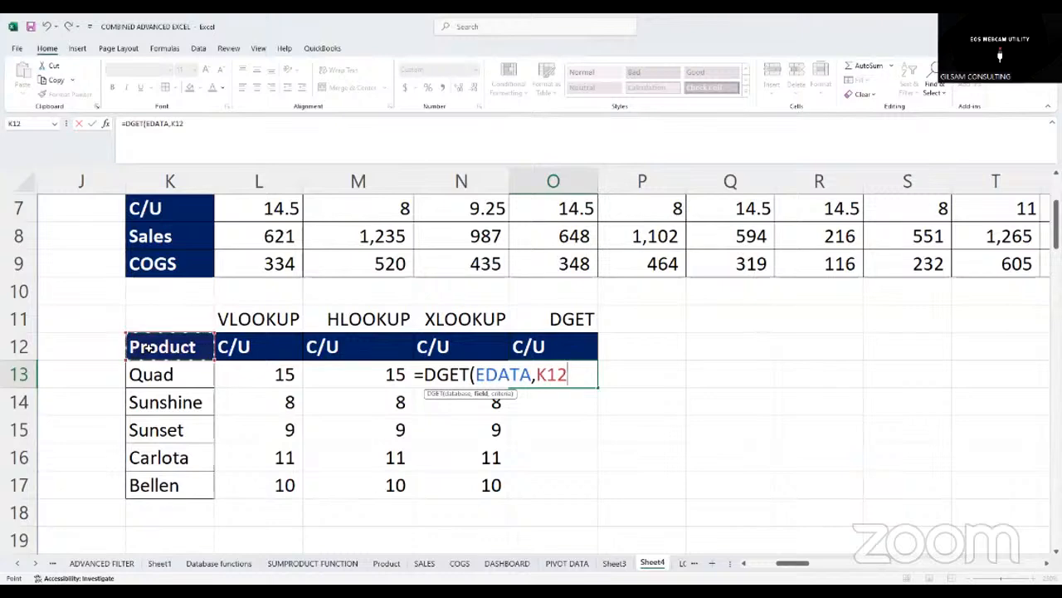
{"action": "type", "text": ","}
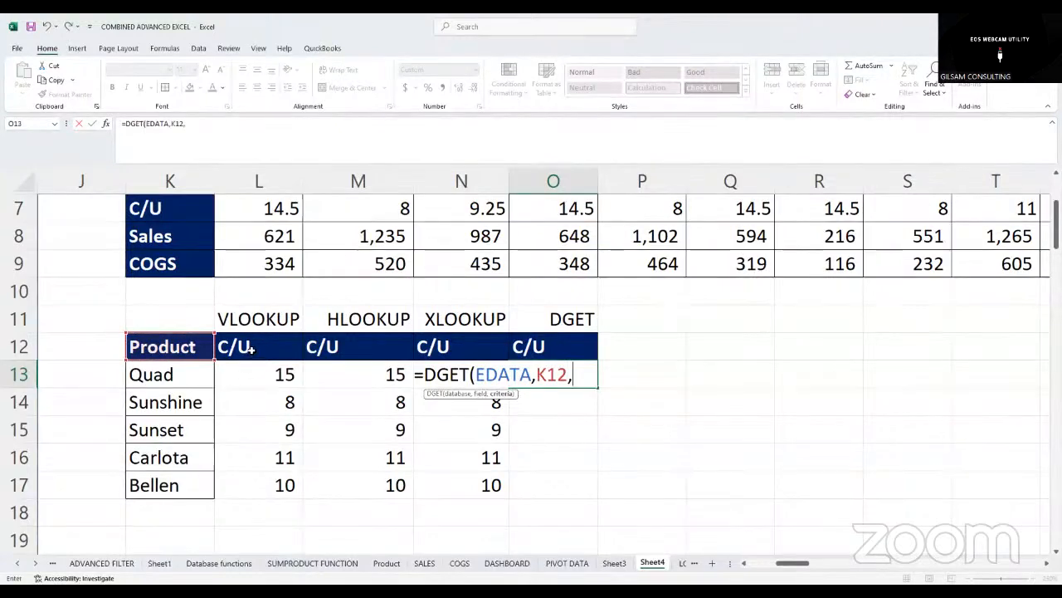
{"action": "left_click", "coordinate": [250, 349]}
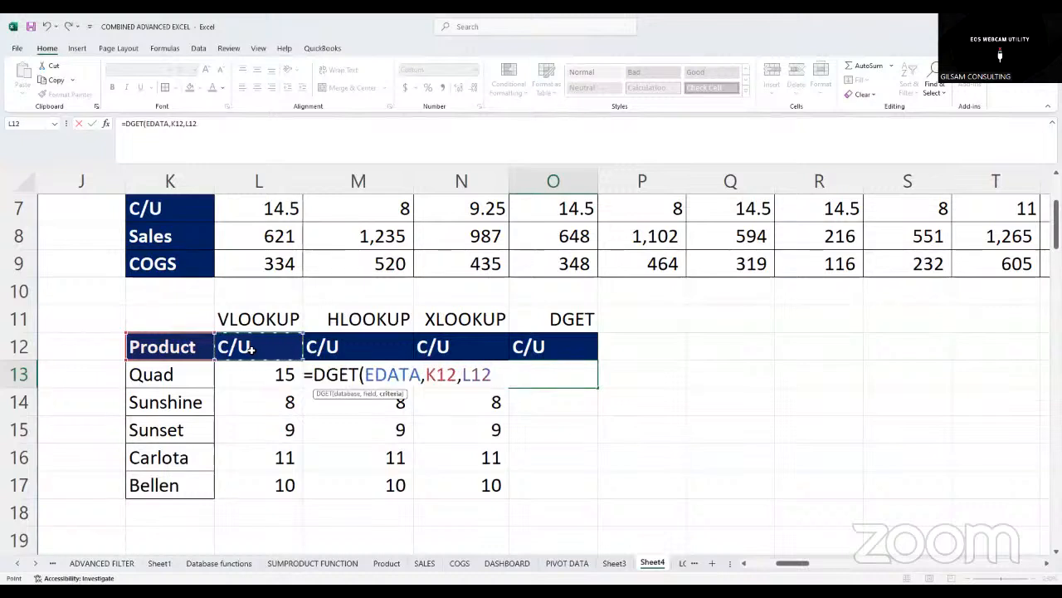
{"action": "type", "text": ")"}
{"action": "key", "text": "Return"}
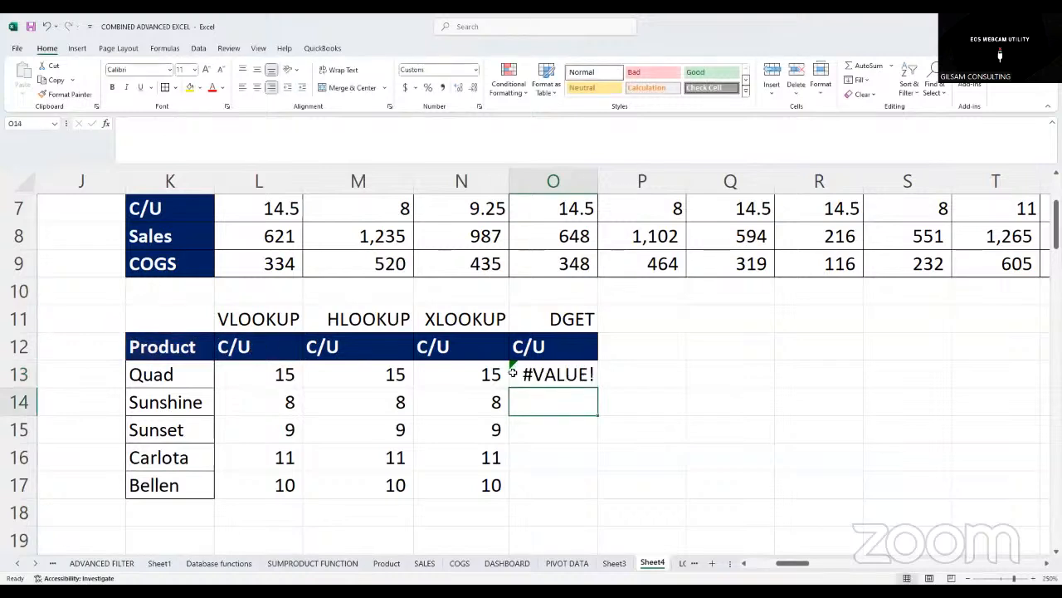
Try replacing the field argument of the DGET formula in O13 with the range K12:K13
{"action": "left_click", "coordinate": [552, 382]}
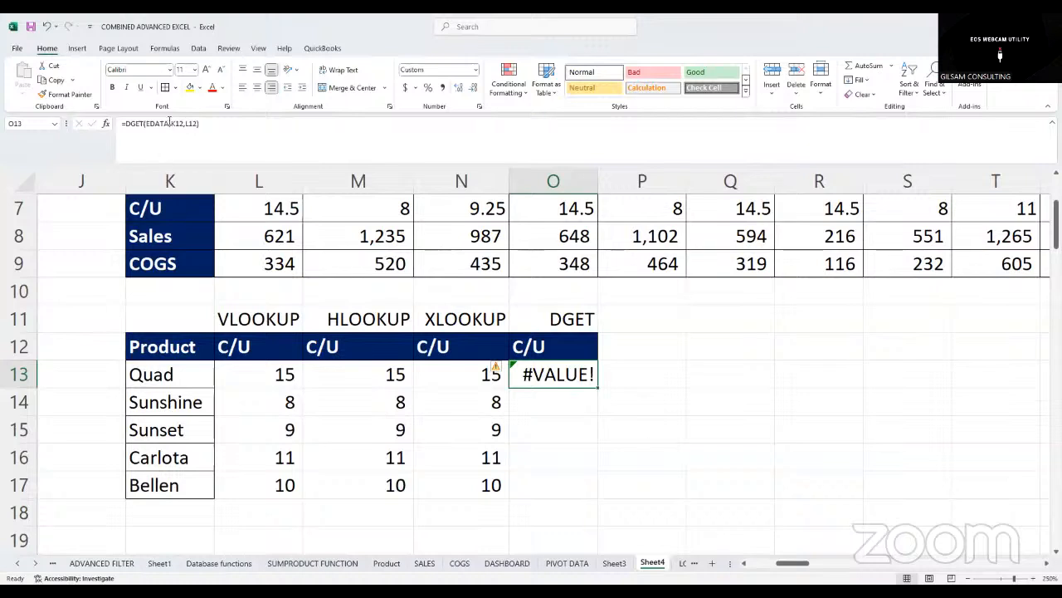
{"action": "left_click", "coordinate": [187, 123]}
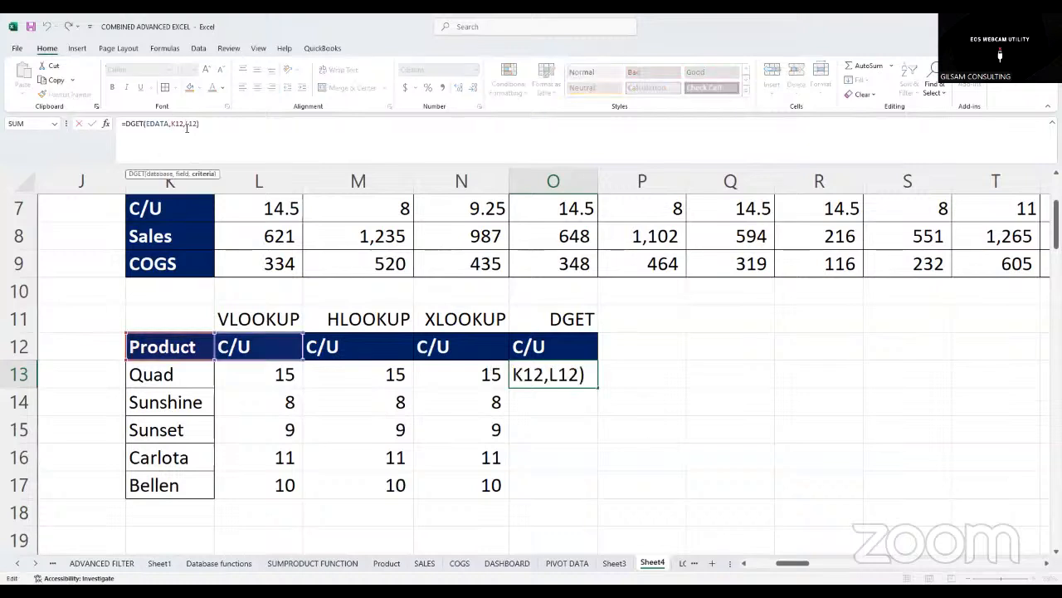
{"action": "left_click", "coordinate": [184, 125]}
{"action": "key", "text": "BackSpace"}
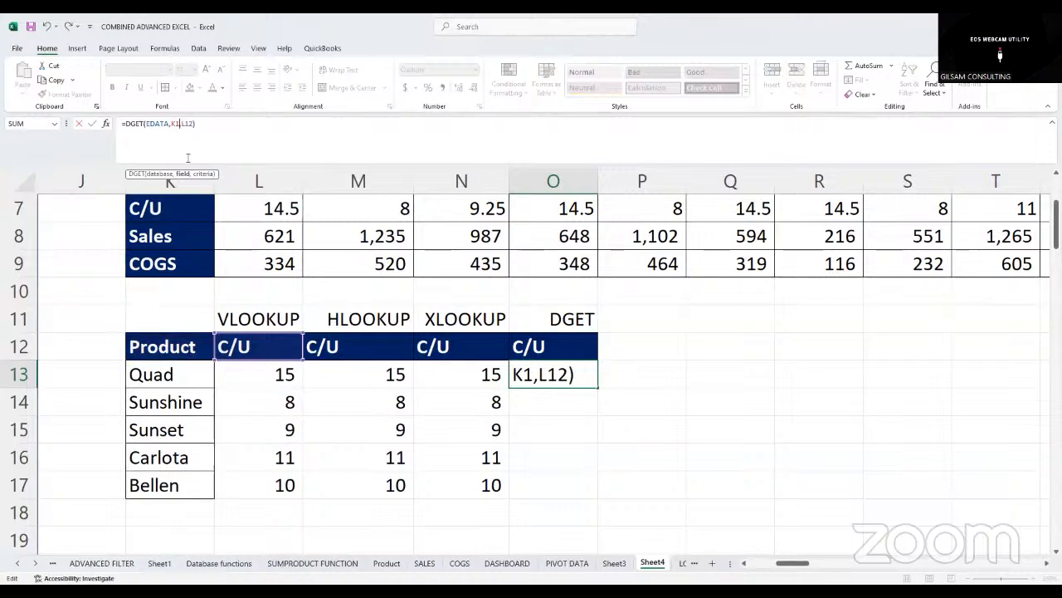
{"action": "key", "text": "BackSpace"}
{"action": "key", "text": "BackSpace"}
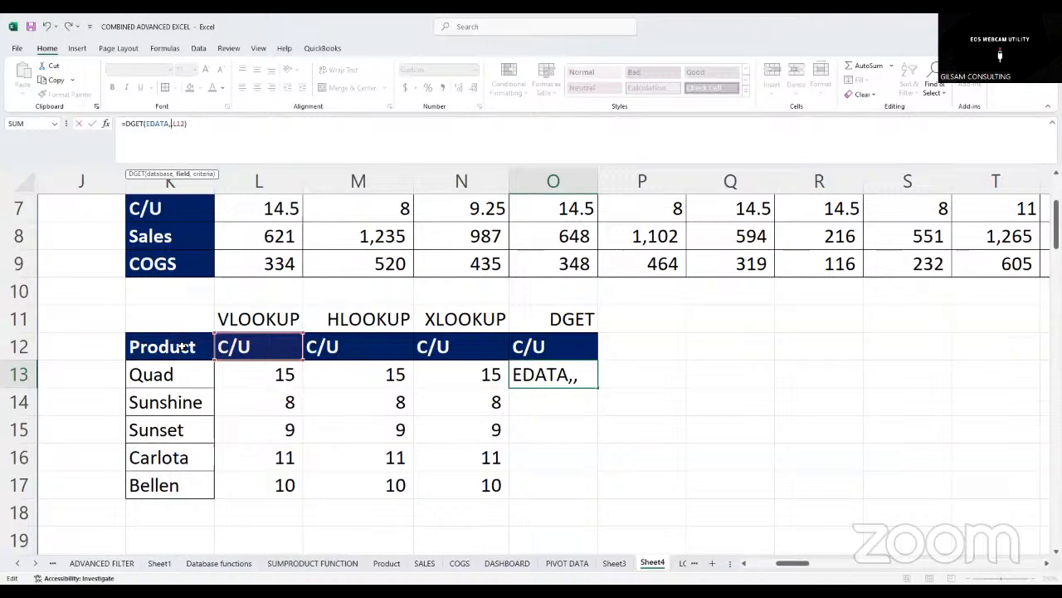
{"action": "left_click_drag", "start_coordinate": [185, 335], "coordinate": [181, 374]}
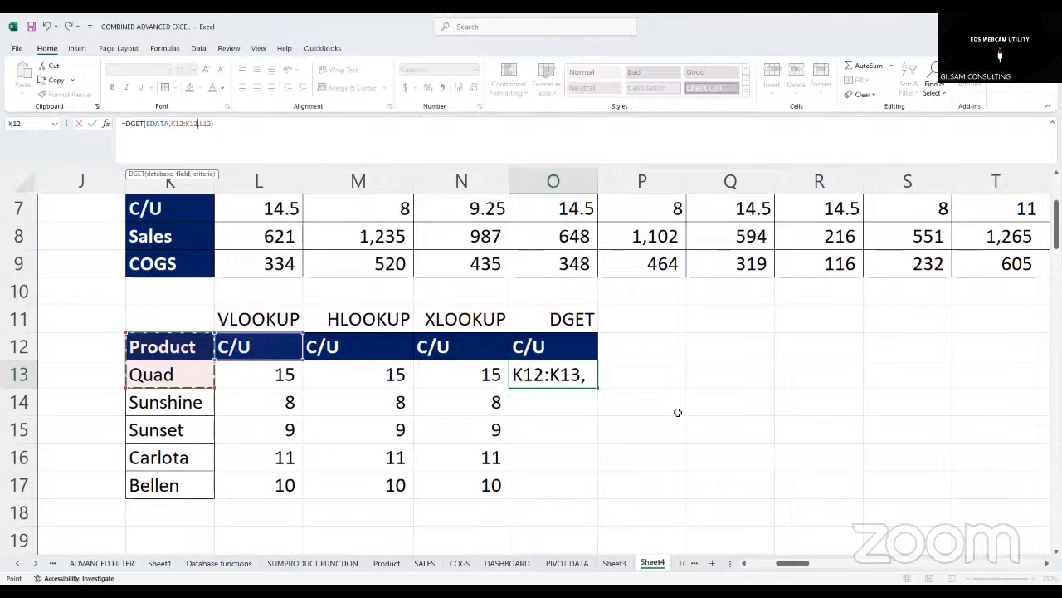
{"action": "key", "text": "Return"}
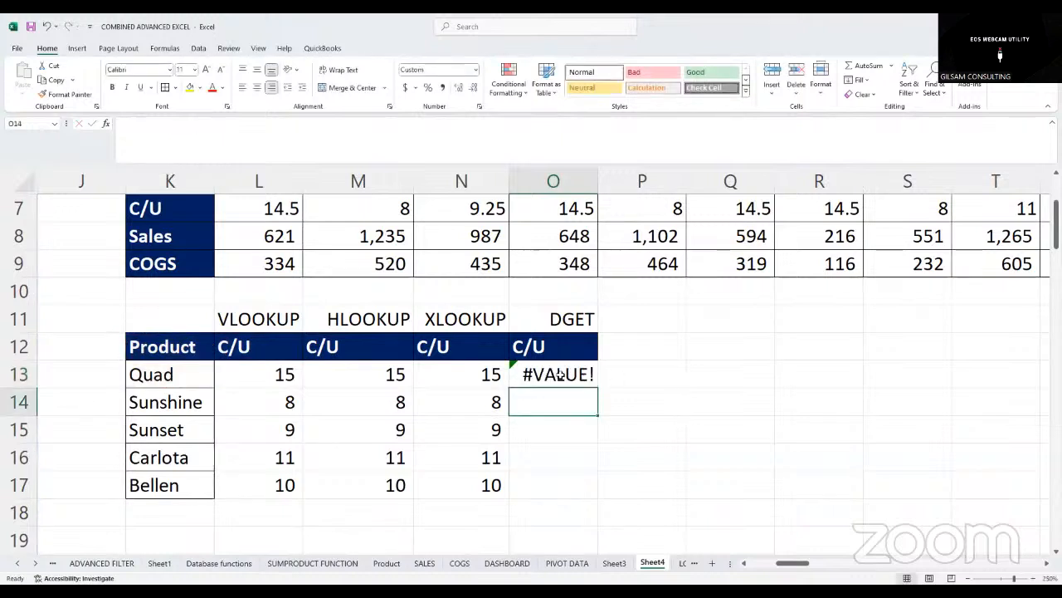
Examine the arguments of the DGET formula in O13 against the source data table in columns A to I
{"action": "key", "text": "Up"}
{"action": "key", "text": "F2"}
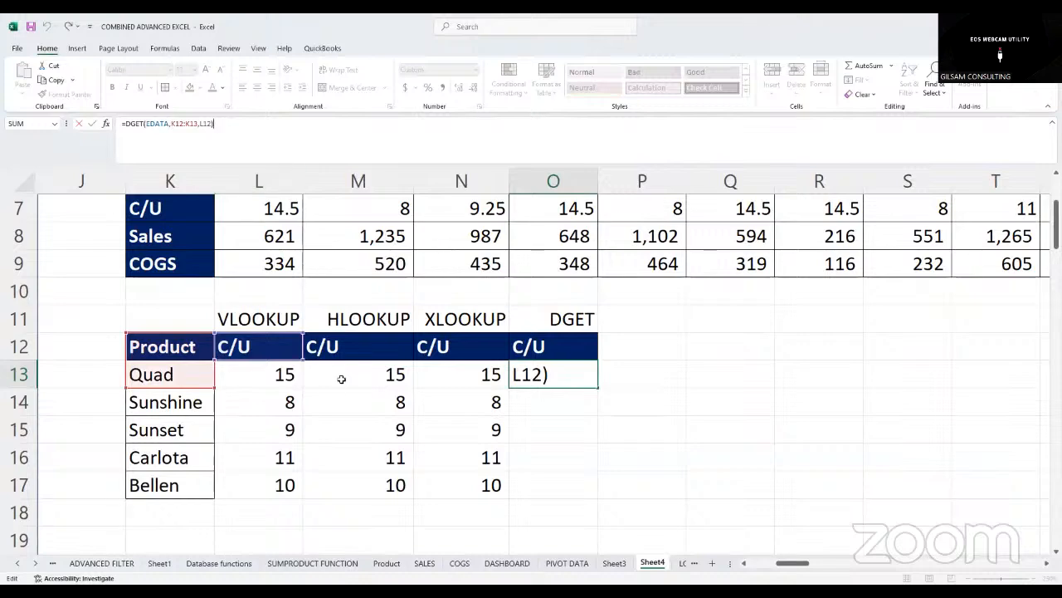
{"action": "left_click_drag", "start_coordinate": [795, 562], "coordinate": [757, 544]}
{"action": "scroll", "coordinate": [729, 311], "scroll_direction": "up", "scroll_amount": 2}
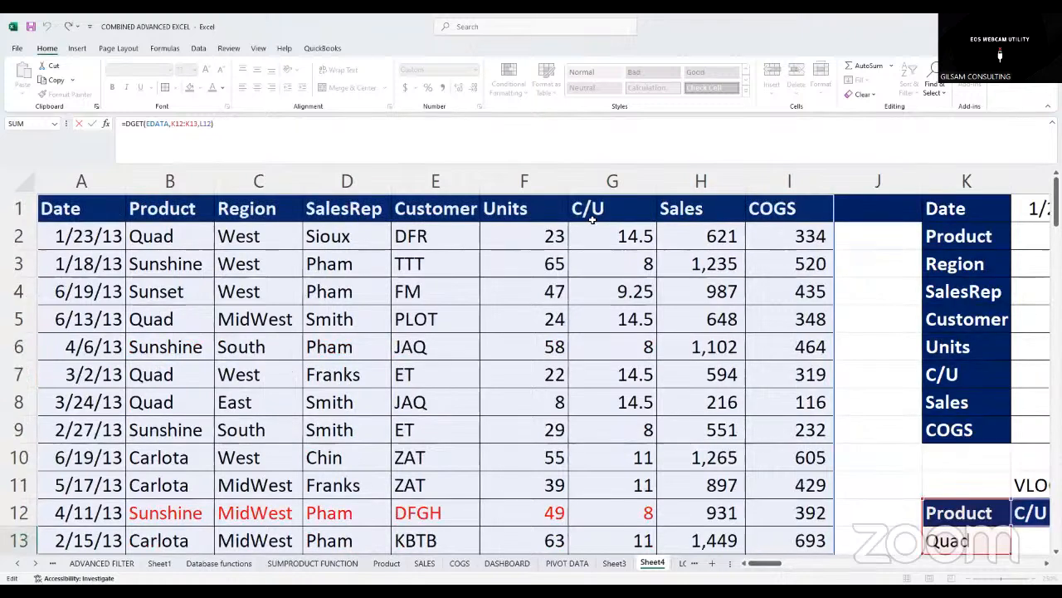
{"action": "left_click", "coordinate": [761, 563]}
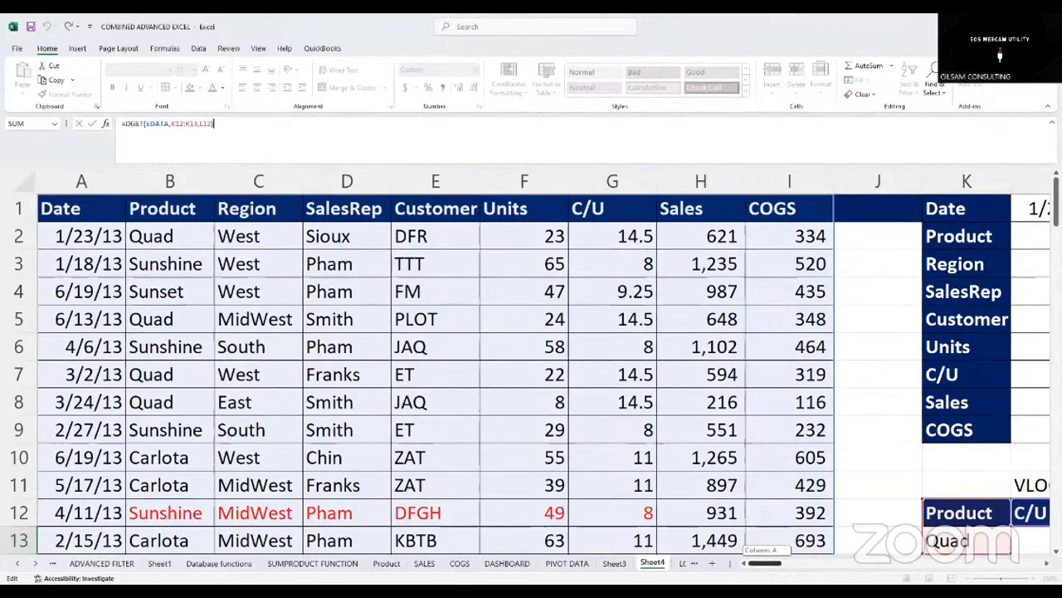
{"action": "left_click_drag", "start_coordinate": [761, 563], "coordinate": [794, 562]}
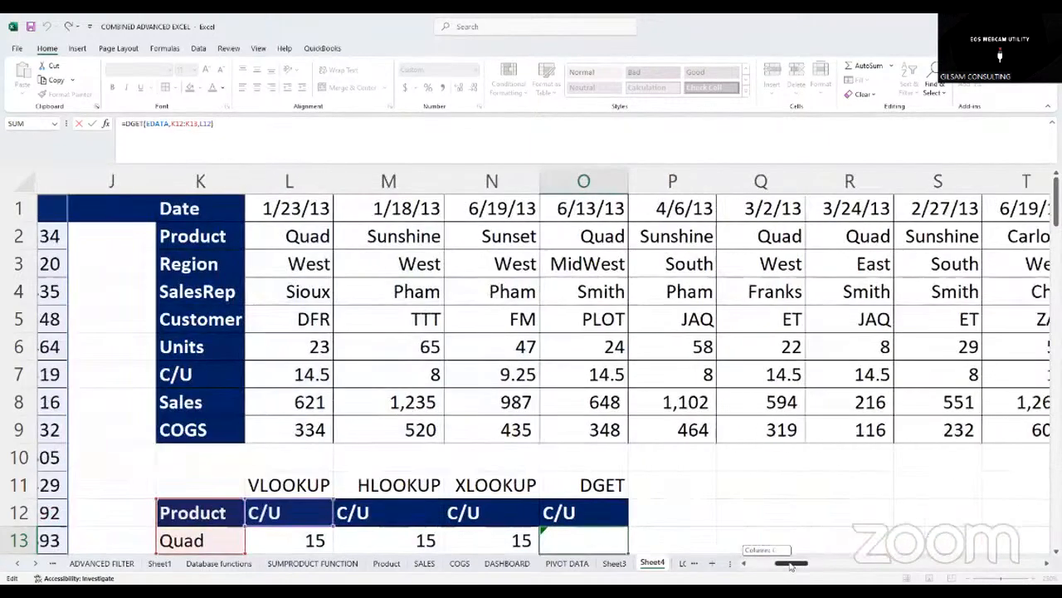
{"action": "left_click", "coordinate": [714, 540]}
{"action": "left_click", "coordinate": [555, 540]}
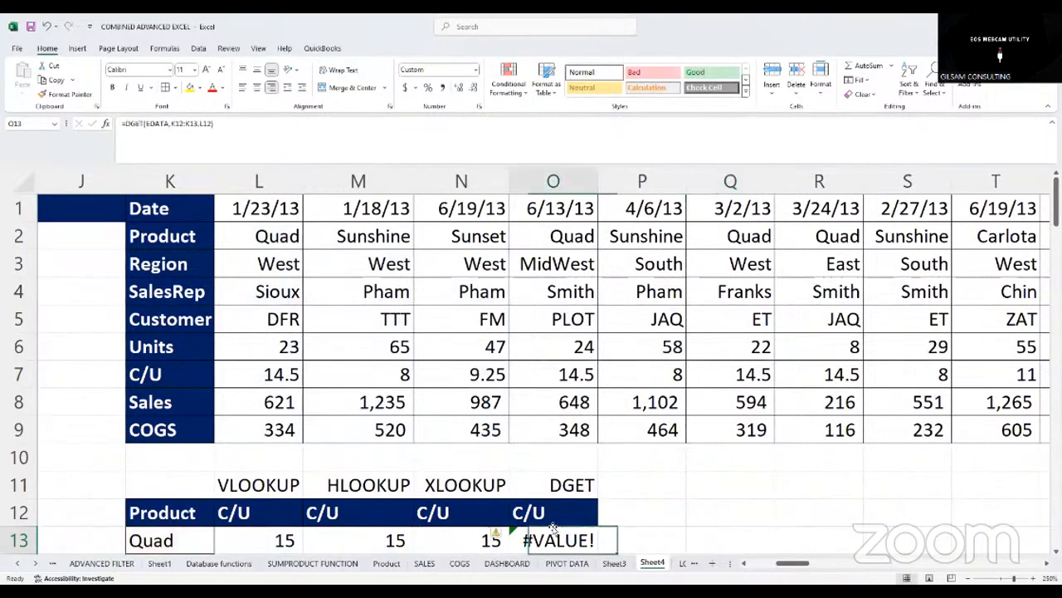
Compare the DGET and C/U headings in O11:O12 with the C/U and Product headers of the source table
{"action": "left_click", "coordinate": [537, 513]}
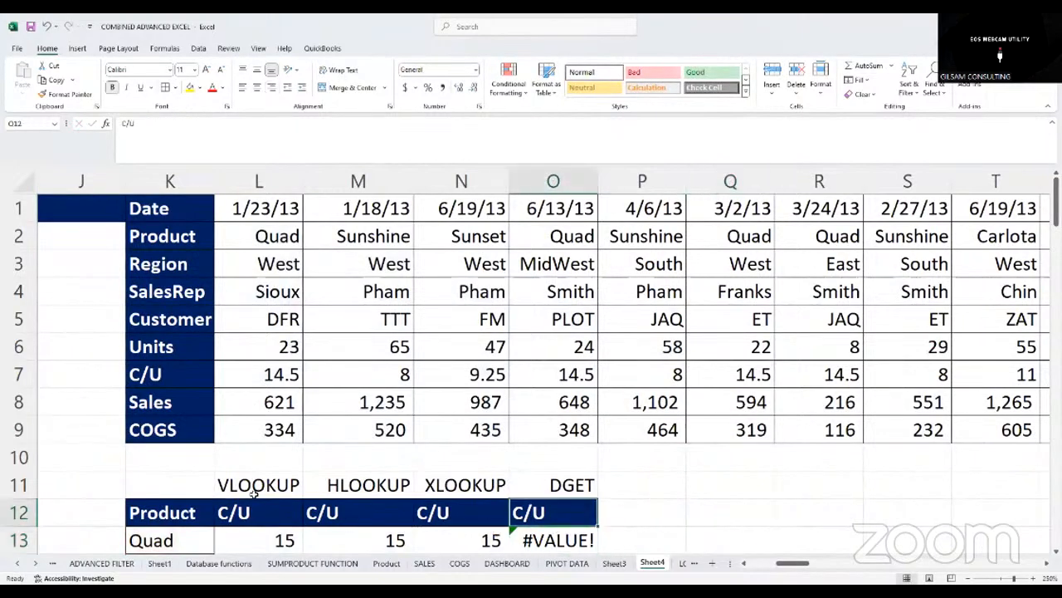
{"action": "left_click", "coordinate": [561, 481]}
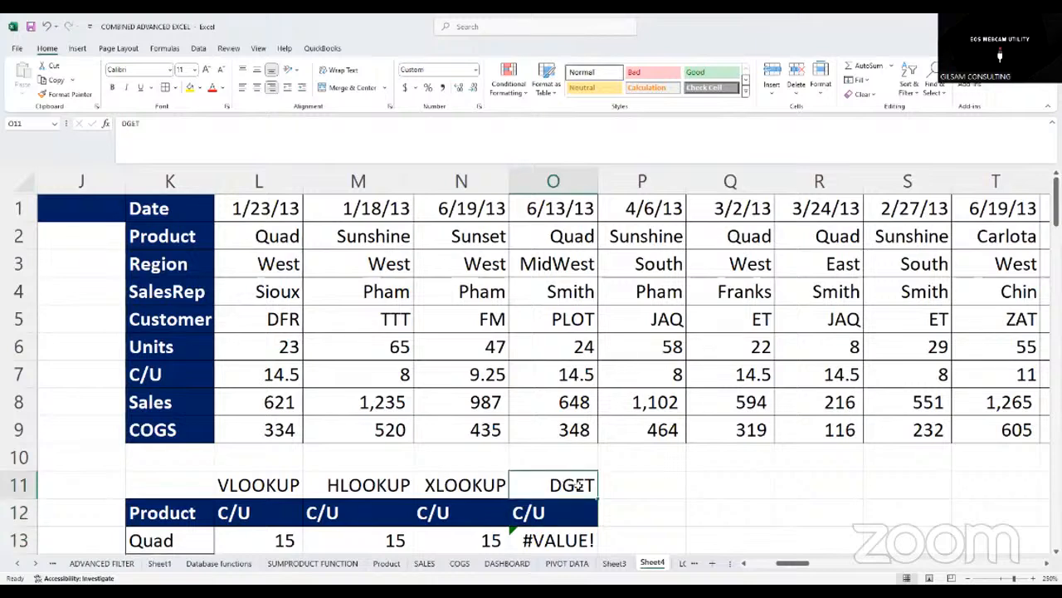
{"action": "left_click_drag", "start_coordinate": [784, 563], "coordinate": [753, 564]}
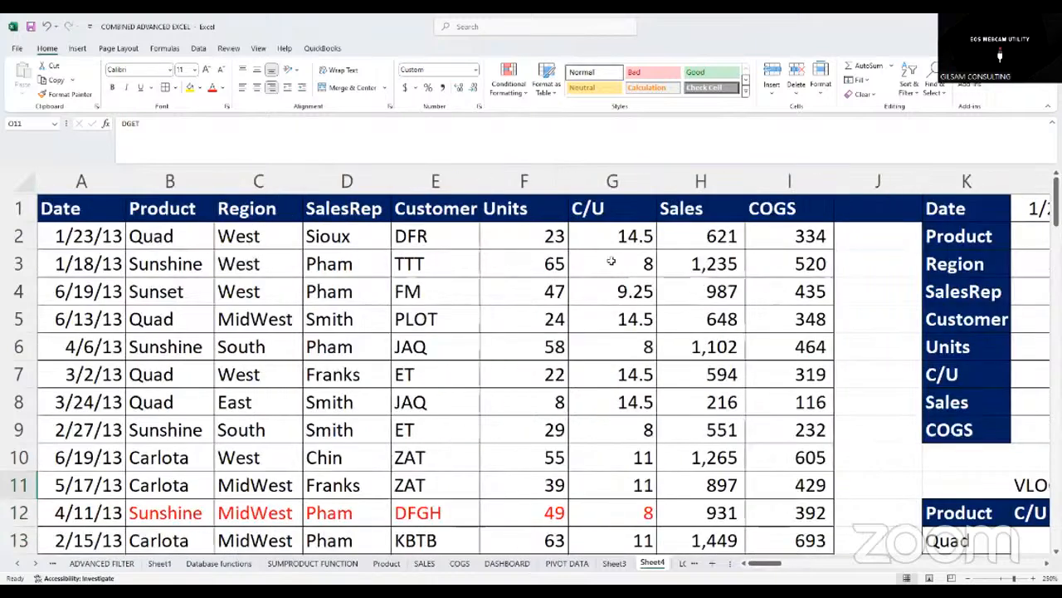
{"action": "left_click", "coordinate": [594, 214]}
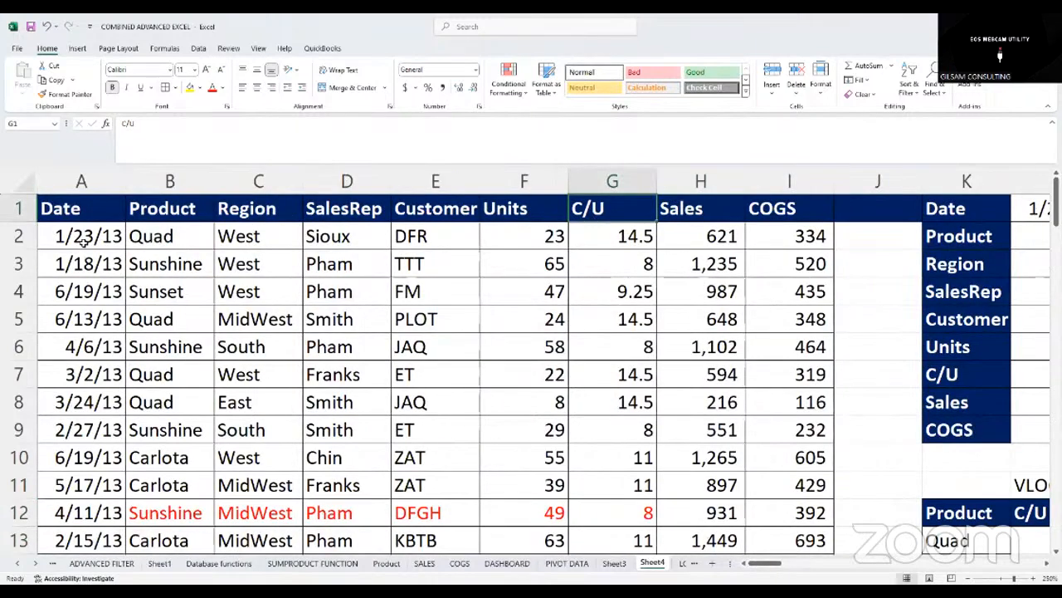
{"action": "left_click", "coordinate": [157, 218]}
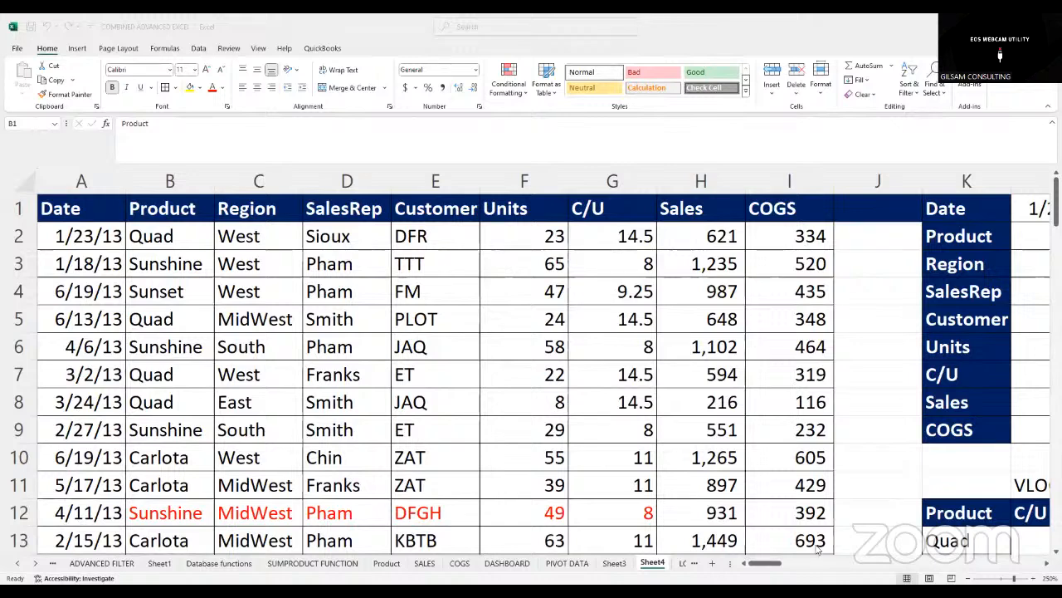
{"action": "left_click", "coordinate": [765, 565]}
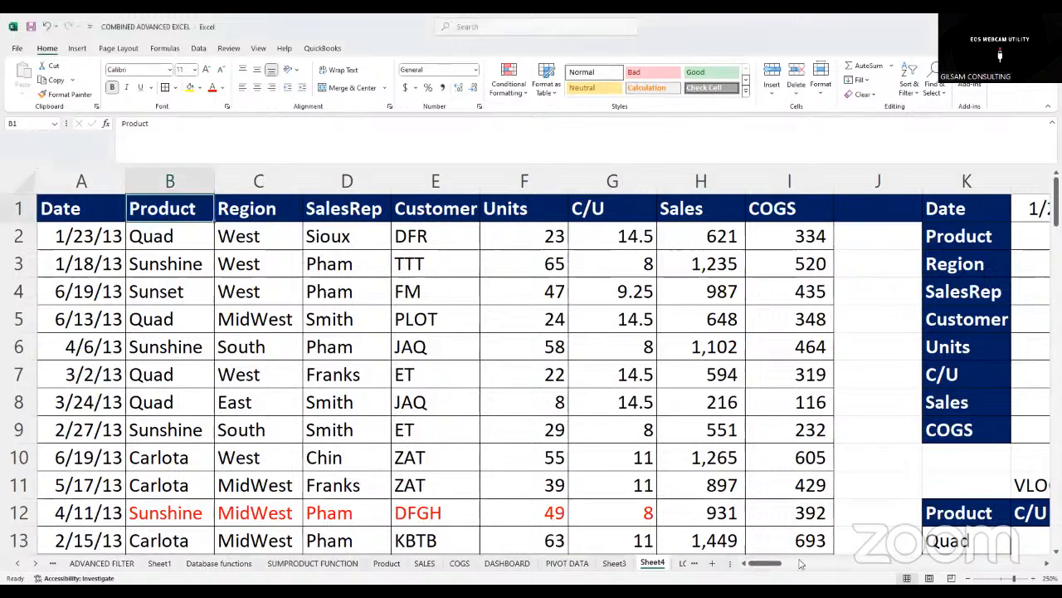
{"action": "left_click_drag", "start_coordinate": [765, 563], "coordinate": [792, 563]}
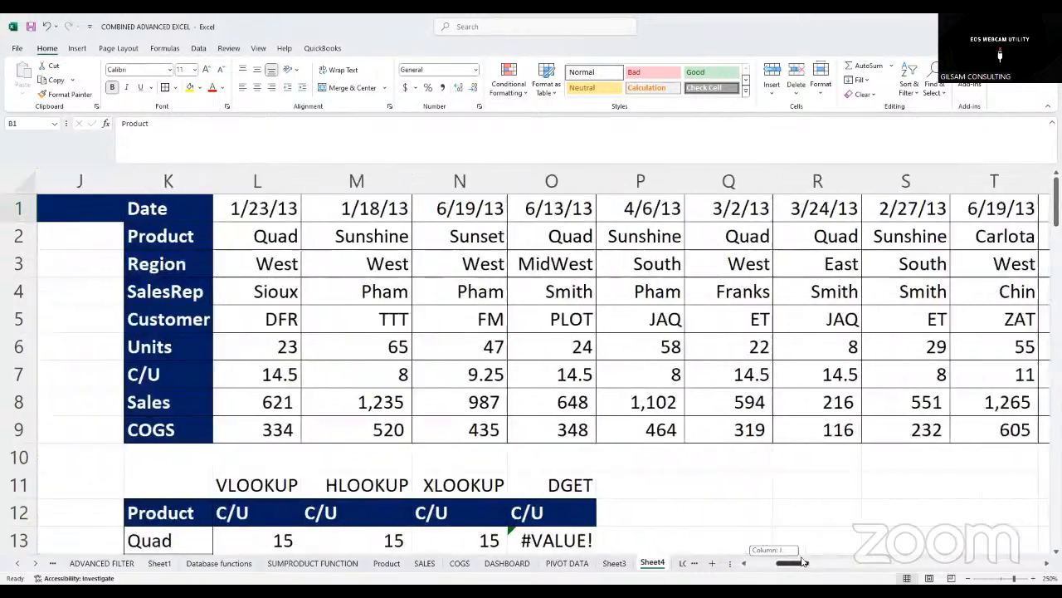
{"action": "scroll", "coordinate": [689, 445], "scroll_direction": "down", "scroll_amount": 2}
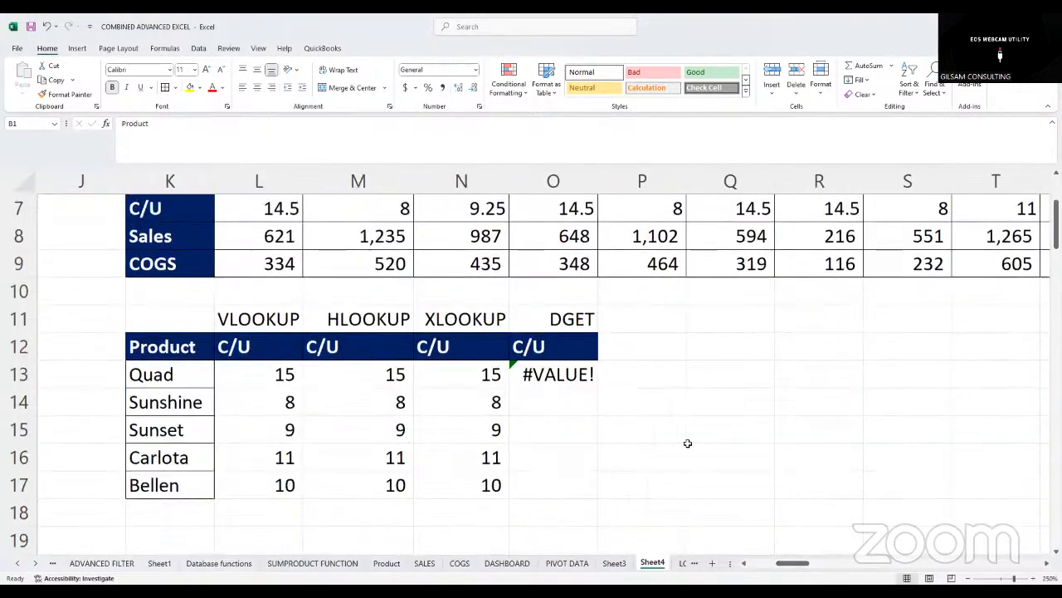
Review the cell references used in the DGET formula under the C/U header in O12
{"action": "left_click", "coordinate": [540, 353]}
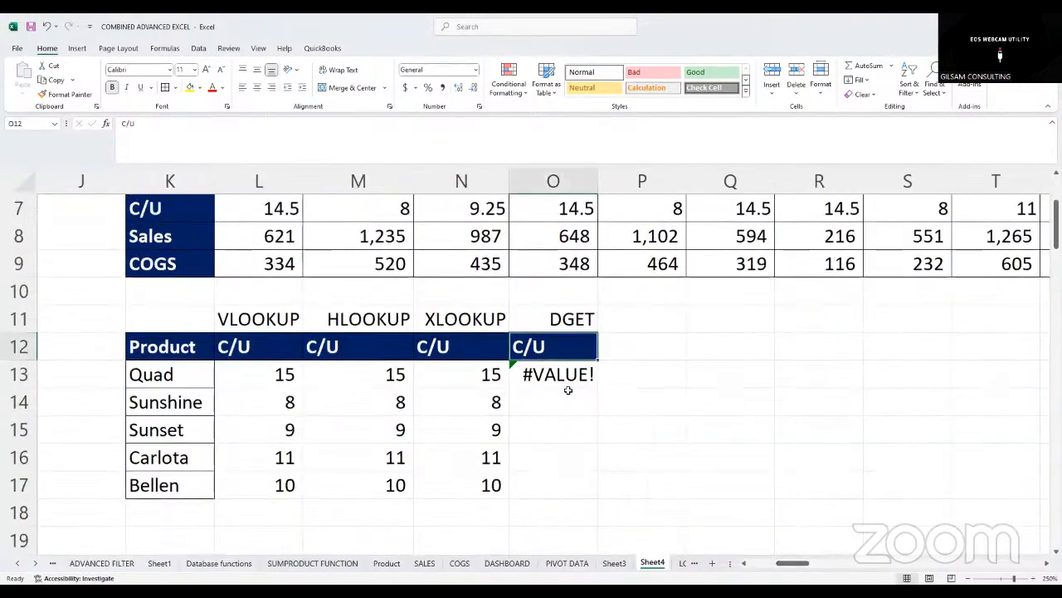
{"action": "left_click", "coordinate": [525, 387]}
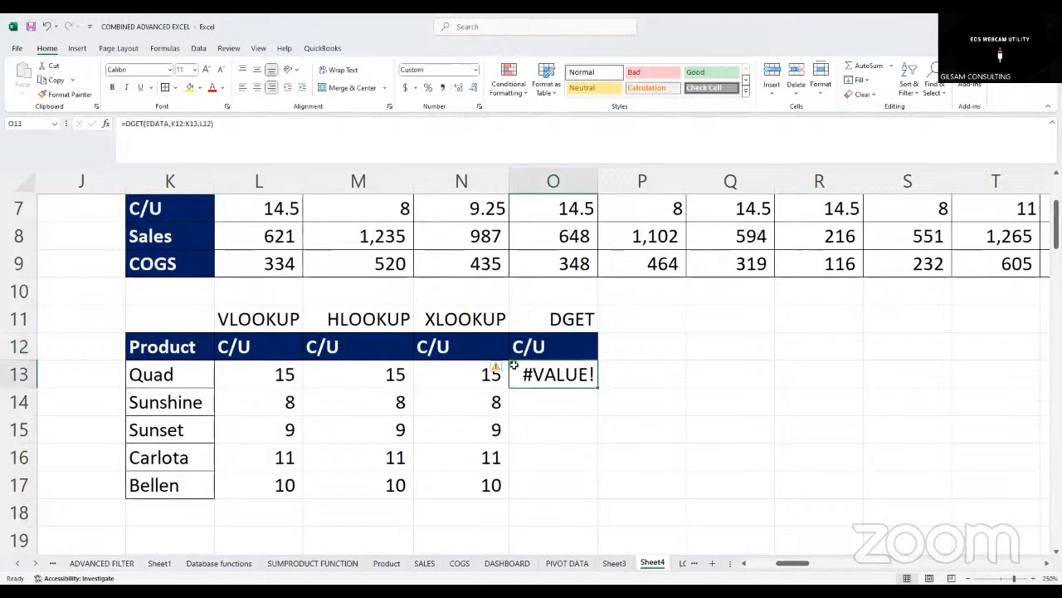
{"action": "left_click", "coordinate": [240, 128]}
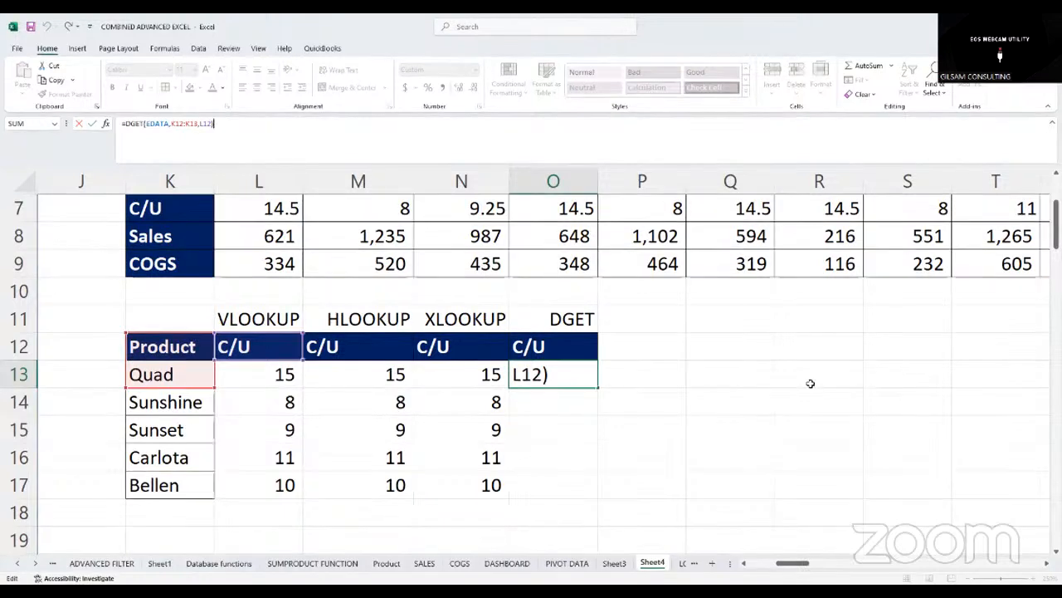
{"action": "key", "text": "Return"}
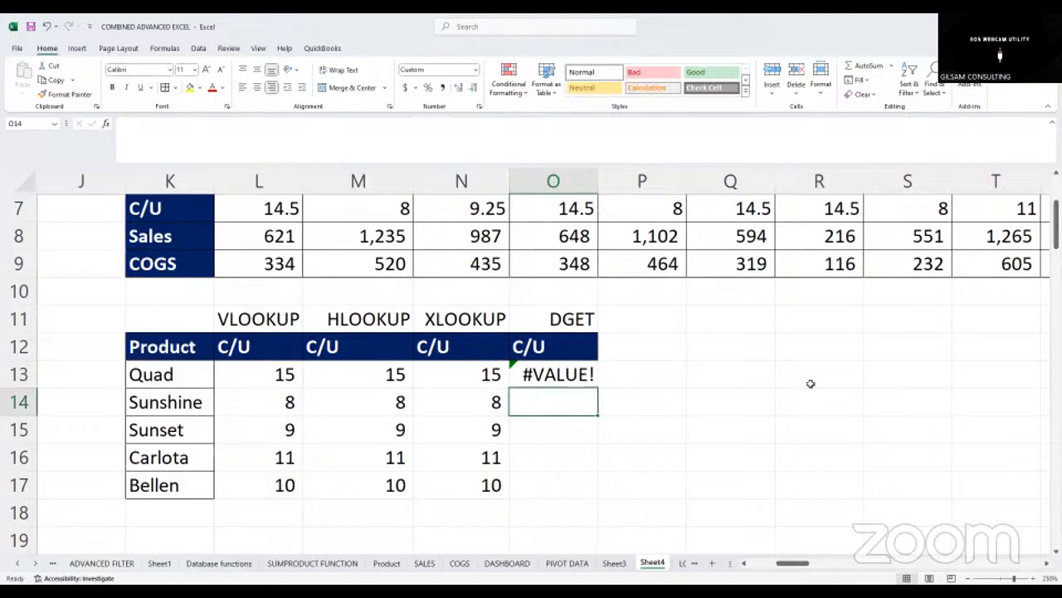
{"action": "left_click_drag", "start_coordinate": [572, 349], "coordinate": [581, 396]}
{"action": "left_click", "coordinate": [714, 344]}
{"action": "left_click_drag", "start_coordinate": [560, 344], "coordinate": [555, 384]}
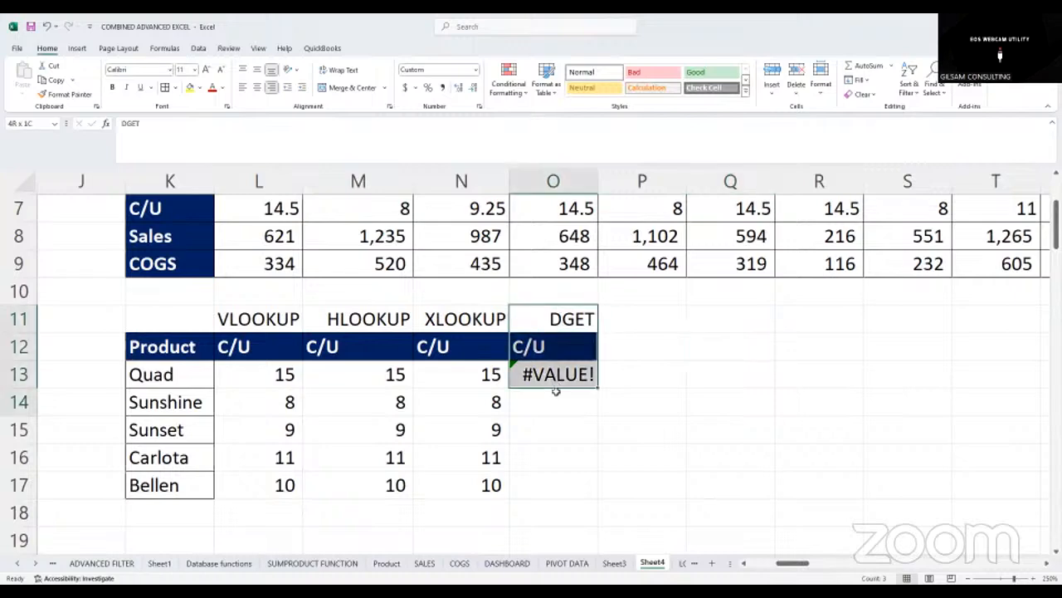
{"action": "left_click", "coordinate": [635, 359]}
{"action": "left_click", "coordinate": [576, 314]}
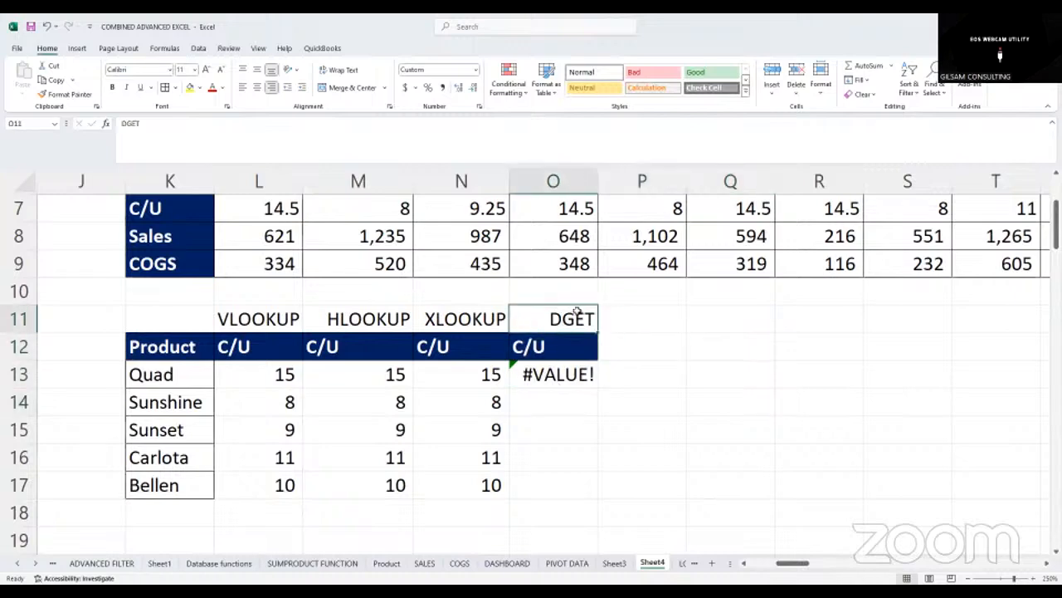
{"action": "left_click", "coordinate": [659, 339]}
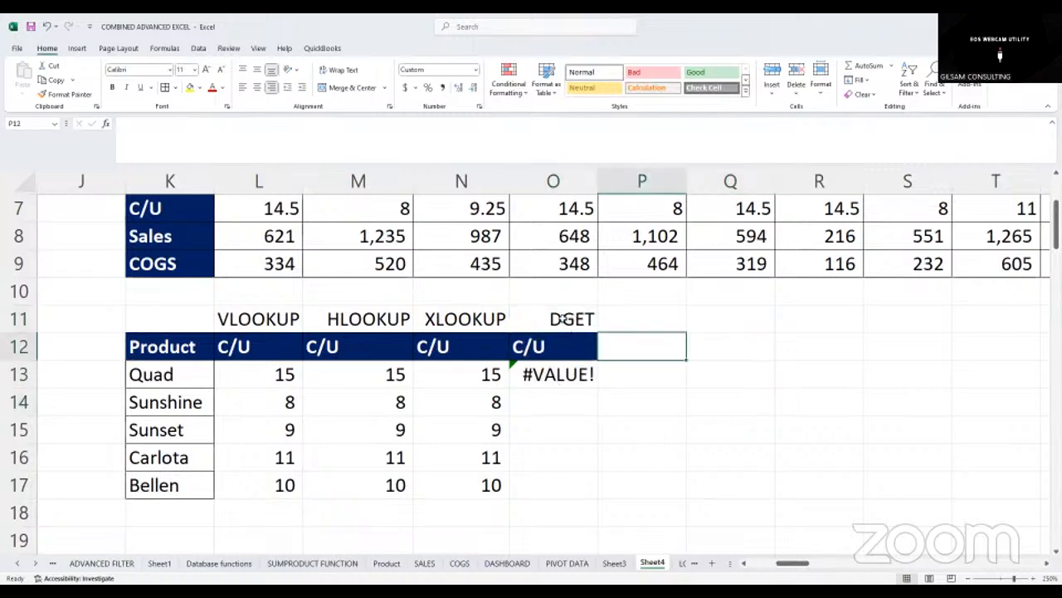
{"action": "left_click_drag", "start_coordinate": [565, 319], "coordinate": [569, 364]}
{"action": "left_click", "coordinate": [642, 374]}
{"action": "left_click", "coordinate": [552, 347]}
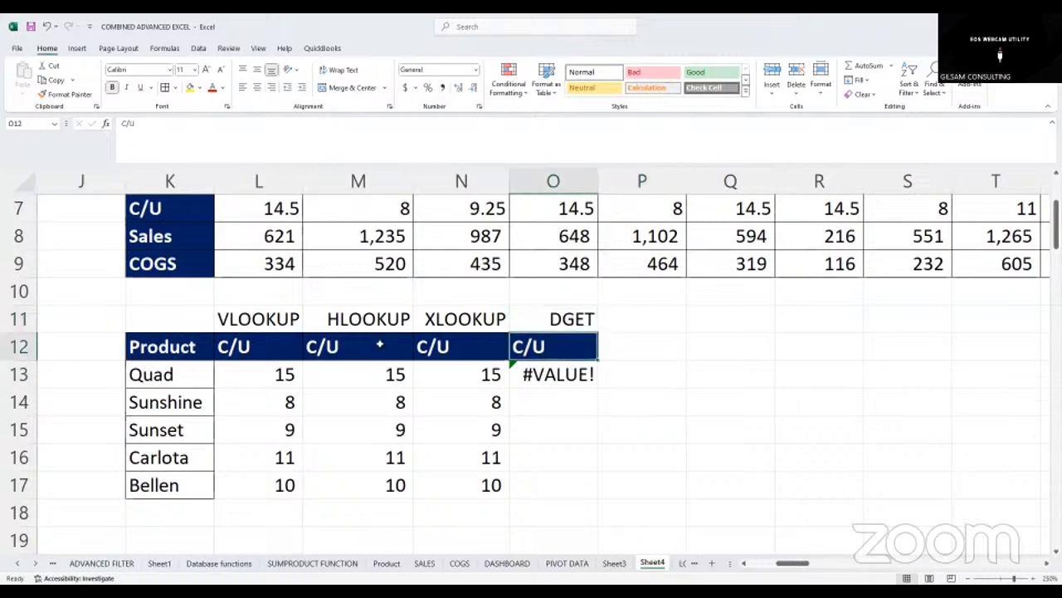
{"action": "left_click", "coordinate": [222, 347]}
{"action": "left_click", "coordinate": [448, 346]}
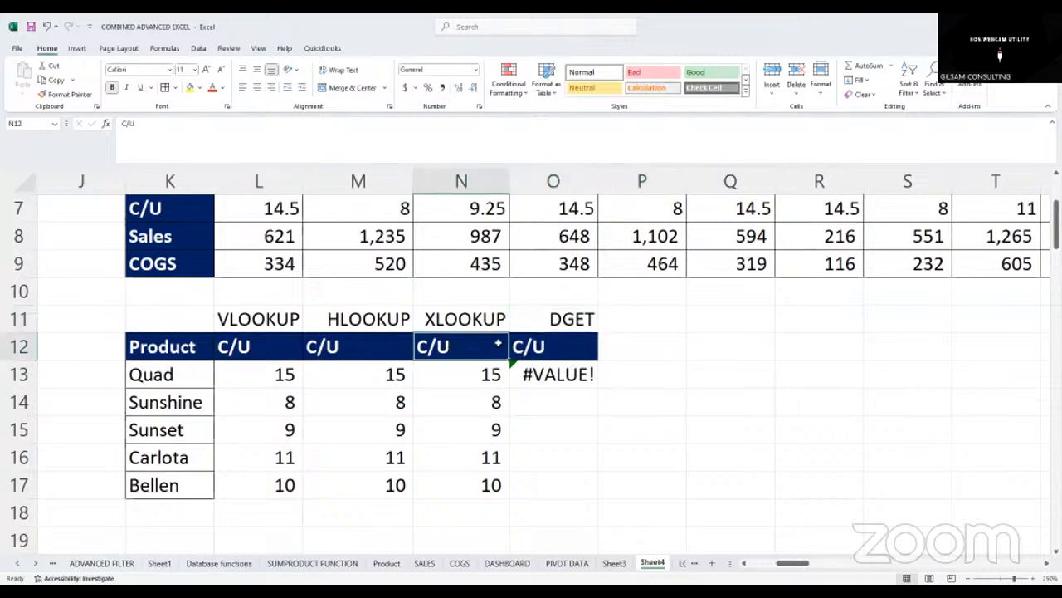
{"action": "left_click", "coordinate": [503, 346]}
{"action": "left_click_drag", "start_coordinate": [503, 346], "coordinate": [271, 342]}
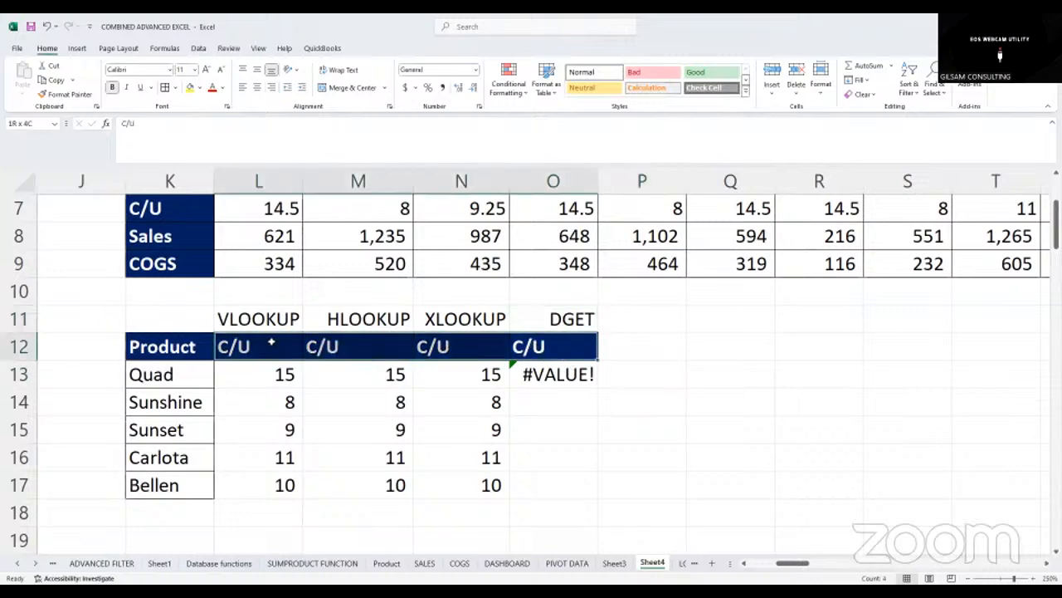
{"action": "left_click", "coordinate": [781, 362]}
{"action": "left_click", "coordinate": [541, 371]}
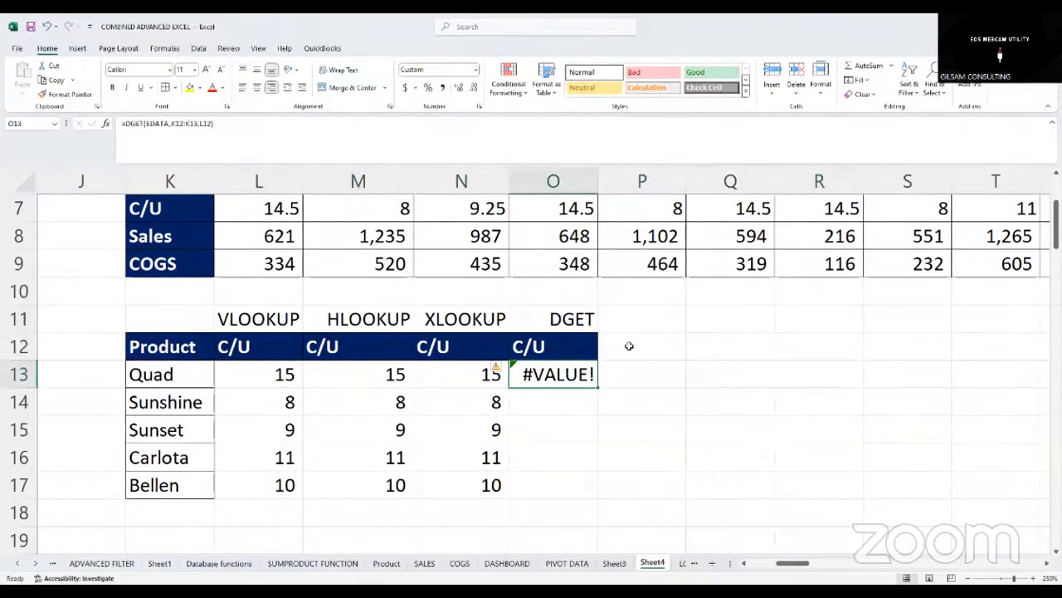
{"action": "left_click_drag", "start_coordinate": [223, 318], "coordinate": [465, 318]}
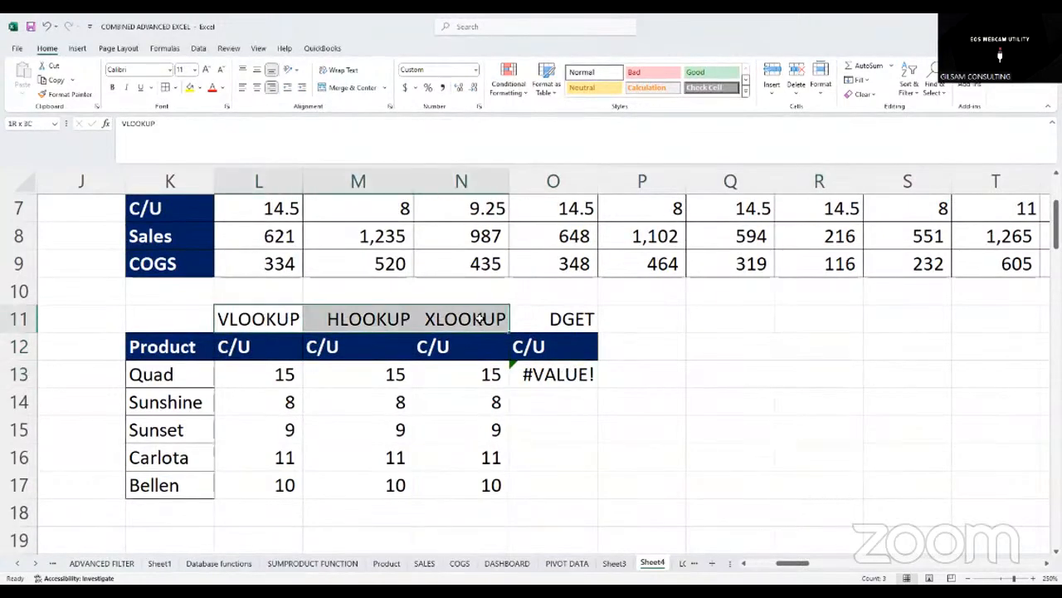
{"action": "left_click", "coordinate": [645, 448]}
{"action": "left_click", "coordinate": [561, 399]}
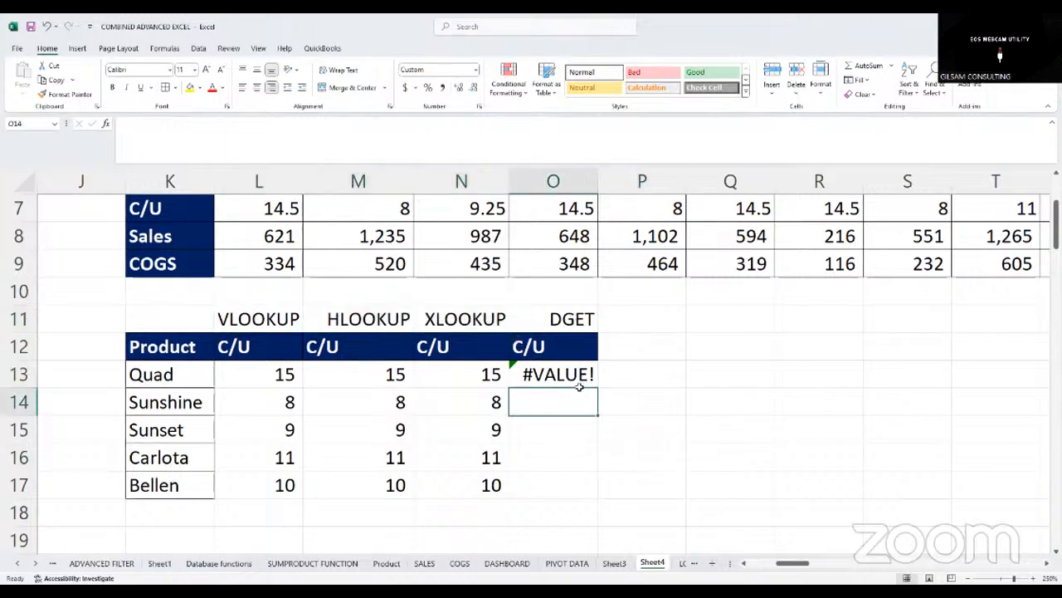
Clear the contents of the DGET column in O11:O17, including its headings and formula
{"action": "left_click_drag", "start_coordinate": [572, 319], "coordinate": [598, 498]}
{"action": "key", "text": "Delete"}
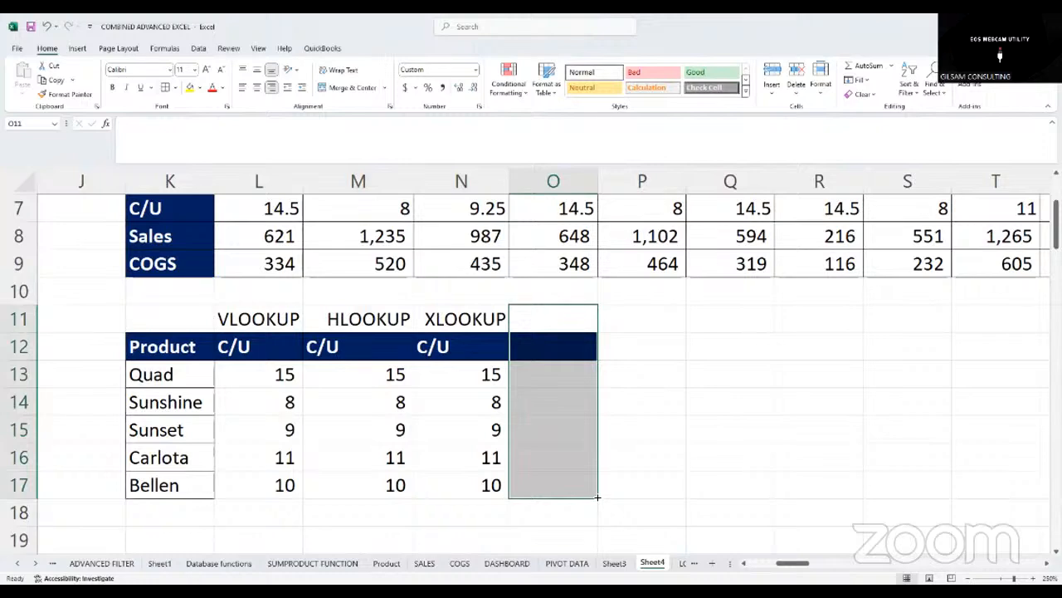
{"action": "left_click", "coordinate": [741, 423]}
Check the XLOOKUP formula for Quad in N13 and view the source data table
{"action": "left_click", "coordinate": [461, 365]}
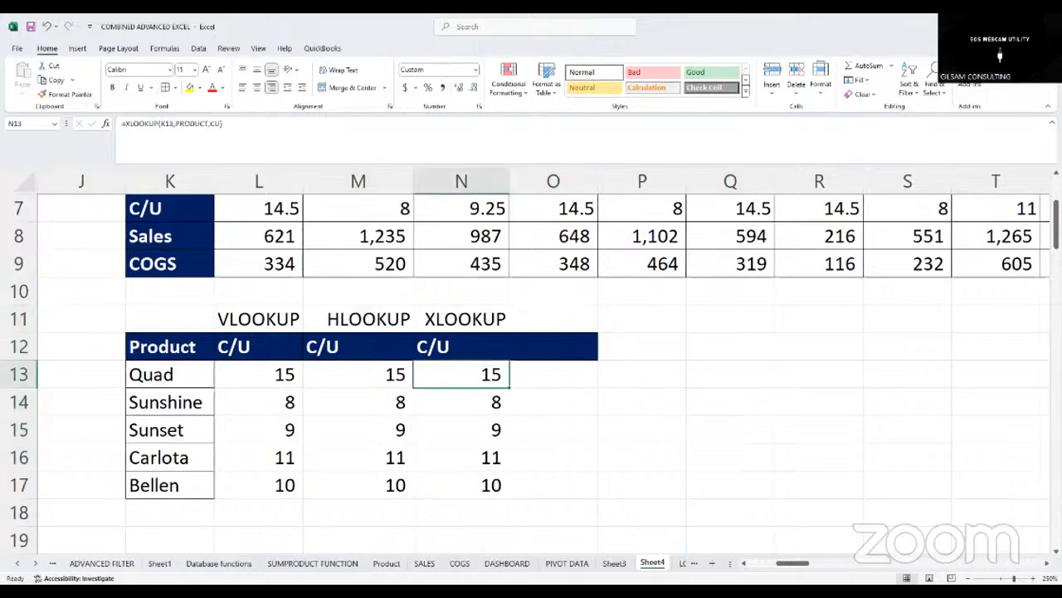
{"action": "scroll", "coordinate": [605, 457], "scroll_direction": "left", "scroll_amount": 4}
{"action": "scroll", "coordinate": [604, 457], "scroll_direction": "up", "scroll_amount": 2}
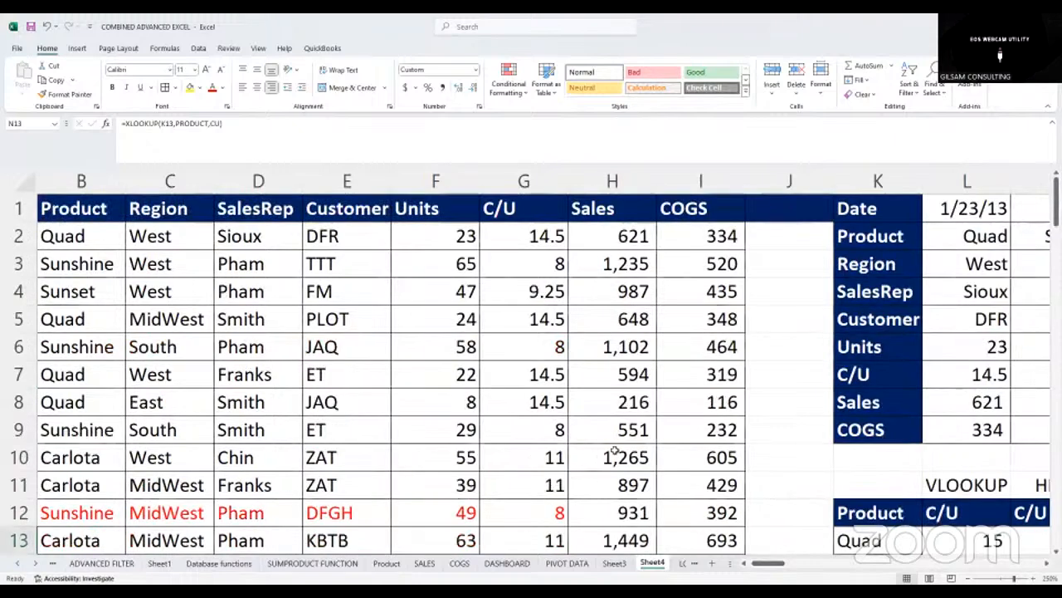
Review the Sales and COGS values in the source table, and the VLOOKUP, HLOOKUP and XLOOKUP headings above the lookup results
{"action": "left_click", "coordinate": [596, 213]}
{"action": "left_click", "coordinate": [619, 238]}
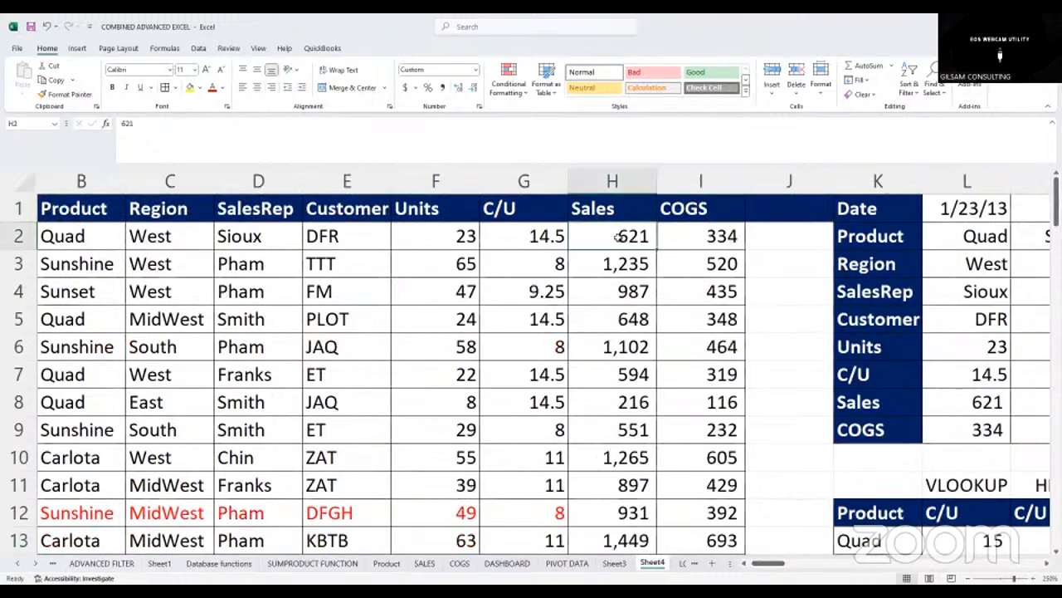
{"action": "left_click", "coordinate": [681, 234]}
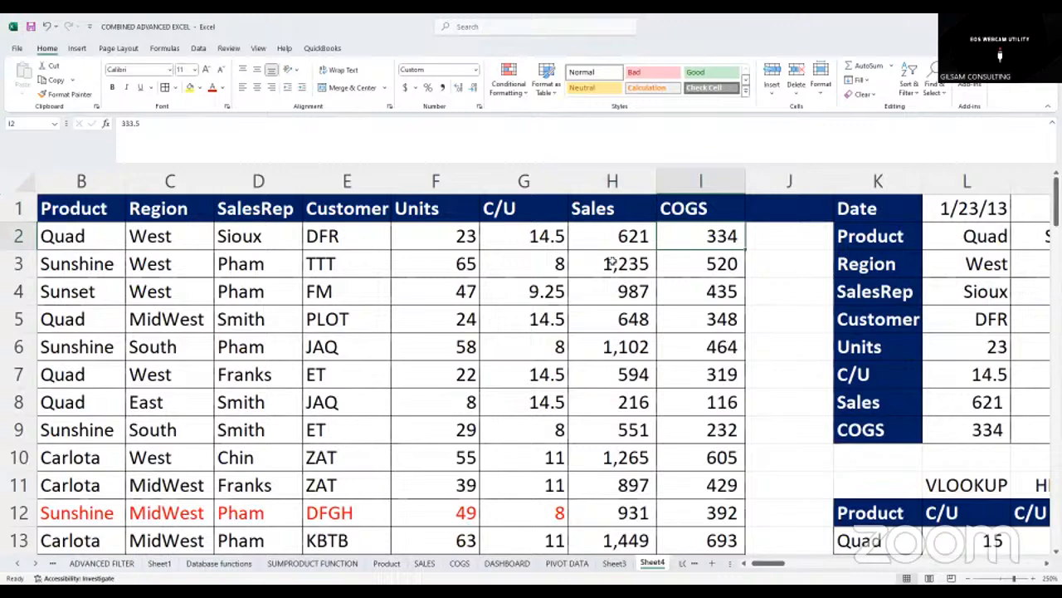
{"action": "left_click_drag", "start_coordinate": [768, 563], "coordinate": [798, 562]}
{"action": "scroll", "coordinate": [751, 518], "scroll_direction": "down", "scroll_amount": 2}
{"action": "left_click", "coordinate": [585, 384]}
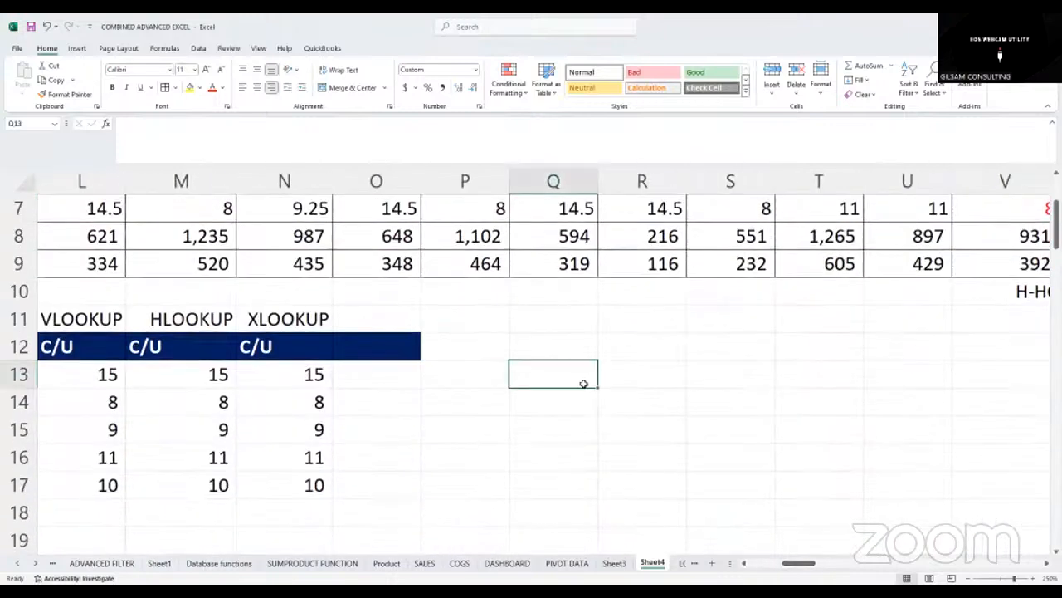
{"action": "left_click_drag", "start_coordinate": [797, 565], "coordinate": [791, 567]}
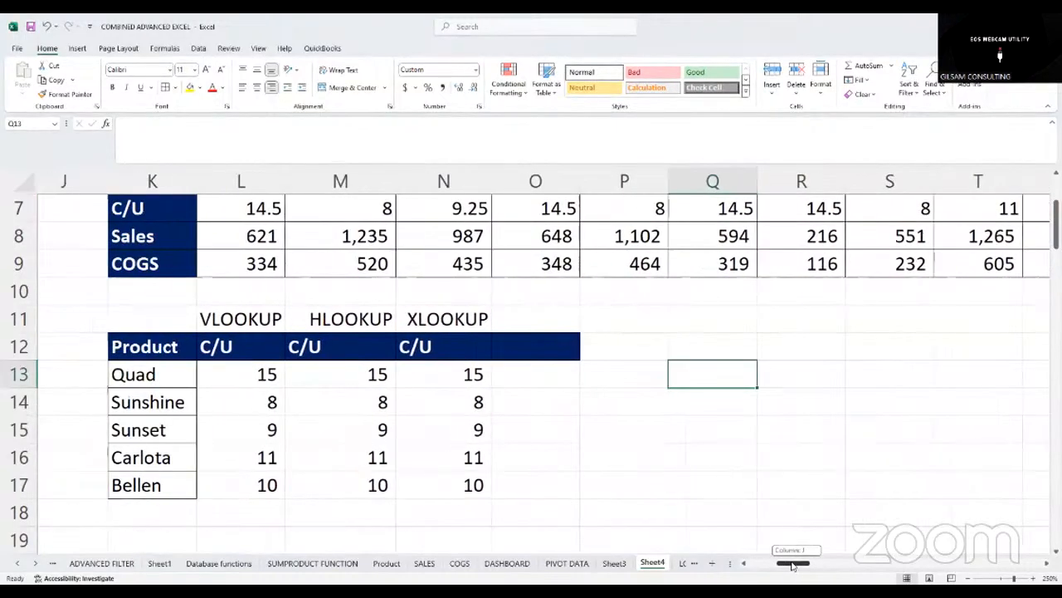
{"action": "left_click", "coordinate": [295, 319]}
{"action": "left_click_drag", "start_coordinate": [328, 315], "coordinate": [430, 322]}
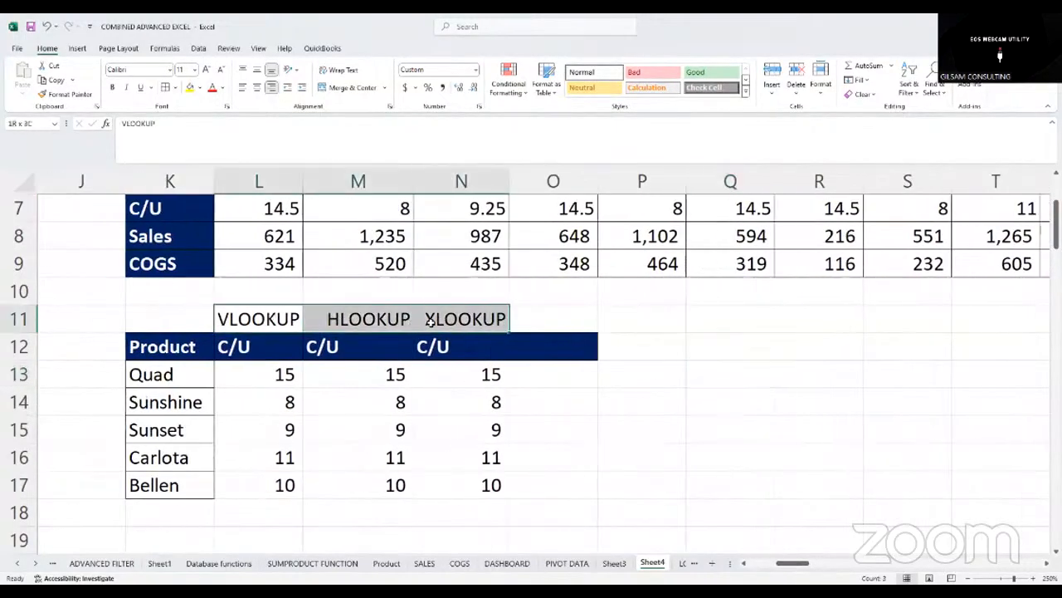
Enter the heading UNIQUES in P11, on the same row as the lookup method headings
{"action": "left_click", "coordinate": [641, 322]}
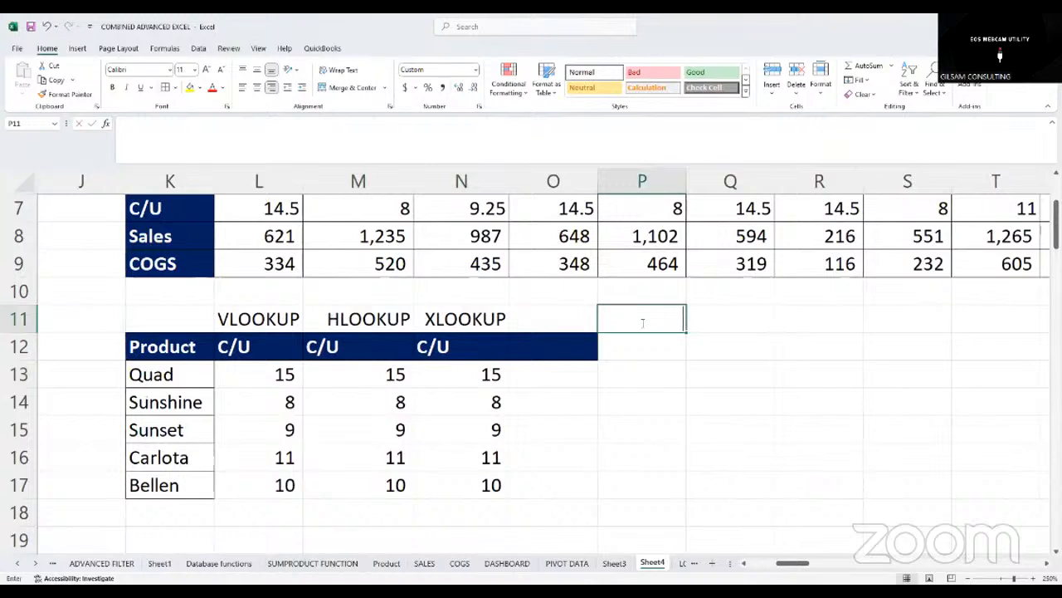
{"action": "type", "text": "UNIR"}
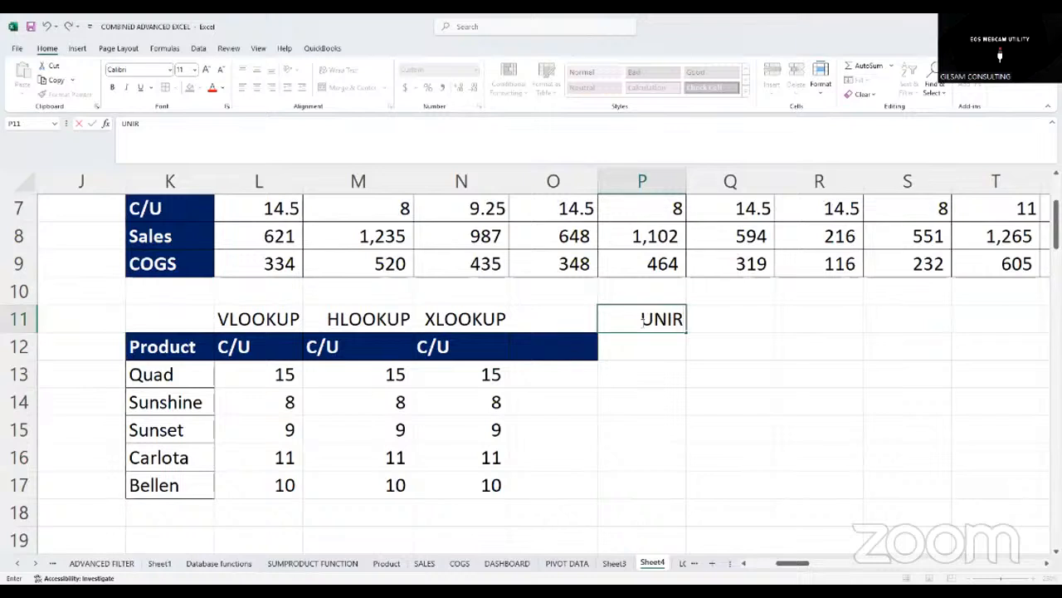
{"action": "key", "text": "BackSpace"}
{"action": "type", "text": "QUES"}
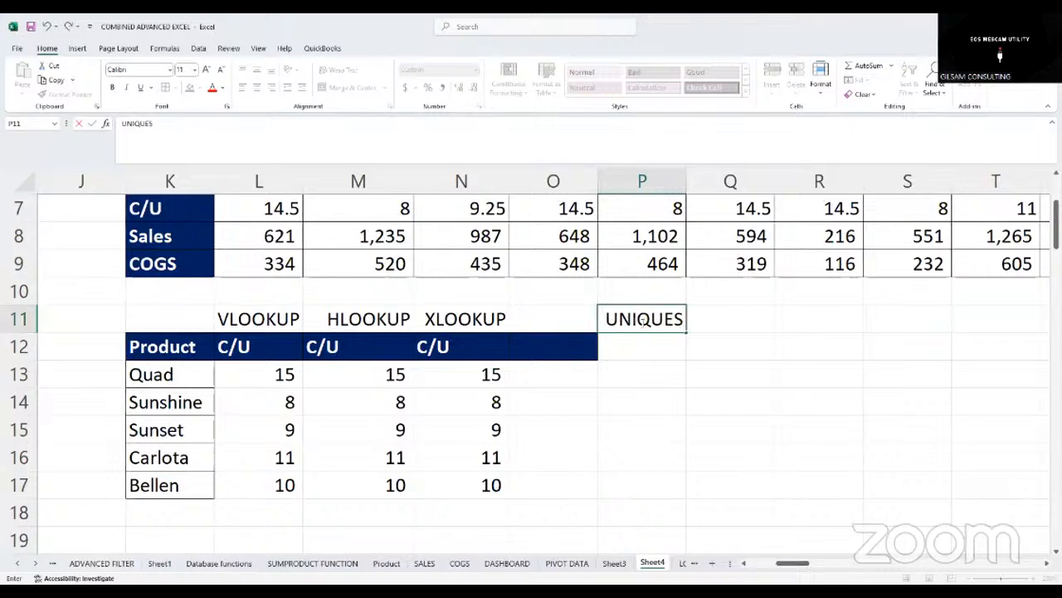
{"action": "left_click", "coordinate": [712, 405]}
Insert a new column between C/U and Sales in the source table and give it the header S.P
{"action": "left_click_drag", "start_coordinate": [274, 371], "coordinate": [467, 493]}
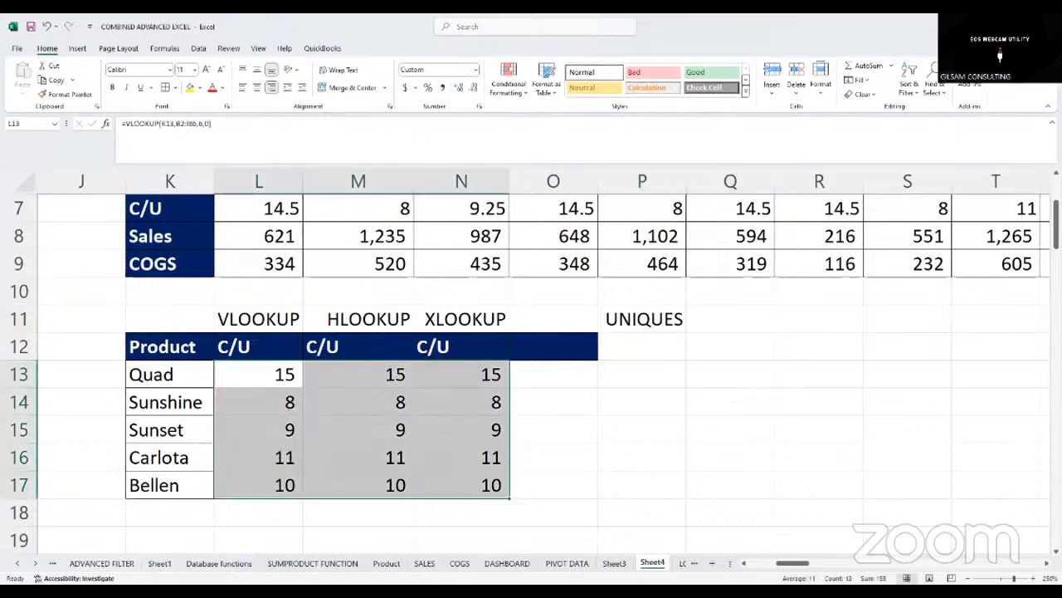
{"action": "left_click_drag", "start_coordinate": [789, 563], "coordinate": [758, 565]}
{"action": "scroll", "coordinate": [419, 427], "scroll_direction": "up", "scroll_amount": 2}
{"action": "left_click", "coordinate": [446, 237]}
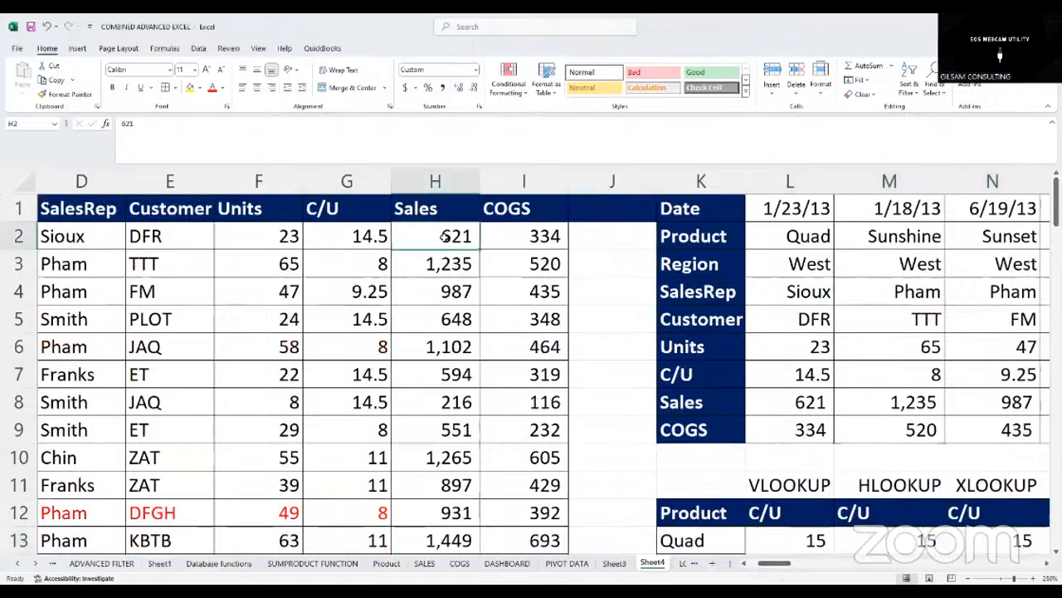
{"action": "left_click", "coordinate": [428, 183]}
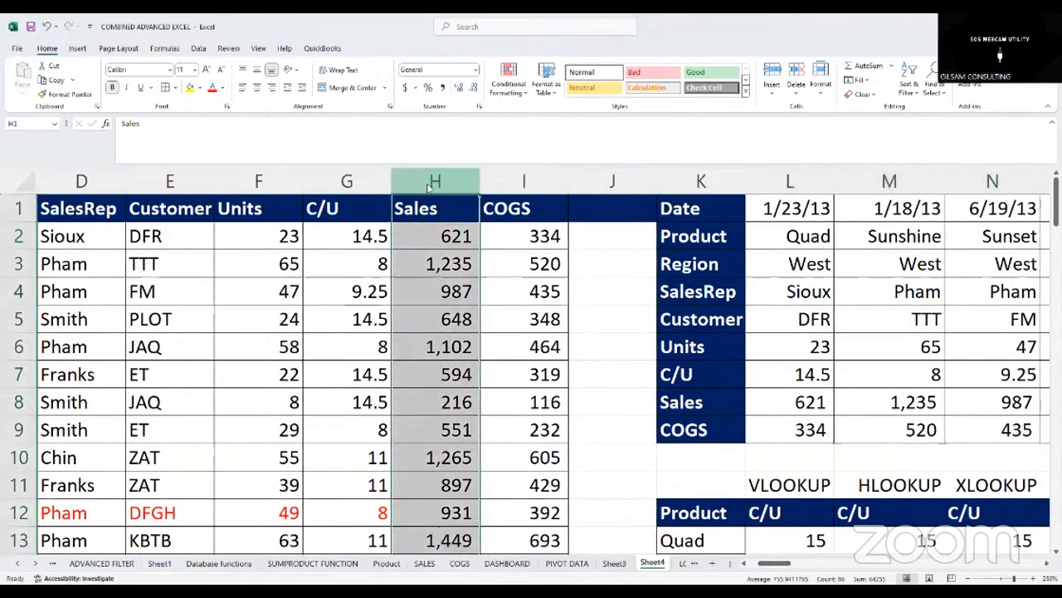
{"action": "right_click", "coordinate": [428, 188]}
{"action": "left_click", "coordinate": [461, 291]}
{"action": "type", "text": "S"}
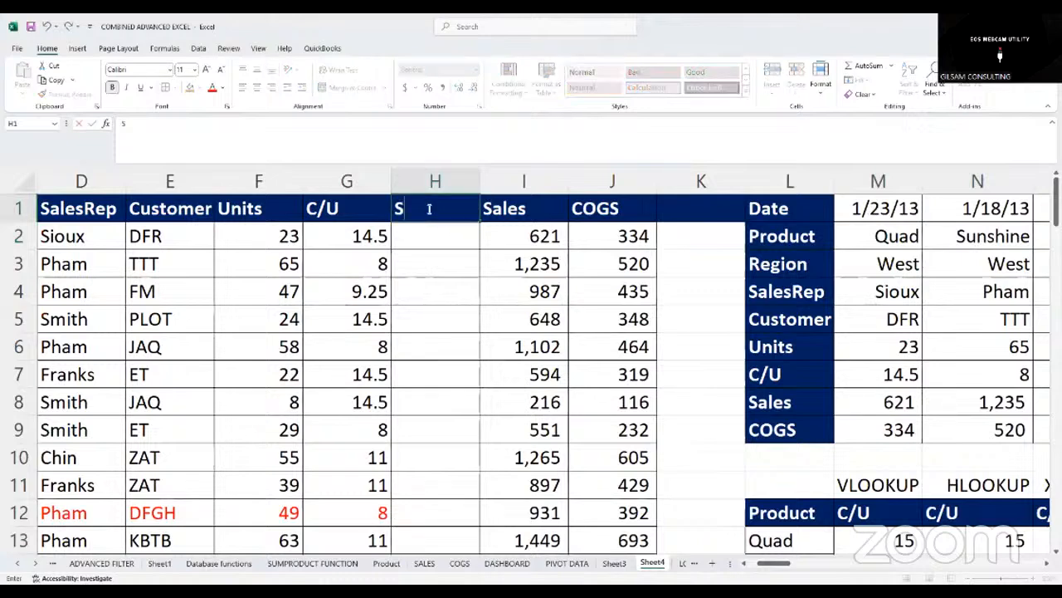
{"action": "type", "text": ".P"}
{"action": "key", "text": "Return"}
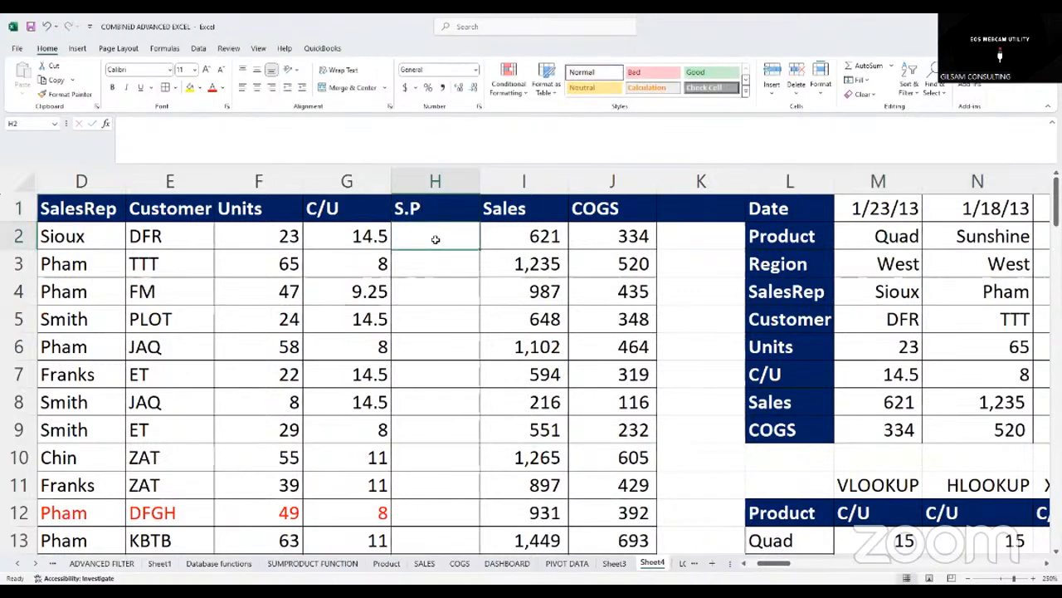
Calculate S.P in H2 as Sales divided by Units with =I2/F2, and fill the formula down the whole column
{"action": "type", "text": "="}
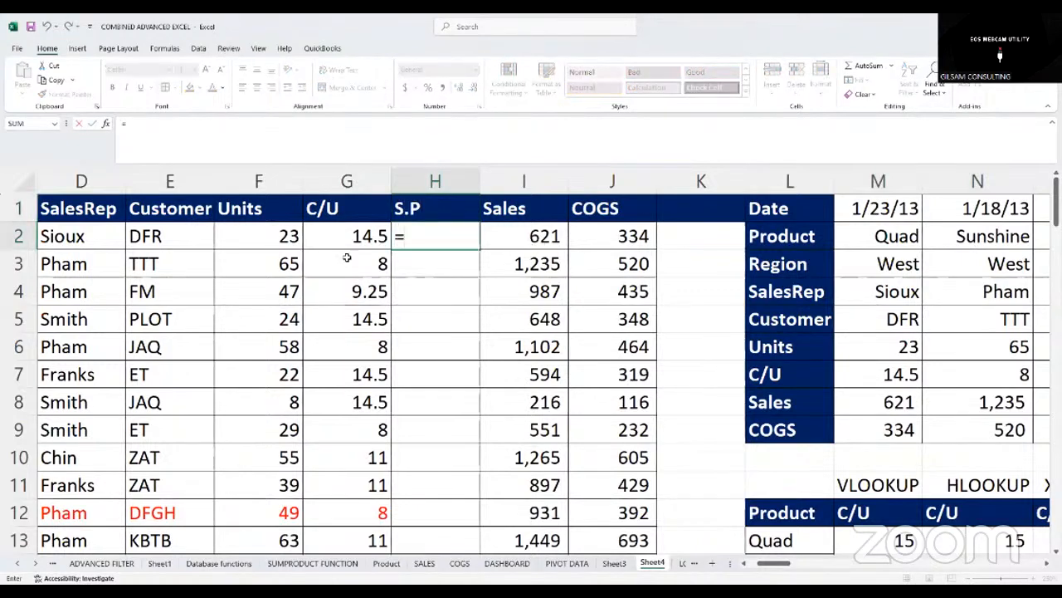
{"action": "left_click", "coordinate": [529, 236]}
{"action": "type", "text": "/"}
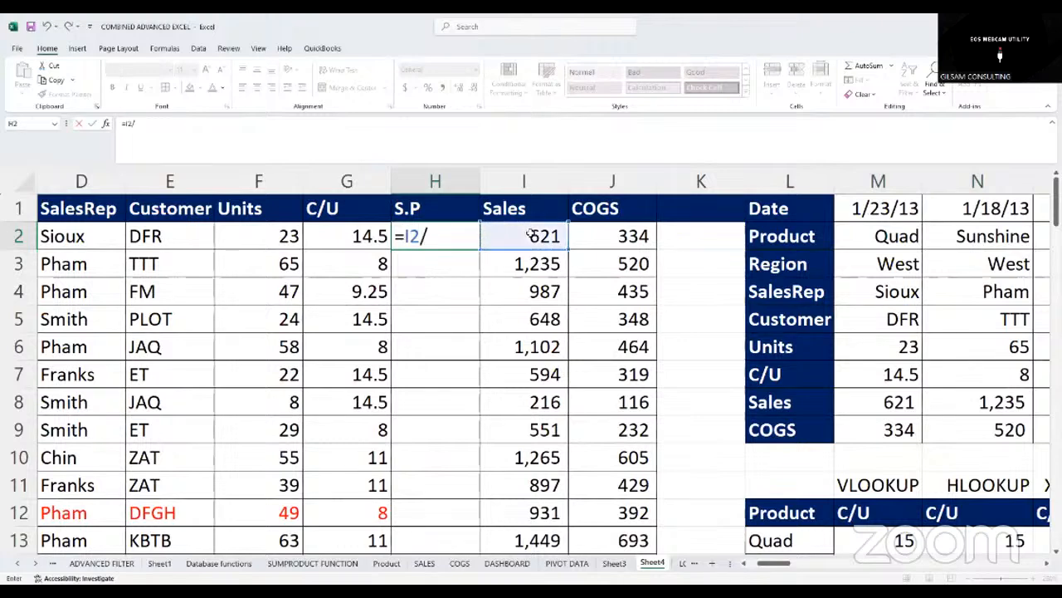
{"action": "left_click", "coordinate": [281, 232]}
{"action": "key", "text": "Return"}
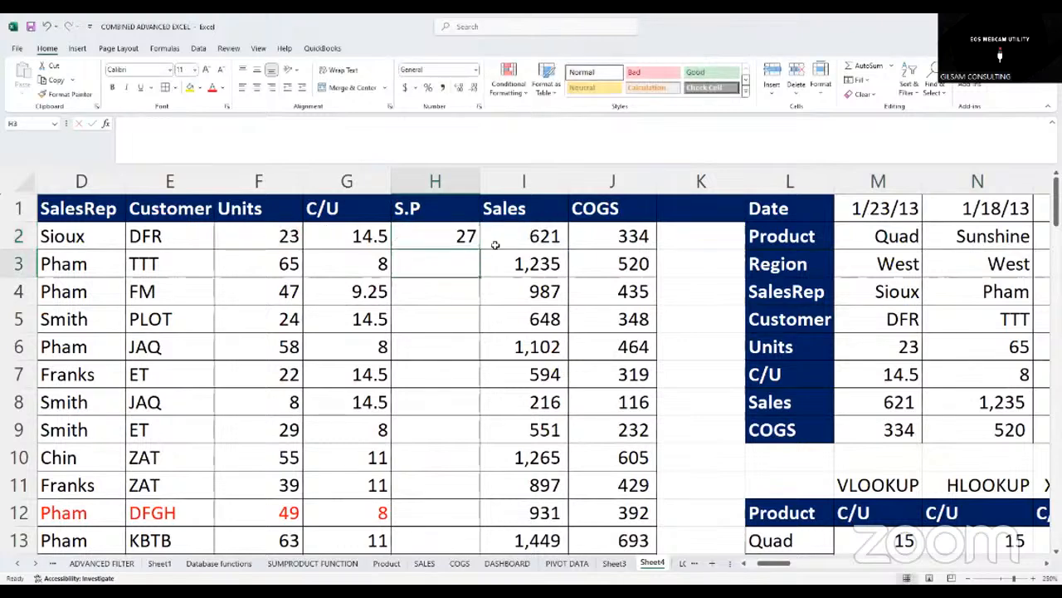
{"action": "left_click", "coordinate": [469, 244]}
{"action": "double_click", "coordinate": [479, 250]}
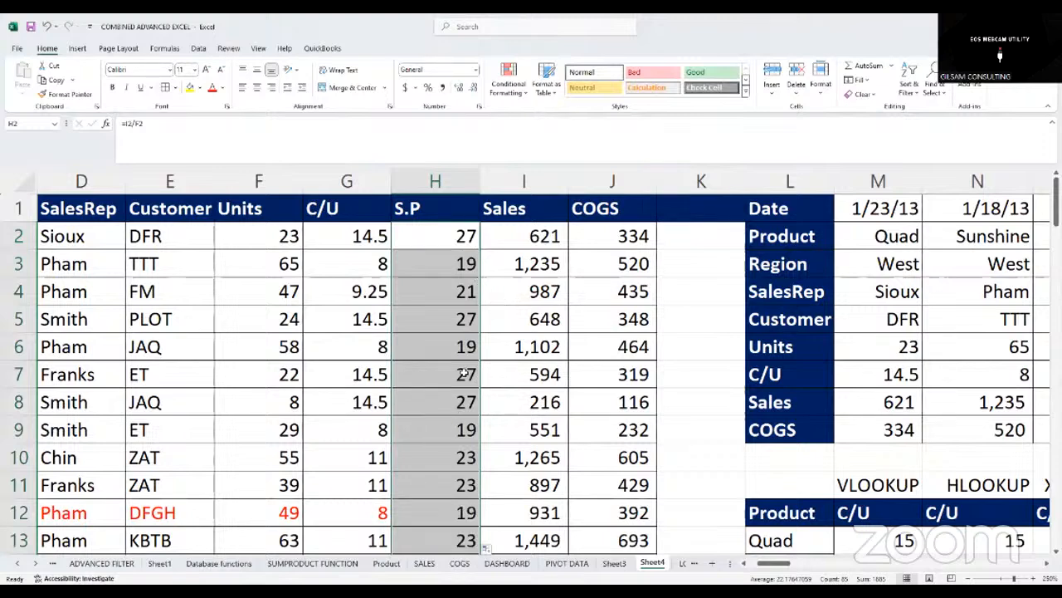
Check the filled S.P values against the C/U and Units in the upper rows, such as rows 3, 6 and 9
{"action": "left_click", "coordinate": [456, 267]}
{"action": "left_click", "coordinate": [320, 274]}
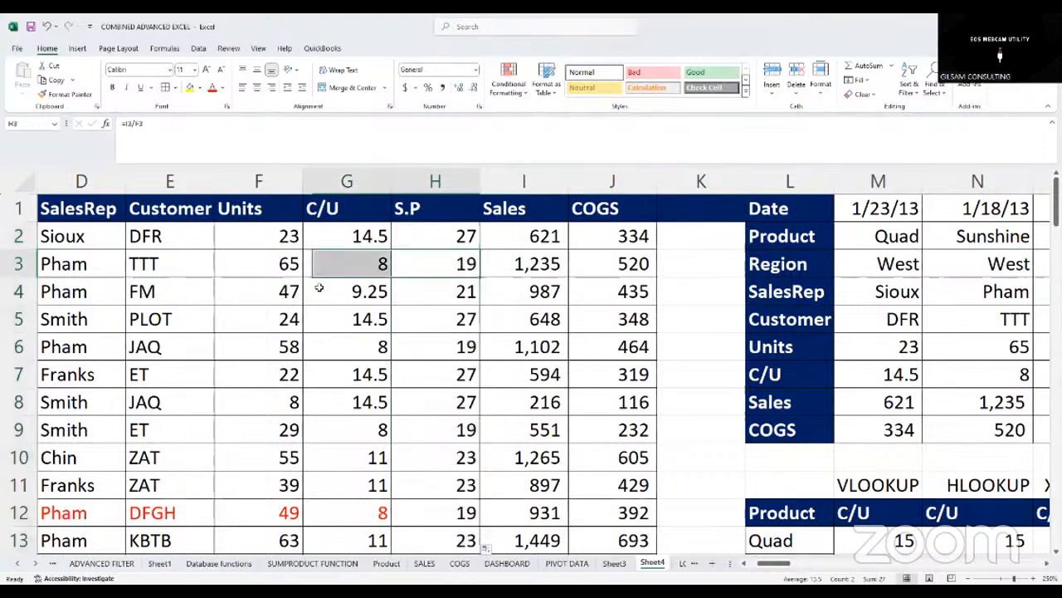
{"action": "left_click_drag", "start_coordinate": [319, 287], "coordinate": [145, 259]}
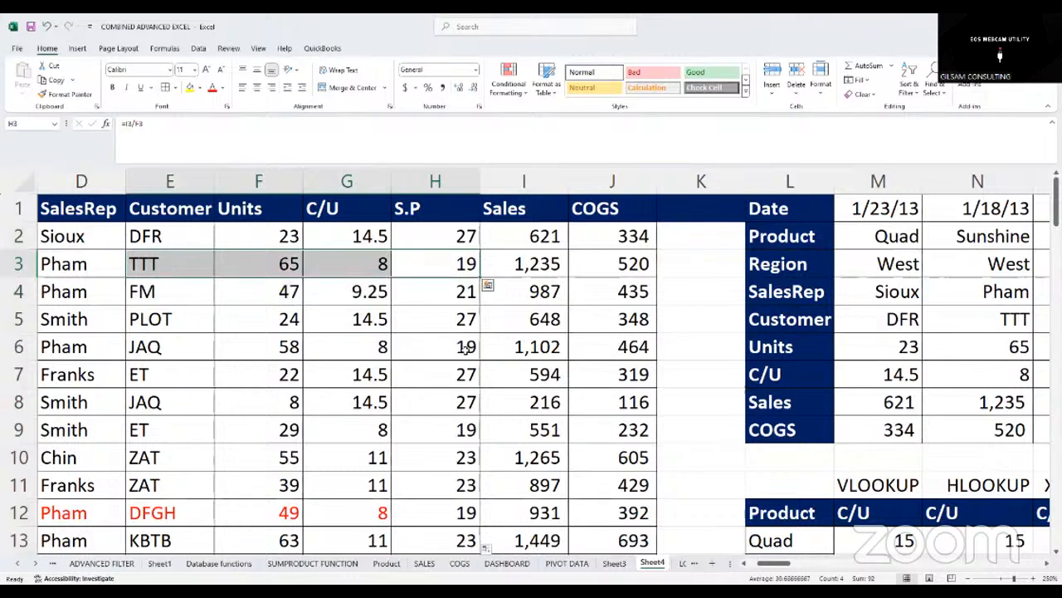
{"action": "left_click_drag", "start_coordinate": [440, 347], "coordinate": [282, 345]}
{"action": "left_click", "coordinate": [433, 437]}
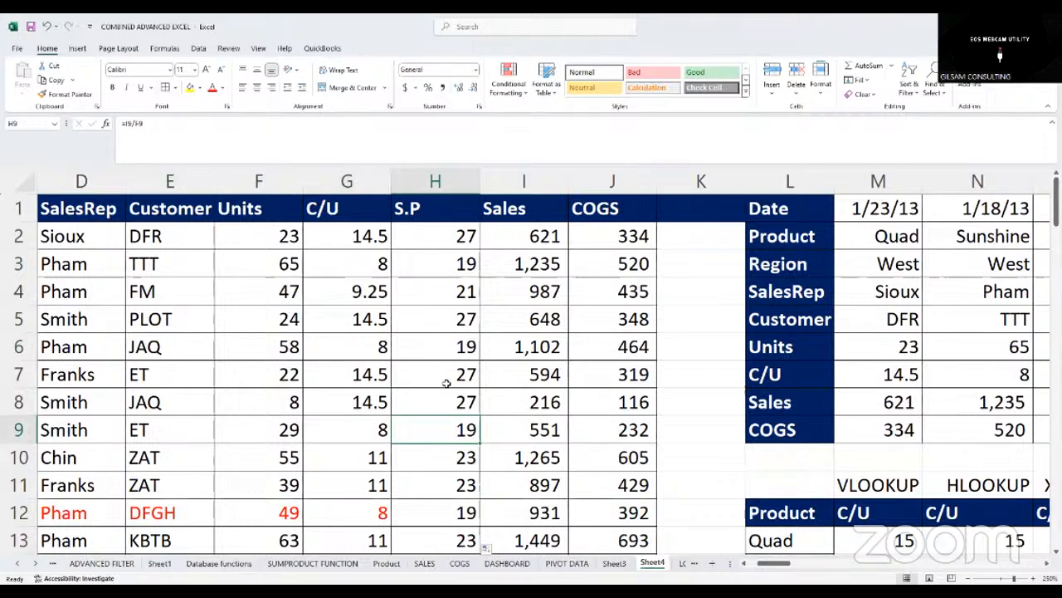
{"action": "left_click", "coordinate": [469, 325]}
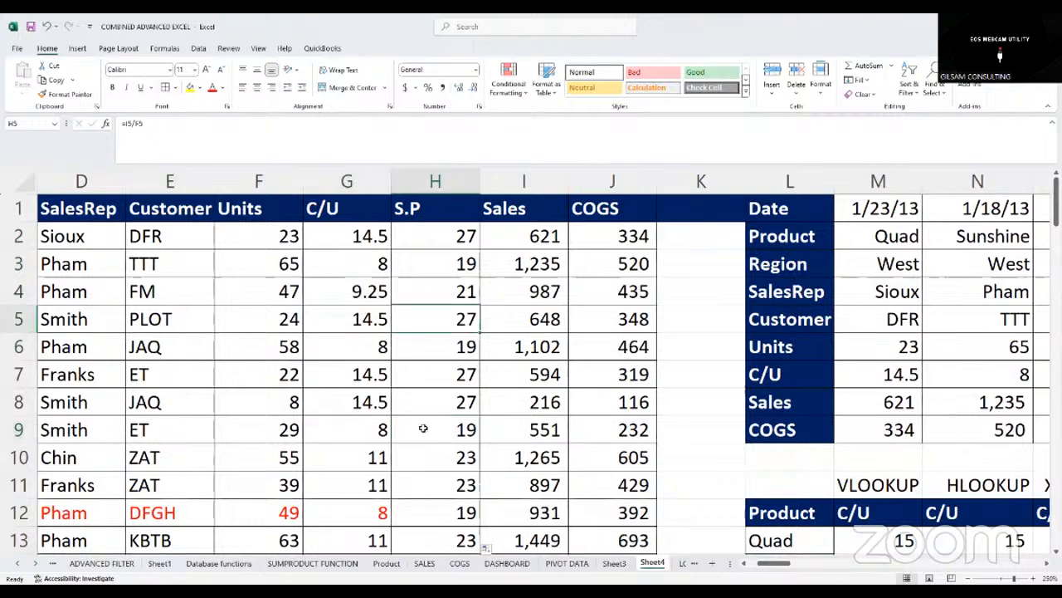
Compare the sales rep, C/U and S.P values in rows 8 and 9 with those of the records above
{"action": "left_click_drag", "start_coordinate": [76, 402], "coordinate": [435, 425]}
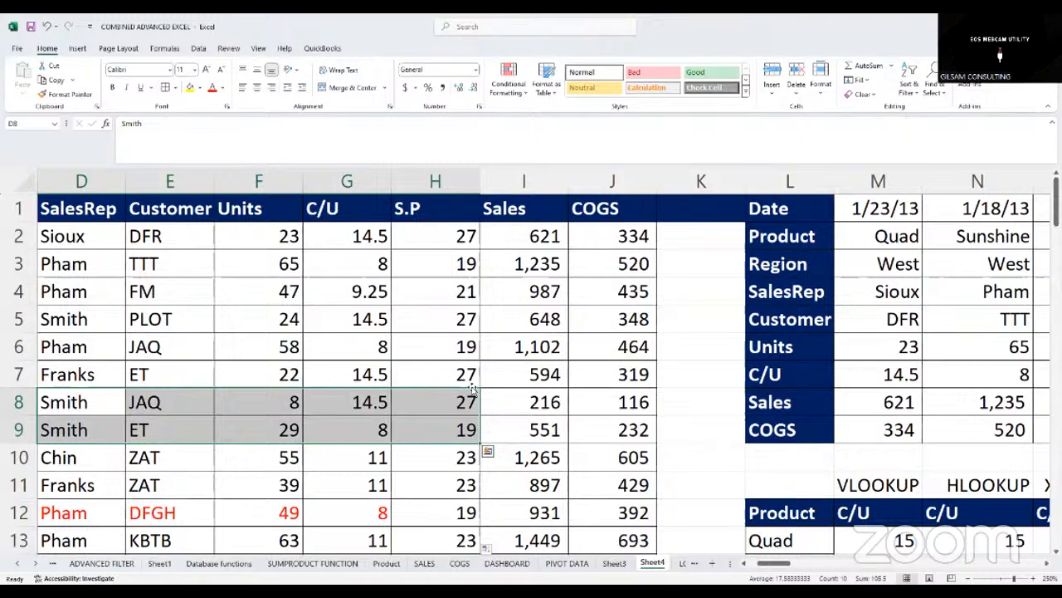
{"action": "left_click", "coordinate": [69, 405]}
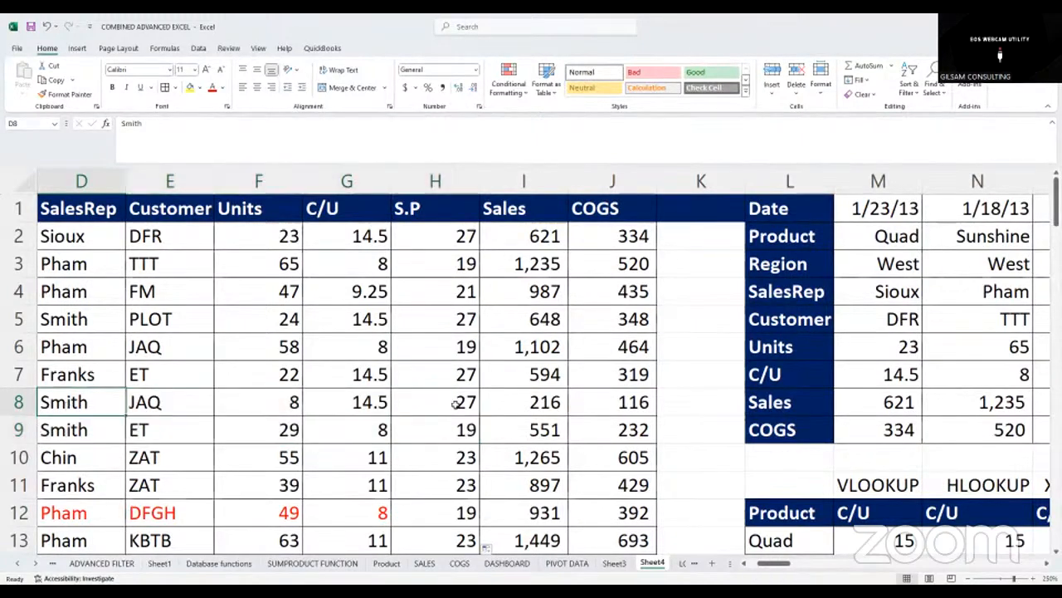
{"action": "left_click", "coordinate": [449, 405]}
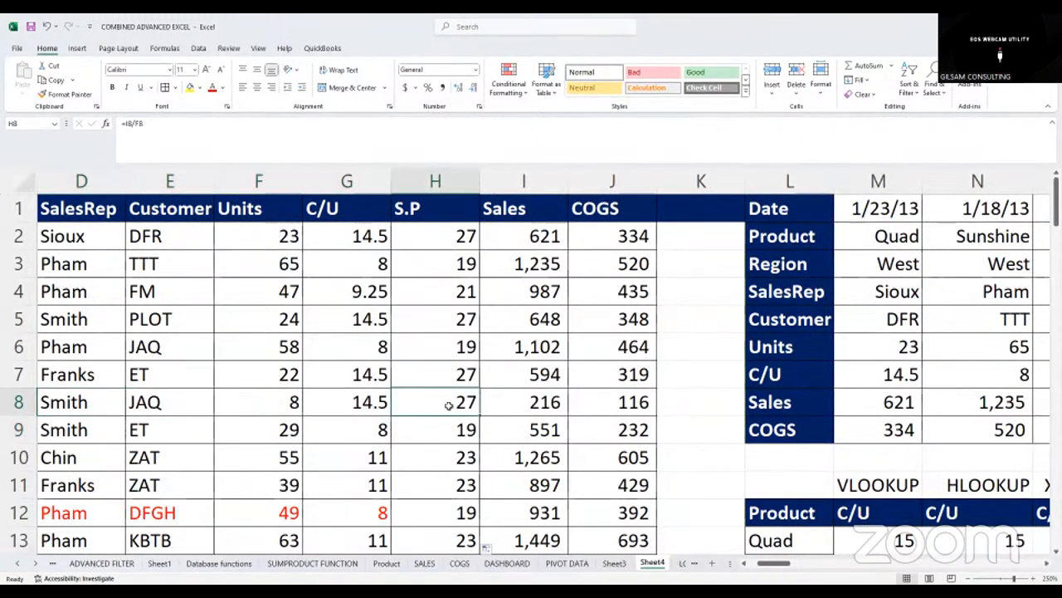
{"action": "left_click", "coordinate": [100, 430]}
{"action": "left_click", "coordinate": [434, 425]}
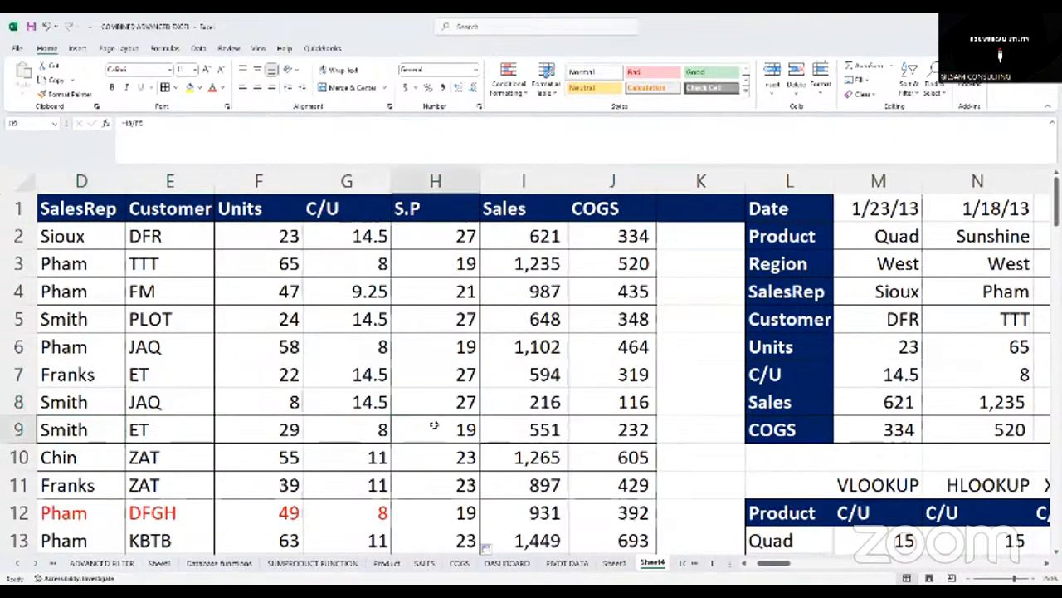
{"action": "mouse_move", "coordinate": [448, 405]}
{"action": "left_mouse_down"}
{"action": "mouse_move", "coordinate": [431, 425]}
{"action": "mouse_move", "coordinate": [132, 428]}
{"action": "left_mouse_up"}
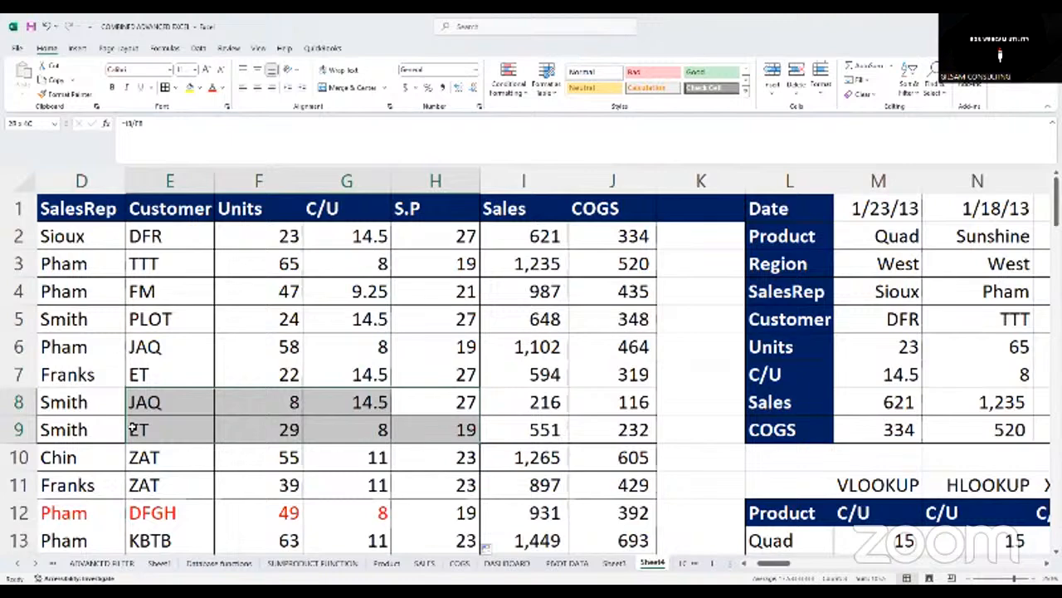
{"action": "left_click", "coordinate": [415, 319]}
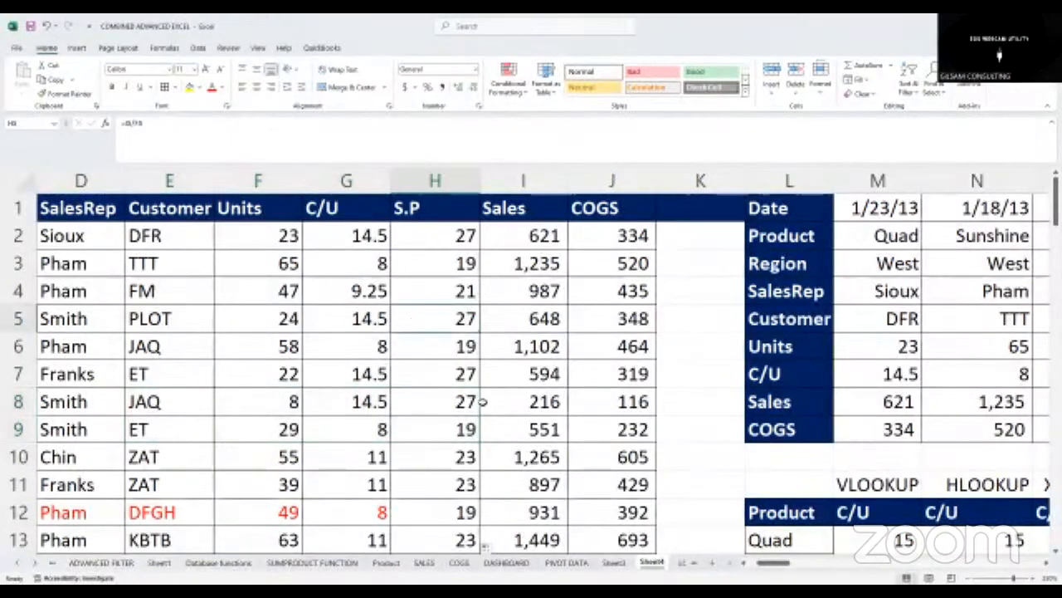
{"action": "mouse_move", "coordinate": [457, 375]}
{"action": "left_mouse_down"}
{"action": "mouse_move", "coordinate": [336, 403]}
{"action": "mouse_move", "coordinate": [201, 393]}
{"action": "left_mouse_up"}
{"action": "left_click", "coordinate": [462, 429]}
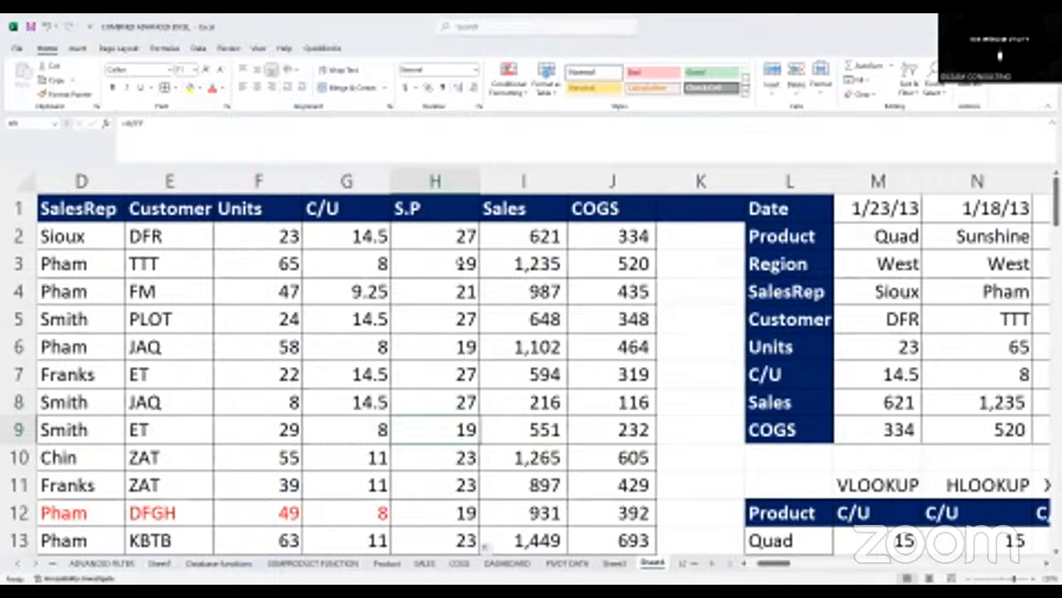
{"action": "left_click_drag", "start_coordinate": [258, 236], "coordinate": [346, 236]}
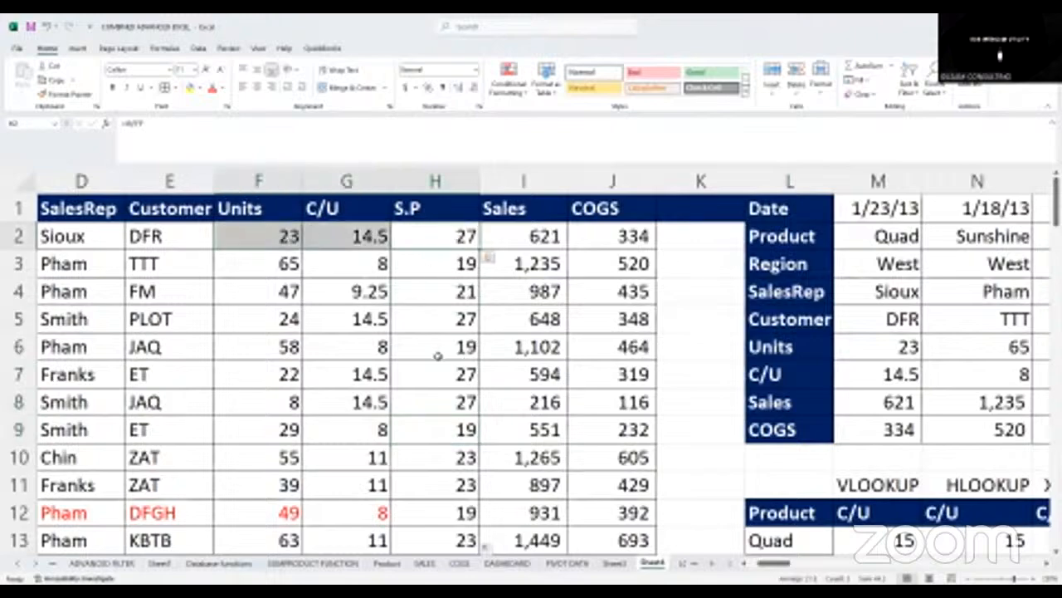
Compare S.P with C/U in rows 46 to 51 of the source table, and return to the product lookup table
{"action": "scroll", "coordinate": [439, 354], "scroll_direction": "down", "scroll_amount": 12}
{"action": "scroll", "coordinate": [478, 401], "scroll_direction": "down", "scroll_amount": 1}
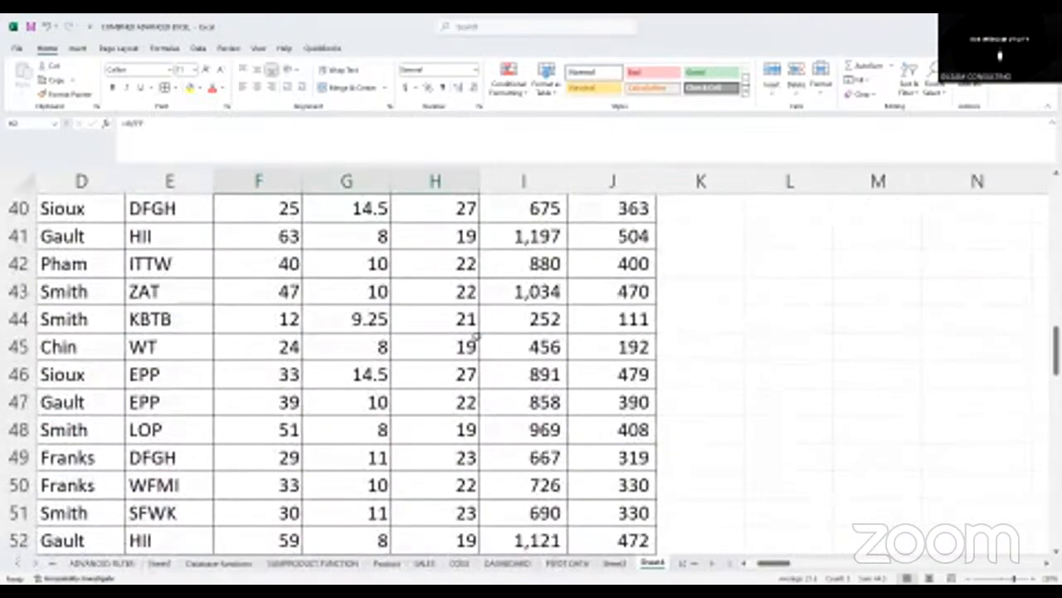
{"action": "left_click", "coordinate": [467, 374]}
{"action": "left_click_drag", "start_coordinate": [467, 375], "coordinate": [340, 378]}
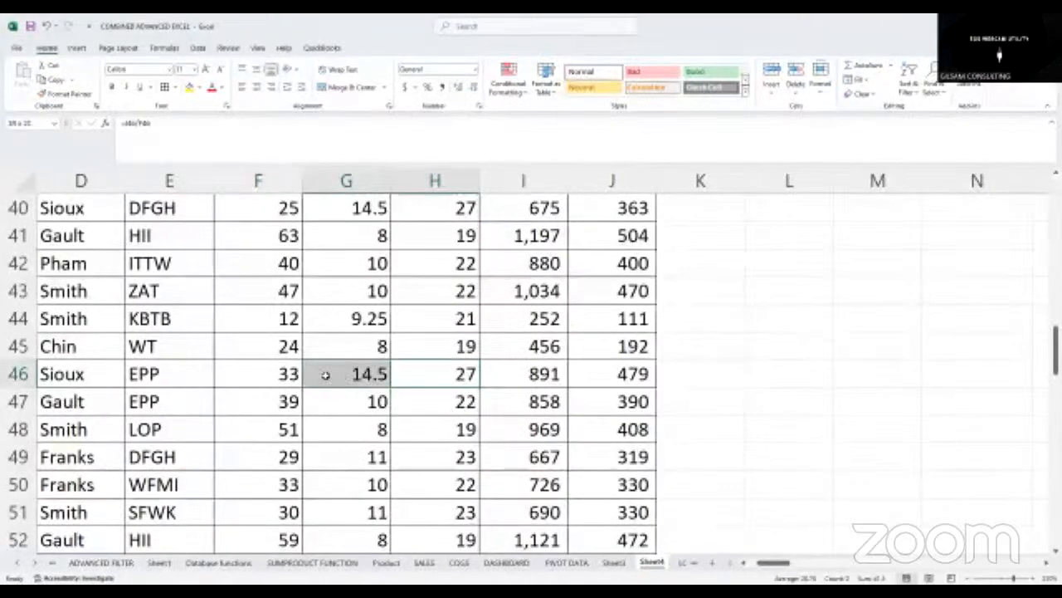
{"action": "left_click", "coordinate": [429, 423]}
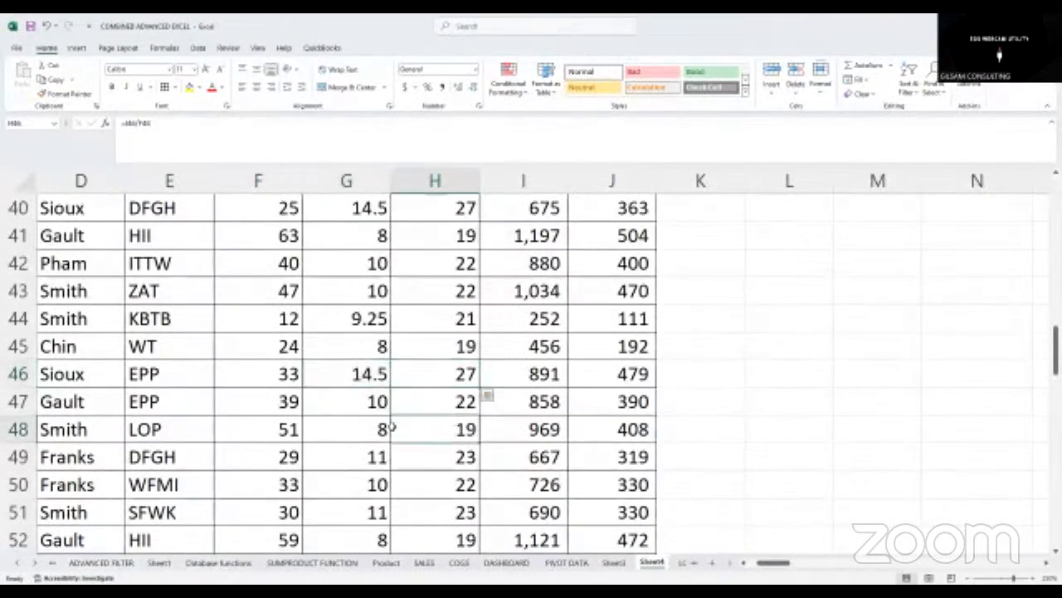
{"action": "left_click", "coordinate": [469, 508]}
{"action": "left_click_drag", "start_coordinate": [469, 508], "coordinate": [386, 510]}
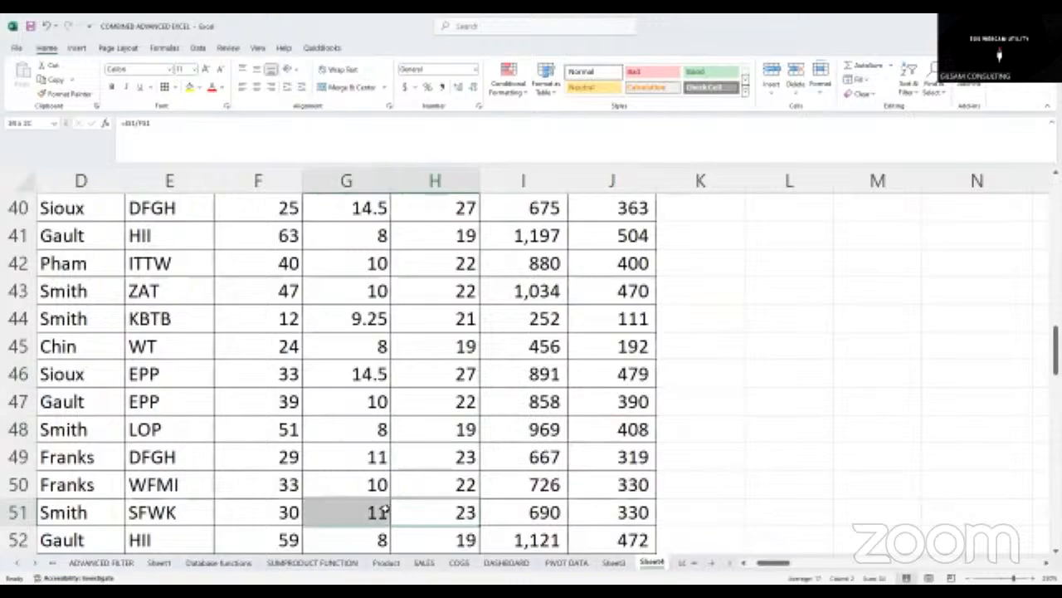
{"action": "scroll", "coordinate": [763, 406], "scroll_direction": "up", "scroll_amount": 11}
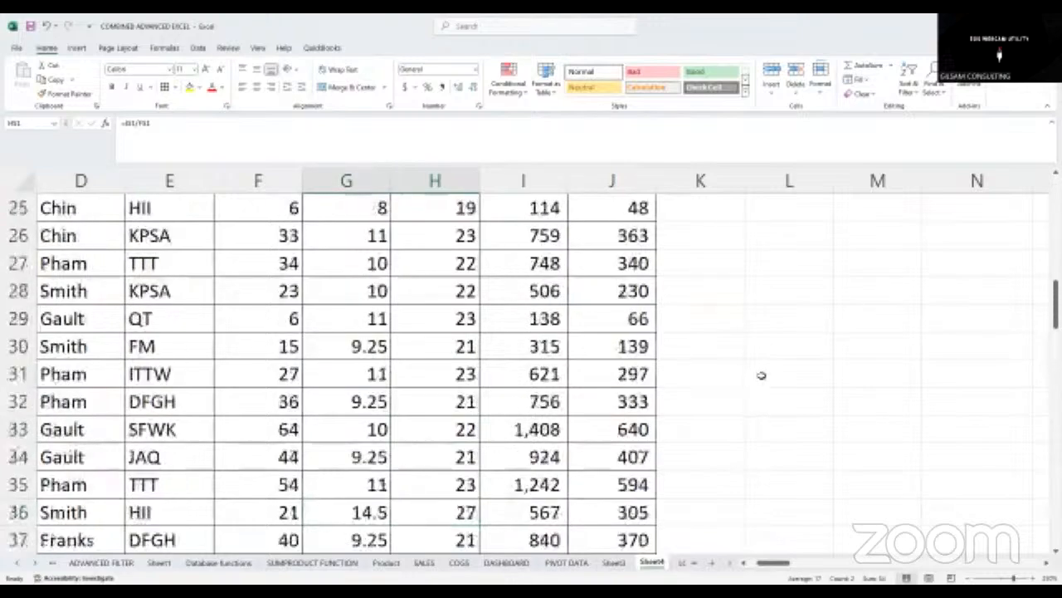
{"action": "mouse_move", "coordinate": [771, 563]}
{"action": "left_mouse_down"}
{"action": "mouse_move", "coordinate": [796, 564]}
{"action": "mouse_move", "coordinate": [785, 564]}
{"action": "left_mouse_up"}
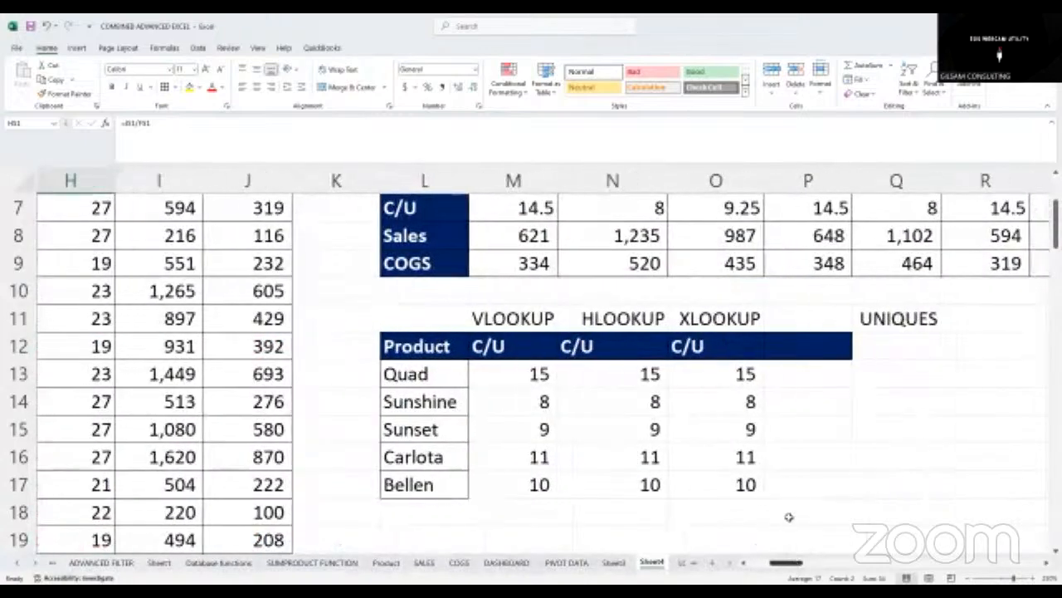
Add the header SP in P12, next to the XLOOKUP C/U column of the product lookup table
{"action": "left_click", "coordinate": [726, 371]}
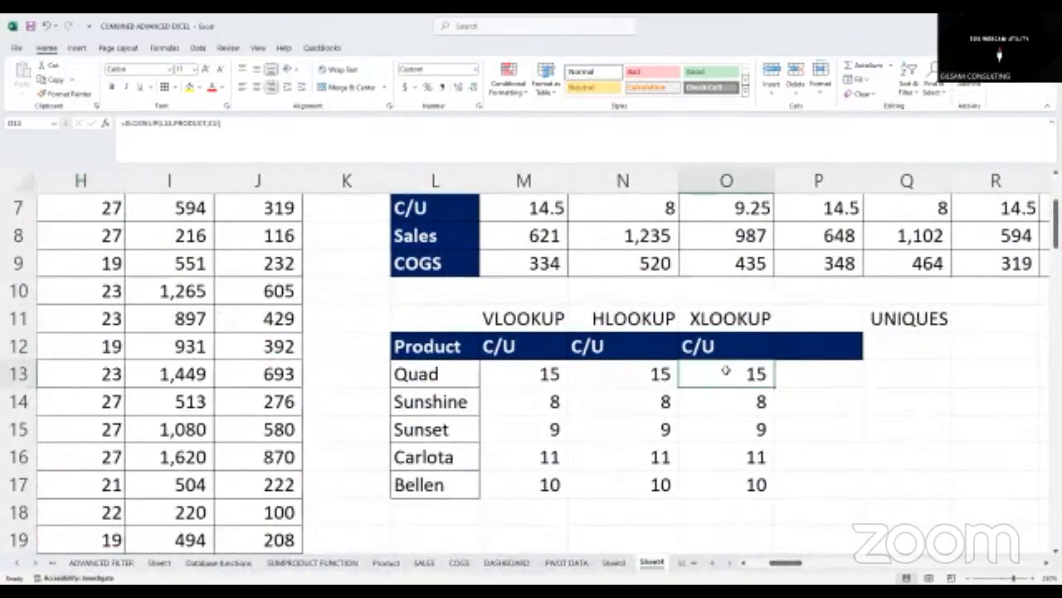
{"action": "left_click", "coordinate": [799, 354]}
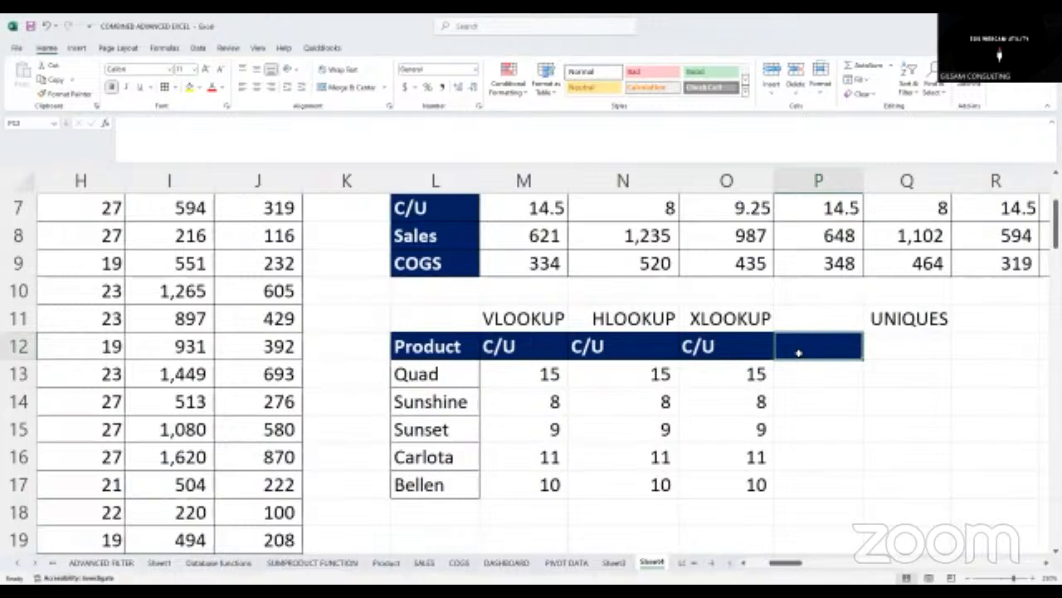
{"action": "type", "text": "S"}
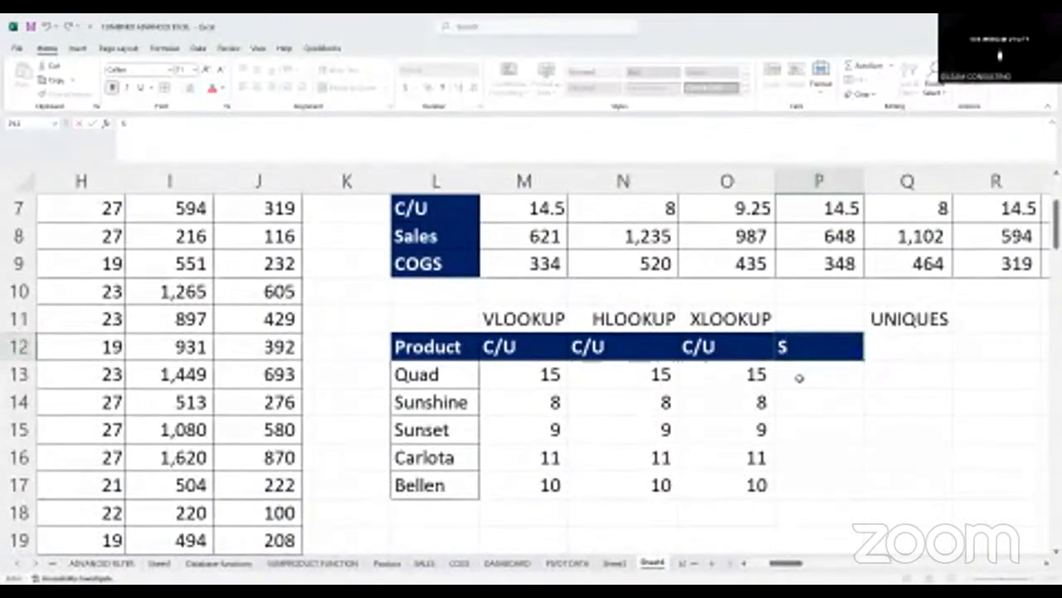
{"action": "type", "text": "P"}
{"action": "key", "text": "Return"}
Try to reuse the Quad VLOOKUP formula from M13 in P13, and inspect the references in the pasted formula
{"action": "left_click", "coordinate": [529, 375]}
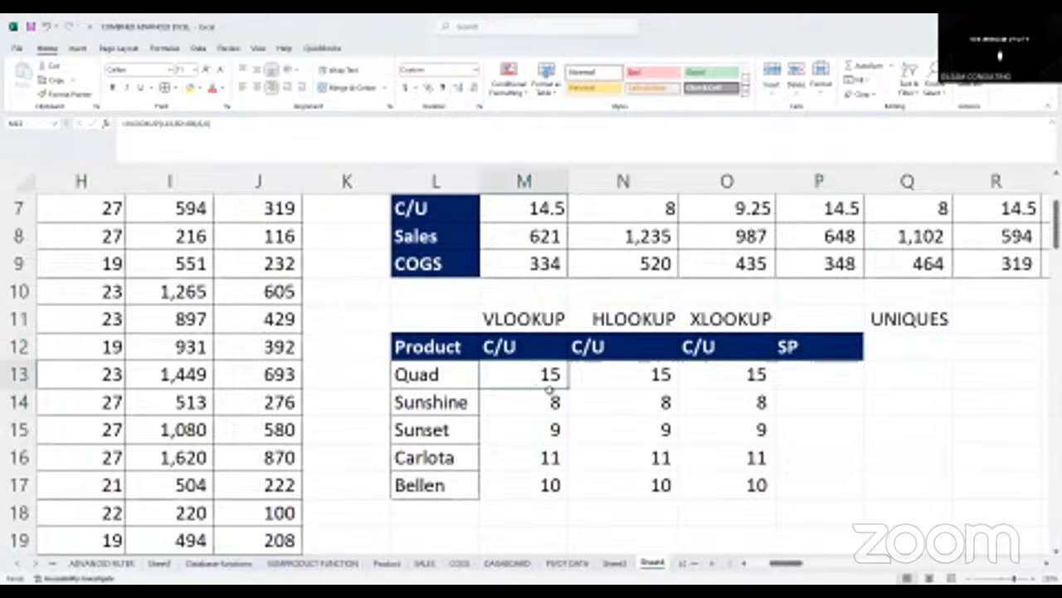
{"action": "key", "text": "ctrl+c"}
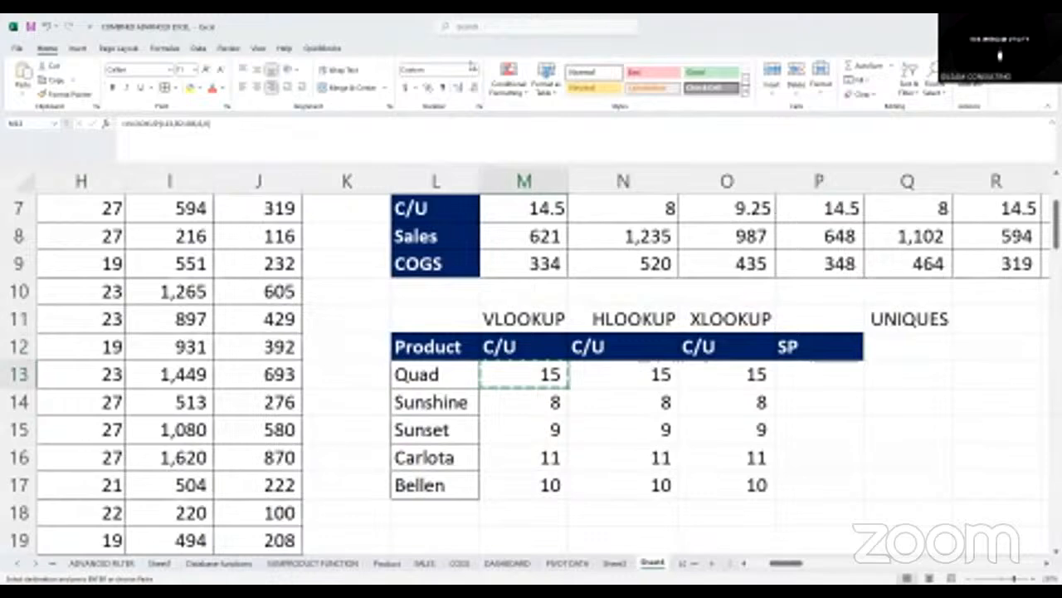
{"action": "left_click", "coordinate": [806, 372]}
{"action": "key", "text": "ctrl+v"}
{"action": "key", "text": "Down"}
{"action": "key", "text": "Down"}
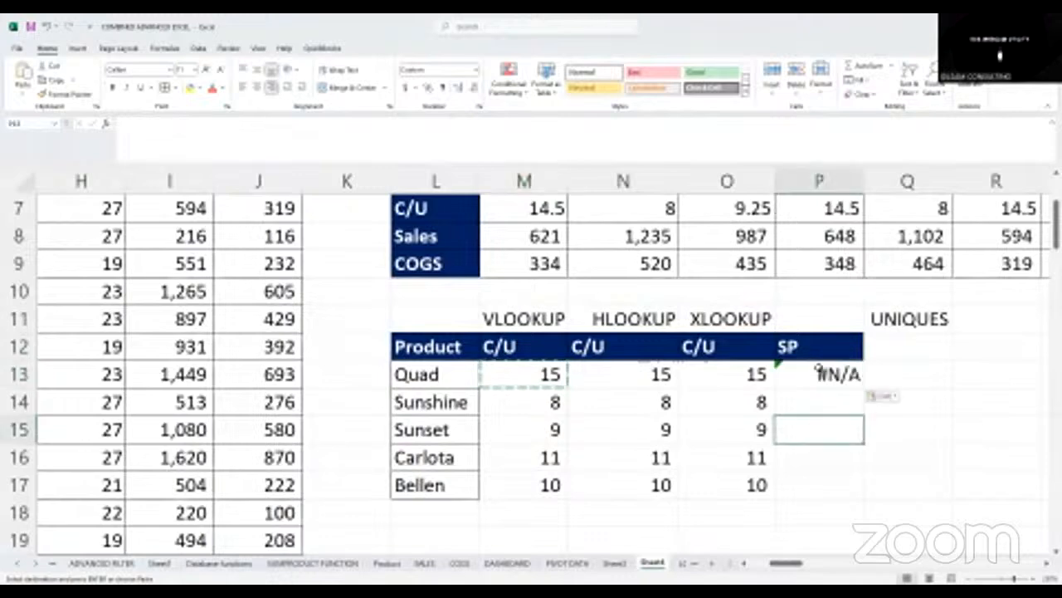
{"action": "left_click", "coordinate": [818, 371]}
{"action": "left_click", "coordinate": [244, 125]}
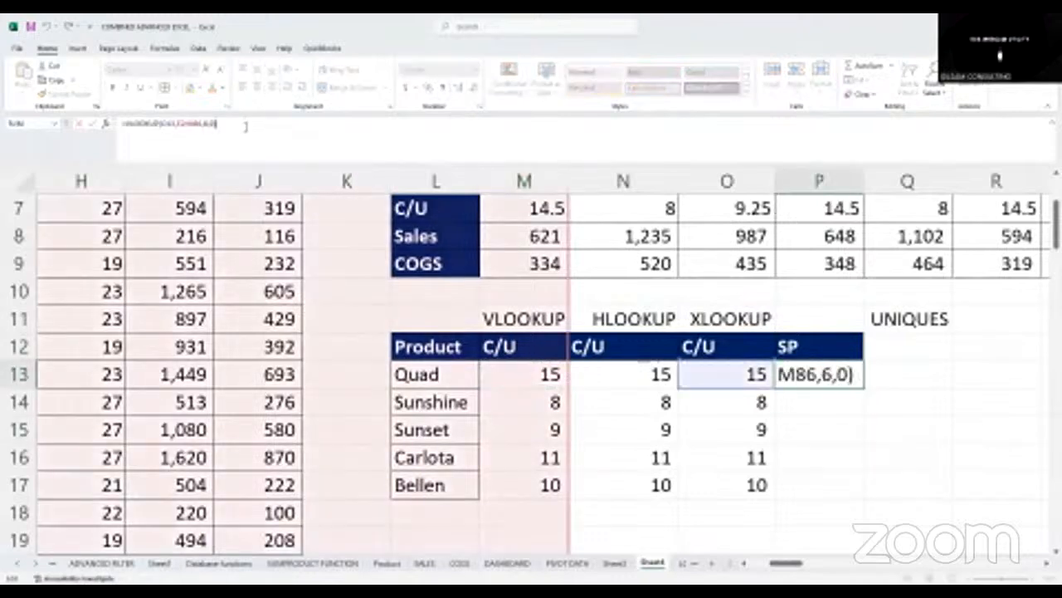
{"action": "left_click", "coordinate": [666, 430]}
Make the table array in M13's VLOOKUP absolute as $B$2:$J$86
{"action": "left_click", "coordinate": [532, 375]}
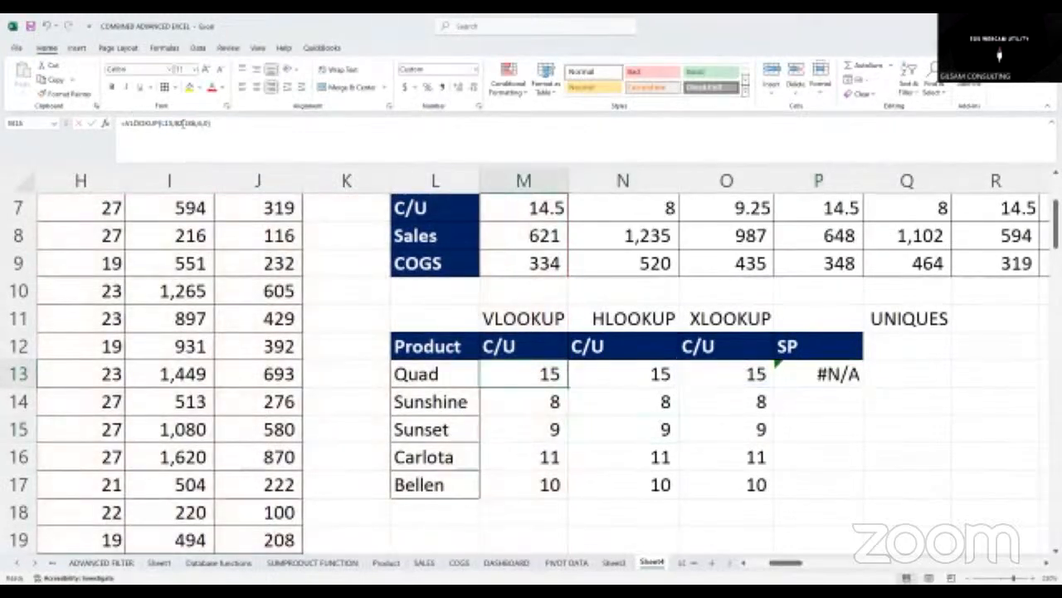
{"action": "left_click", "coordinate": [184, 123]}
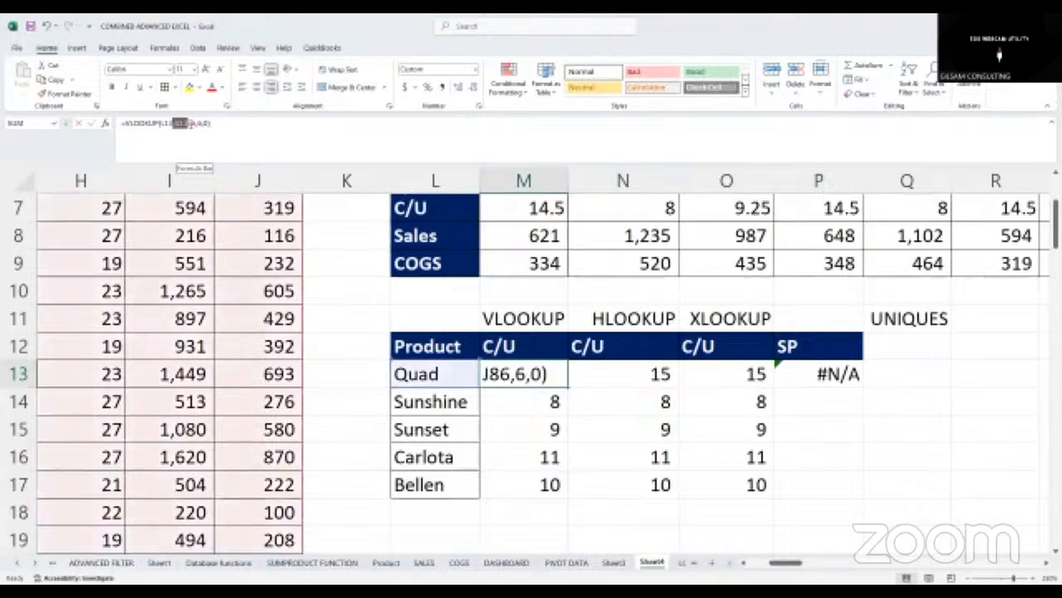
{"action": "double_click", "coordinate": [184, 123]}
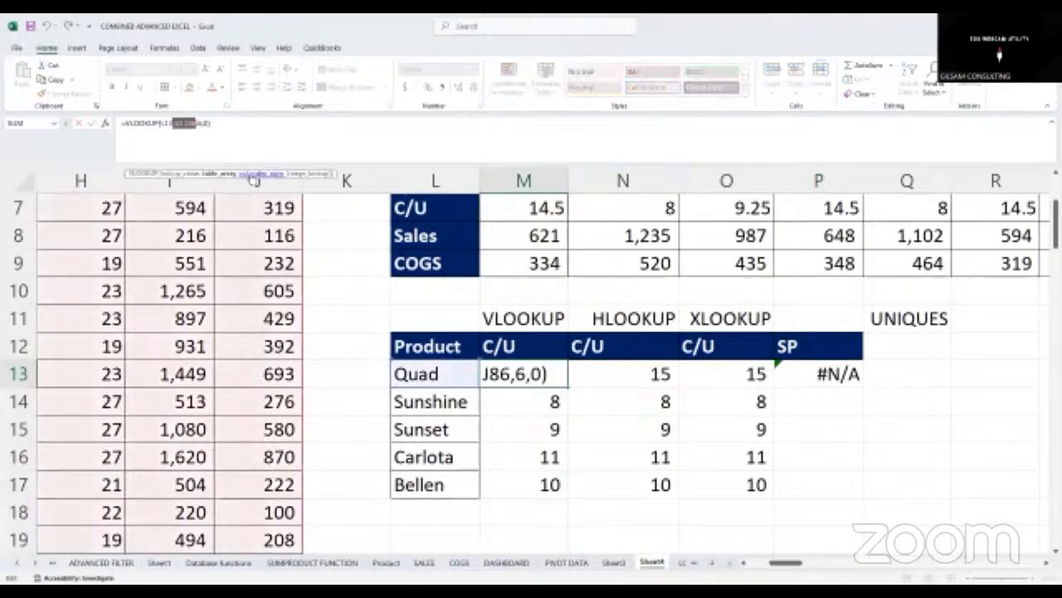
{"action": "key", "text": "F4"}
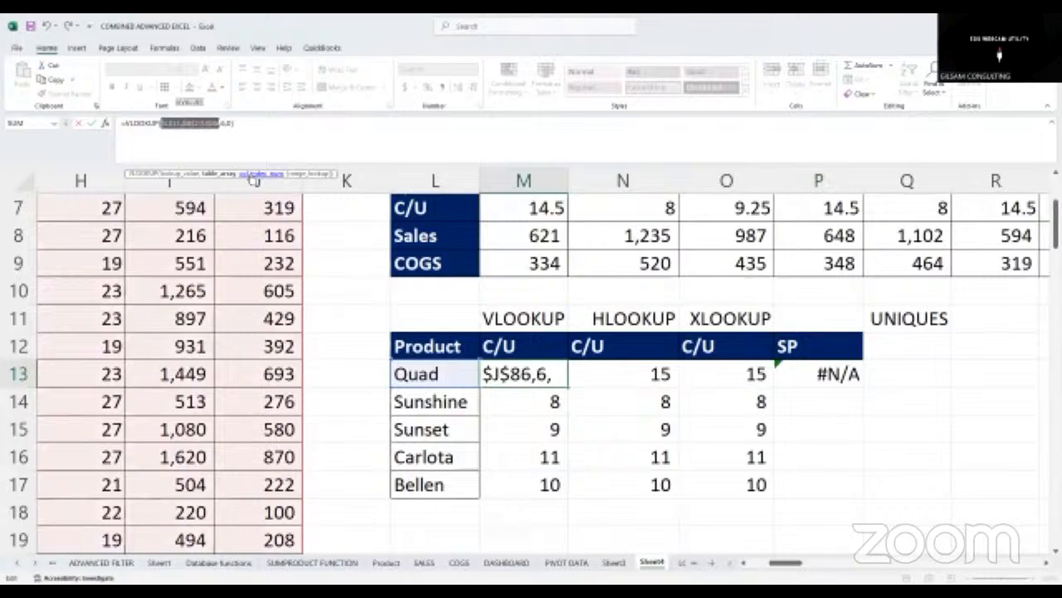
{"action": "type", "text": "0)"}
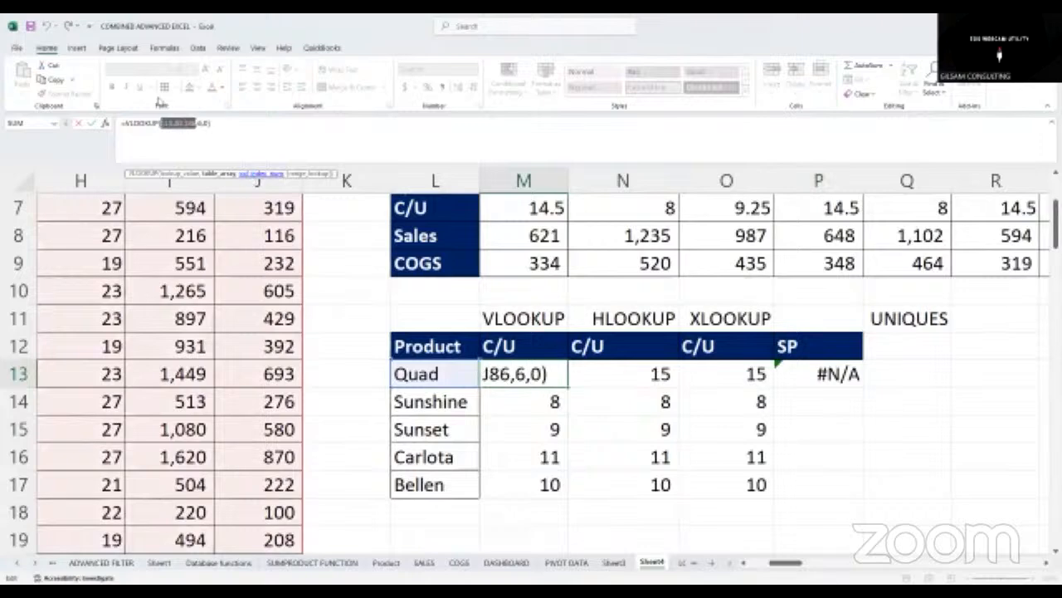
{"action": "left_click_drag", "start_coordinate": [175, 122], "coordinate": [195, 124]}
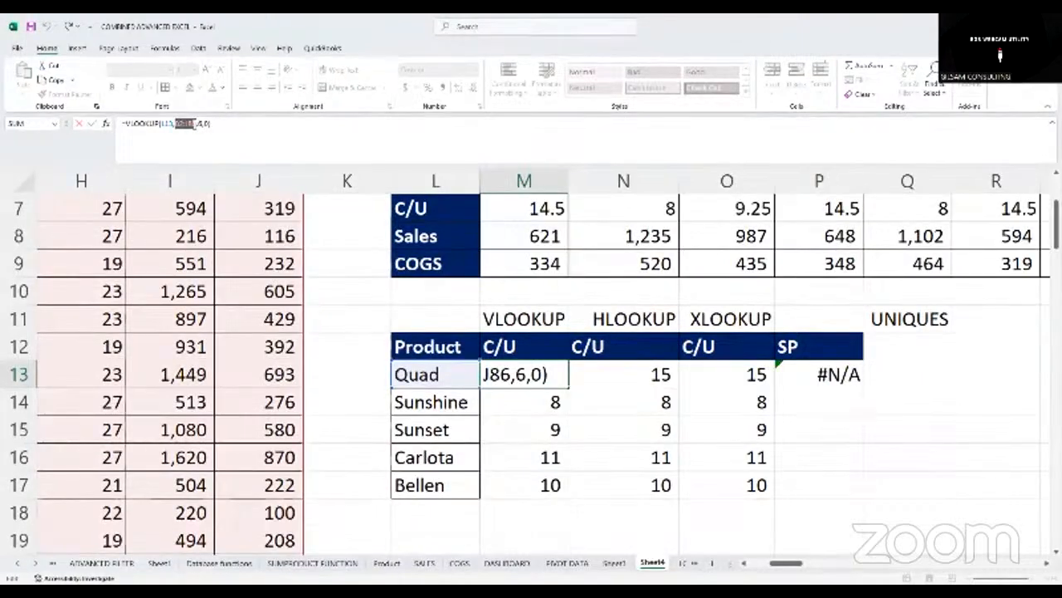
{"action": "key", "text": "F4"}
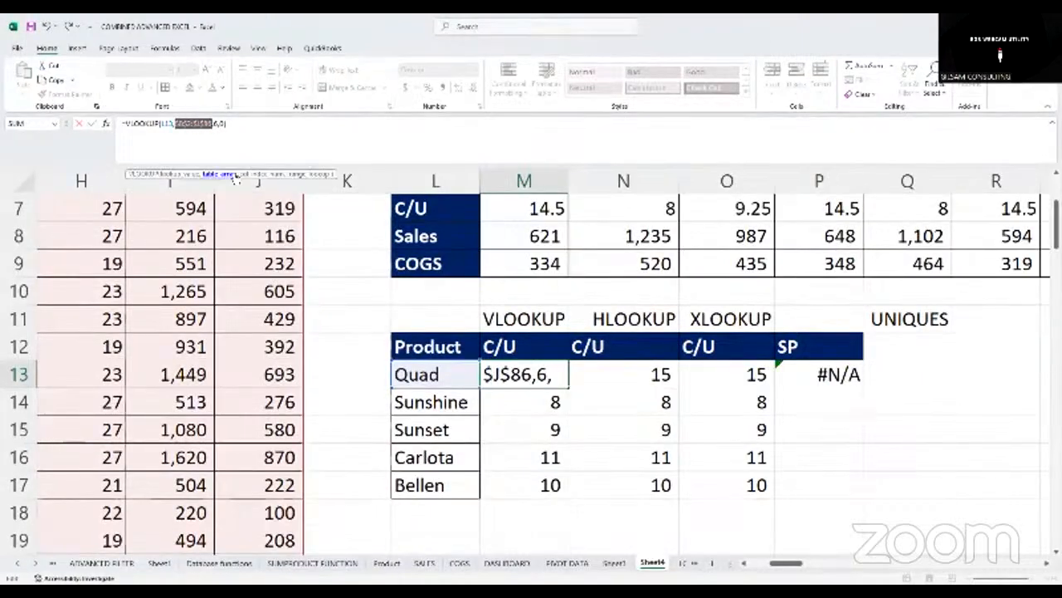
{"action": "key", "text": "Return"}
Try copying the M13 formula with the locked table array into P13, and inspect its lookup value reference
{"action": "left_click", "coordinate": [490, 368]}
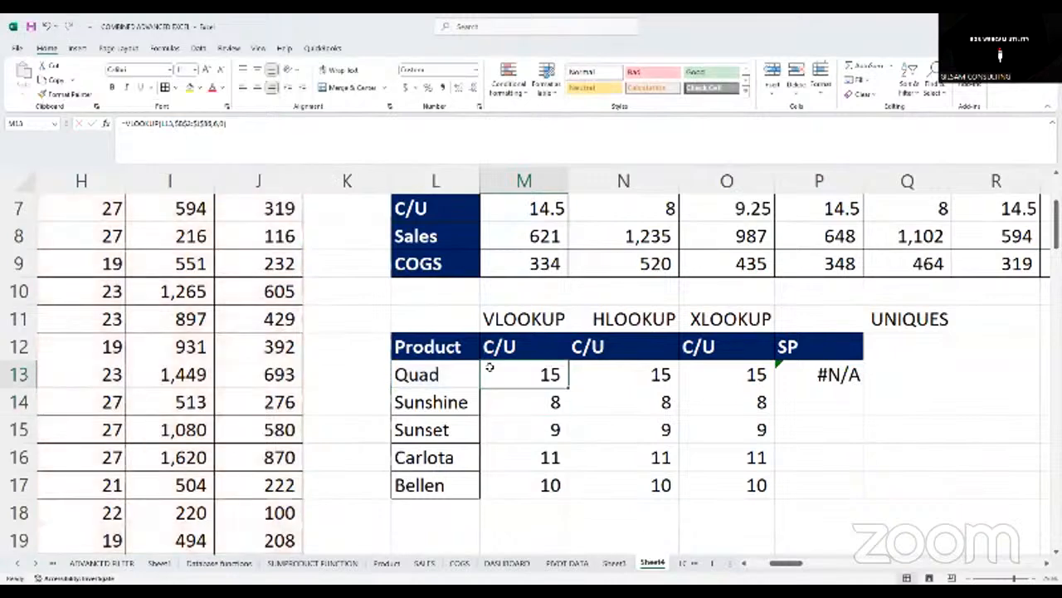
{"action": "key", "text": "ctrl+c"}
{"action": "left_click", "coordinate": [789, 382]}
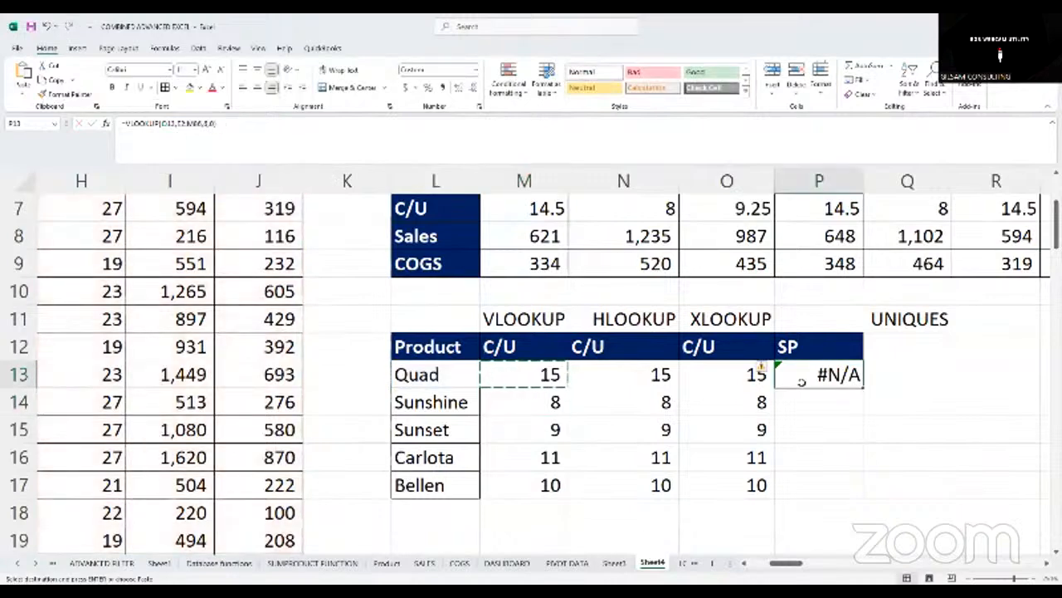
{"action": "key", "text": "ctrl+v"}
{"action": "key", "text": "Down"}
{"action": "key", "text": "Down"}
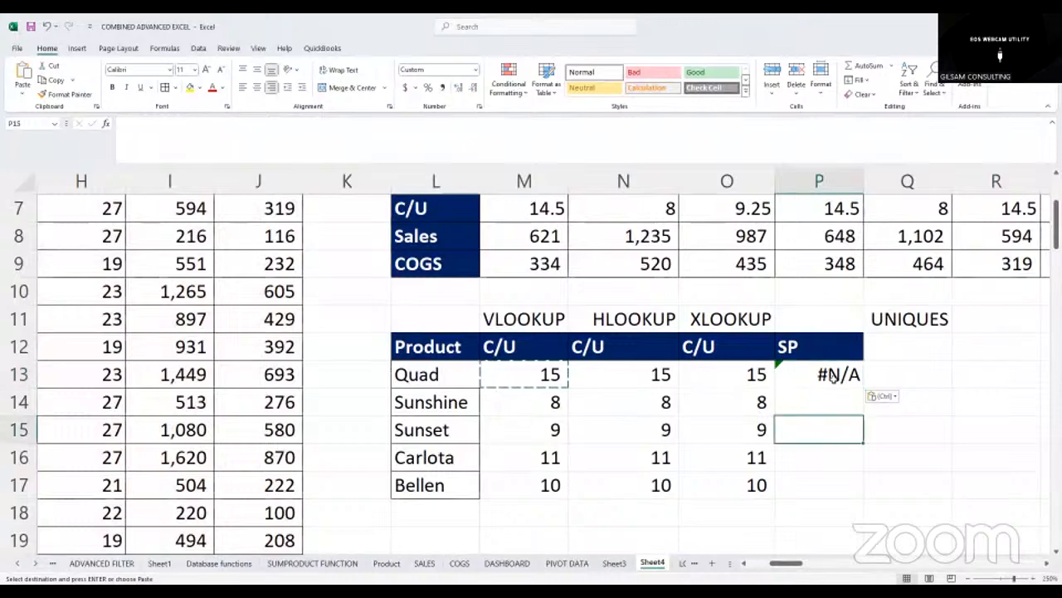
{"action": "left_click", "coordinate": [832, 376]}
{"action": "key", "text": "F2"}
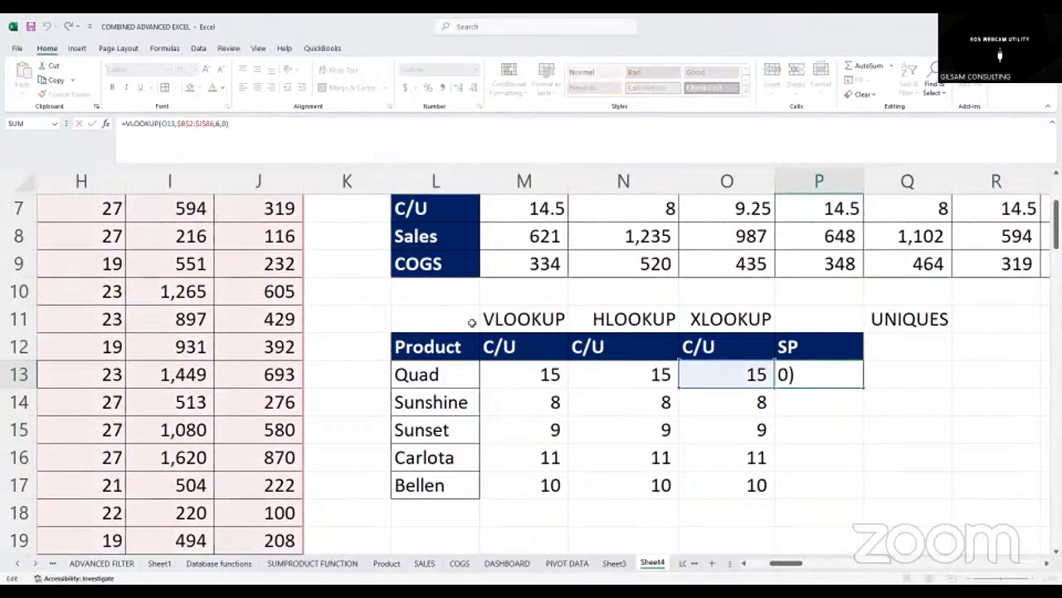
Lock only the column of the lookup value in M13's VLOOKUP, making it $L13
{"action": "left_click", "coordinate": [521, 375]}
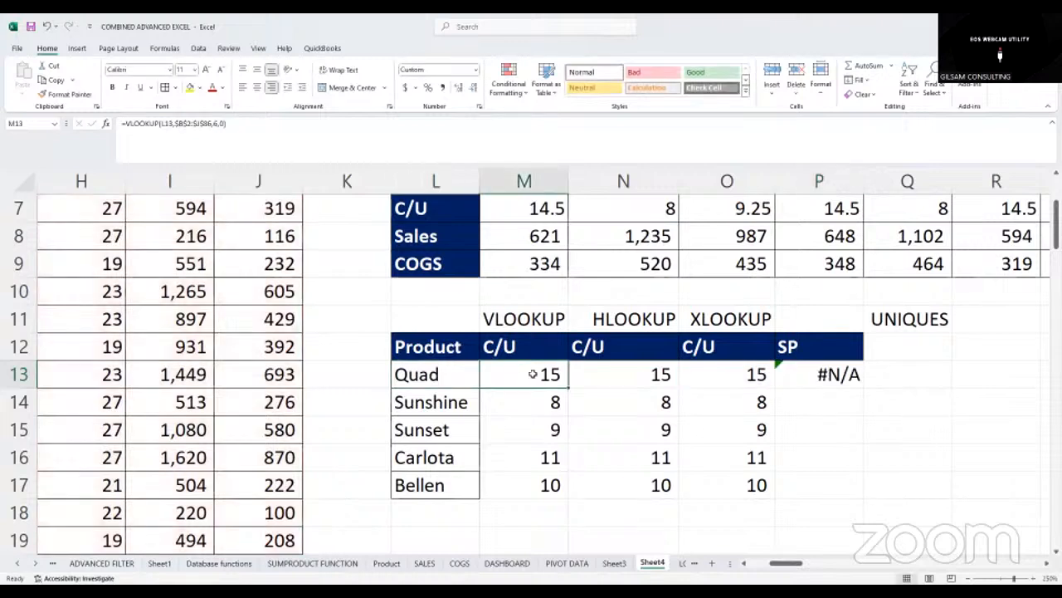
{"action": "left_click", "coordinate": [153, 129]}
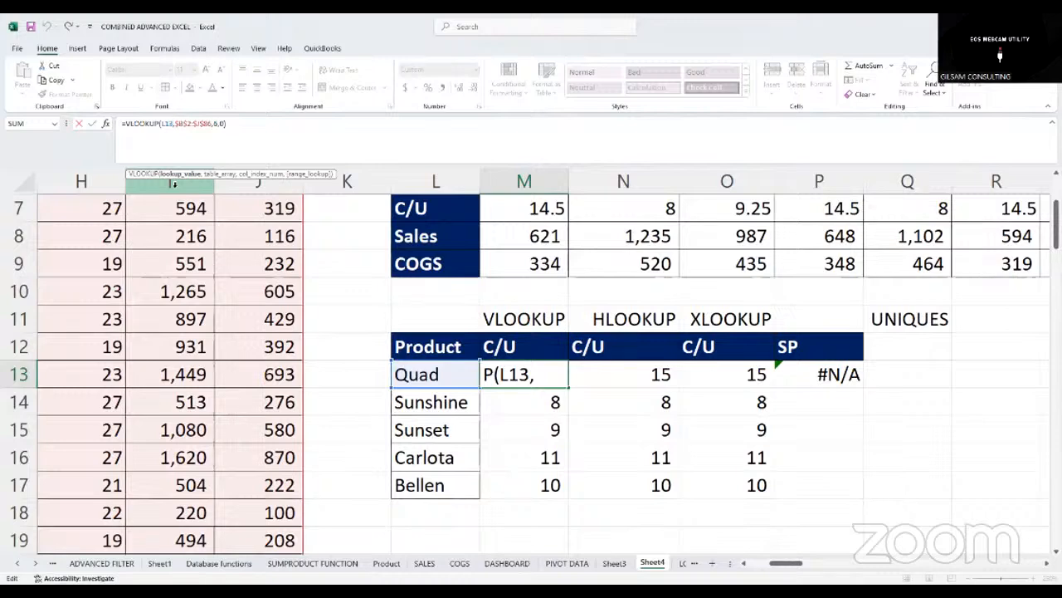
{"action": "key", "text": "F4"}
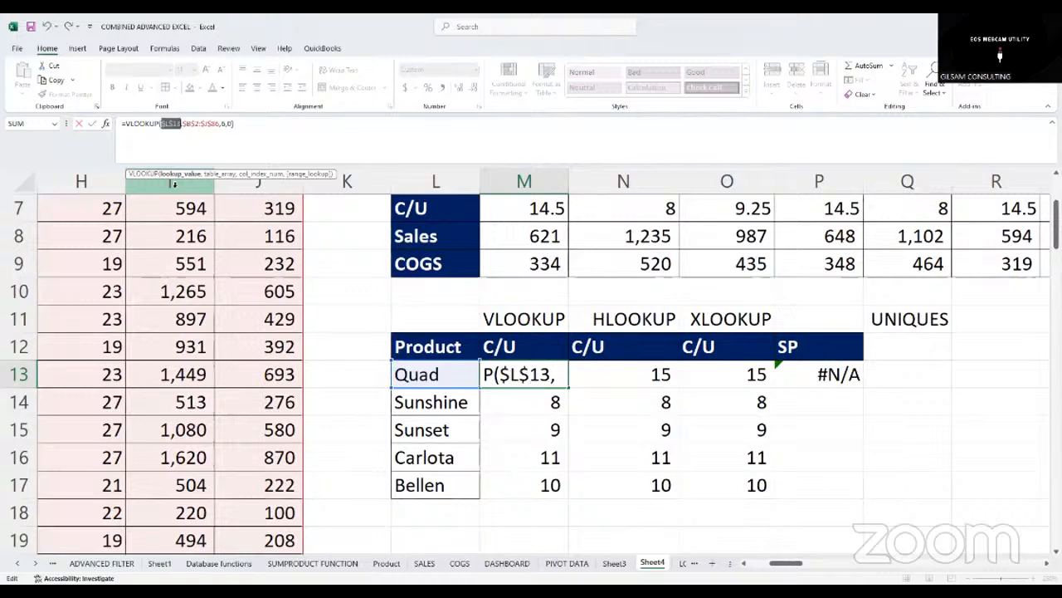
{"action": "key", "text": "F4"}
{"action": "key", "text": "F4"}
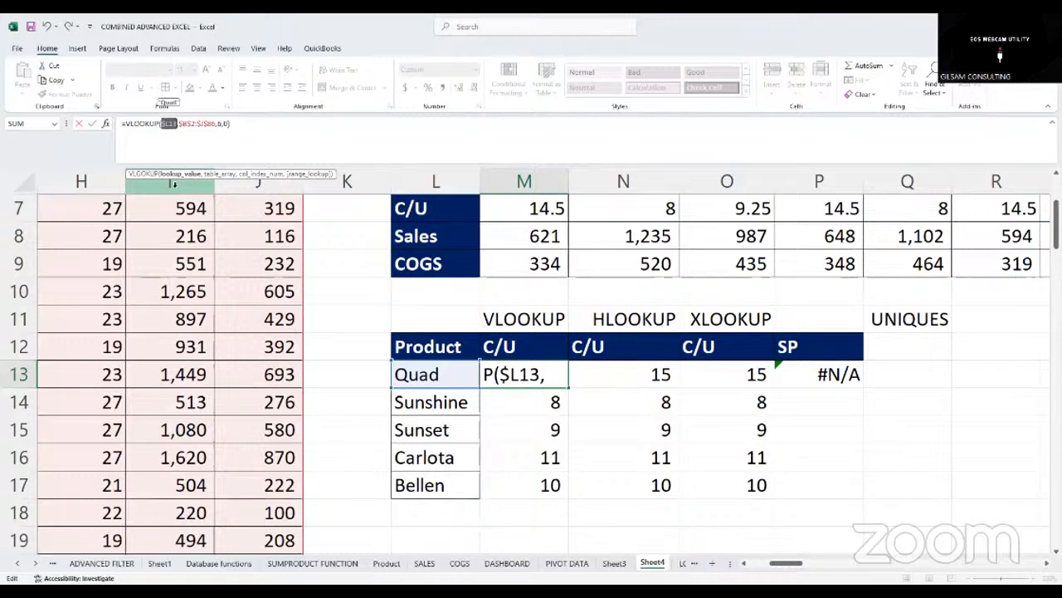
{"action": "key", "text": "Return"}
Copy the M13 formula with the $L13 lookup value into P13, replacing the earlier paste
{"action": "left_click", "coordinate": [526, 363]}
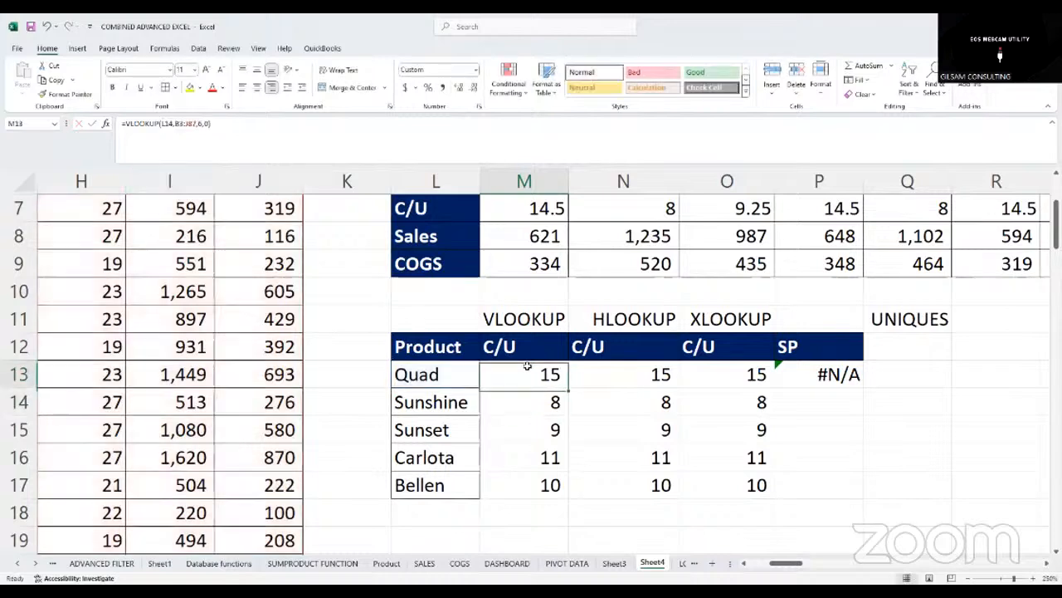
{"action": "key", "text": "ctrl+c"}
{"action": "left_click", "coordinate": [804, 367]}
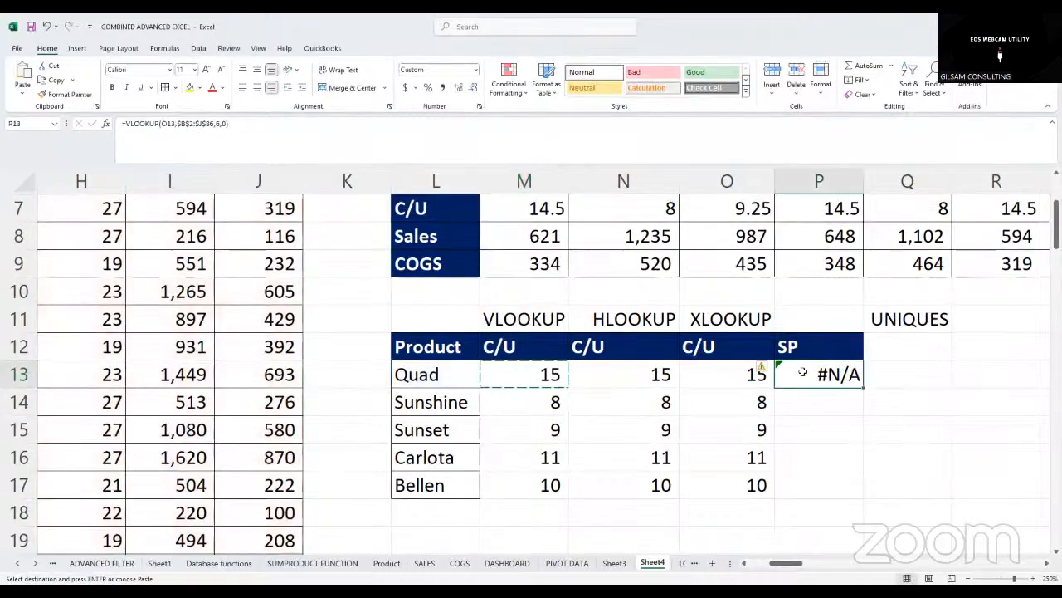
{"action": "key", "text": "ctrl+v"}
{"action": "key", "text": "Down"}
{"action": "key", "text": "Down"}
{"action": "left_click", "coordinate": [820, 376]}
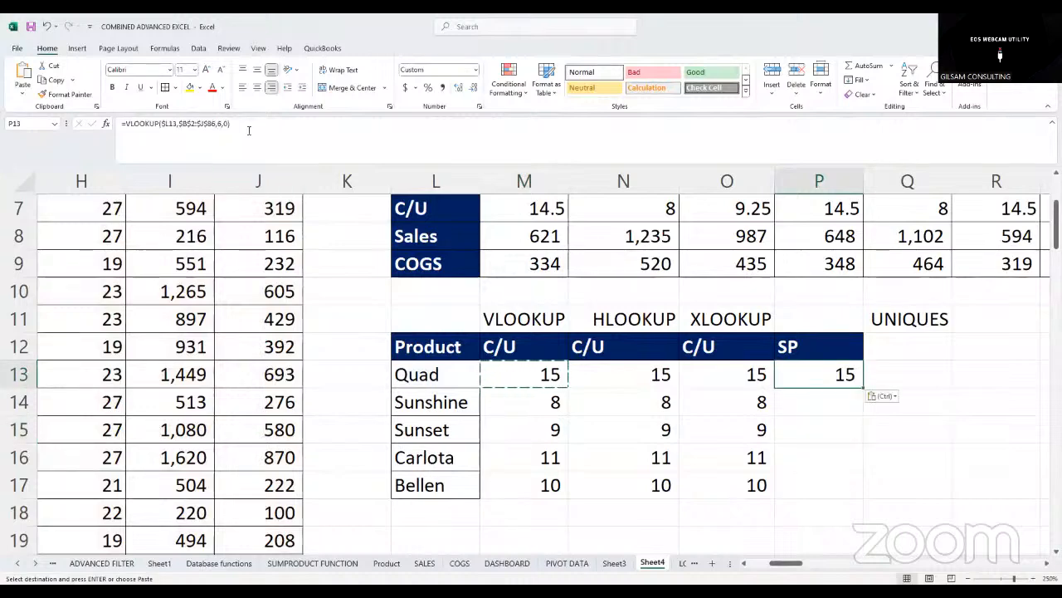
Set the column index in P13's VLOOKUP to 7 so that it looks up the S.P column
{"action": "key", "text": "F2"}
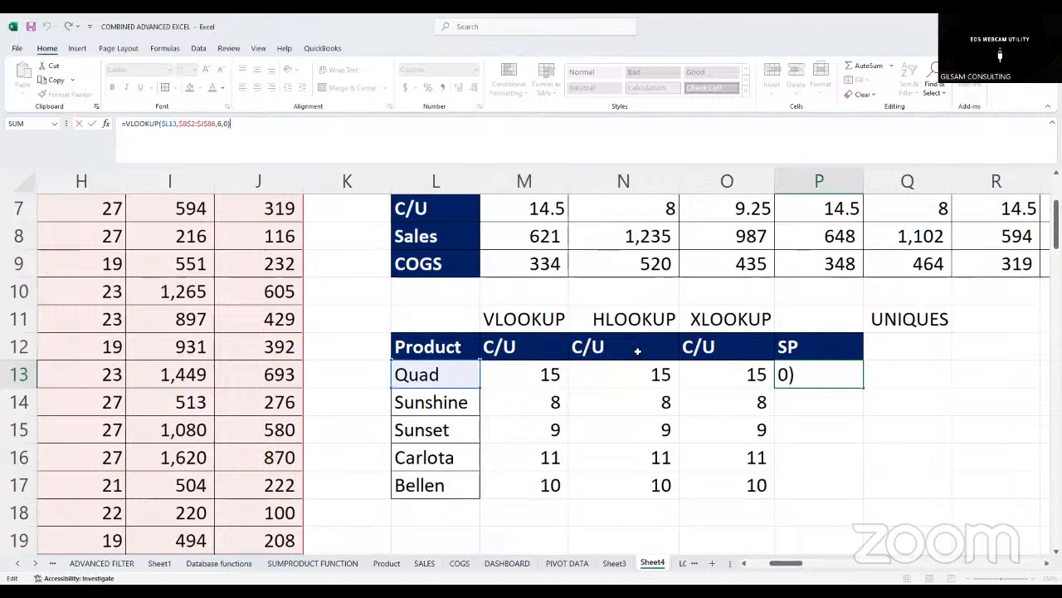
{"action": "scroll", "coordinate": [347, 266], "scroll_direction": "up", "scroll_amount": 2}
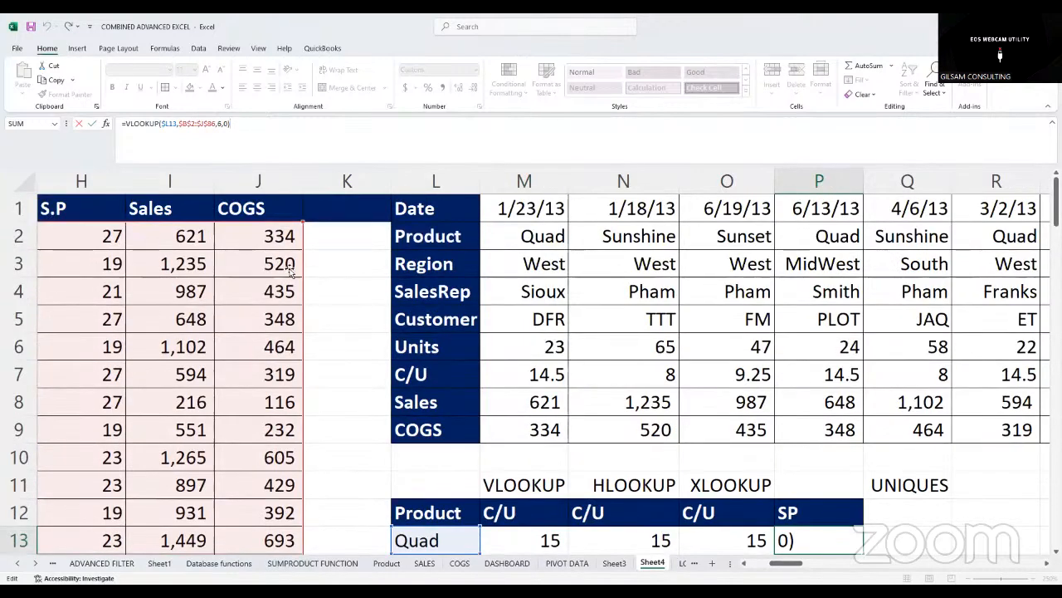
{"action": "left_click", "coordinate": [220, 123]}
{"action": "key", "text": "BackSpace"}
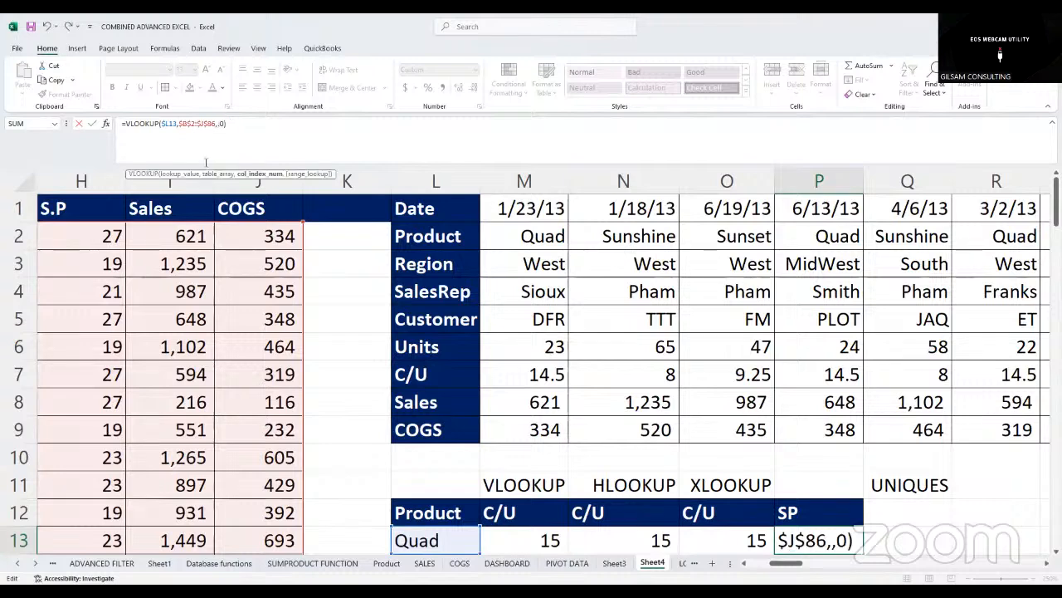
{"action": "type", "text": "7"}
{"action": "key", "text": "Return"}
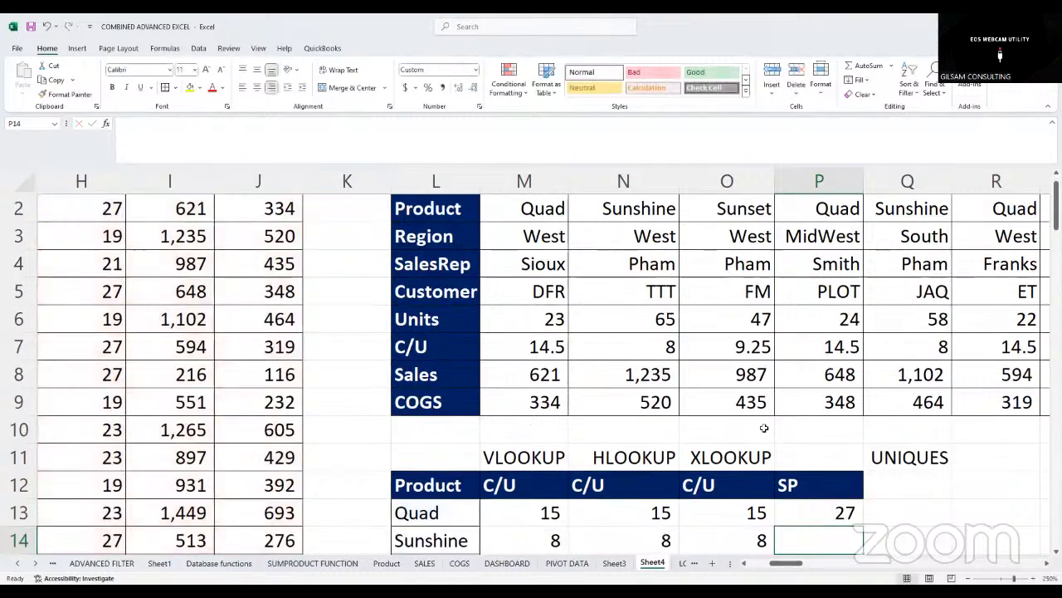
Fill the SP formula from P13 down to P17 for the remaining products
{"action": "scroll", "coordinate": [884, 463], "scroll_direction": "down", "scroll_amount": 2}
{"action": "left_click", "coordinate": [815, 349]}
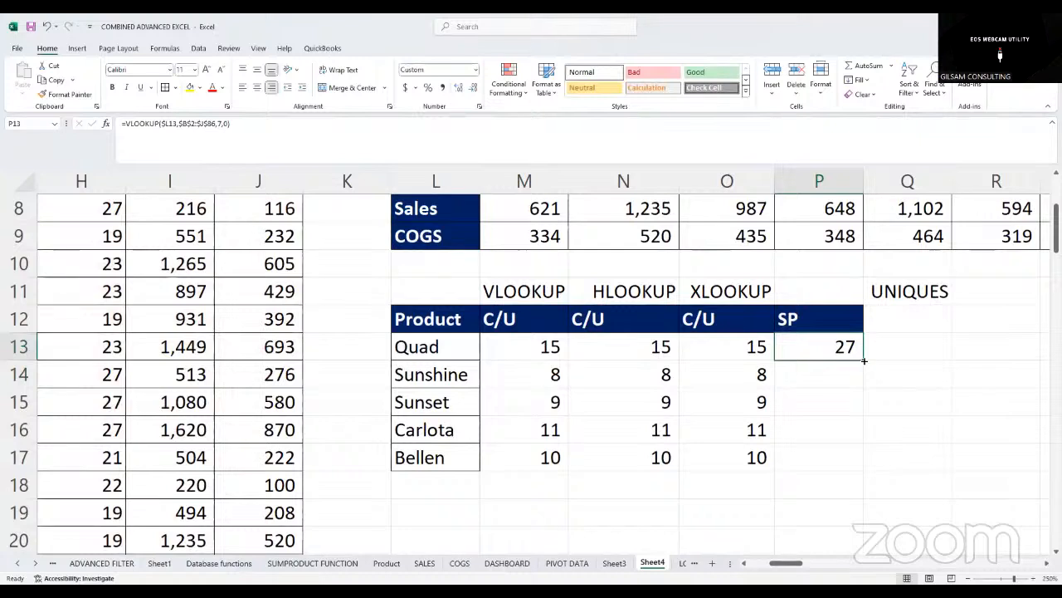
{"action": "left_click_drag", "start_coordinate": [863, 359], "coordinate": [881, 432]}
{"action": "left_click", "coordinate": [881, 422]}
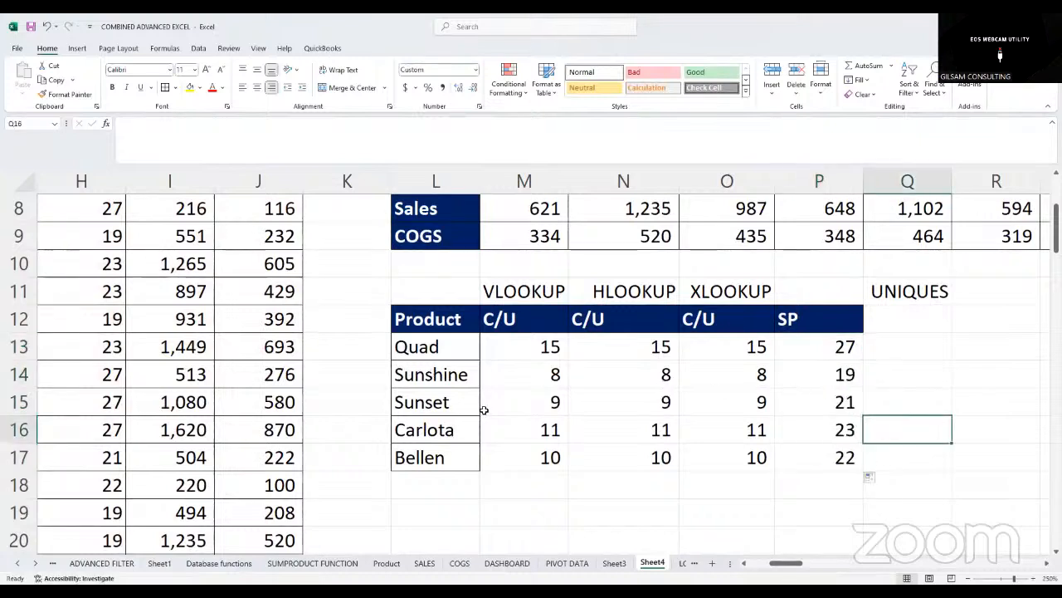
Compare the S.P values of the Quad and Sunshine records in rows 2 and 7 to 9 of the source table
{"action": "left_click_drag", "start_coordinate": [786, 563], "coordinate": [765, 562]}
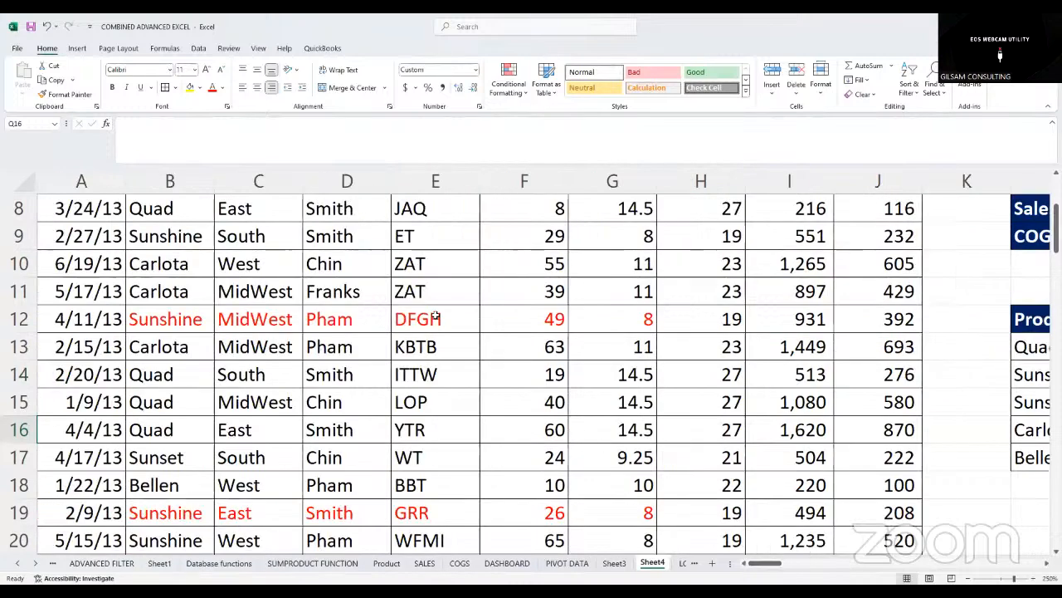
{"action": "scroll", "coordinate": [318, 288], "scroll_direction": "up", "scroll_amount": 2}
{"action": "scroll", "coordinate": [318, 288], "scroll_direction": "up", "scroll_amount": 1}
{"action": "left_click", "coordinate": [170, 234]}
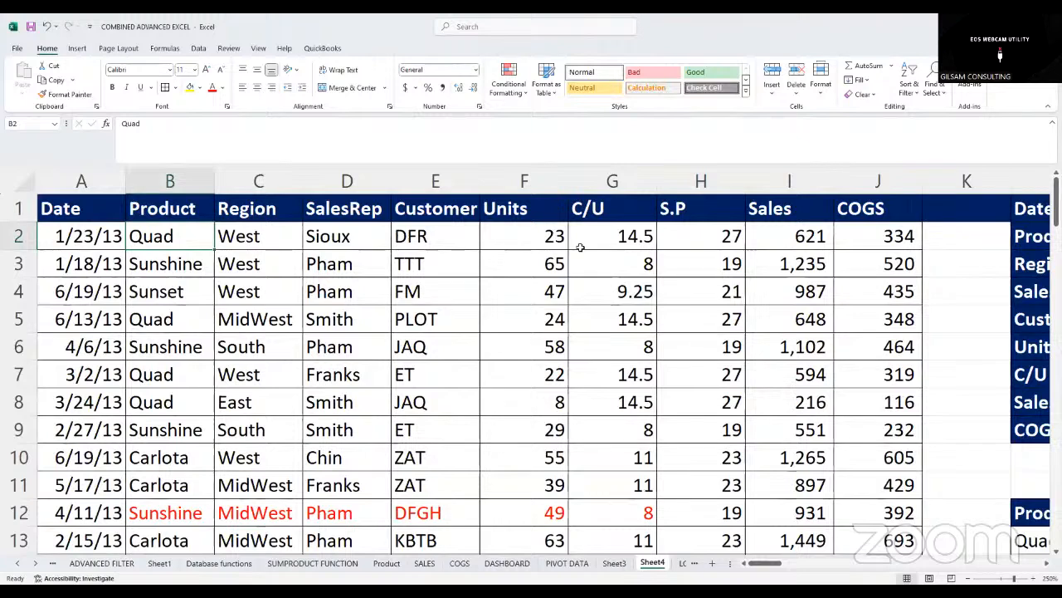
{"action": "left_click", "coordinate": [703, 238]}
{"action": "left_click_drag", "start_coordinate": [157, 376], "coordinate": [175, 400]}
{"action": "left_click", "coordinate": [712, 402]}
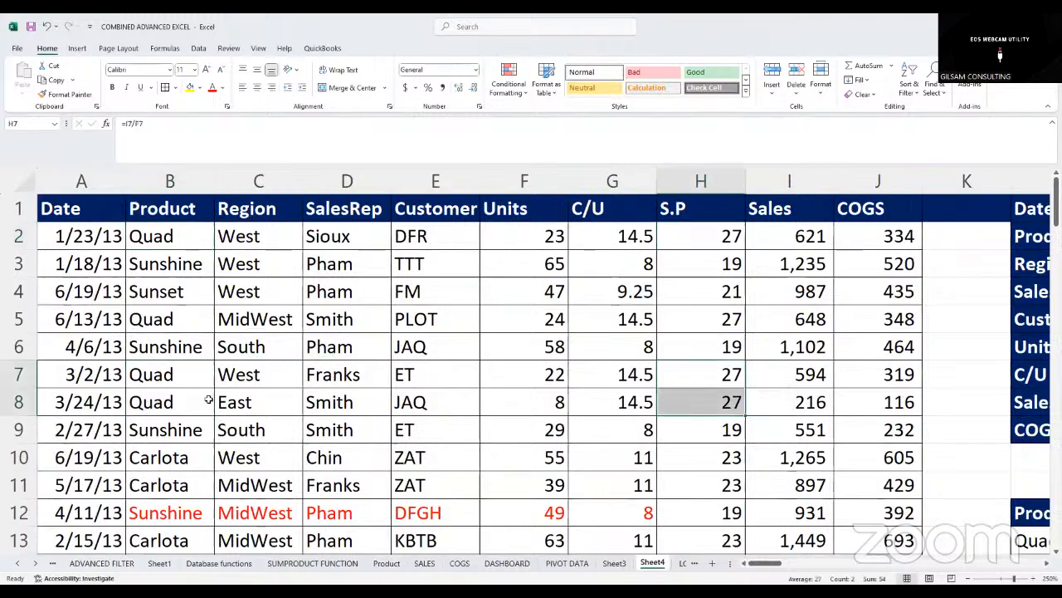
{"action": "left_click", "coordinate": [179, 429]}
{"action": "left_click_drag", "start_coordinate": [229, 436], "coordinate": [340, 458]}
{"action": "left_click", "coordinate": [726, 430]}
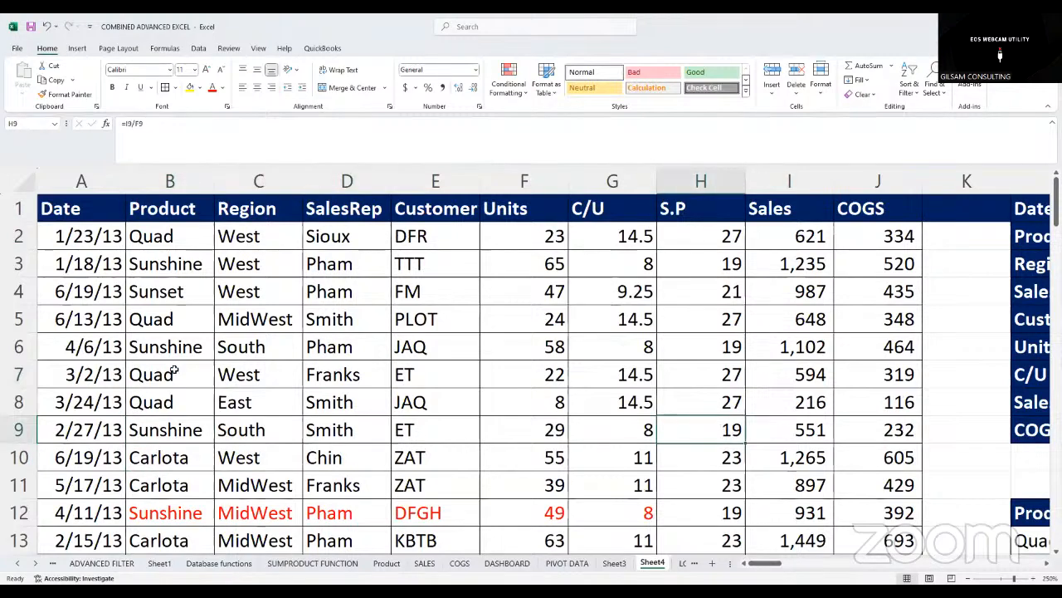
Compare the S.P values of the Sunshine record in row 12 and the Quad record in row 14
{"action": "left_click", "coordinate": [181, 516]}
{"action": "left_click", "coordinate": [714, 507]}
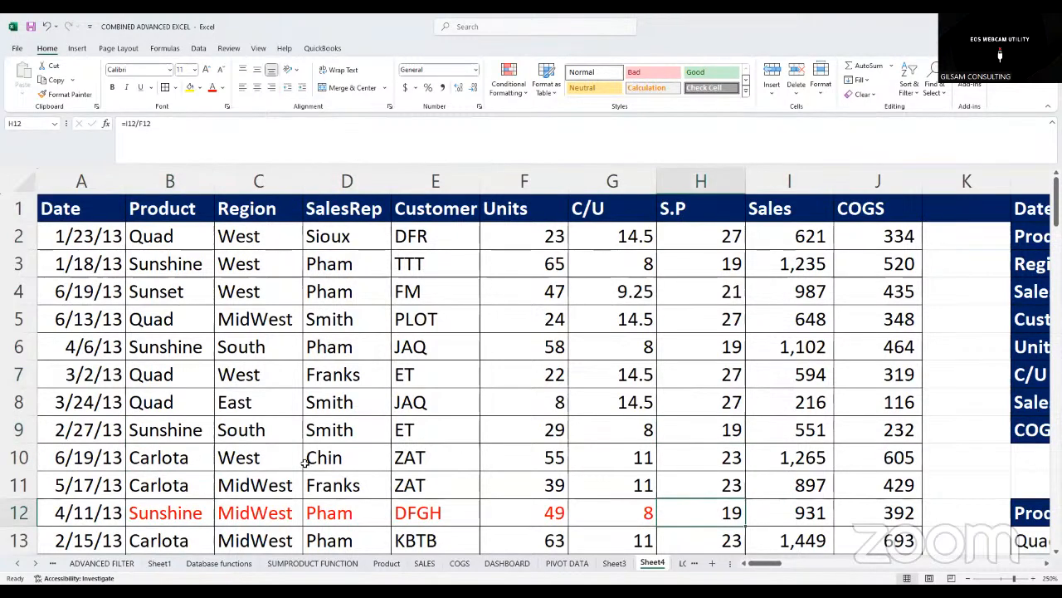
{"action": "scroll", "coordinate": [305, 462], "scroll_direction": "down", "scroll_amount": 1}
{"action": "left_click", "coordinate": [181, 480]}
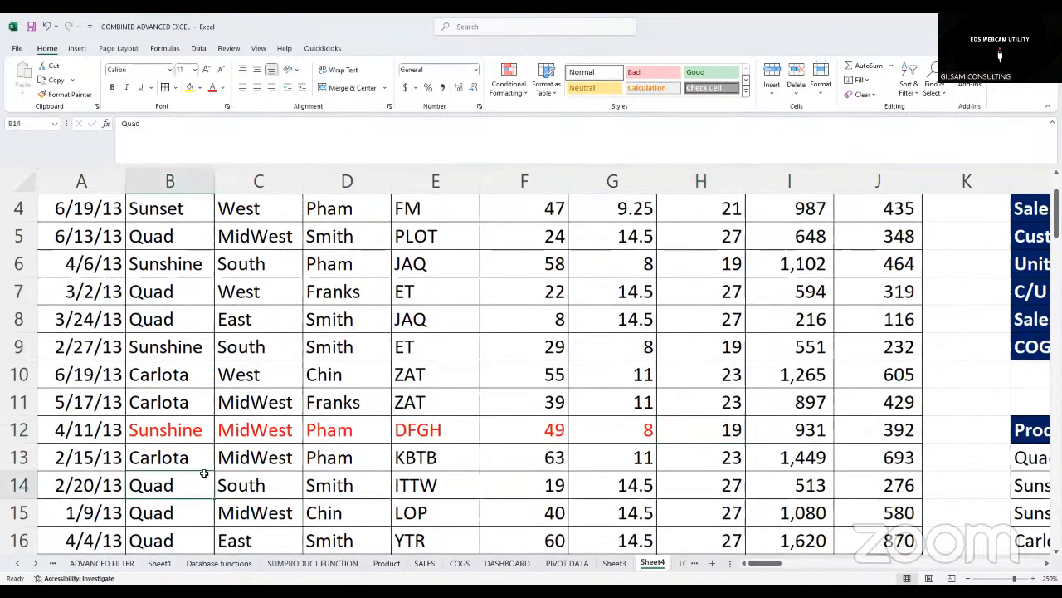
{"action": "left_click", "coordinate": [699, 488]}
{"action": "scroll", "coordinate": [166, 307], "scroll_direction": "up", "scroll_amount": 1}
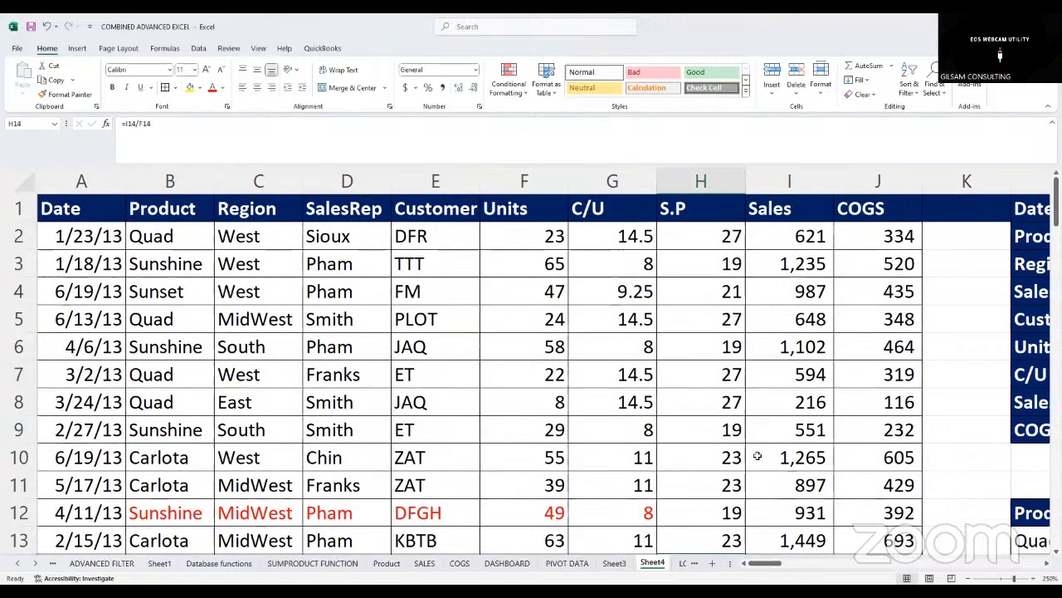
Rename the SP heading in P12 of the lookup table to SP/C
{"action": "mouse_move", "coordinate": [763, 562]}
{"action": "left_mouse_down"}
{"action": "mouse_move", "coordinate": [799, 563]}
{"action": "mouse_move", "coordinate": [784, 563]}
{"action": "left_mouse_up"}
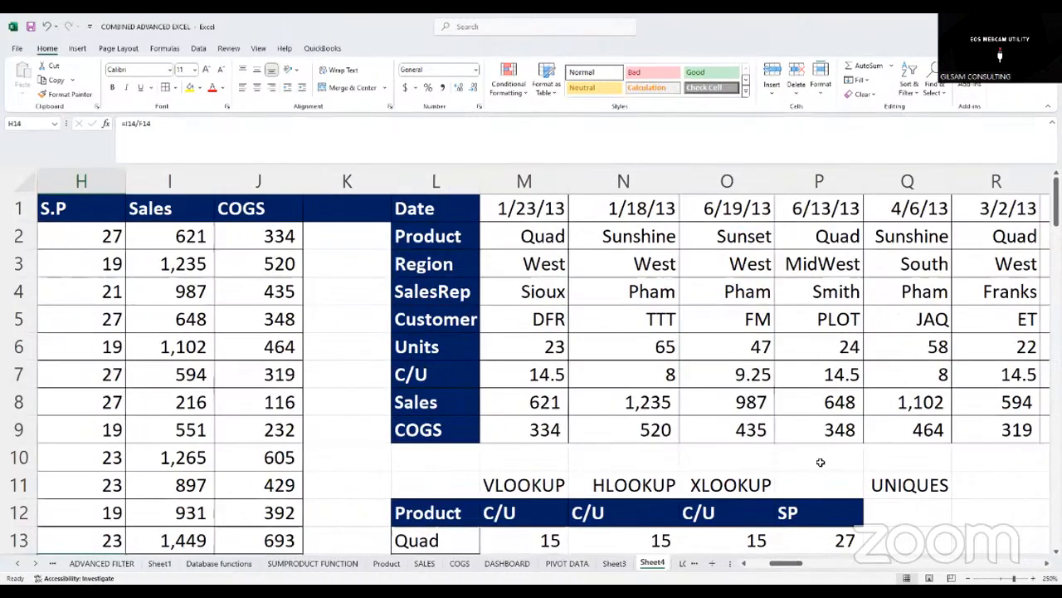
{"action": "scroll", "coordinate": [821, 461], "scroll_direction": "down", "scroll_amount": 3}
{"action": "left_click", "coordinate": [930, 459]}
{"action": "left_click_drag", "start_coordinate": [834, 292], "coordinate": [834, 403]}
{"action": "left_click", "coordinate": [811, 269]}
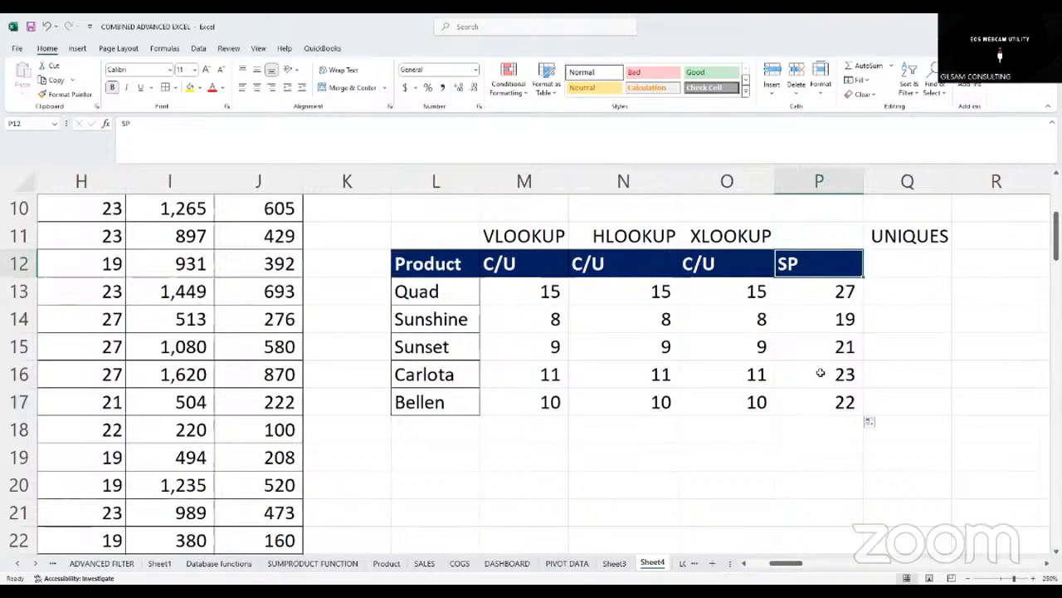
{"action": "left_click", "coordinate": [167, 132]}
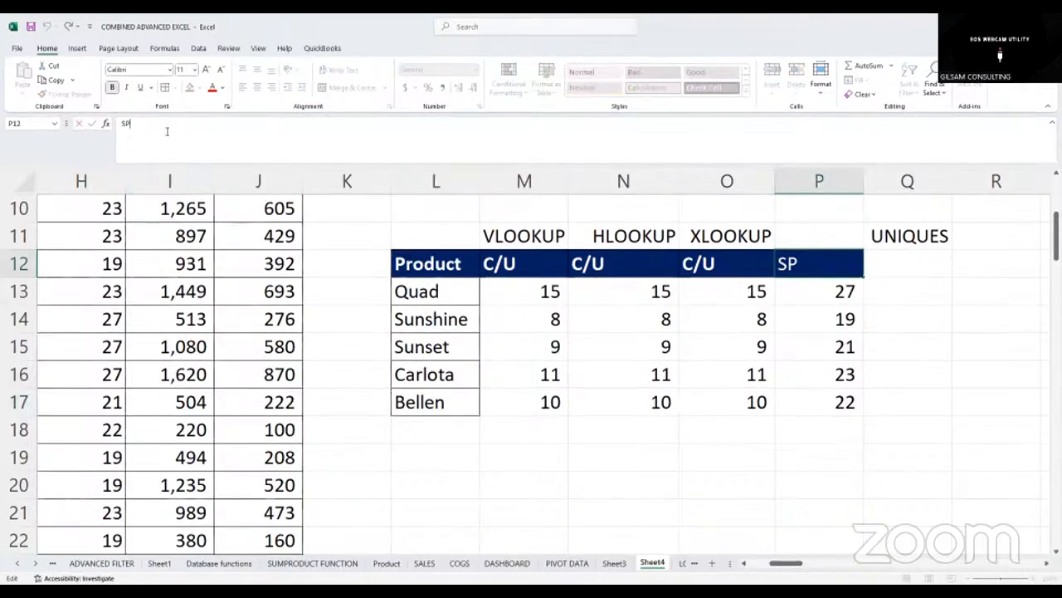
{"action": "type", "text": "/C"}
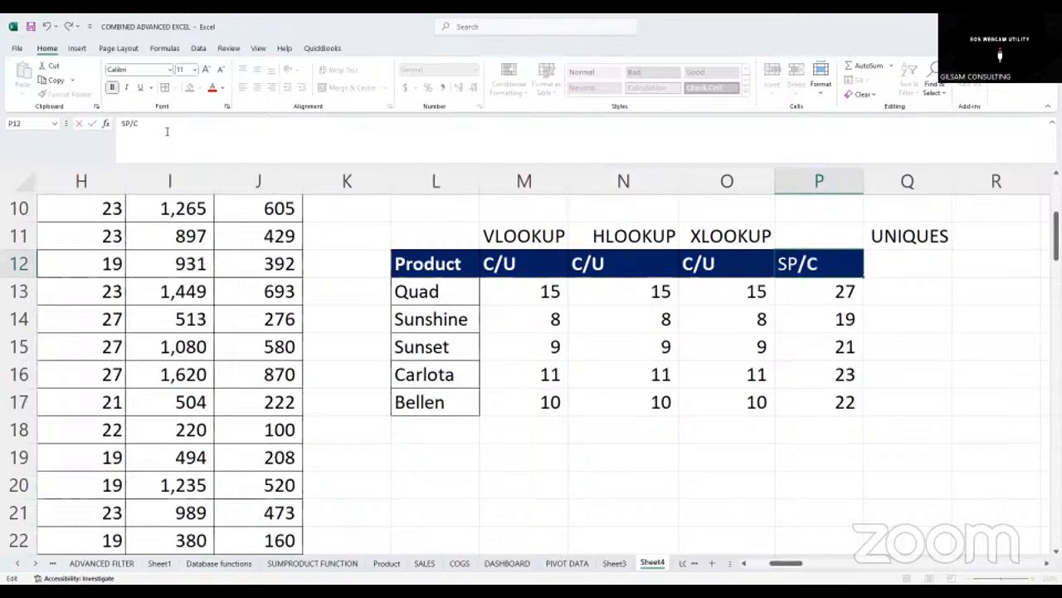
{"action": "left_click", "coordinate": [868, 423]}
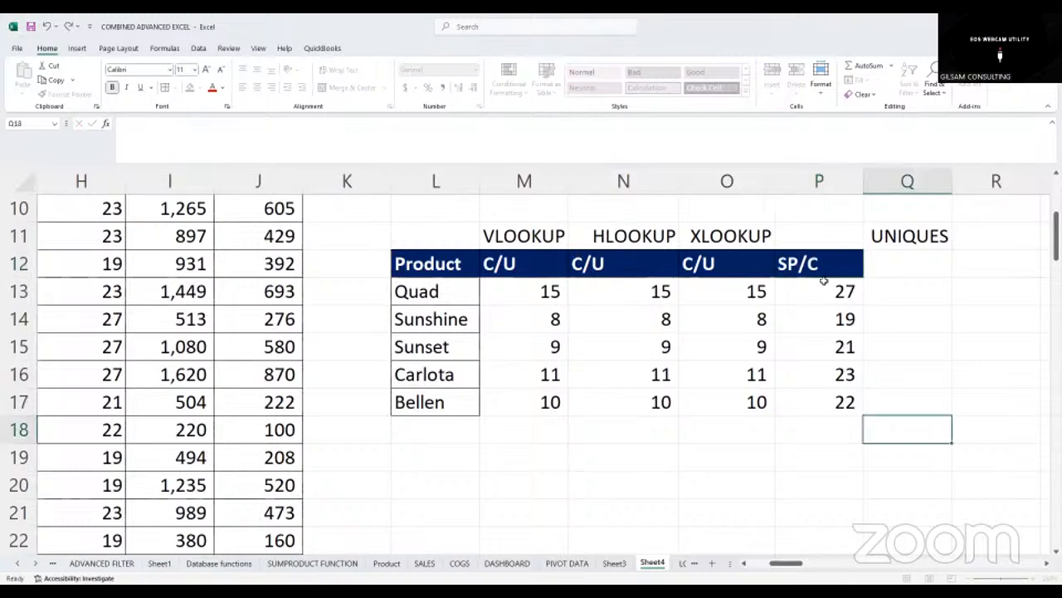
Insert a new column before the UNIQUES column and head it CM in Q12
{"action": "left_click", "coordinate": [884, 184]}
{"action": "right_click", "coordinate": [885, 190]}
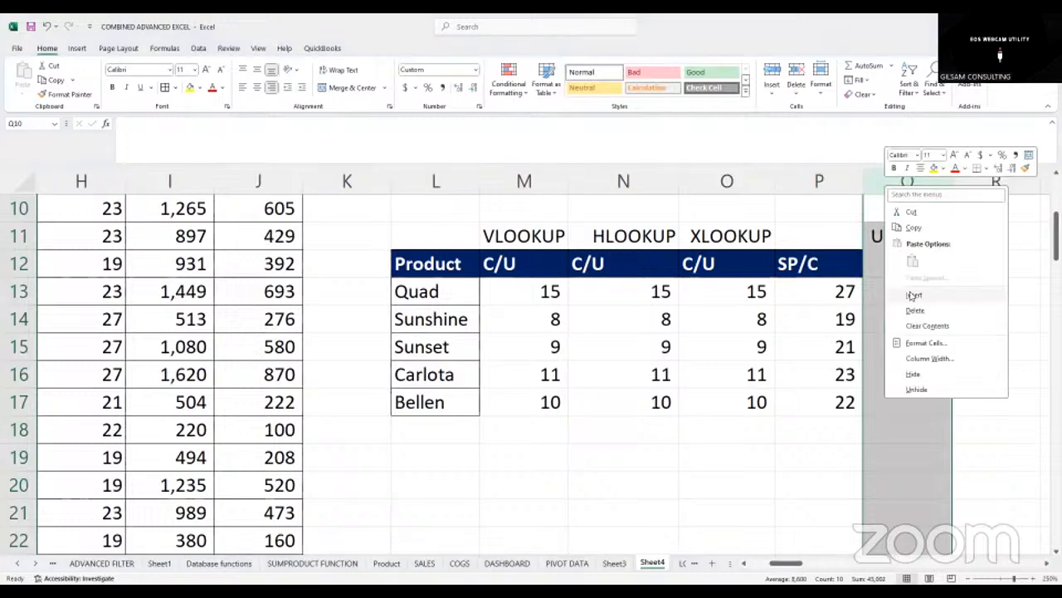
{"action": "left_click", "coordinate": [909, 294]}
{"action": "left_click", "coordinate": [889, 271]}
{"action": "type", "text": "CM"}
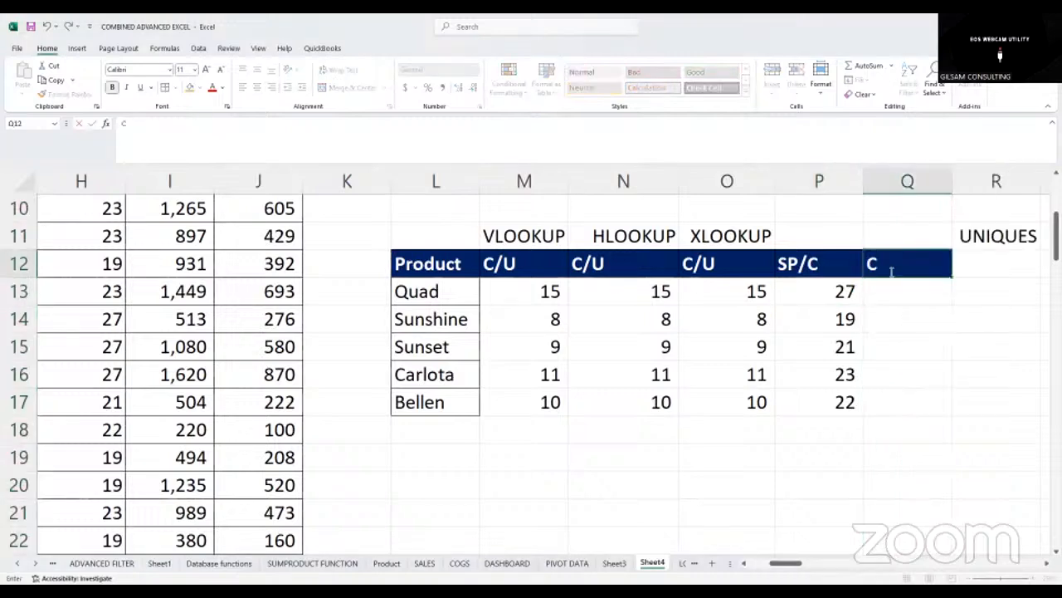
{"action": "left_click", "coordinate": [888, 336]}
Calculate CM in Q13 with =P13-O13 and fill the formula down to Q17 for the remaining products
{"action": "left_click", "coordinate": [879, 293]}
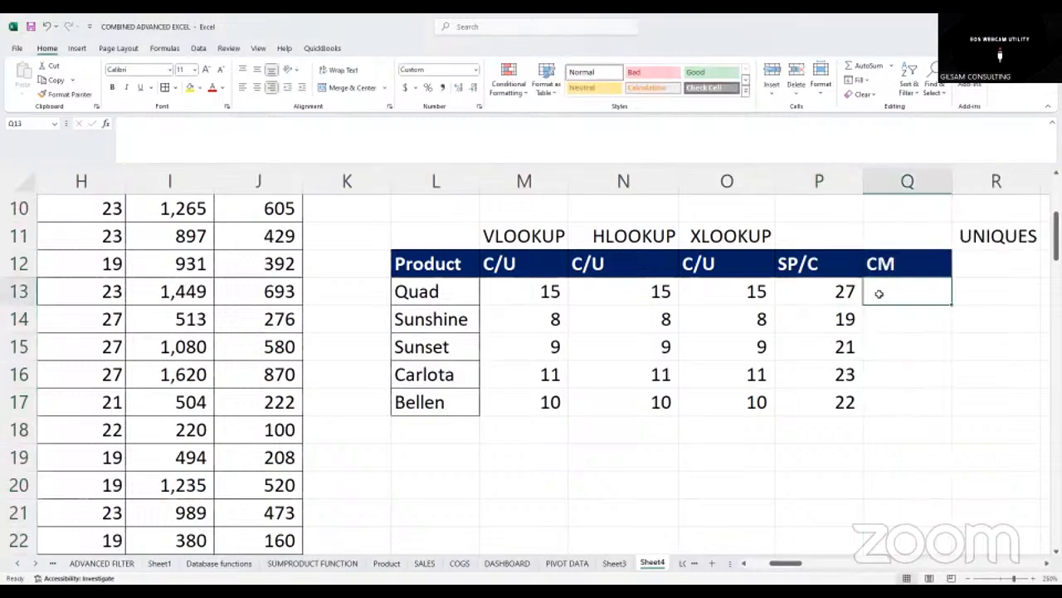
{"action": "type", "text": "="}
{"action": "left_click", "coordinate": [839, 291]}
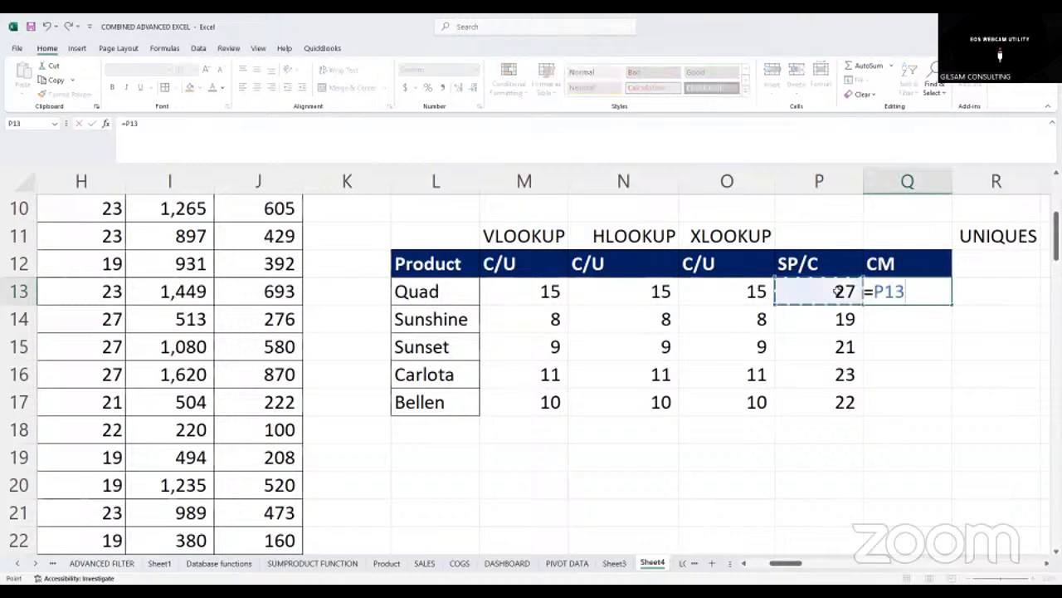
{"action": "type", "text": "-"}
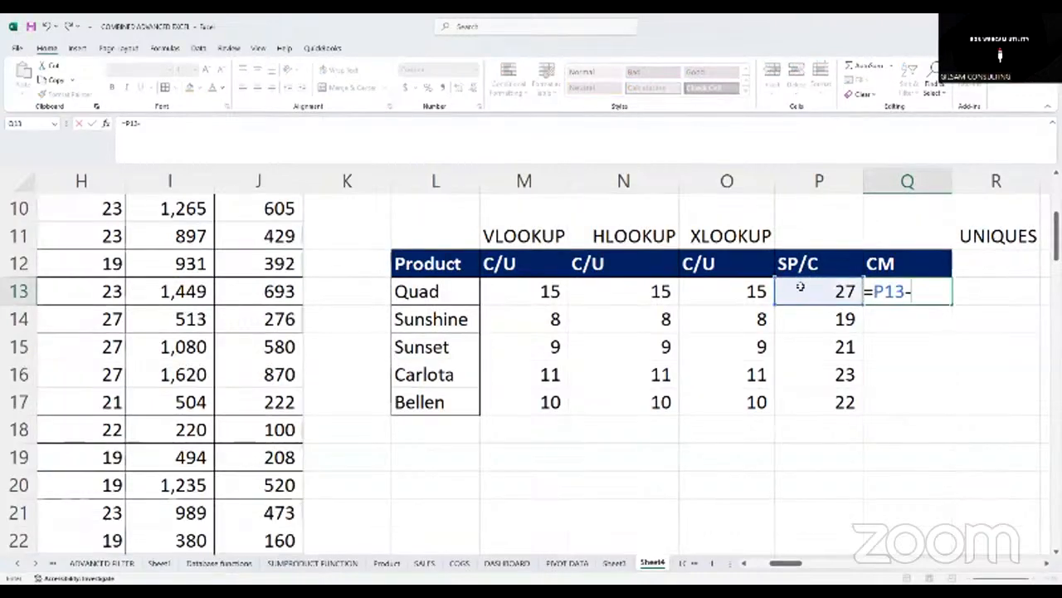
{"action": "left_click", "coordinate": [725, 295]}
{"action": "key", "text": "Return"}
{"action": "left_click", "coordinate": [877, 291]}
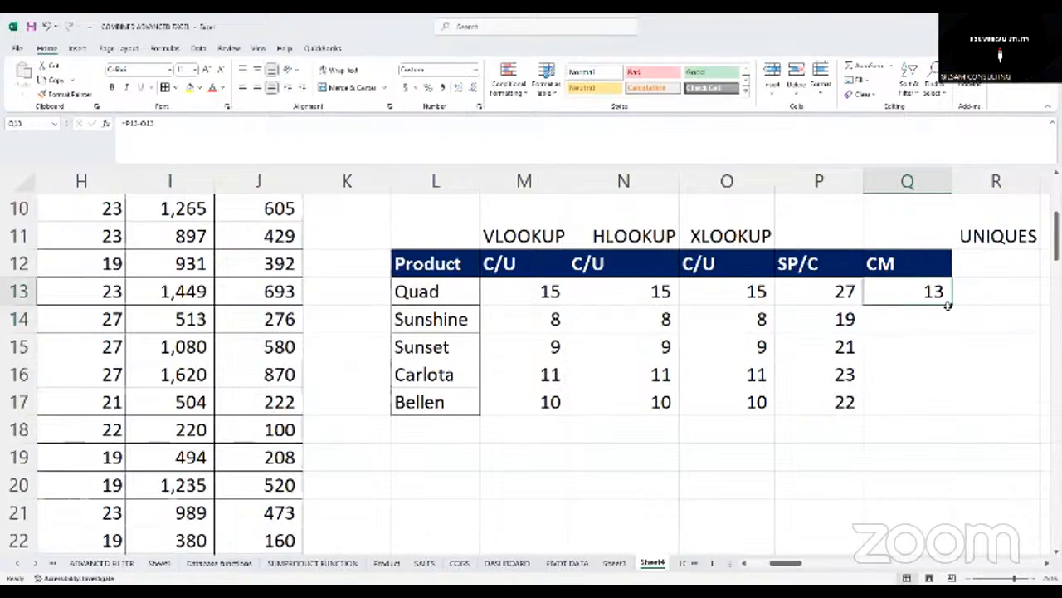
{"action": "left_click_drag", "start_coordinate": [953, 305], "coordinate": [925, 411]}
Review the CM values in Q13:Q17 against the SP/C values and the C/U results in columns N and O
{"action": "left_click", "coordinate": [895, 267]}
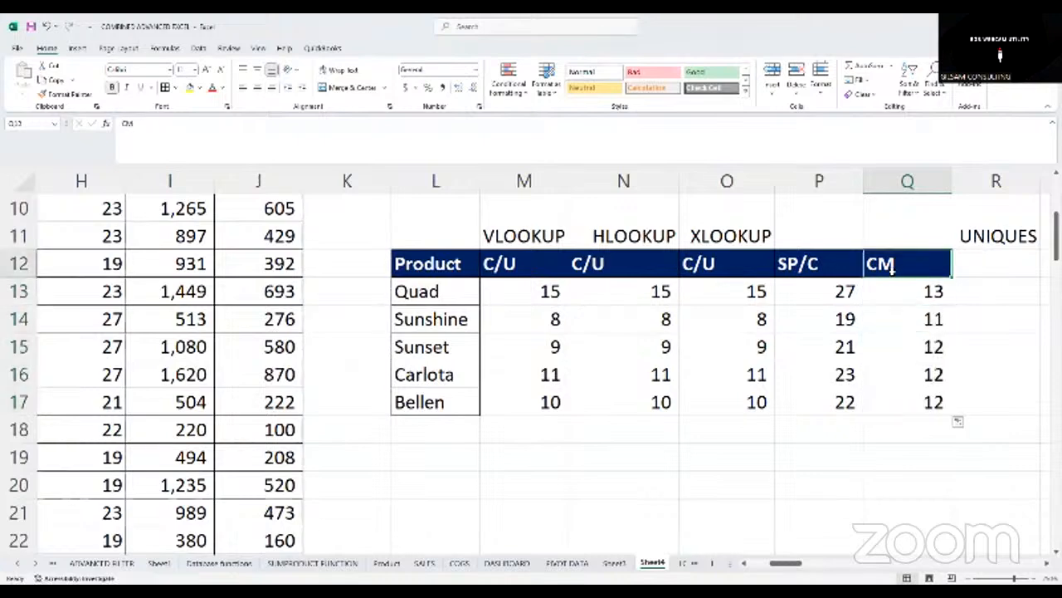
{"action": "left_click_drag", "start_coordinate": [921, 290], "coordinate": [921, 399]}
{"action": "left_click_drag", "start_coordinate": [820, 297], "coordinate": [816, 377]}
{"action": "left_click", "coordinate": [833, 319]}
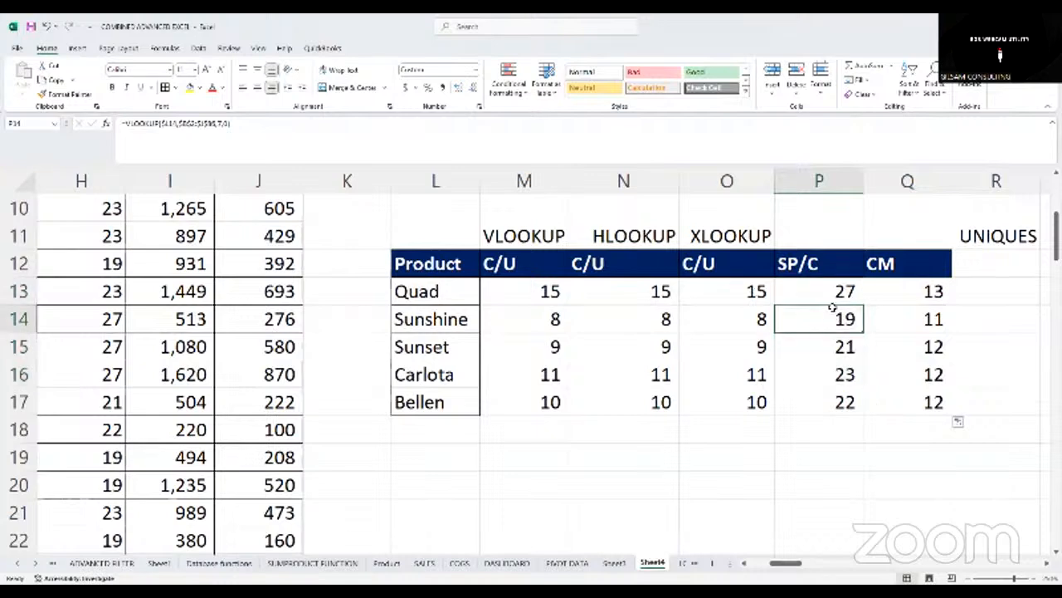
{"action": "left_click_drag", "start_coordinate": [833, 285], "coordinate": [833, 336]}
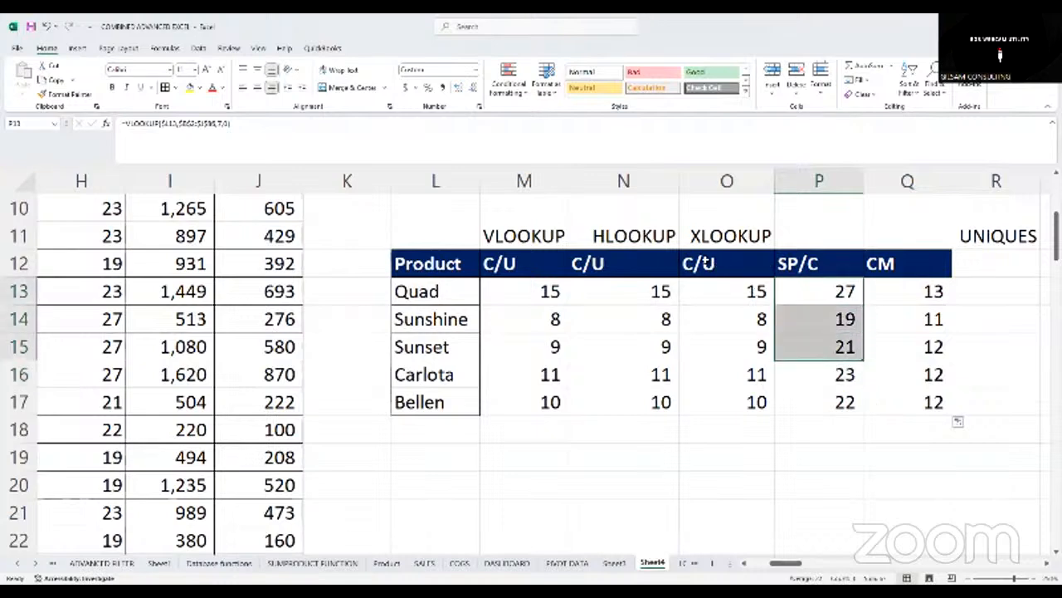
{"action": "left_click", "coordinate": [705, 264]}
{"action": "left_click", "coordinate": [833, 284]}
{"action": "left_click", "coordinate": [621, 282]}
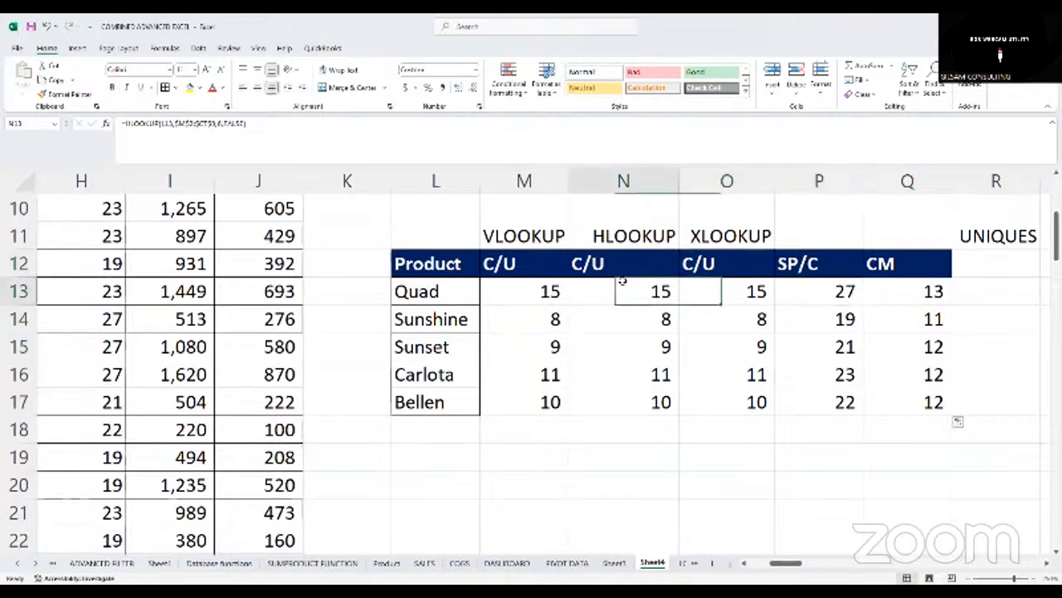
{"action": "left_click_drag", "start_coordinate": [816, 292], "coordinate": [807, 385]}
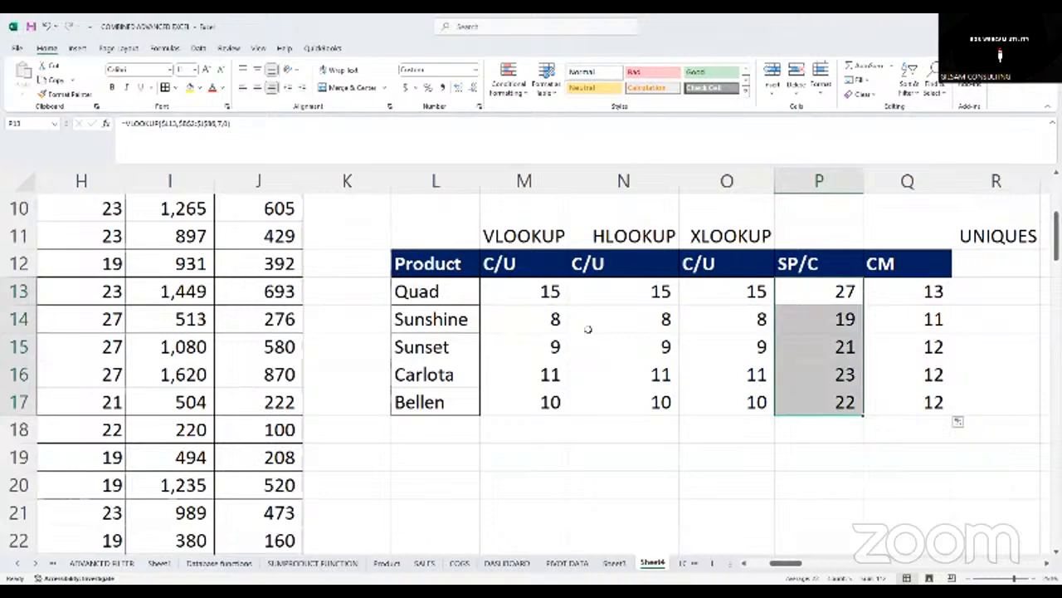
Apply all borders to the lookup results in M13:Q17
{"action": "left_click_drag", "start_coordinate": [483, 284], "coordinate": [932, 404]}
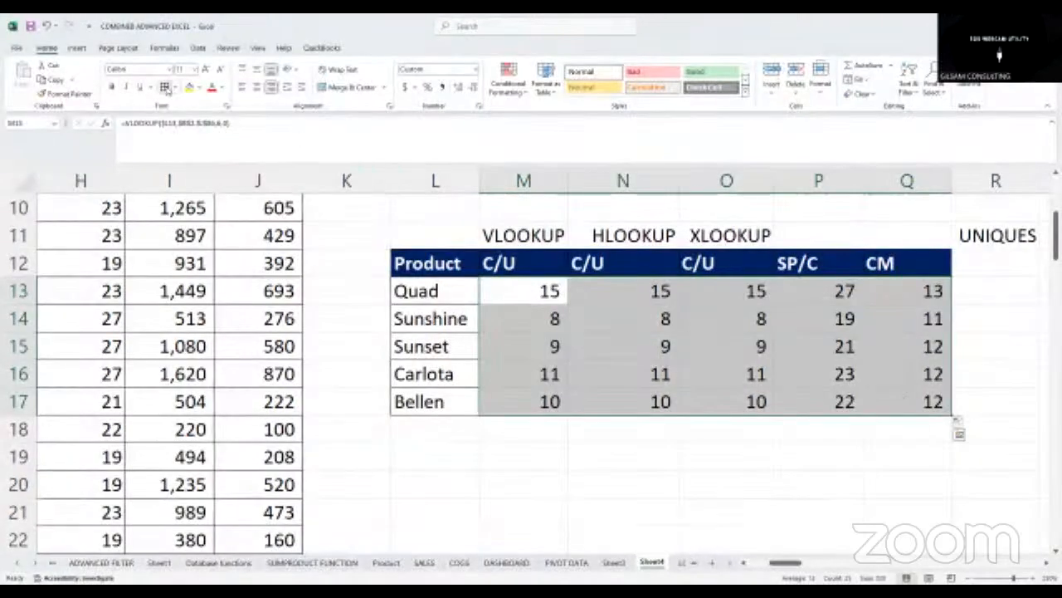
{"action": "left_click", "coordinate": [657, 429]}
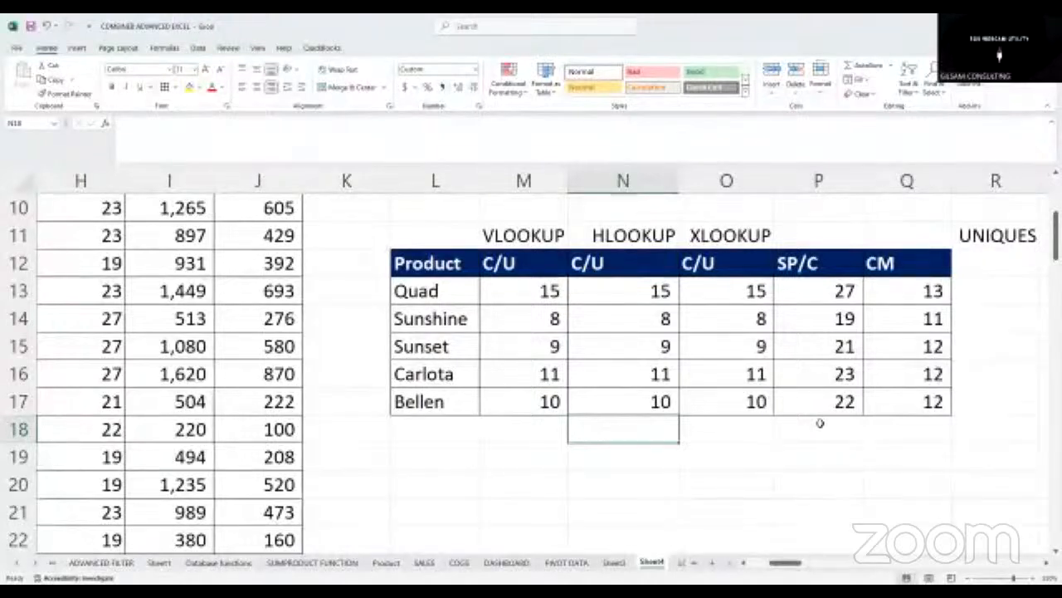
{"action": "left_click", "coordinate": [827, 484]}
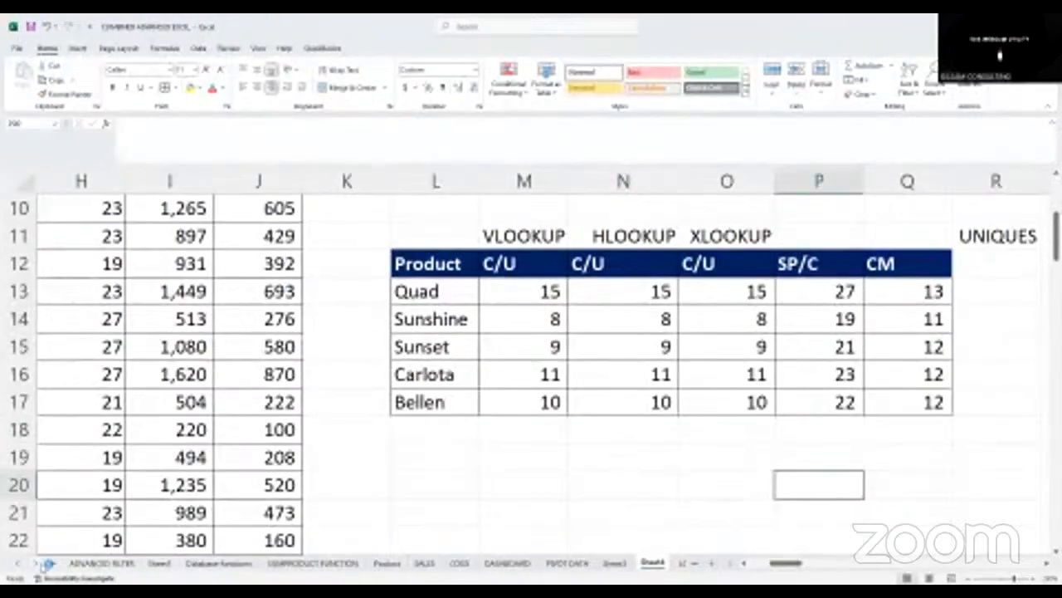
Look through the LOGICAL DISCOUNT, Sheet1 and Sheet3 worksheets, and return to the lookup table on Sheet4
{"action": "scroll", "coordinate": [304, 309], "scroll_direction": "up", "scroll_amount": 3}
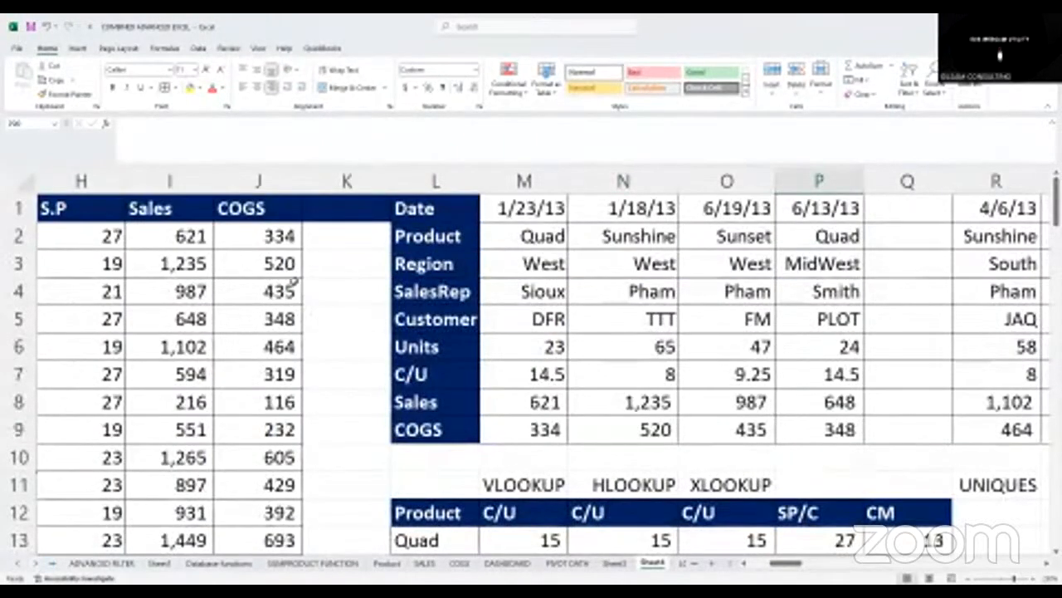
{"action": "scroll", "coordinate": [357, 223], "scroll_direction": "down", "scroll_amount": 1}
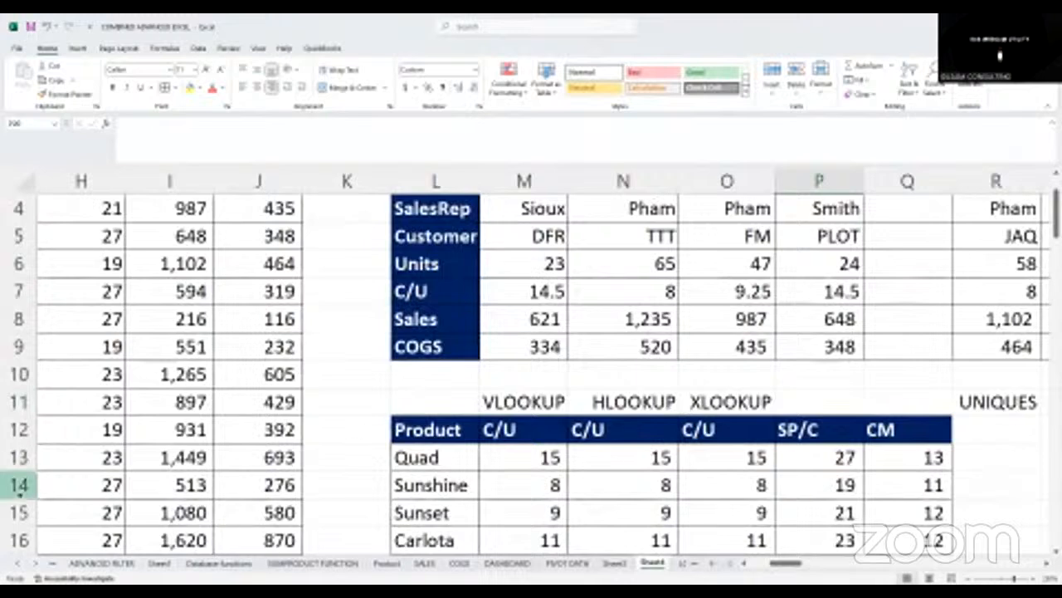
{"action": "left_click", "coordinate": [684, 564]}
{"action": "left_click", "coordinate": [686, 564]}
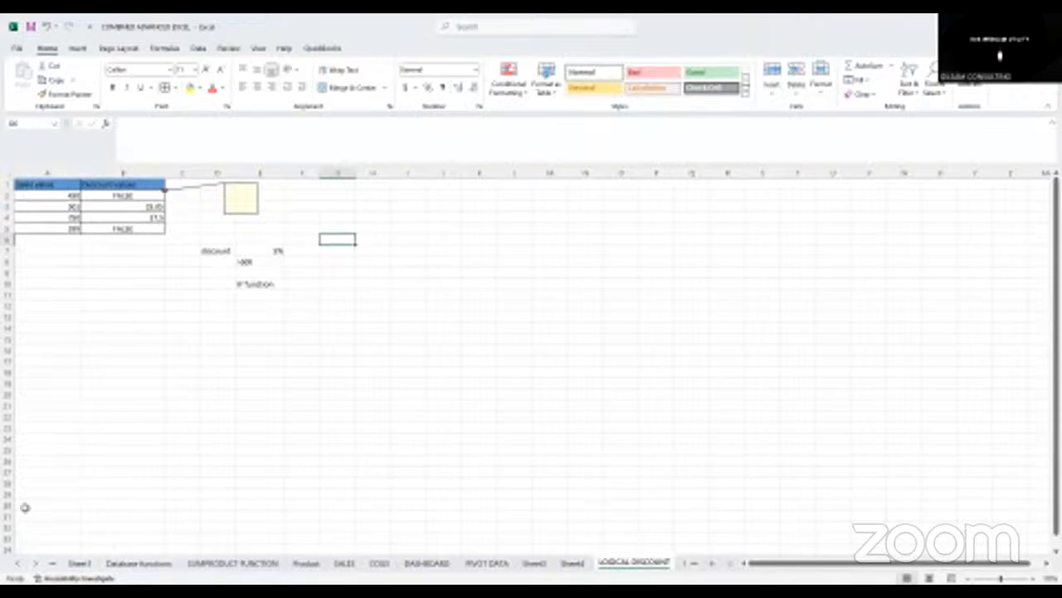
{"action": "left_click", "coordinate": [80, 563]}
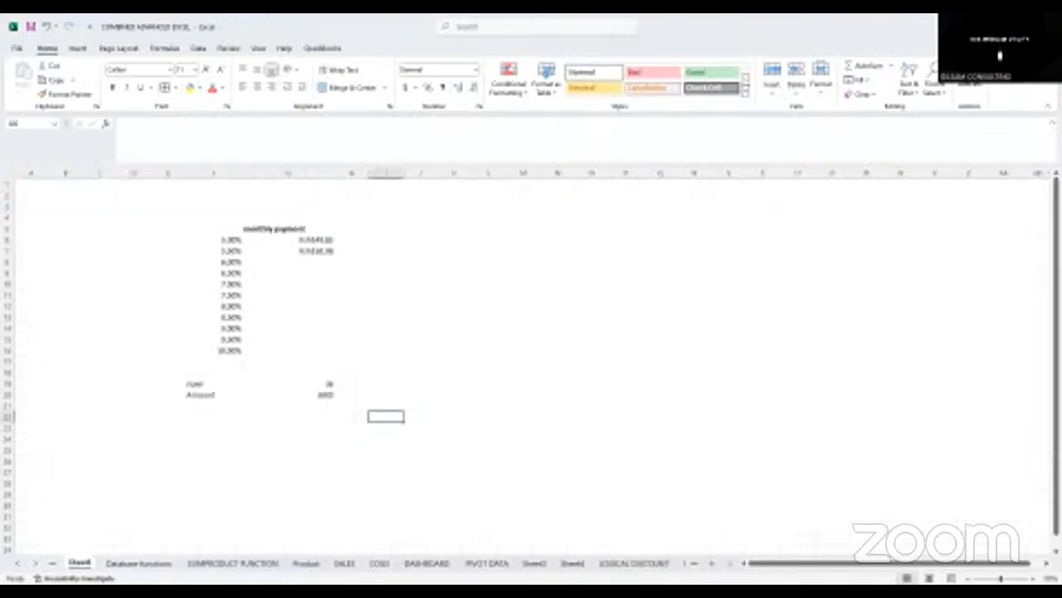
{"action": "left_click", "coordinate": [36, 564]}
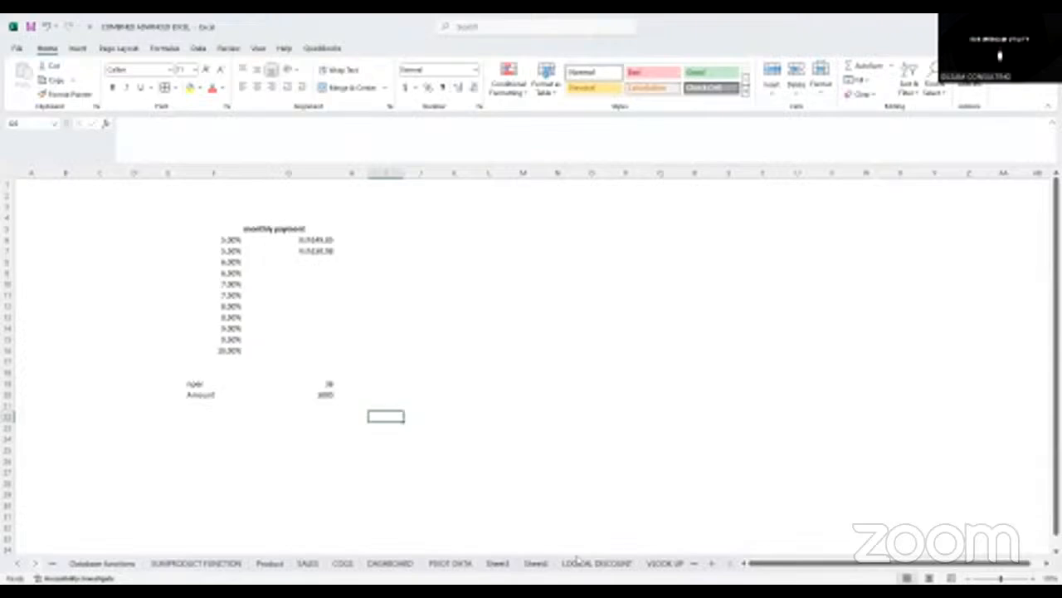
{"action": "left_click", "coordinate": [536, 563]}
{"action": "left_click", "coordinate": [499, 564]}
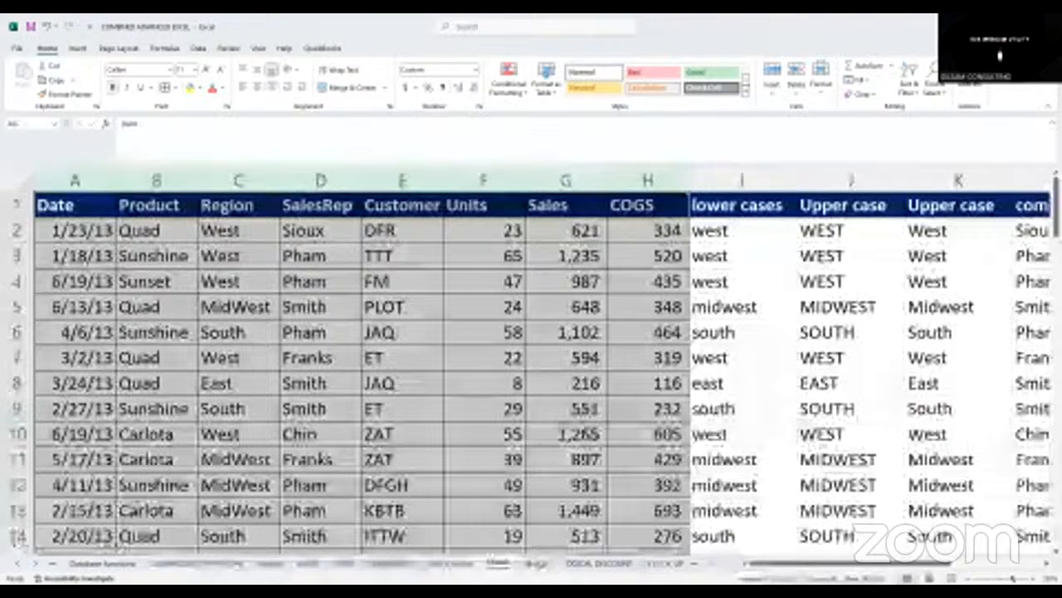
{"action": "left_click", "coordinate": [536, 564]}
{"action": "scroll", "coordinate": [875, 319], "scroll_direction": "down", "scroll_amount": 2}
Review the formulas in Q13 and P13 and the VLOOKUP, HLOOKUP and XLOOKUP headings in row 11
{"action": "left_click", "coordinate": [892, 286]}
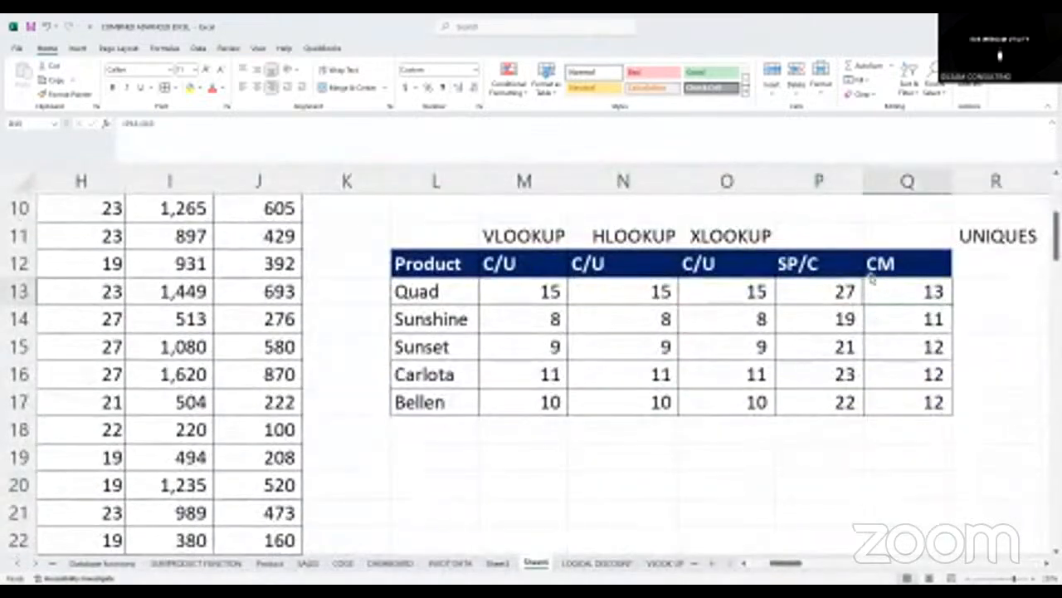
{"action": "left_click", "coordinate": [813, 296]}
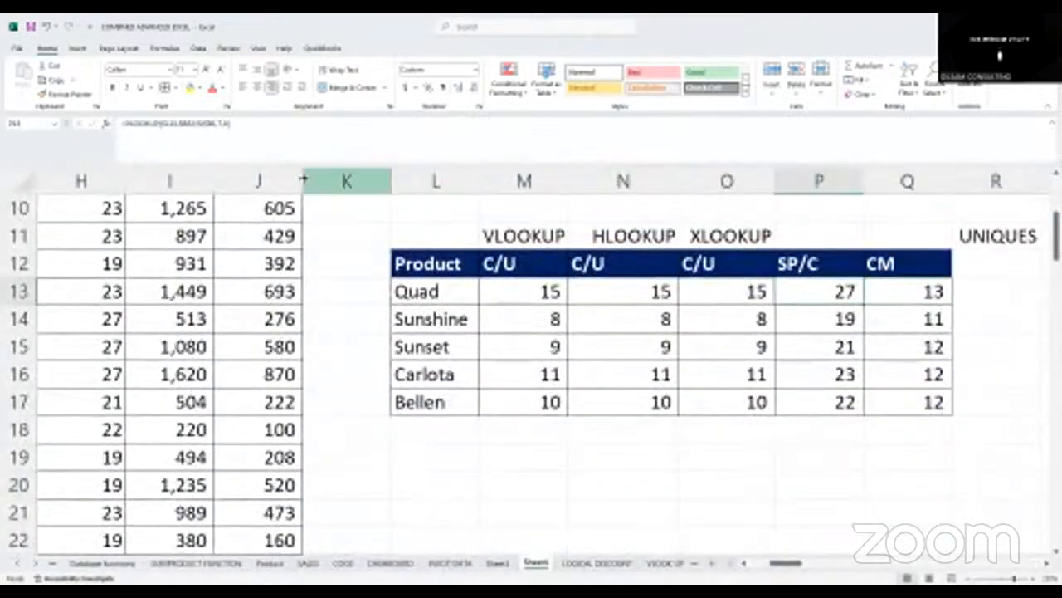
{"action": "left_click", "coordinate": [182, 125]}
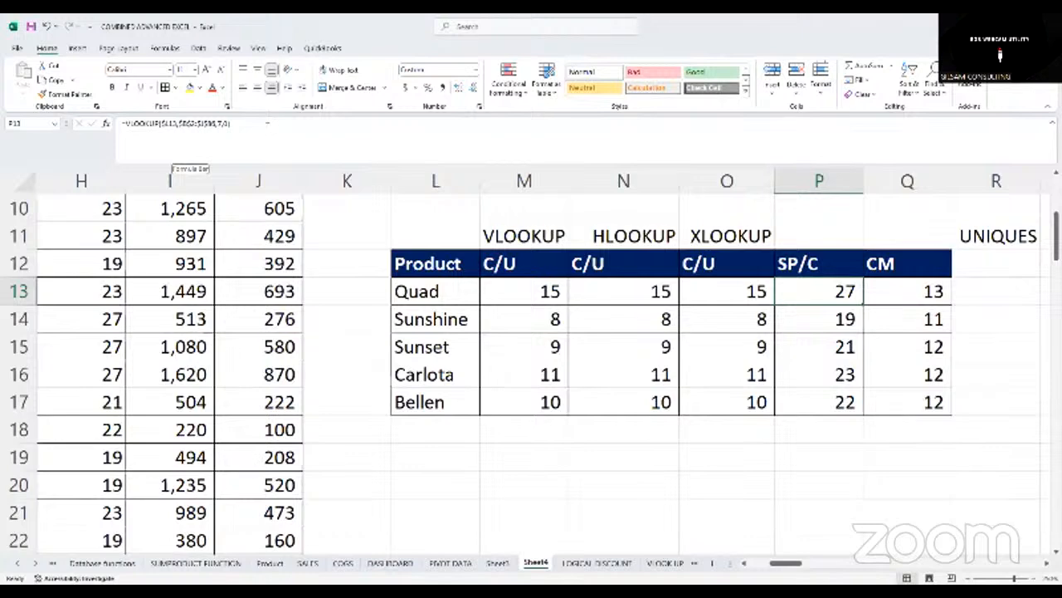
{"action": "left_click", "coordinate": [574, 322]}
{"action": "left_click", "coordinate": [523, 246]}
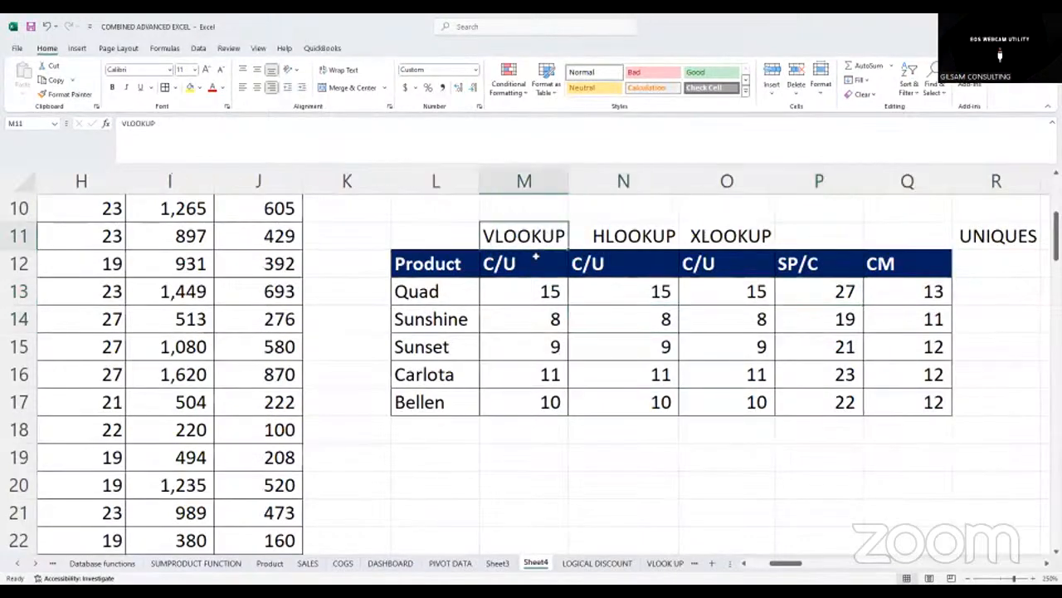
{"action": "left_click", "coordinate": [615, 241]}
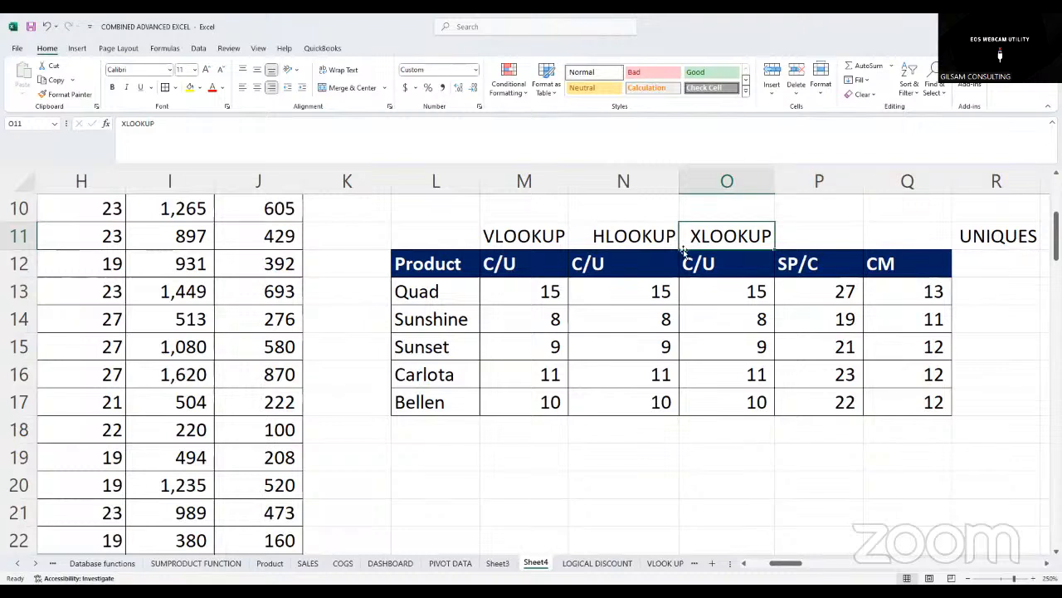
{"action": "left_click", "coordinate": [622, 236]}
{"action": "left_click", "coordinate": [522, 235]}
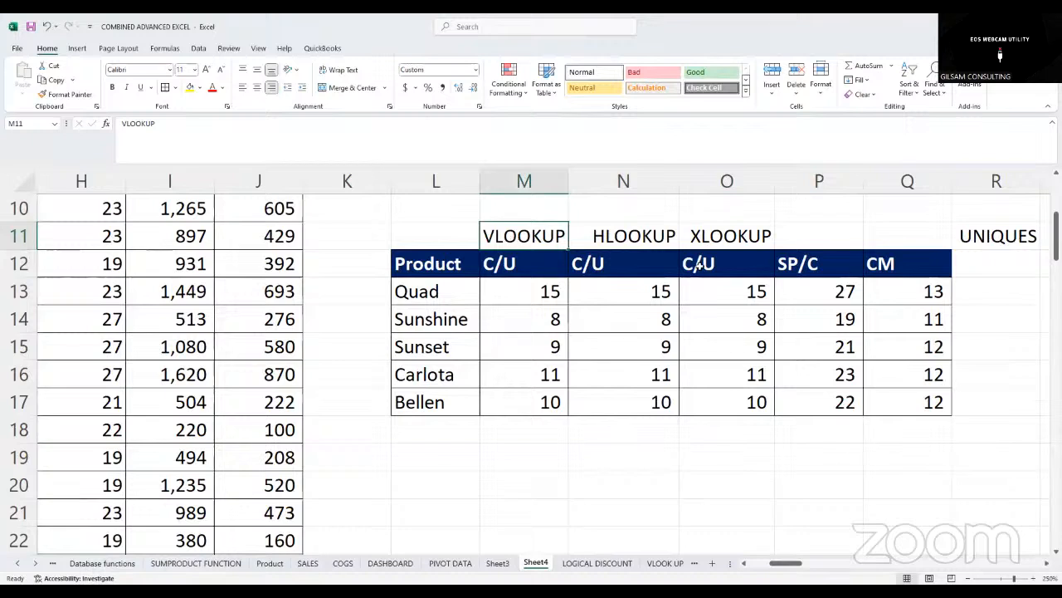
{"action": "left_click", "coordinate": [595, 448]}
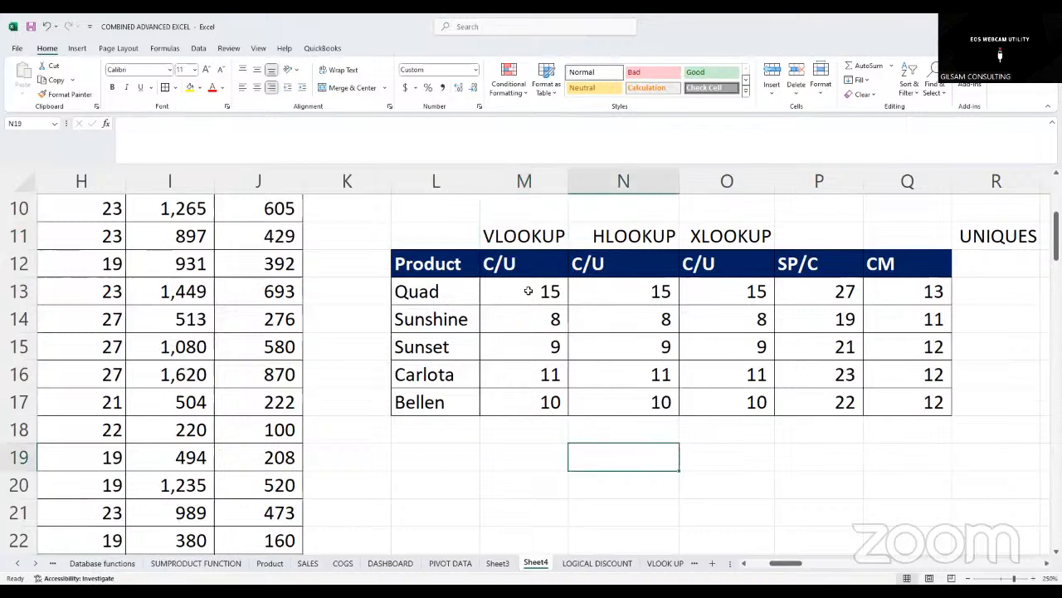
Review the product names in column L and the VLOOKUP formulas in M13 and M14
{"action": "left_click_drag", "start_coordinate": [527, 291], "coordinate": [528, 376]}
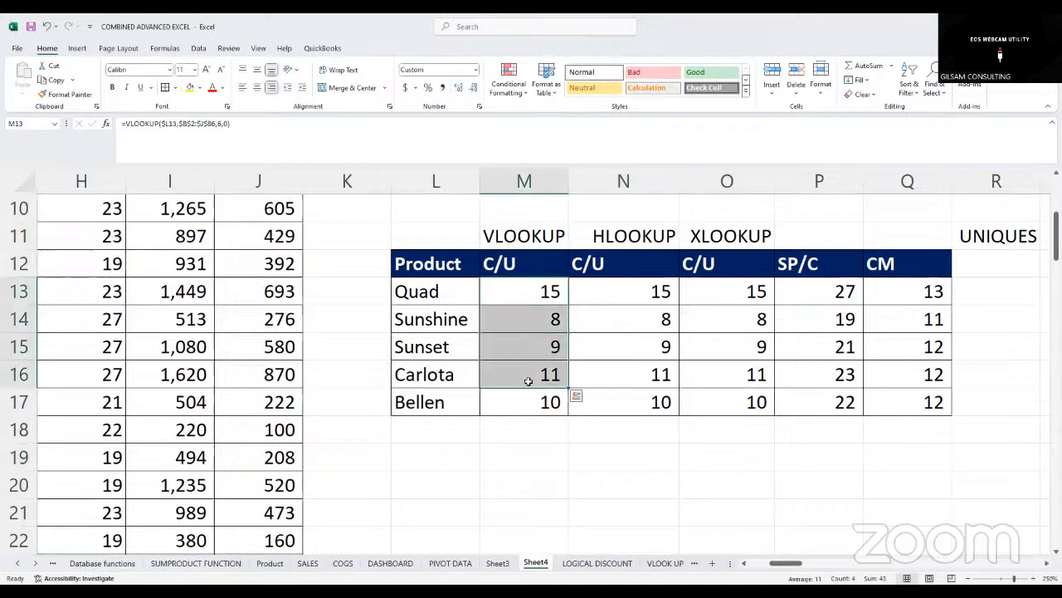
{"action": "left_click", "coordinate": [509, 290]}
{"action": "left_click_drag", "start_coordinate": [446, 296], "coordinate": [459, 337]}
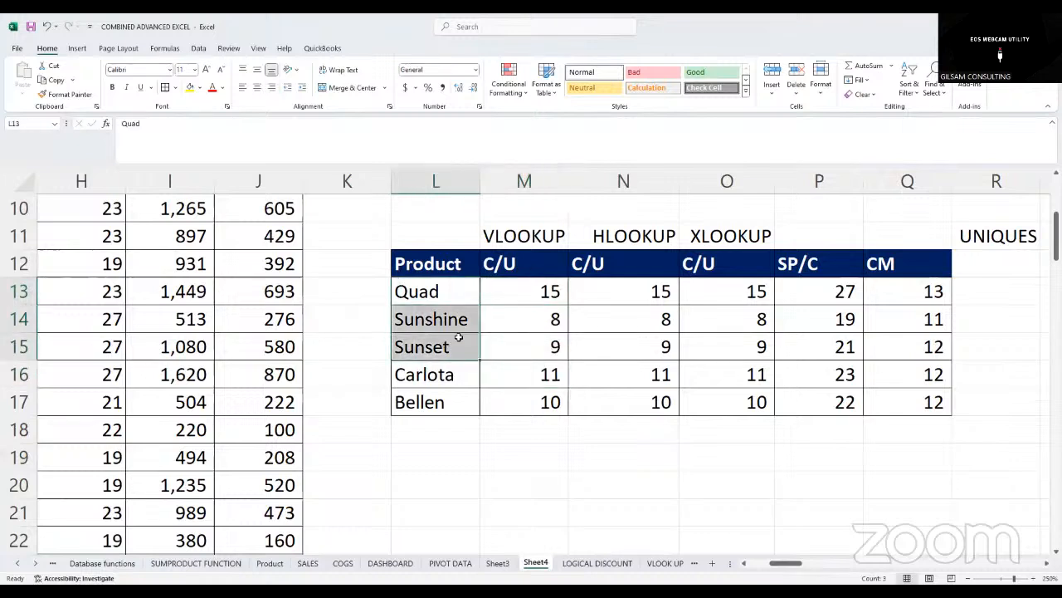
{"action": "left_click_drag", "start_coordinate": [513, 297], "coordinate": [518, 325]}
{"action": "left_click", "coordinate": [552, 296]}
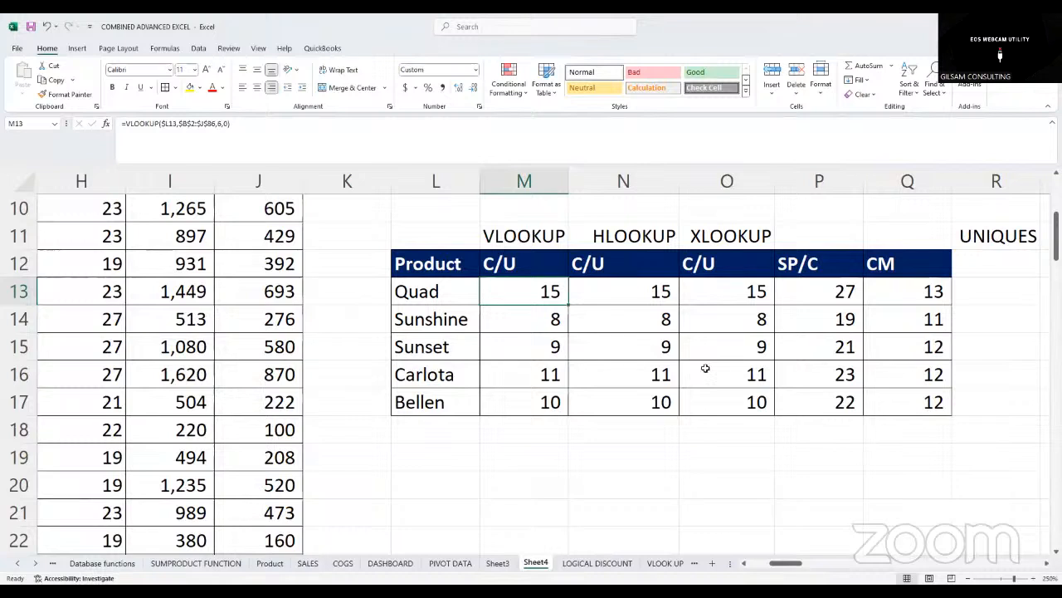
{"action": "left_click", "coordinate": [413, 325]}
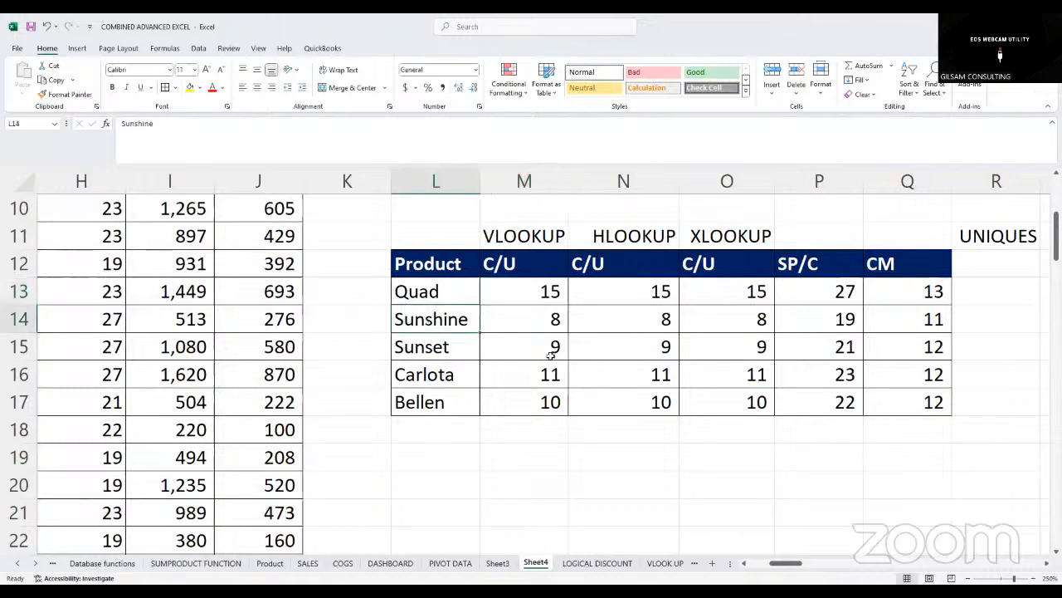
{"action": "left_click", "coordinate": [542, 319]}
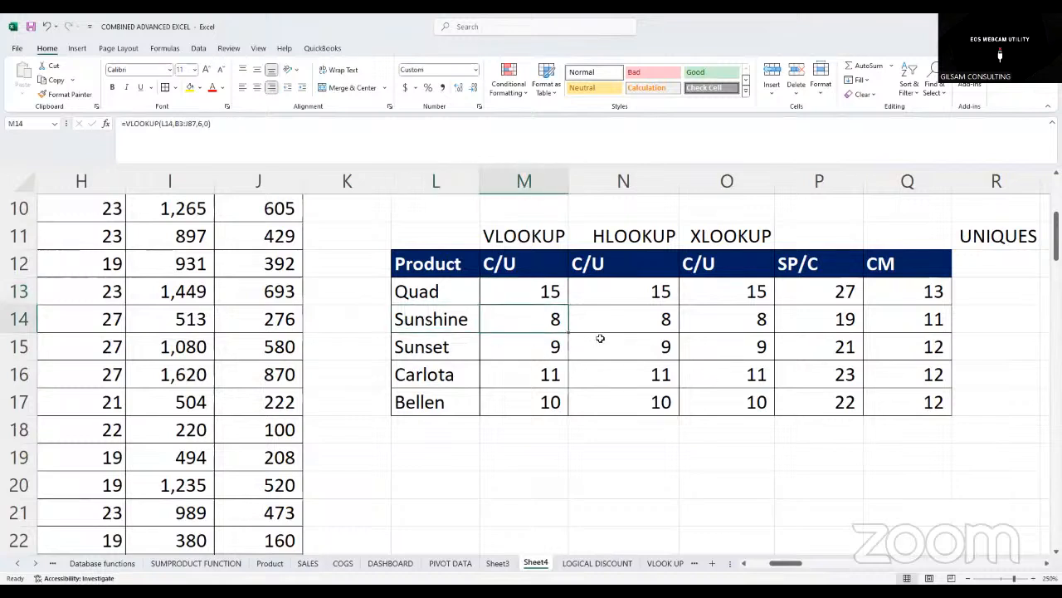
Compare the source data in columns A to J with the product list in L13:L17 and the VLOOKUP formula in M17
{"action": "left_click_drag", "start_coordinate": [785, 563], "coordinate": [763, 563]}
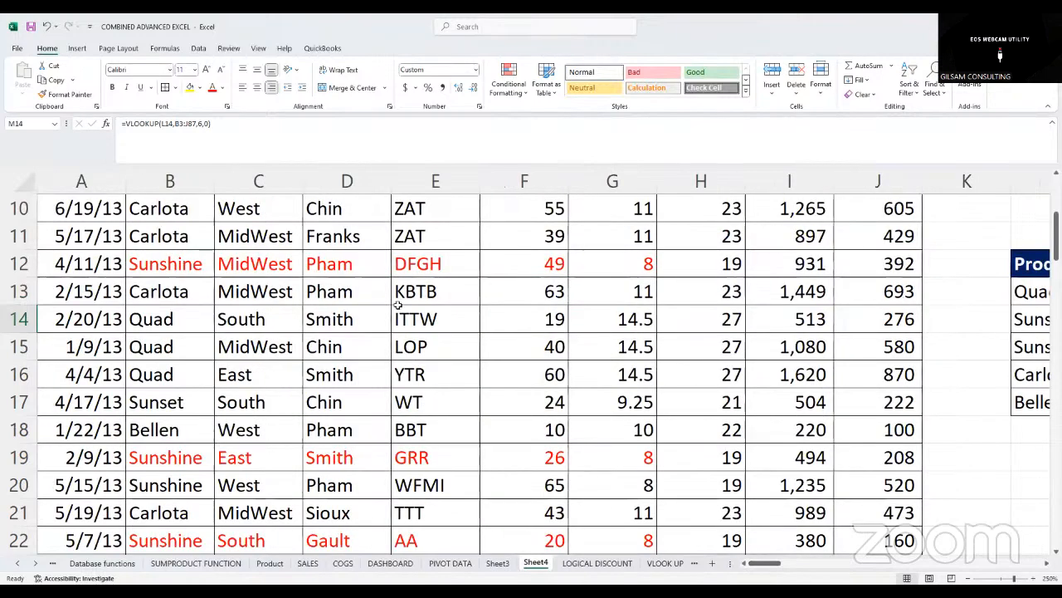
{"action": "scroll", "coordinate": [414, 307], "scroll_direction": "up", "scroll_amount": 3}
{"action": "scroll", "coordinate": [434, 301], "scroll_direction": "down", "scroll_amount": 2}
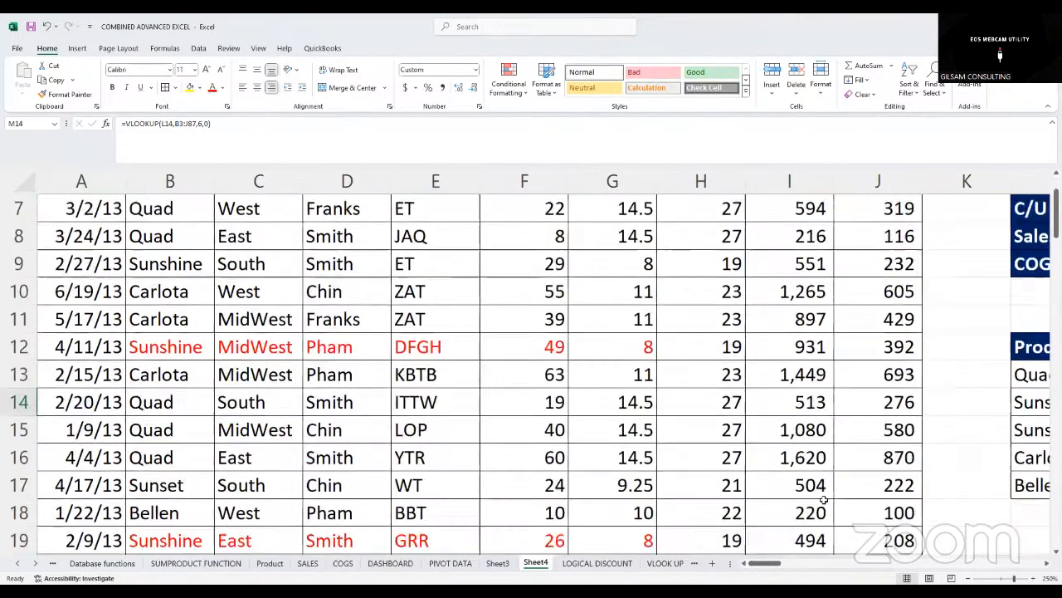
{"action": "mouse_move", "coordinate": [763, 563]}
{"action": "left_mouse_down"}
{"action": "mouse_move", "coordinate": [801, 563]}
{"action": "mouse_move", "coordinate": [780, 562]}
{"action": "left_mouse_up"}
{"action": "left_click_drag", "start_coordinate": [611, 373], "coordinate": [649, 480]}
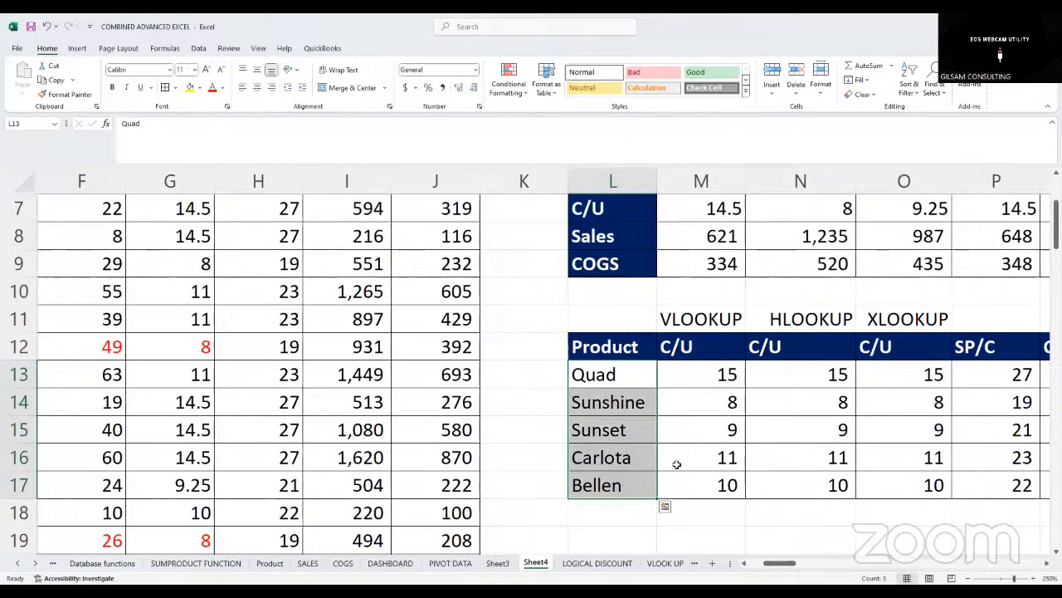
{"action": "left_click_drag", "start_coordinate": [611, 374], "coordinate": [631, 485]}
{"action": "left_click", "coordinate": [699, 488]}
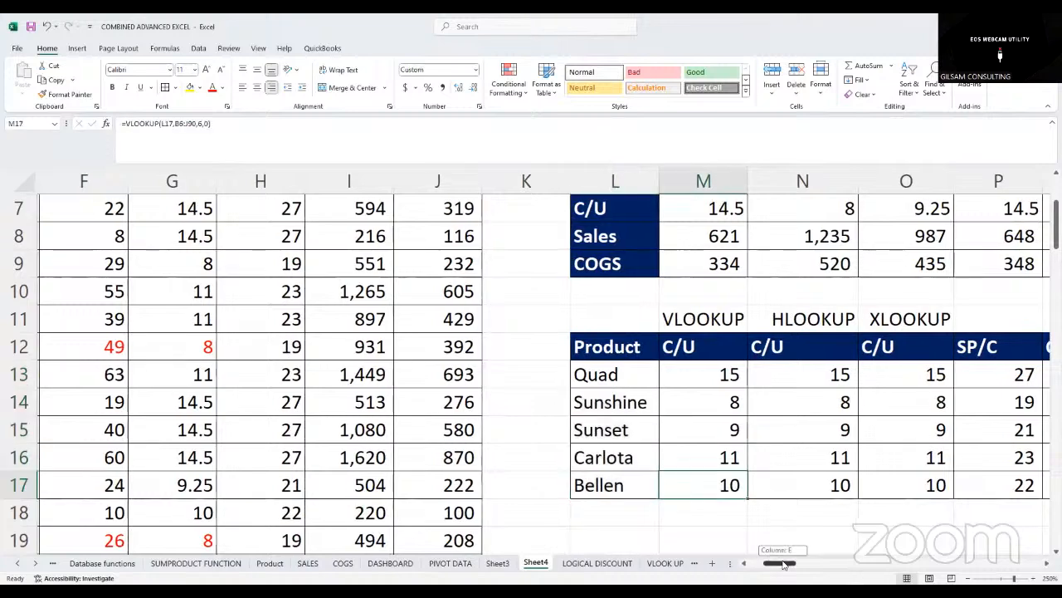
{"action": "left_click_drag", "start_coordinate": [783, 564], "coordinate": [775, 565]}
{"action": "left_click_drag", "start_coordinate": [756, 375], "coordinate": [757, 487]}
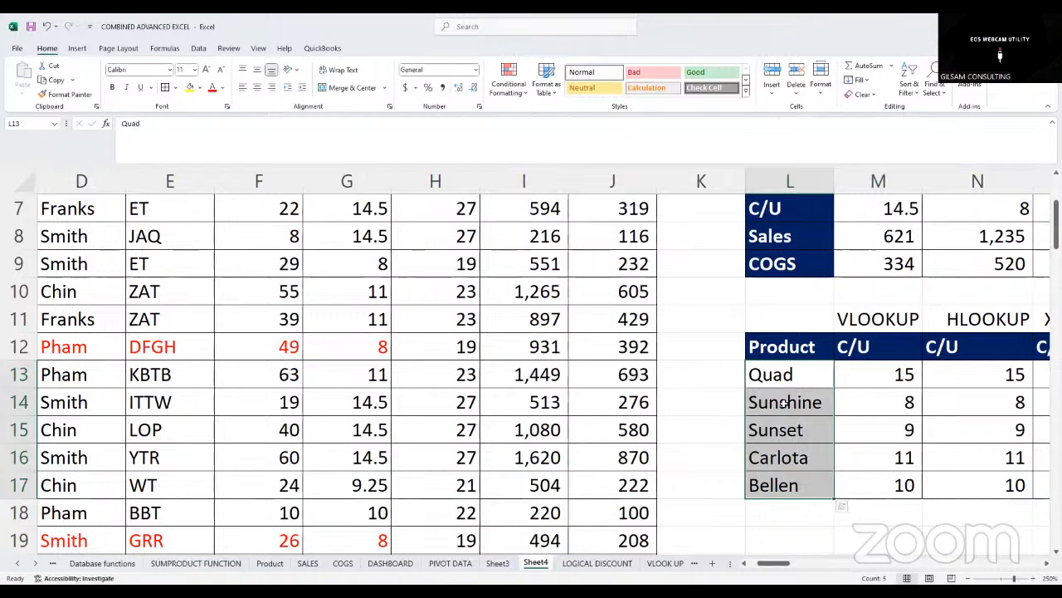
{"action": "left_click_drag", "start_coordinate": [771, 564], "coordinate": [779, 566]}
{"action": "left_click_drag", "start_coordinate": [508, 375], "coordinate": [545, 457]}
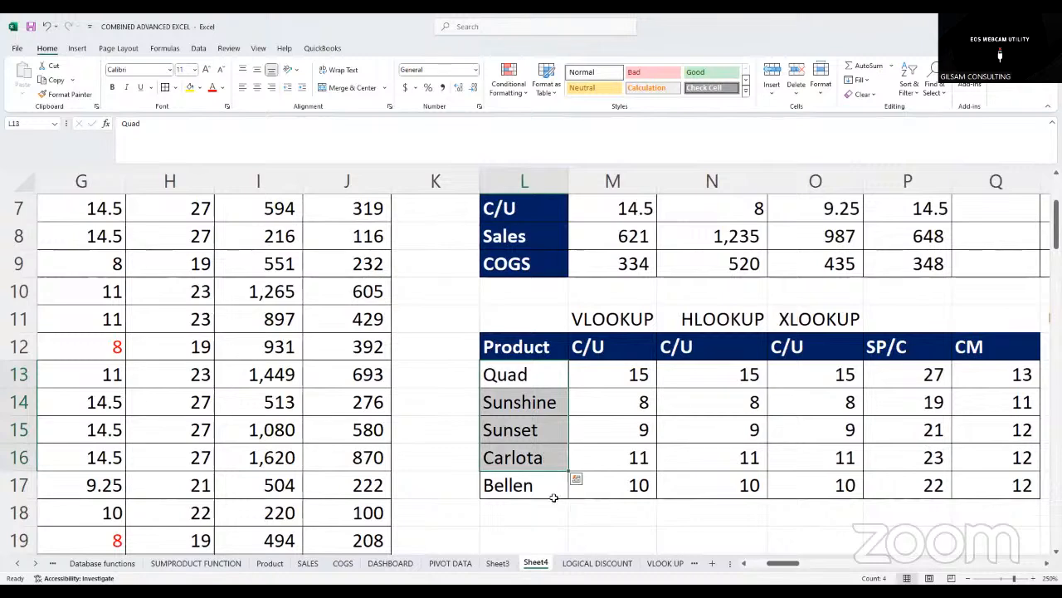
Clear the product names and lookup results in L14:Q17, keeping only the Quad row
{"action": "left_click_drag", "start_coordinate": [536, 405], "coordinate": [541, 486]}
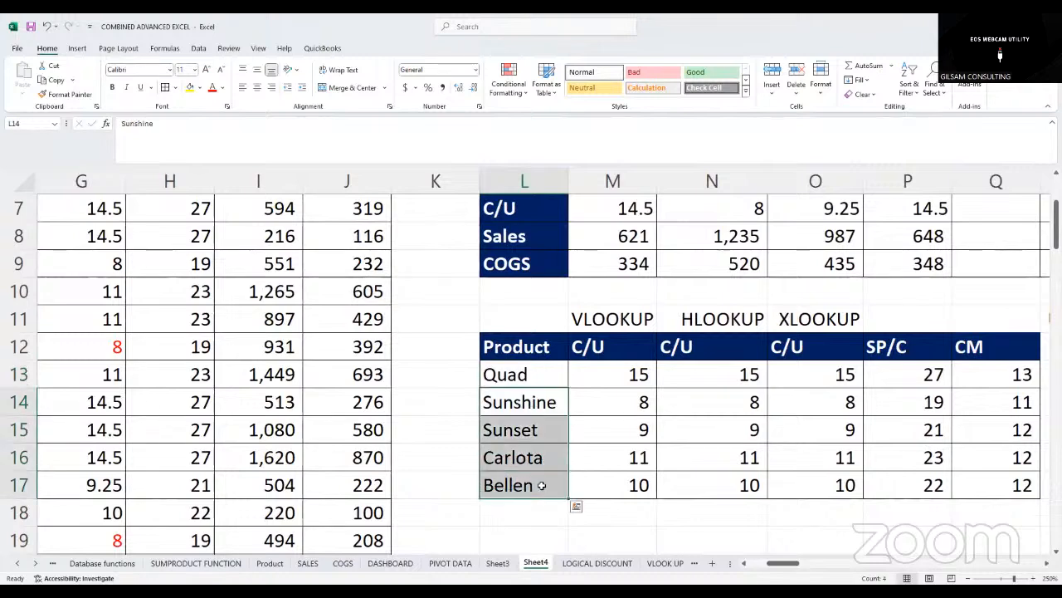
{"action": "key", "text": "Delete"}
{"action": "left_click", "coordinate": [540, 425]}
{"action": "left_click_drag", "start_coordinate": [523, 403], "coordinate": [531, 428]}
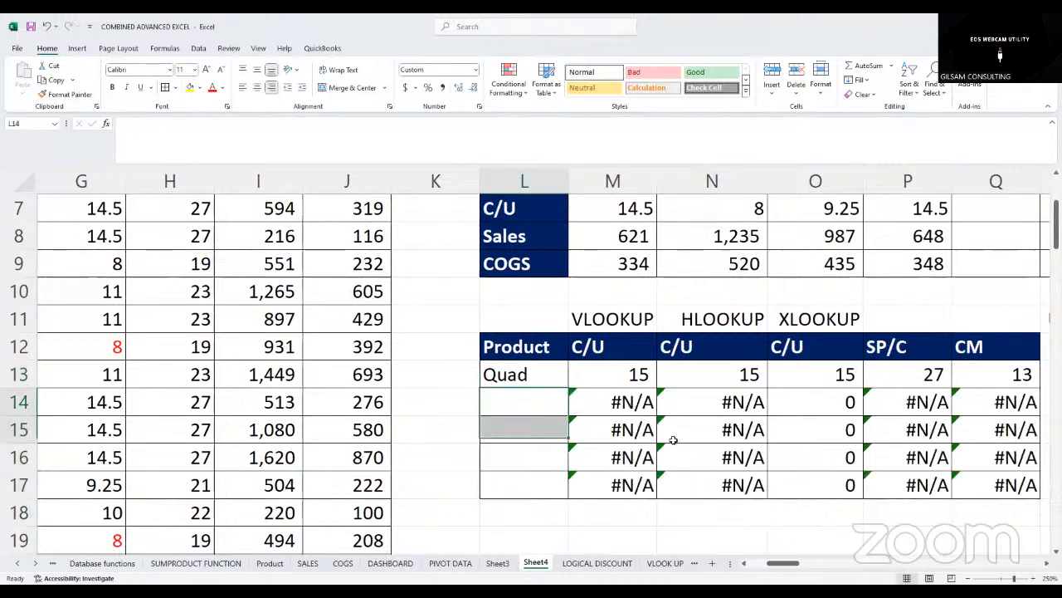
{"action": "left_click_drag", "start_coordinate": [673, 440], "coordinate": [972, 485]}
{"action": "key", "text": "Delete"}
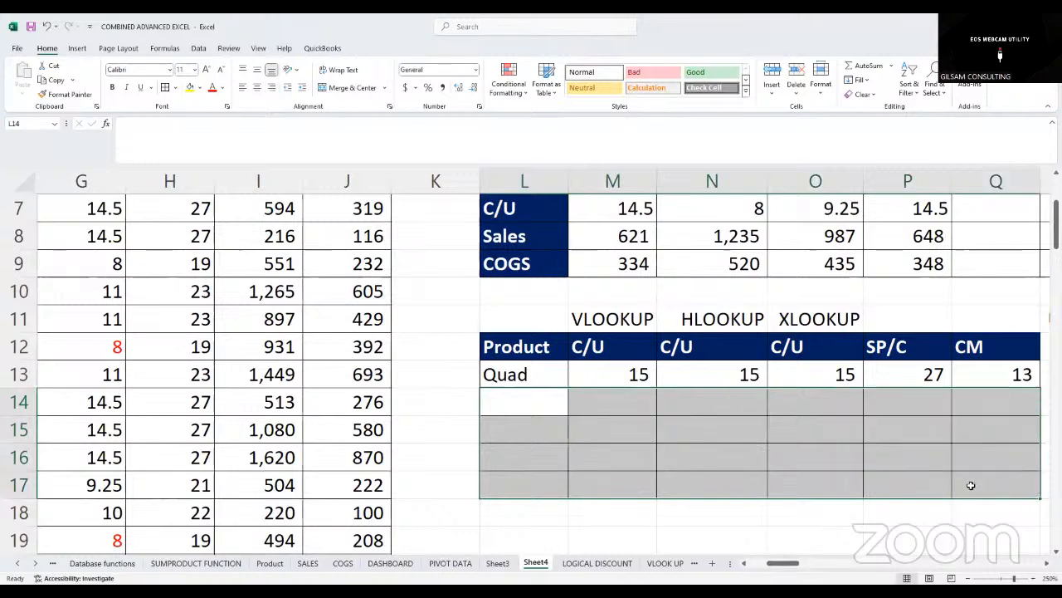
Review the Quad row's lookup results in row 13 against the source records in columns A to J
{"action": "left_click_drag", "start_coordinate": [547, 374], "coordinate": [957, 379]}
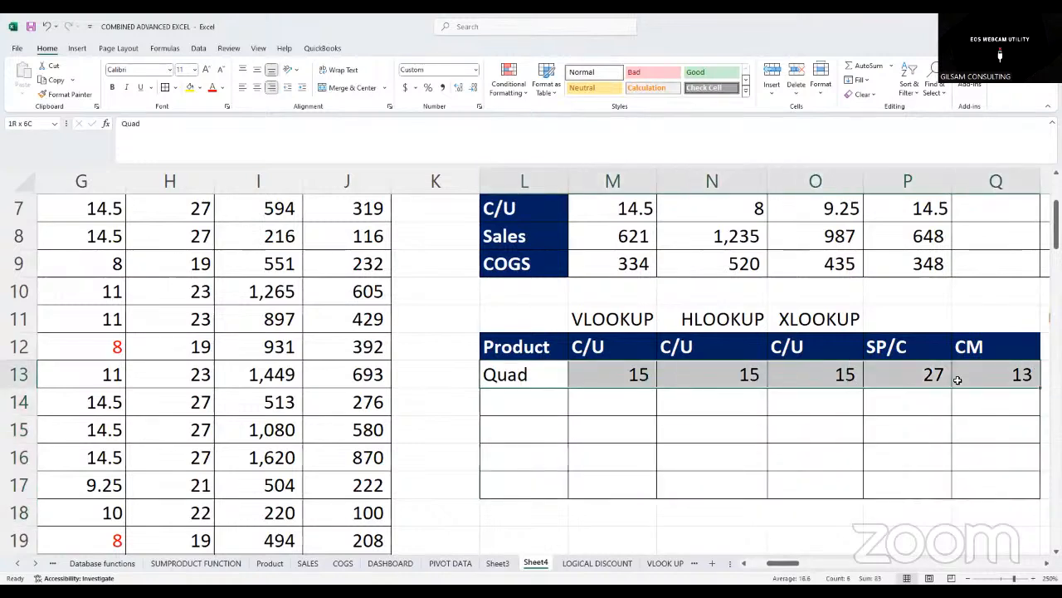
{"action": "left_click", "coordinate": [538, 381]}
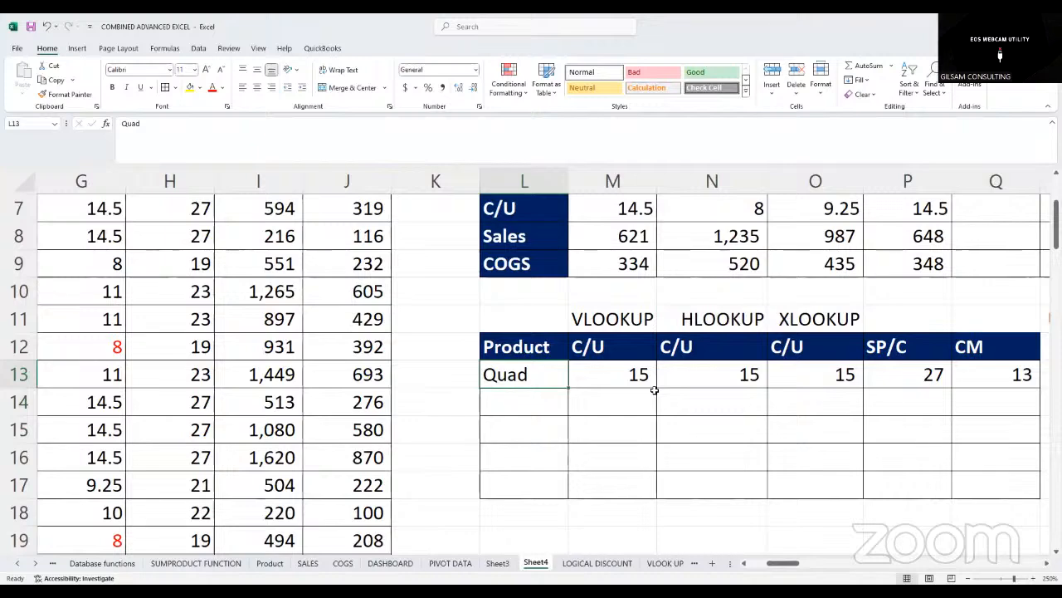
{"action": "scroll", "coordinate": [654, 390], "scroll_direction": "up", "scroll_amount": 1}
{"action": "left_click_drag", "start_coordinate": [780, 562], "coordinate": [704, 550]}
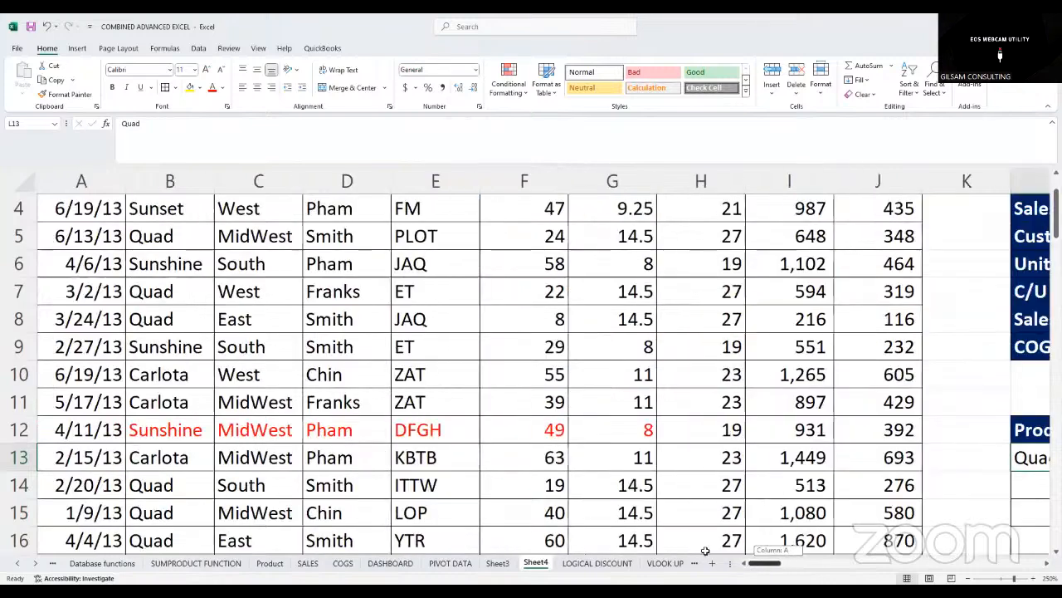
{"action": "left_click", "coordinate": [386, 351]}
{"action": "left_click", "coordinate": [468, 434]}
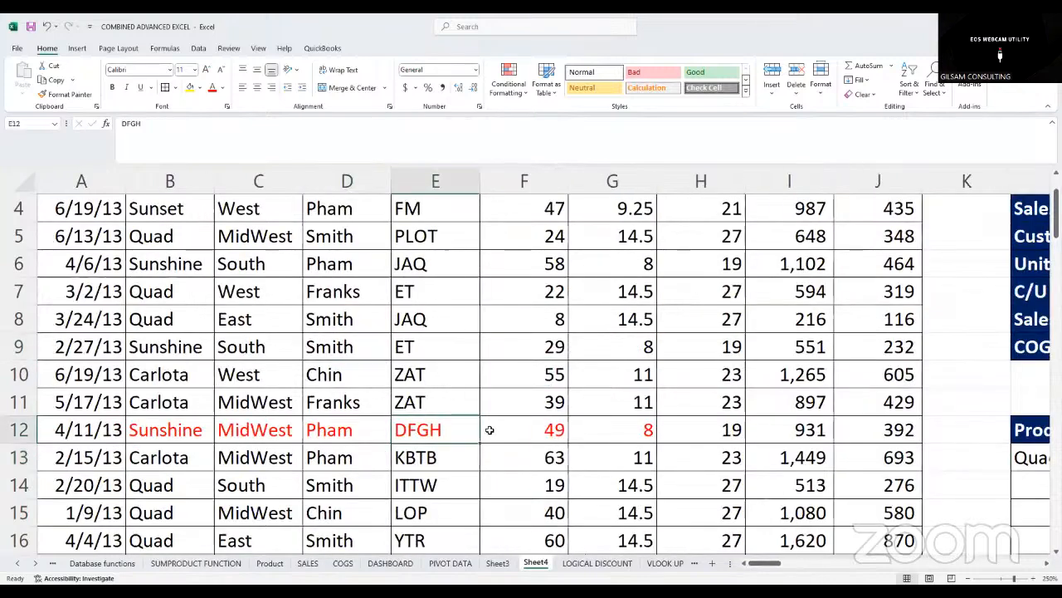
{"action": "scroll", "coordinate": [498, 432], "scroll_direction": "down", "scroll_amount": 3}
{"action": "left_click", "coordinate": [648, 483]}
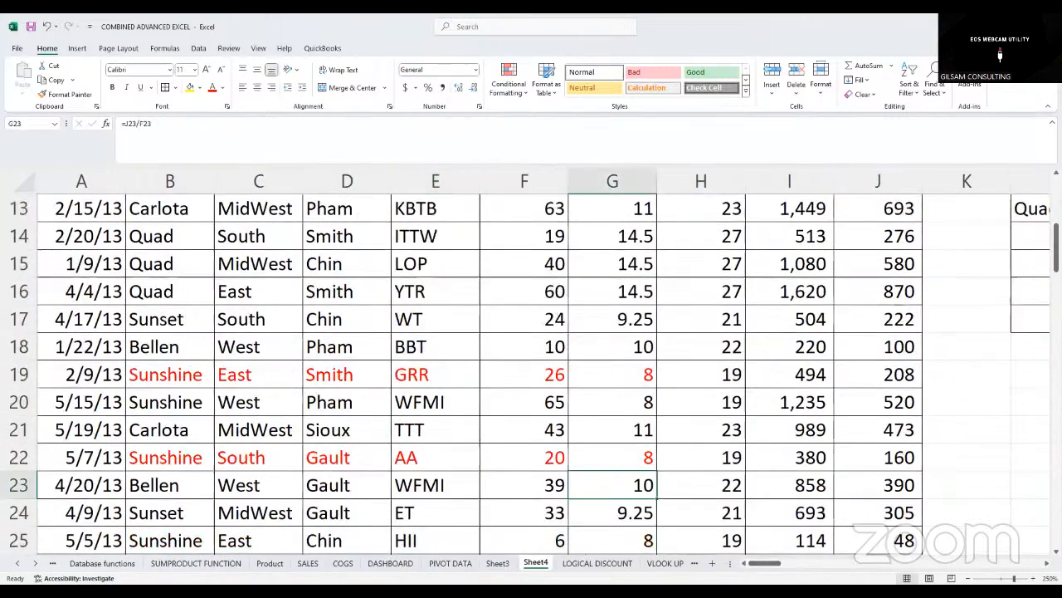
{"action": "left_click_drag", "start_coordinate": [764, 563], "coordinate": [789, 563]}
{"action": "scroll", "coordinate": [399, 457], "scroll_direction": "up", "scroll_amount": 4}
{"action": "scroll", "coordinate": [388, 470], "scroll_direction": "down", "scroll_amount": 1}
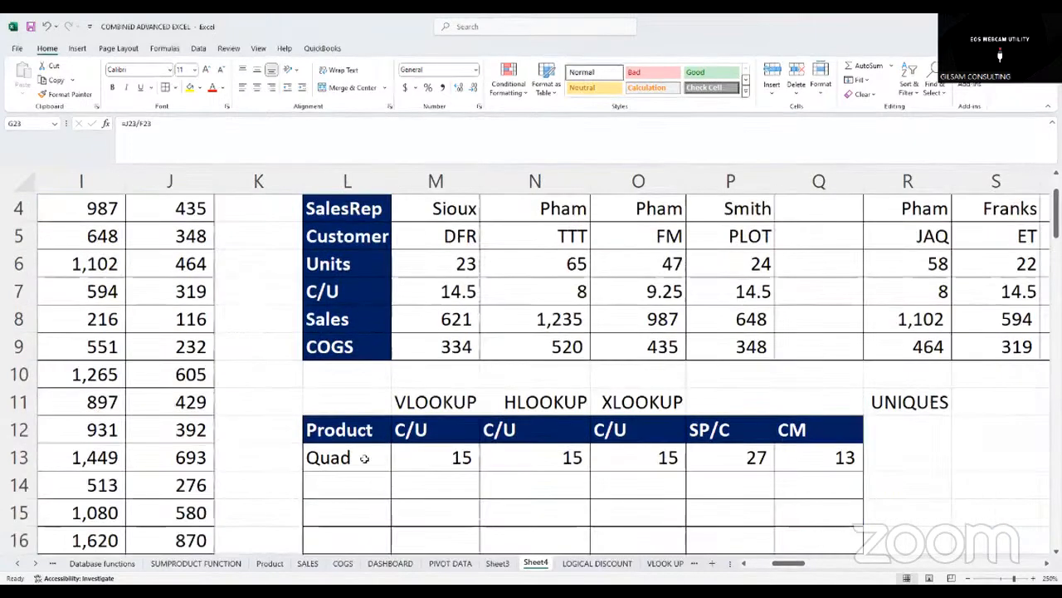
{"action": "left_click_drag", "start_coordinate": [462, 459], "coordinate": [777, 477]}
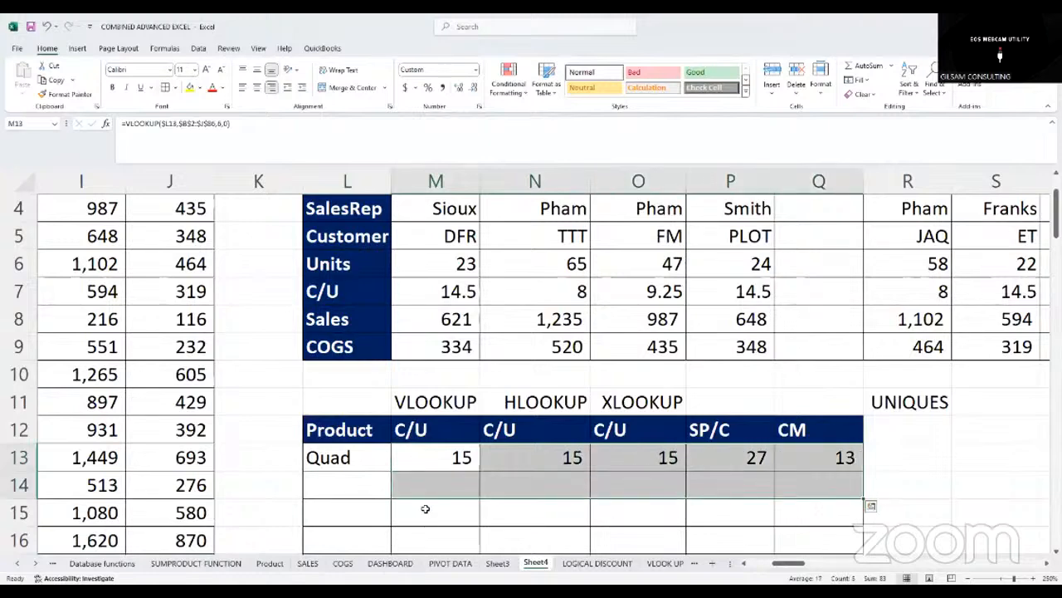
Clear the product name Quad from L13
{"action": "left_click", "coordinate": [356, 456]}
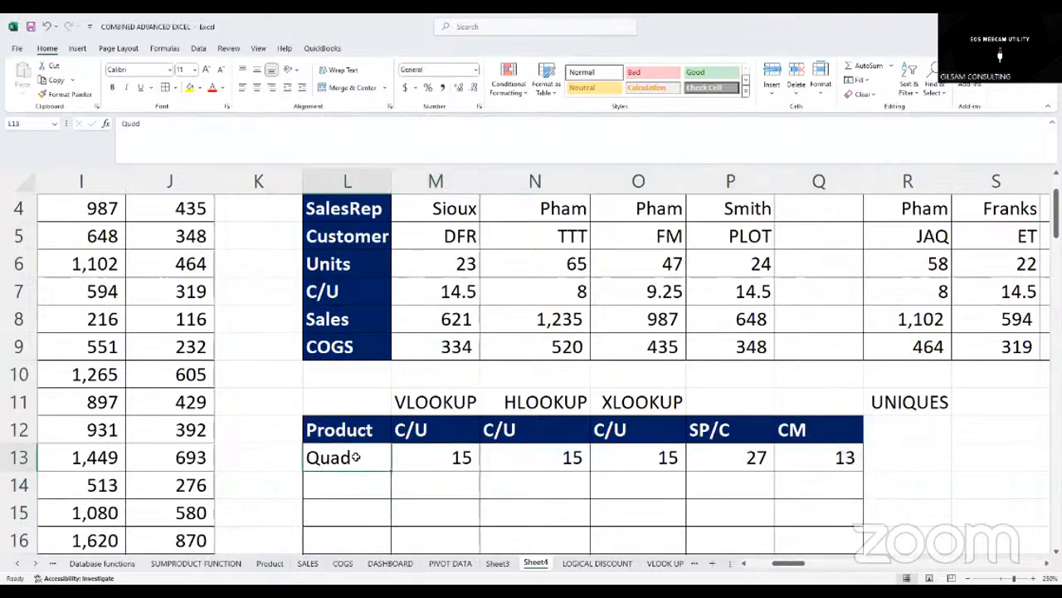
{"action": "key", "text": "Delete"}
{"action": "left_click", "coordinate": [465, 518]}
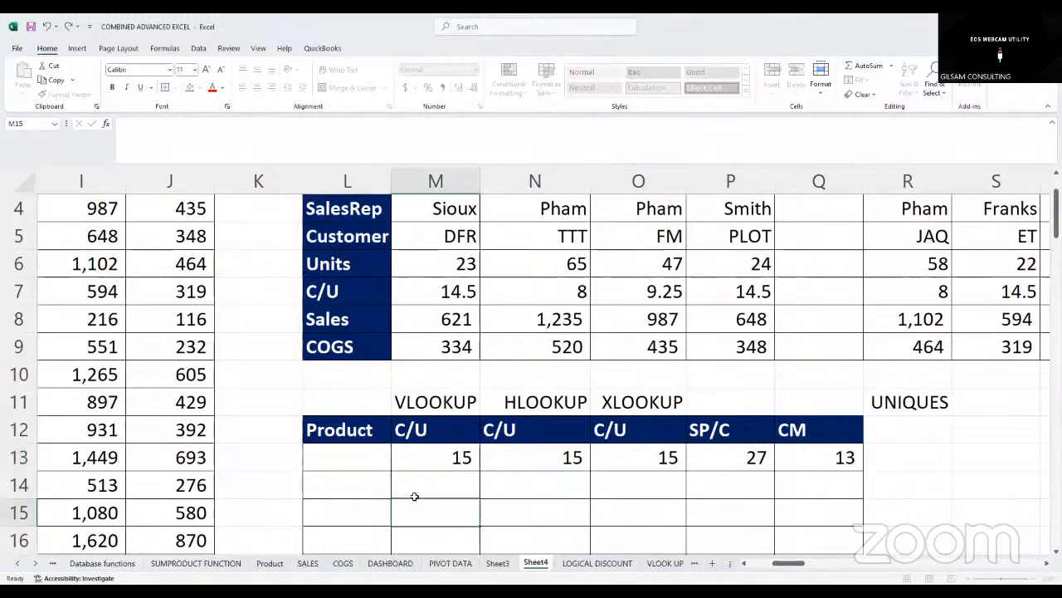
Start a data validation rule for L13 that allows a List
{"action": "left_click", "coordinate": [365, 458]}
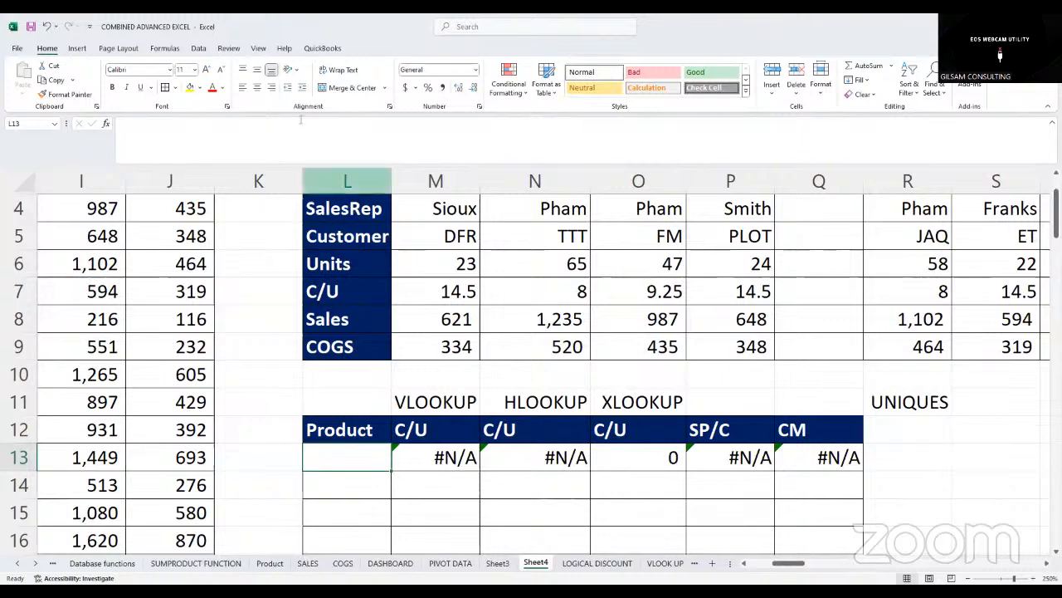
{"action": "left_click", "coordinate": [200, 48]}
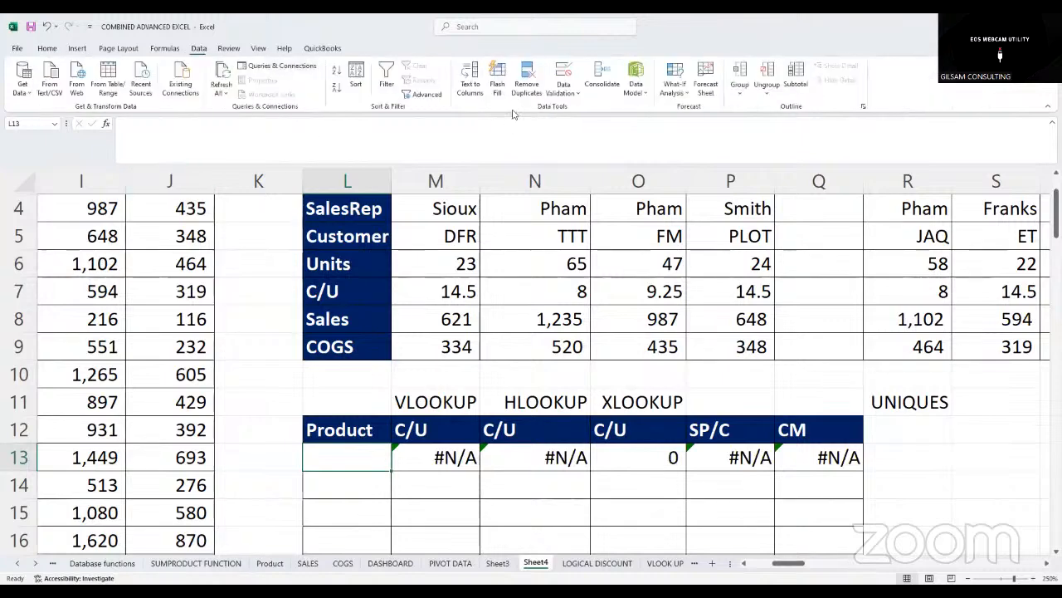
{"action": "left_click", "coordinate": [569, 96]}
{"action": "left_click", "coordinate": [571, 109]}
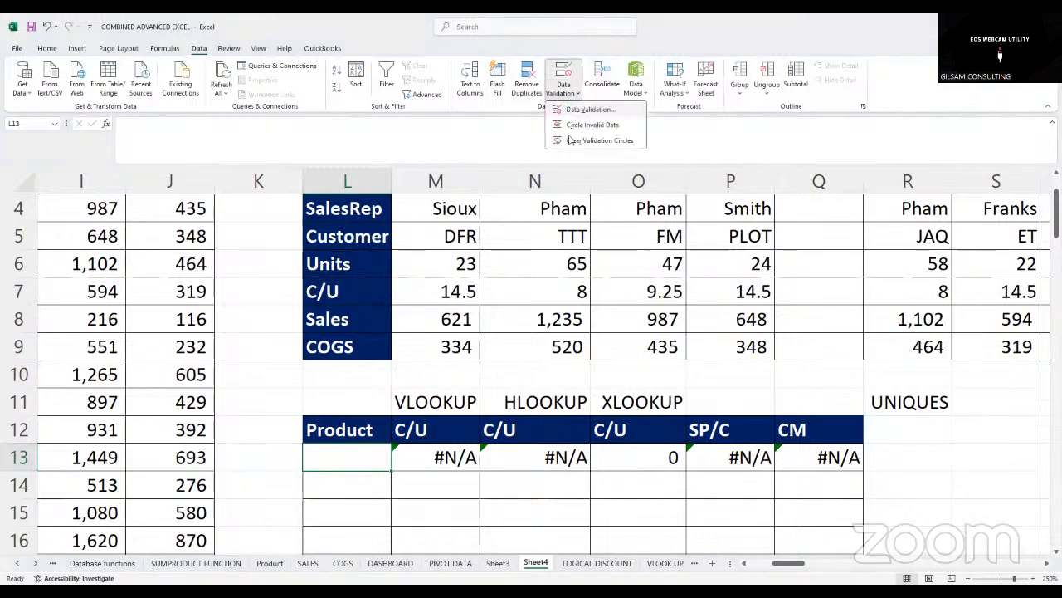
{"action": "left_click", "coordinate": [486, 349]}
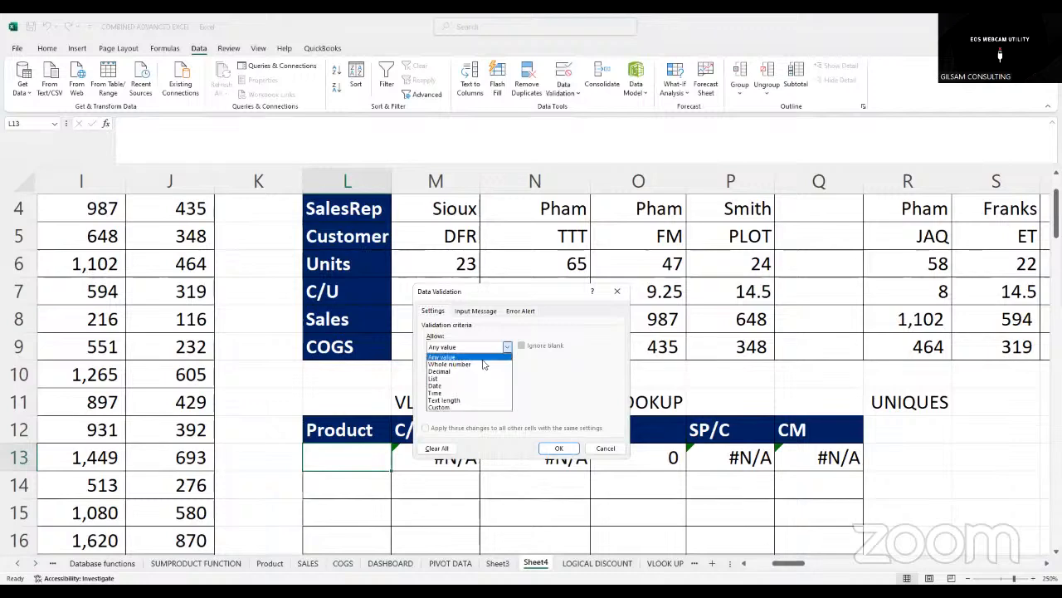
{"action": "left_click", "coordinate": [452, 378]}
Set the validation list source to the product column =$B$2:$B$86 and apply the rule
{"action": "left_click", "coordinate": [449, 391]}
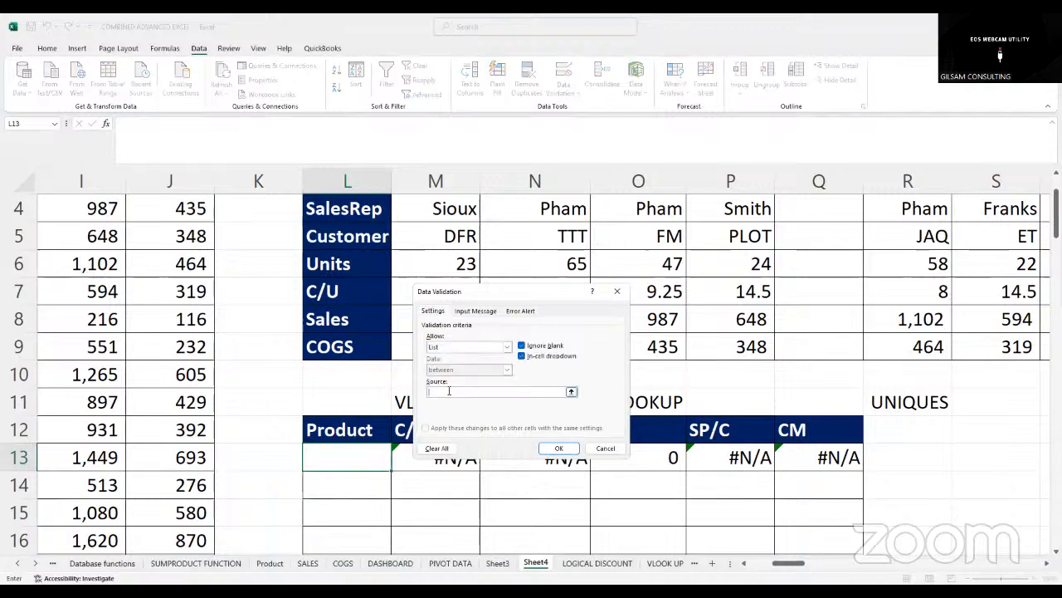
{"action": "scroll", "coordinate": [338, 303], "scroll_direction": "left", "scroll_amount": 8}
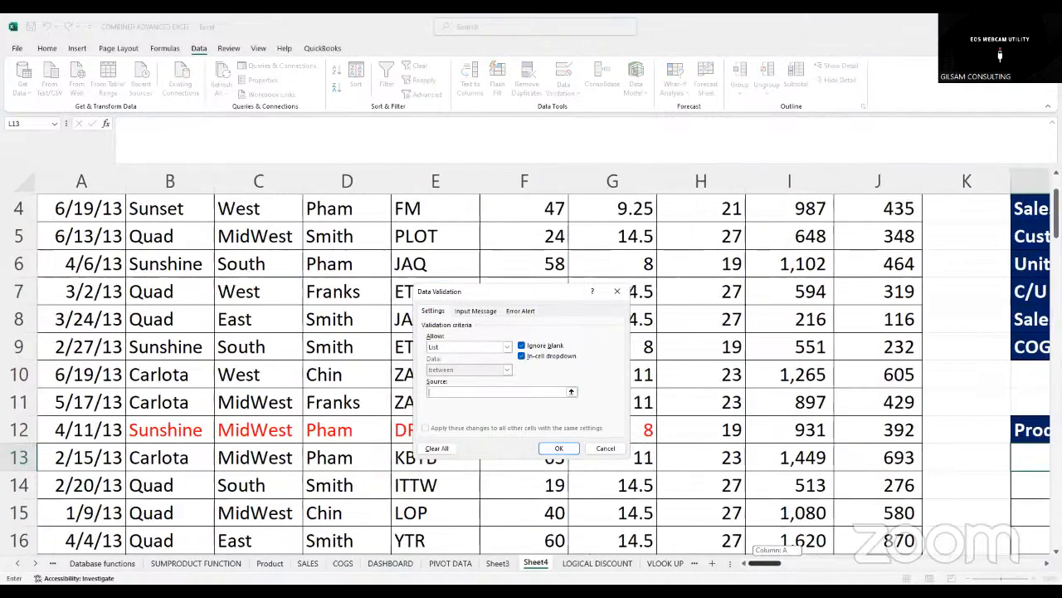
{"action": "scroll", "coordinate": [337, 304], "scroll_direction": "up", "scroll_amount": 1}
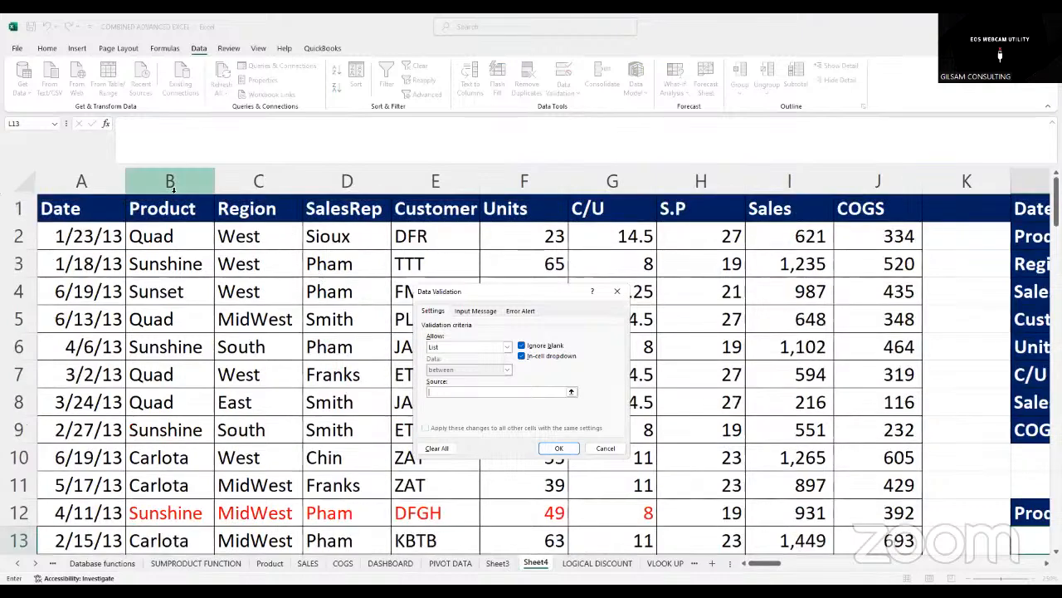
{"action": "left_click", "coordinate": [170, 236]}
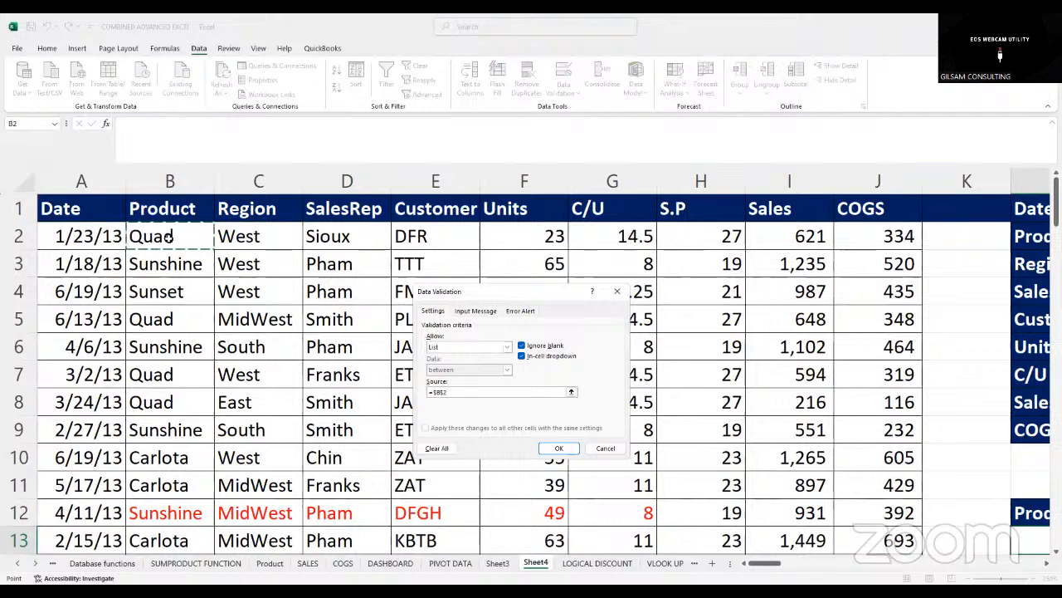
{"action": "key", "text": "ctrl+shift+Down"}
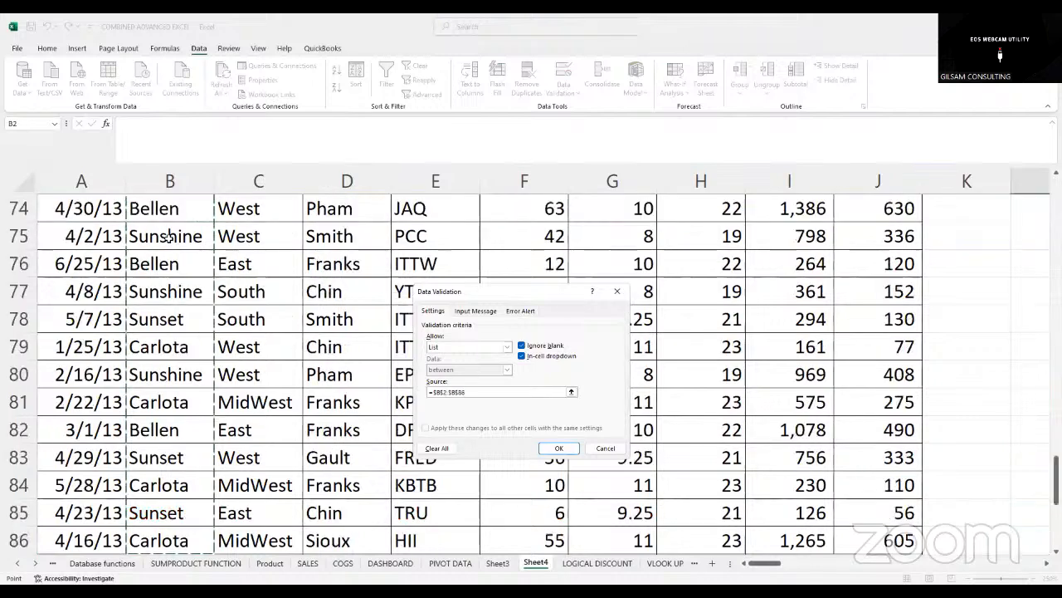
{"action": "key", "text": "Return"}
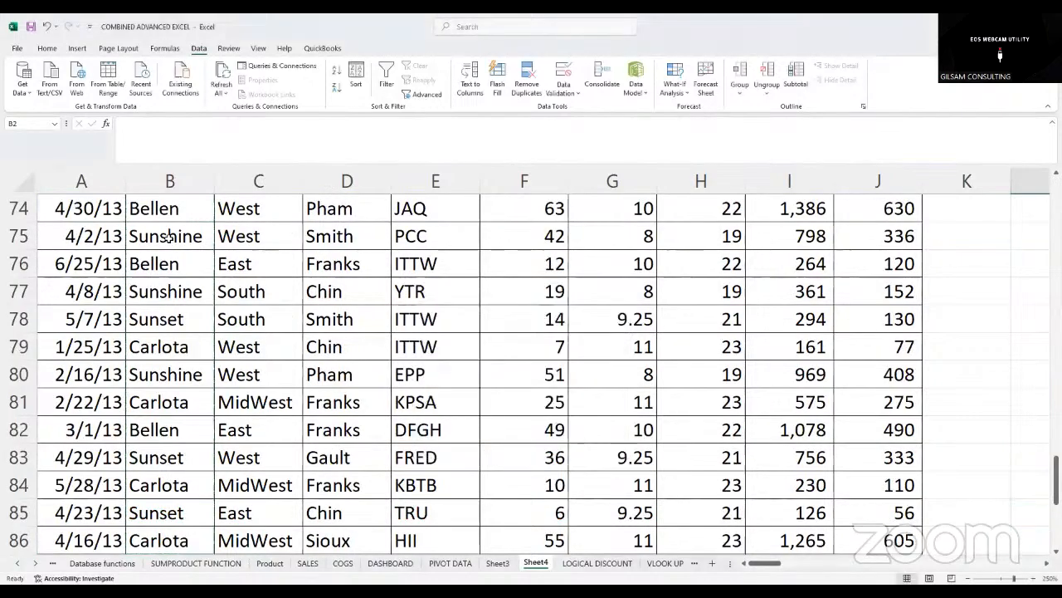
Choose Quad from the product drop-down list in L13 and check the lookup results in M13:P13
{"action": "mouse_move", "coordinate": [768, 563]}
{"action": "left_mouse_down"}
{"action": "mouse_move", "coordinate": [811, 561]}
{"action": "mouse_move", "coordinate": [784, 563]}
{"action": "left_mouse_up"}
{"action": "scroll", "coordinate": [600, 375], "scroll_direction": "up", "scroll_amount": 19}
{"action": "scroll", "coordinate": [570, 403], "scroll_direction": "up", "scroll_amount": 5}
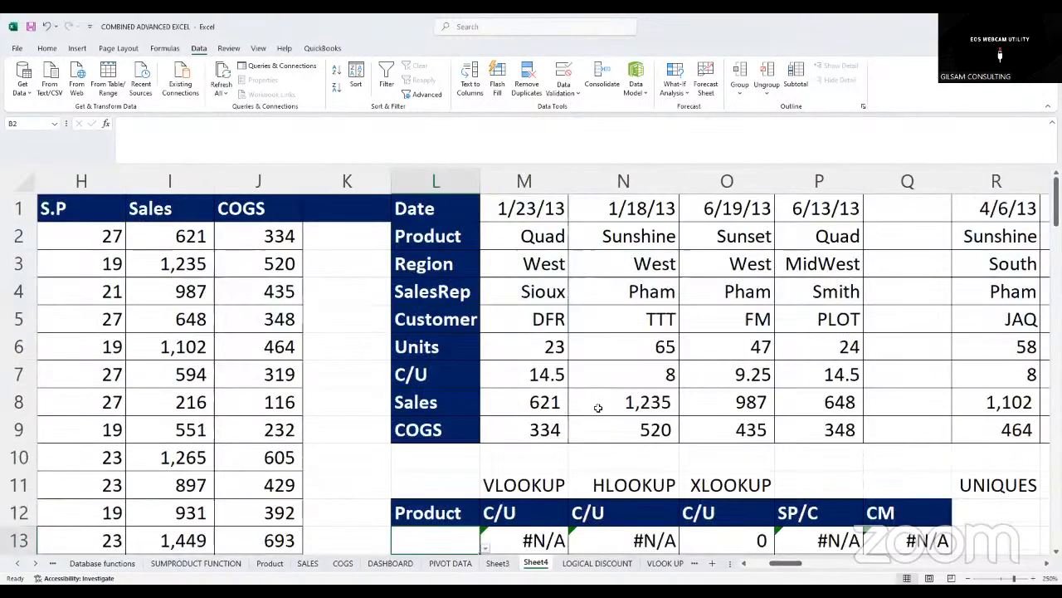
{"action": "scroll", "coordinate": [569, 404], "scroll_direction": "down", "scroll_amount": 2}
{"action": "left_click", "coordinate": [555, 447]}
{"action": "left_click", "coordinate": [448, 378]}
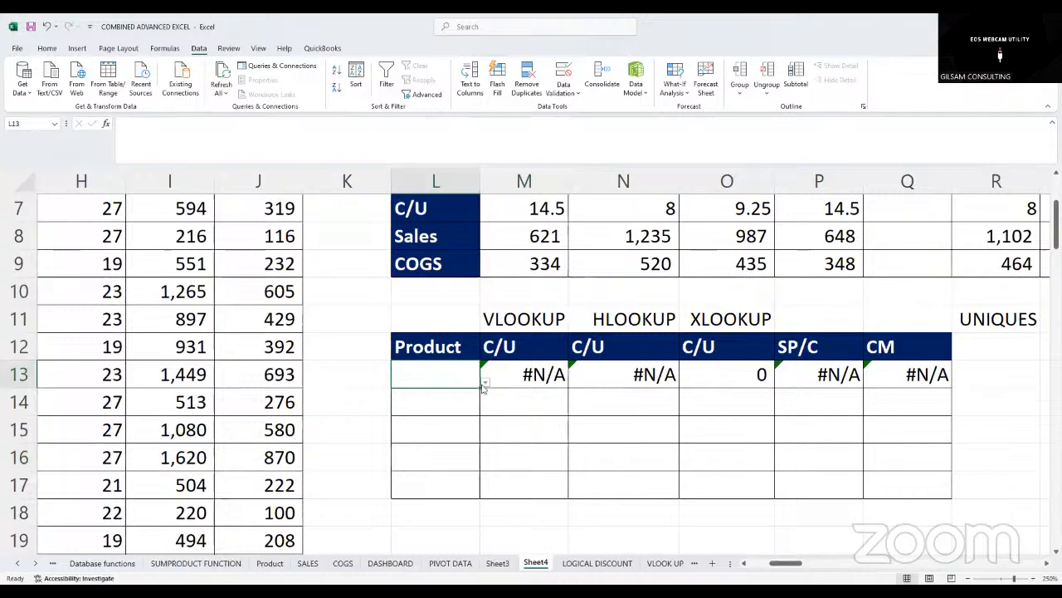
{"action": "left_click", "coordinate": [485, 383]}
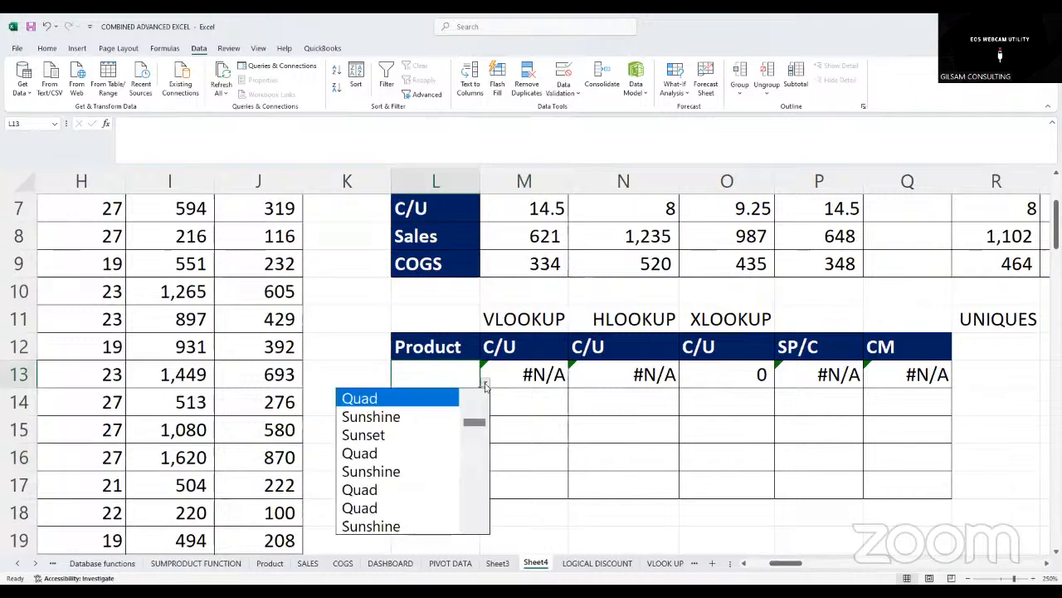
{"action": "left_click", "coordinate": [366, 459]}
{"action": "left_click_drag", "start_coordinate": [556, 380], "coordinate": [803, 377]}
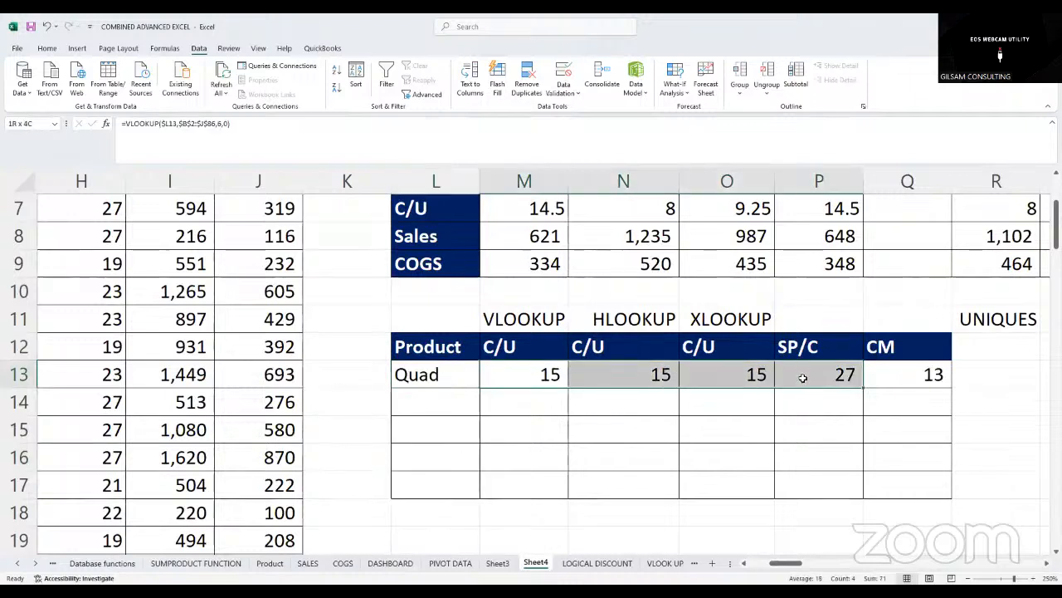
Switch the product in L13 to Sunshine from the drop-down list and check the lookup results in M13:P13
{"action": "left_click", "coordinate": [469, 378]}
{"action": "left_click", "coordinate": [484, 382]}
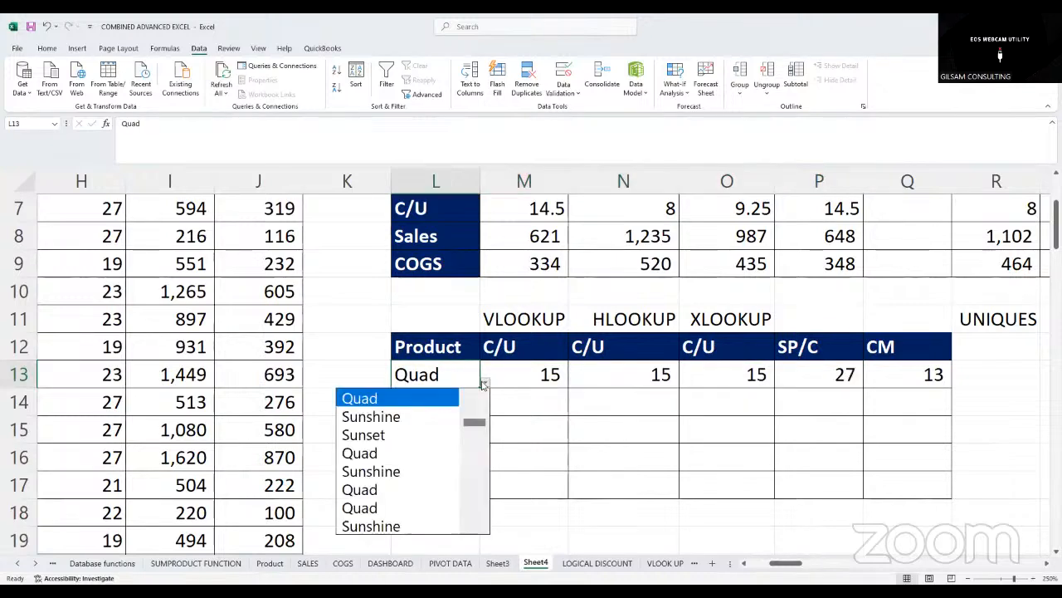
{"action": "left_click", "coordinate": [365, 508]}
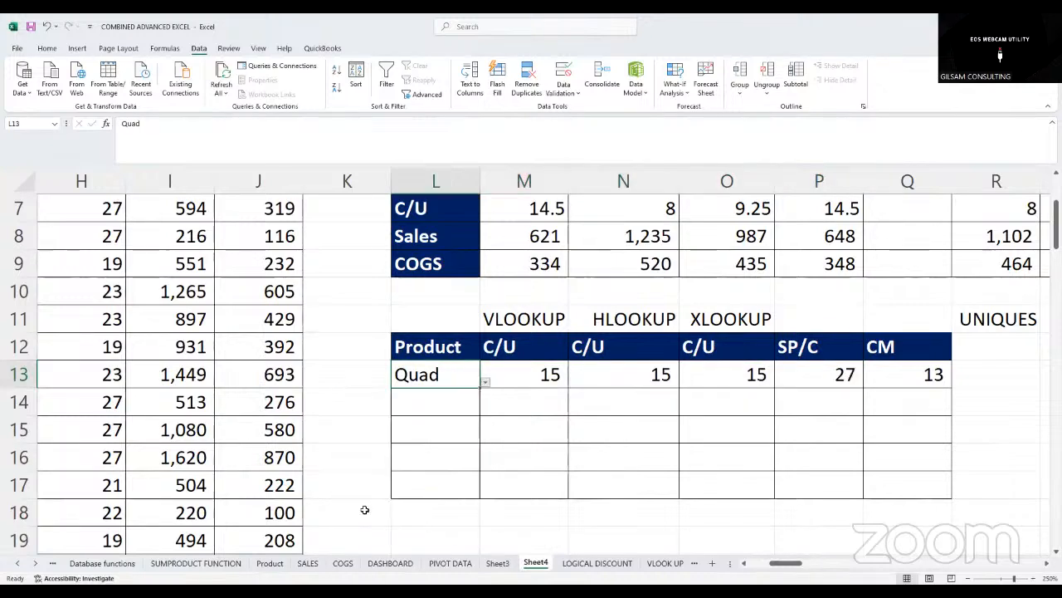
{"action": "left_click", "coordinate": [485, 383]}
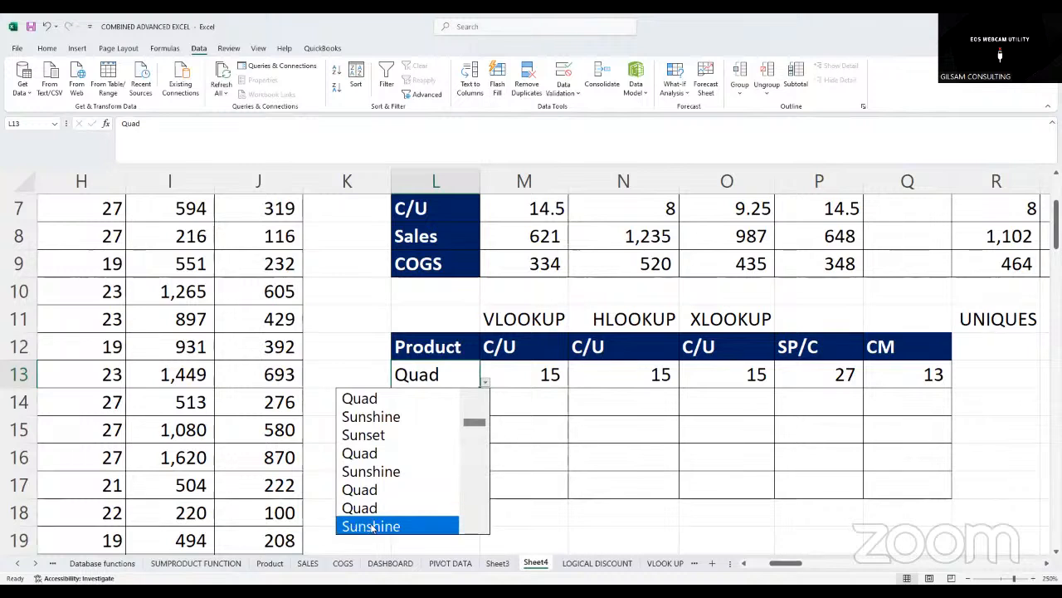
{"action": "left_click", "coordinate": [370, 525]}
{"action": "left_click_drag", "start_coordinate": [550, 382], "coordinate": [774, 379]}
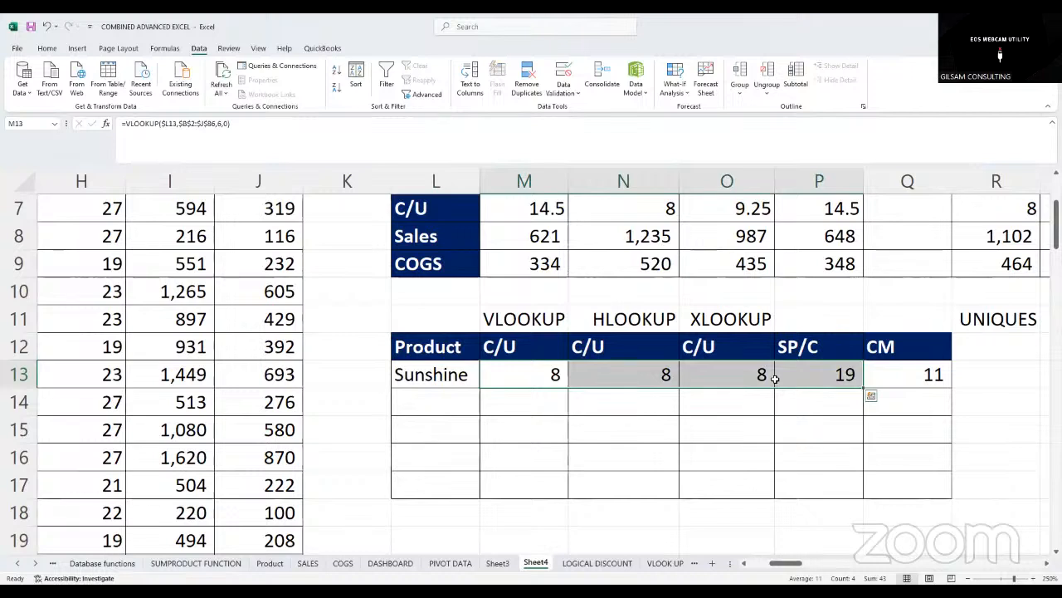
{"action": "left_click", "coordinate": [516, 474]}
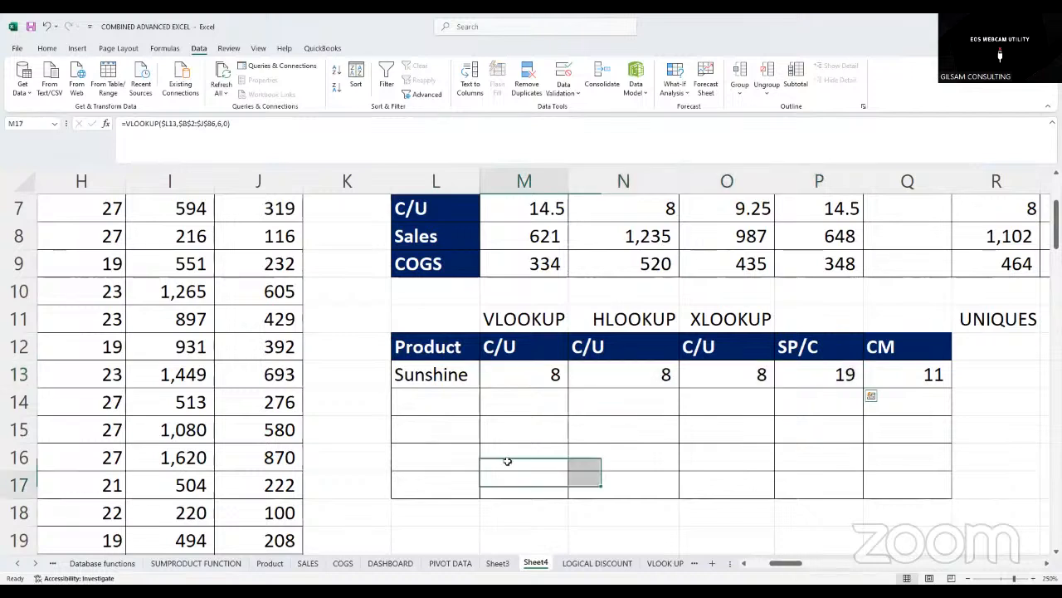
Examine the entries of the L13 product drop-down list for repeated names, leaving the selection as it is
{"action": "left_click", "coordinate": [446, 375]}
{"action": "left_click", "coordinate": [485, 382]}
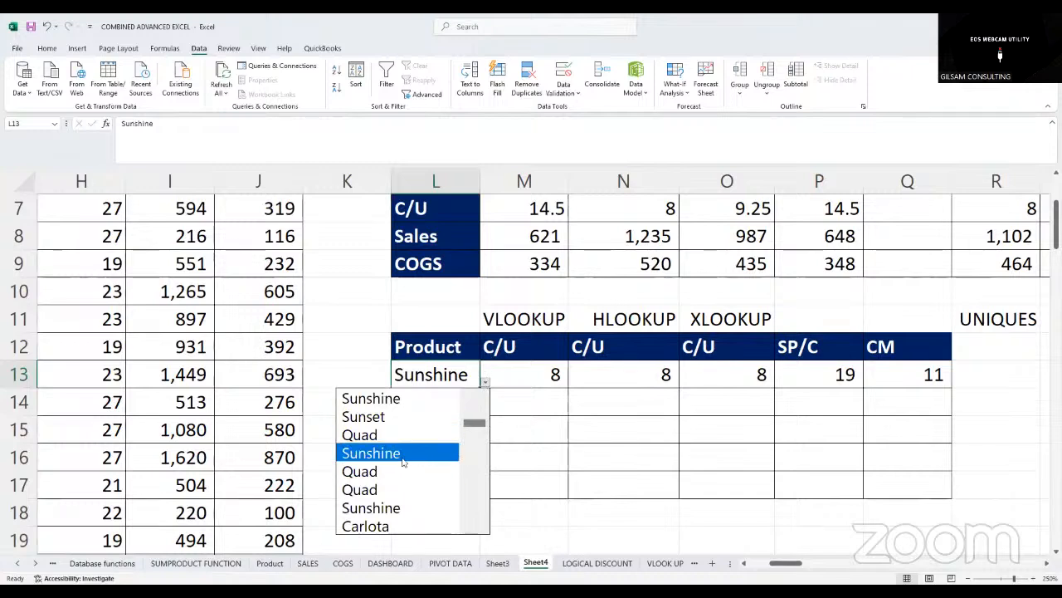
{"action": "left_click", "coordinate": [525, 438]}
{"action": "left_click", "coordinate": [572, 393]}
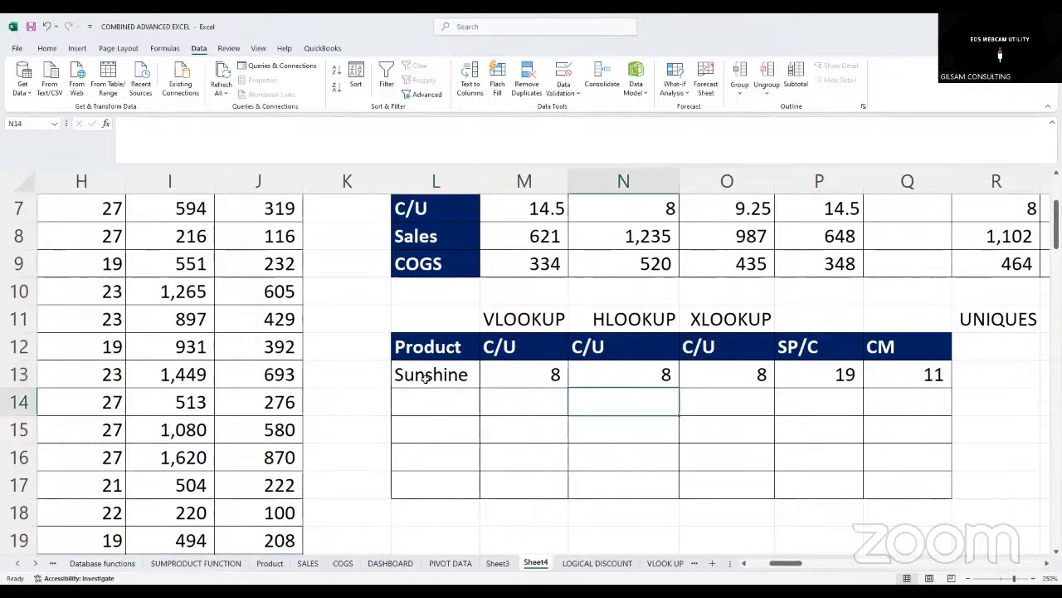